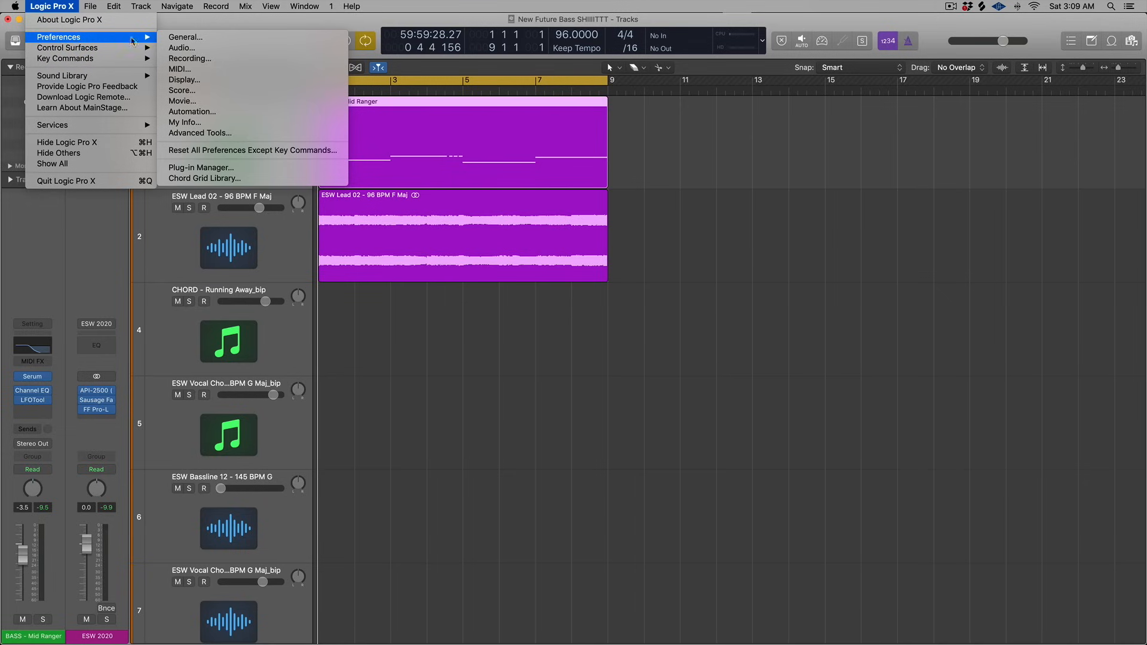
- Check in the Advanced preferences that Show Advanced Tools and all additional options are enabled, and close the preferences
click(214, 58)
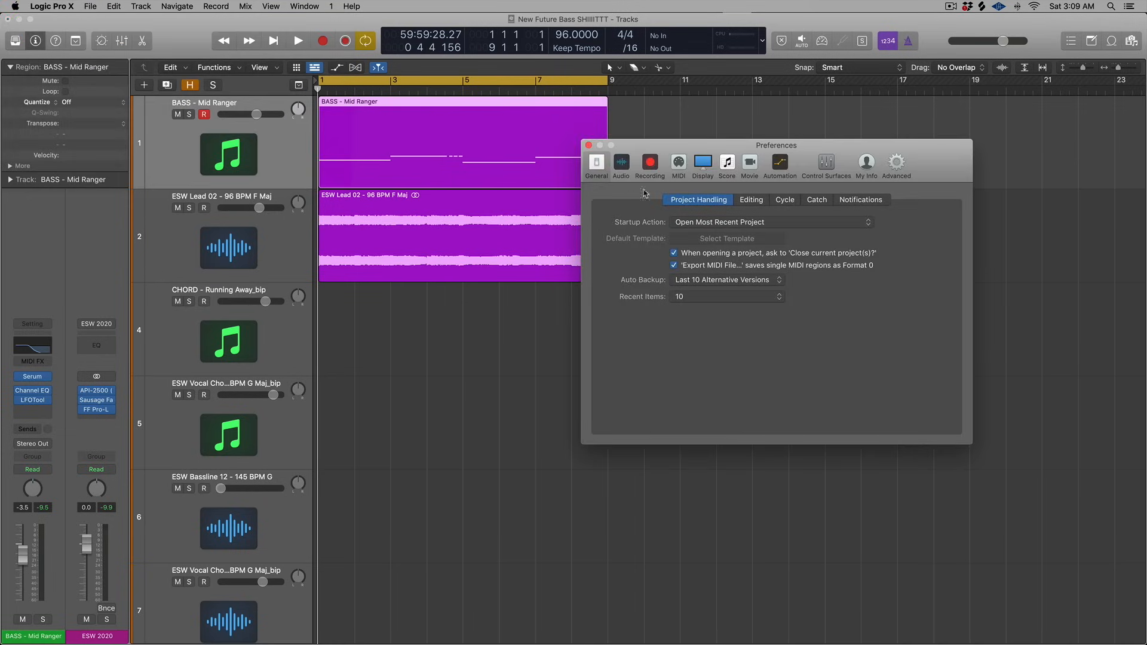
click(896, 165)
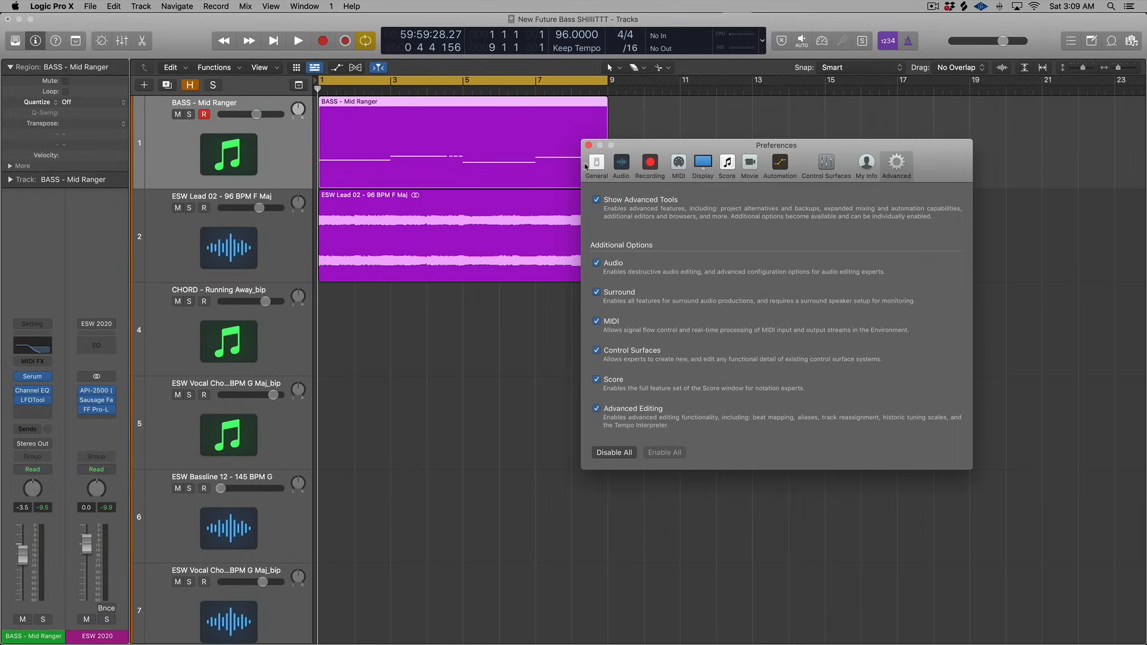
click(588, 145)
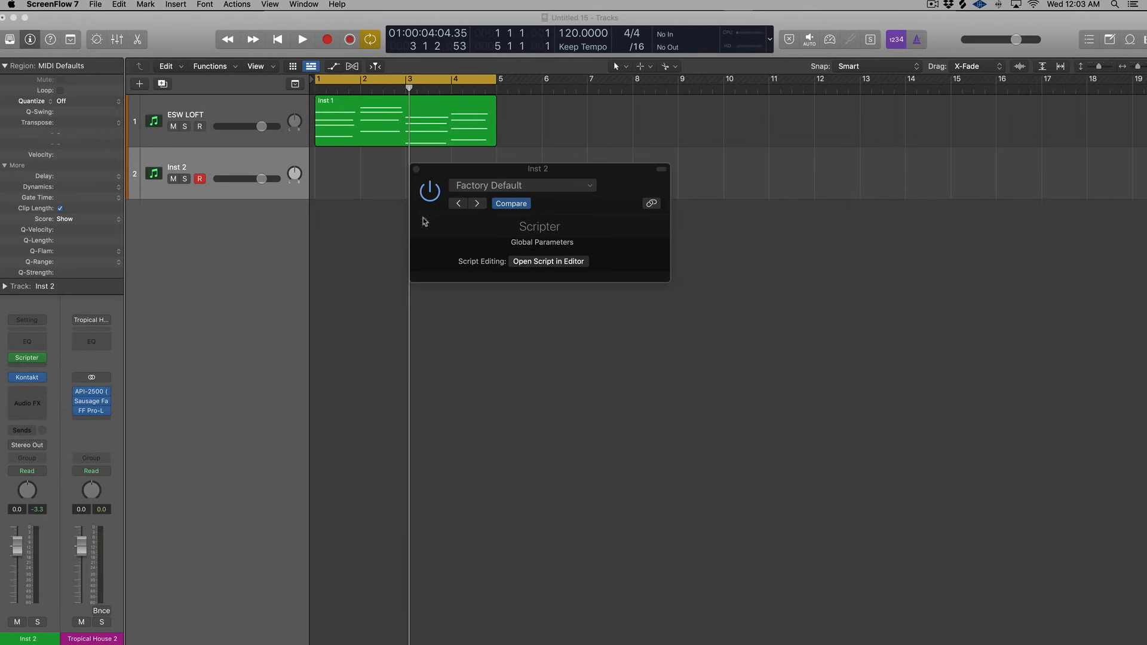
- Insert the Scripter MIDI effect on the Inst 2 track, close its script editor and widen the plug-in window
click(45, 369)
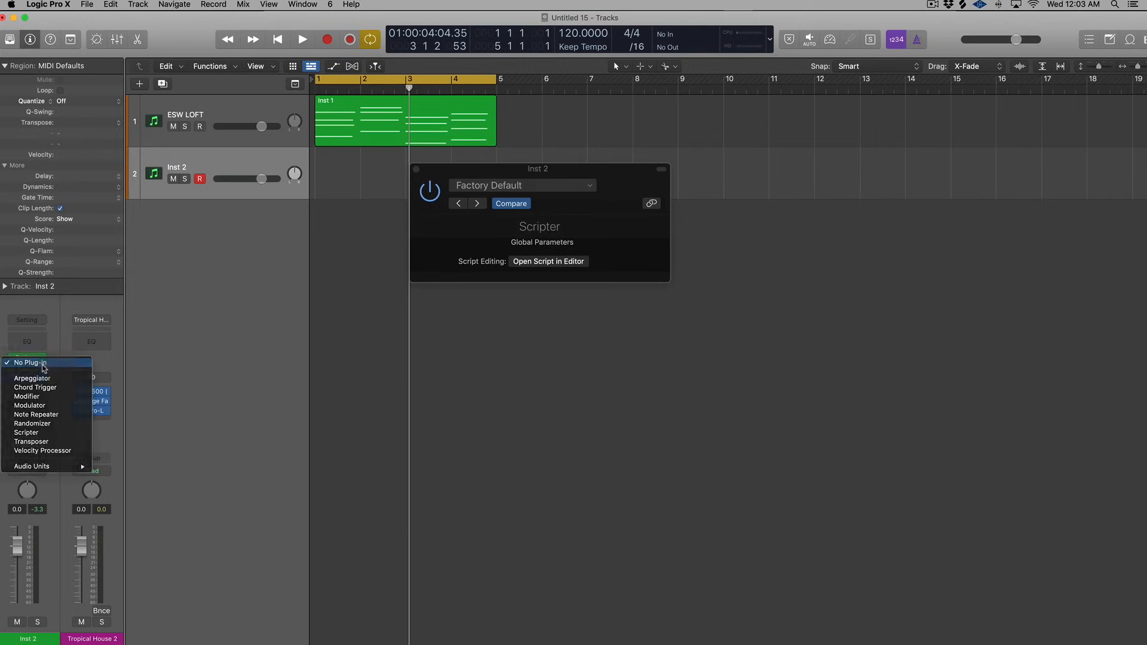
click(47, 369)
click(46, 369)
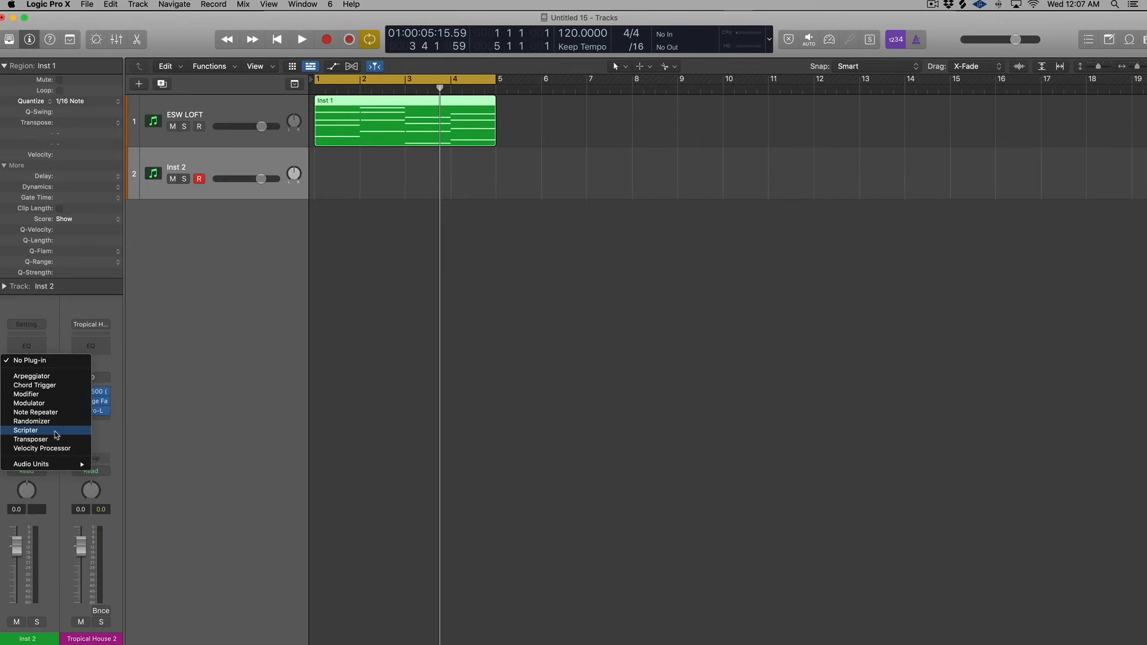
click(56, 432)
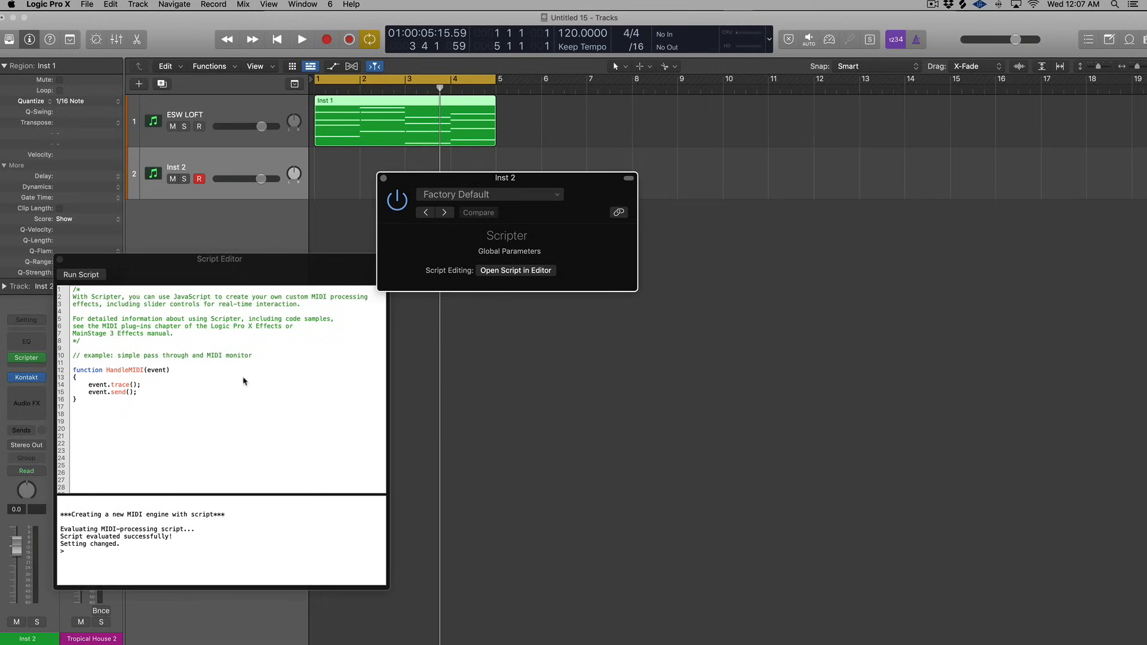
click(60, 259)
drag(589, 177, 588, 177)
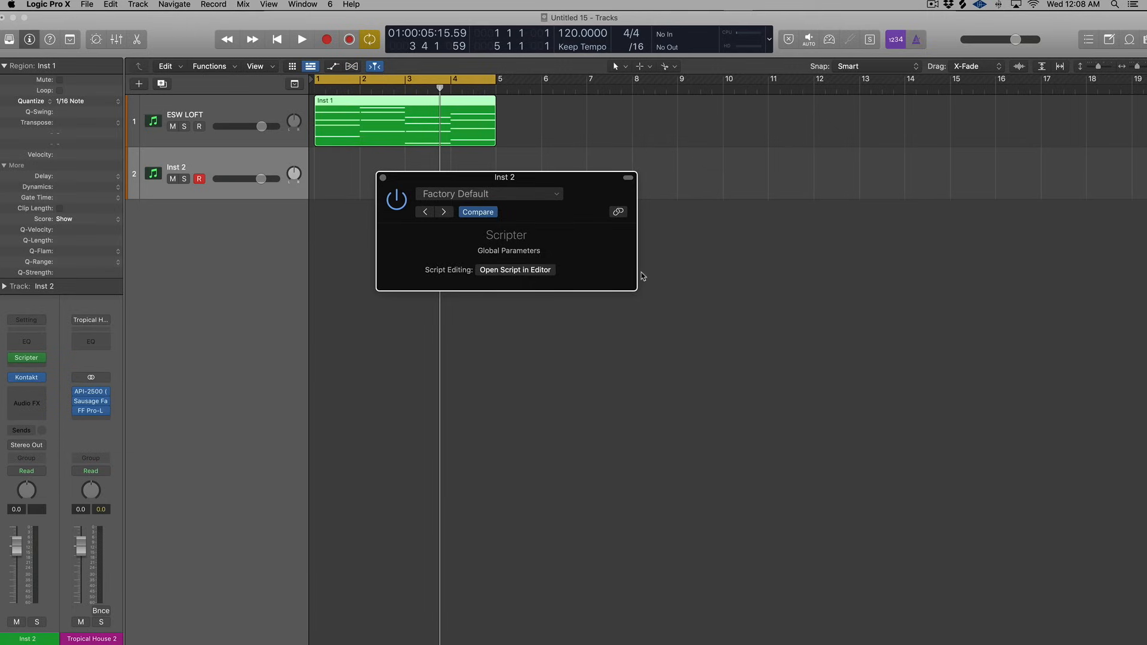
drag(634, 281, 739, 281)
- Examine Scripter's preset collections, including Factory and the Normal and World groups of ESW Logic X Scales, without loading one
click(557, 194)
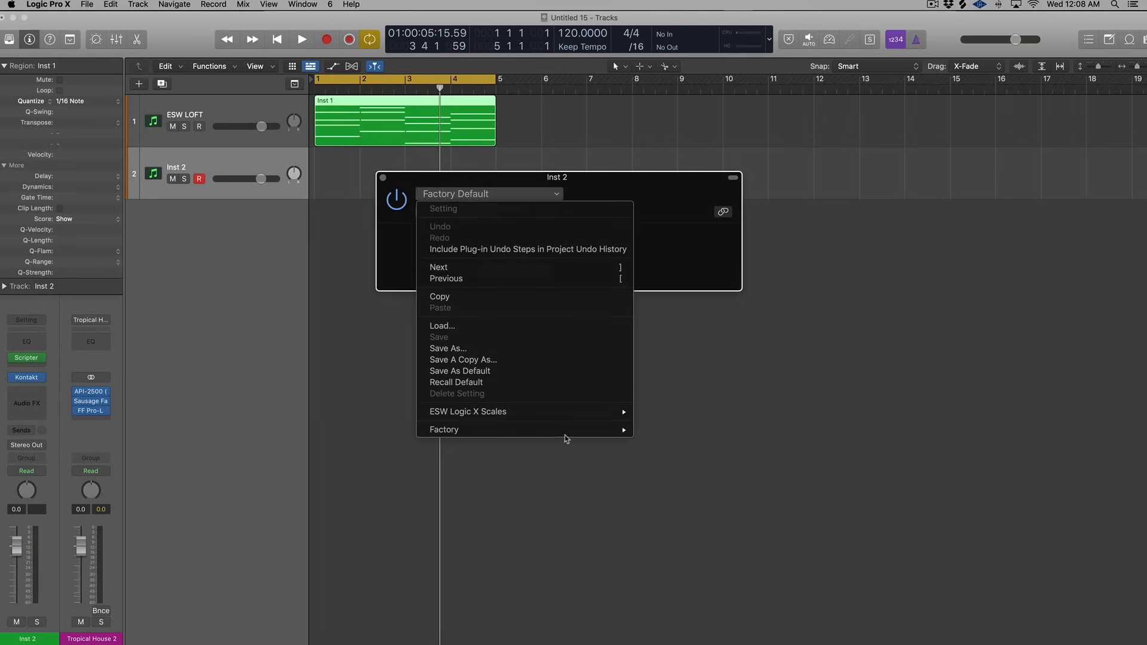
mouse_move(565, 432)
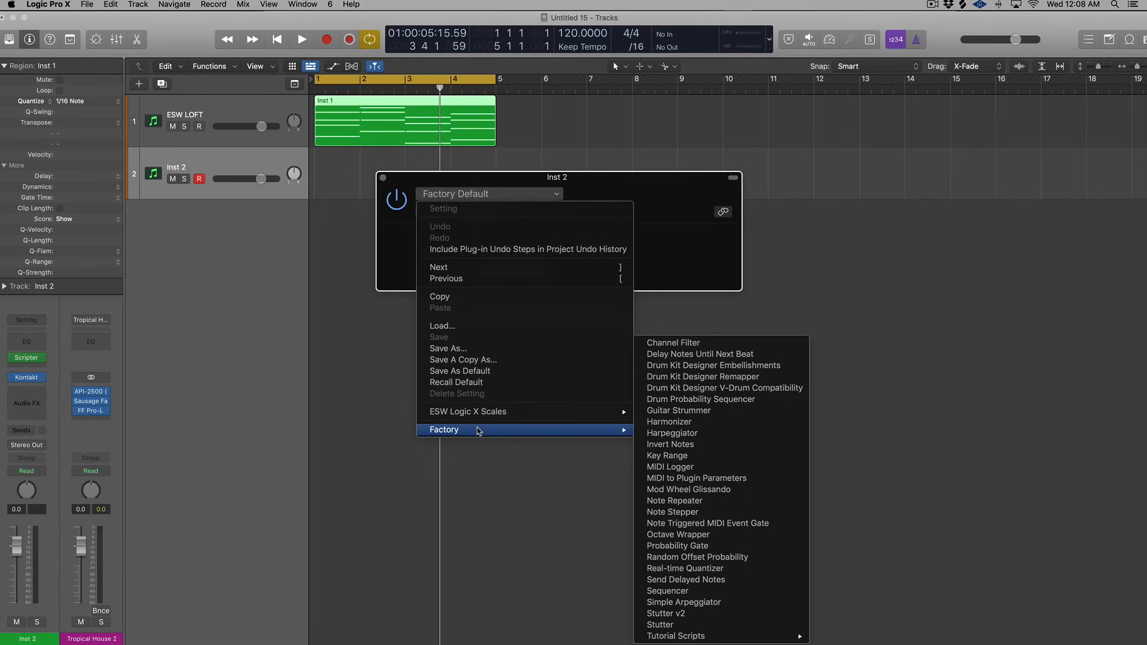
mouse_move(494, 417)
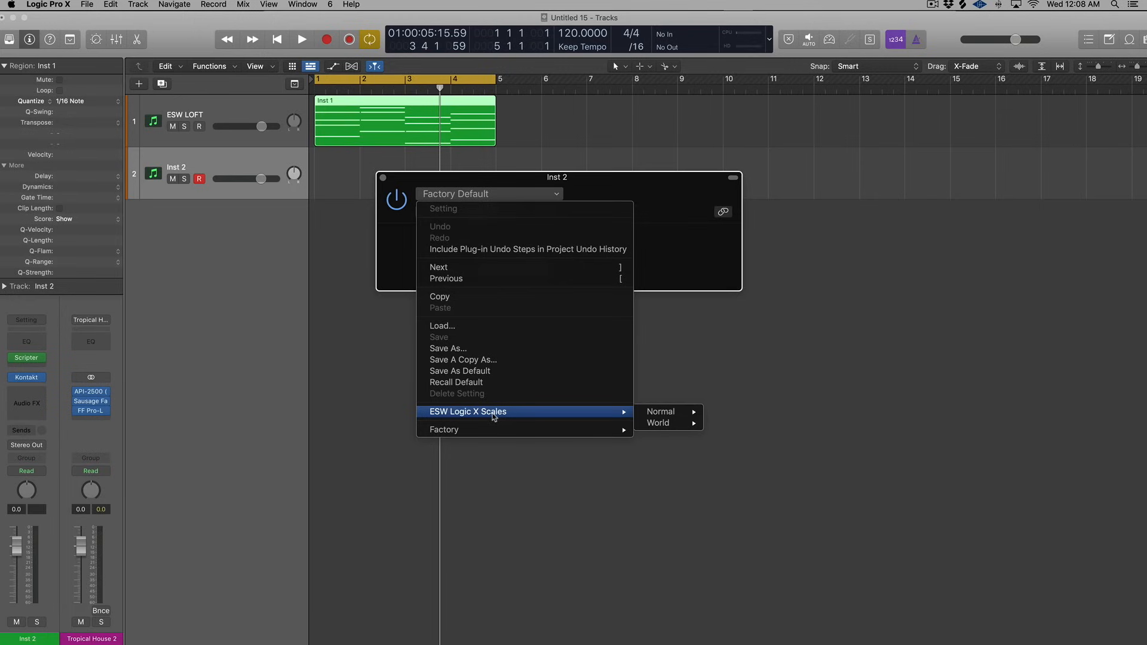
mouse_move(650, 410)
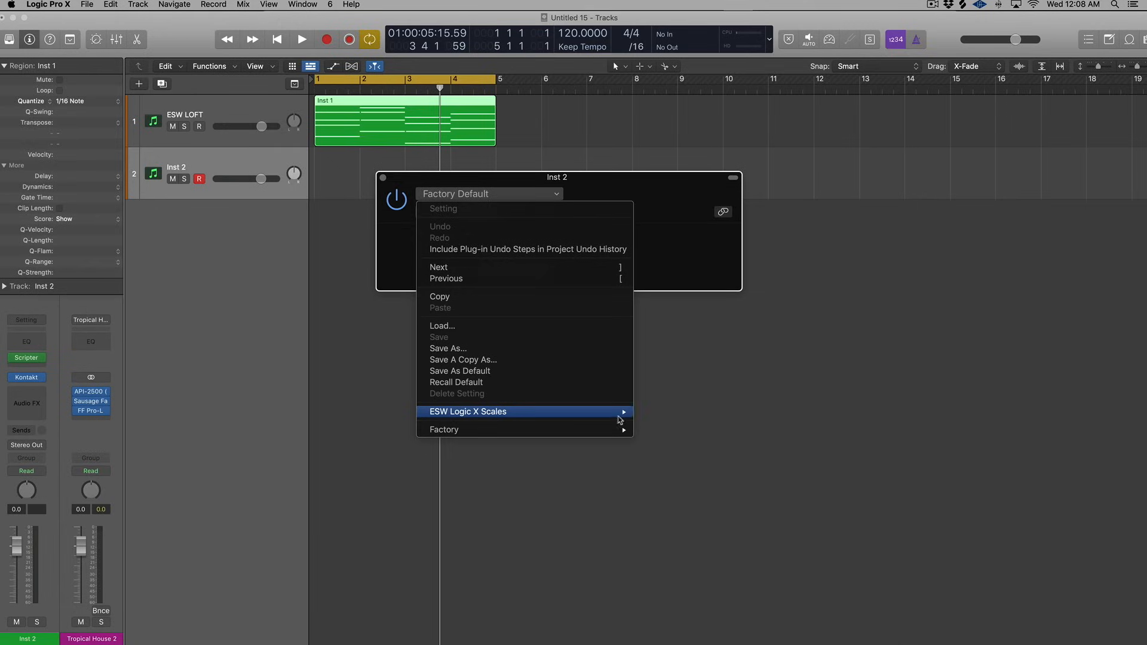
mouse_move(668, 428)
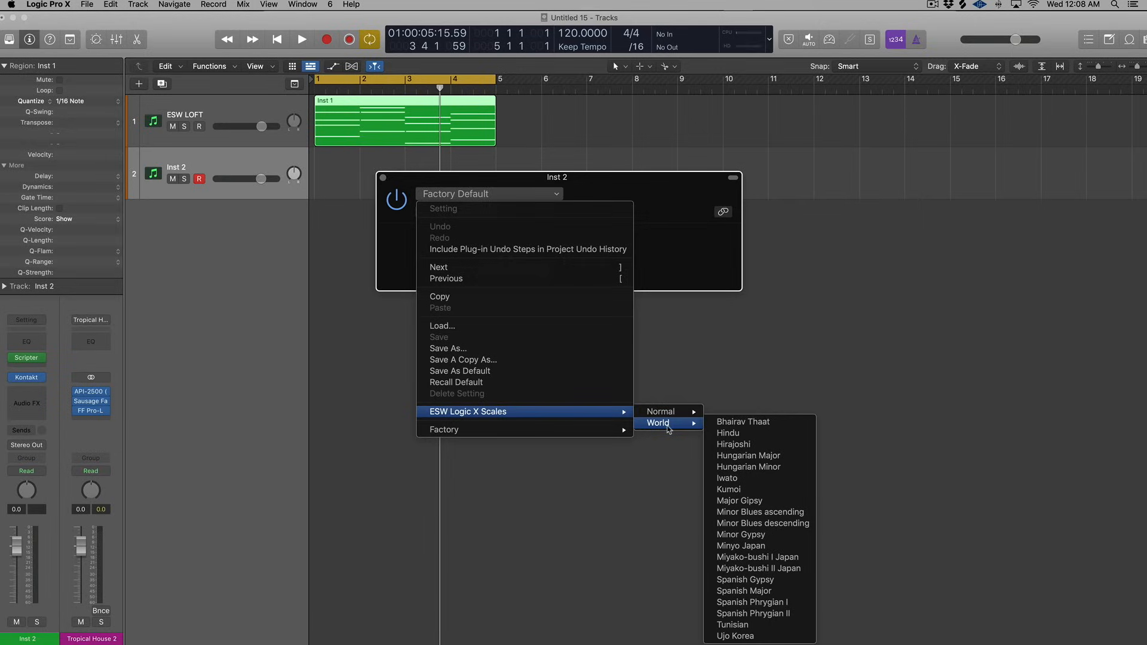
click(418, 160)
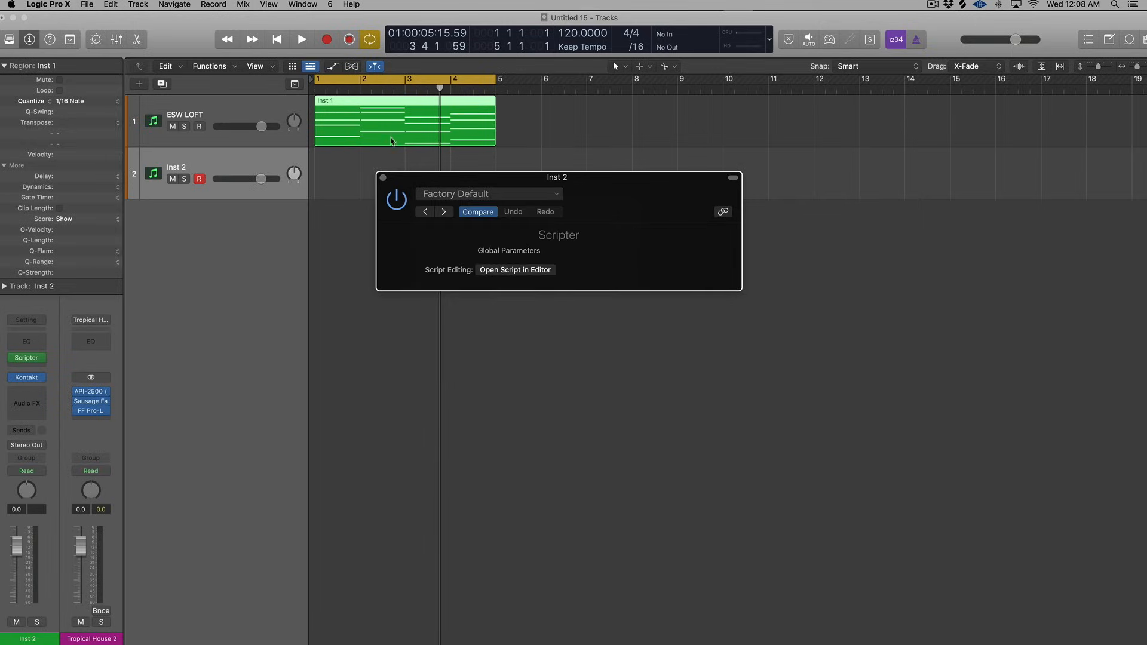
click(476, 165)
- Play the ESW LOFT chord region from bar 3, stopping near the end of bar 4
click(405, 89)
click(402, 103)
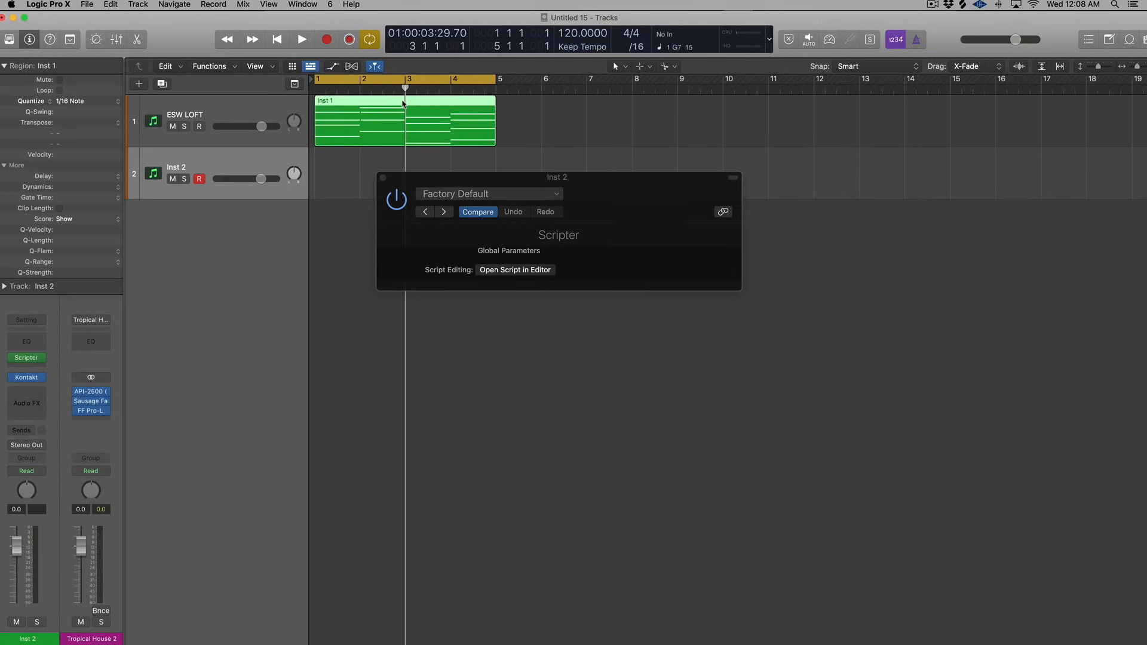
key(space)
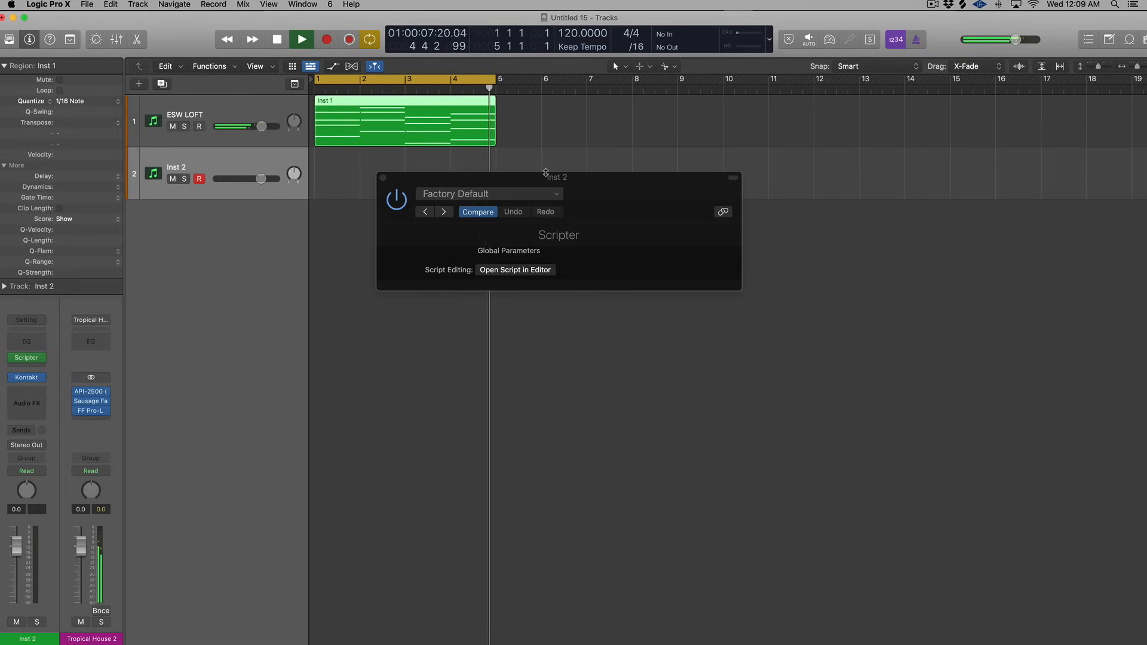
key(space)
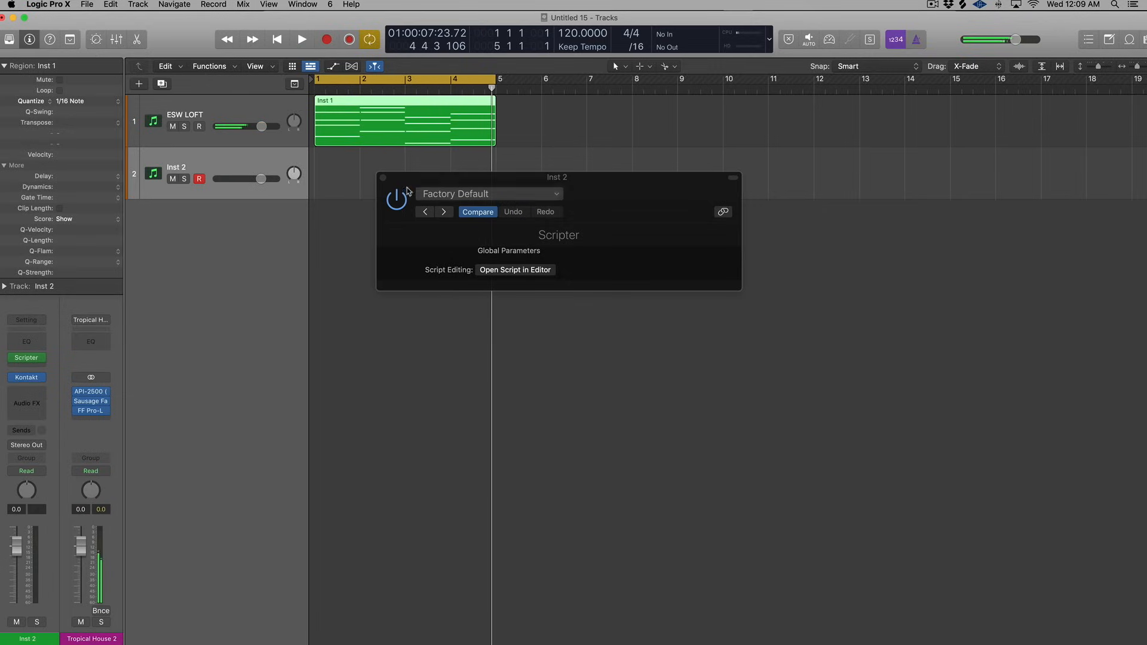
- Load the Natural Minor preset from the Normal group of ESW Logic X Scales and set its scale type to Up
click(458, 180)
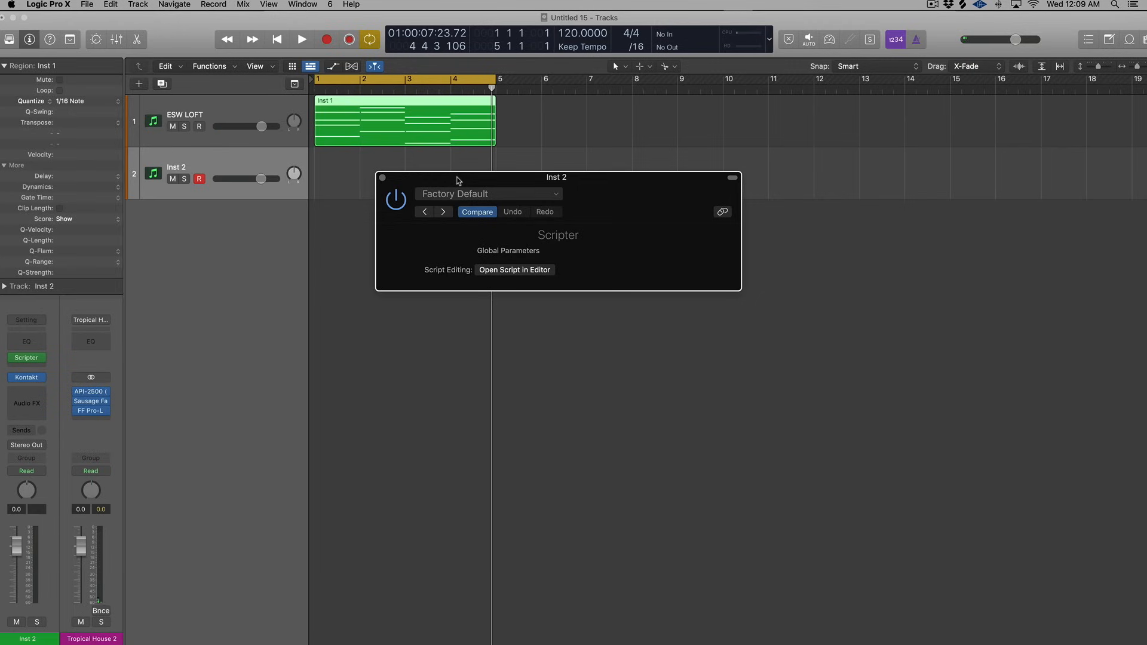
click(478, 194)
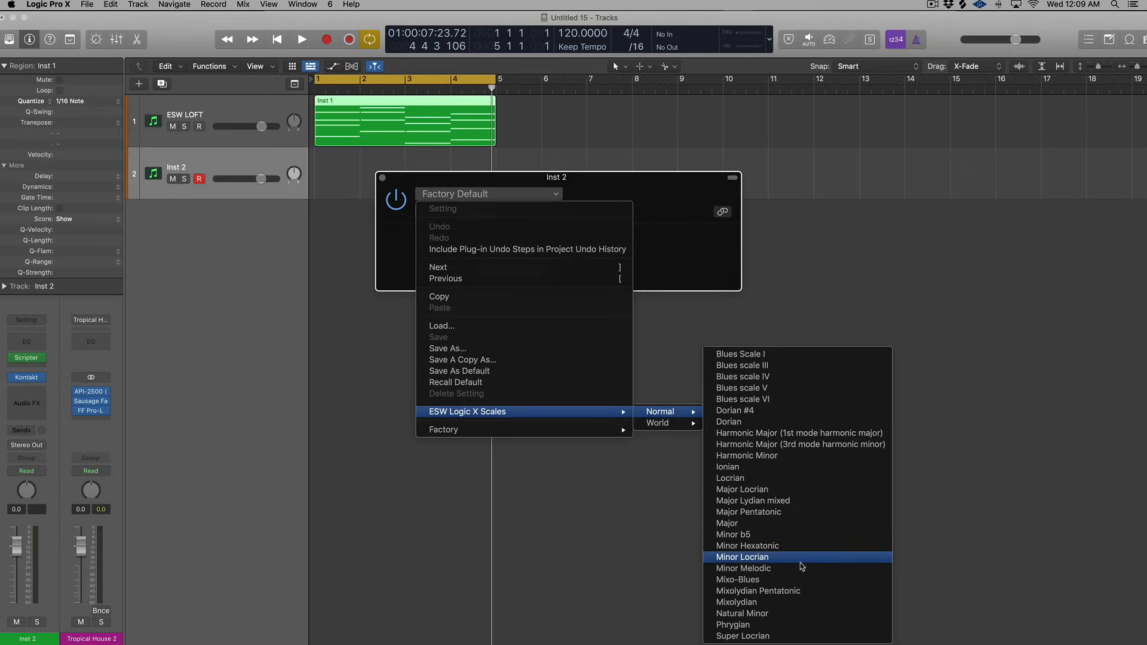
click(792, 616)
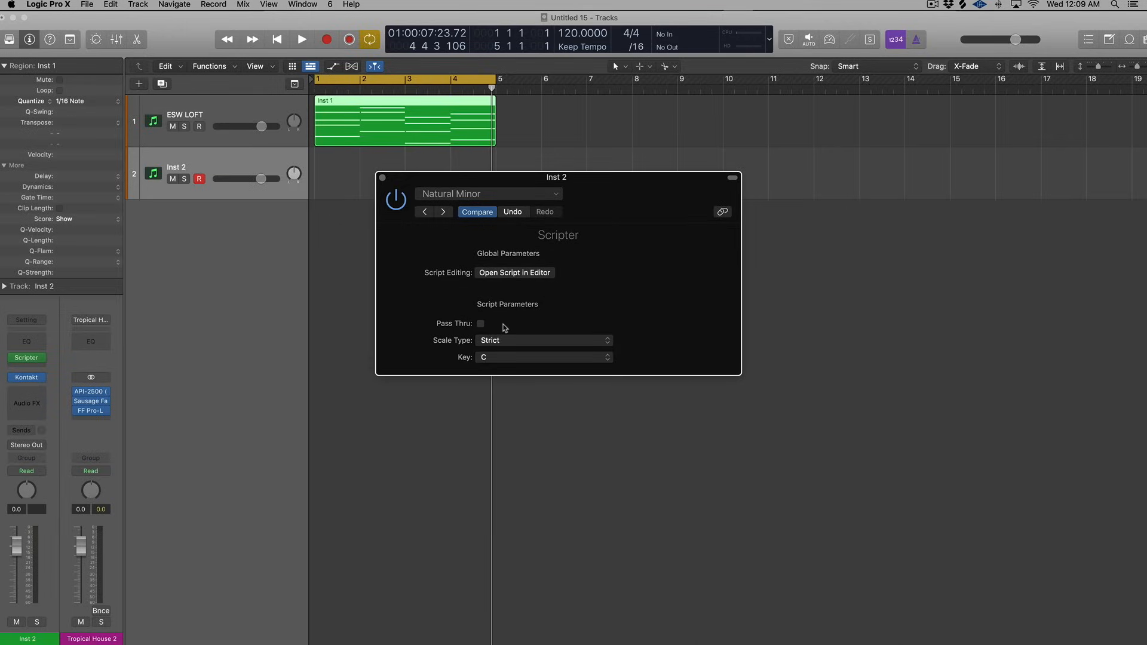
click(511, 341)
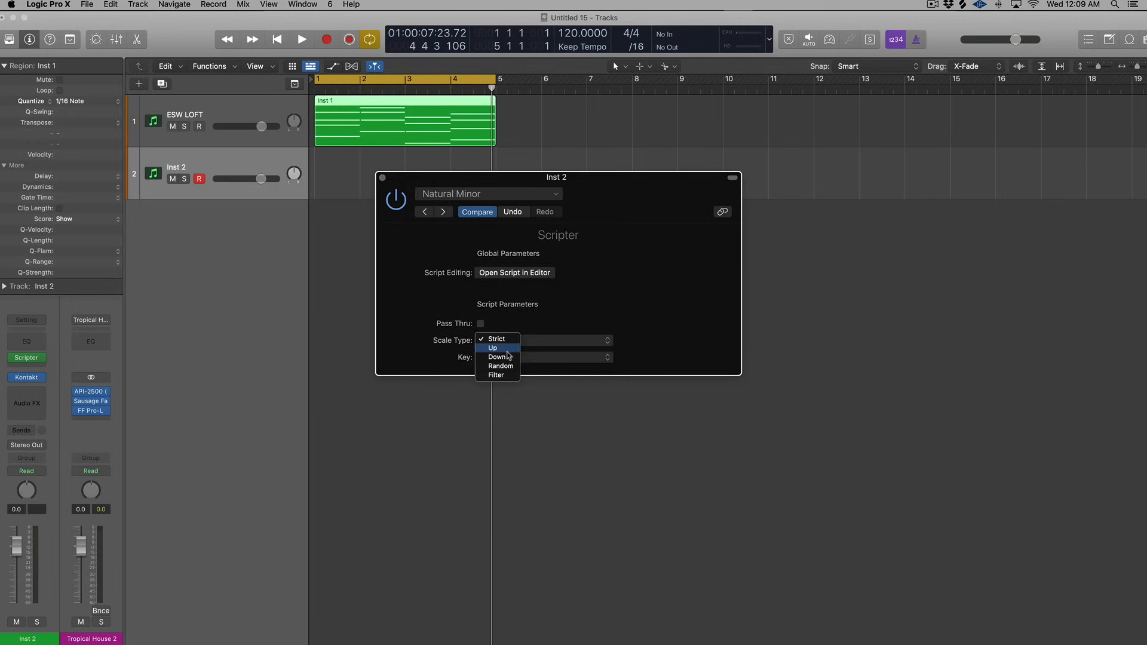
click(507, 350)
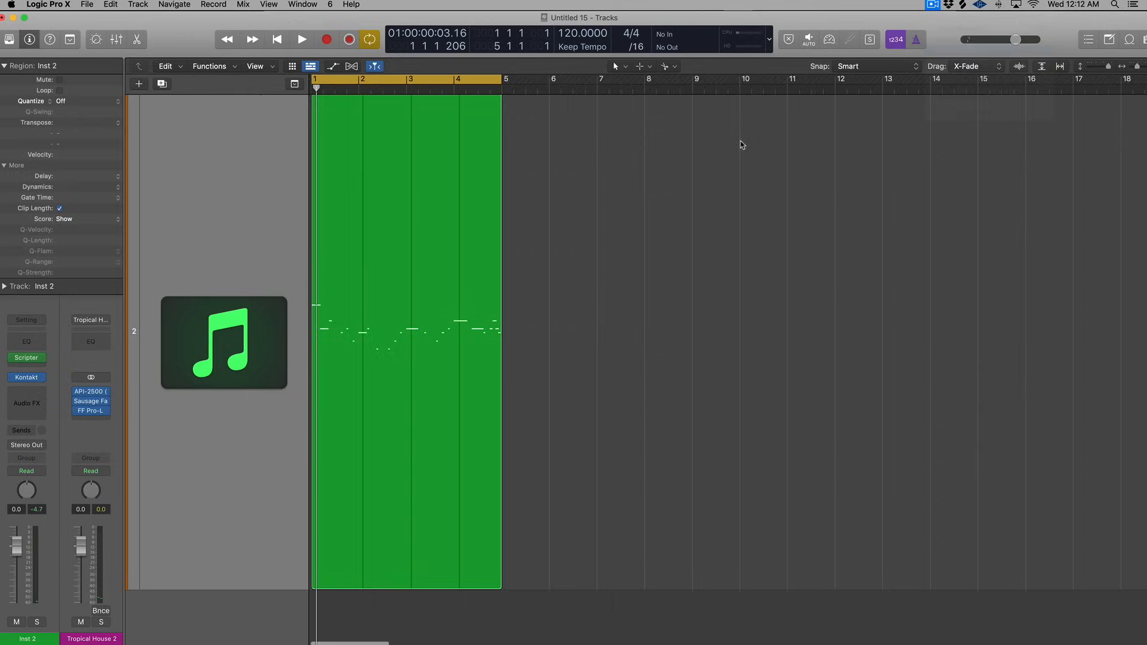
- Play the Inst 2 melody region with Scripter bypassed, and replay it from the start with Scripter enabled
key(z)
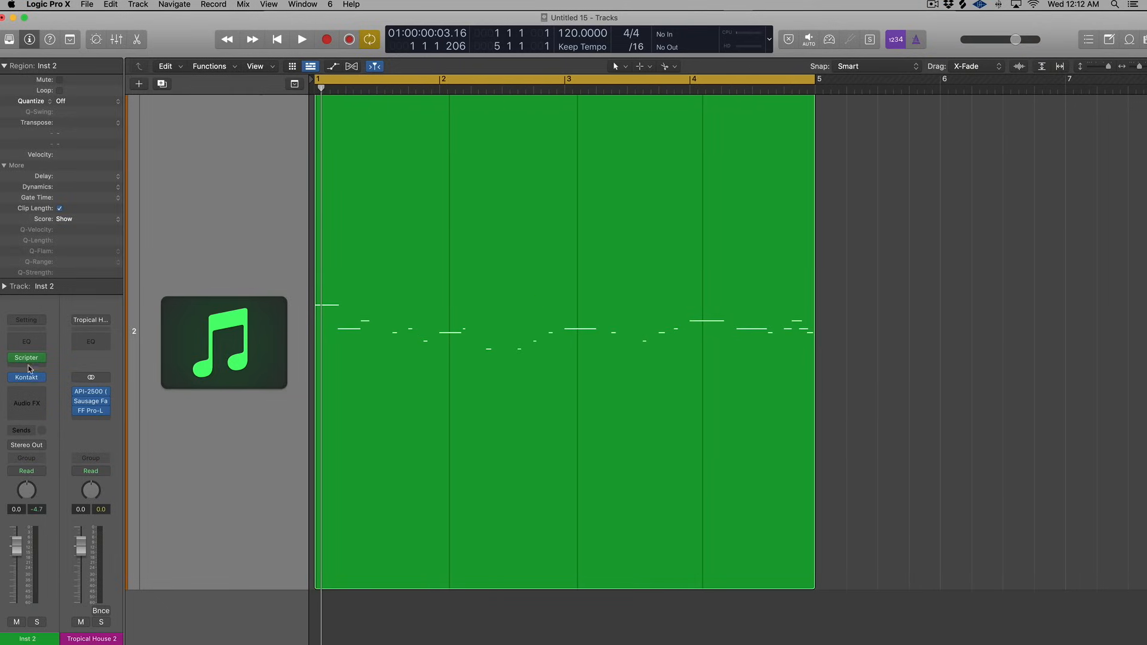
mouse_move(14, 359)
key(space)
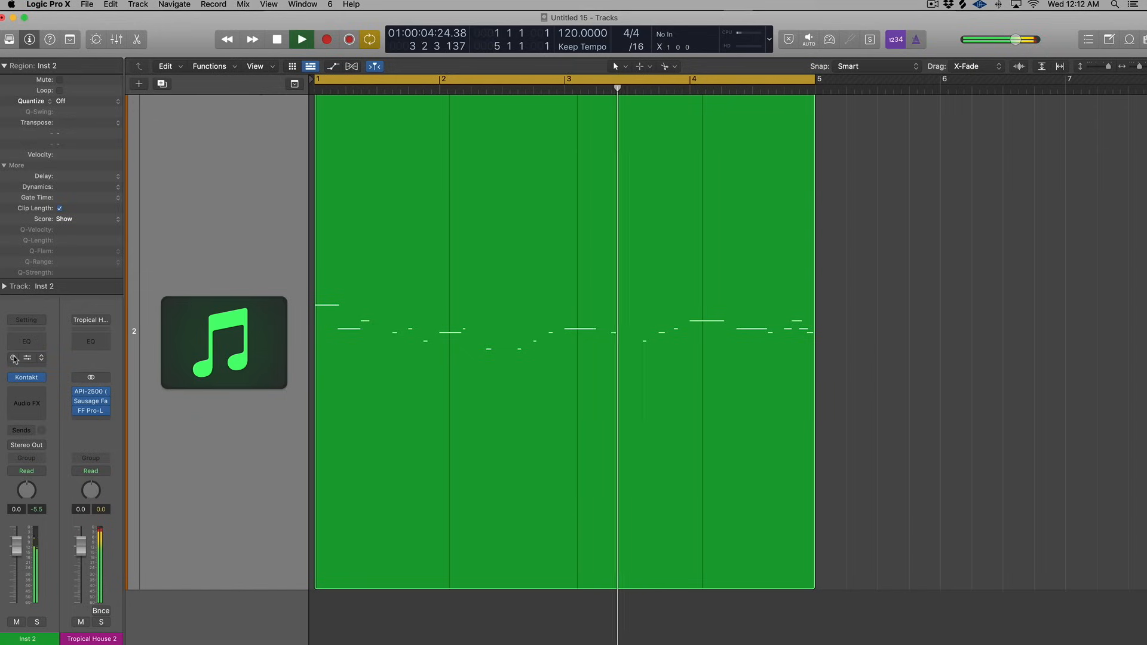
key(space)
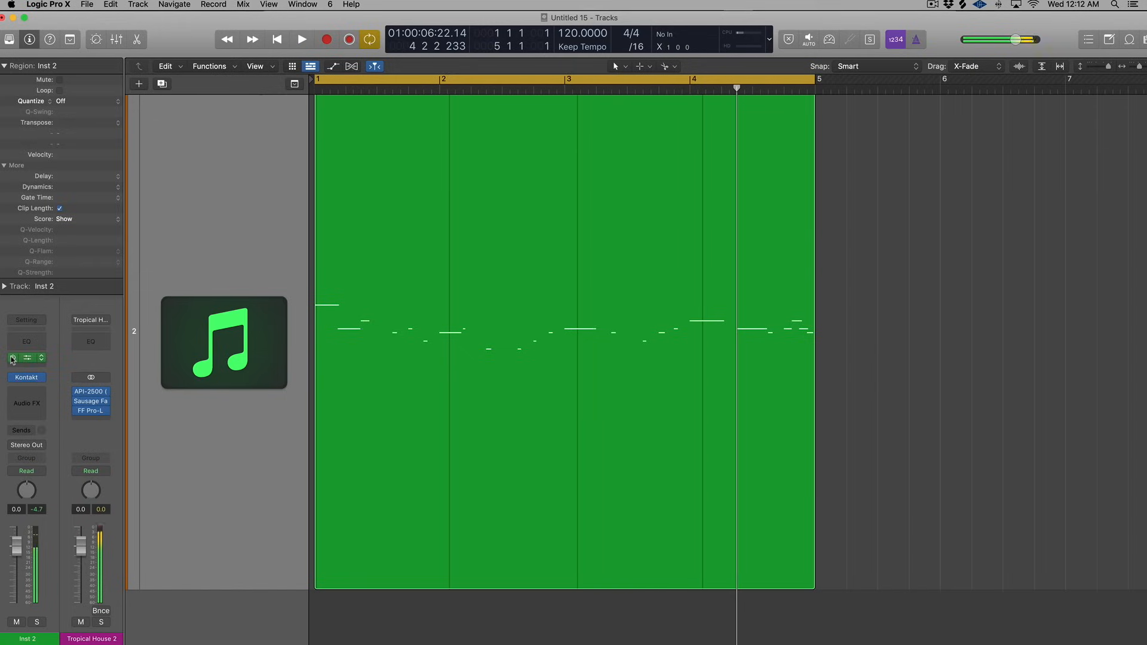
key(Return)
key(space)
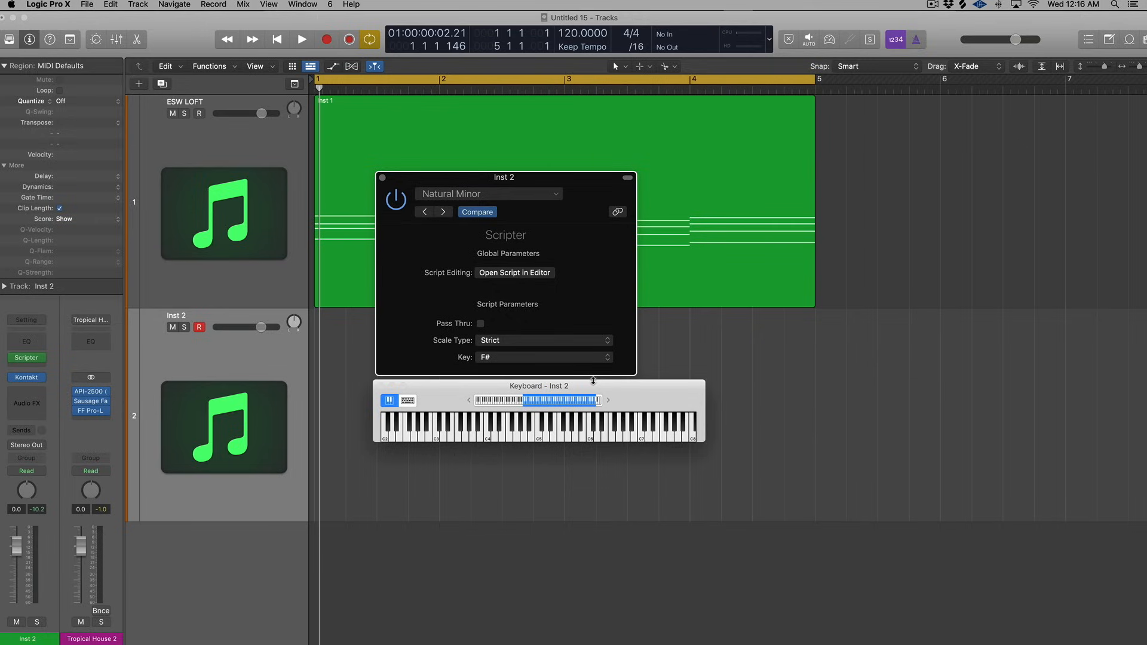
- Review Scripter's scale types, keep Strict, and compare played notes with the effect bypassed and enabled on Inst 2
click(503, 341)
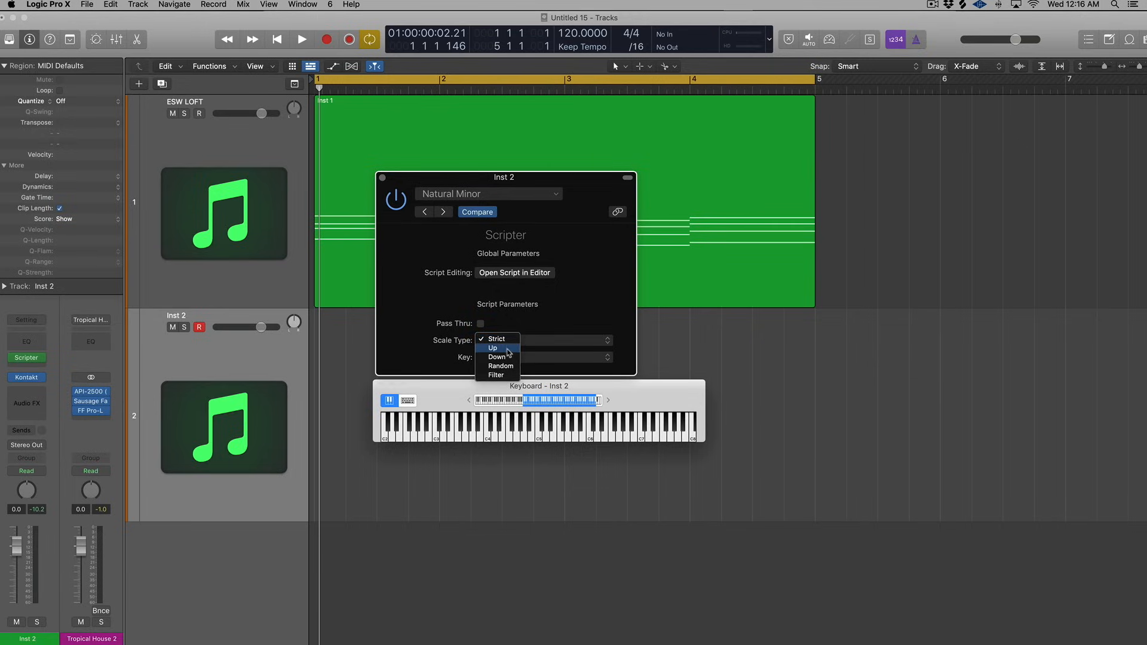
click(502, 338)
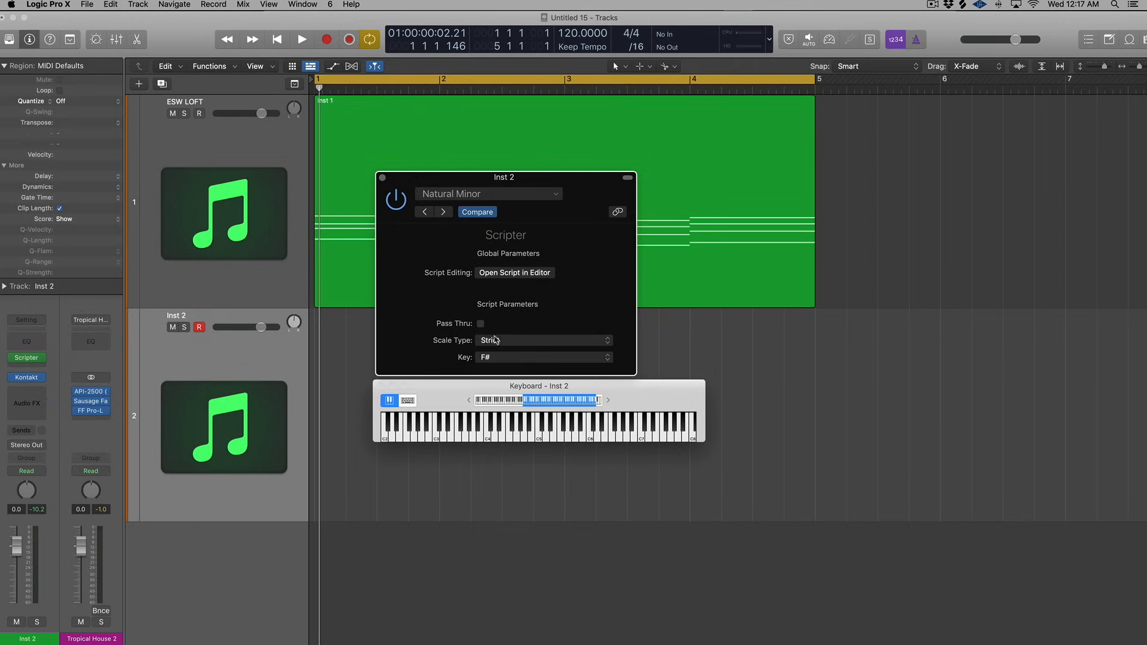
click(512, 340)
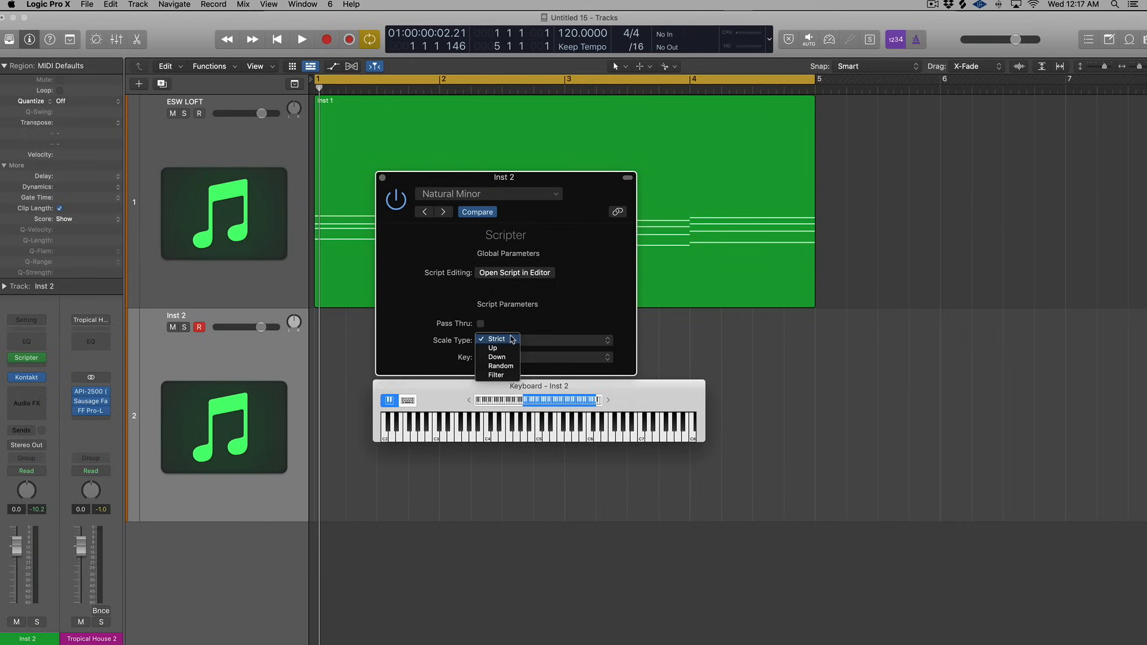
click(512, 339)
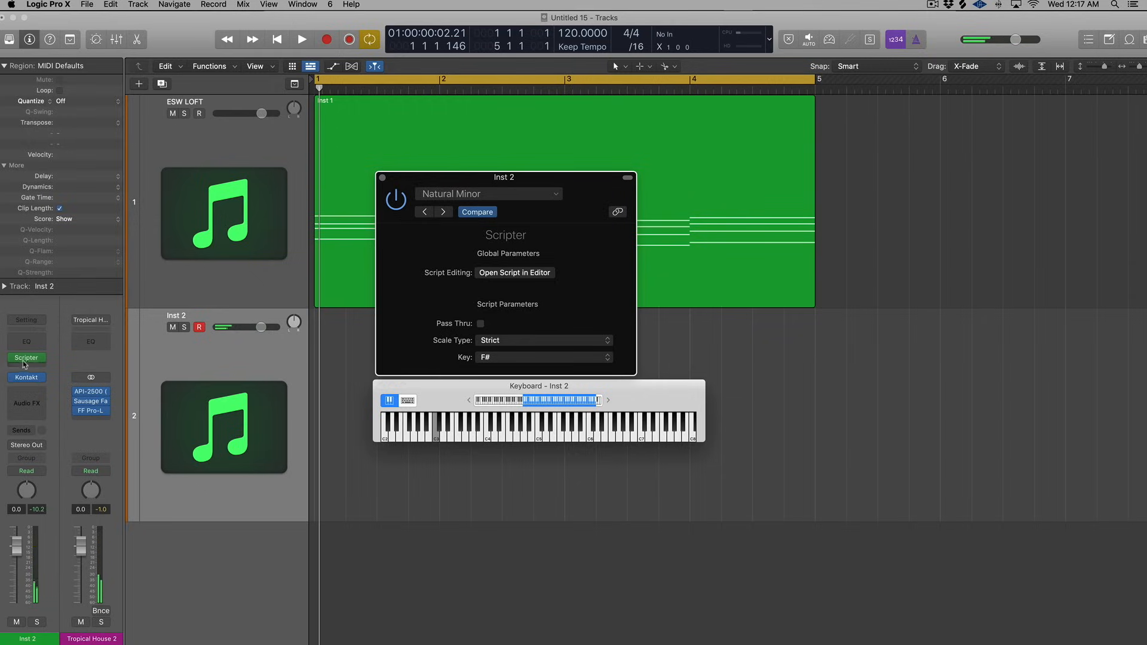
mouse_move(15, 361)
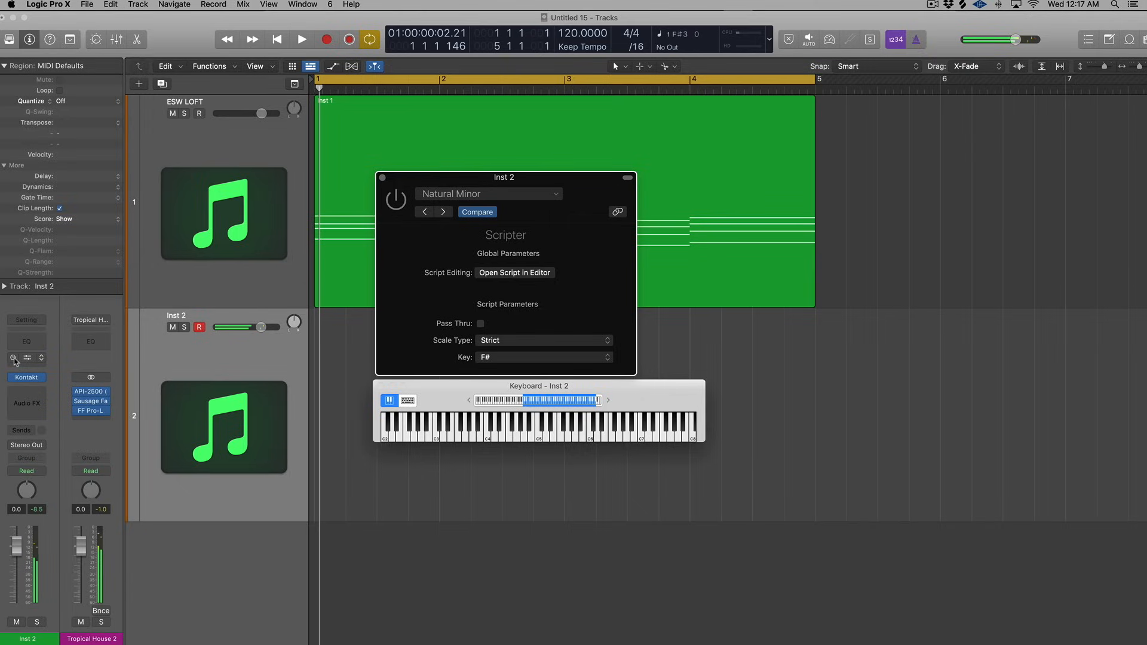
click(13, 359)
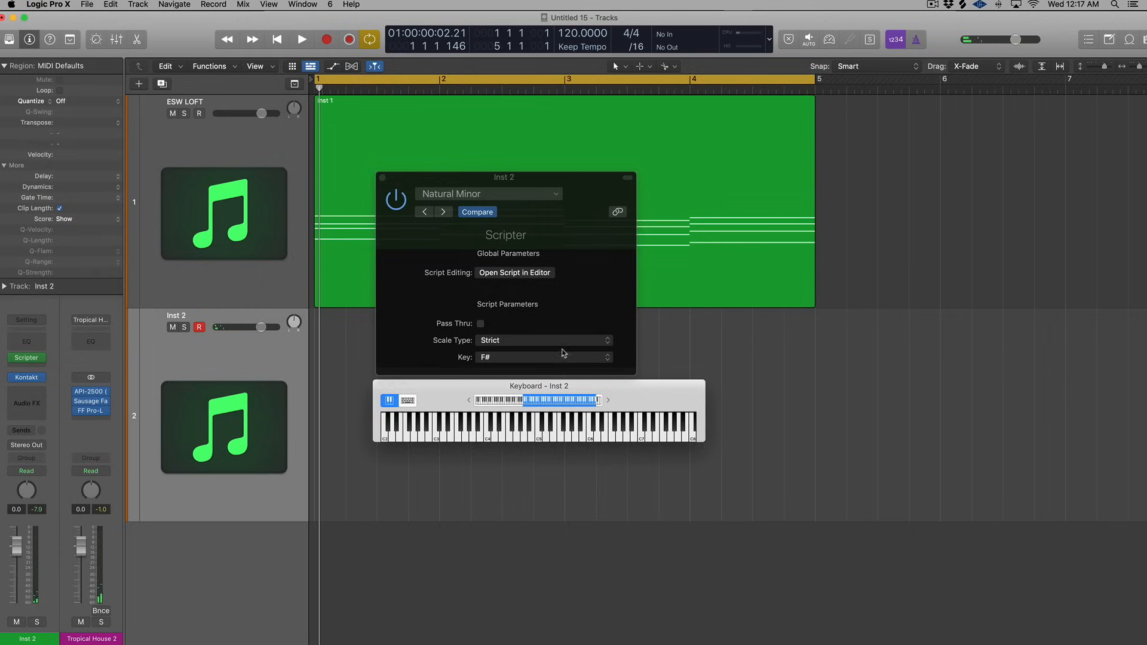
- Set Scripter's scale type to Up and load the Miyako-bushi I Japan preset from the World group of ESW Logic X Scales
click(497, 341)
click(504, 351)
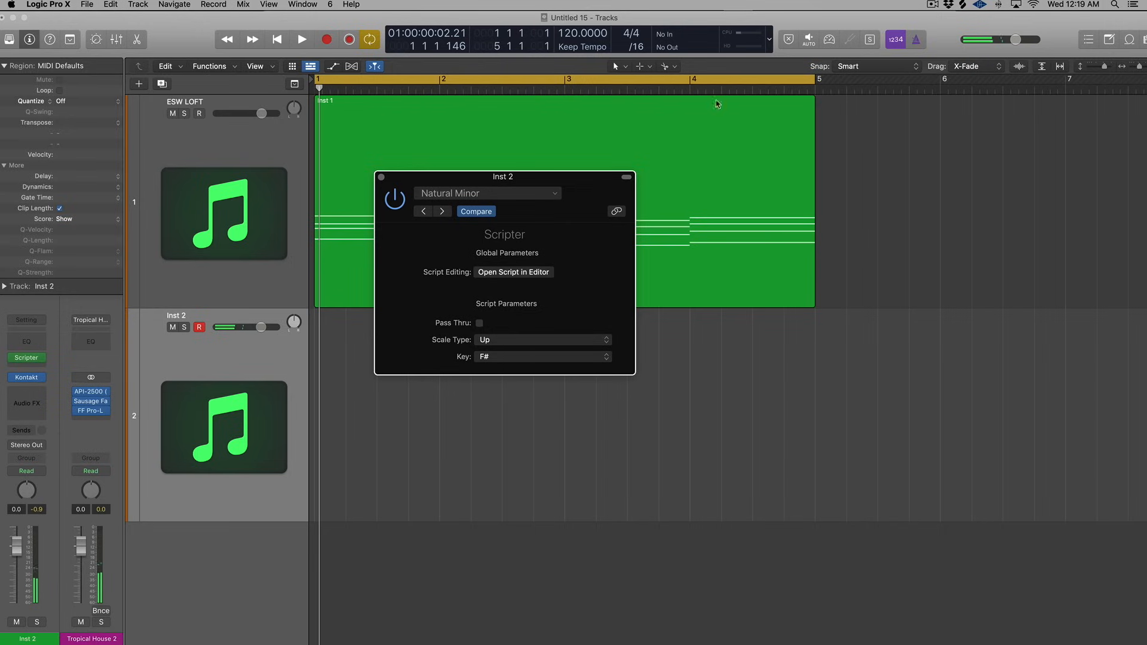
click(448, 190)
mouse_move(618, 412)
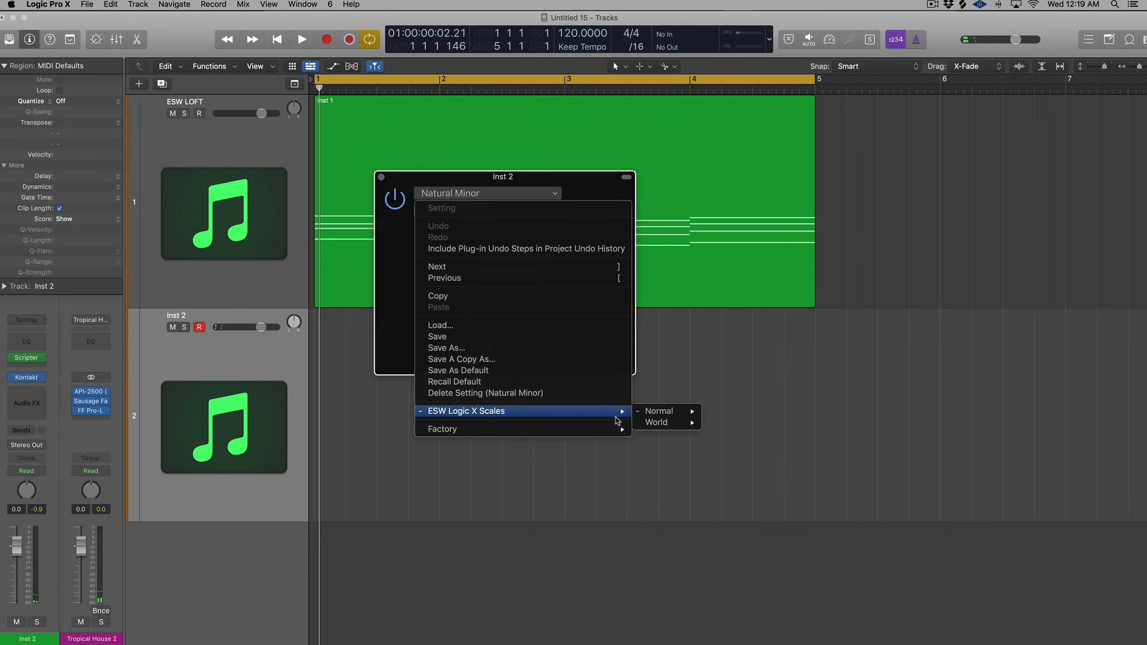
mouse_move(652, 428)
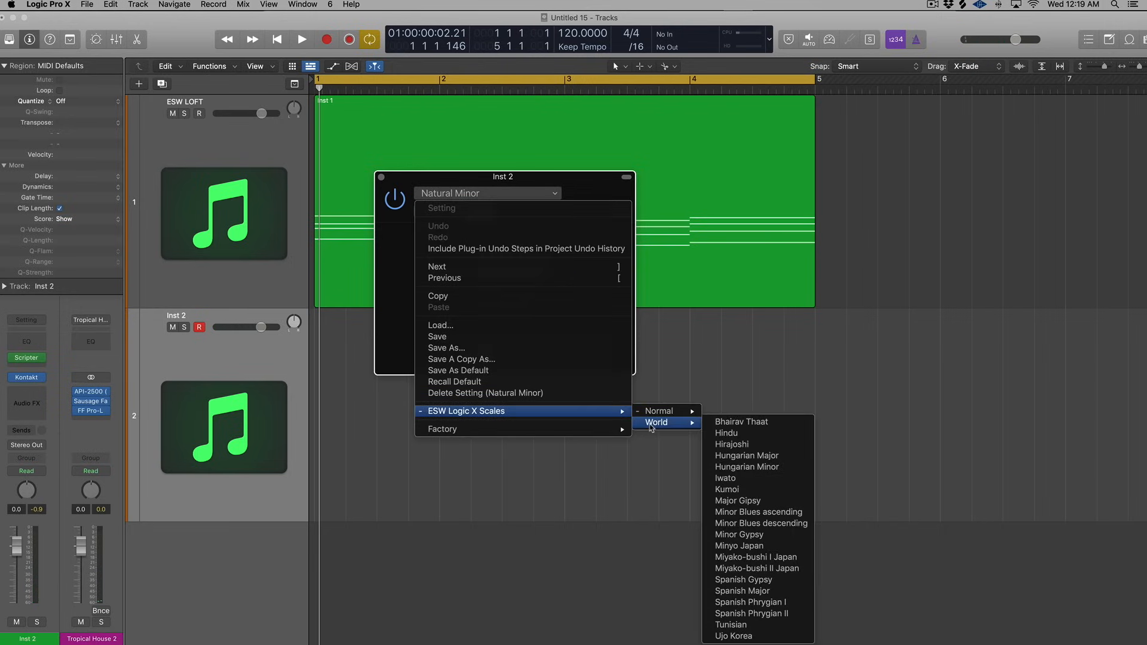
click(777, 560)
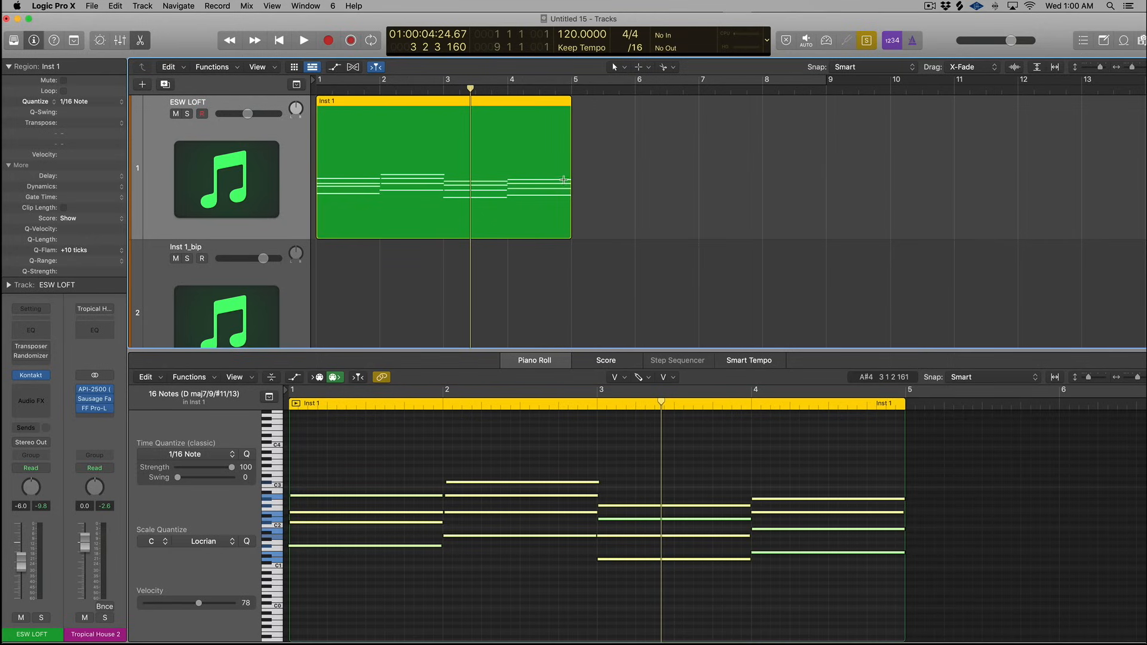
- Bounce the Inst 1 MIDI region in place to a new audio track
key(super+Up)
key(ctrl+b)
key(Return)
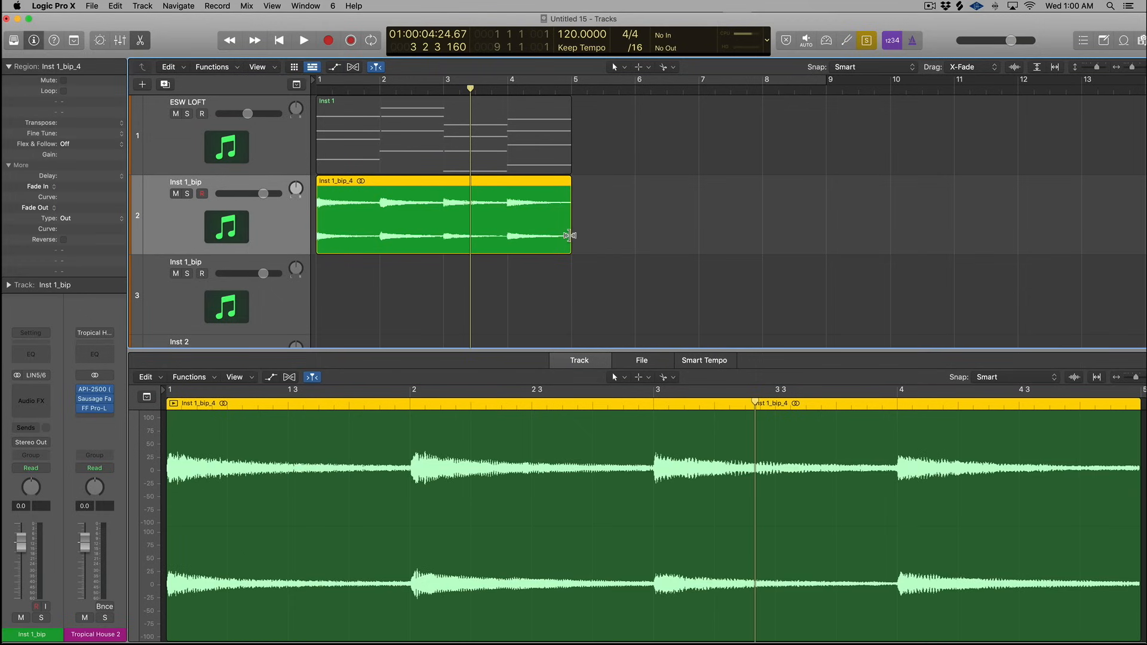
- Show the Flex controls and set the bounced Inst 1_bip track to Flex Time - Polyphonic
click(352, 67)
click(242, 229)
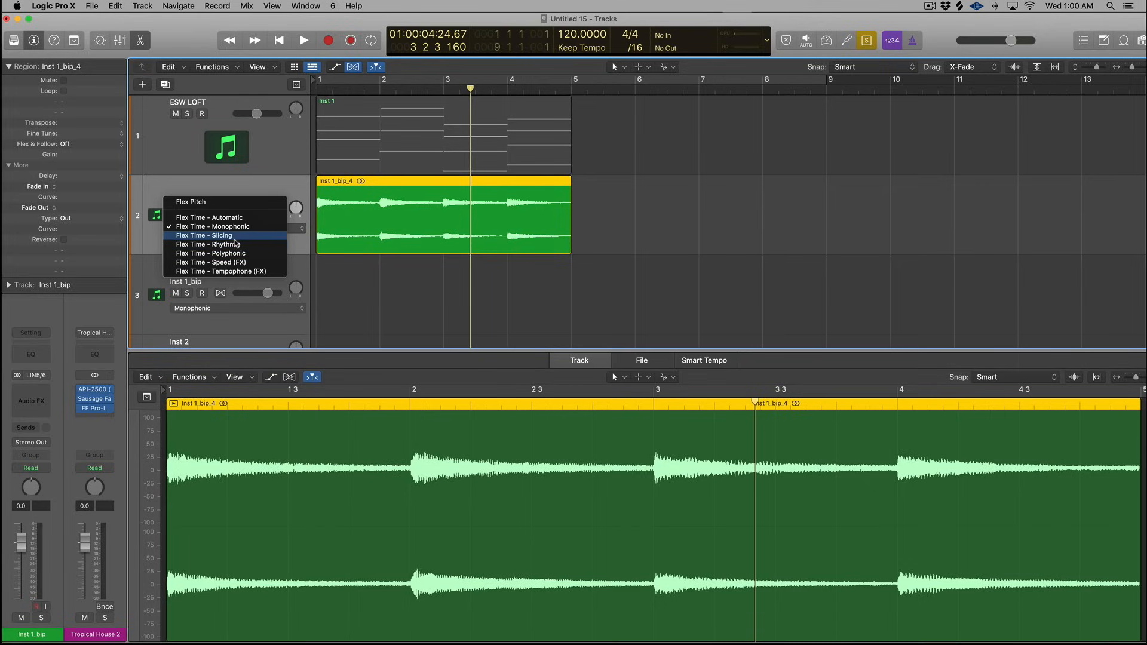
click(246, 253)
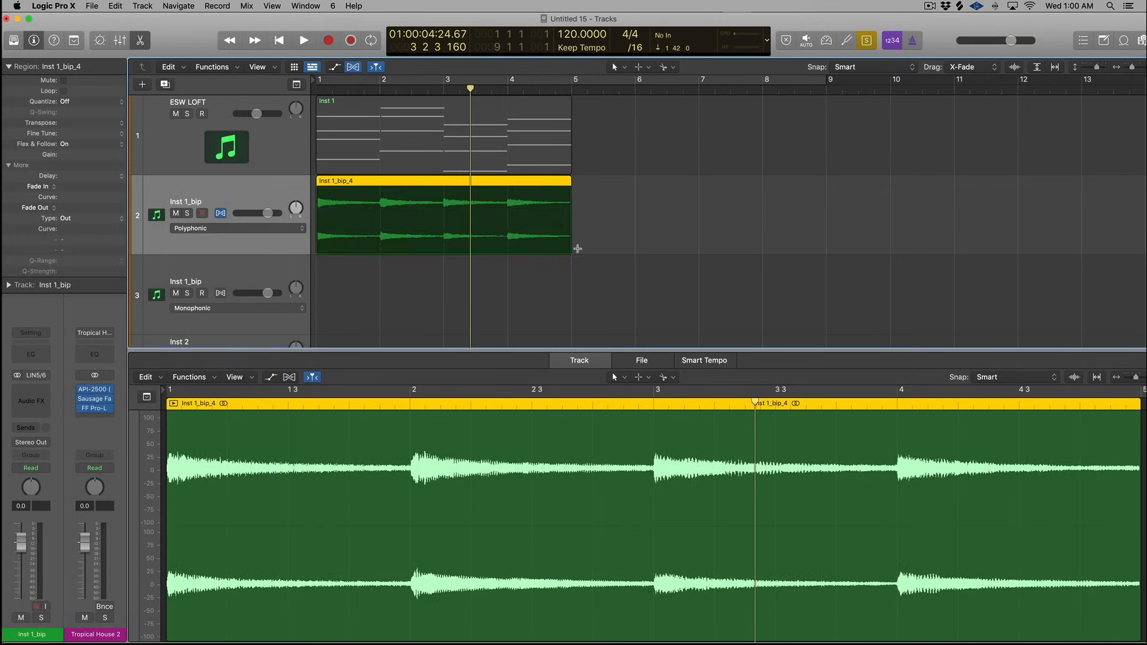
- Try time-stretching the bounced Inst 1_bip_4 audio region to end at bar 9, play it from the start, and undo the stretch
drag(568, 189, 827, 204)
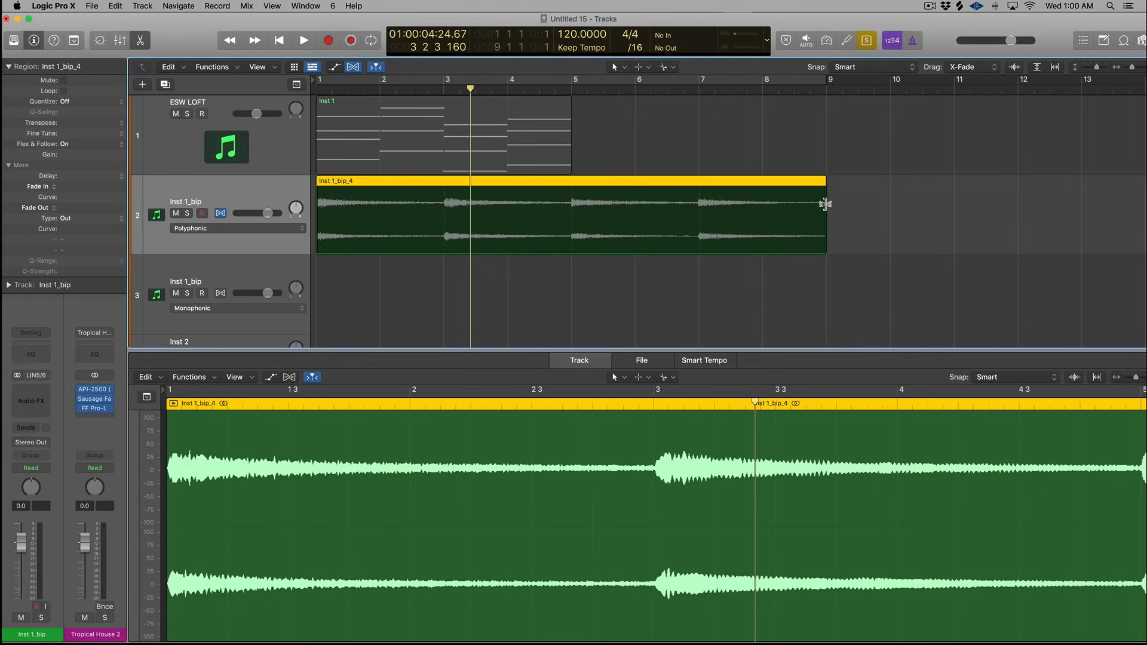
key(Return)
key(space)
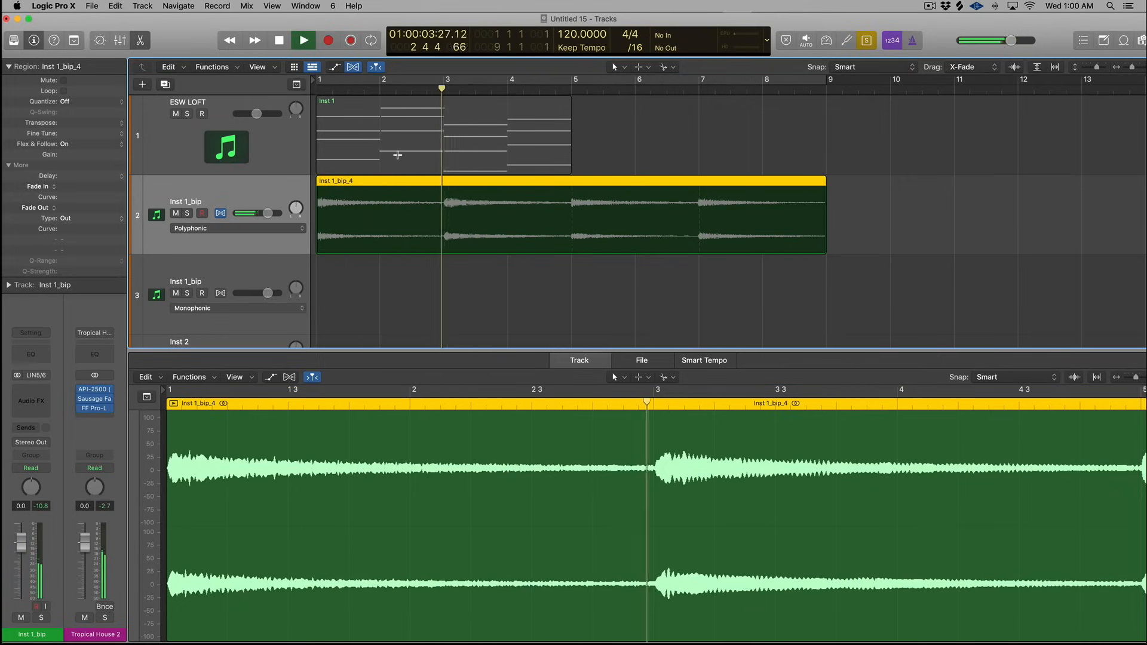
key(super+z)
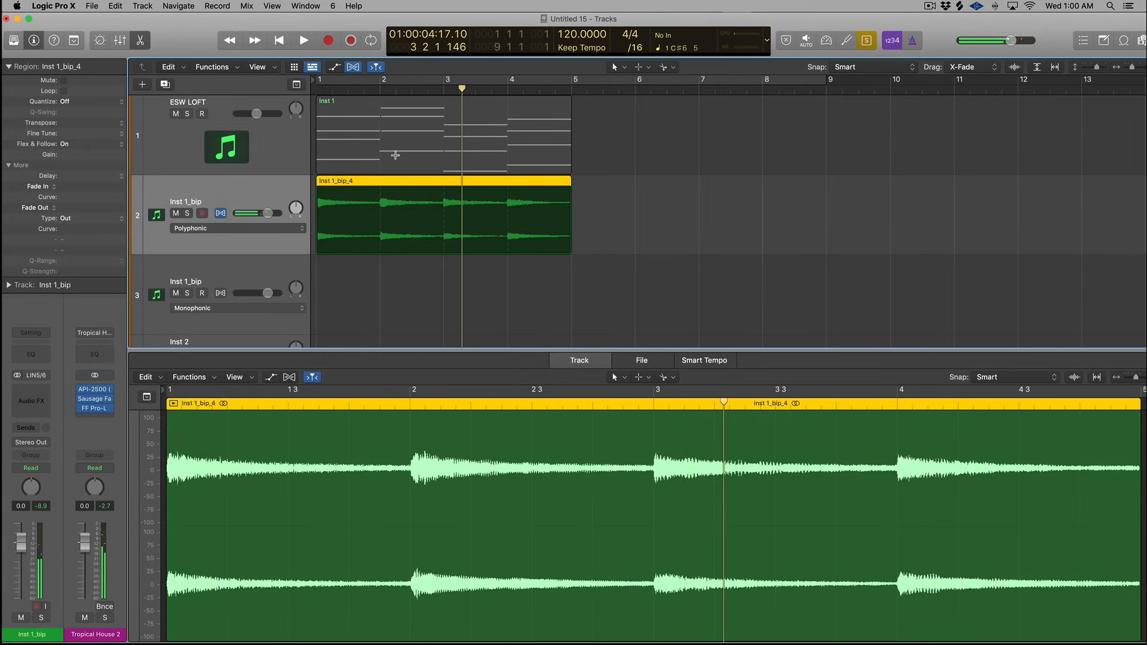
- Try time-stretching the Inst 1 MIDI region to end at bar 9, play it from the start, and undo the stretch
click(359, 130)
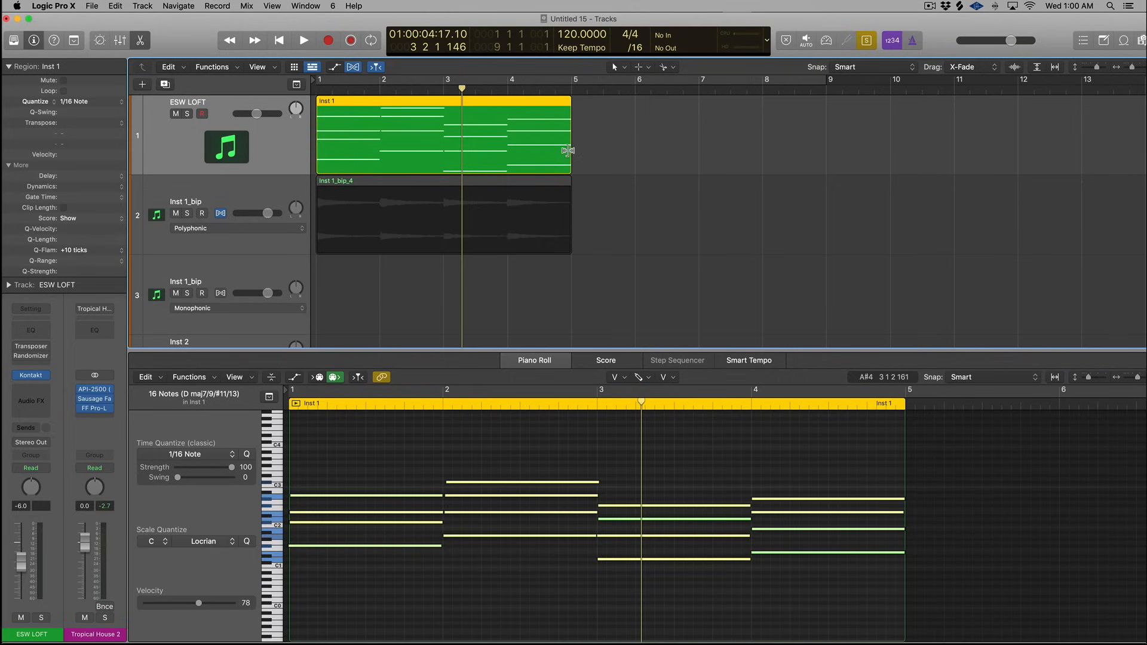
drag(568, 150, 826, 161)
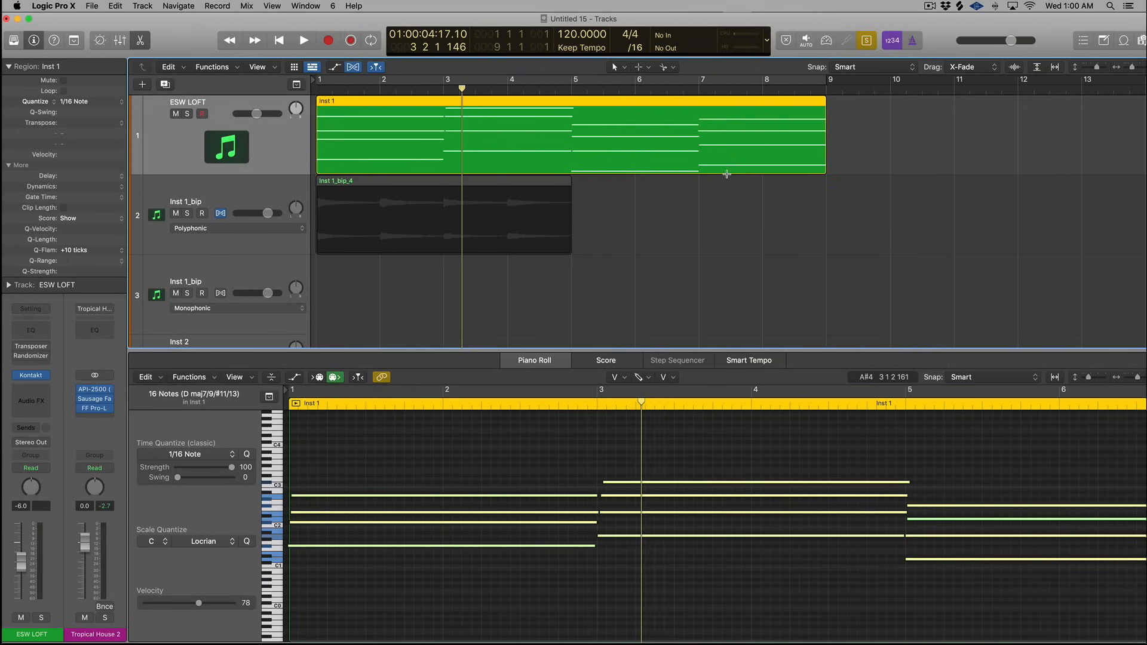
key(Return)
key(space)
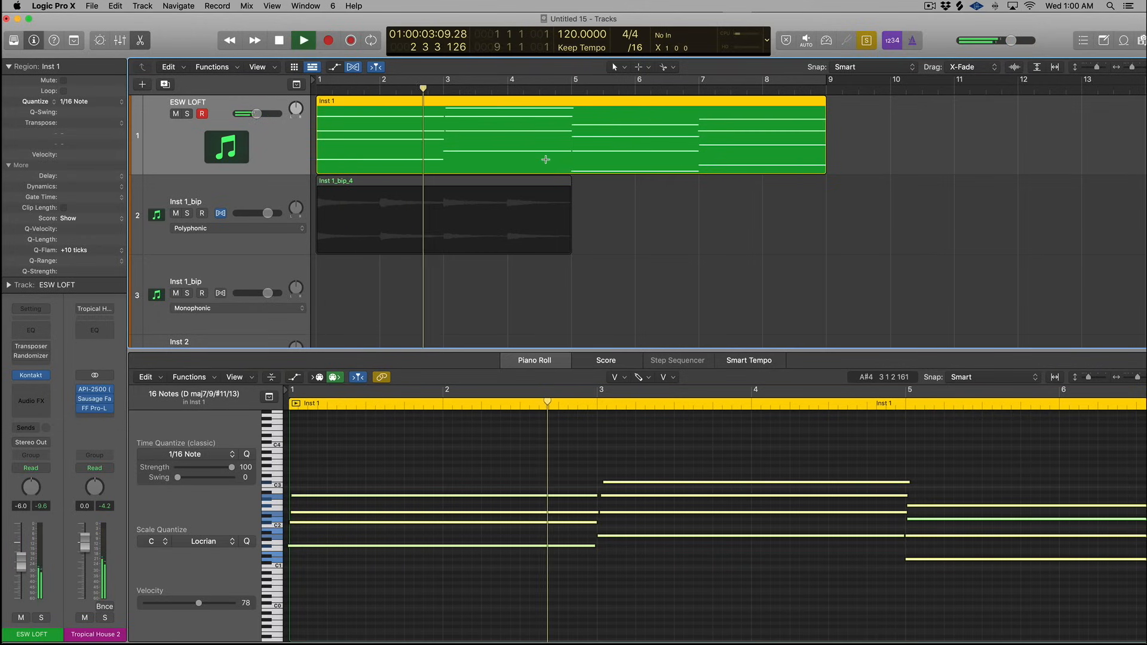
key(space)
key(super+z)
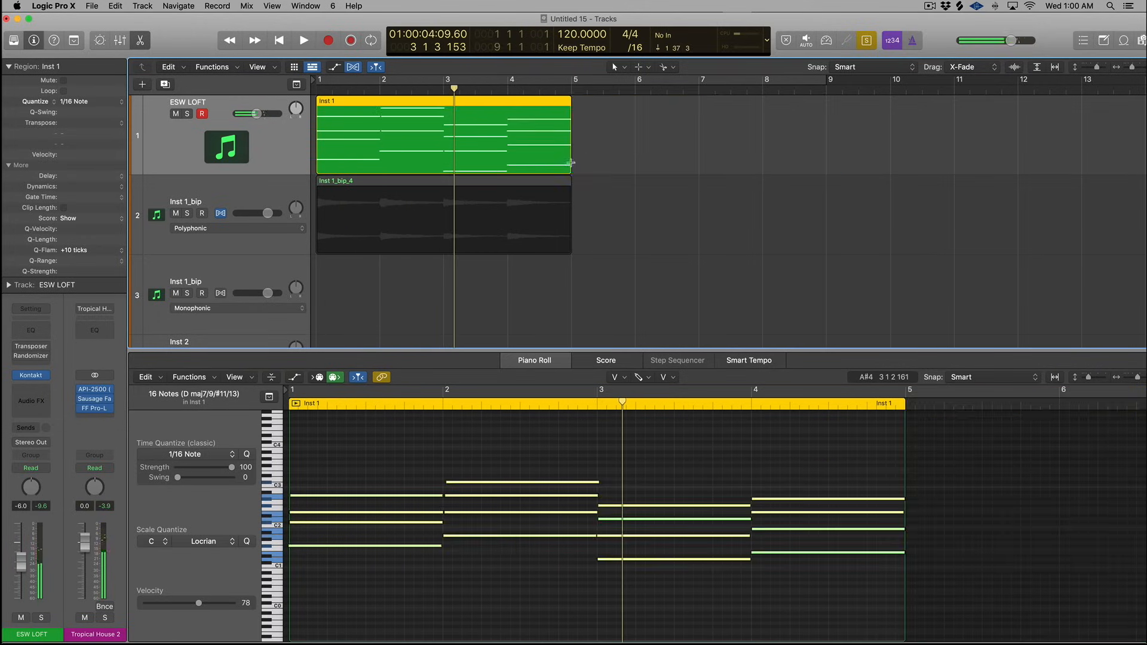
- Time-compress the Inst 1 MIDI region to end at bar 3 and start playback
scroll(585, 163, left, 2)
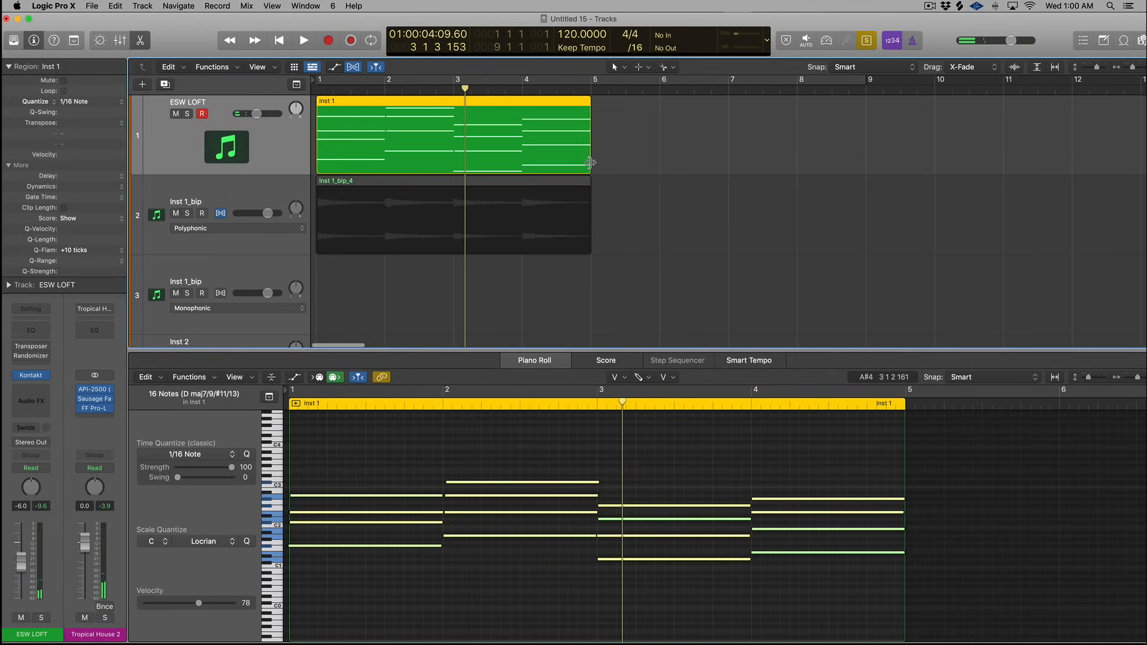
drag(590, 162, 454, 163)
key(space)
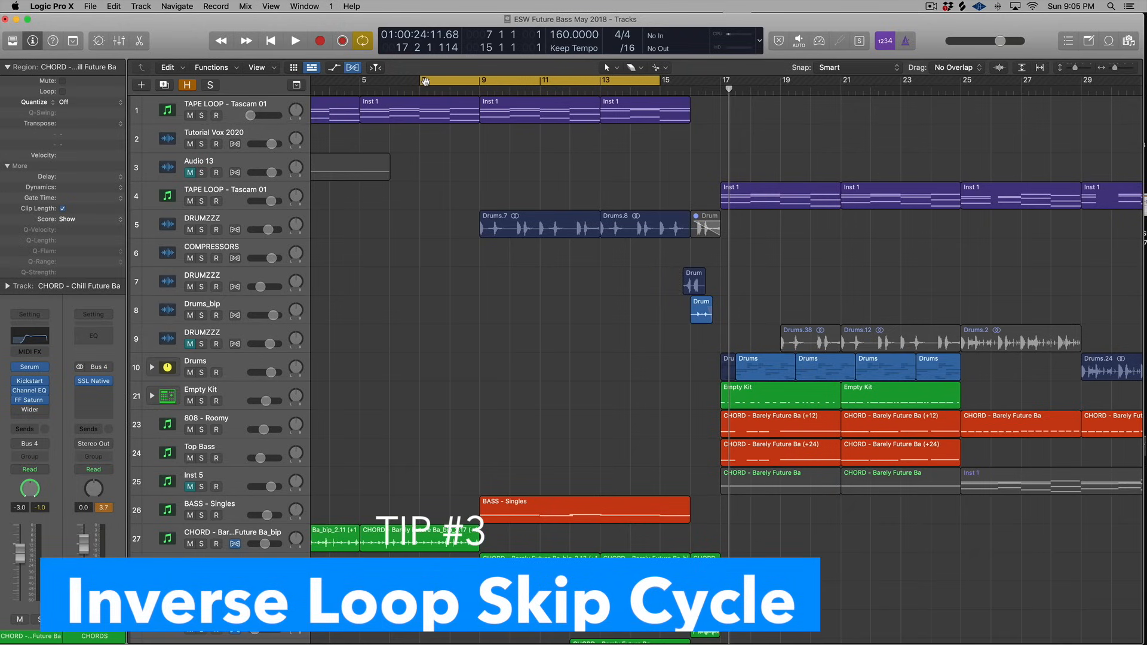
- Set the cycle range to bars 5 through 9 and play it until it loops back
click(386, 82)
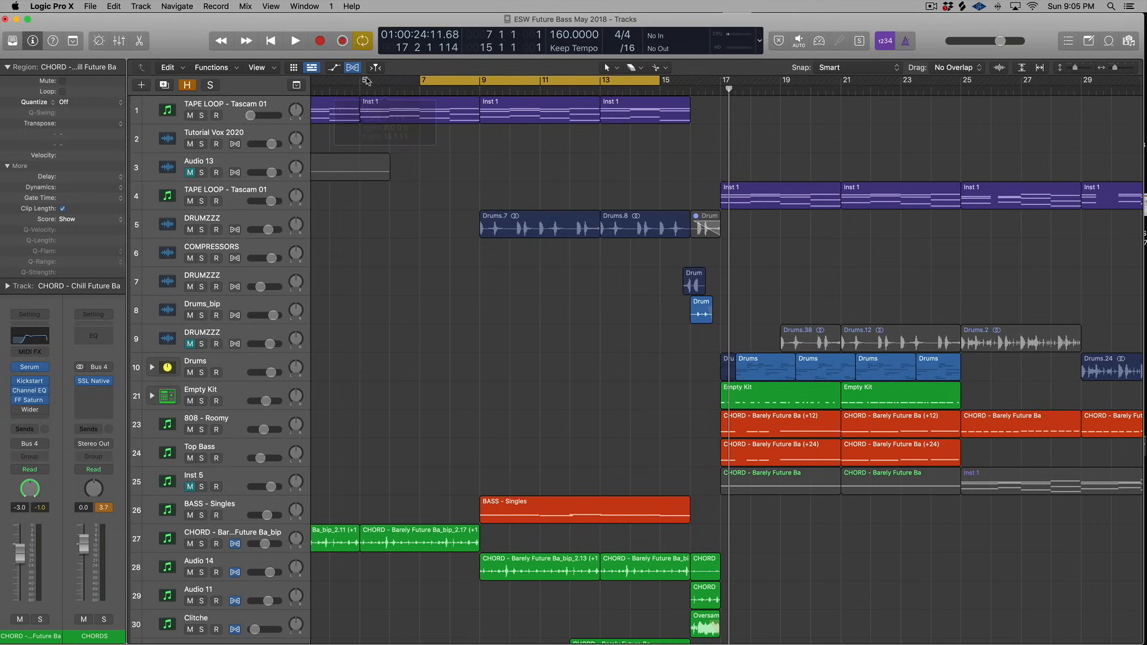
drag(367, 80, 481, 85)
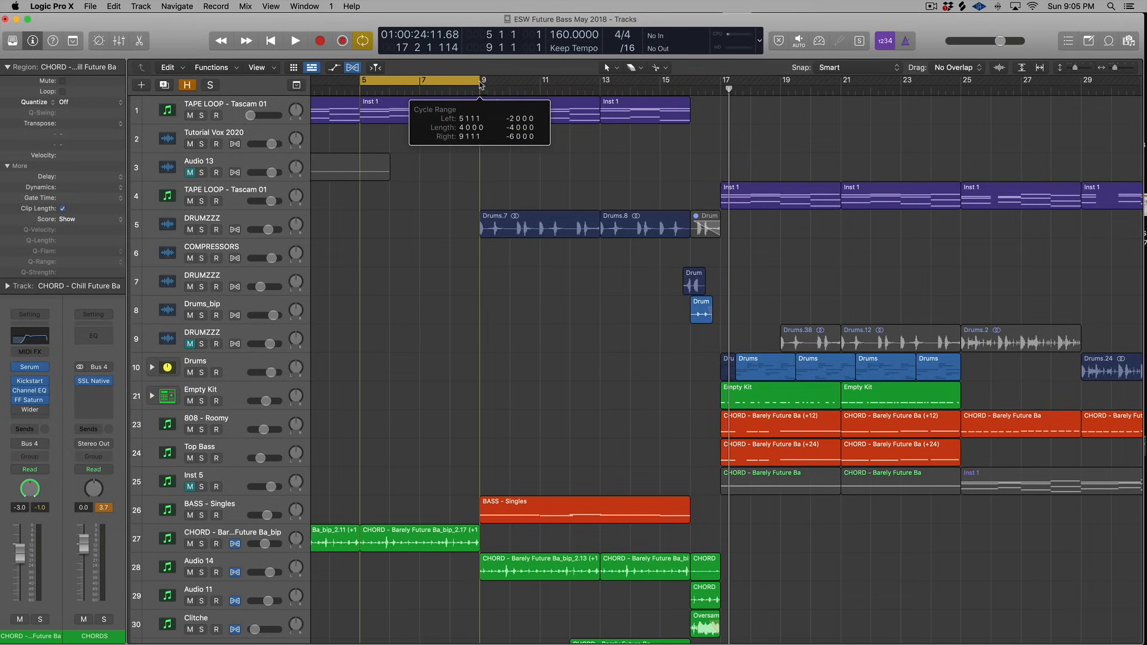
key(space)
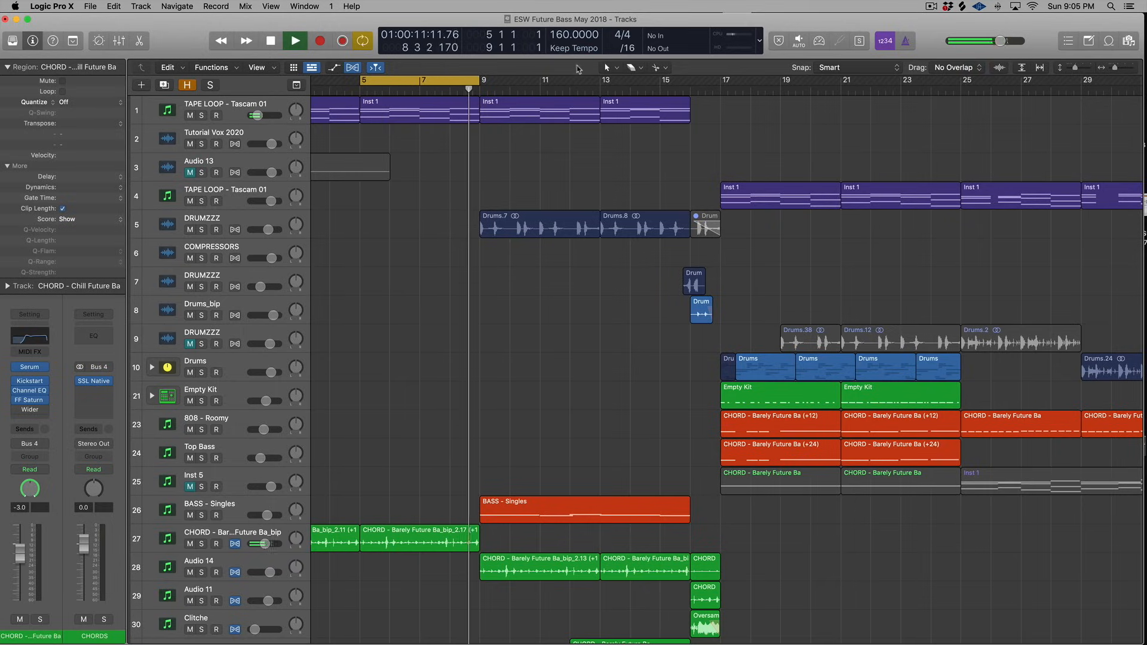
key(space)
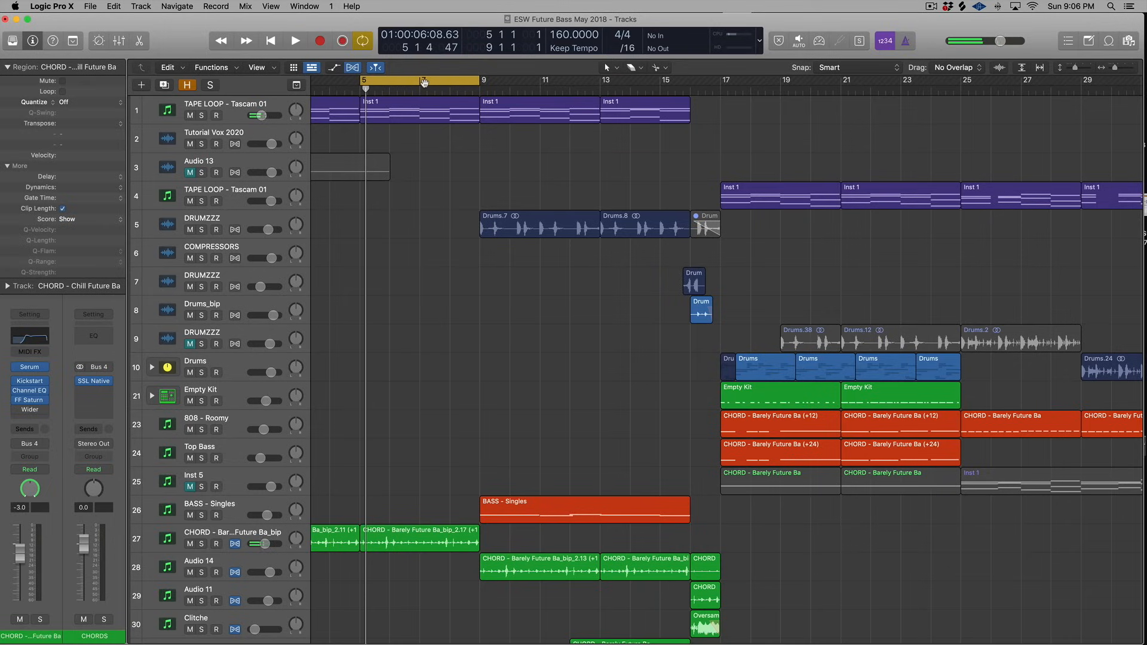
- Move the cycle range to start at bar 9 and end at bar 13, and play the looped section
scroll(471, 74, left, 3)
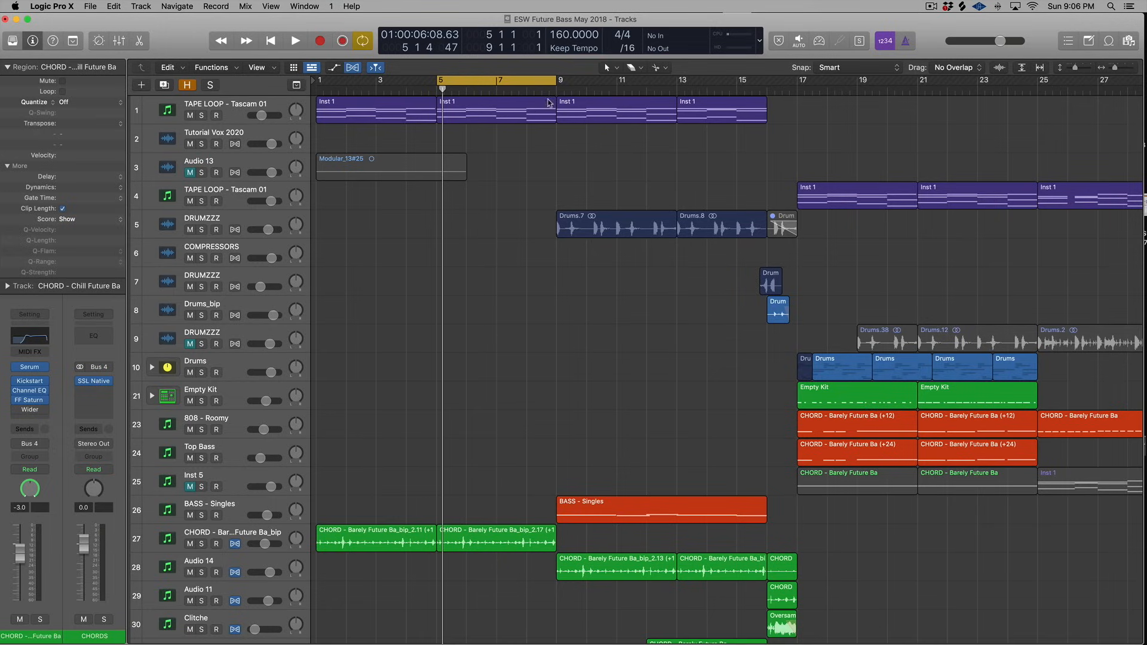
drag(533, 80, 657, 79)
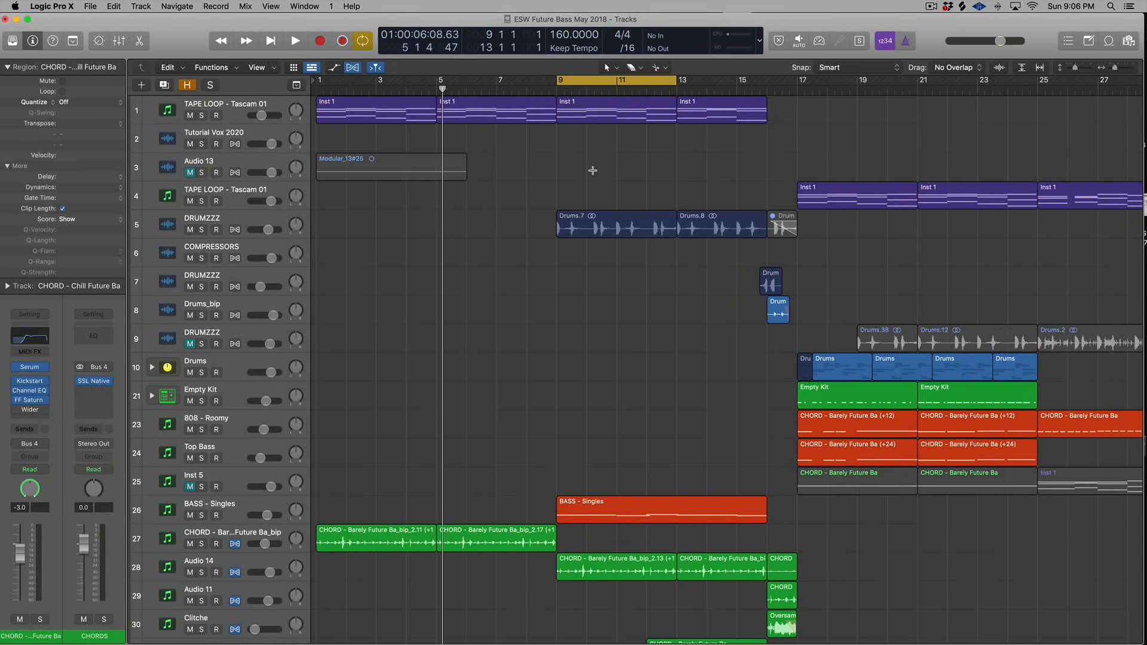
key(space)
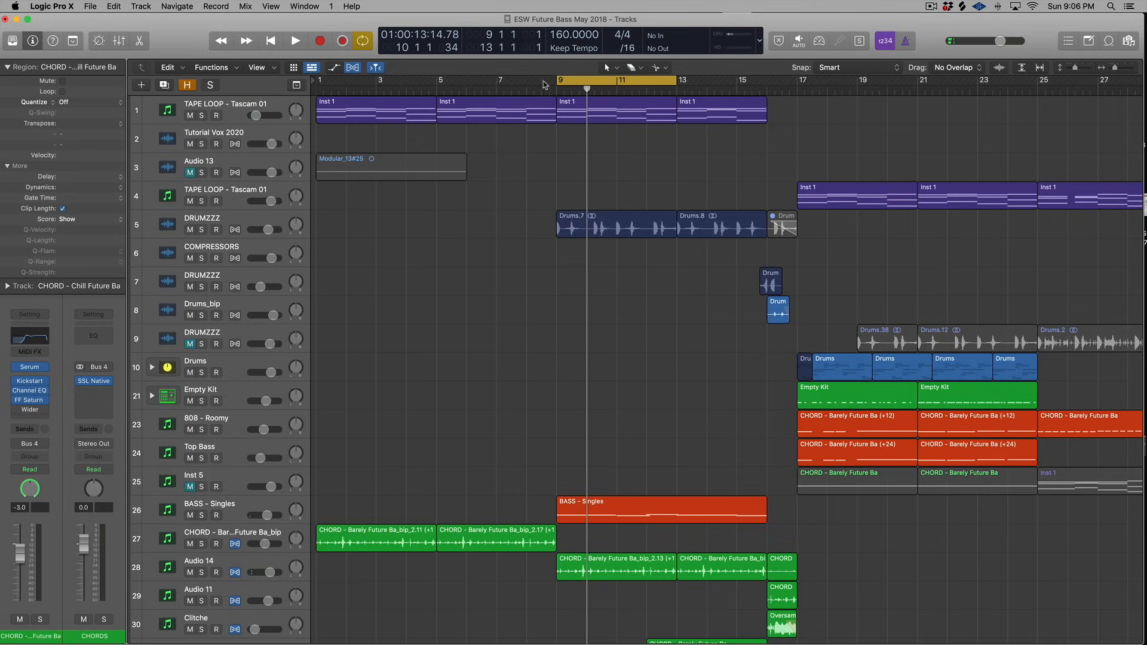
- Extend the cycle range's end to bar 16 and its start back to bar 8
drag(674, 87, 762, 85)
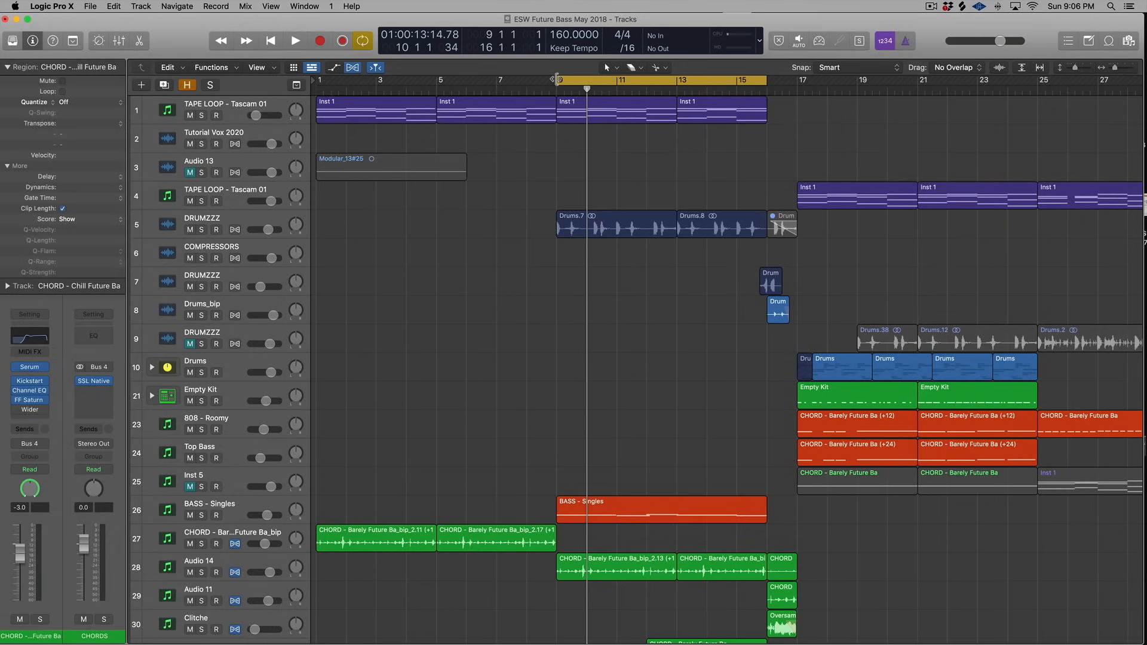
key(super+Right)
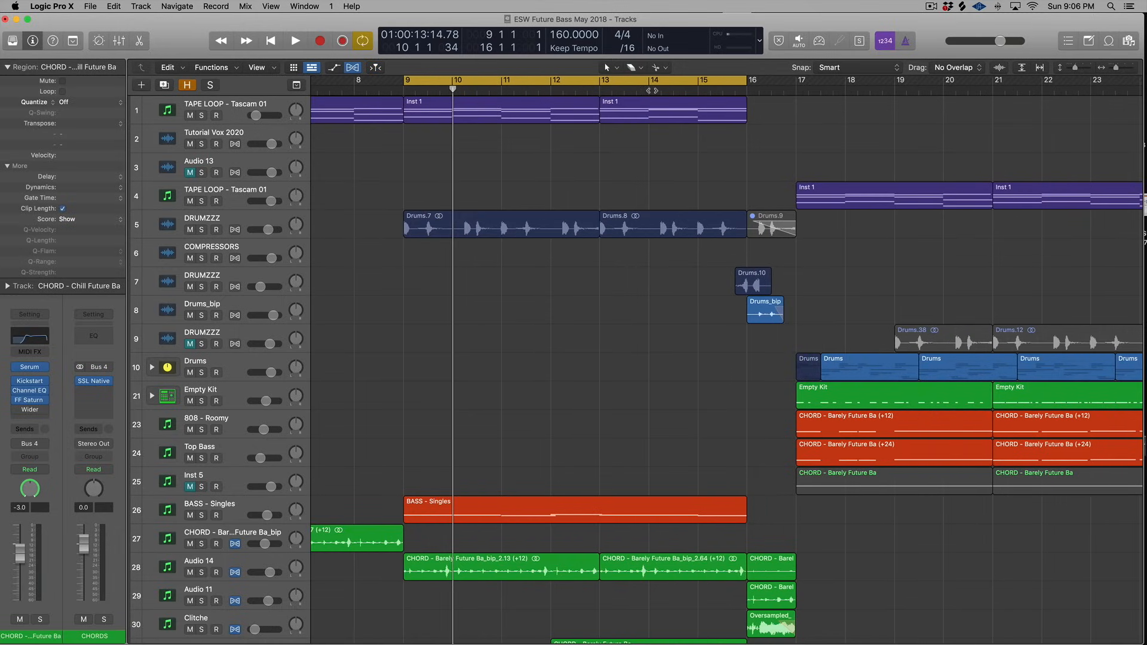
scroll(651, 90, left, 5)
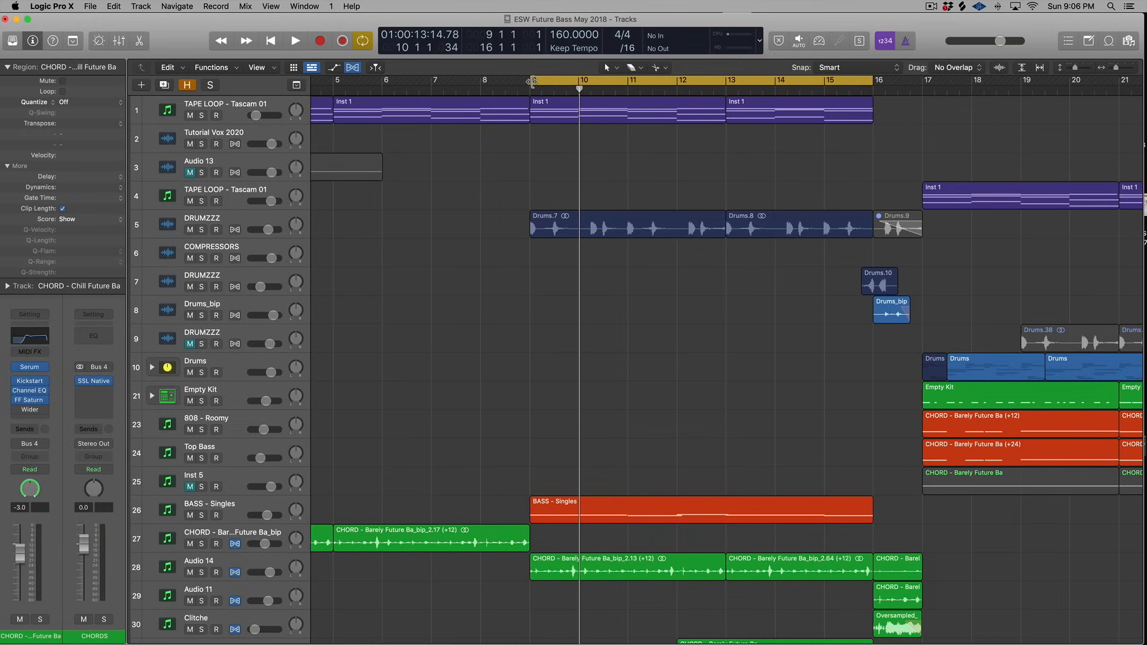
drag(532, 81, 481, 83)
key(super+Left)
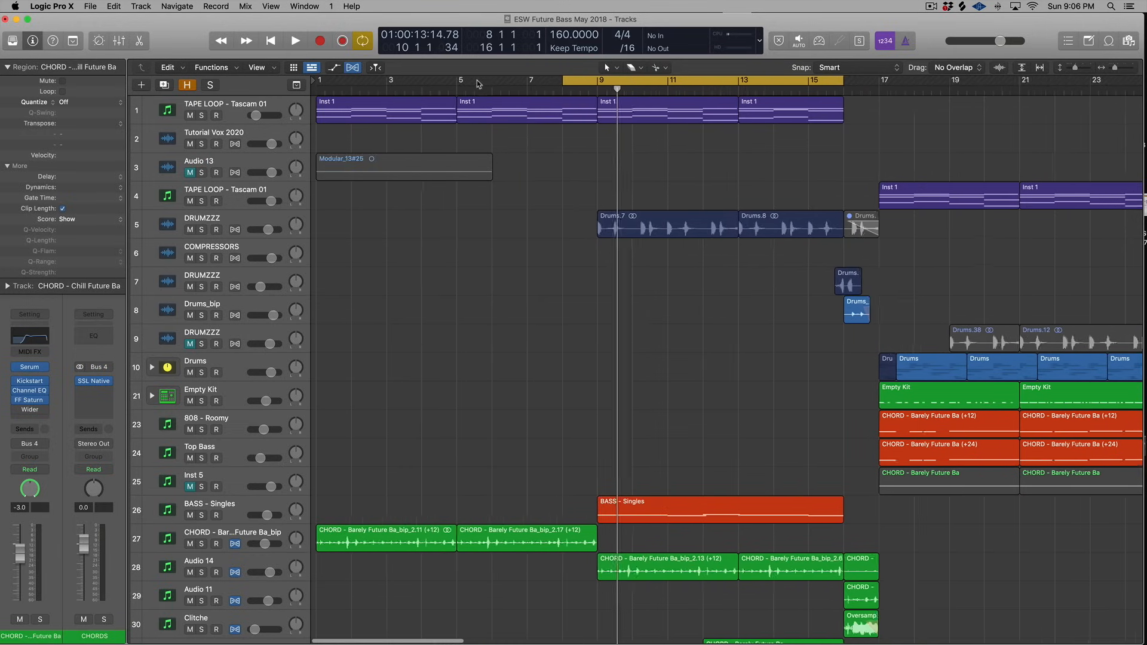
key(super+Left)
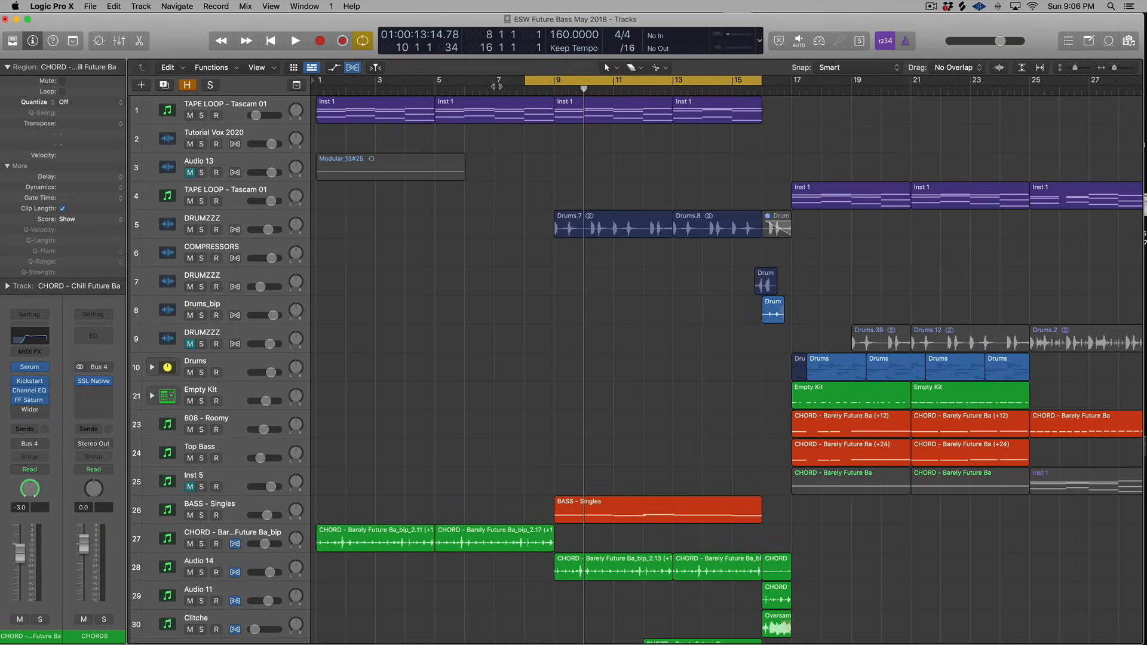
- Convert the bar 8 to 16 cycle range into a skip cycle and start playback near bar 5
click(762, 89)
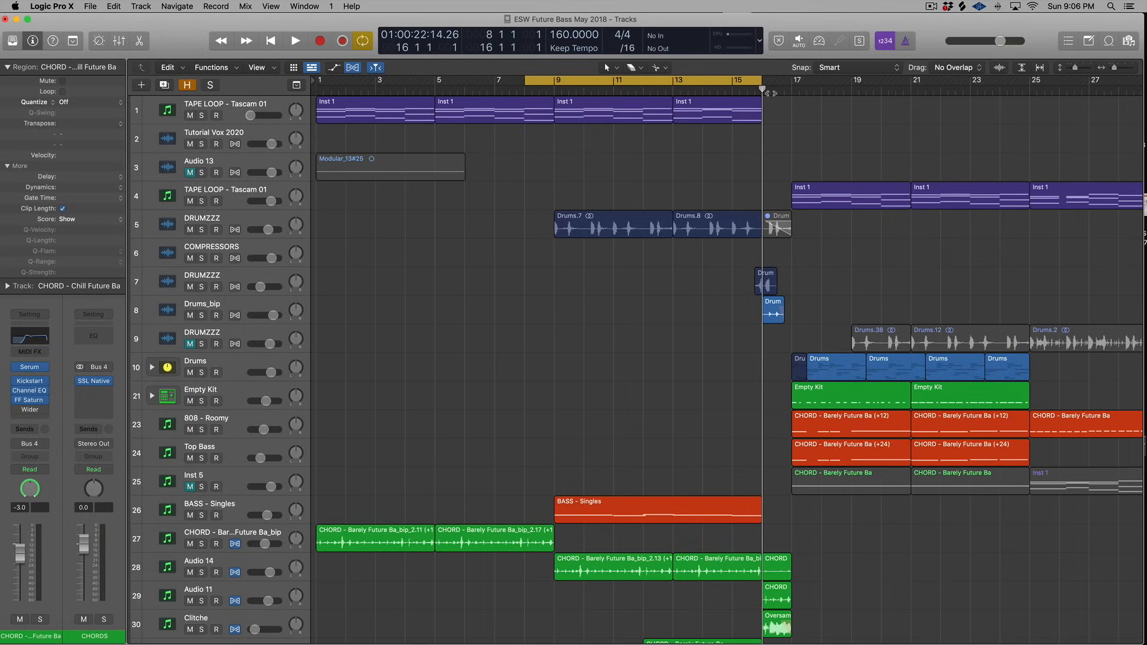
key(super+Left)
key(super+Left)
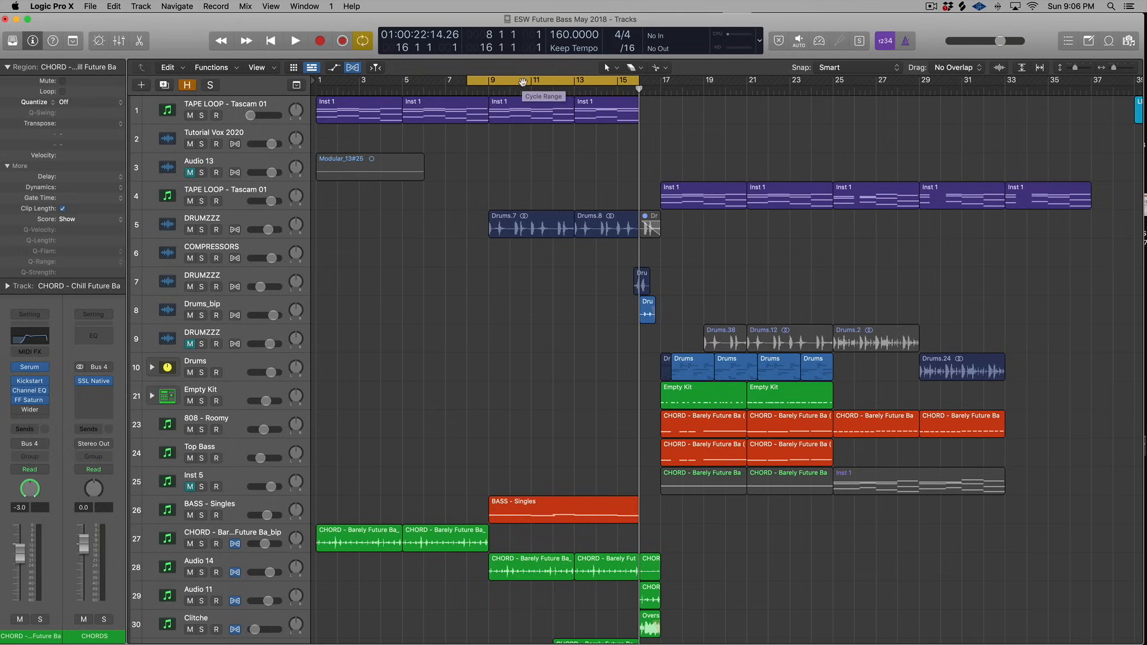
click(524, 82)
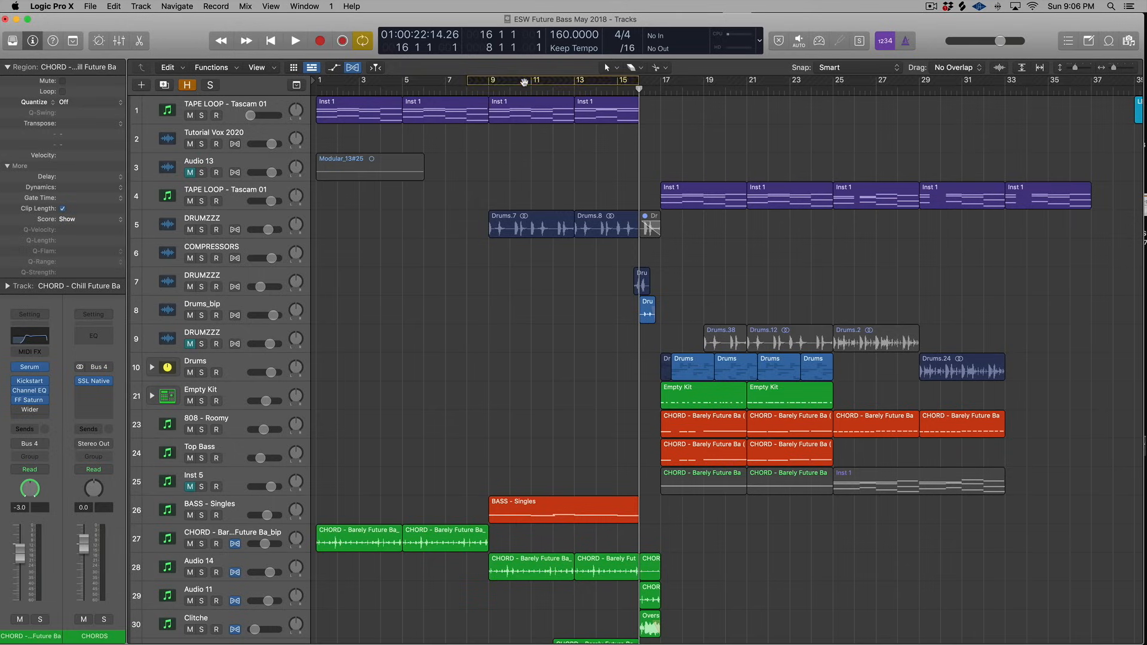
click(406, 91)
key(space)
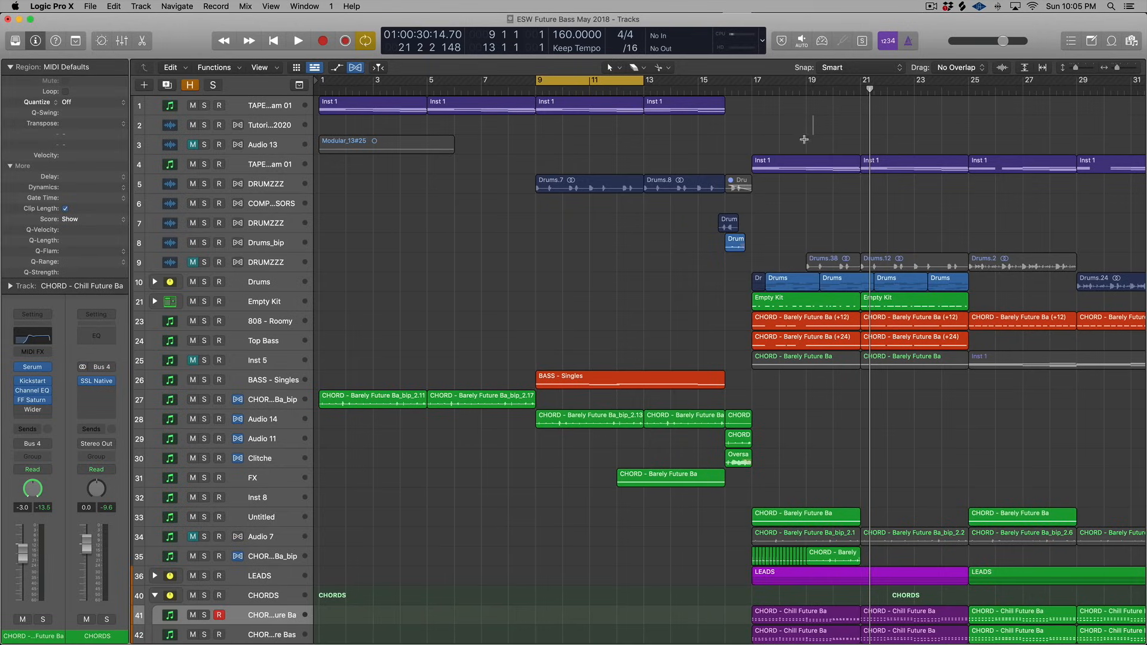
click(812, 162)
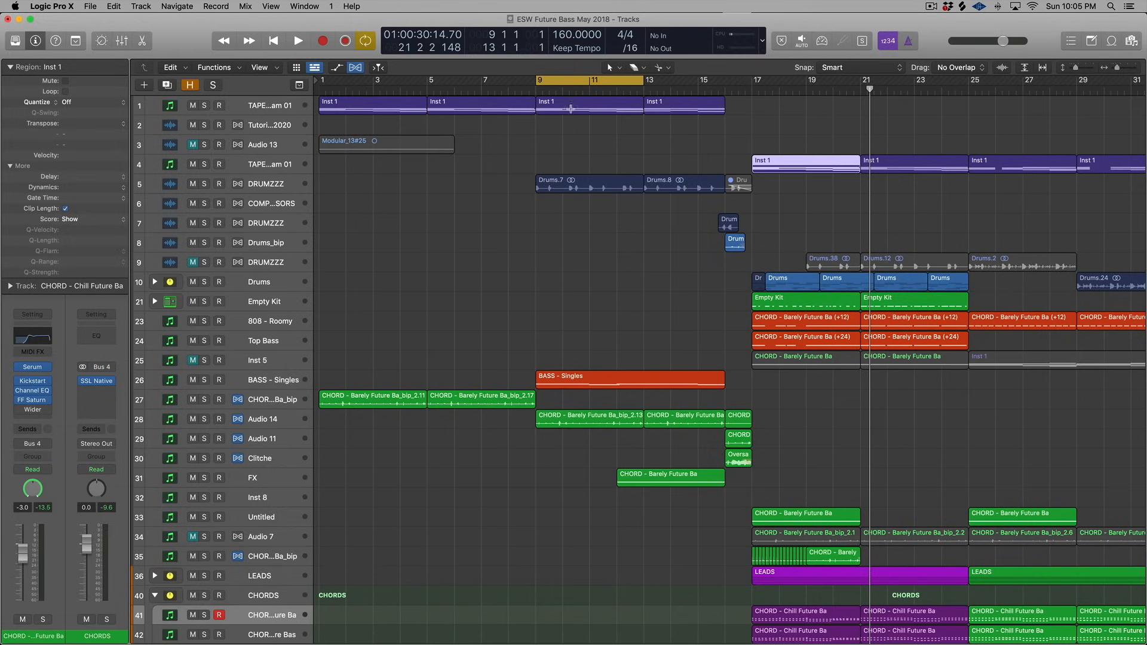
drag(542, 117, 1050, 527)
click(565, 221)
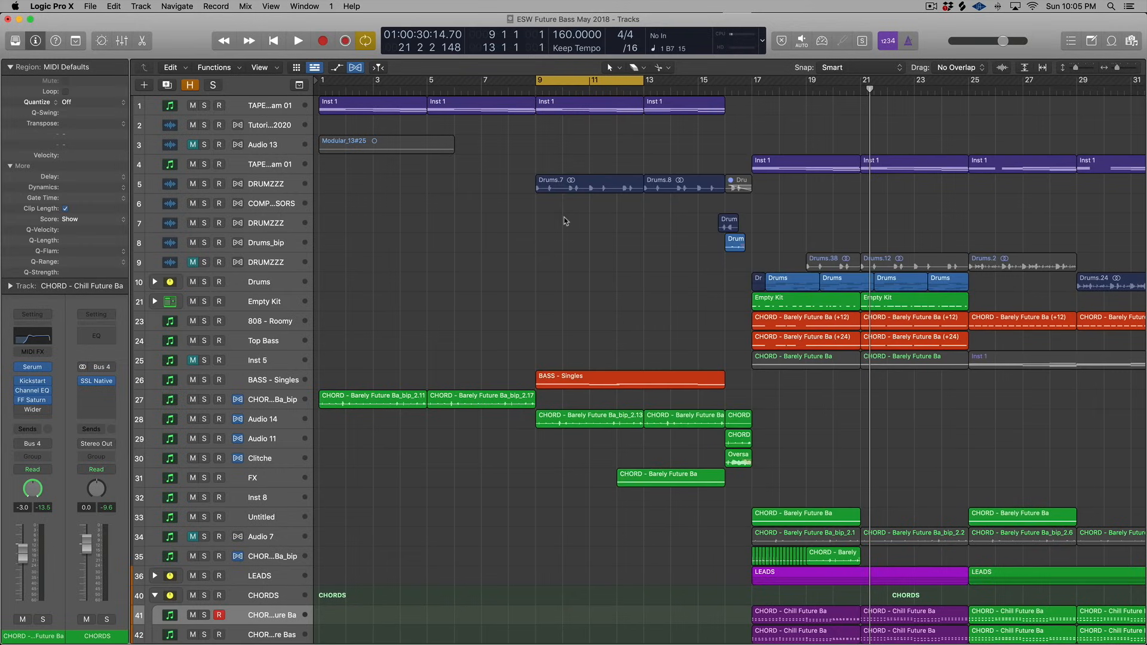
- Move the cycle range back to start at bar 5 and end at bar 9
click(538, 83)
scroll(558, 85, up, 5)
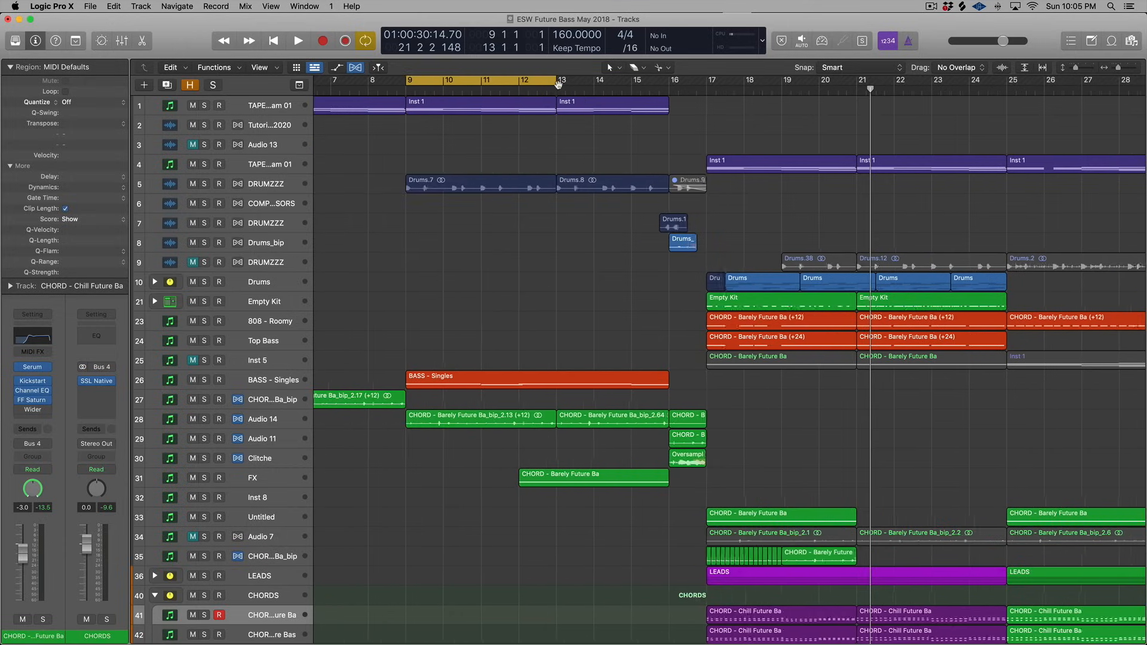
drag(389, 82, 545, 83)
scroll(424, 87, up, 2)
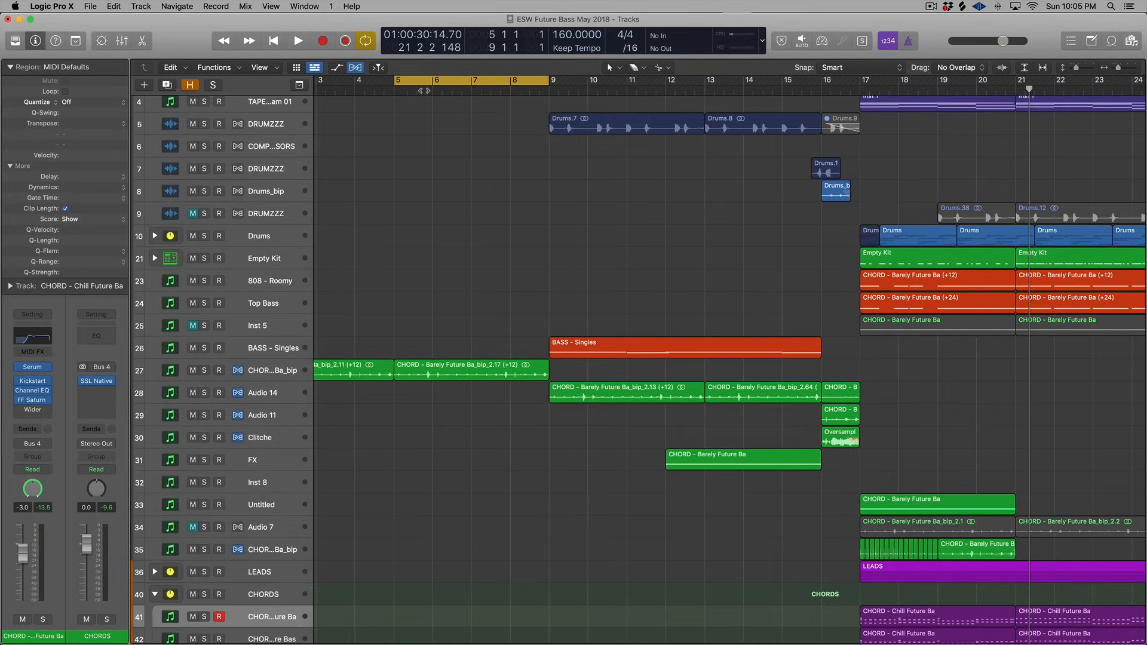
scroll(425, 83, up, 4)
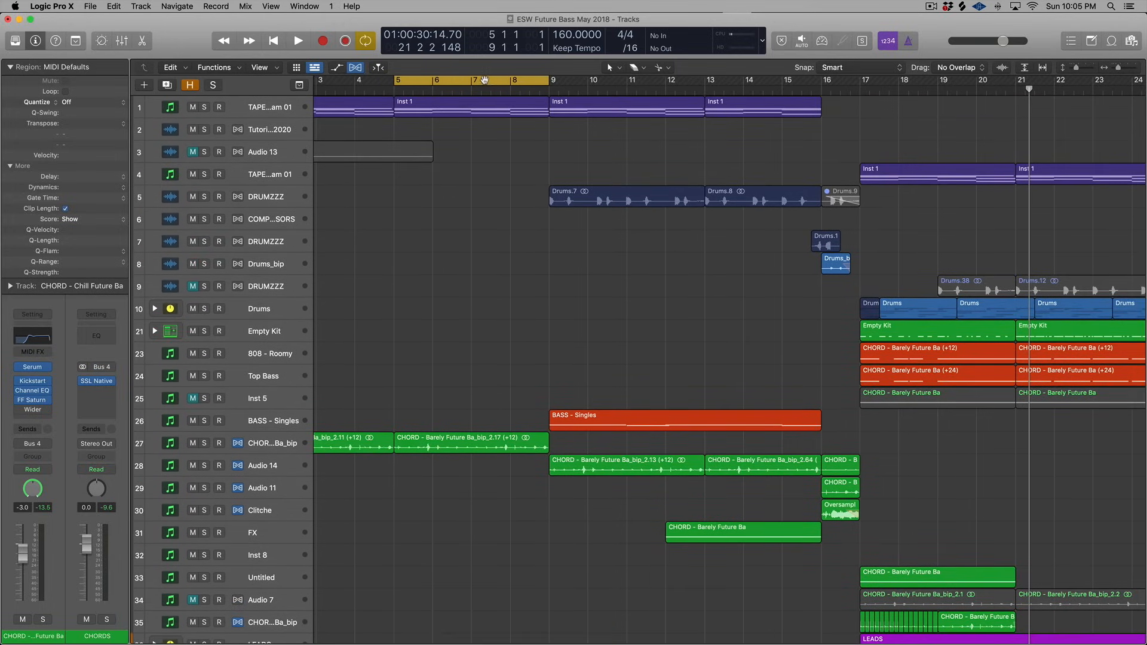
- Move the cycle range to bars 9 through 13 and review its locator commands, including Swap Left and Right Locators
drag(472, 81, 609, 84)
right_click(598, 80)
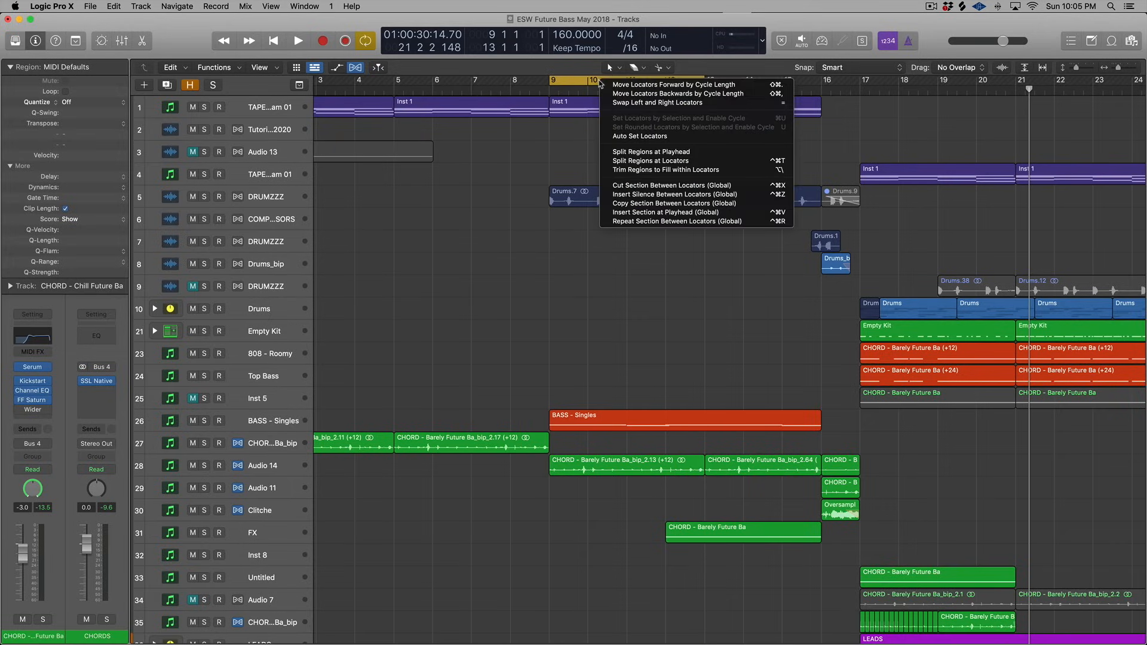
click(719, 194)
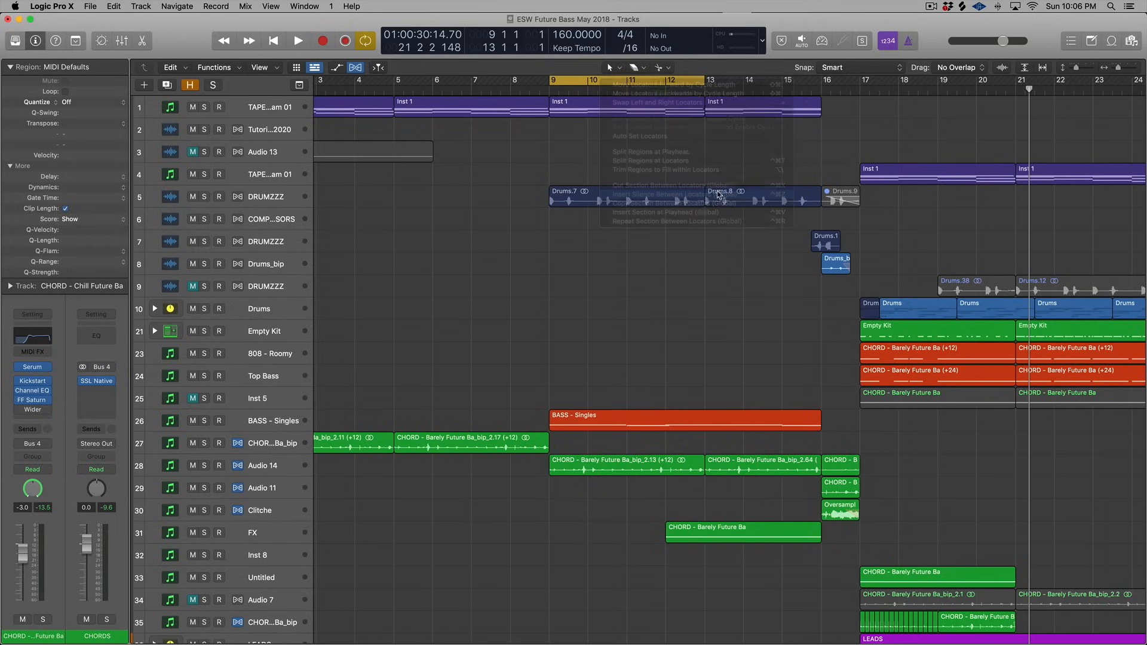
- Insert silence between the locators at bars 9 and 13 across all tracks and deselect the shifted regions
scroll(684, 104, down, 2)
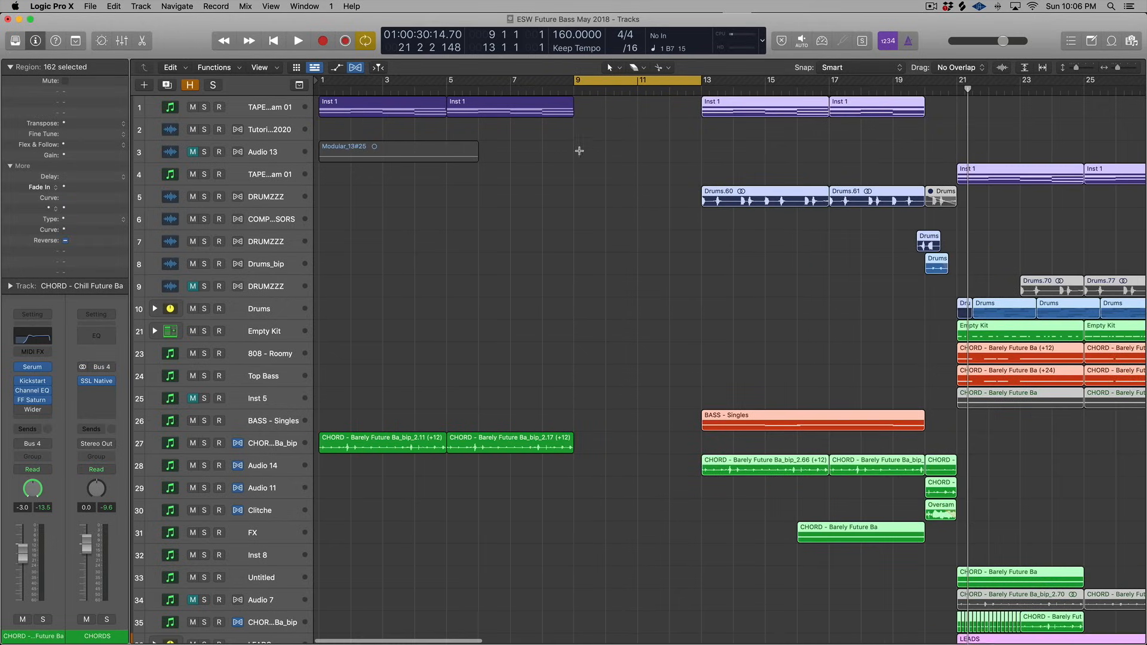
click(602, 118)
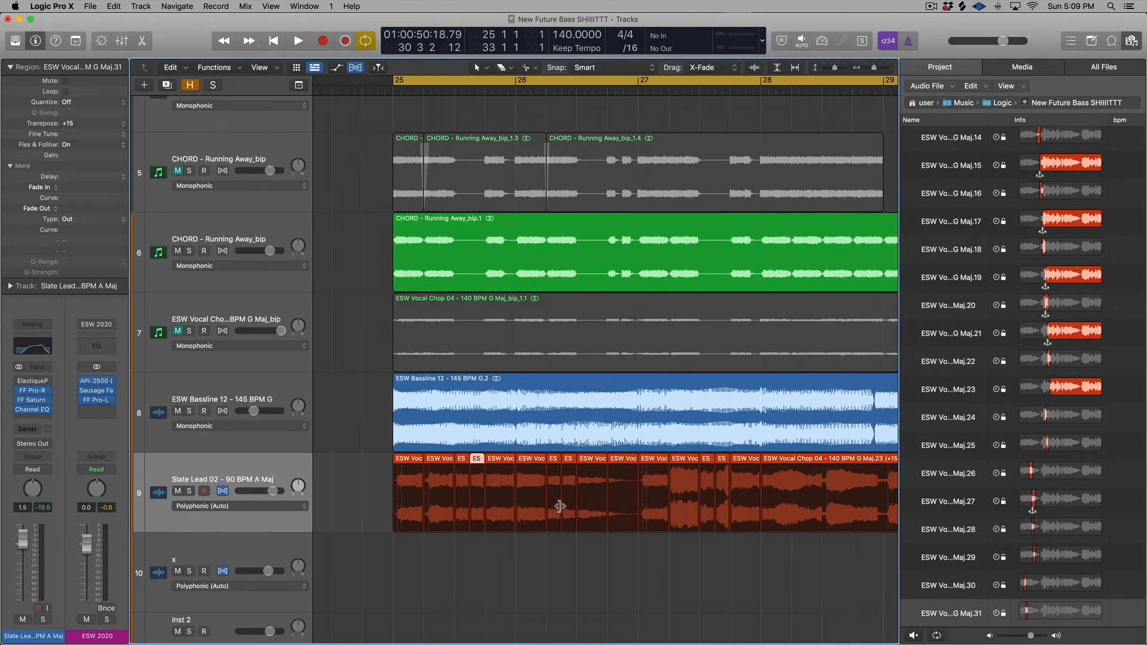
- Solo the fourth vocal chop region on the Slate Lead 02 track in bar 25 and play it
click(421, 578)
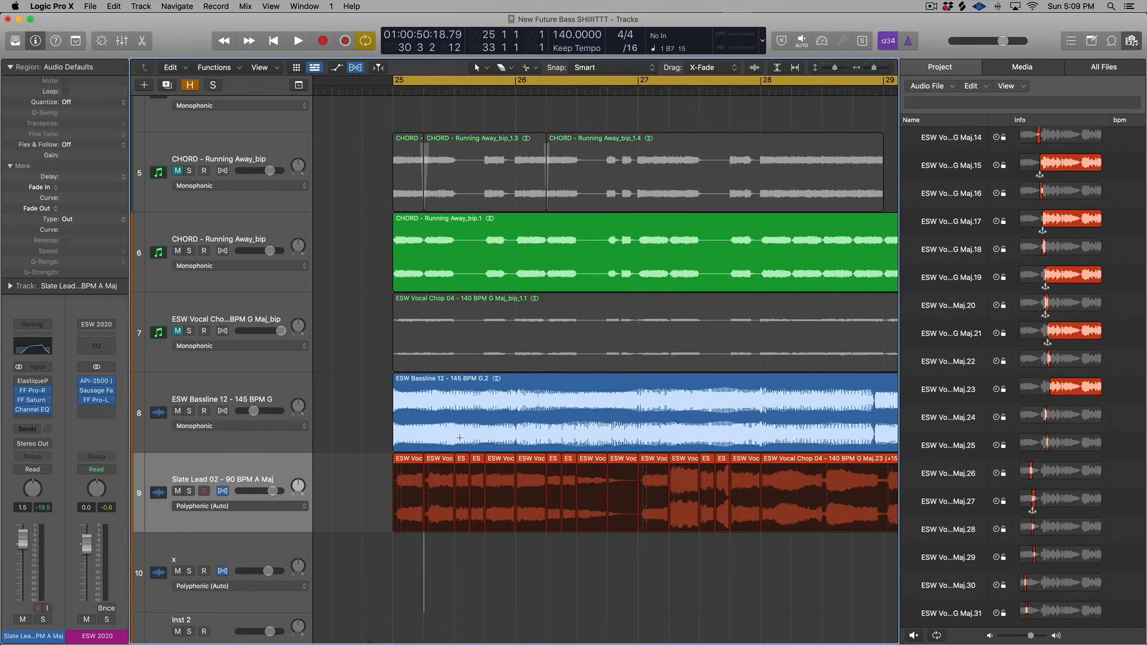
click(478, 460)
key(ctrl+s)
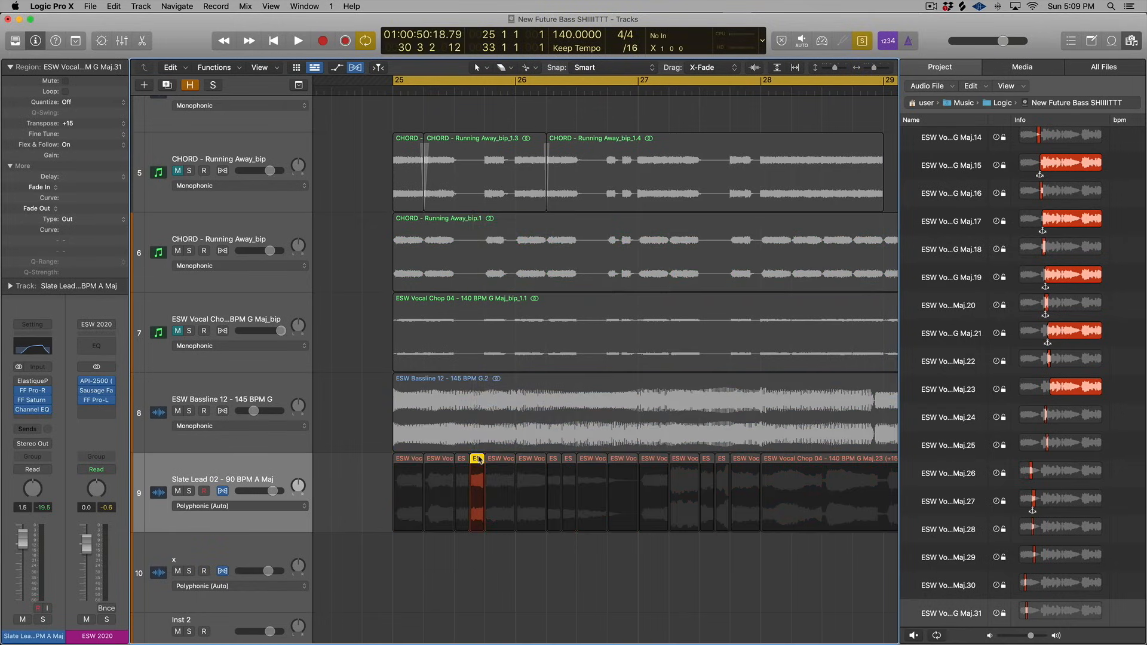
key(space)
key(space)
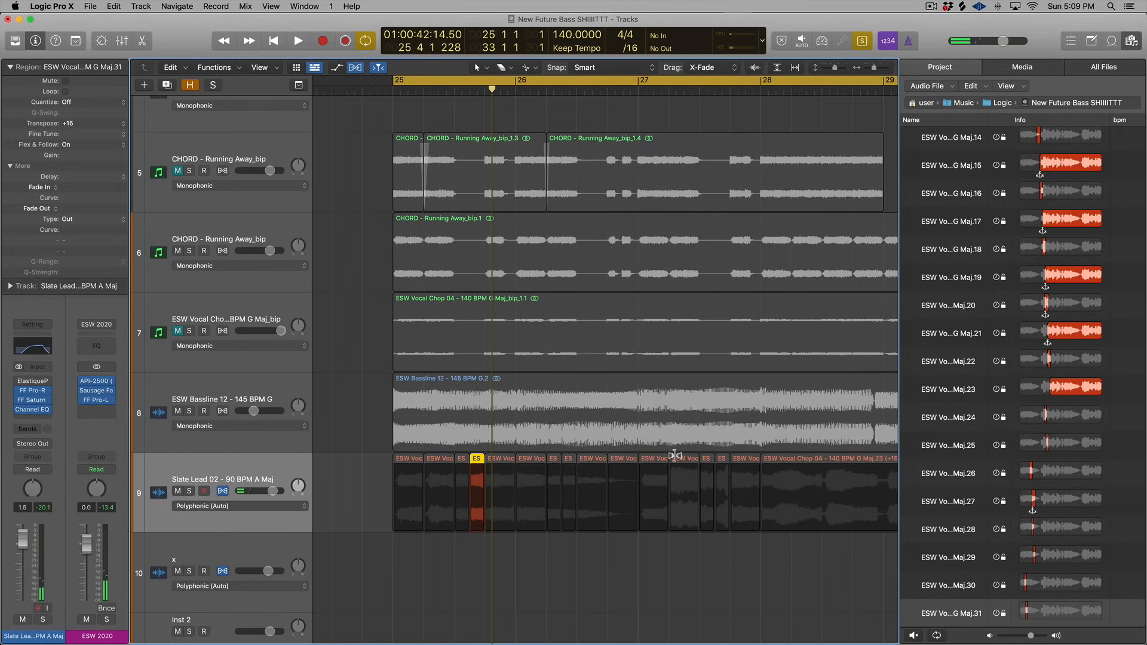
- Play the soloed vocal chop region just after bar 27, reselect the fourth chop in bar 25 and turn solo off
click(686, 459)
key(space)
key(space)
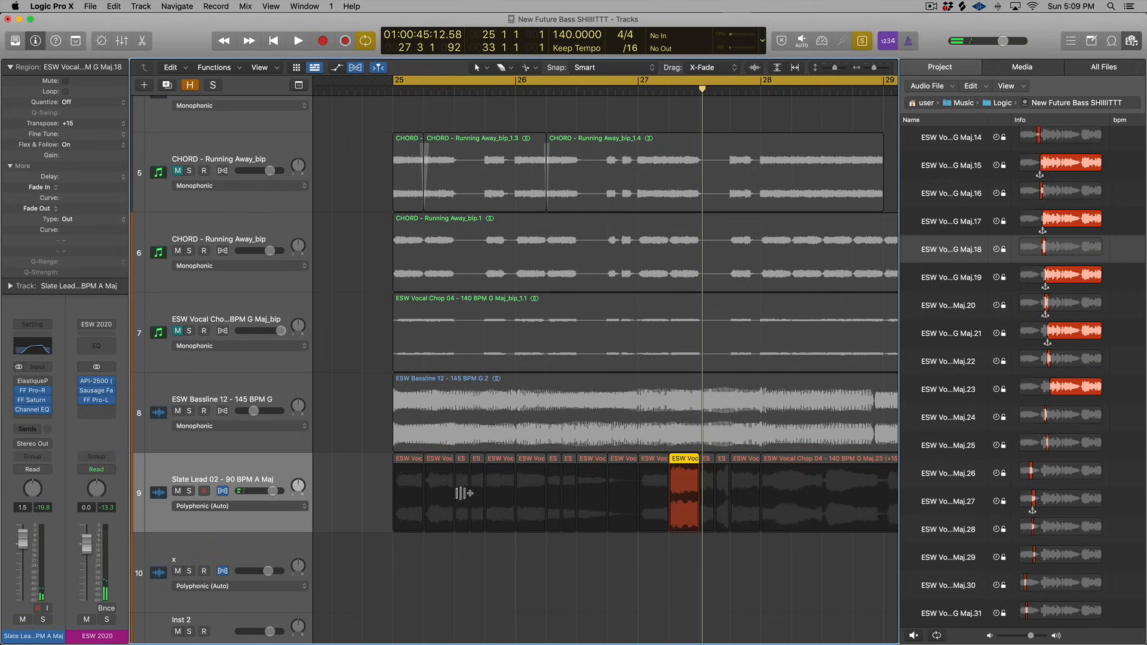
click(478, 459)
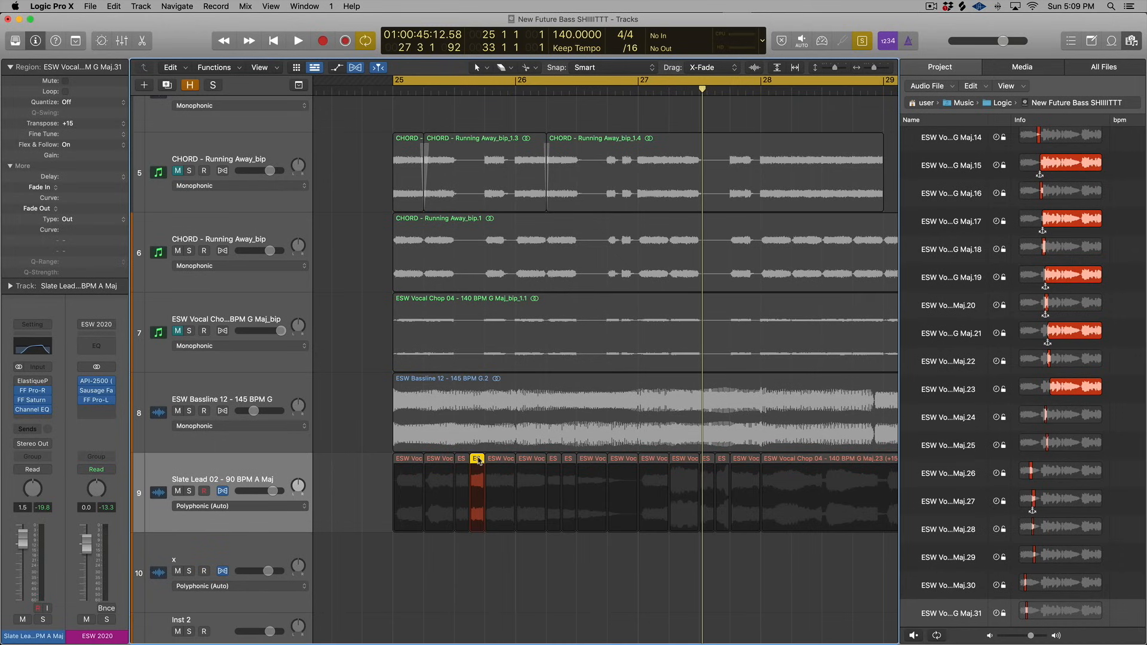
key(ctrl+s)
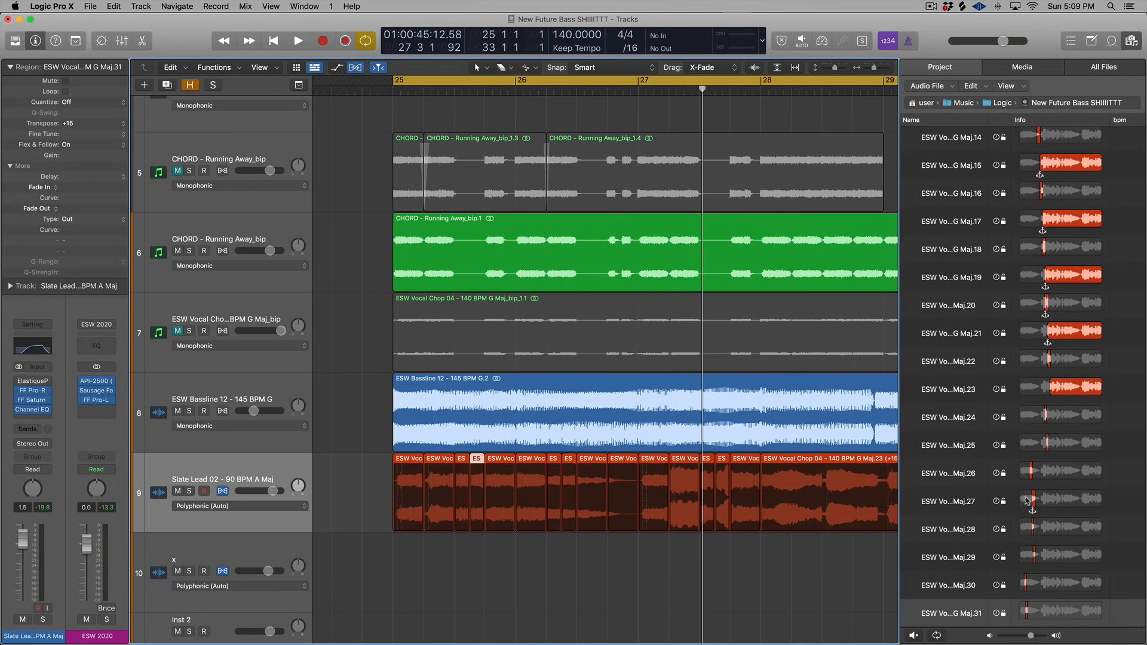
- Find the ESW Vocal Chop regions up to Maj.31 in the project audio browser and widen the browser
scroll(1030, 344, up, 1)
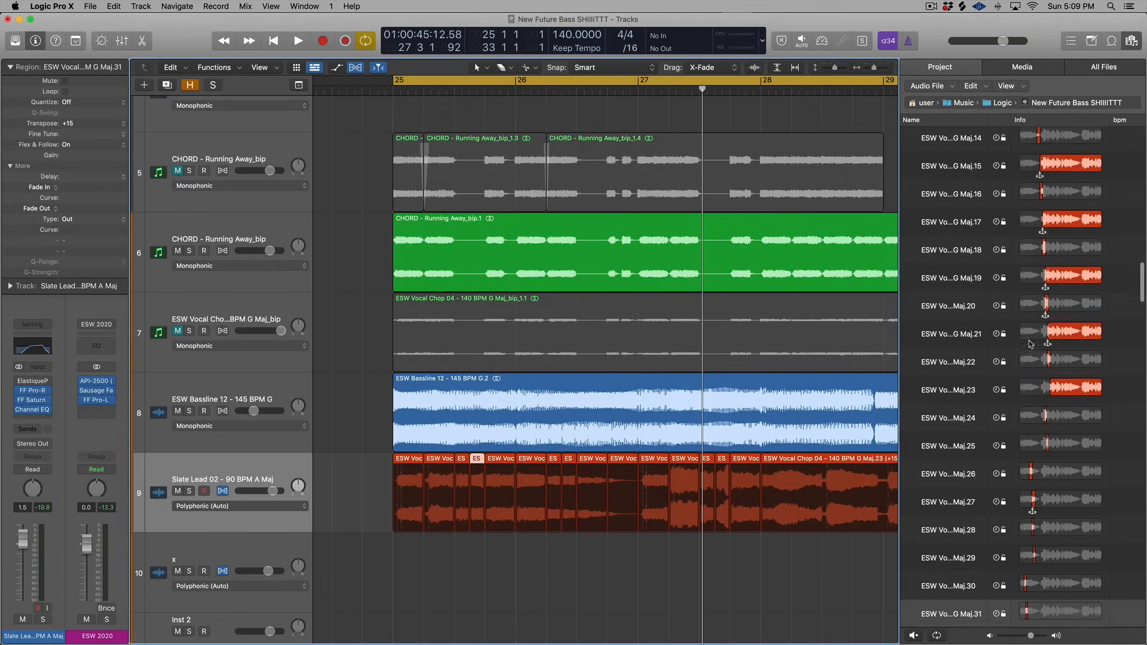
scroll(1030, 345, up, 2)
scroll(1022, 338, down, 2)
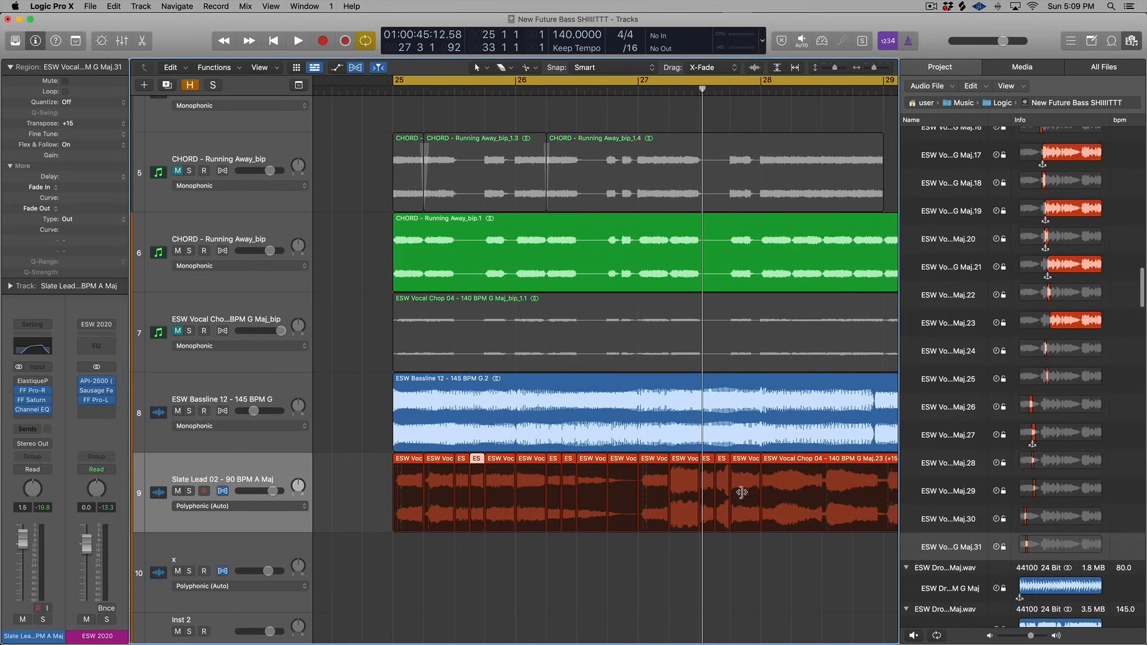
scroll(987, 425, down, 1)
scroll(989, 426, up, 1)
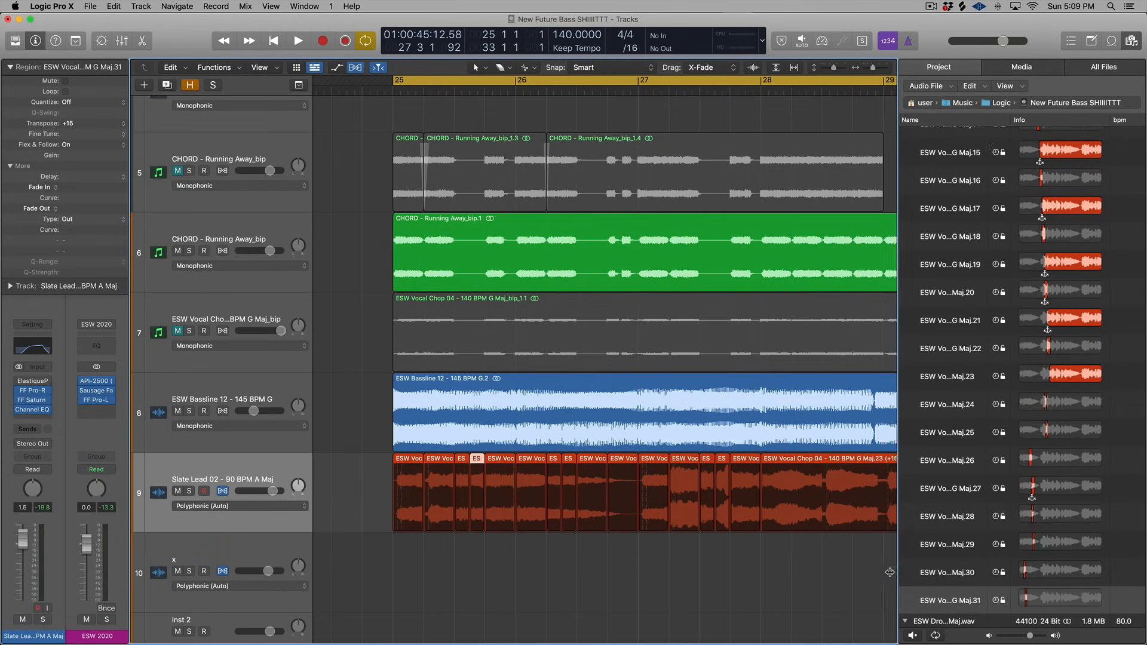
drag(896, 576, 842, 577)
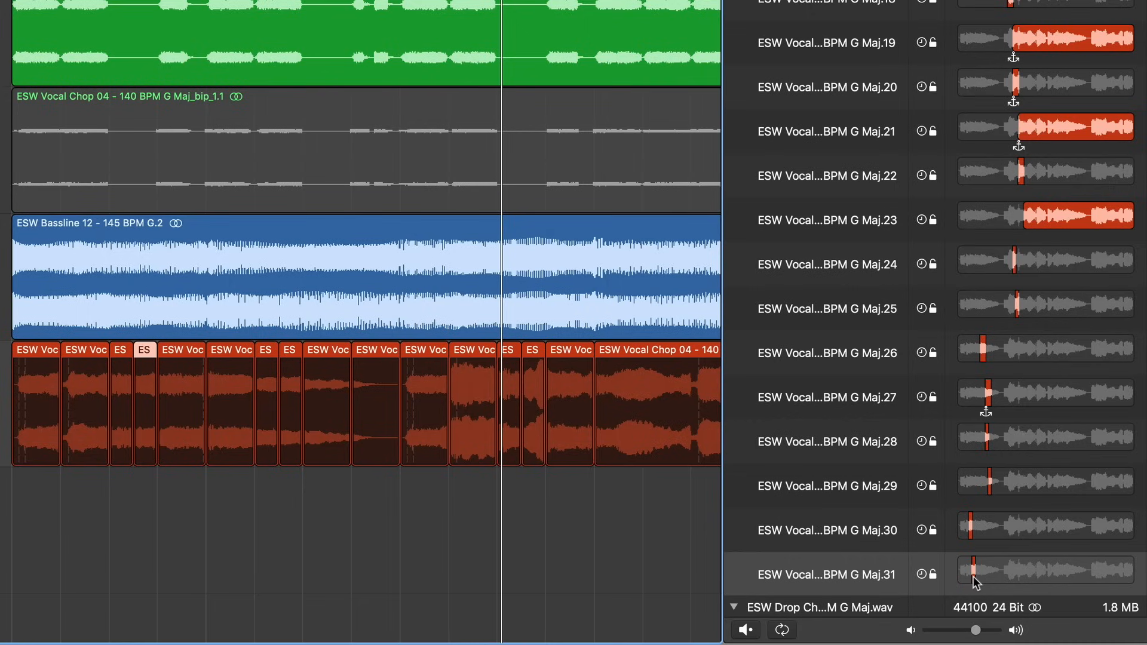
- Shift the audio used by vocal chop region Maj.31 to a later part of its source file and play the result
click(974, 582)
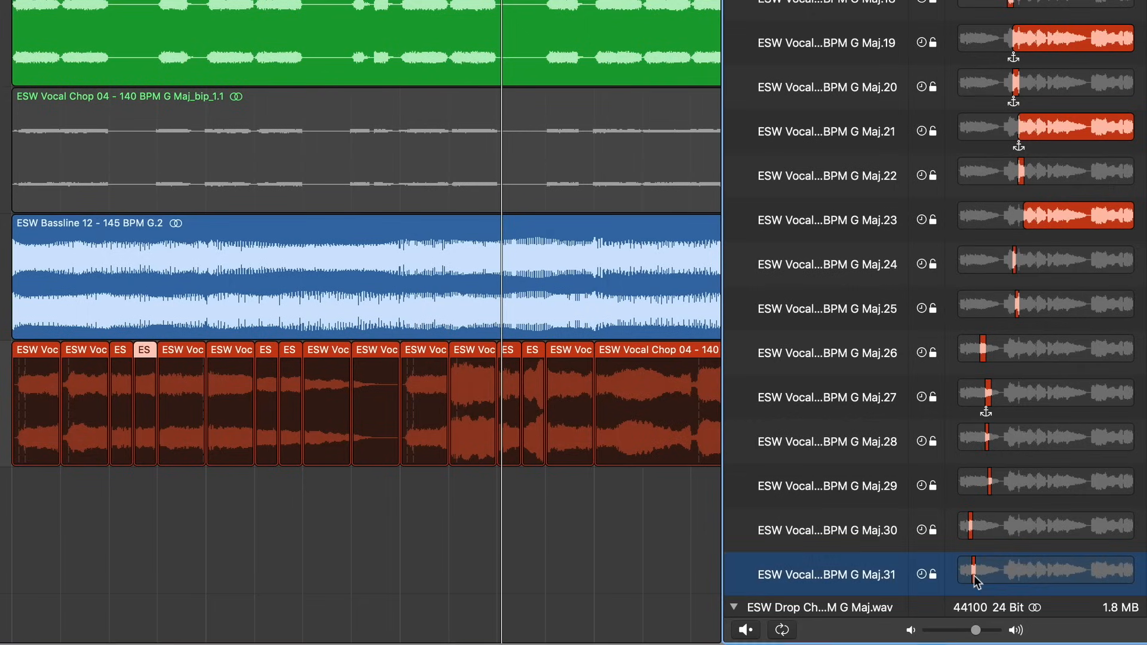
drag(974, 581, 1069, 576)
key(shift+space)
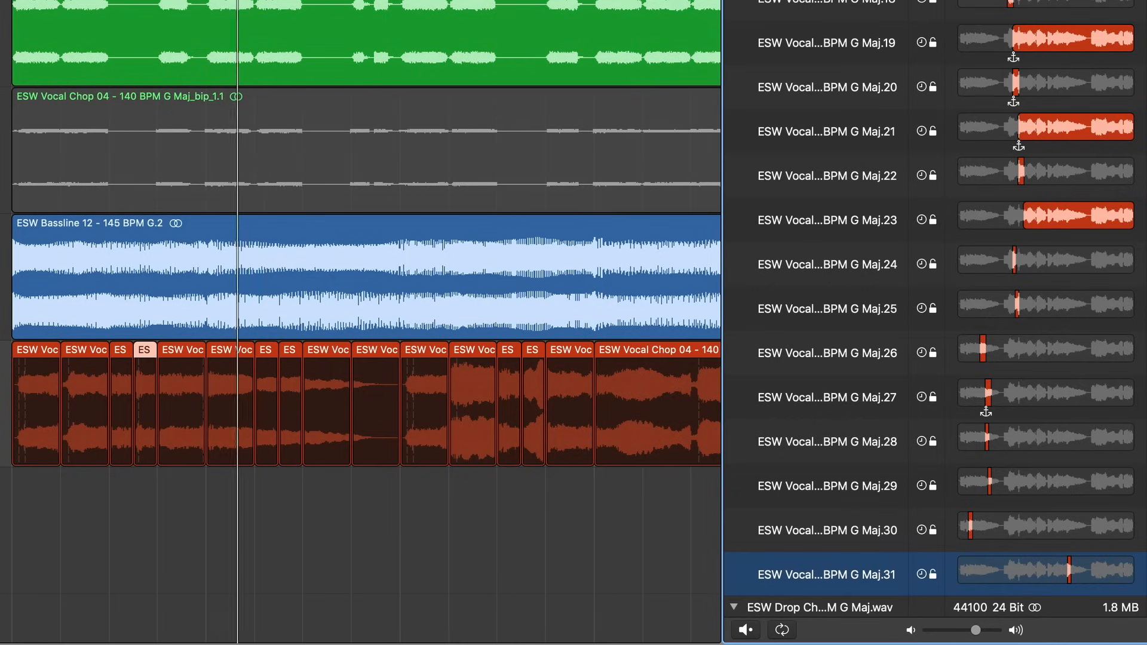
- Shift the audio used by vocal chop regions Maj.29 and Maj.28 to later parts of their source file
click(260, 505)
shift+click(353, 408)
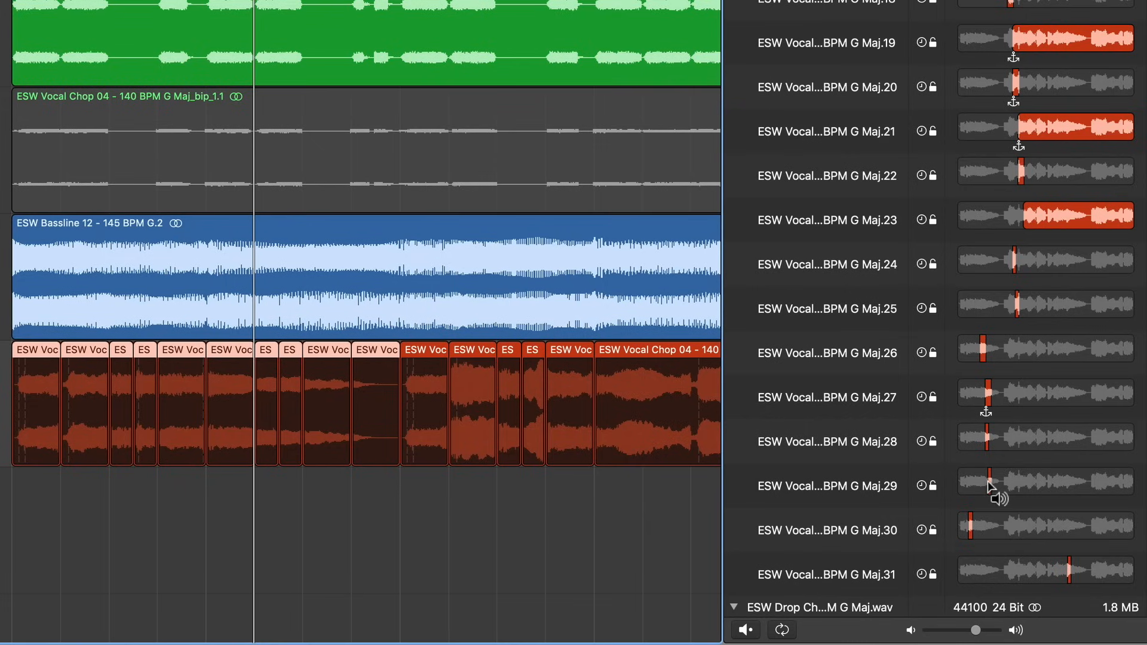
drag(990, 485, 1030, 491)
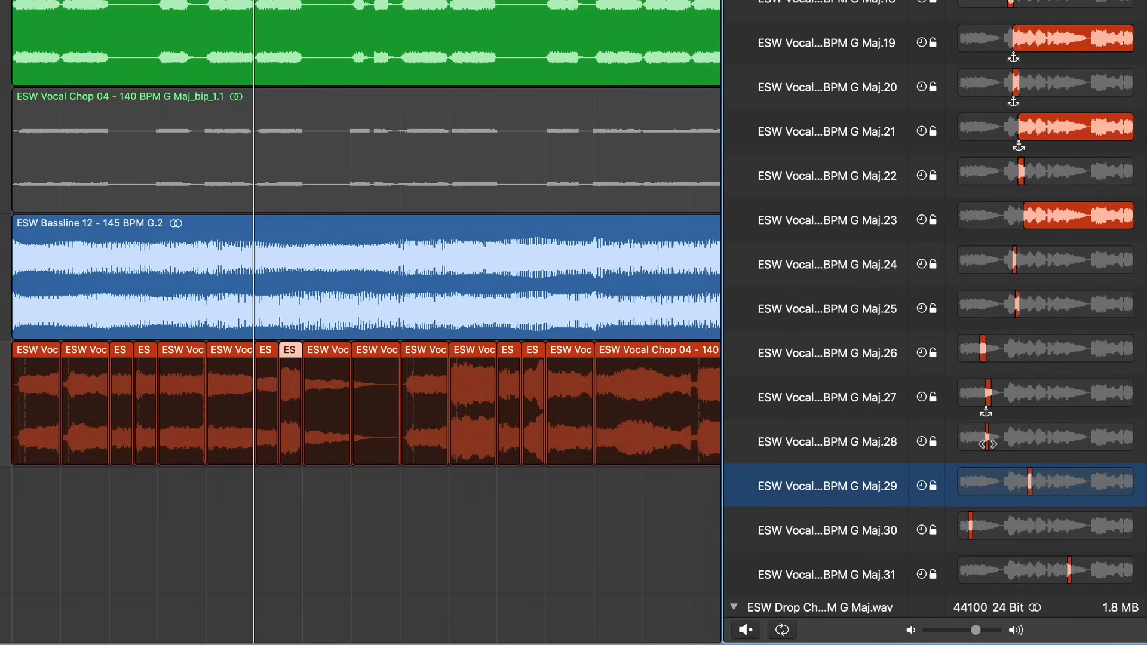
drag(984, 440, 1067, 443)
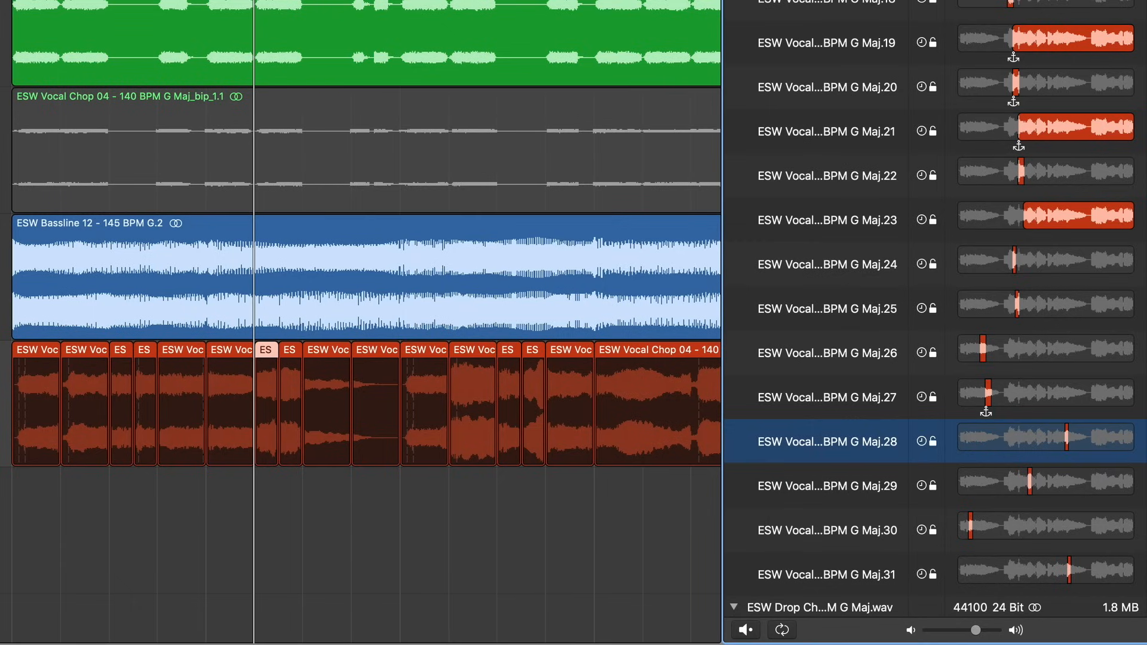
- Select the ESW Bassline 12 region together with the vocal chop regions and play them in solo
click(91, 229)
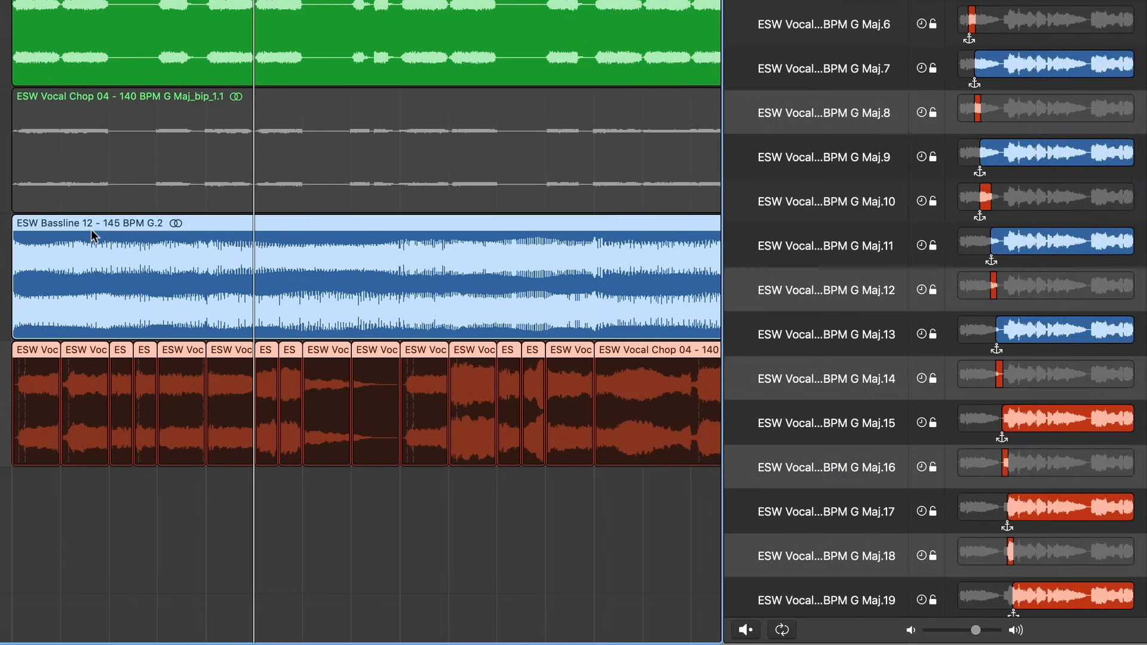
key(ctrl+s)
key(shift+Return)
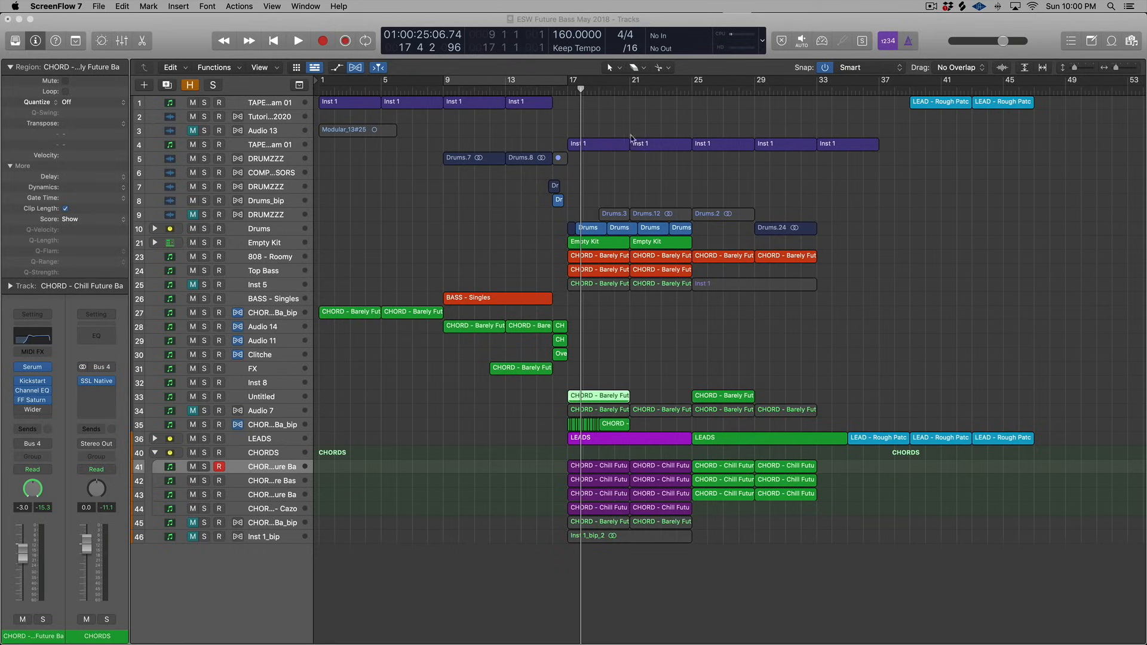
- Select the Inst 1 region at bar 21 on track 4 and check the Play From Selected Region playback option
click(610, 144)
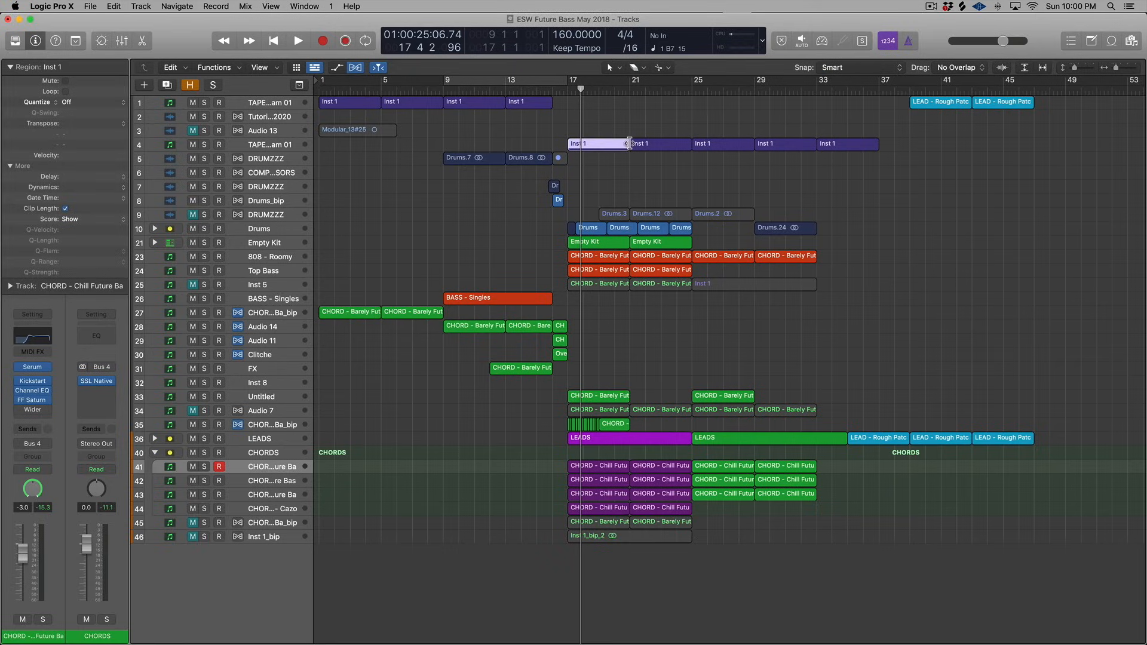
click(663, 149)
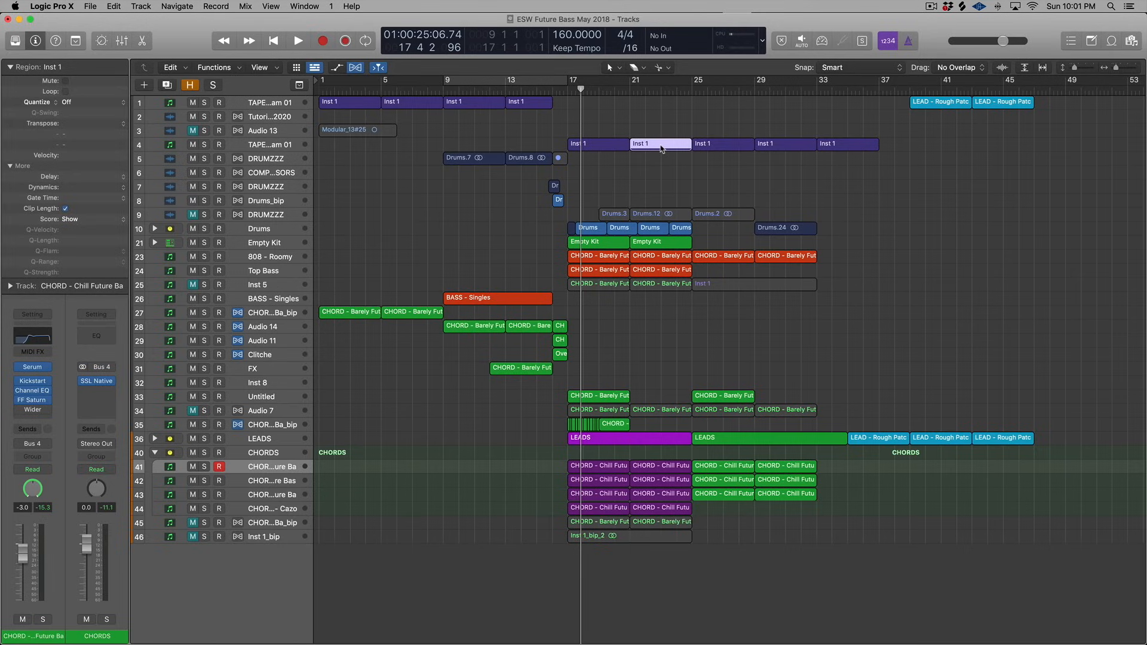
scroll(662, 149, right, 1)
right_click(302, 46)
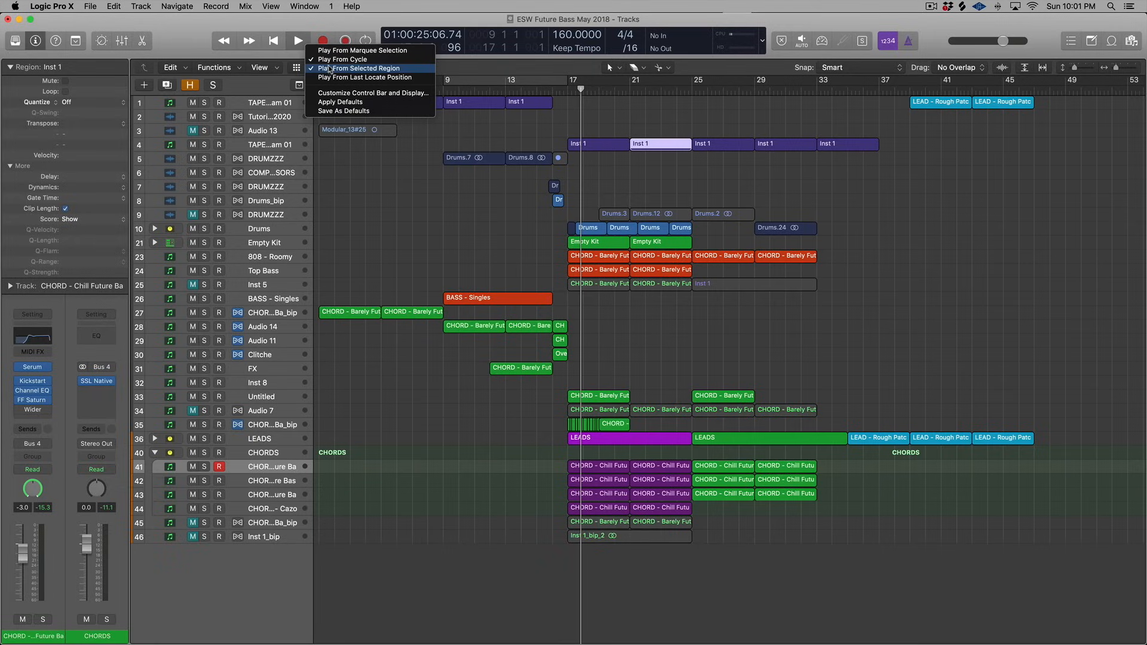
click(436, 221)
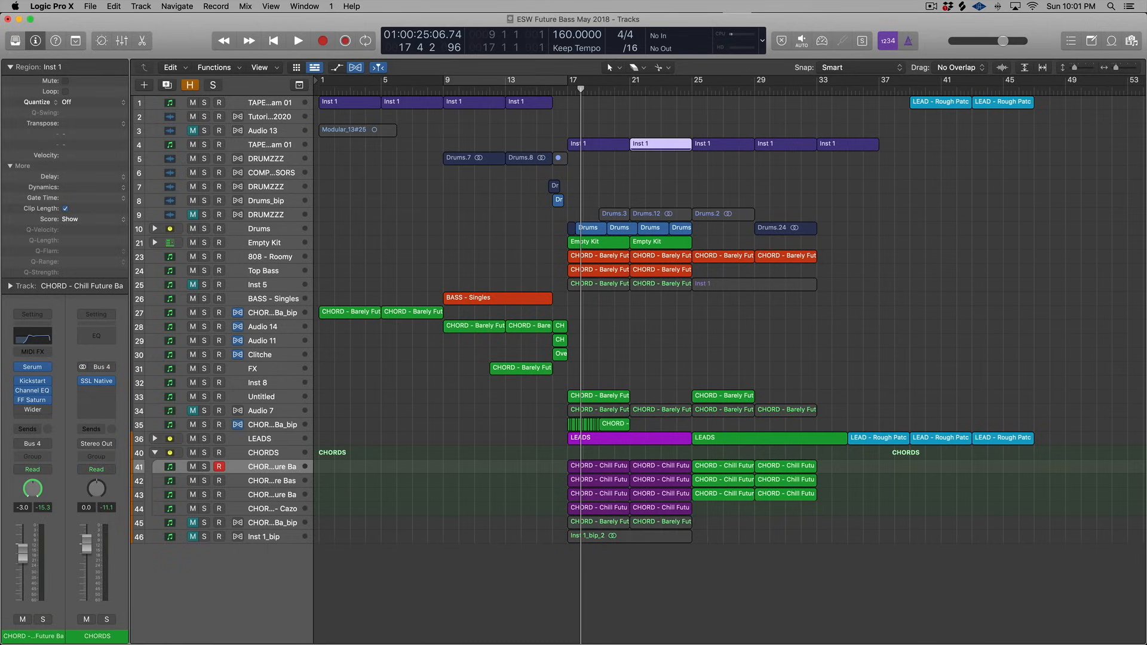
- Play from the BASS - Singles region at bar 9, and from the soloed chord region at bar 25 on track 42
click(465, 300)
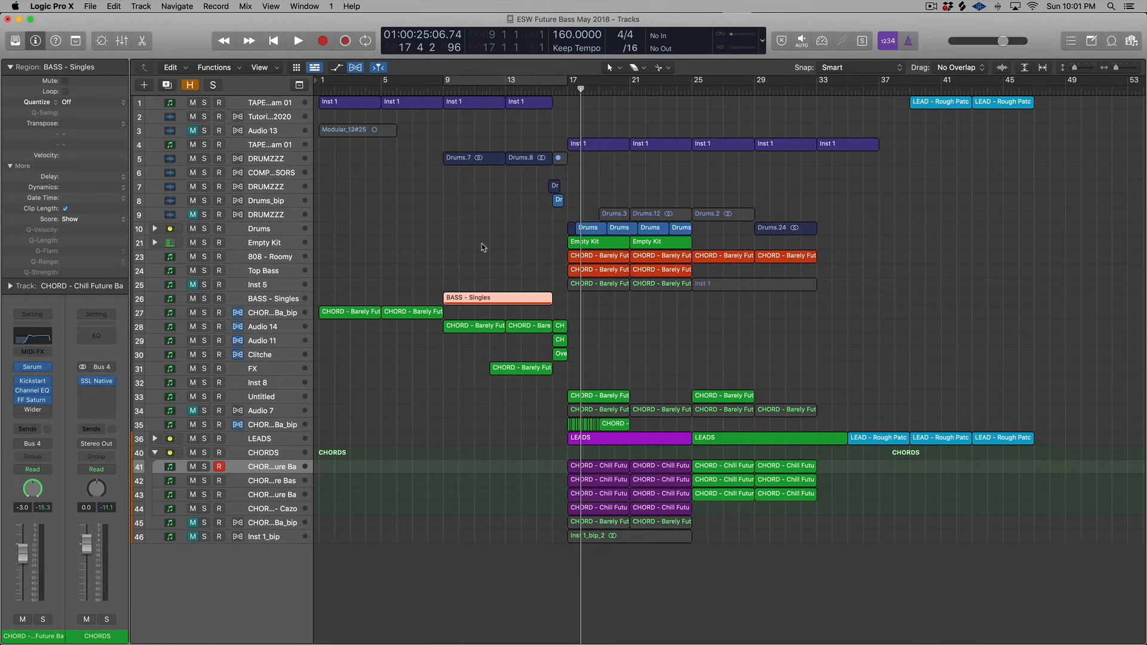
key(shift+space)
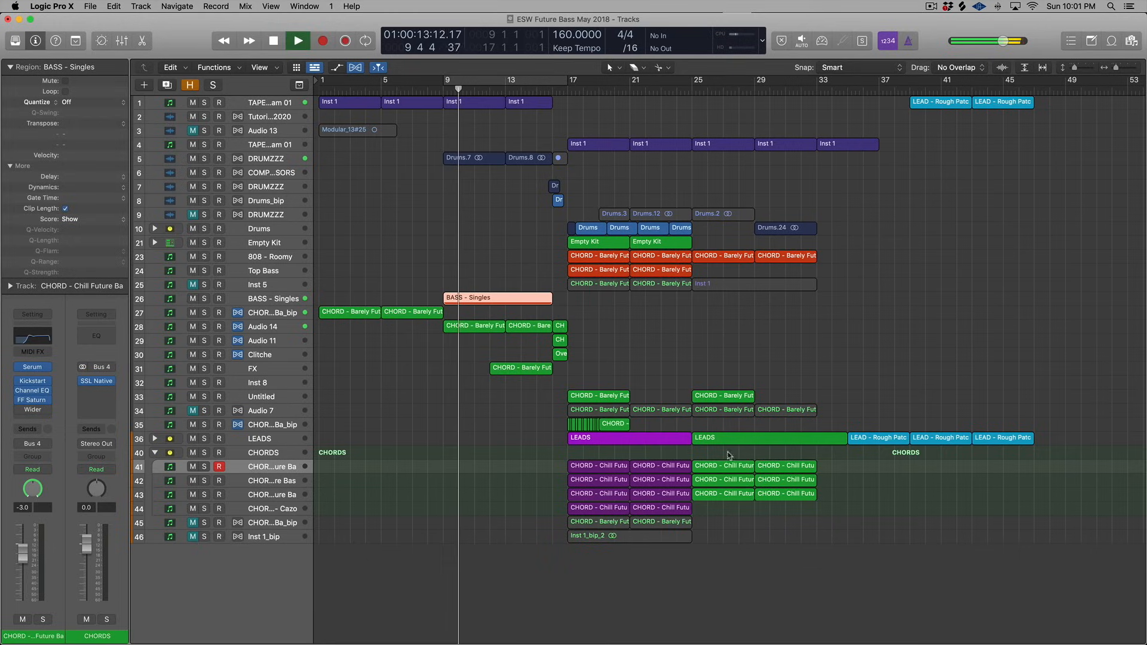
click(739, 482)
key(ctrl+s)
key(shift+space)
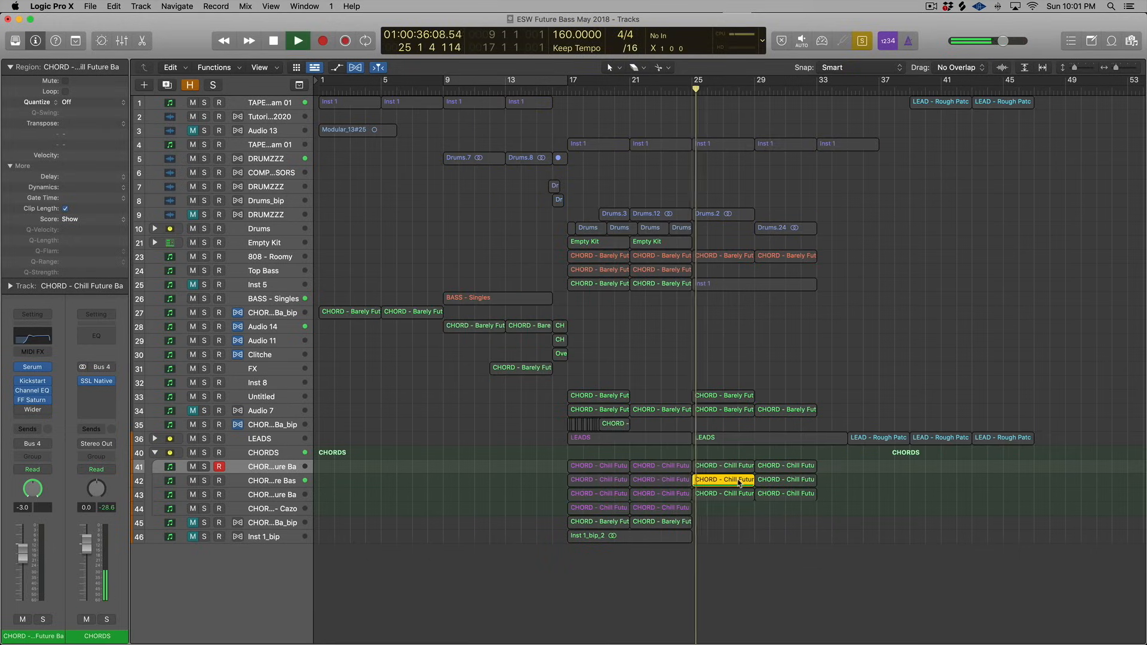
key(space)
- Play from the soloed chord region at bar 29 on track 43, stop playback and turn solo off
click(778, 495)
key(shift+space)
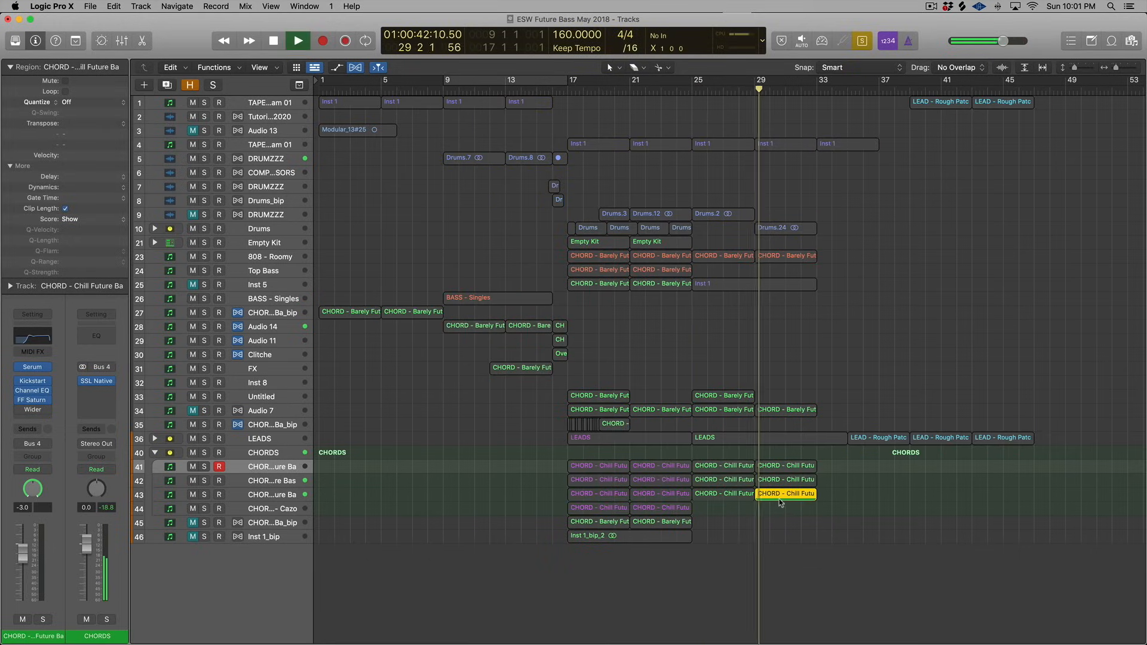
key(space)
key(ctrl+s)
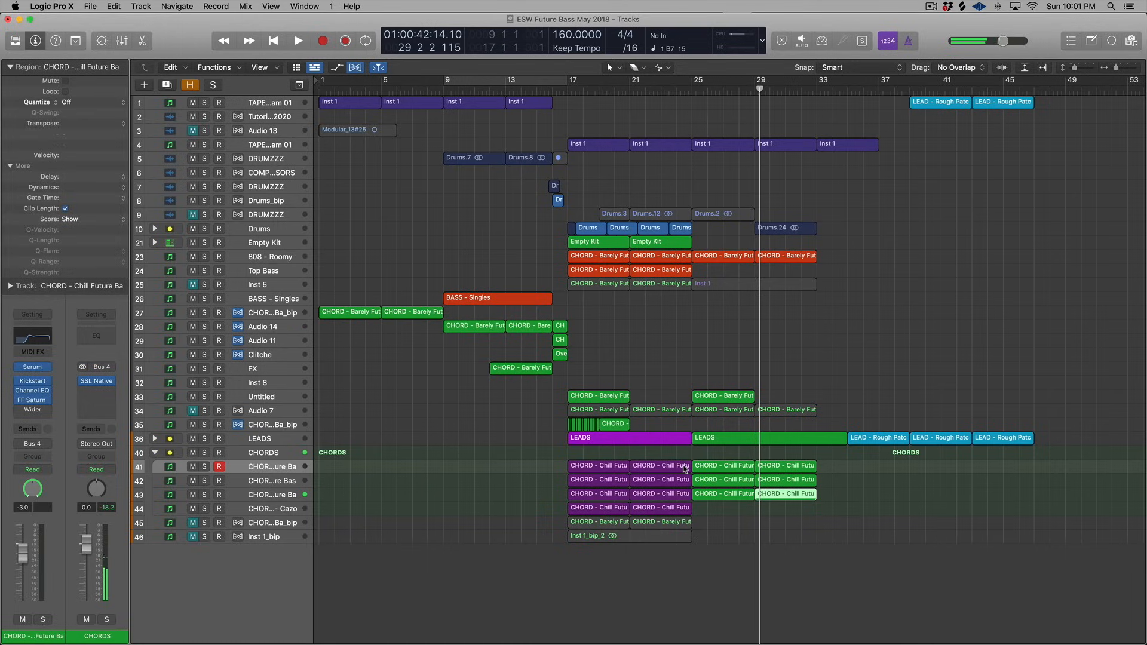
- Show the Play From Selected Region playback option again and deselect the chord region
right_click(304, 49)
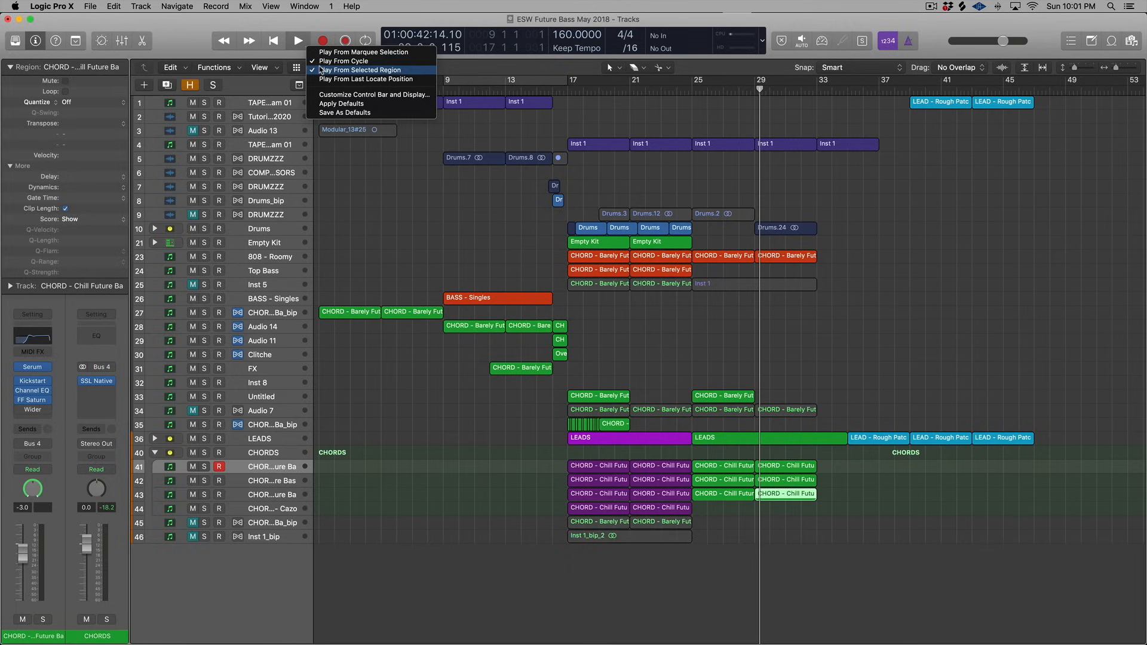
click(322, 70)
click(497, 217)
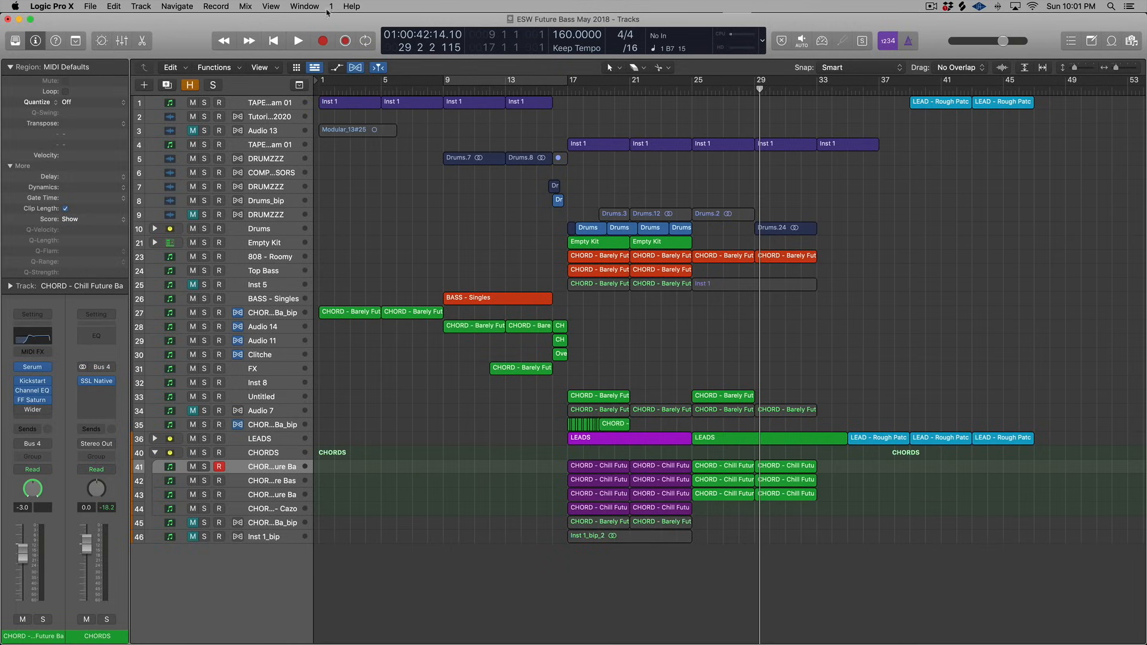
- Play from the Inst 1 region at bar 5 on track 1 and stop playback
click(411, 108)
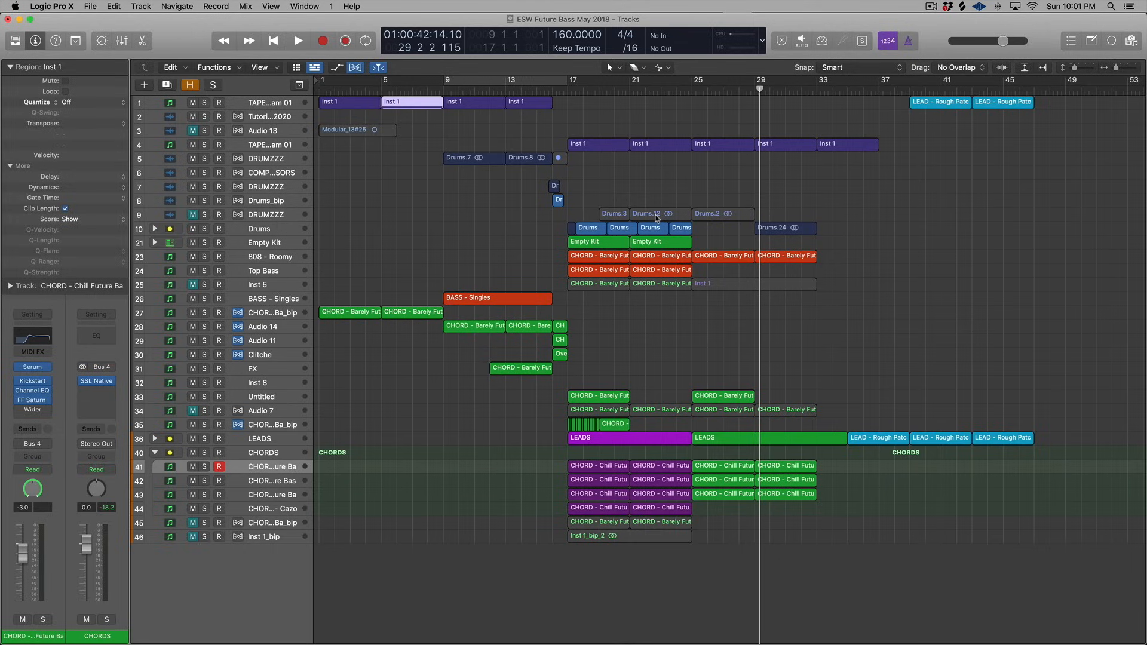
key(space)
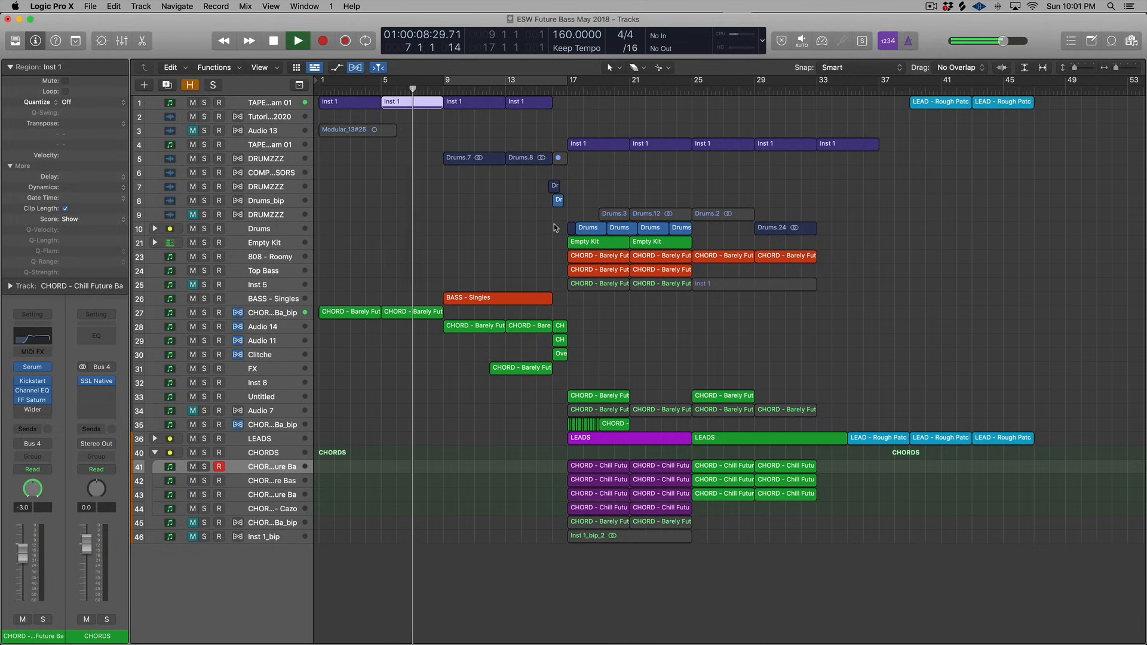
key(space)
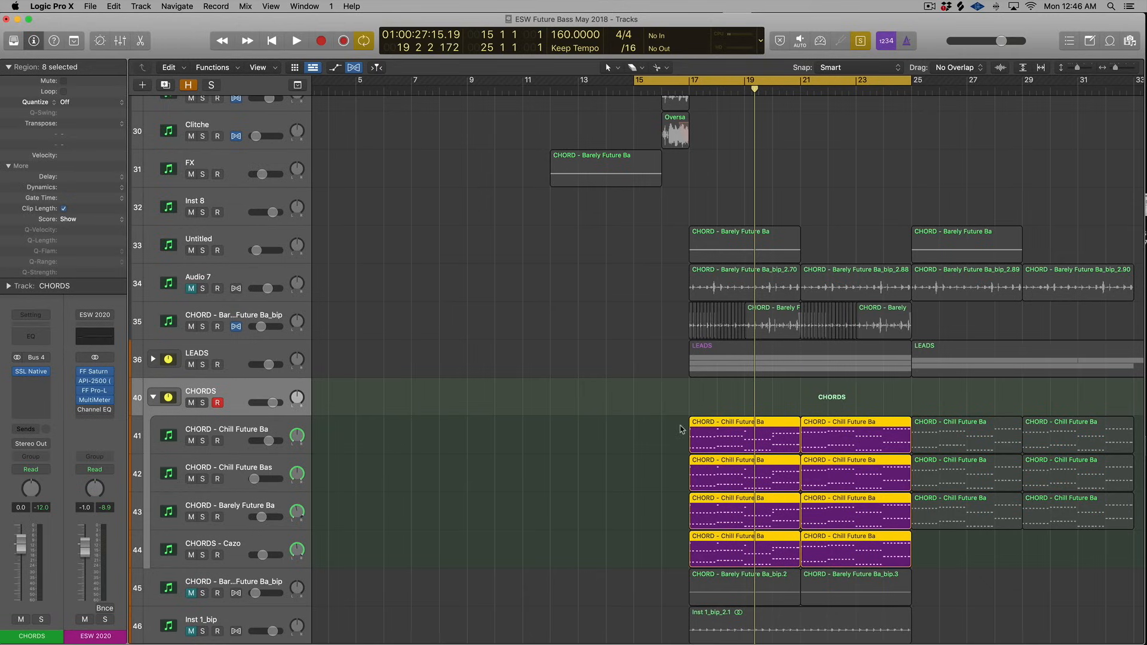
- Select the eight purple chord regions from bar 17 to 25 on tracks 41 to 44 and play them in solo
drag(680, 429, 883, 543)
key(space)
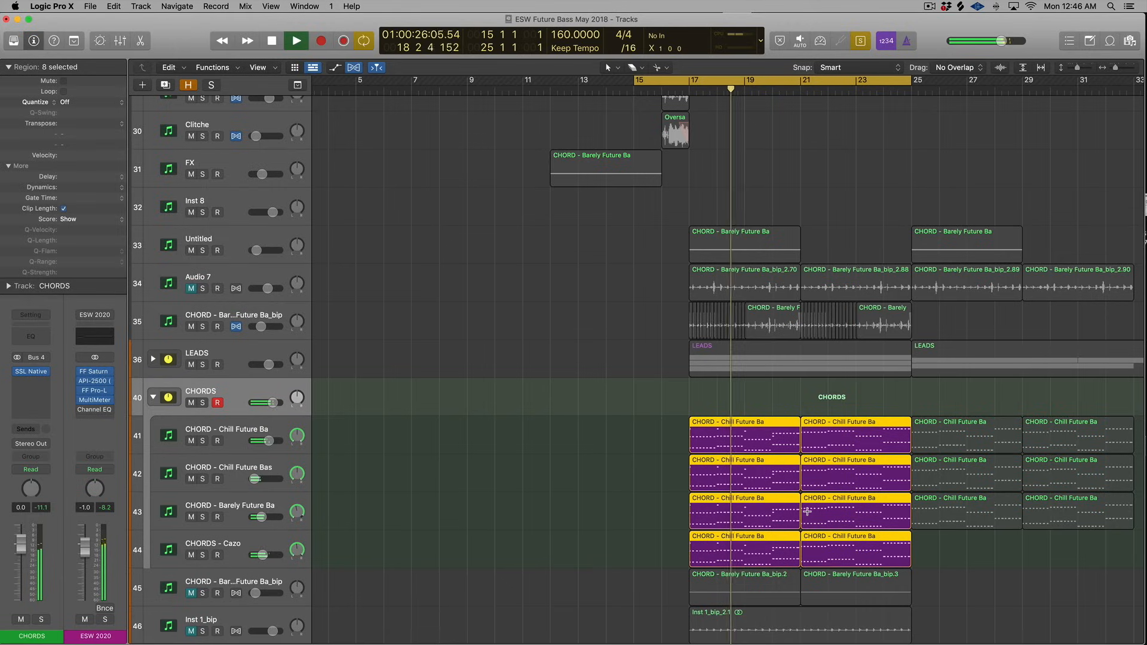
key(space)
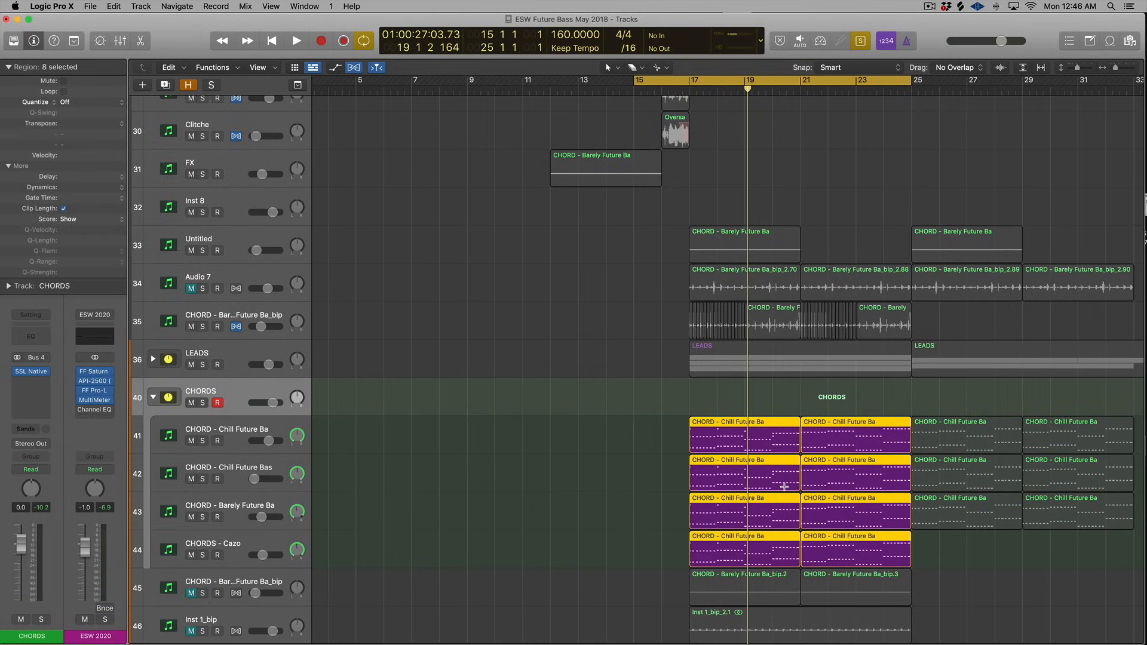
- Select the four chord regions at bar 17 on tracks 41 to 44 and examine their combined notes in the Piano Roll
click(697, 430)
drag(686, 439, 790, 553)
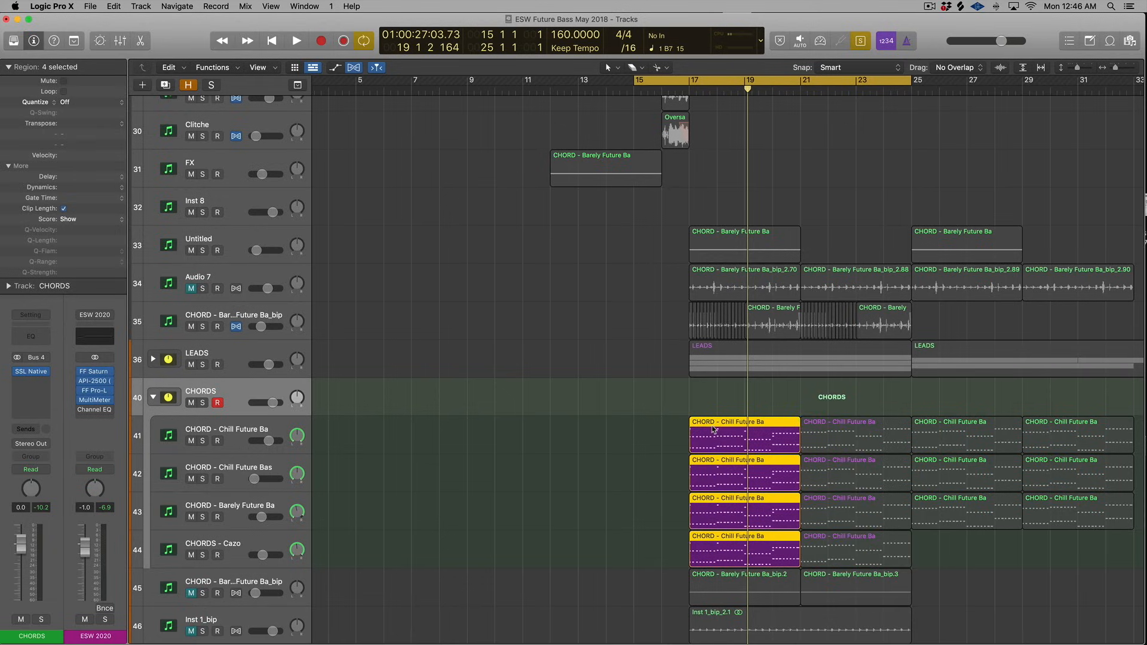
double_click(712, 429)
click(731, 385)
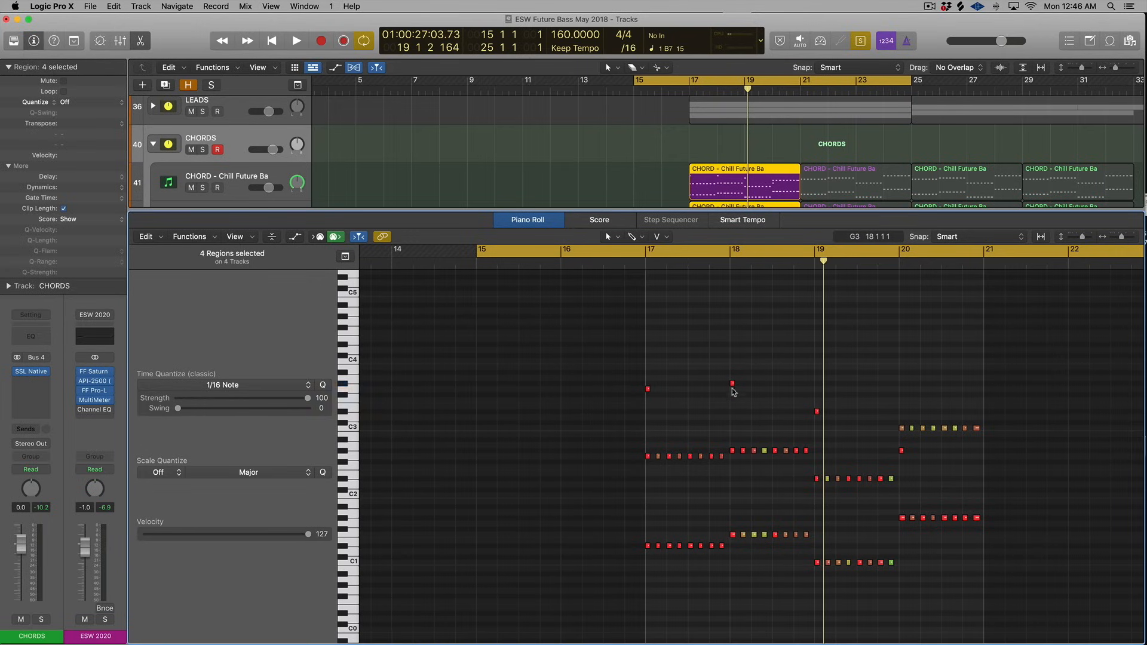
click(733, 386)
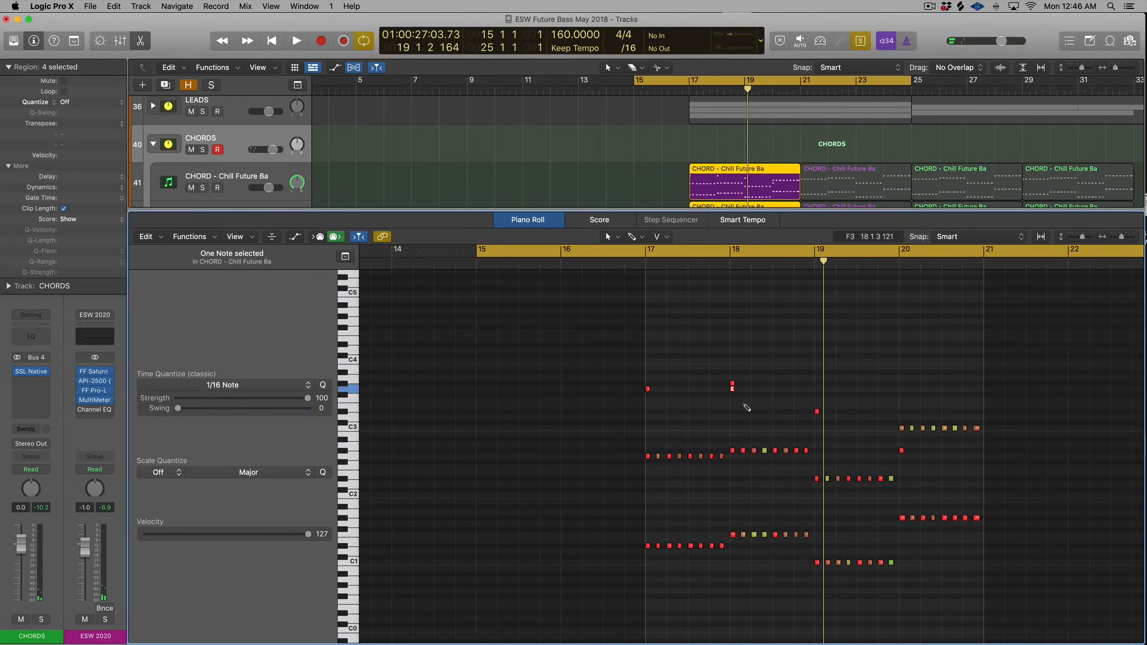
key(x)
key(x)
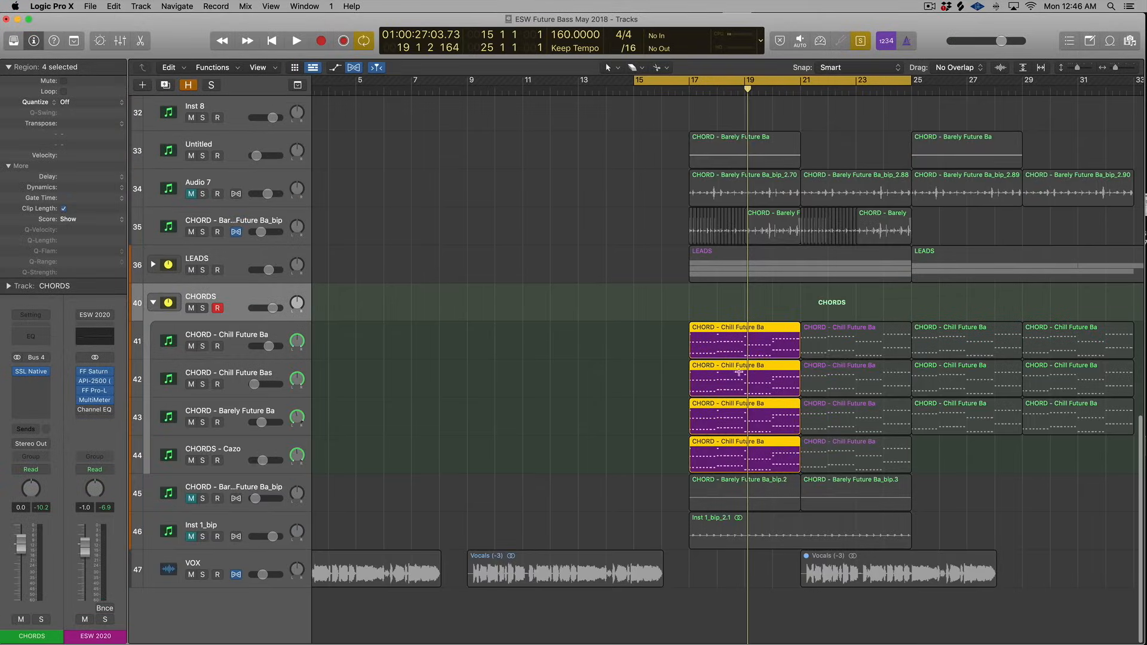
- Move the chord region at bar 17 from track 41 up onto the CHORDS stack track
click(658, 357)
click(711, 335)
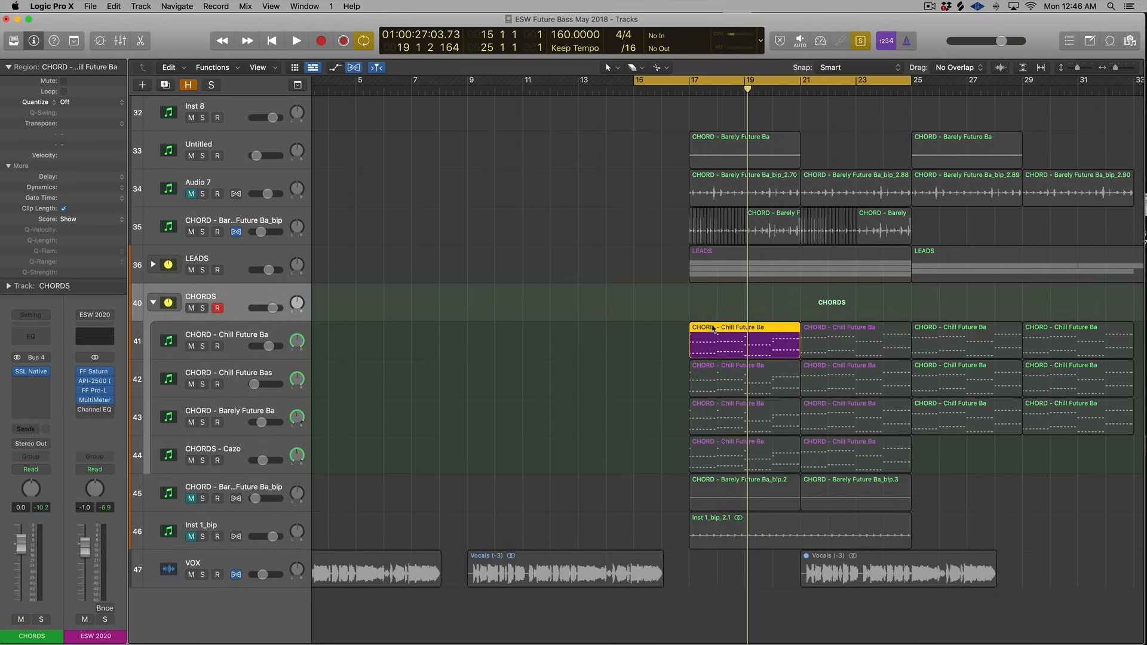
drag(713, 328, 713, 291)
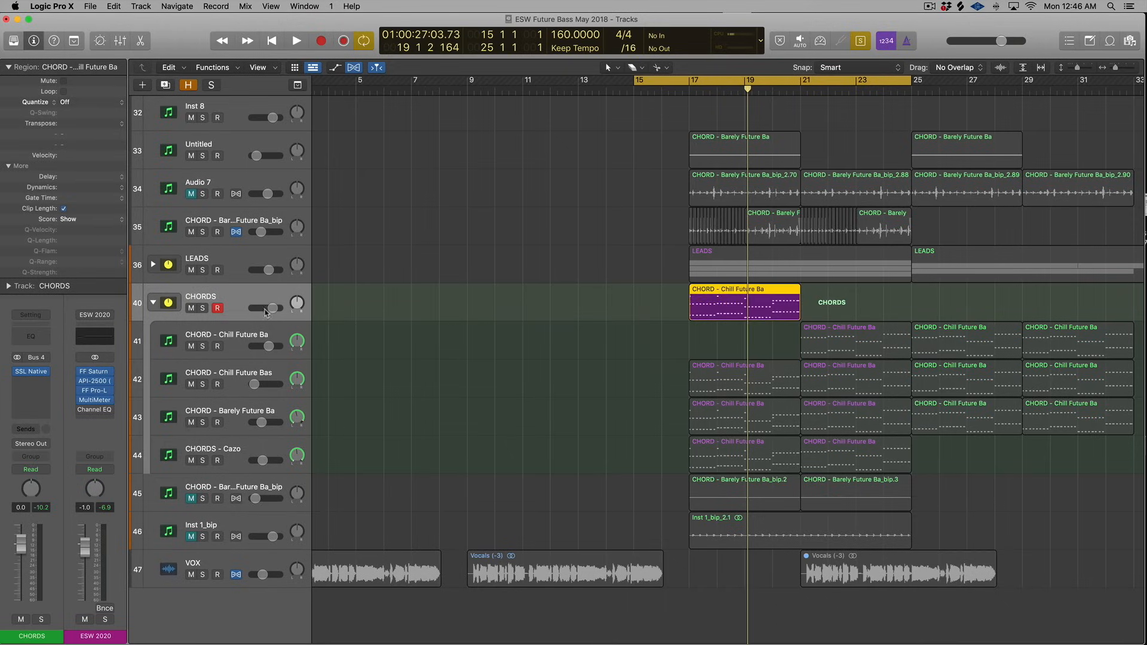
click(153, 305)
click(154, 455)
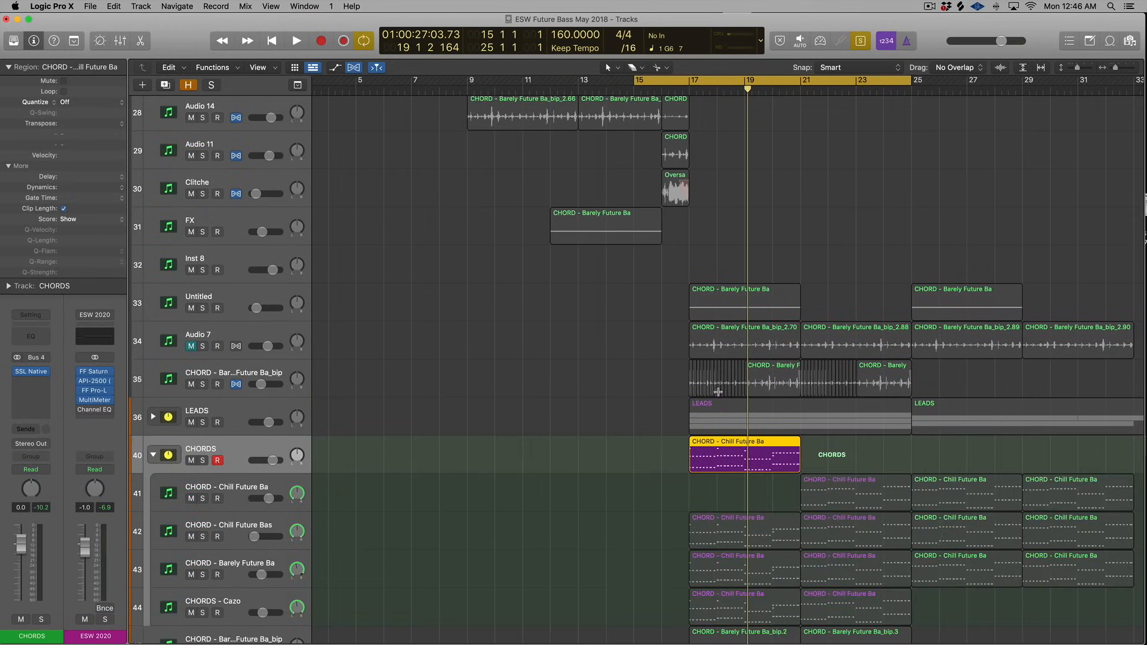
- Delete the three chord regions at bar 17 on tracks 42 to 44
scroll(659, 481, down, 4)
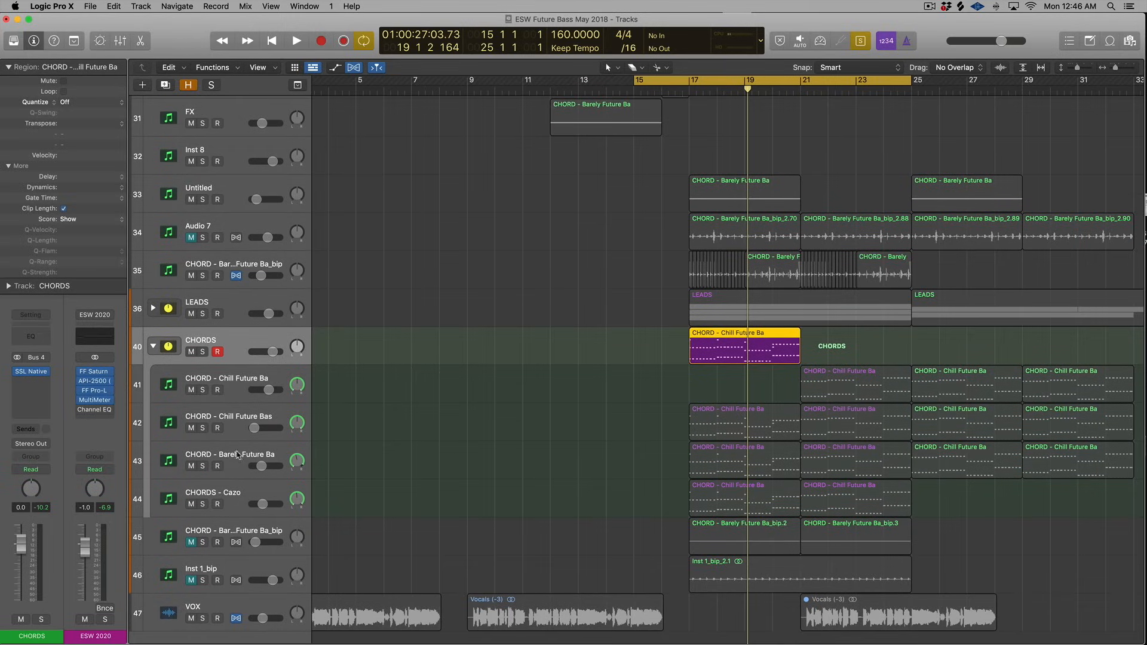
drag(661, 413, 741, 493)
key(Delete)
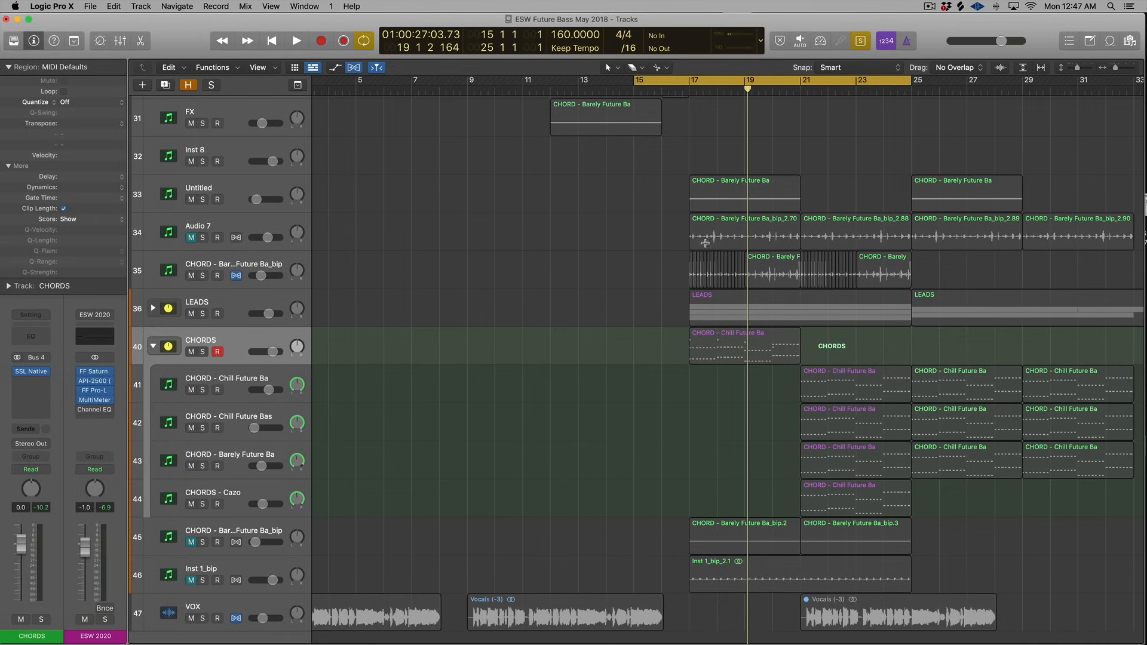
- Play the chord region on the CHORDS stack track, solo CHORDS - Cazo on track 44, and restart playback from the region
click(716, 347)
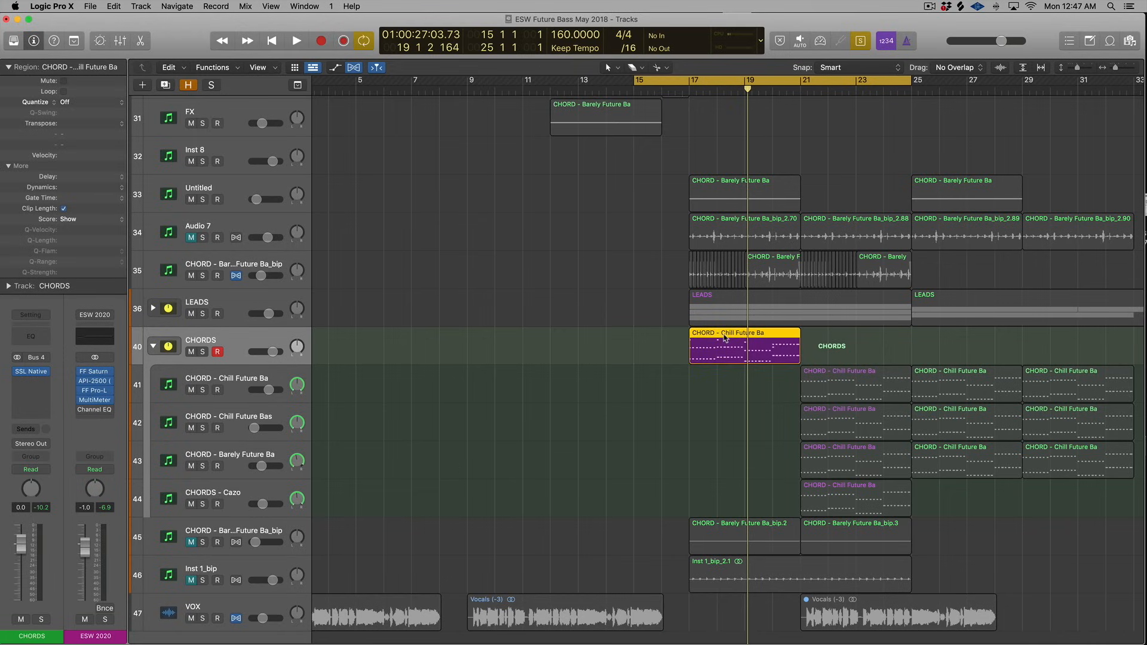
key(shift+Return)
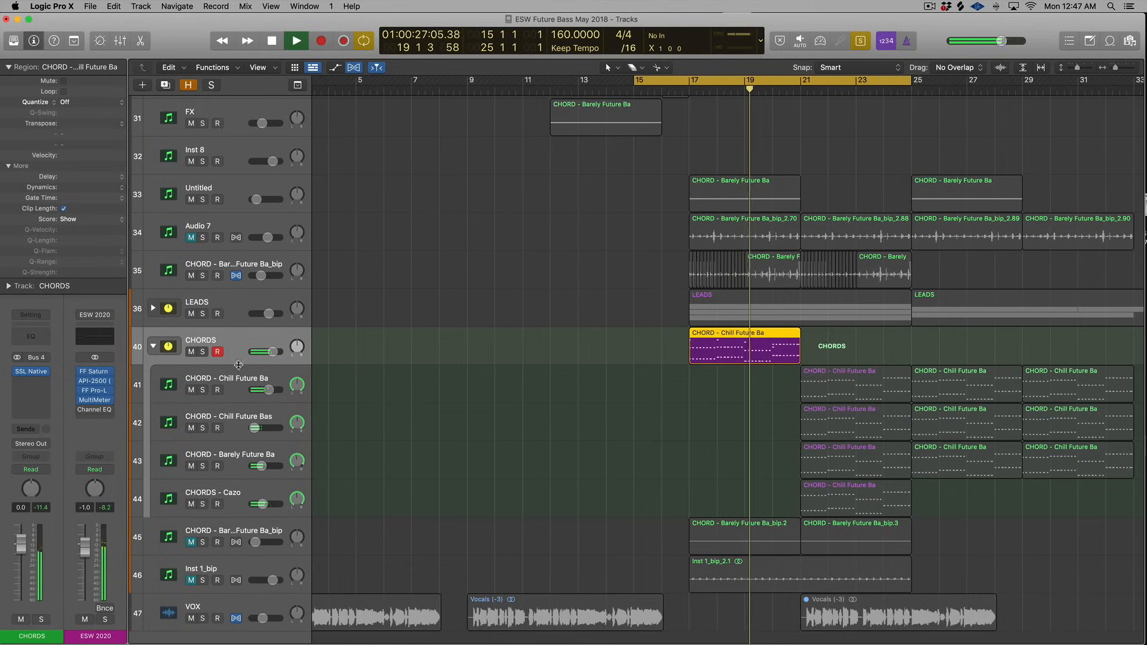
click(203, 504)
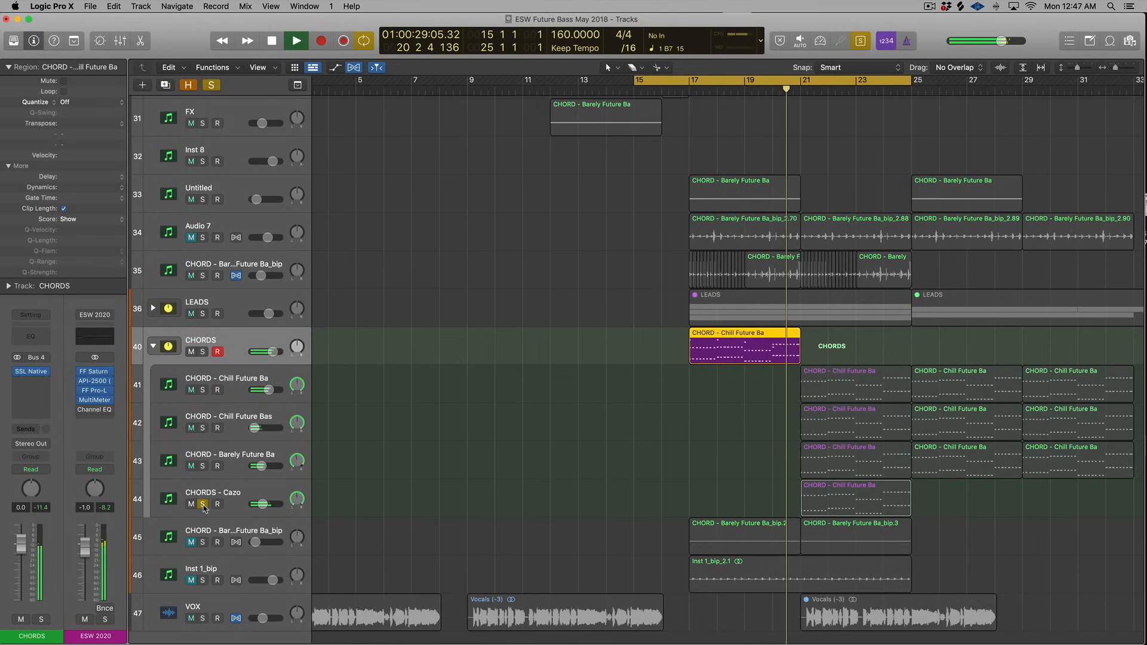
key(shift+Return)
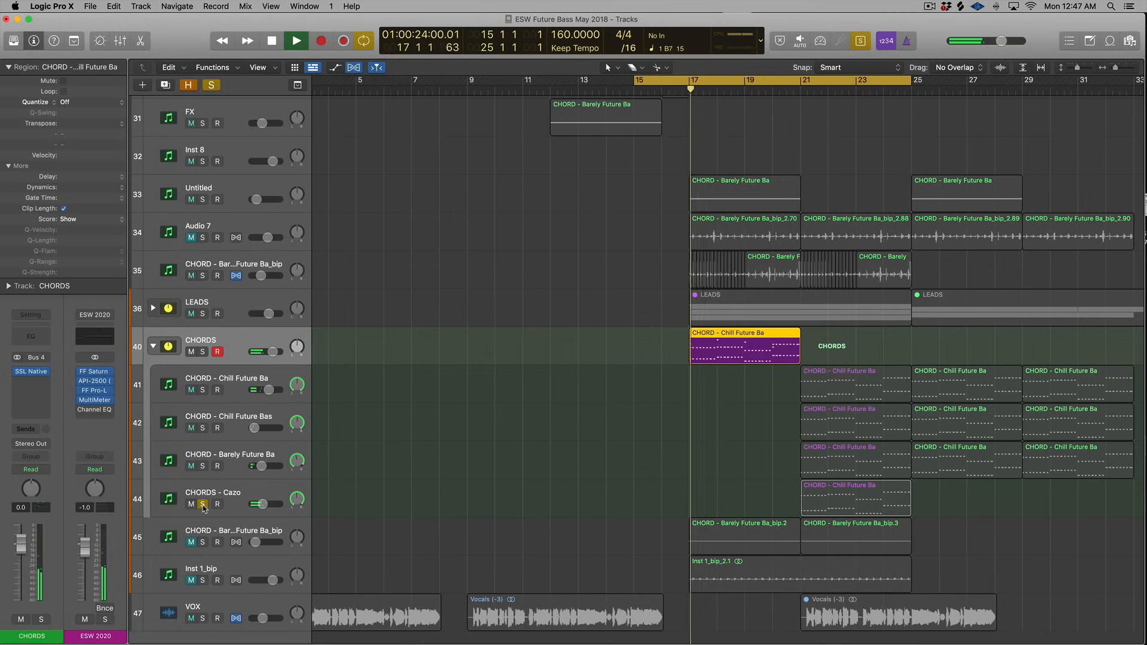
- Turn off the track 44 solo, briefly solo tracks 42, 43 and 41 in turn, and stop playback
click(203, 505)
click(202, 429)
click(203, 429)
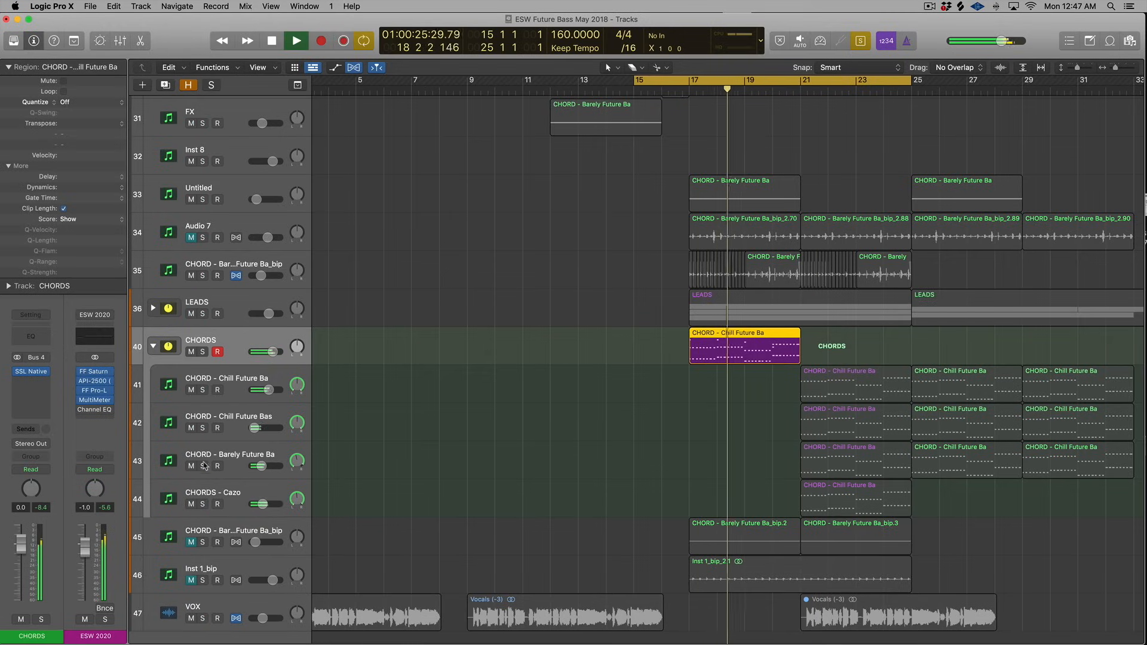
click(203, 468)
click(202, 466)
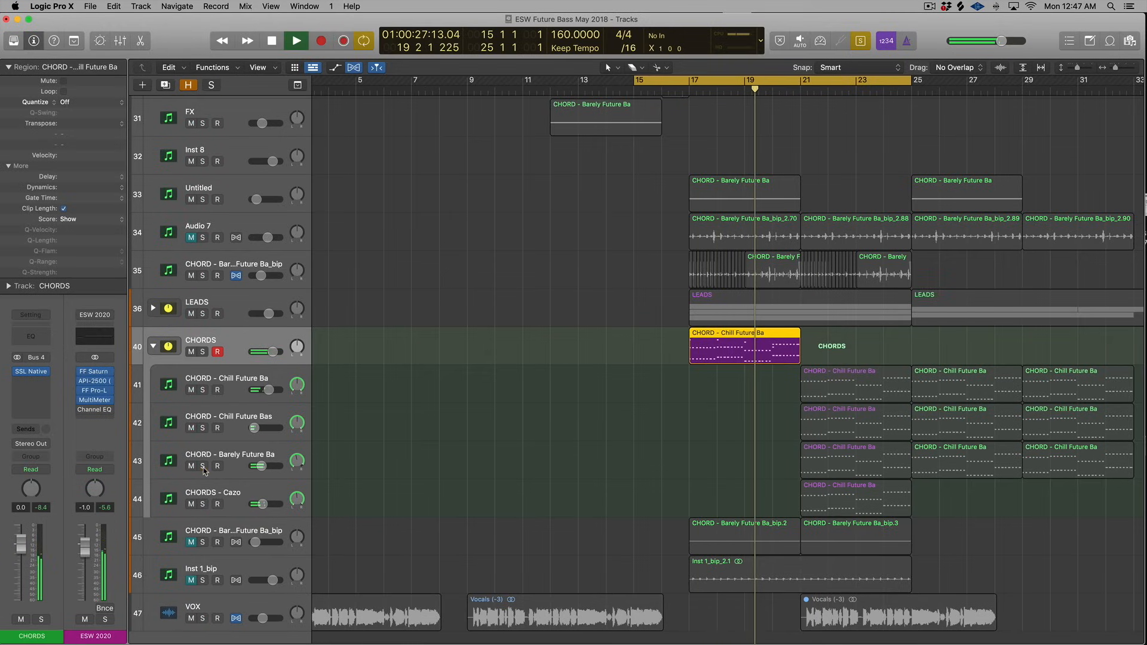
click(202, 390)
key(space)
click(202, 390)
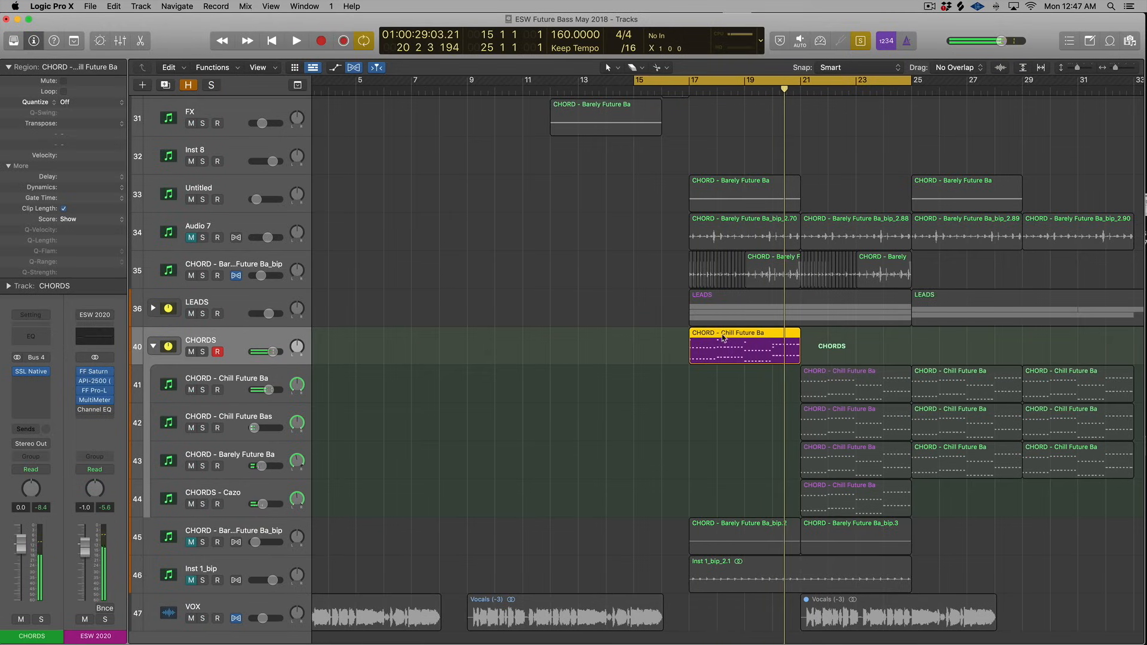
- Transpose the two repeated note rows in bar 17 of the CHORDS stack region down an octave in the Piano Roll
double_click(724, 337)
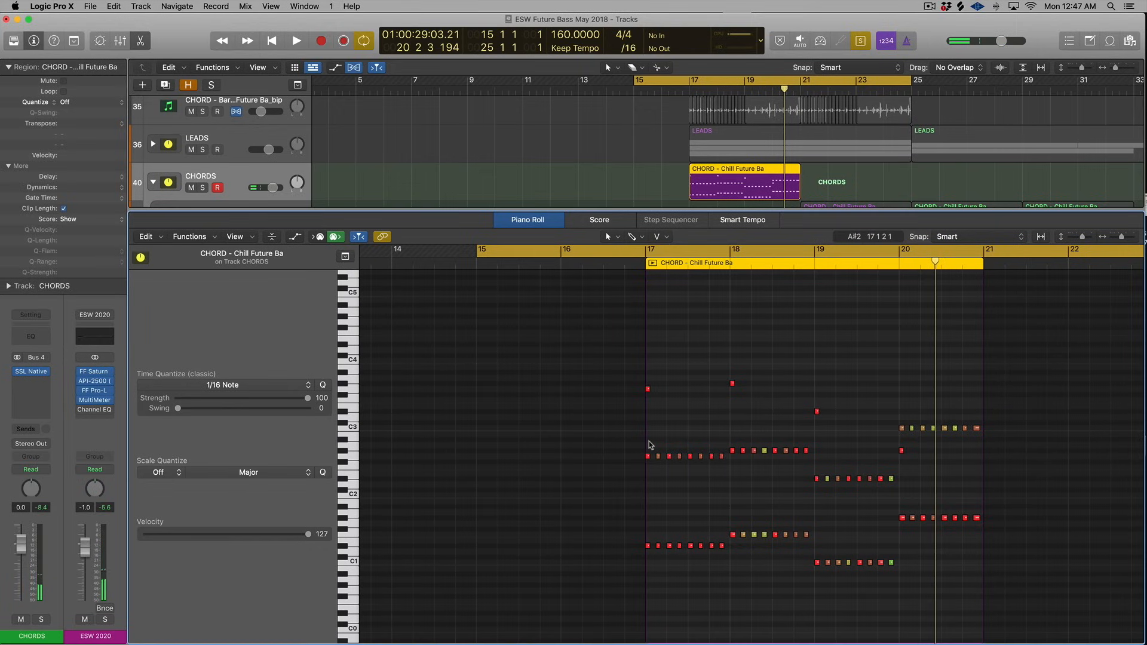
drag(646, 442, 646, 443)
drag(724, 563, 650, 451)
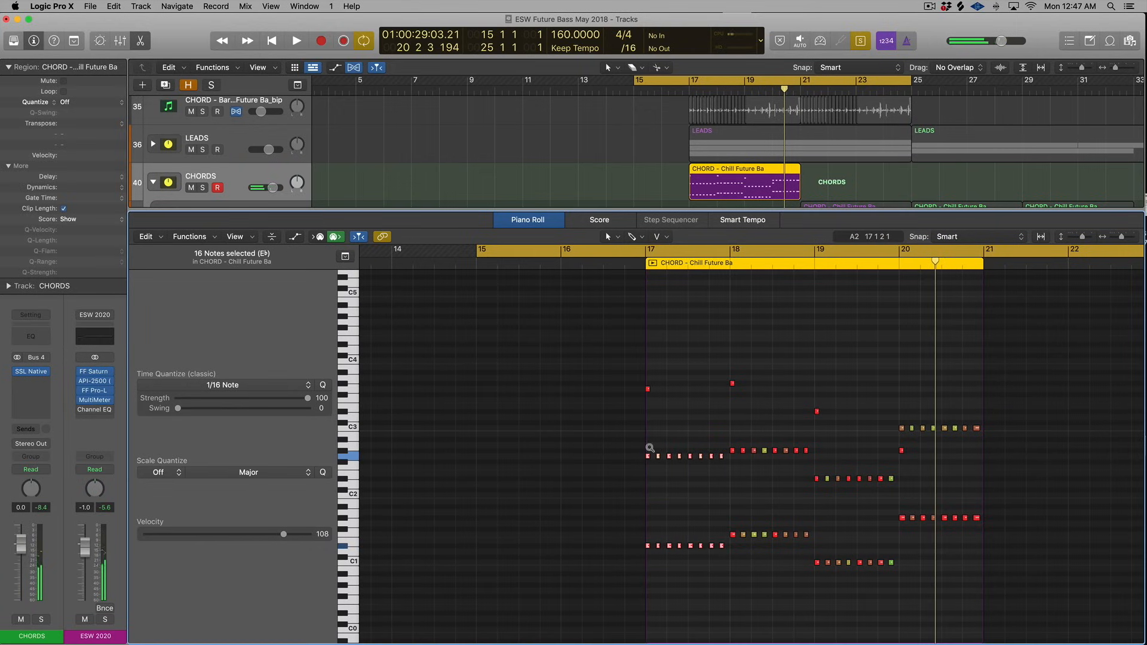
key(alt+shift+Down)
key(x)
key(x)
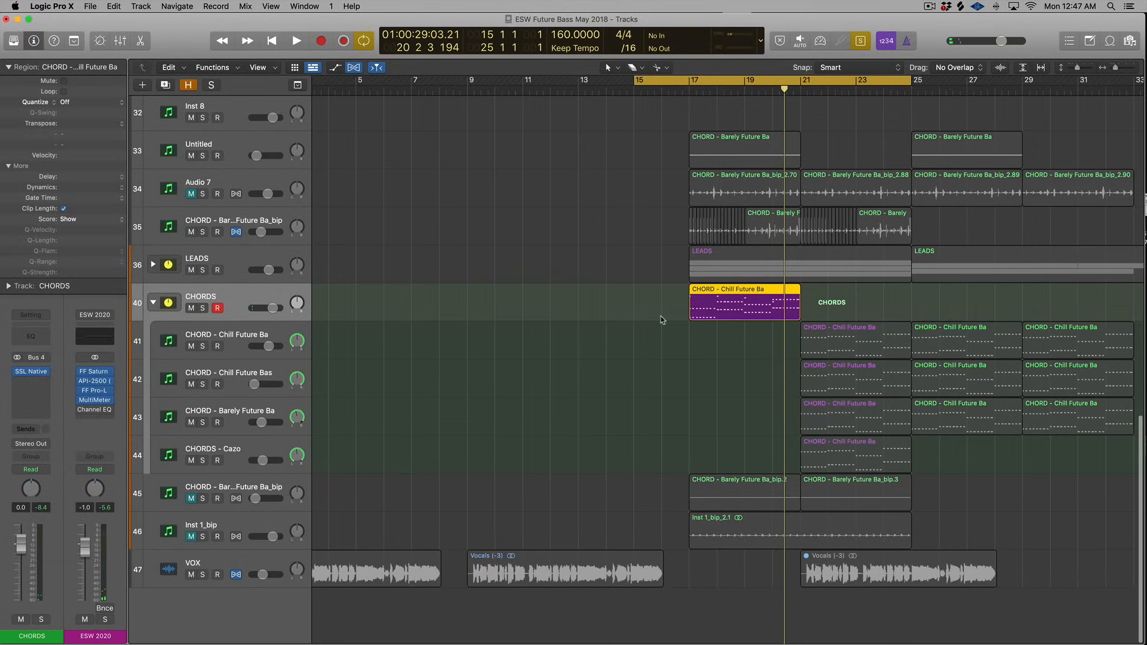
- Play the transposed CHORDS stack region and audition tracks 44, 42 and 43 in solo one after another
key(shift+space)
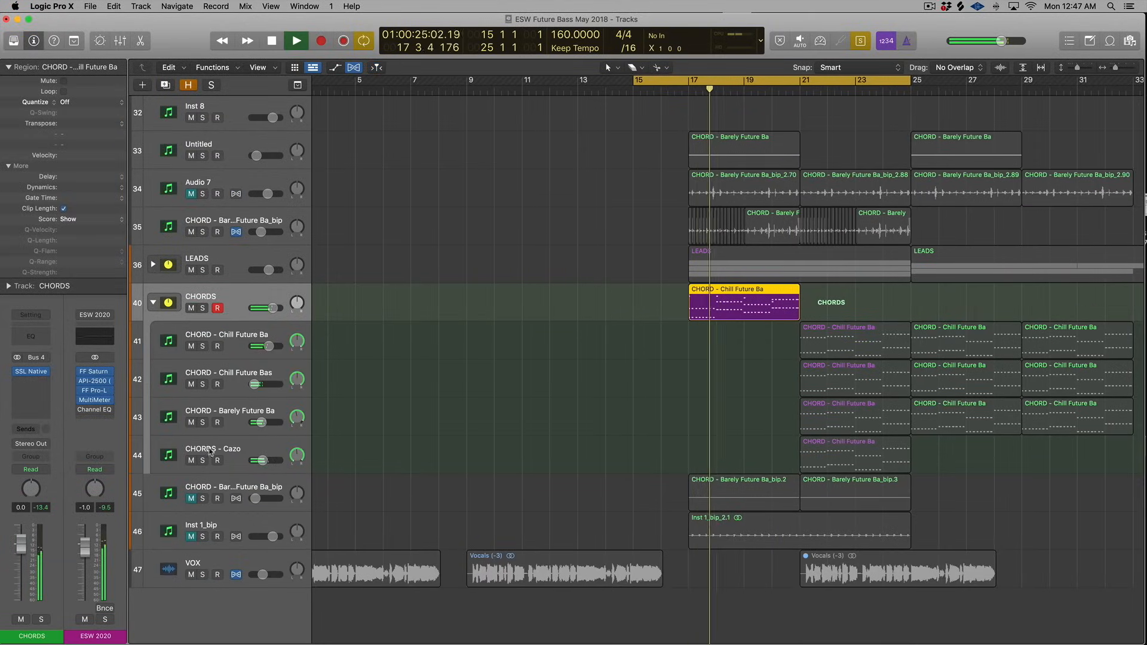
click(204, 460)
key(shift+space)
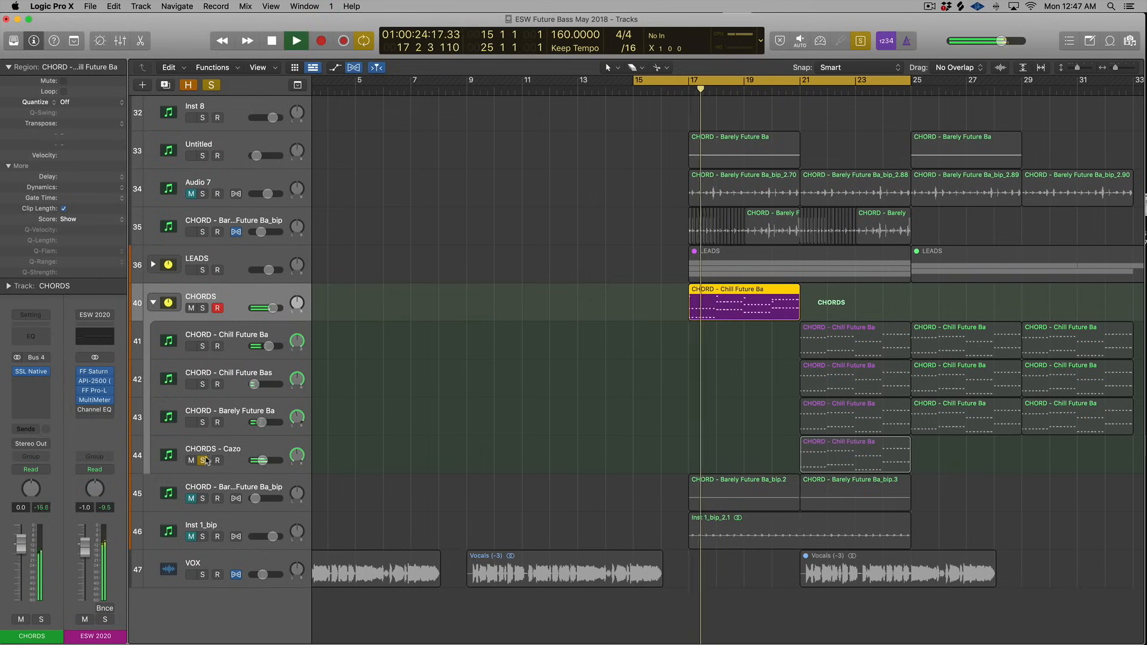
key(space)
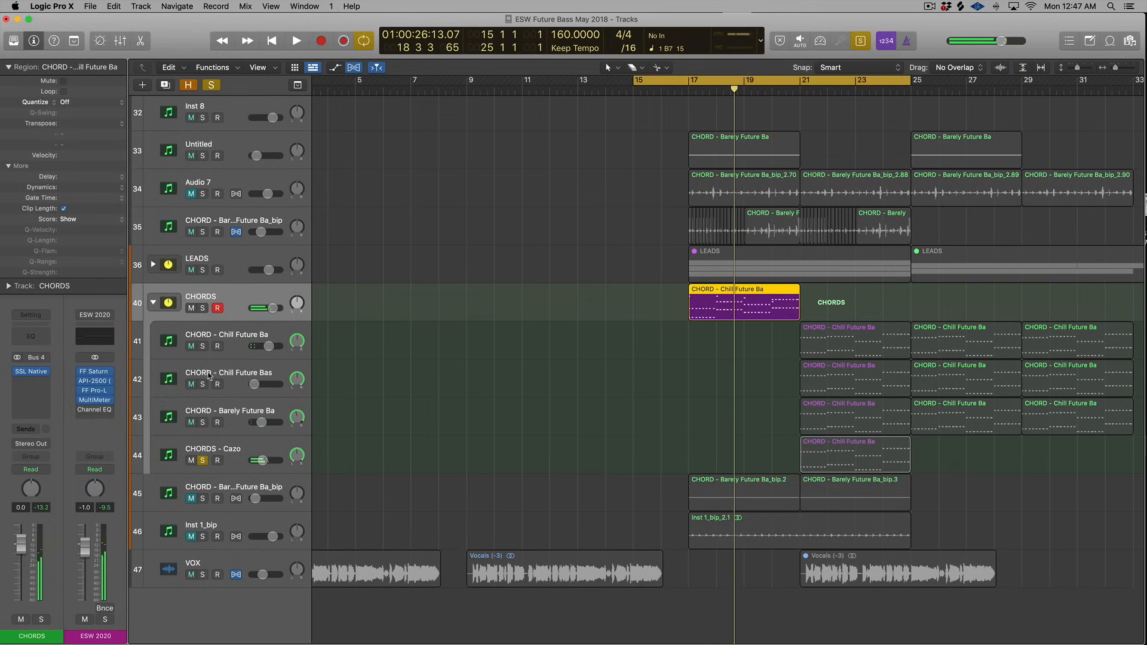
alt+click(203, 384)
key(shift+space)
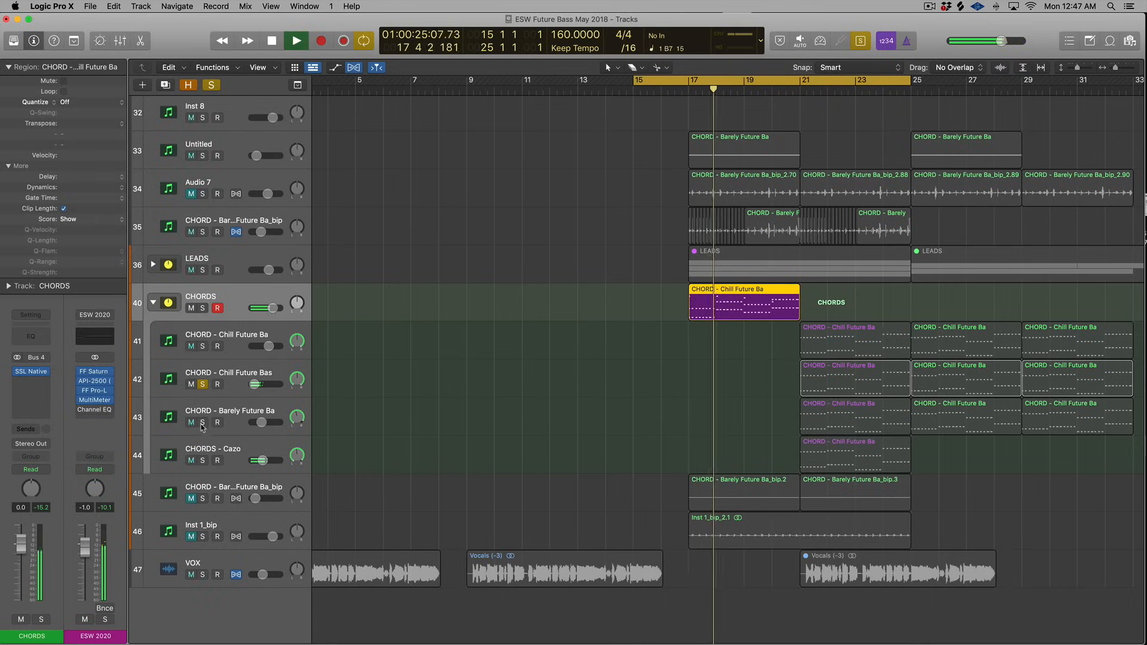
alt+click(203, 422)
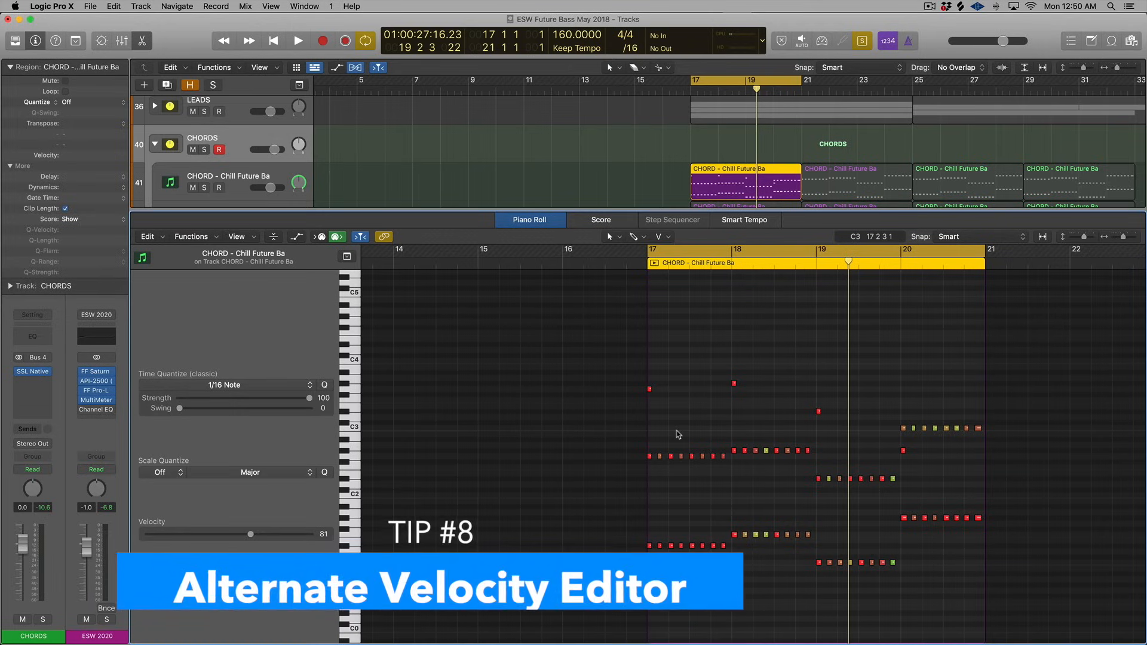
- Choose the Velocity tool in the Piano Roll, select the upper note row in bar 17, and return to the Pointer tool
key(t)
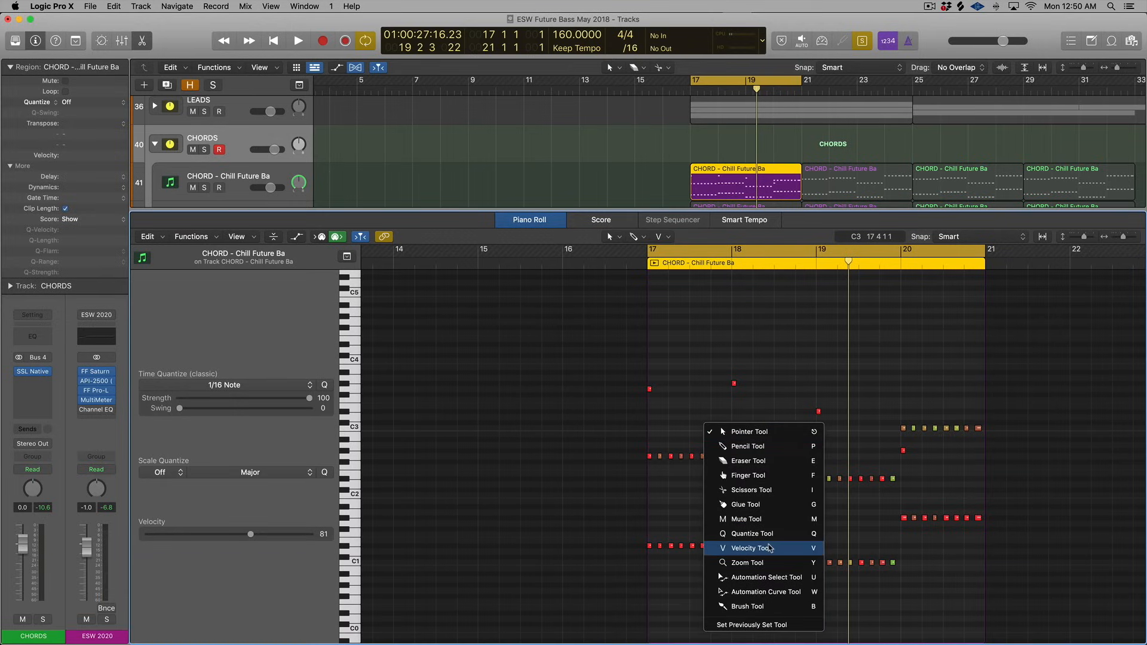
click(749, 548)
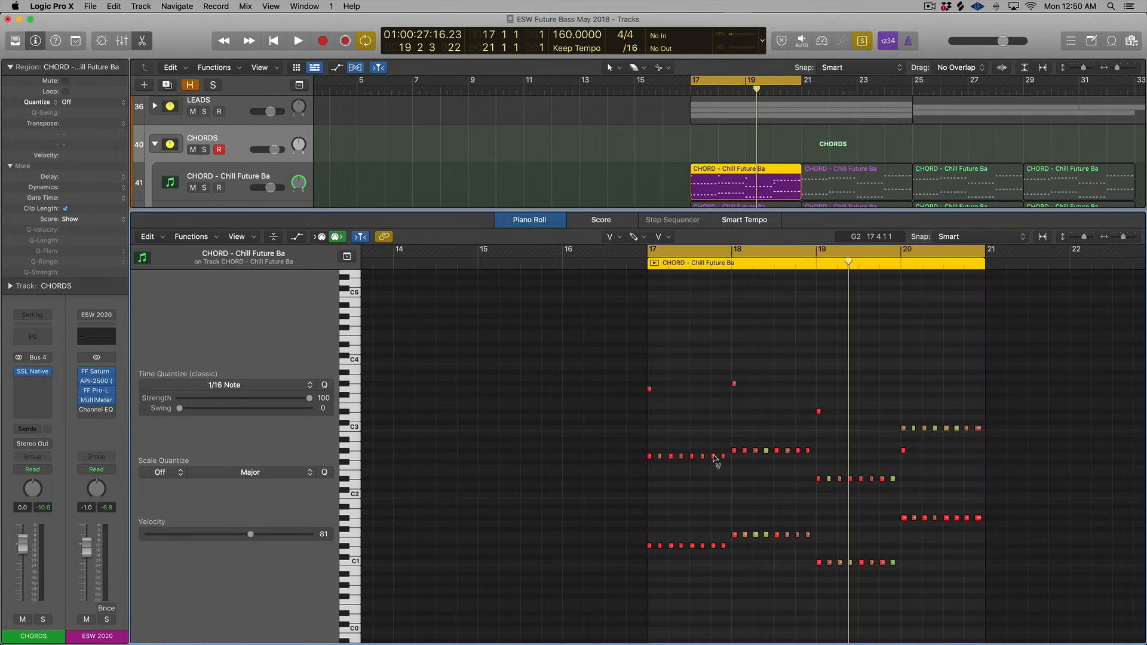
drag(715, 458, 674, 456)
key(t)
key(t)
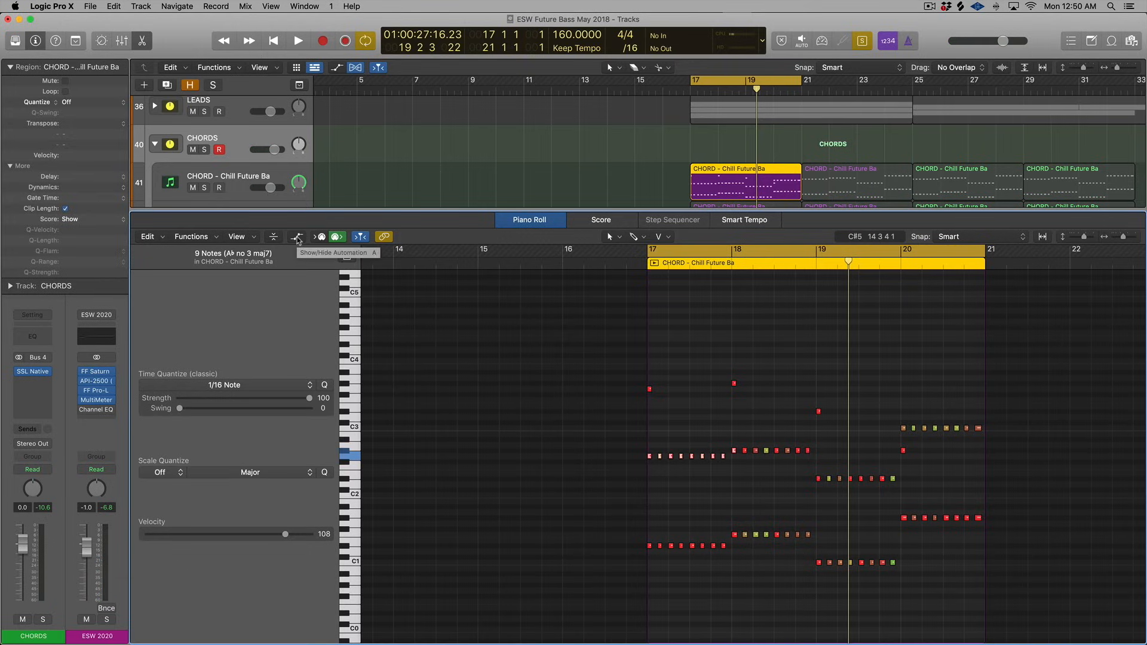
- Show the Piano Roll's automation lane and set its parameter to Note Velocity
click(297, 237)
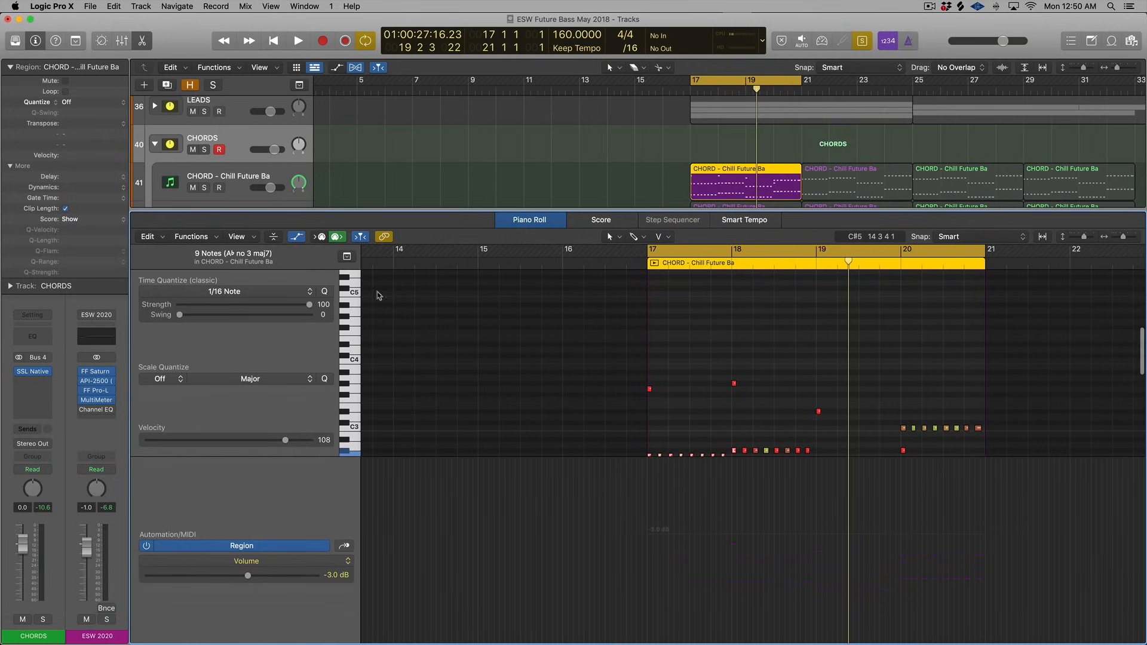
click(237, 561)
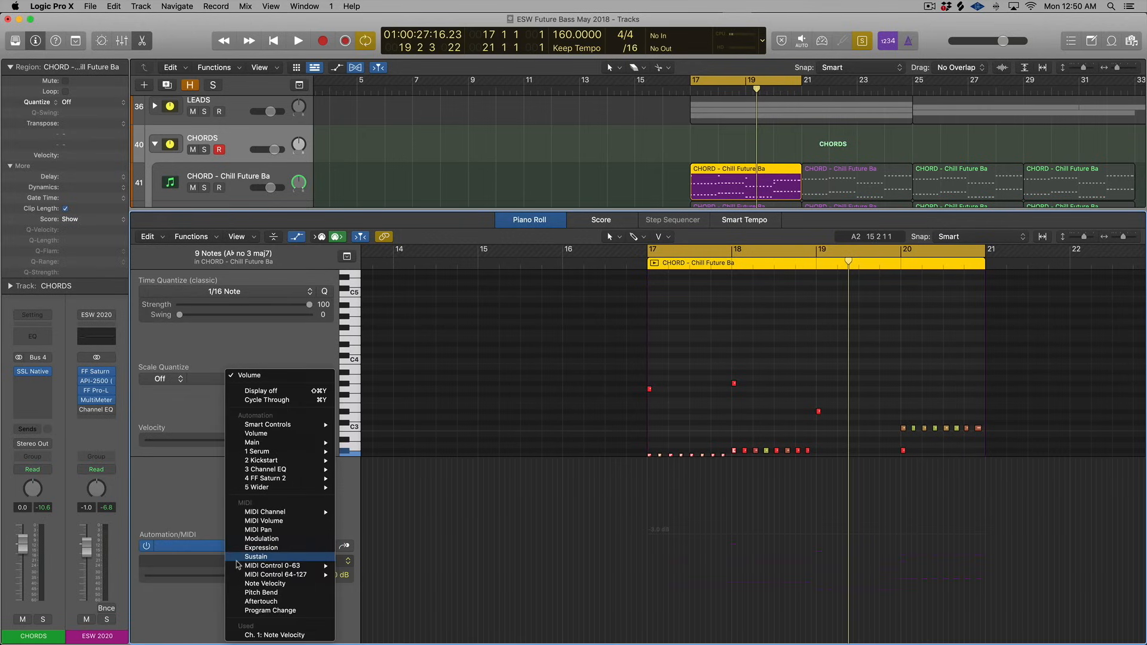
mouse_move(239, 566)
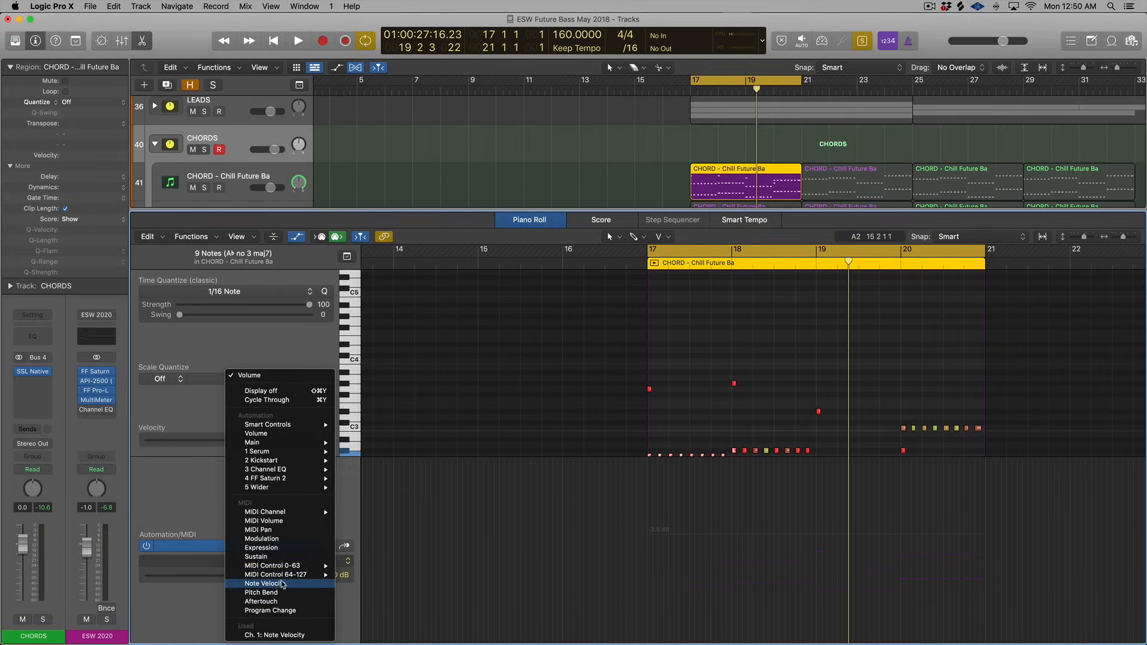
click(285, 585)
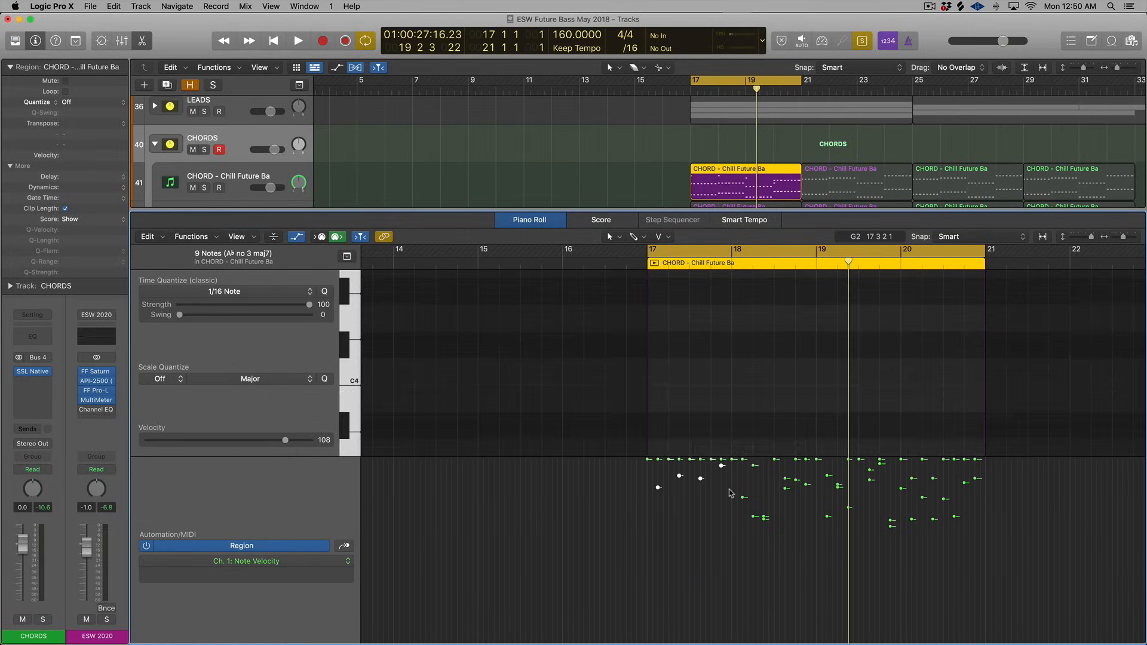
- Examine the chord notes from bar 17 onward alongside their velocity points at a closer zoom
key(z)
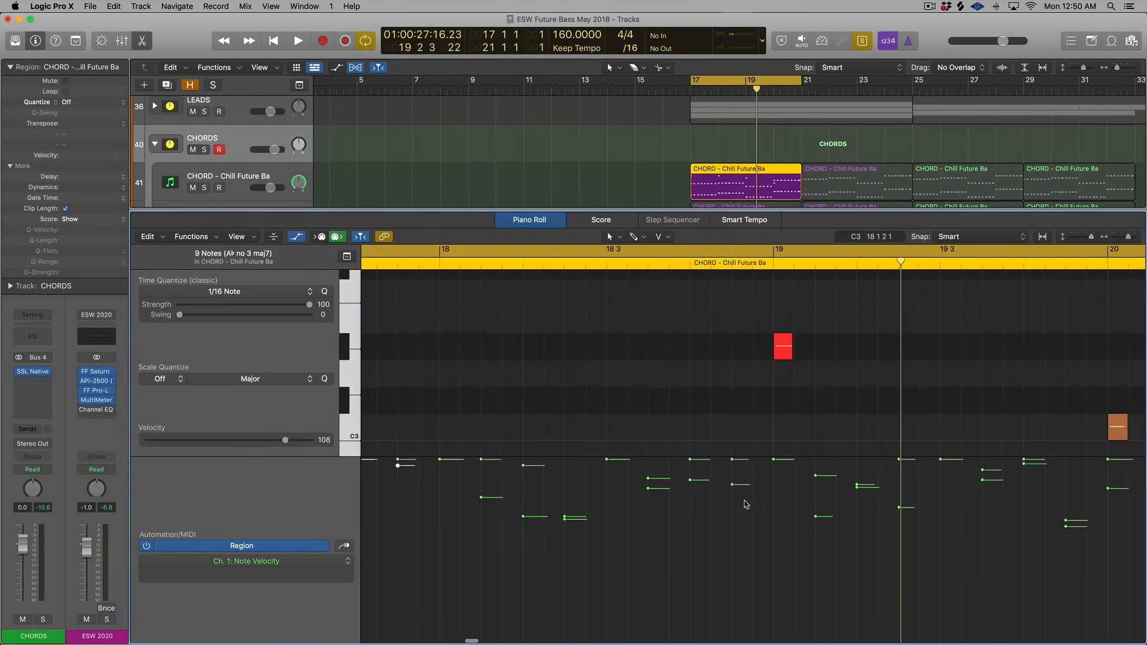
ctrl+alt+click(722, 352)
ctrl+alt+click(722, 352)
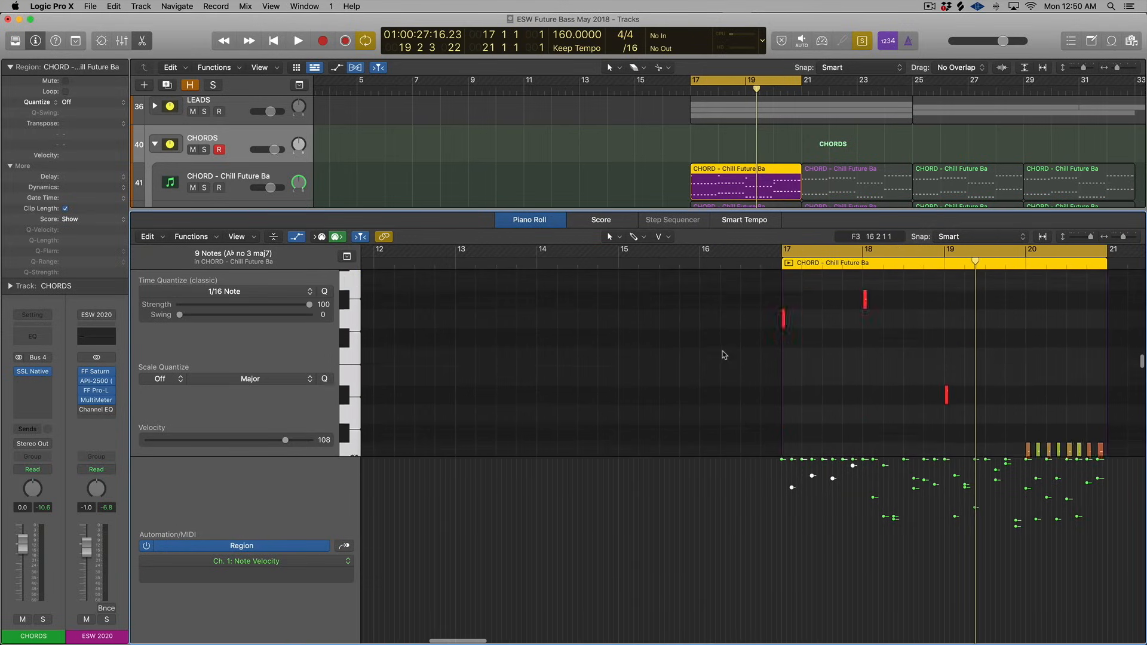
scroll(892, 373, down, 3)
scroll(892, 374, down, 3)
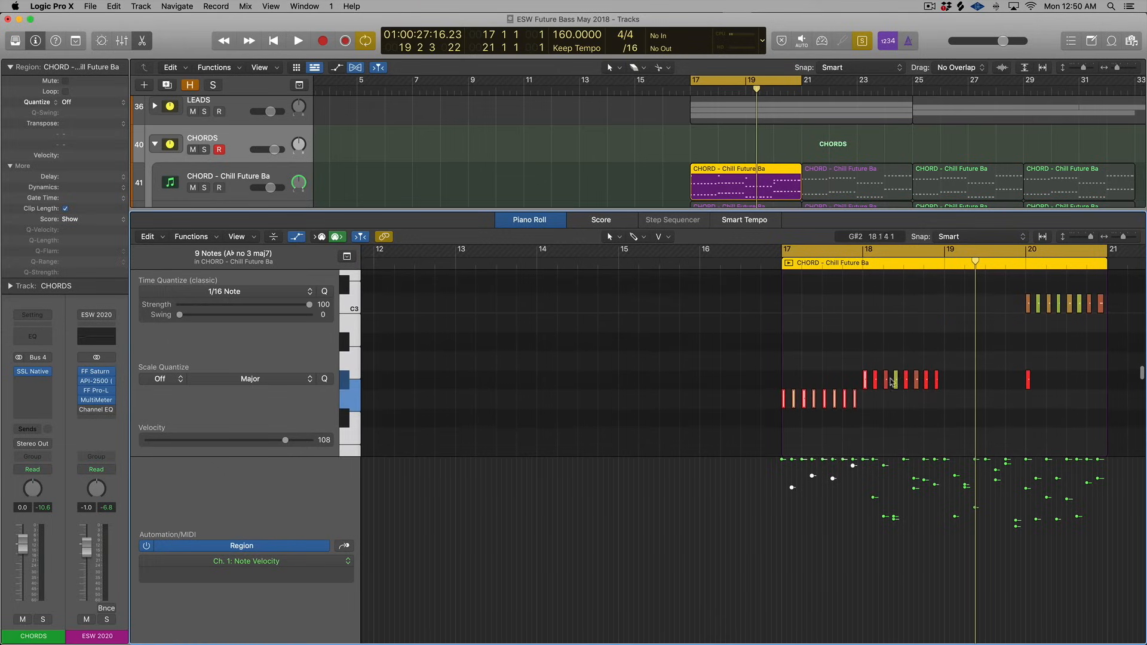
ctrl+alt+click(811, 487)
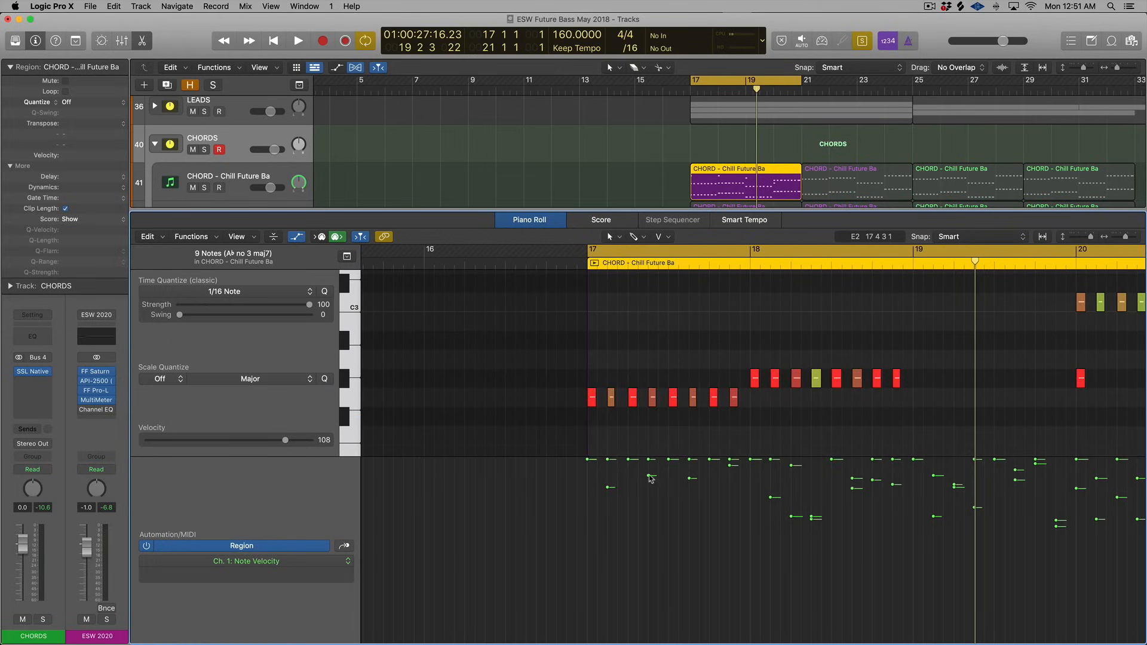
- Lower the velocity point of the note on beat 2 of bar 17 in the Note Velocity lane
drag(651, 478, 649, 519)
scroll(650, 392, down, 5)
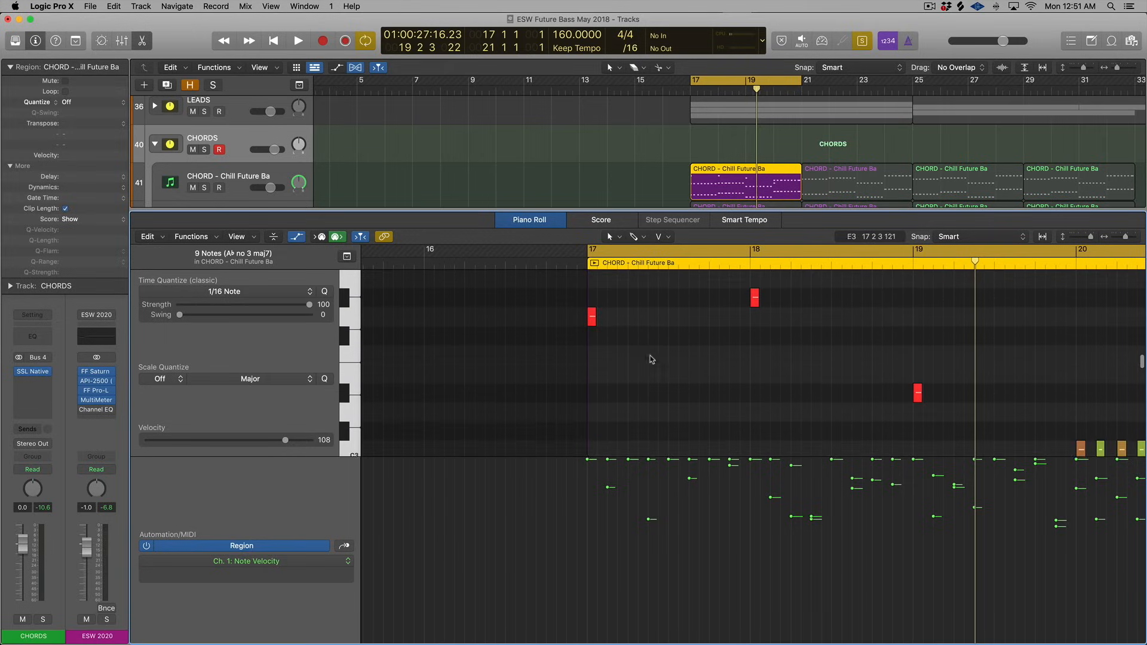
scroll(653, 330, down, 3)
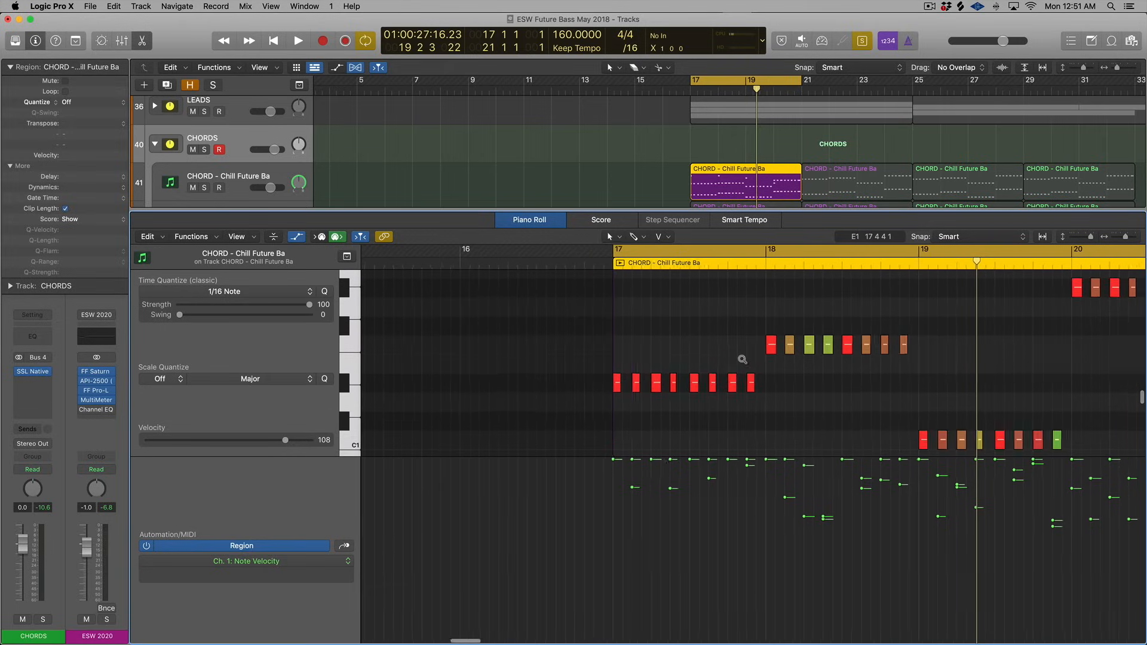
- Reopen the Piano Roll for the purple CHORD - Chill Future Ba region on track 41 and hide its automation lane
key(x)
key(x)
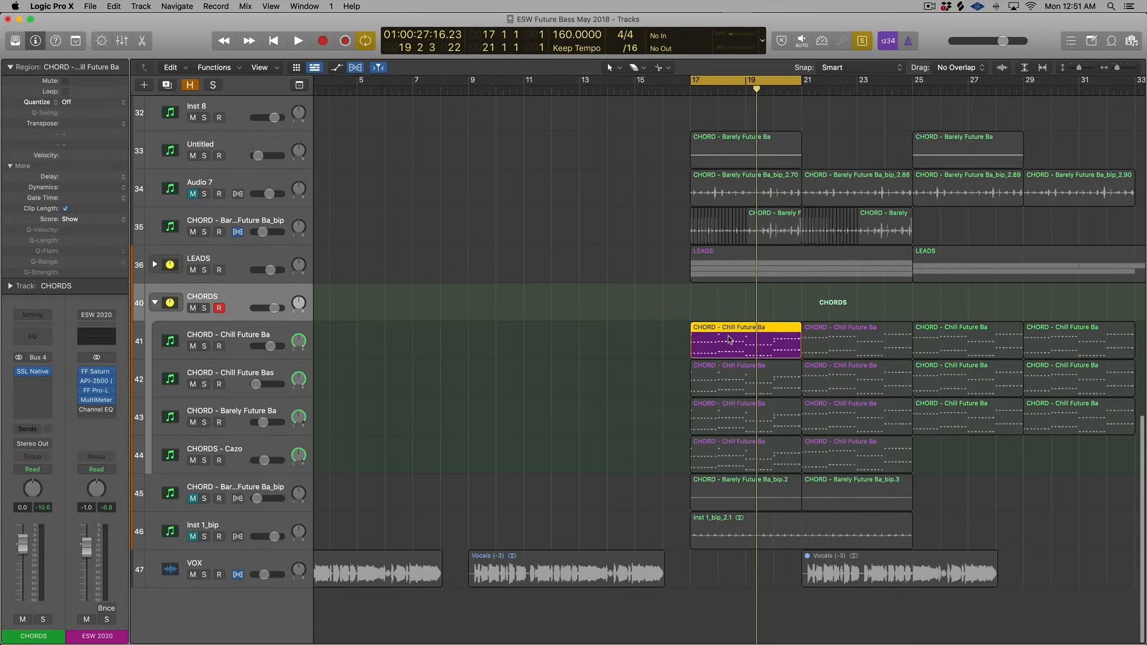
double_click(729, 340)
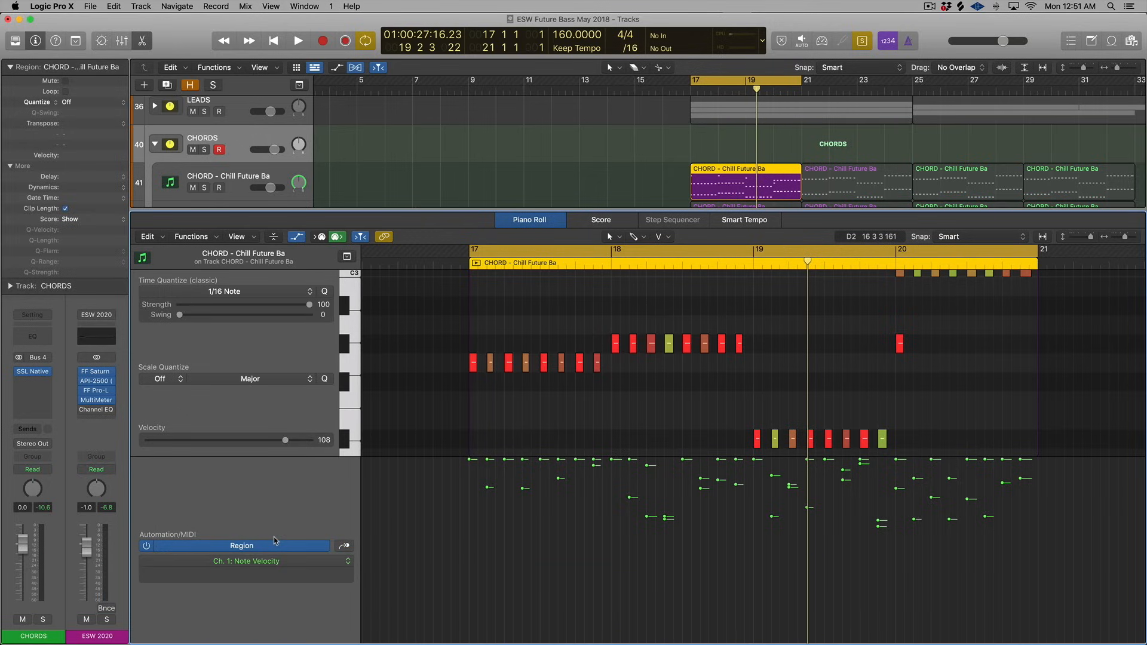
click(297, 236)
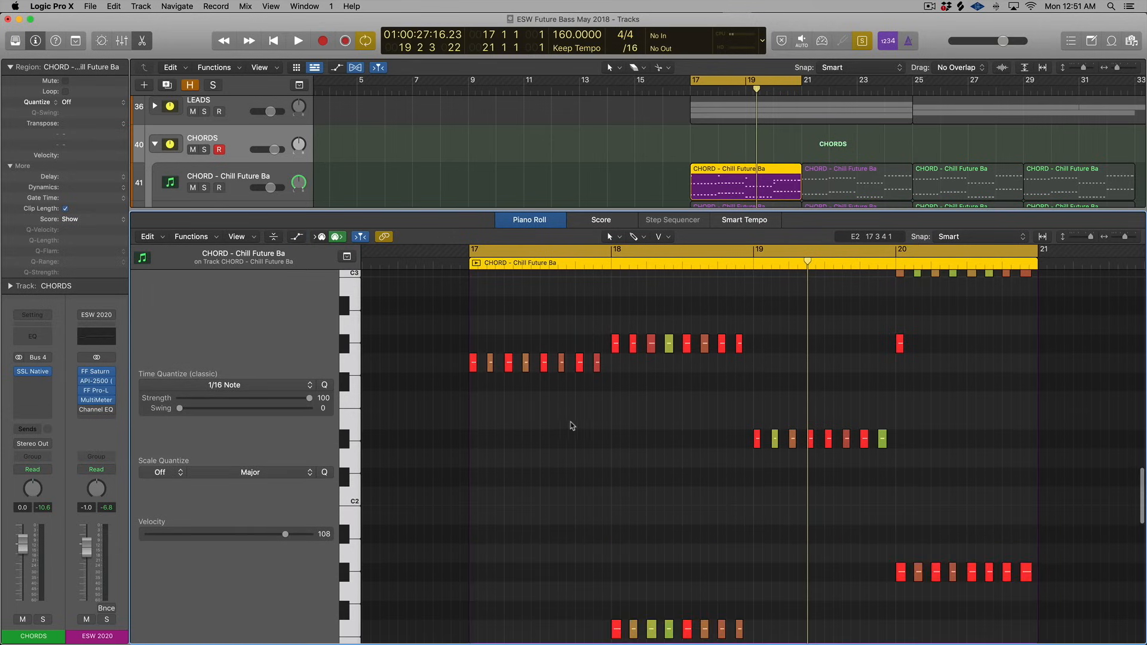
- Select all notes in the chord region and adjust their velocities together with the Velocity tool, starting from the F1 note at bar 18
scroll(572, 426, down, 5)
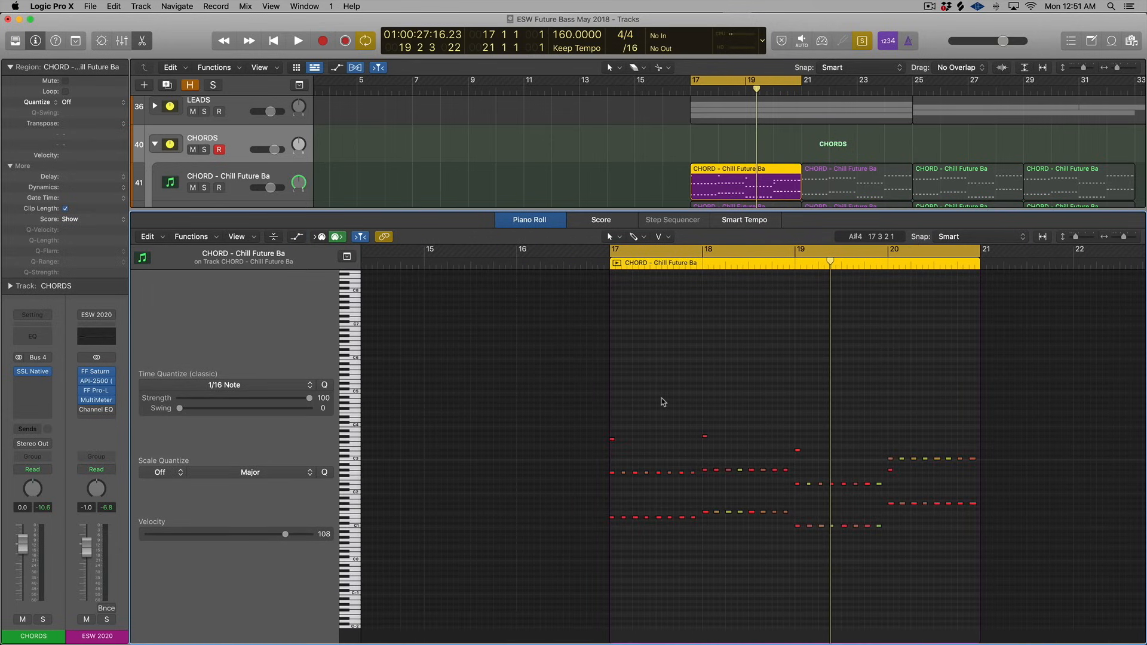
key(super+a)
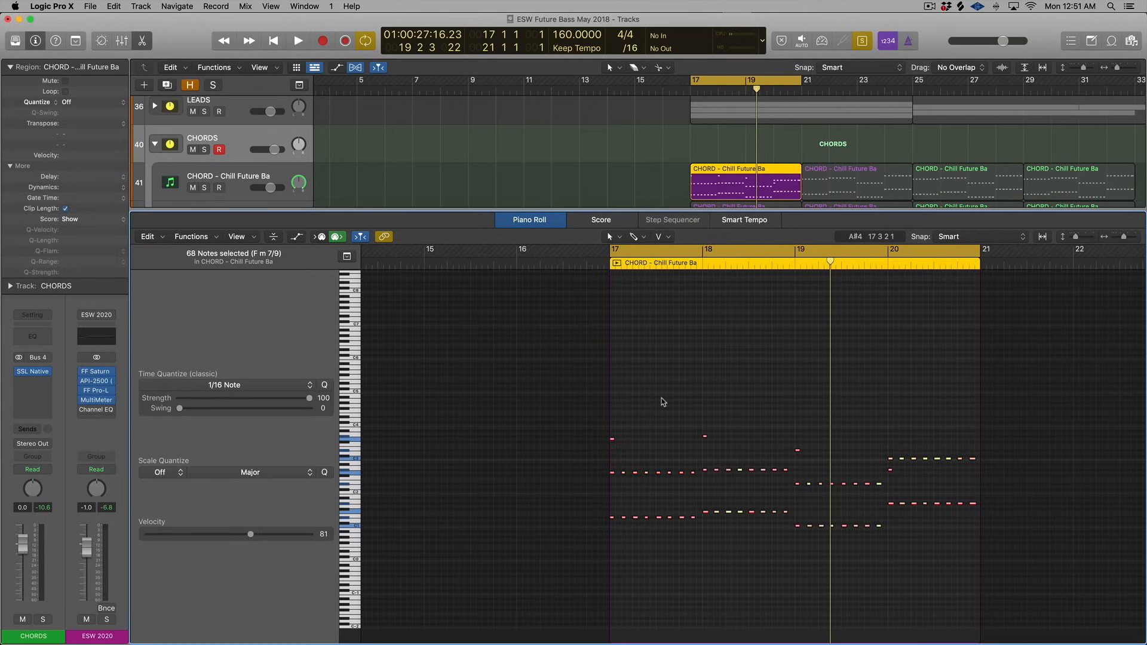
key(t)
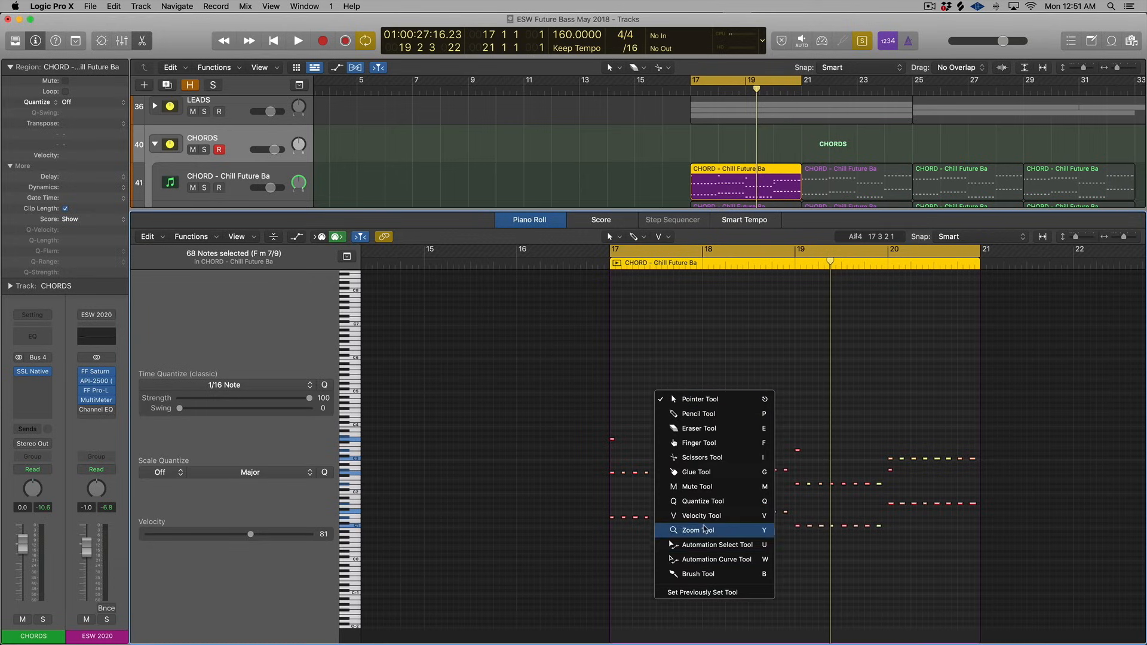
click(705, 517)
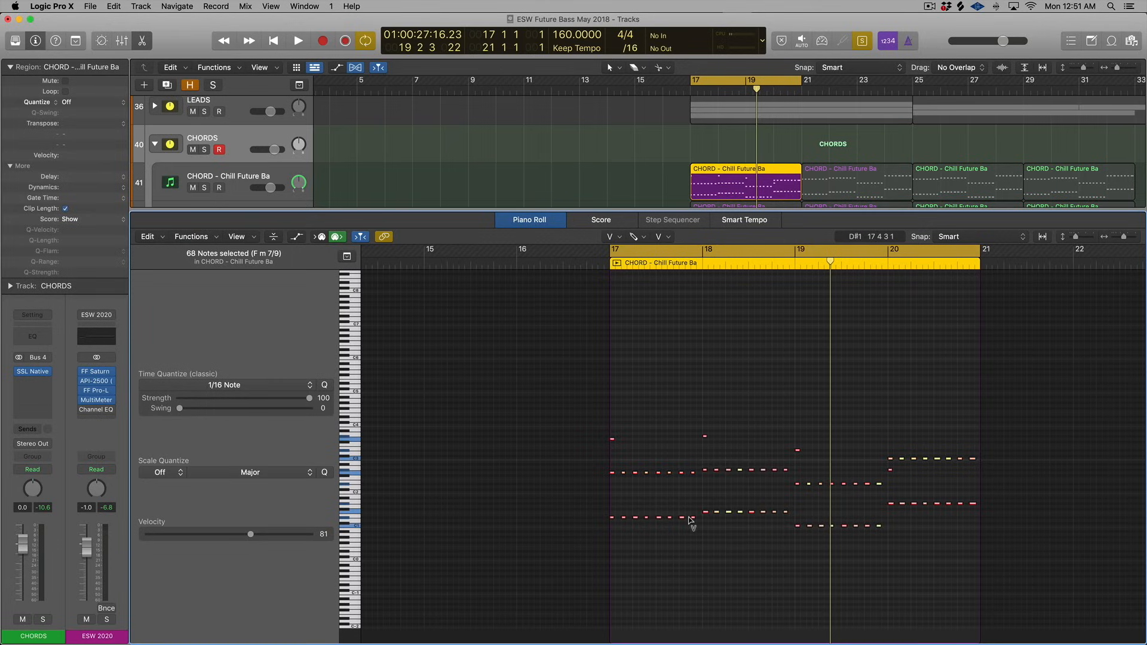
key(z)
scroll(693, 523, down, 10)
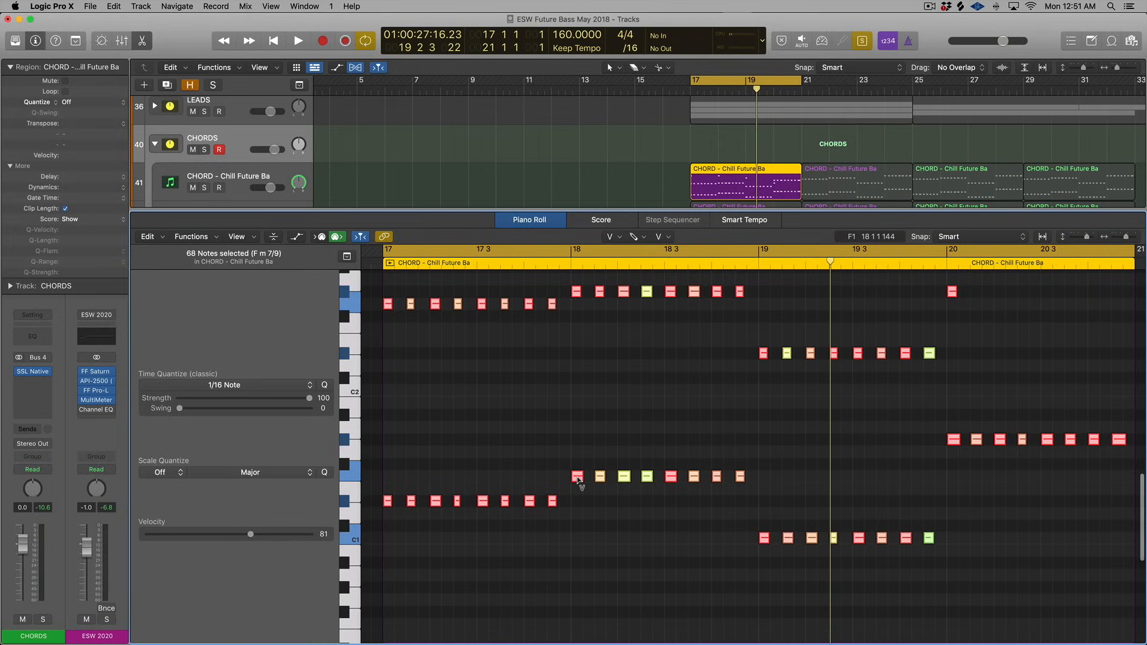
click(578, 478)
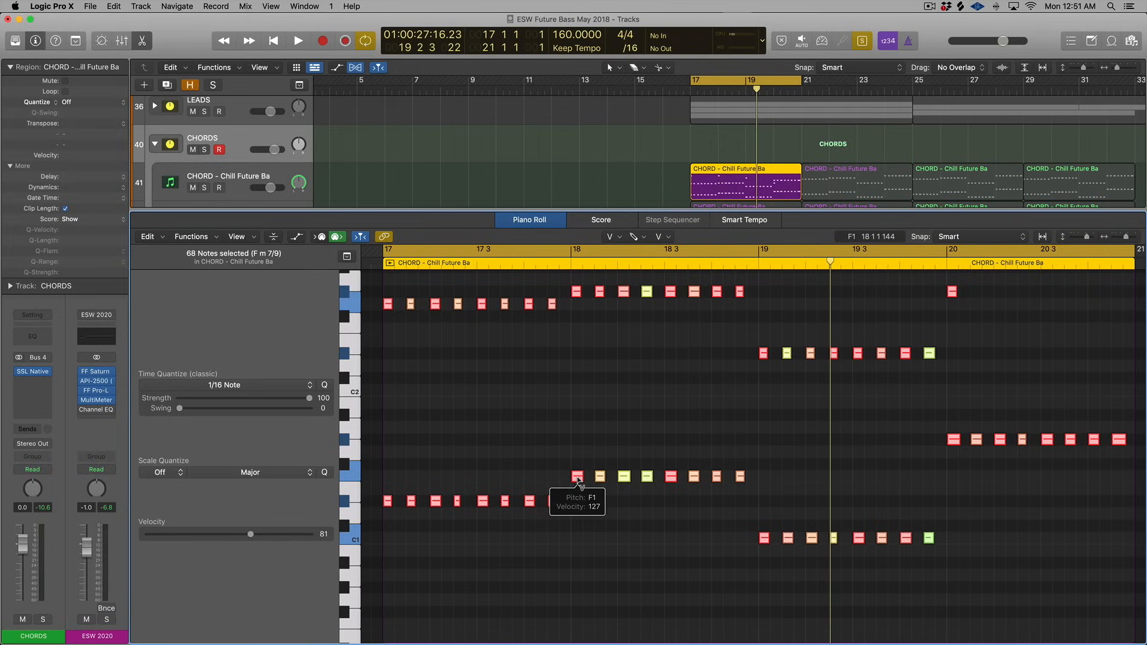
drag(577, 478, 625, 351)
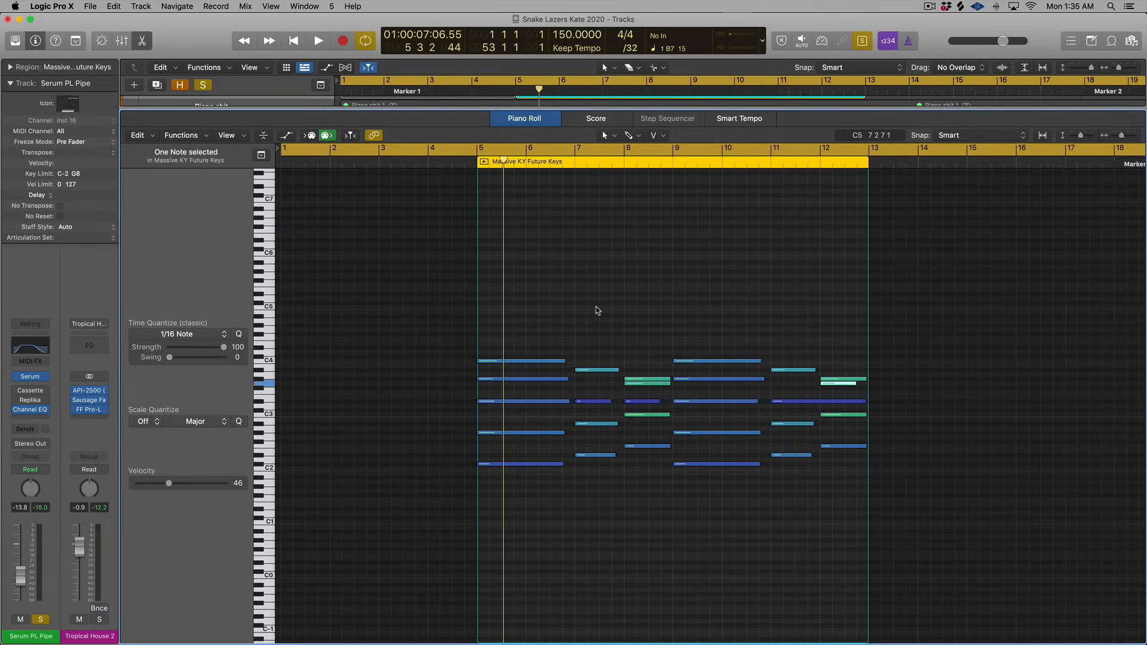
- Return to the full arrangement of Snake Lazers Kate 2020 and play the Serum PL Pipe tracks from bar 4
key(x)
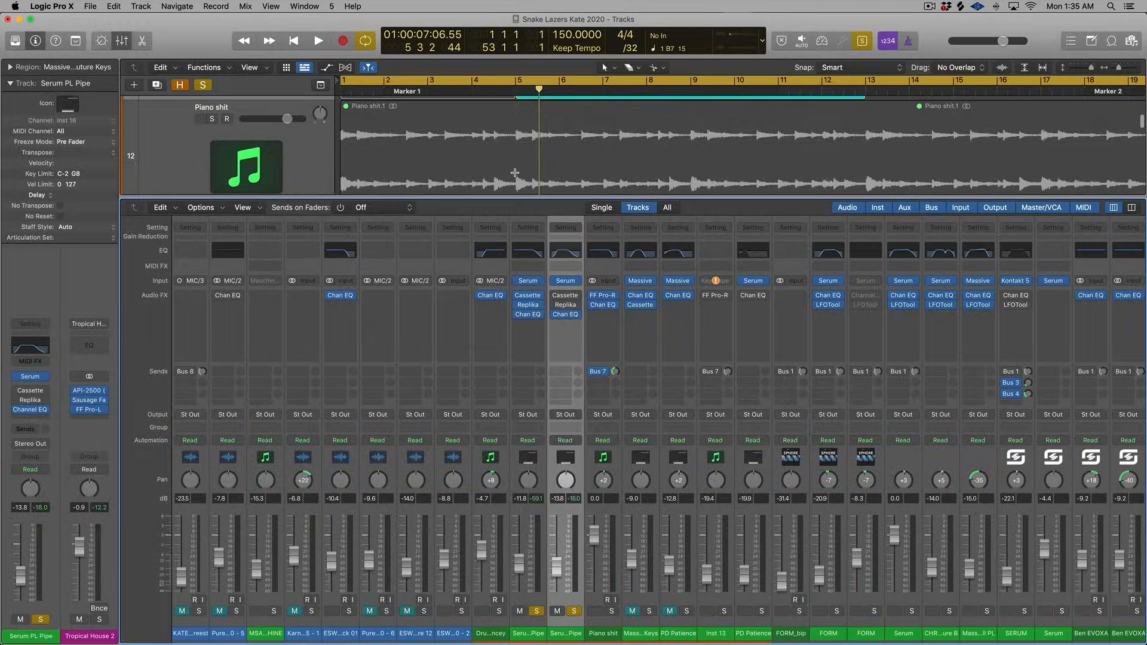
key(x)
scroll(487, 116, up, 3)
click(477, 93)
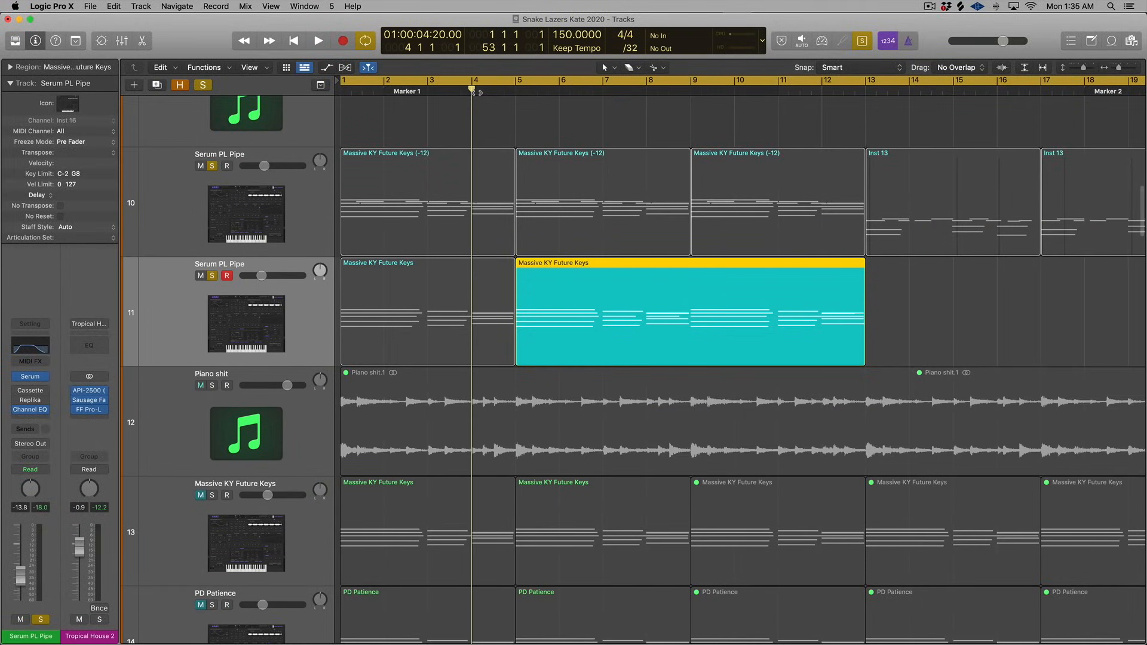
key(ctrl+s)
key(space)
- Open track 11's Massive KY Future Keys region starting at bar 5 in the Piano Roll during playback, and stop after hearing the chords
scroll(589, 305, down, 2)
scroll(588, 304, down, 2)
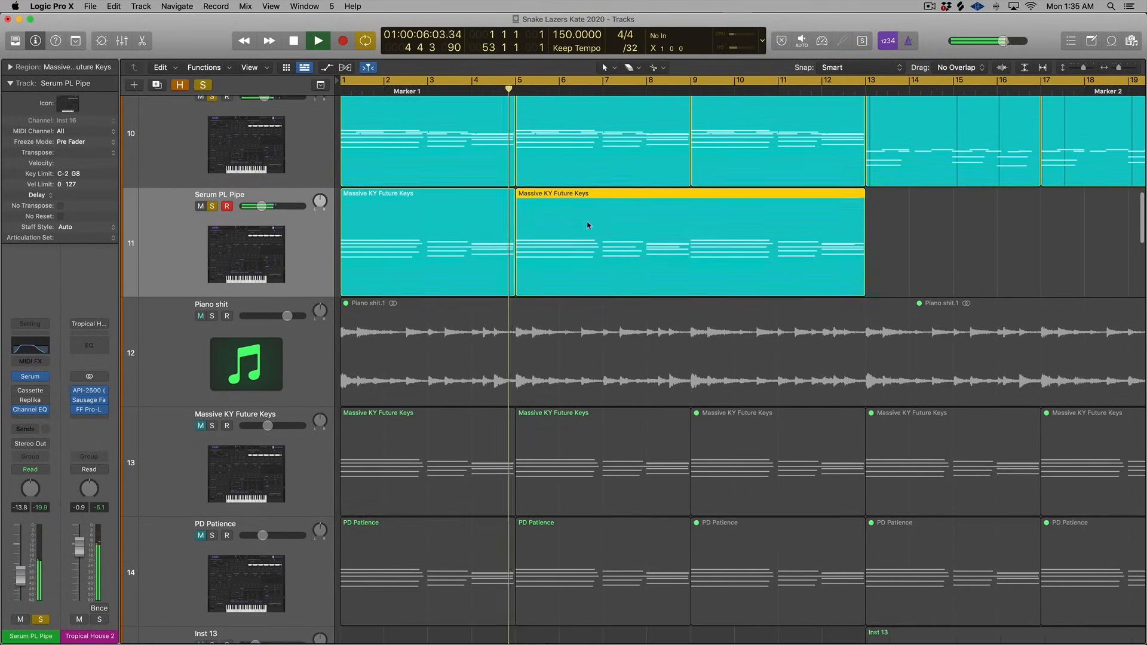
double_click(584, 226)
key(ctrl+s)
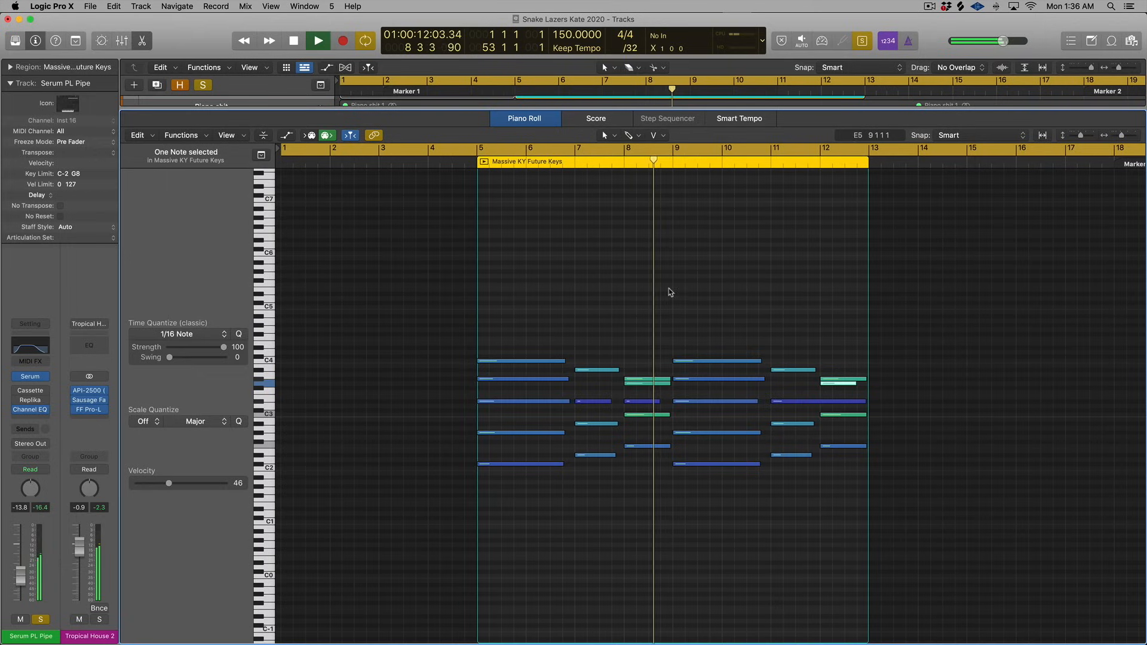
key(space)
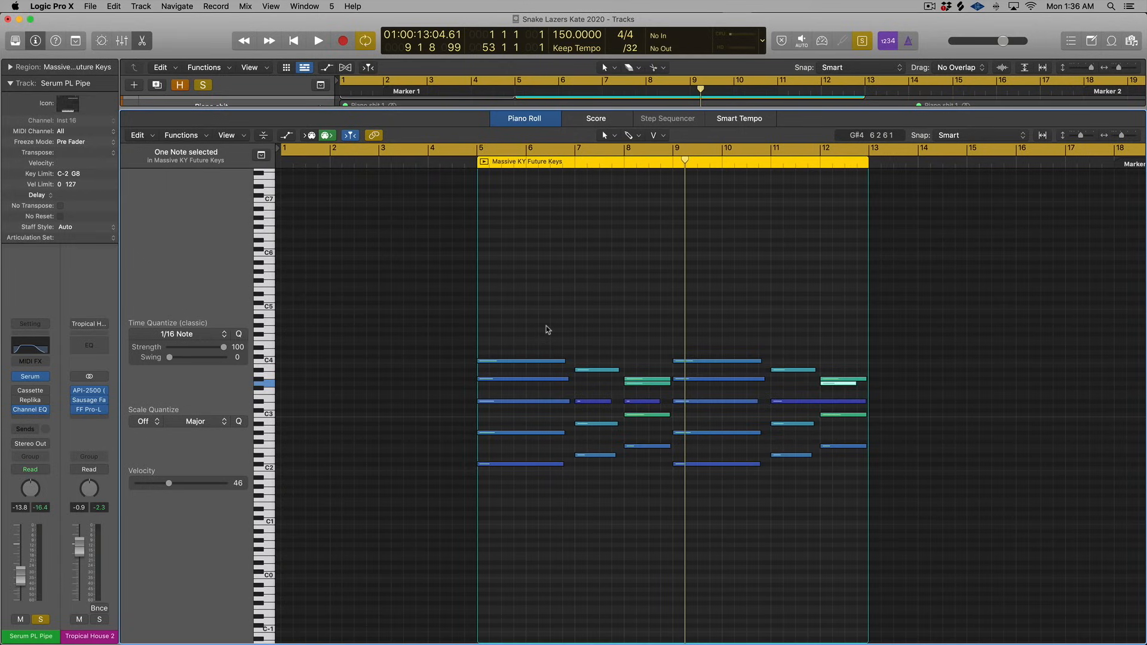
- Select the bar 5 chord's notes and try adjusting their ends manually toward bar 7
click(539, 346)
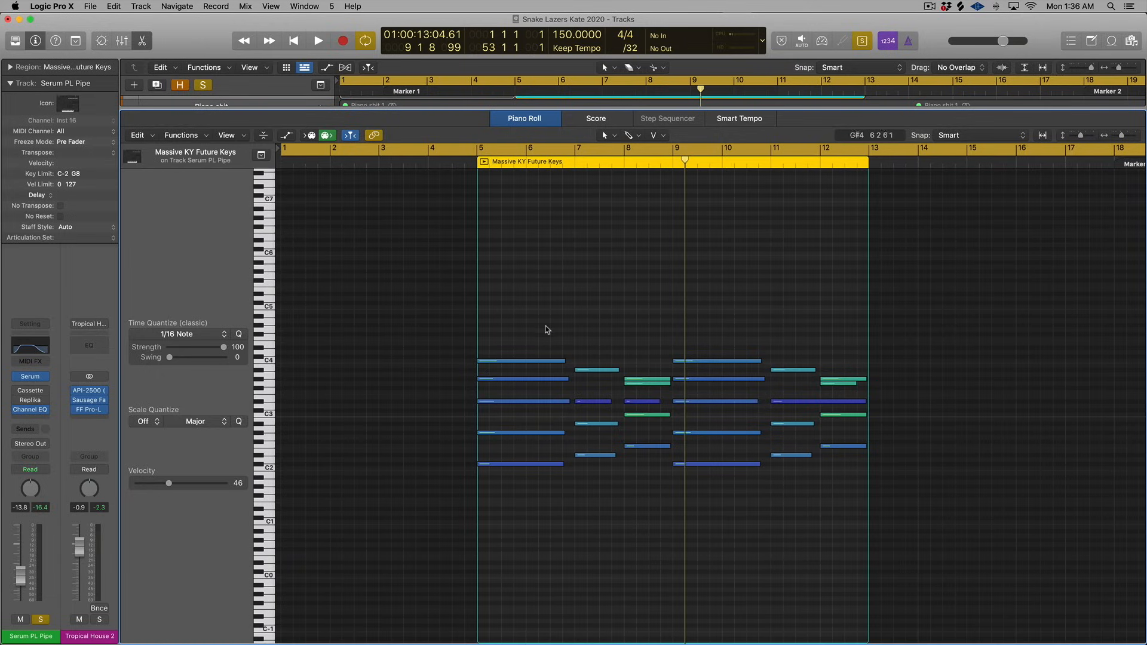
drag(542, 315, 547, 481)
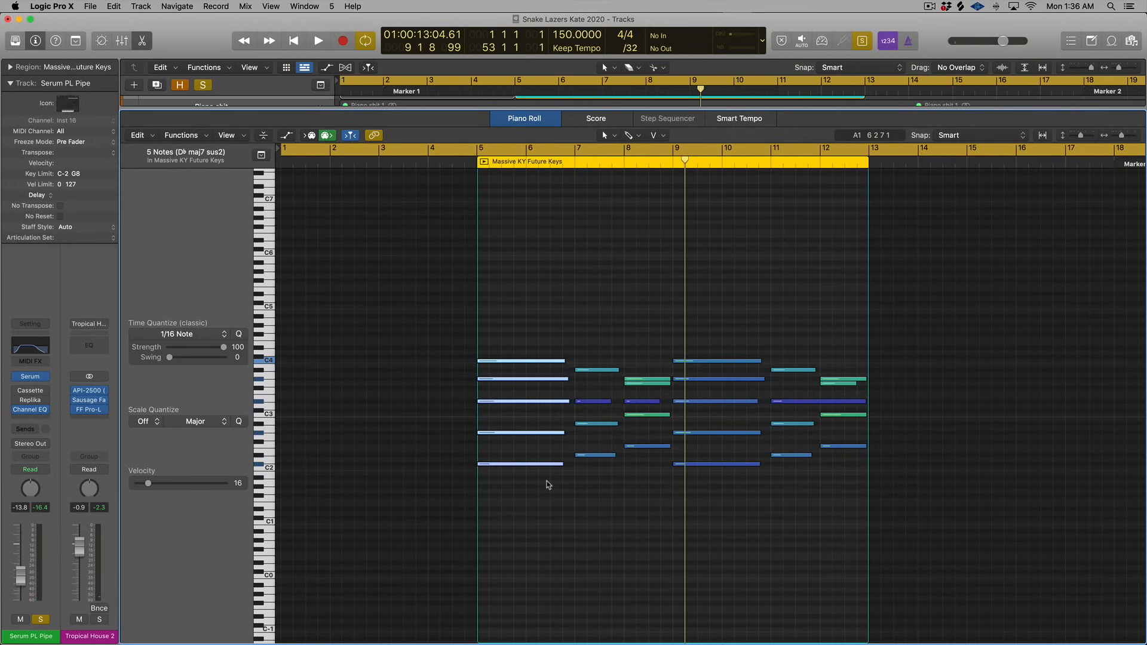
drag(563, 464, 572, 464)
drag(575, 468, 567, 465)
click(563, 346)
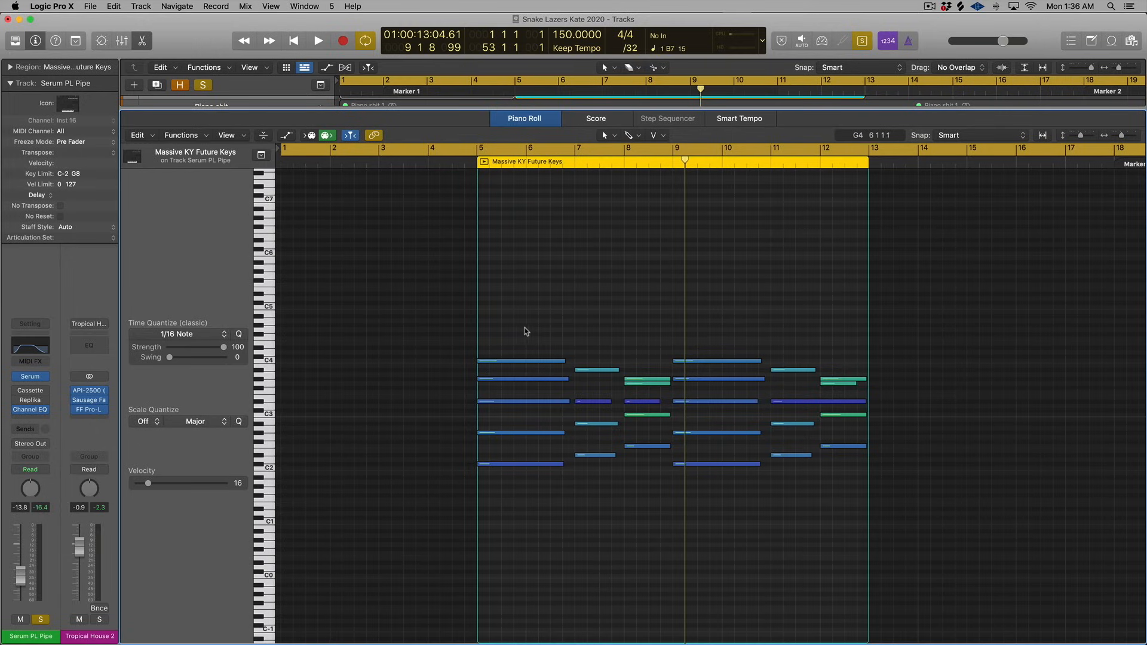
- Select every note in the region and trim note ends to the following notes with Force Legato, shortening the overlapped notes
drag(515, 331, 536, 488)
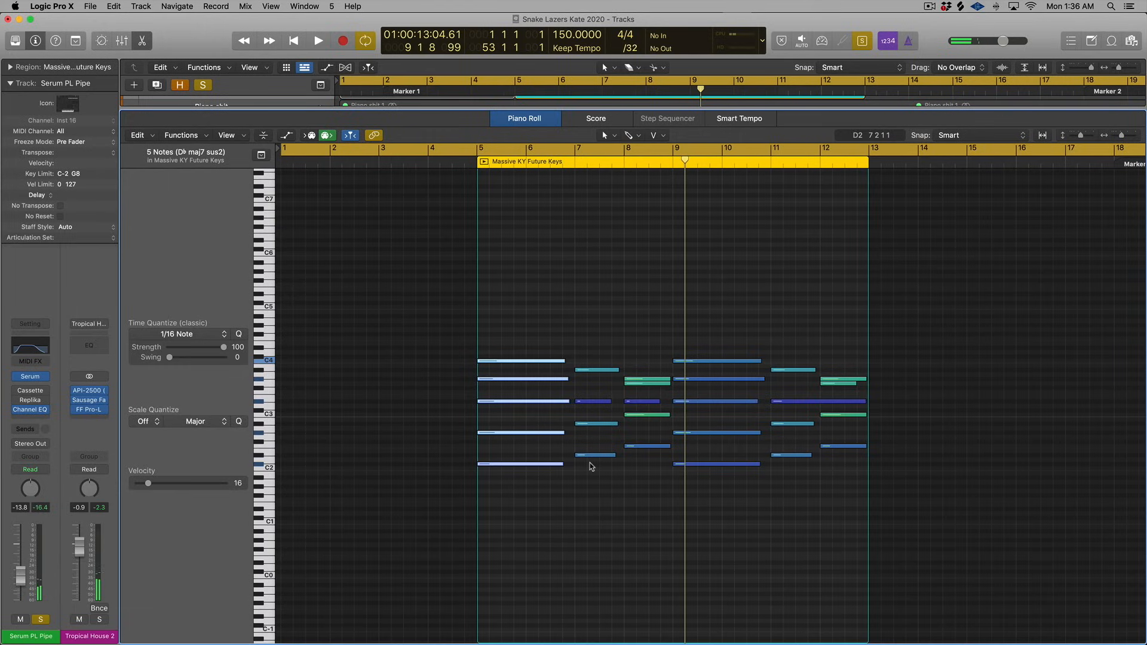
drag(525, 326, 658, 503)
mouse_move(561, 464)
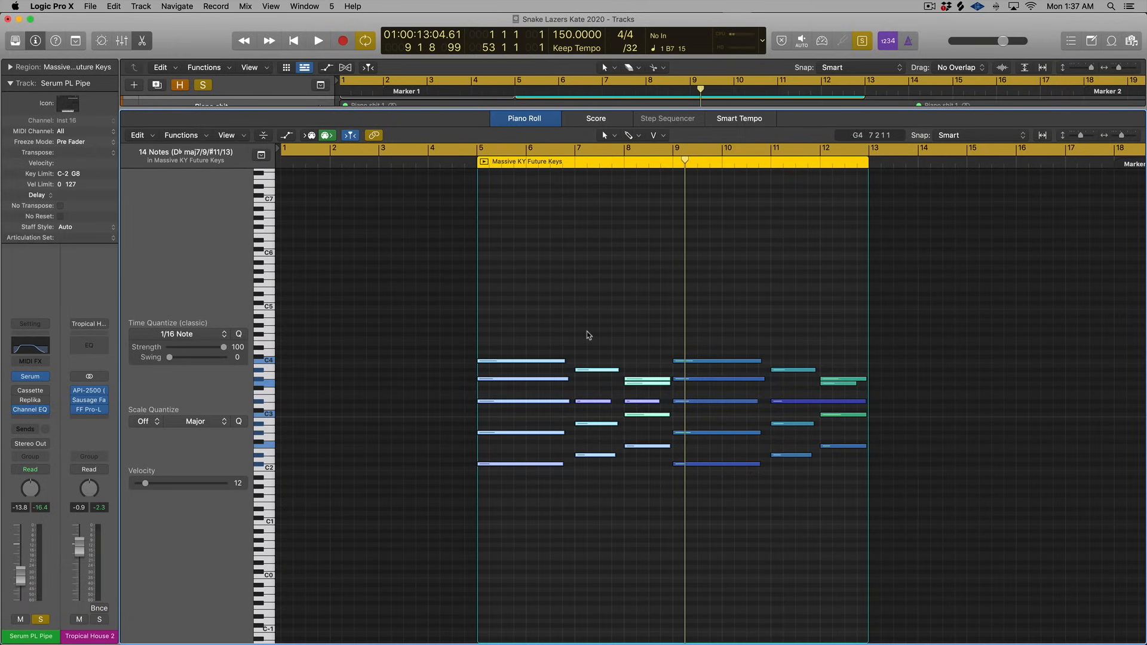
drag(502, 309, 837, 532)
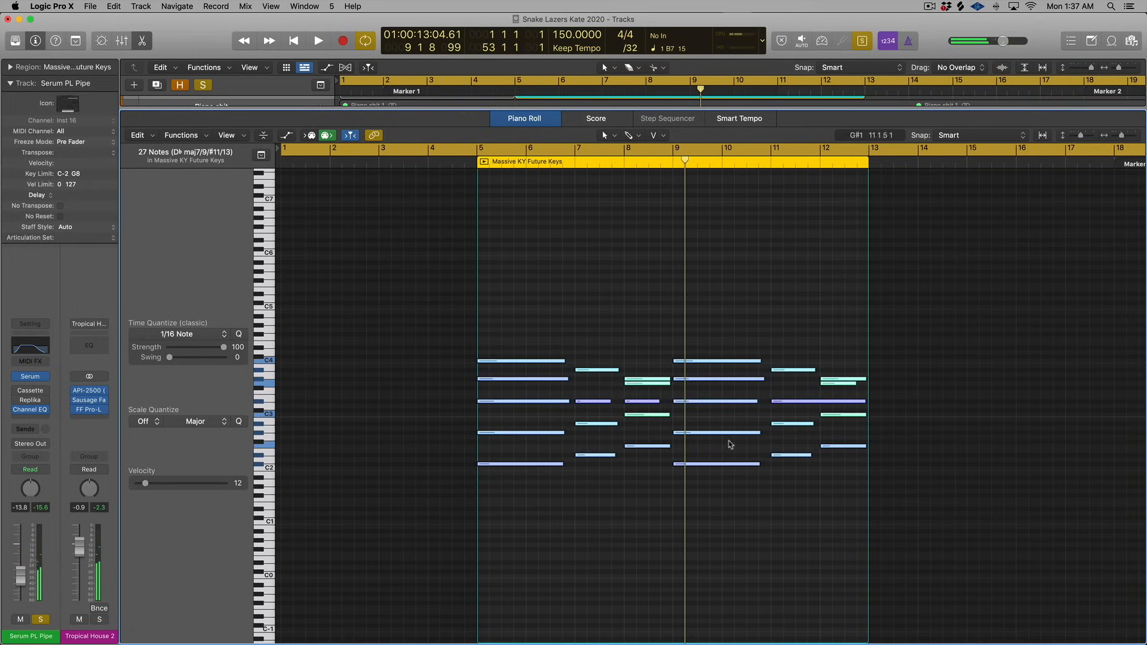
click(143, 137)
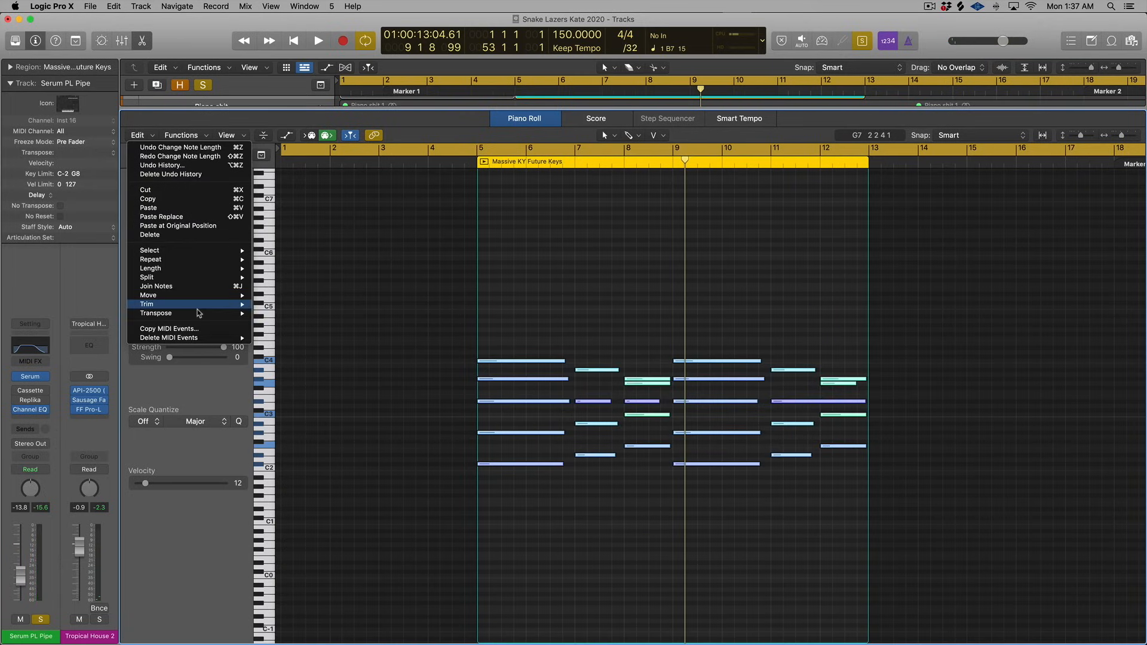
mouse_move(197, 308)
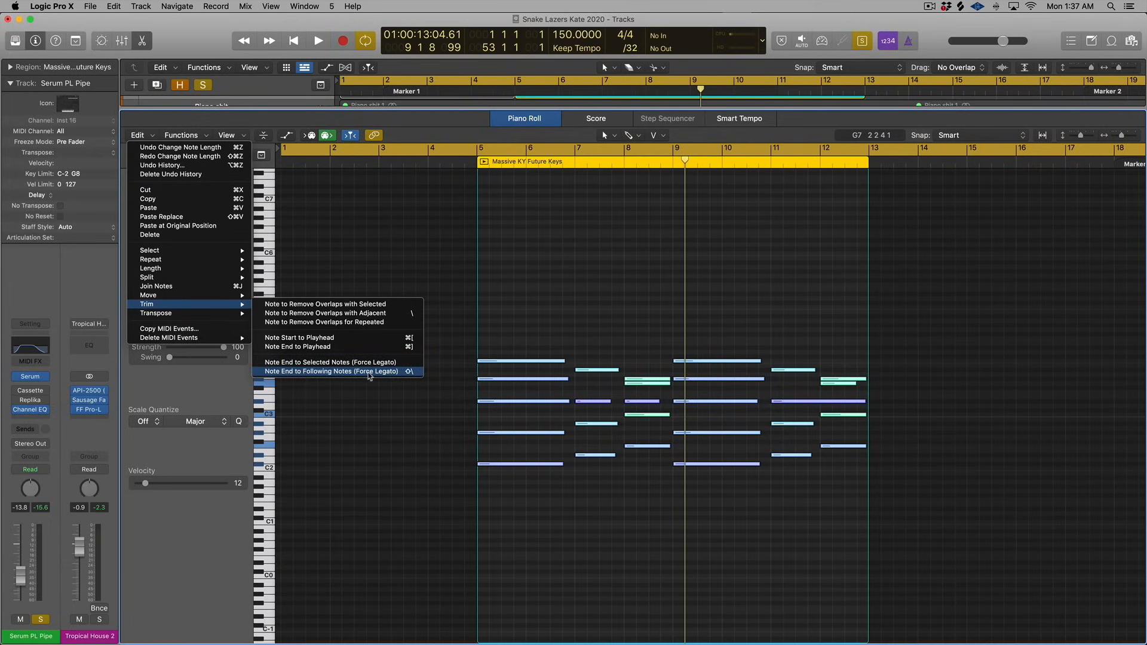
click(369, 371)
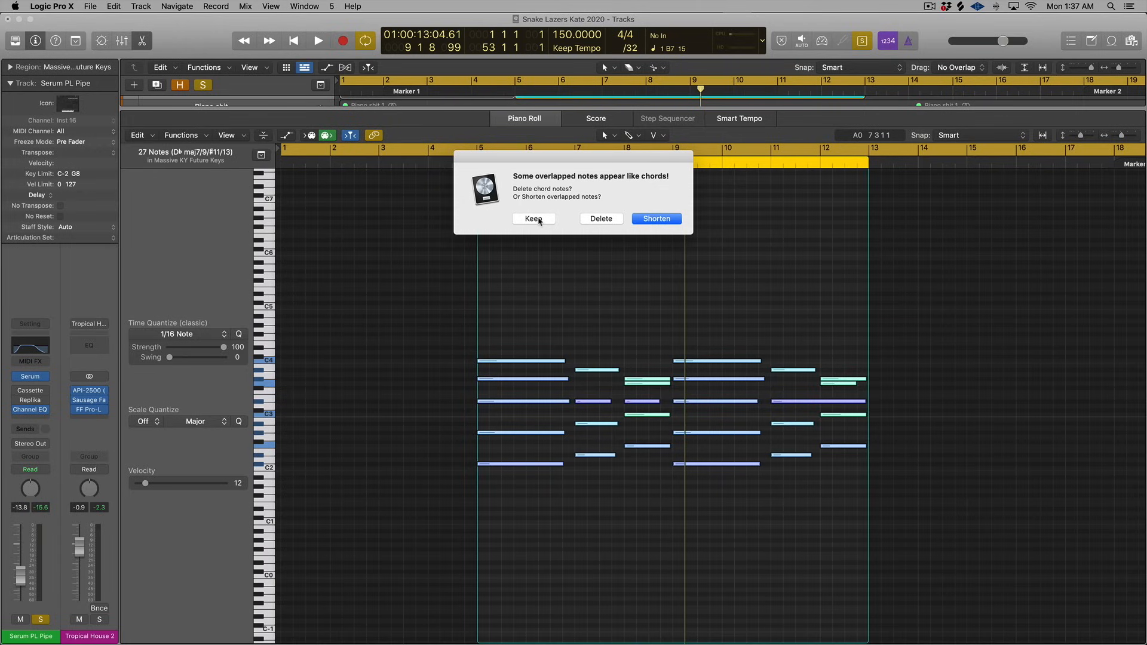
click(657, 219)
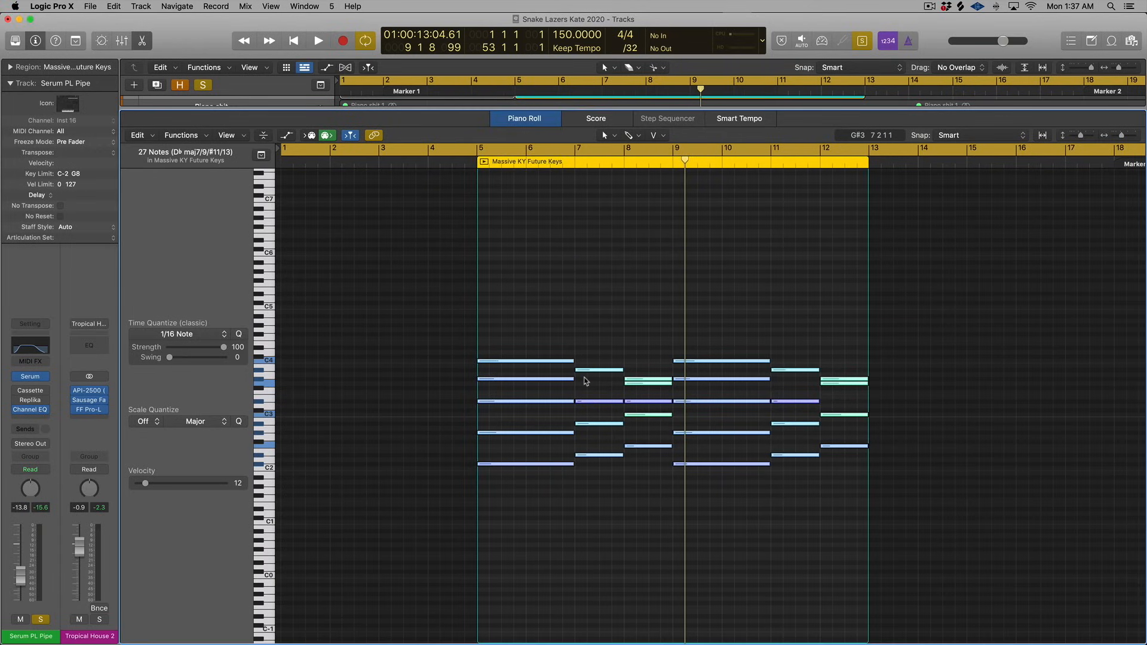
- Select all the trimmed chord notes and play them back to hear the legato result
drag(543, 328, 879, 547)
key(shift+space)
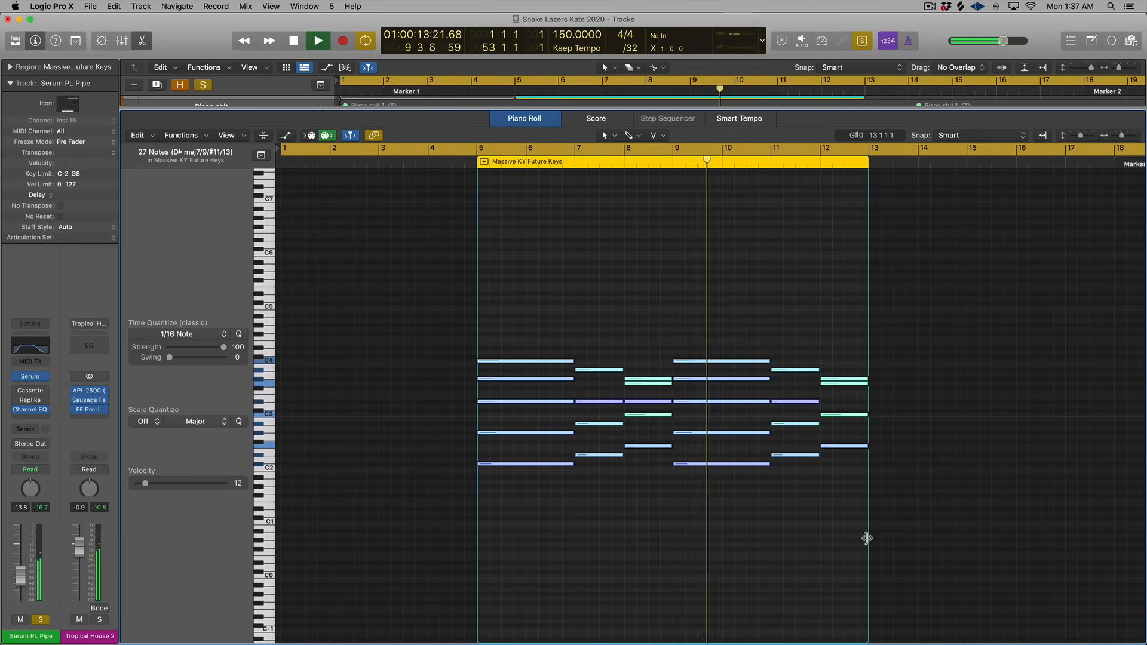
key(space)
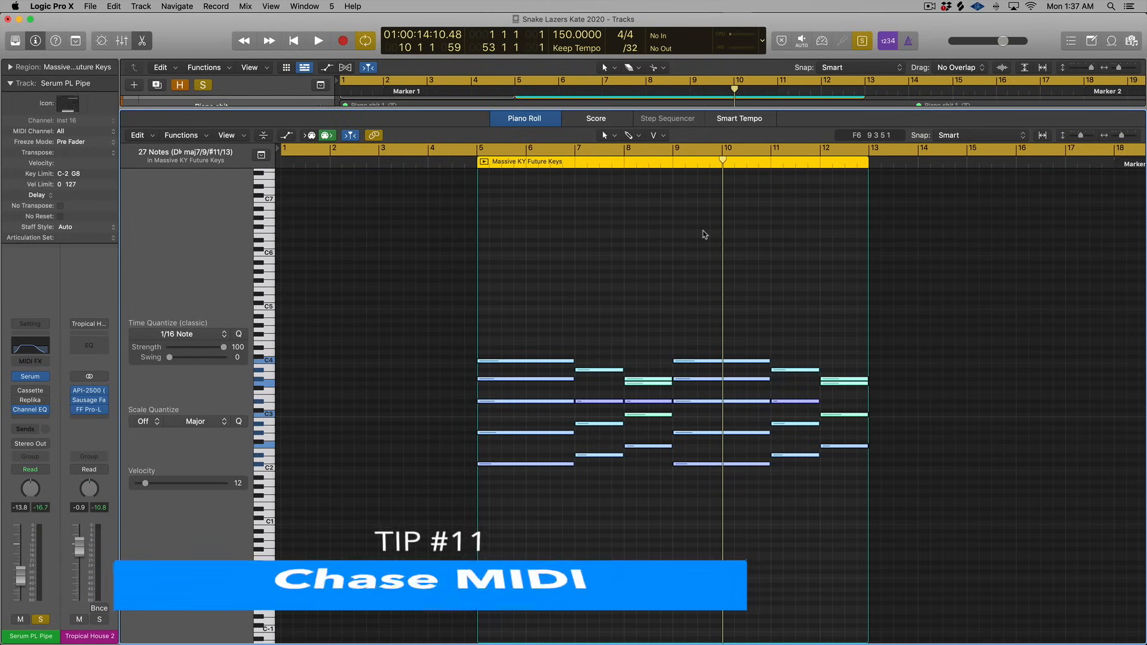
- Play the region twice from around bar 6, midway through the first held chord, selecting that chord's notes before the second playback
click(527, 169)
key(space)
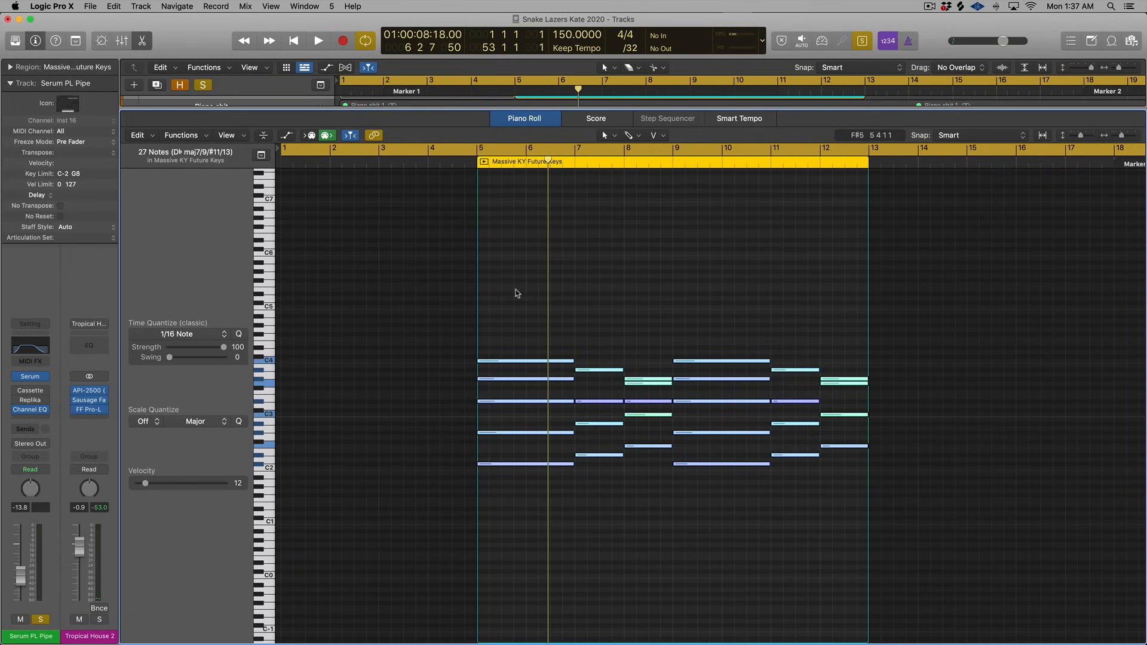
drag(512, 281, 528, 508)
click(528, 166)
key(space)
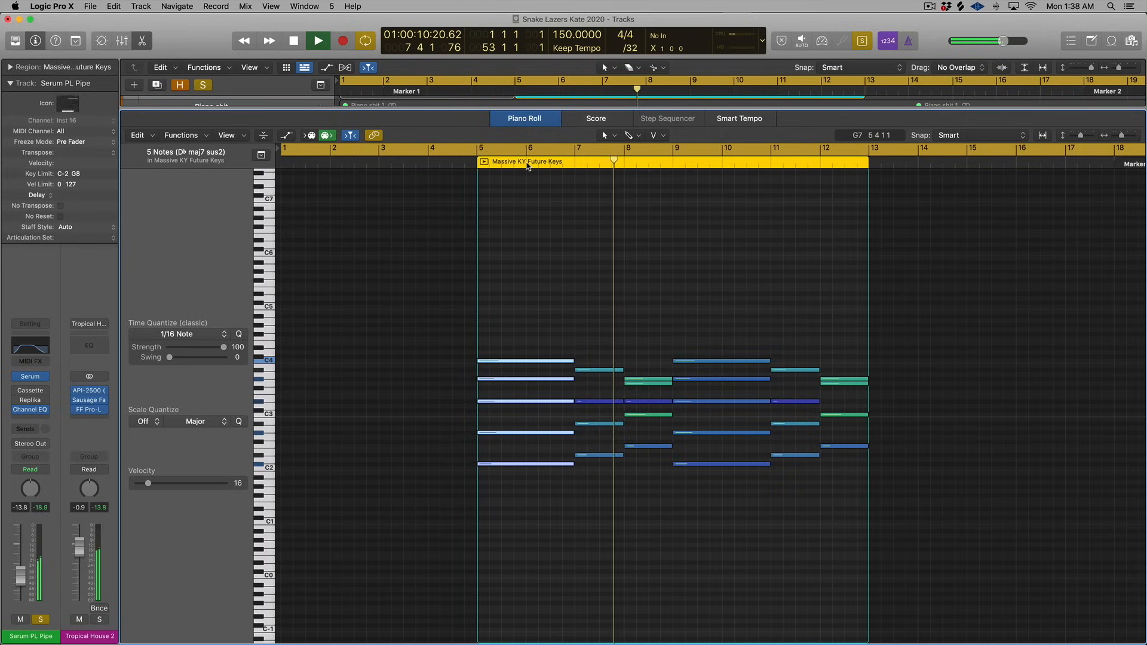
key(space)
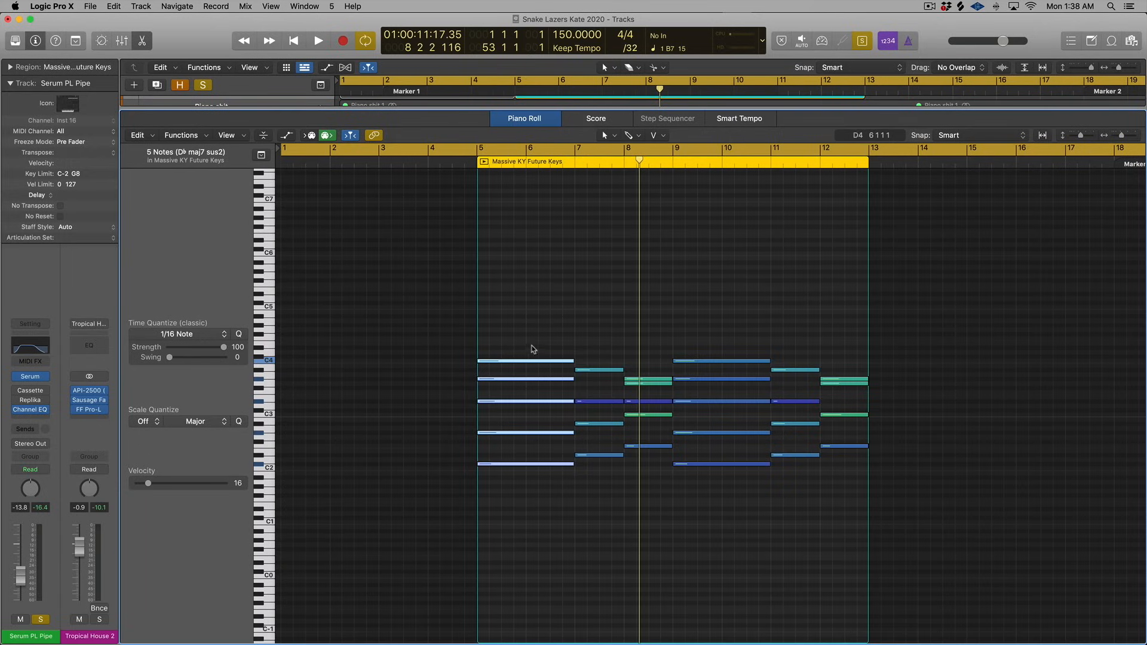
- Return the playhead to bar 6 and review the Chase options in the project's MIDI settings, including chasing of notes
key(comma)
key(comma)
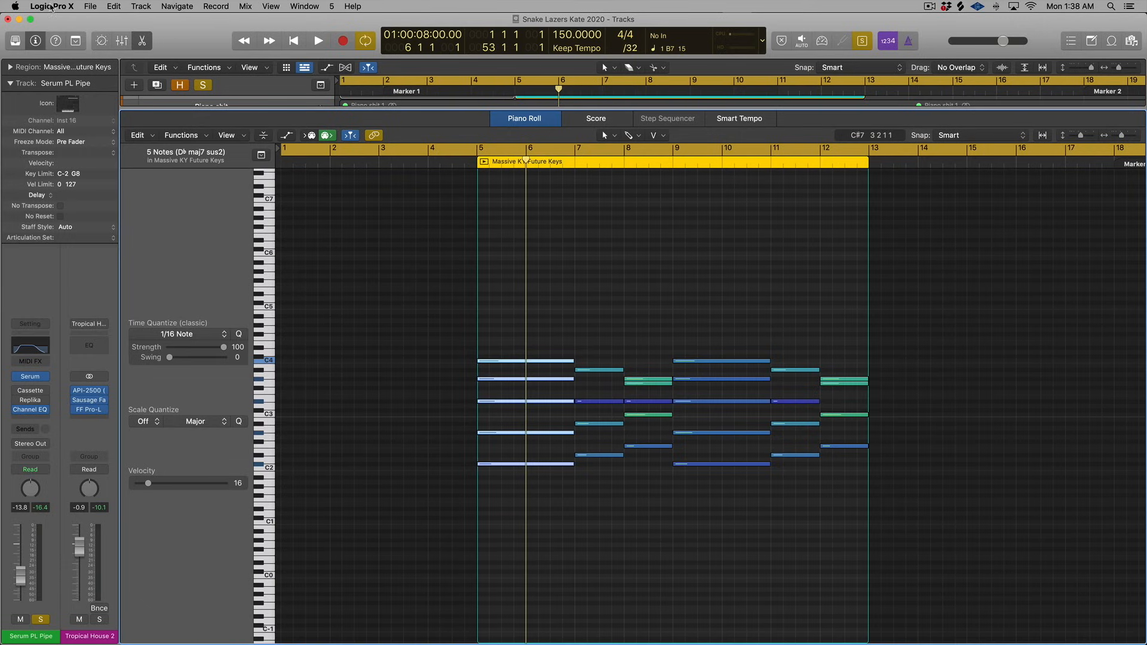
click(50, 7)
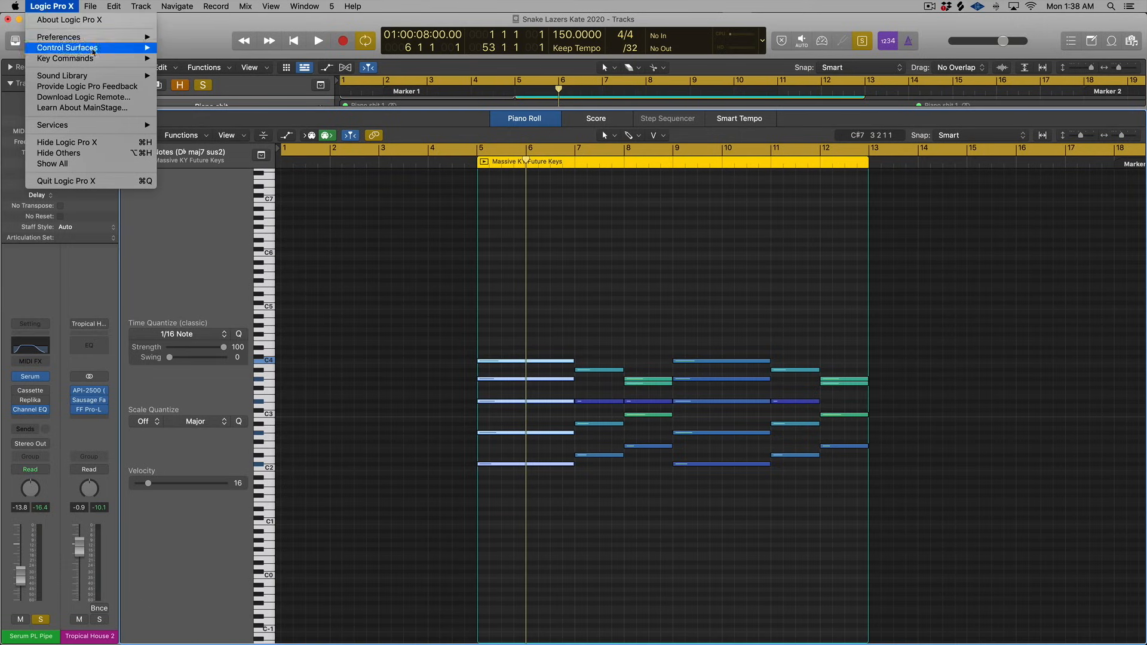
mouse_move(89, 6)
mouse_move(157, 172)
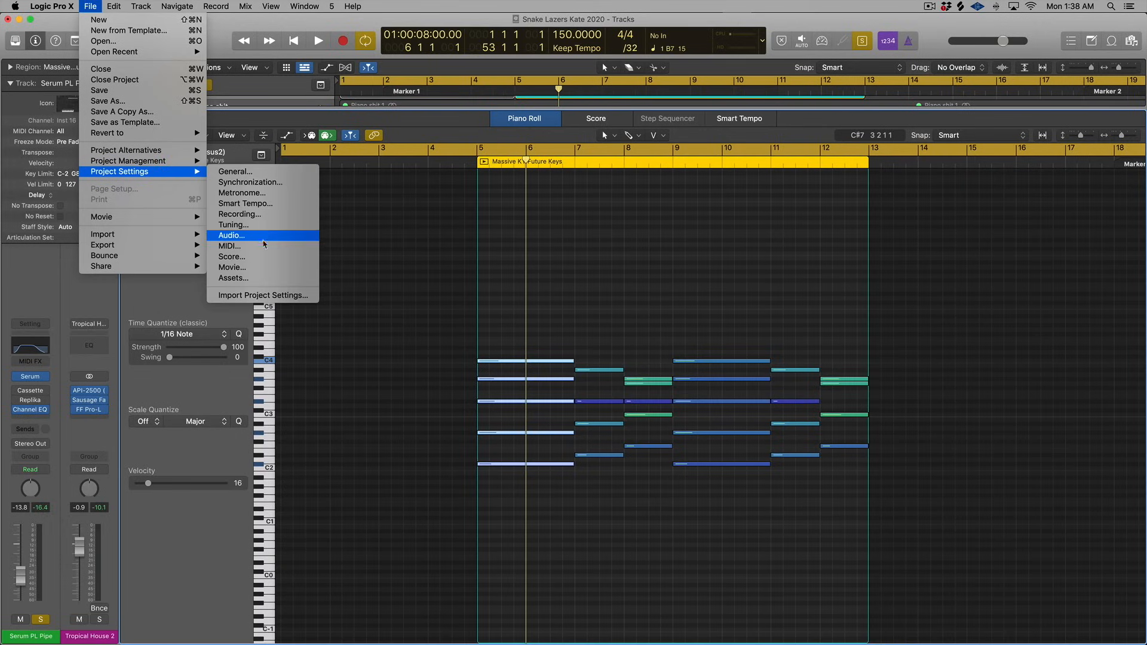
click(267, 245)
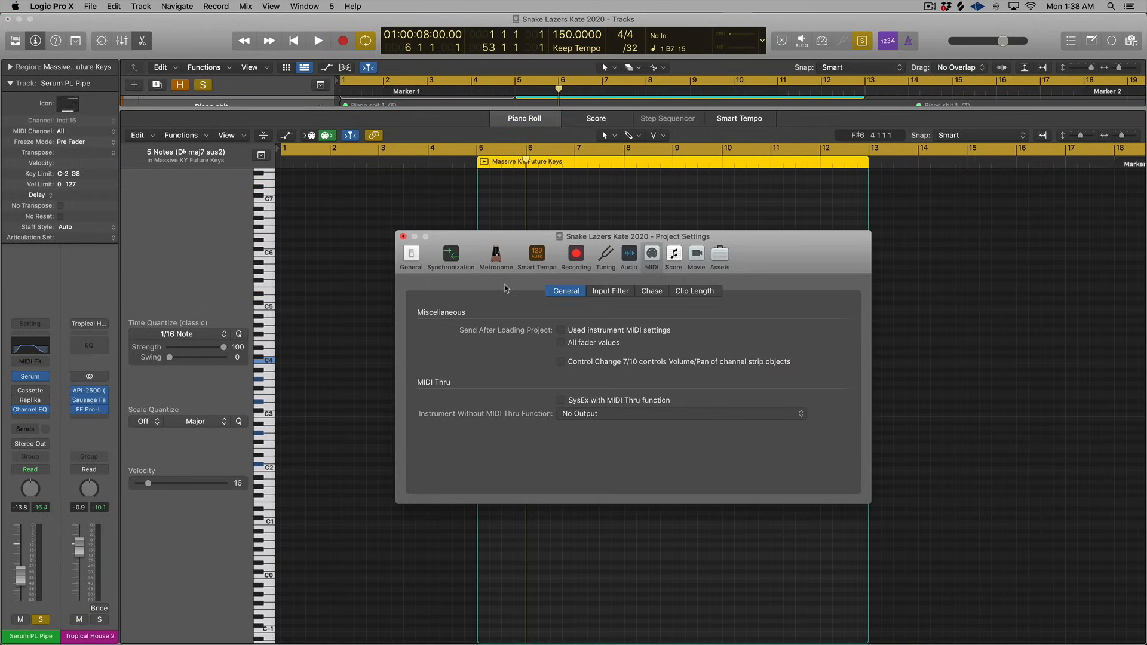
click(652, 291)
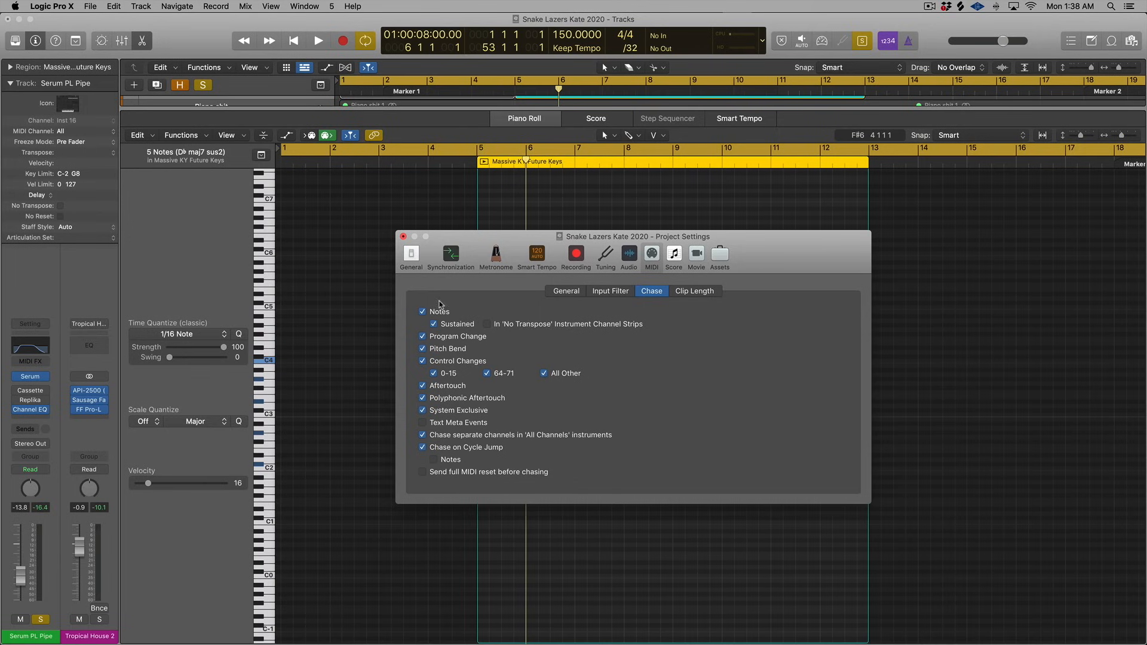
click(403, 236)
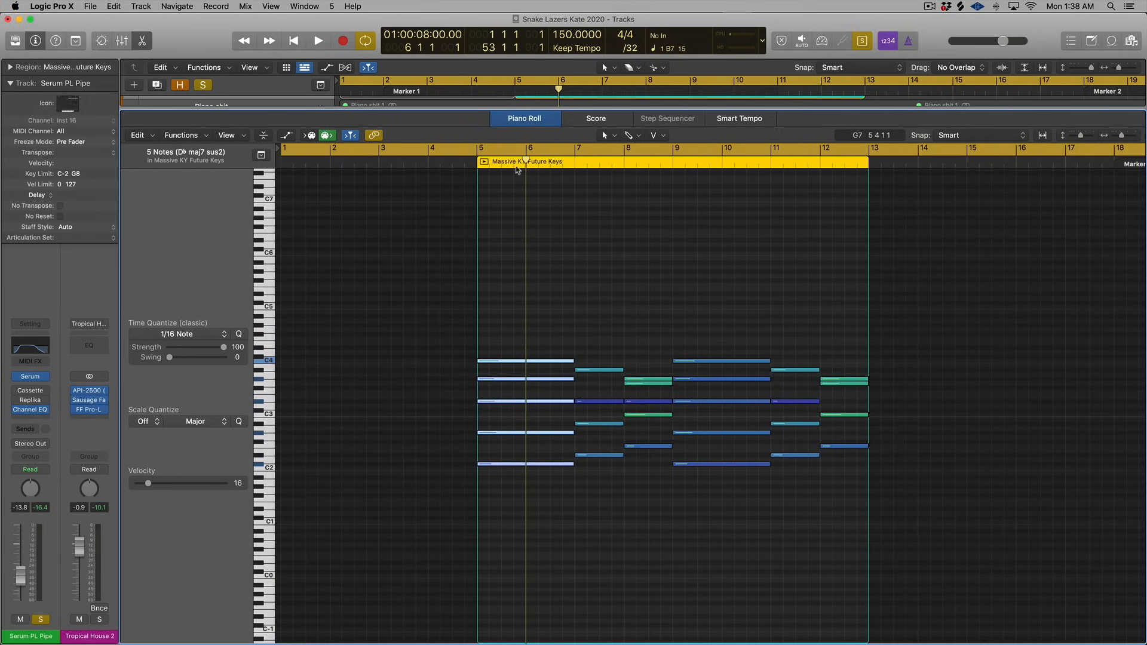
- Return to the full track arrangement and play the Serum PL Pipe region from bar 6, midway through its first chord
key(x)
scroll(531, 157, up, 2)
key(x)
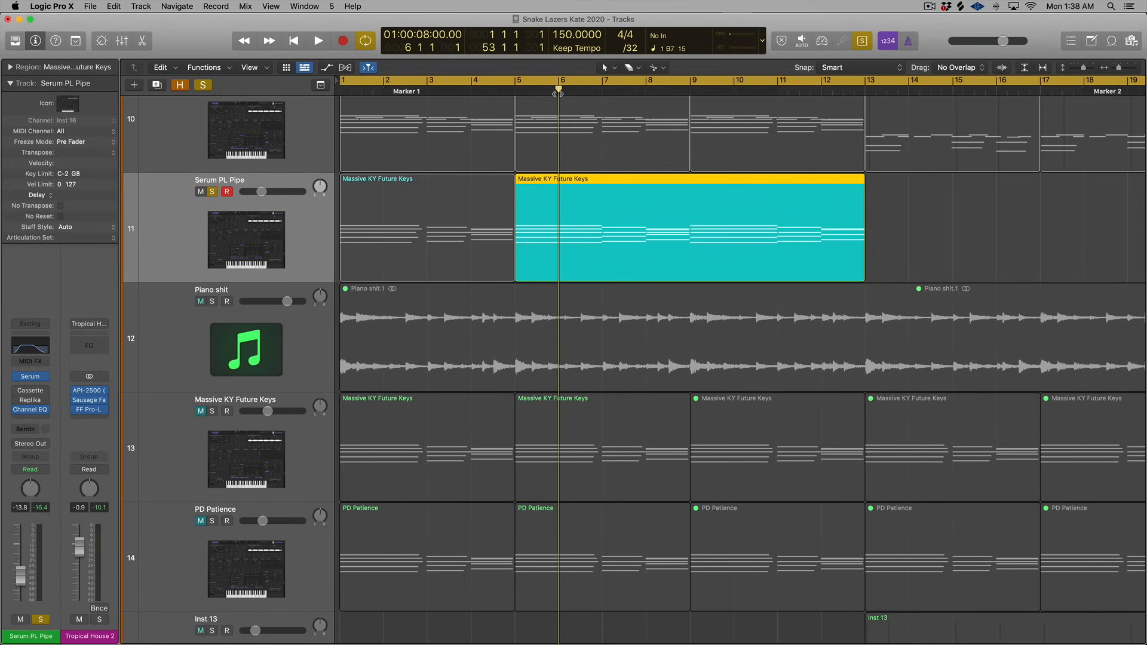
key(space)
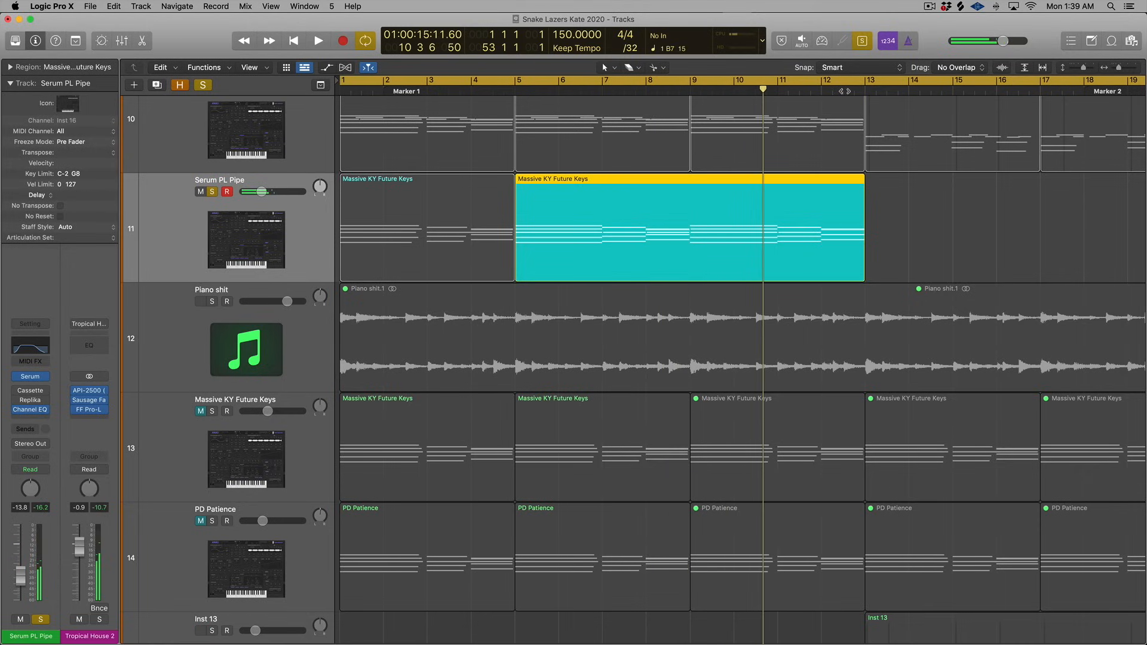
click(615, 89)
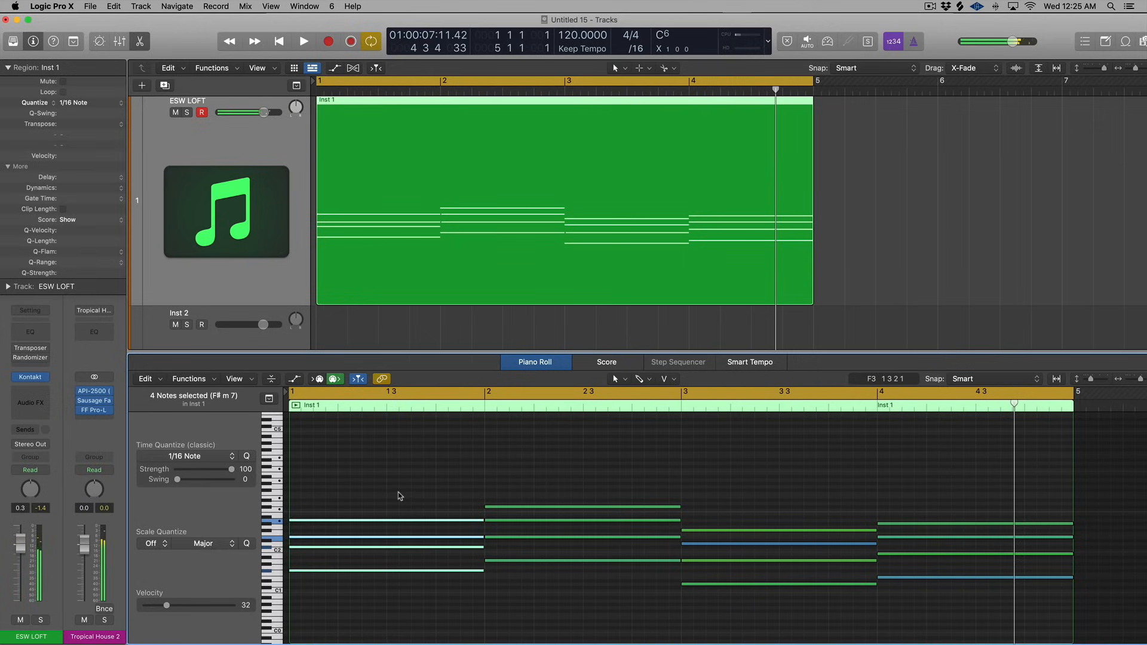
- Select all the region's notes, reveal the region's additional parameters and try changing Q-Flam for the whole region, undoing the change
drag(405, 454, 1015, 634)
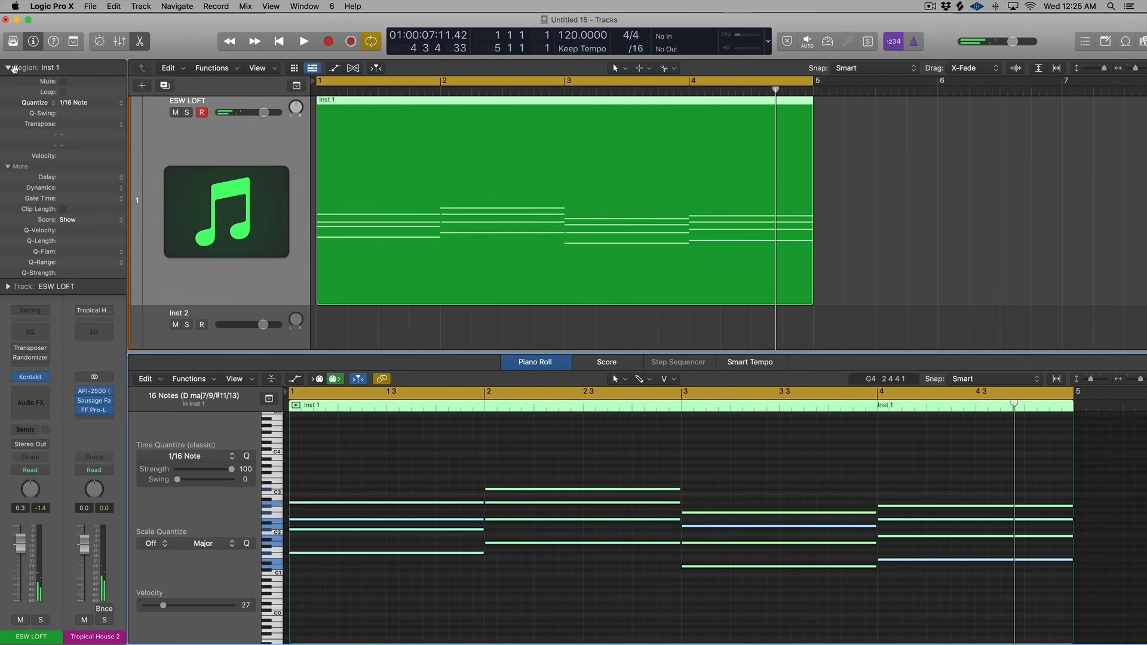
click(8, 166)
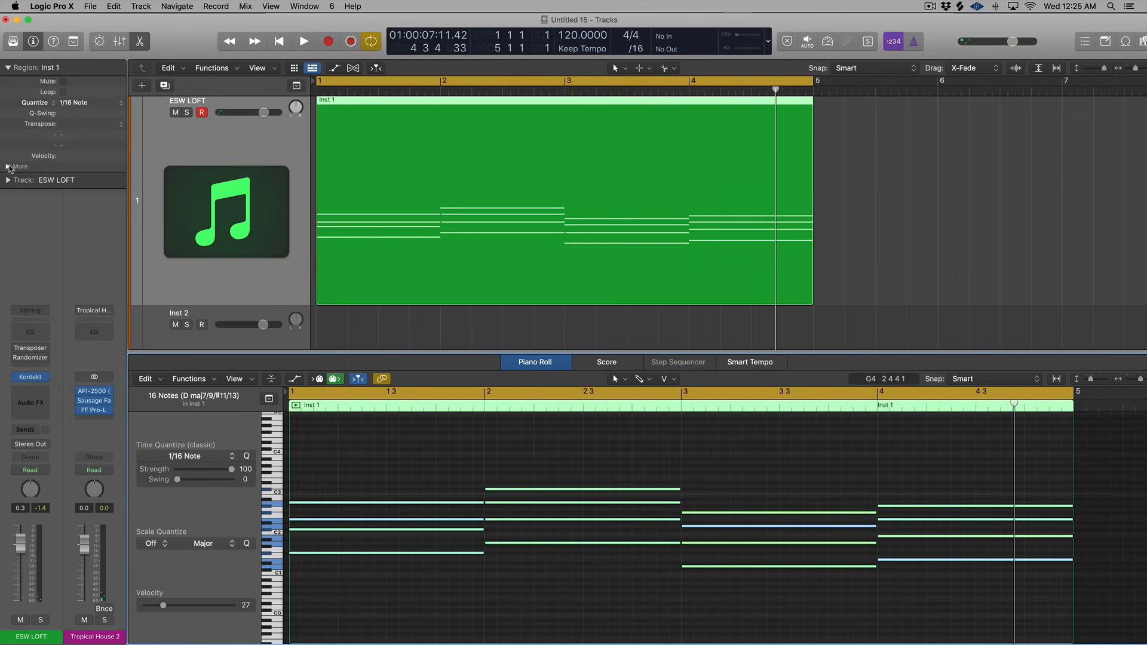
click(8, 166)
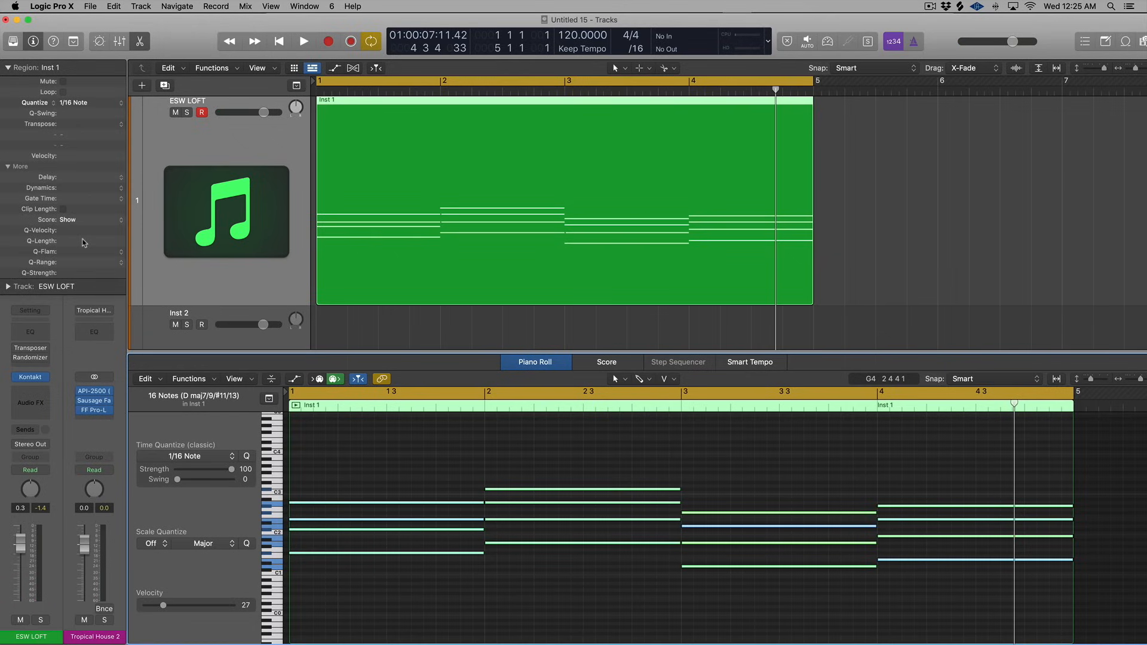
drag(86, 258, 93, 140)
key(super+z)
- Split the four-bar Inst 1 region at bars 2, 3 and 4 into one region per chord
click(827, 275)
click(633, 157)
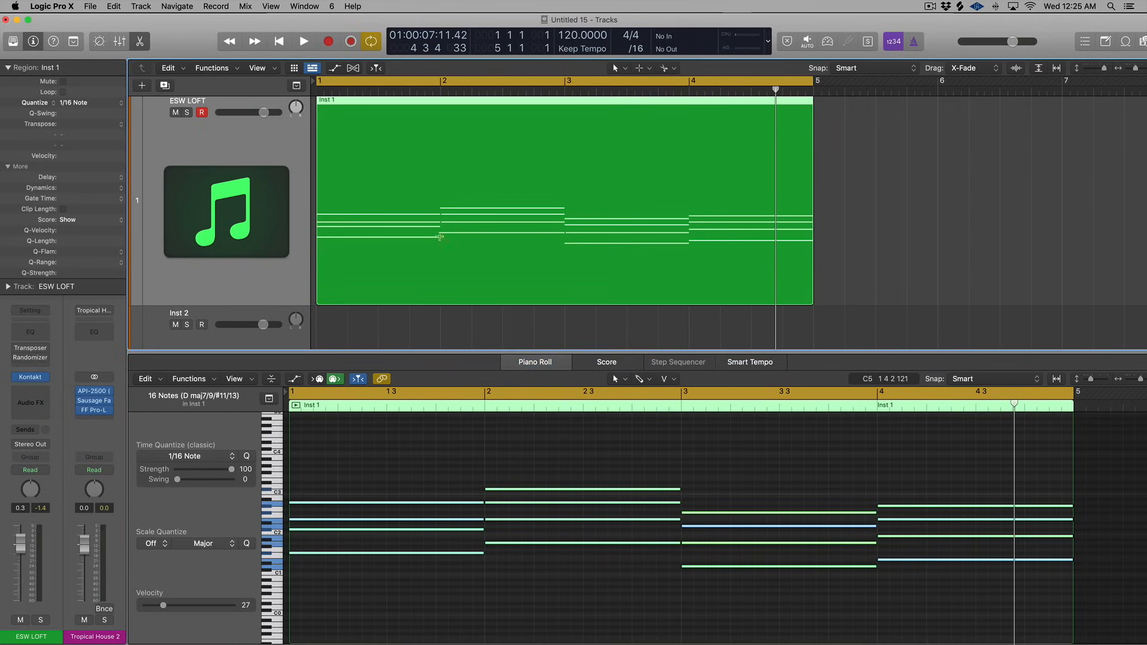
drag(459, 215, 442, 227)
- Select the split chord regions one at a time and adjust the Q-Flam ticks individually to stagger their notes
click(364, 190)
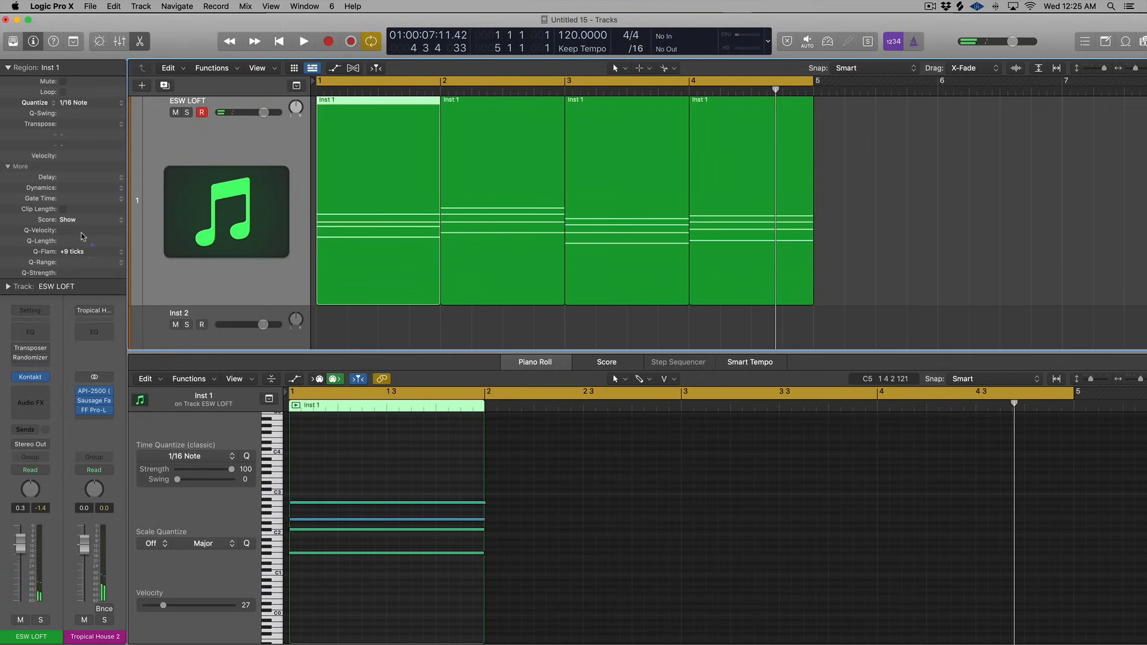
click(443, 149)
drag(77, 251, 85, 200)
click(617, 167)
click(751, 236)
click(721, 133)
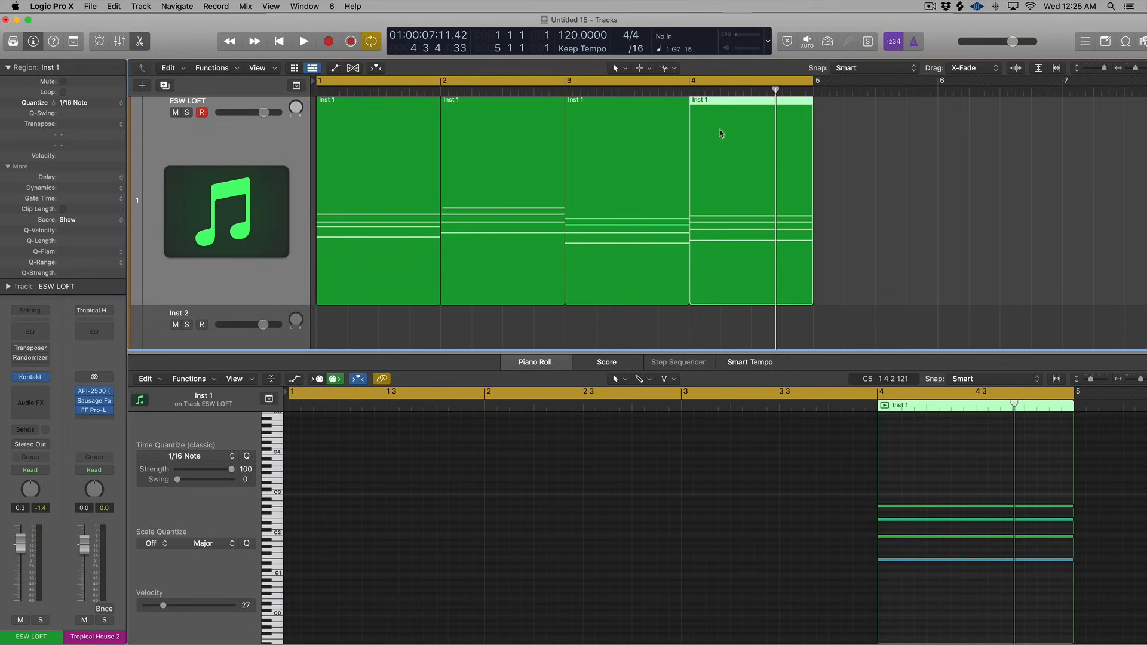
drag(71, 249, 92, 183)
- Select all four chord regions and play them back to hear the Q-Flam settings
drag(875, 148, 385, 166)
scroll(787, 520, down, 2)
key(space)
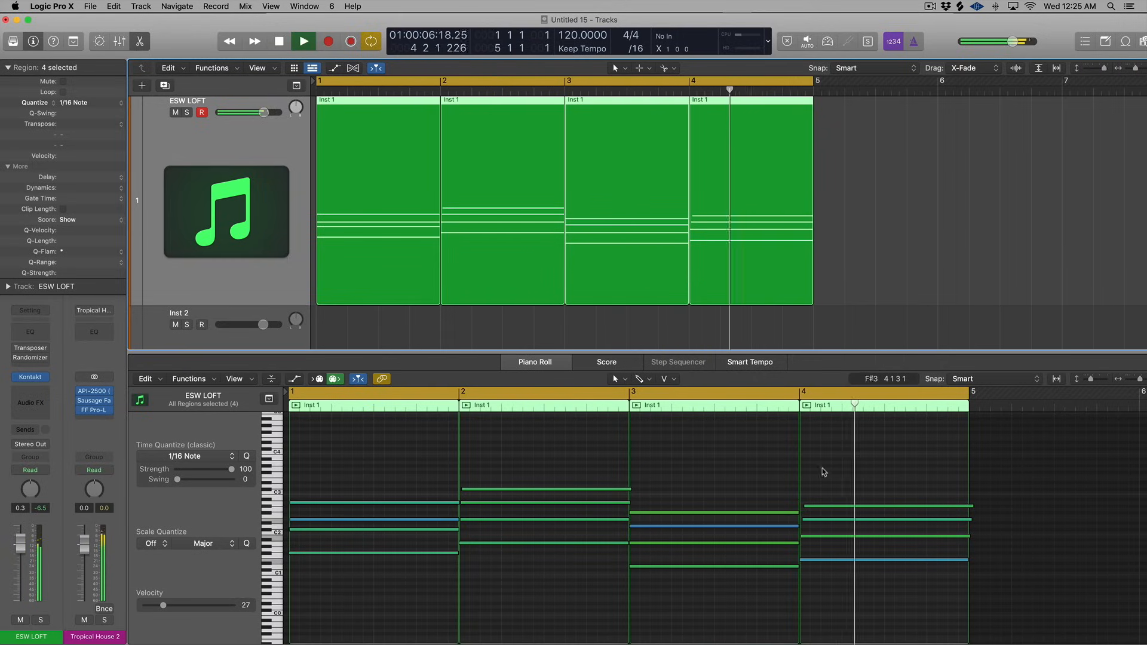
key(space)
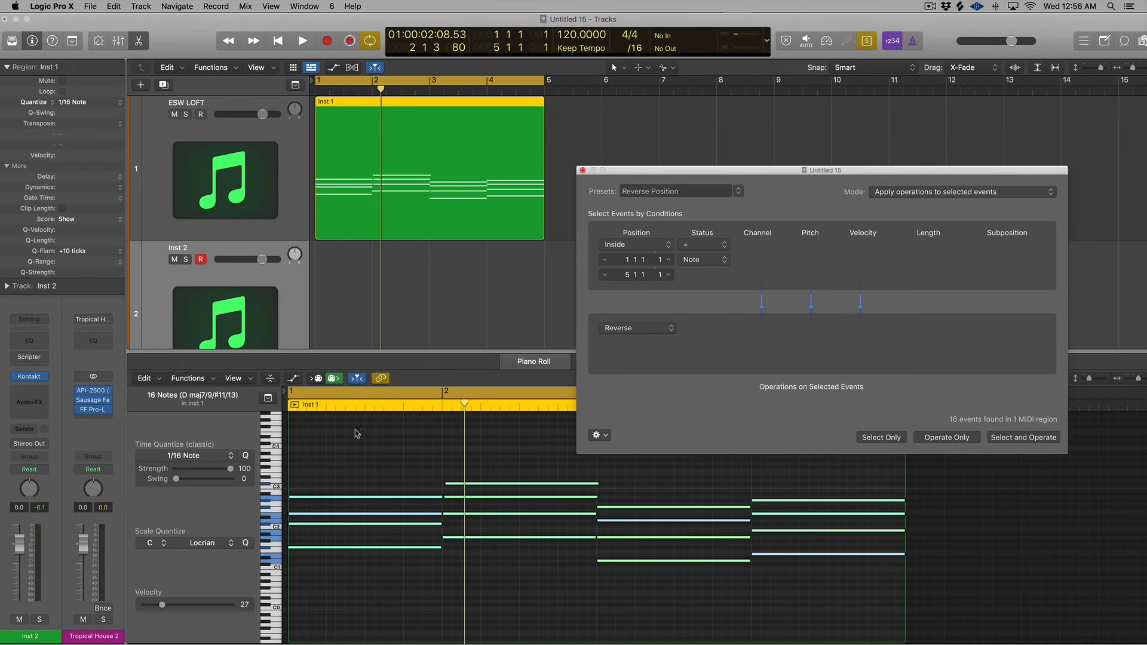
- Show the Piano Roll's list of MIDI Transform presets and move the open transform window aside
click(219, 383)
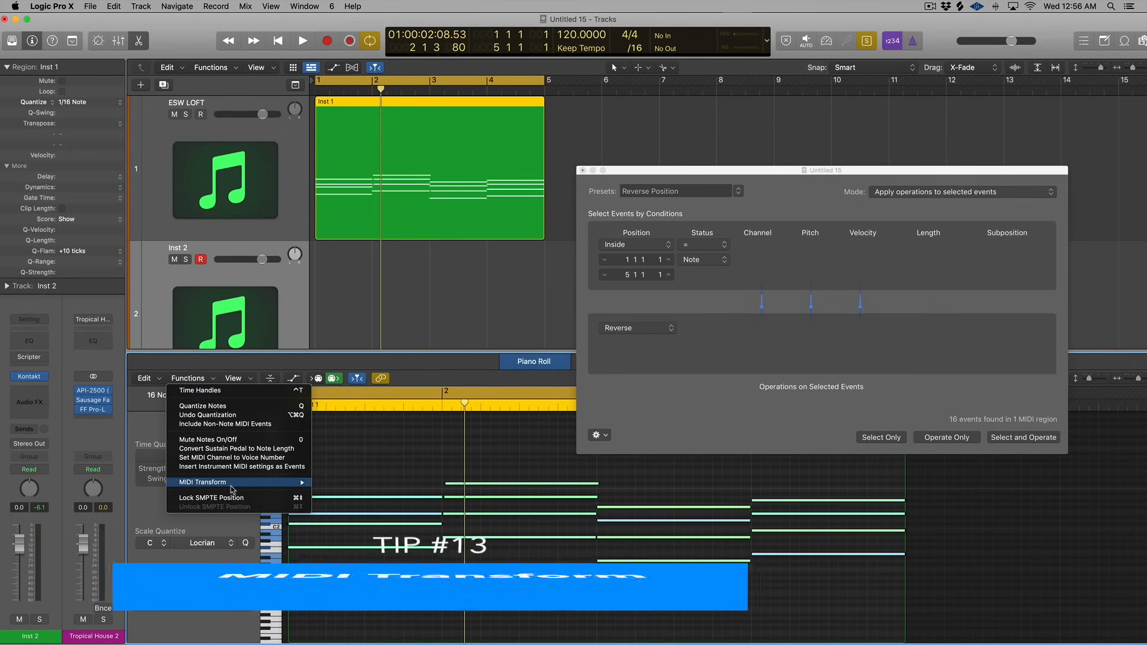
mouse_move(232, 488)
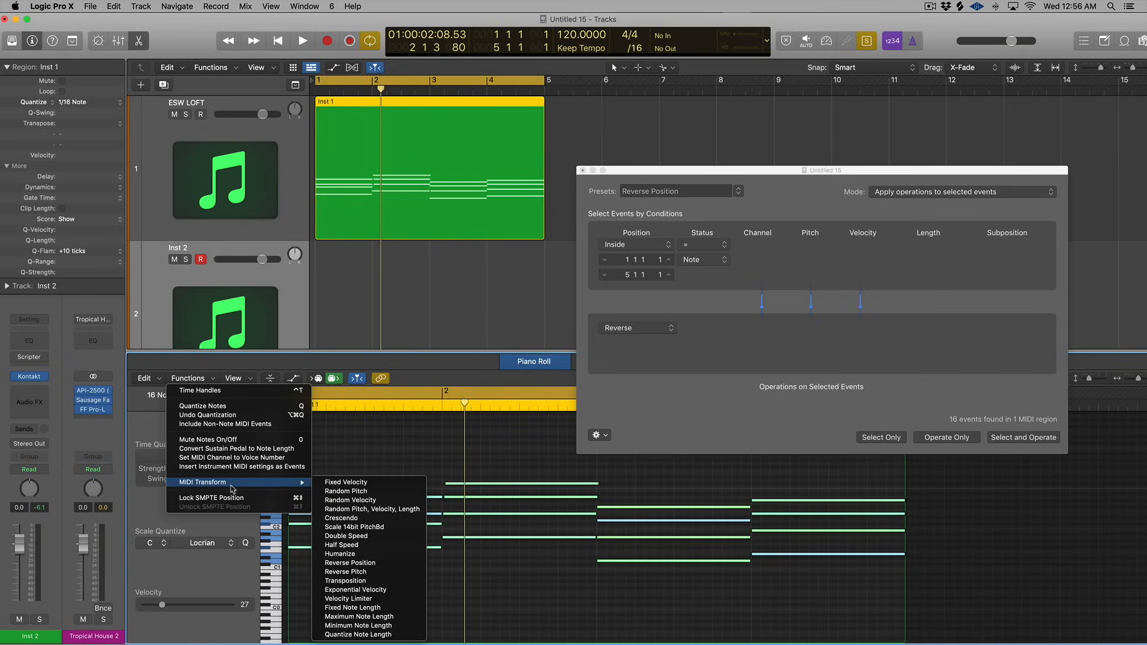
drag(634, 170, 724, 141)
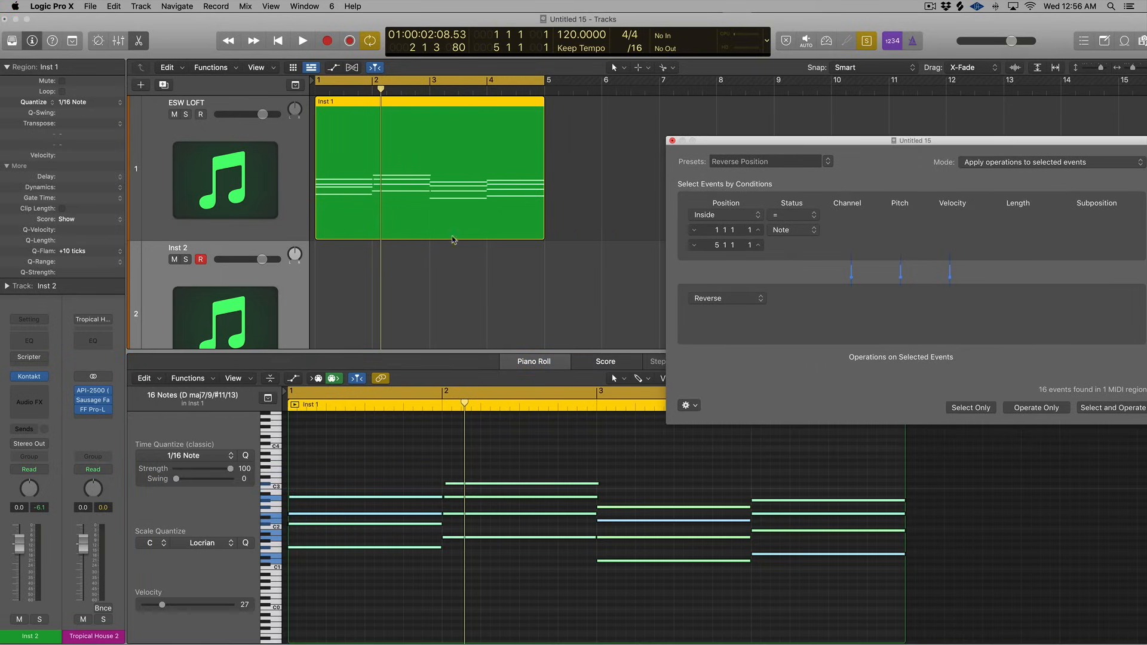
- Select the Inst 1 region on the ESW LOFT track and play its chord progression in the original order
click(379, 137)
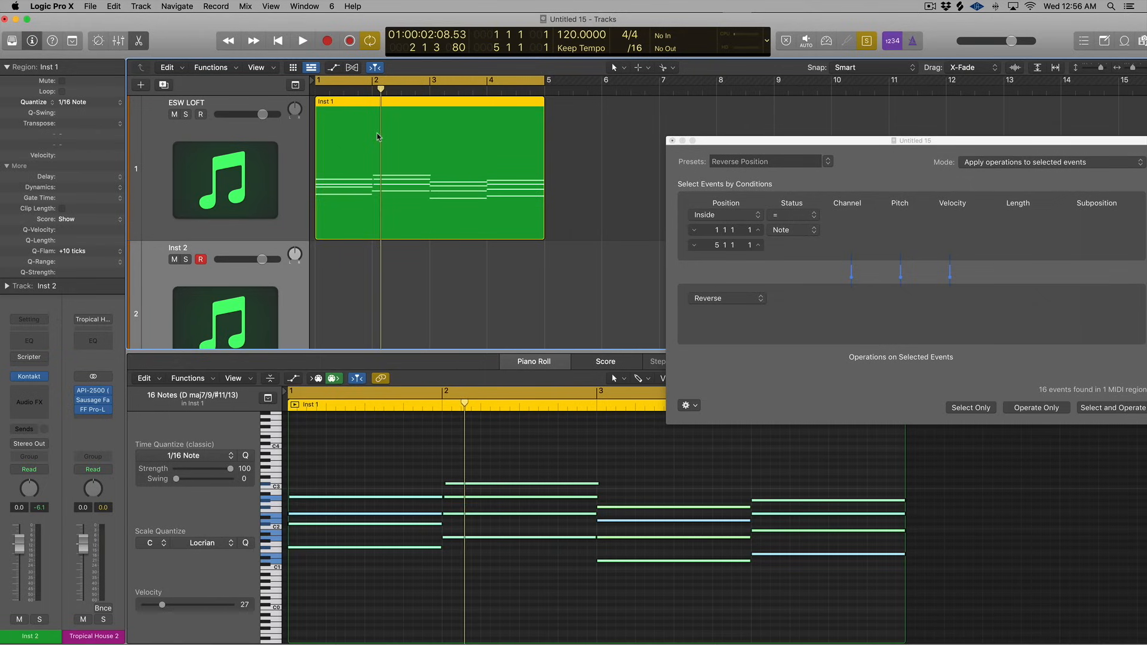
key(space)
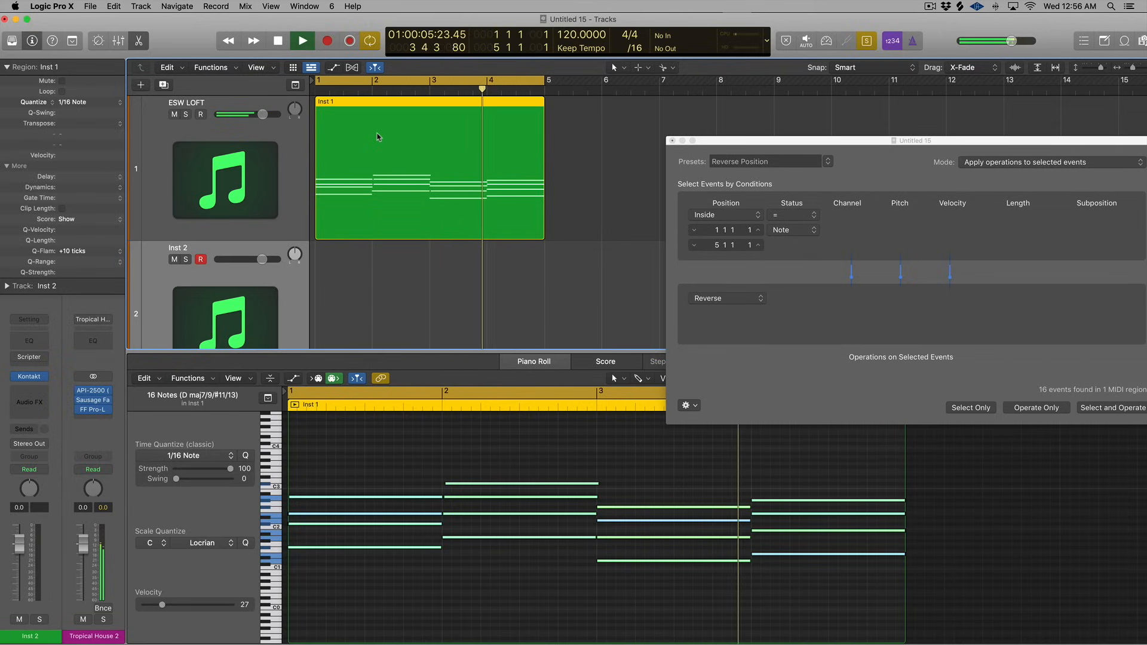
key(space)
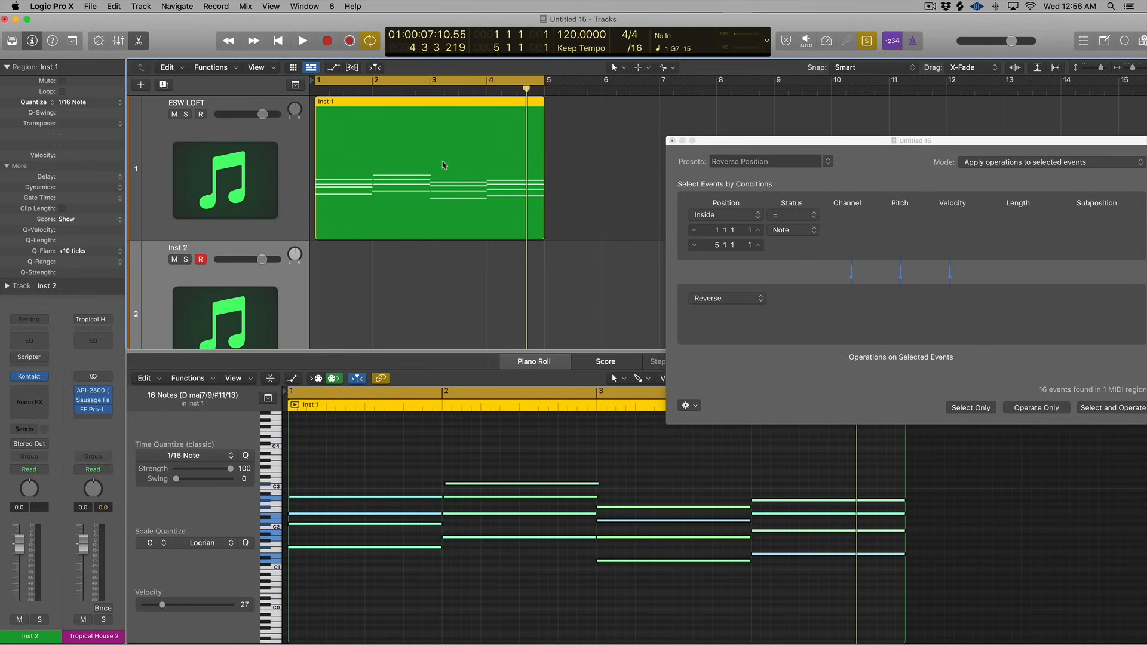
- Copy the Inst 1 region to bar 5 and apply the Reverse Position MIDI Transform to the notes in the region at bar 1
drag(440, 167, 635, 153)
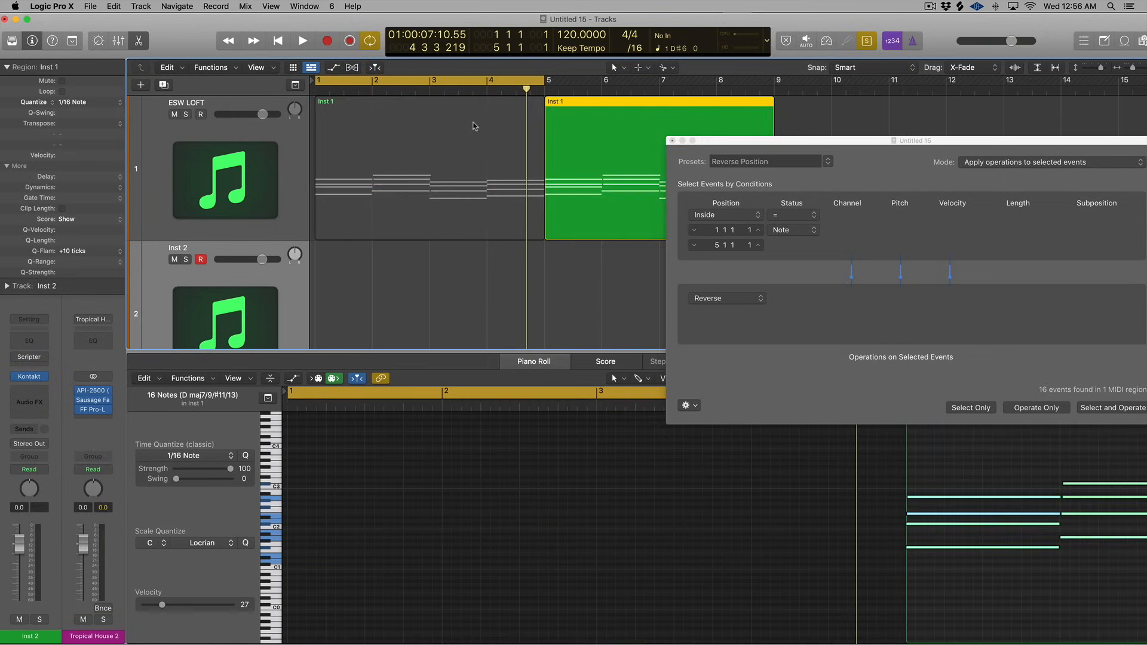
click(402, 137)
click(391, 440)
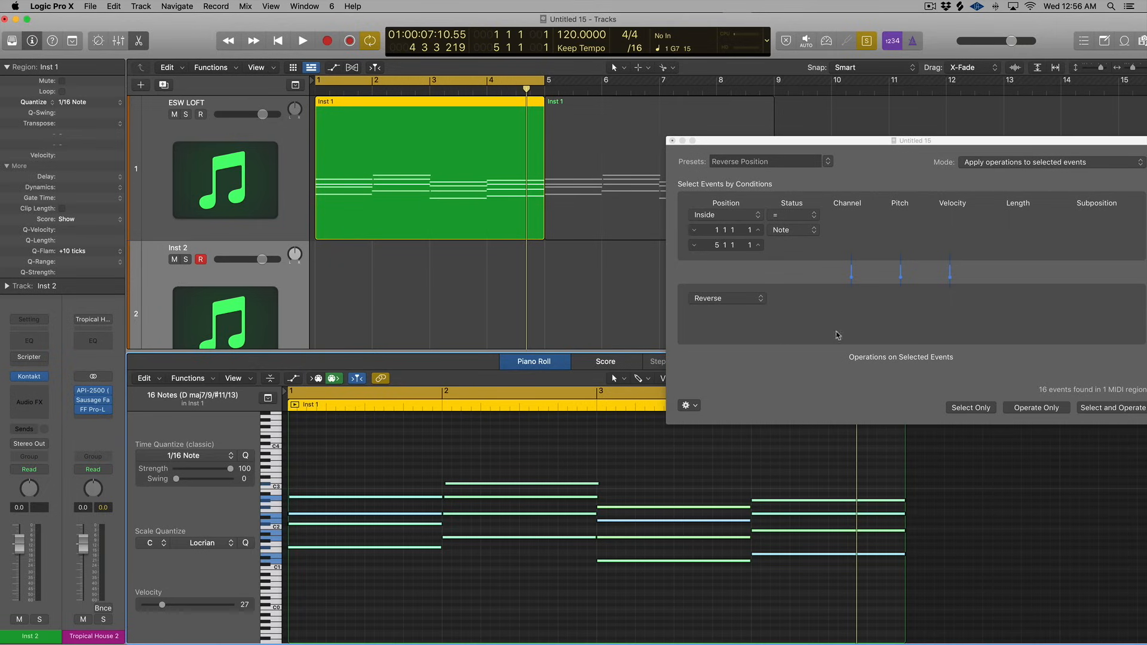
click(203, 376)
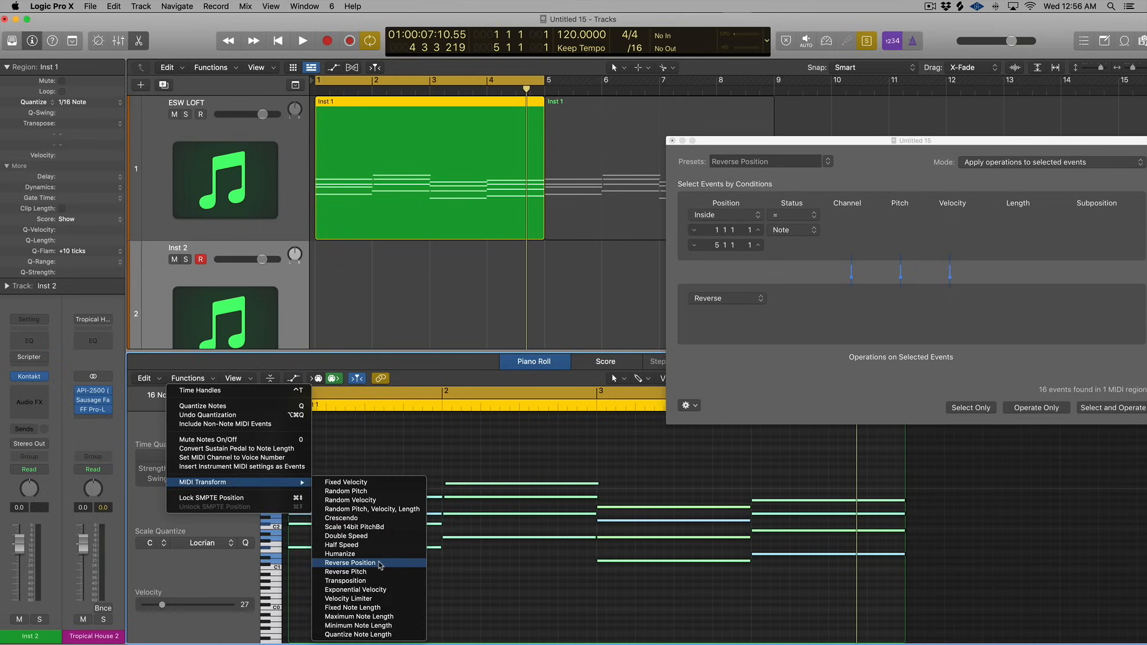
drag(851, 142, 794, 139)
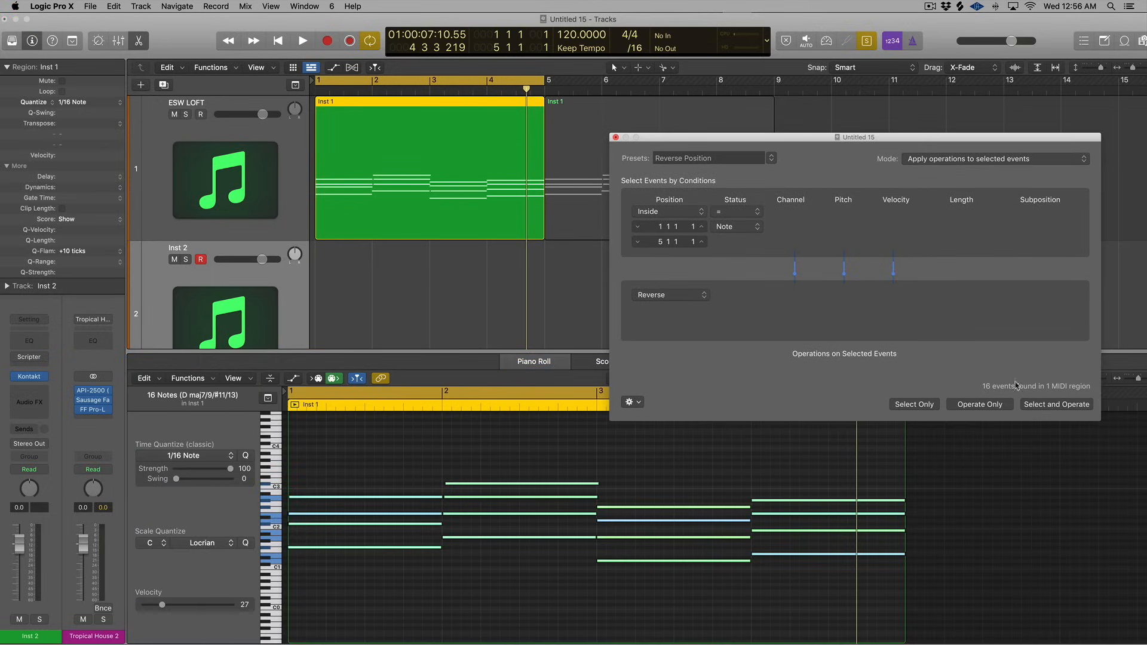
click(1049, 405)
- Play the transformed region at bar 1 to hear the reversed chord order, and close the MIDI Transform window
click(390, 266)
click(414, 128)
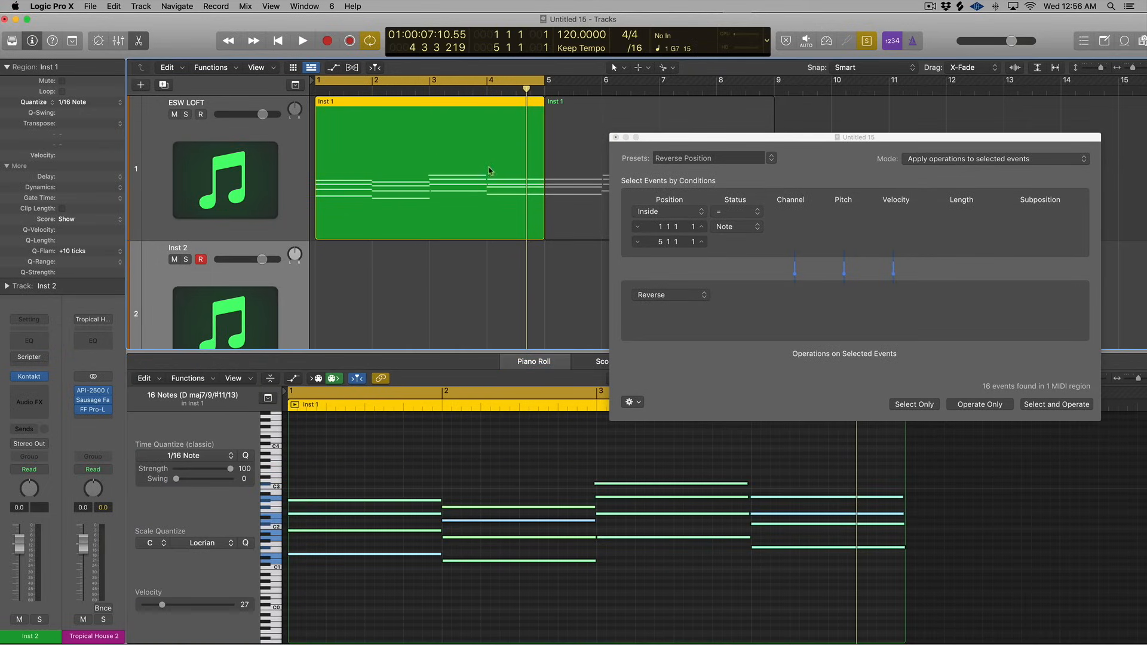
key(space)
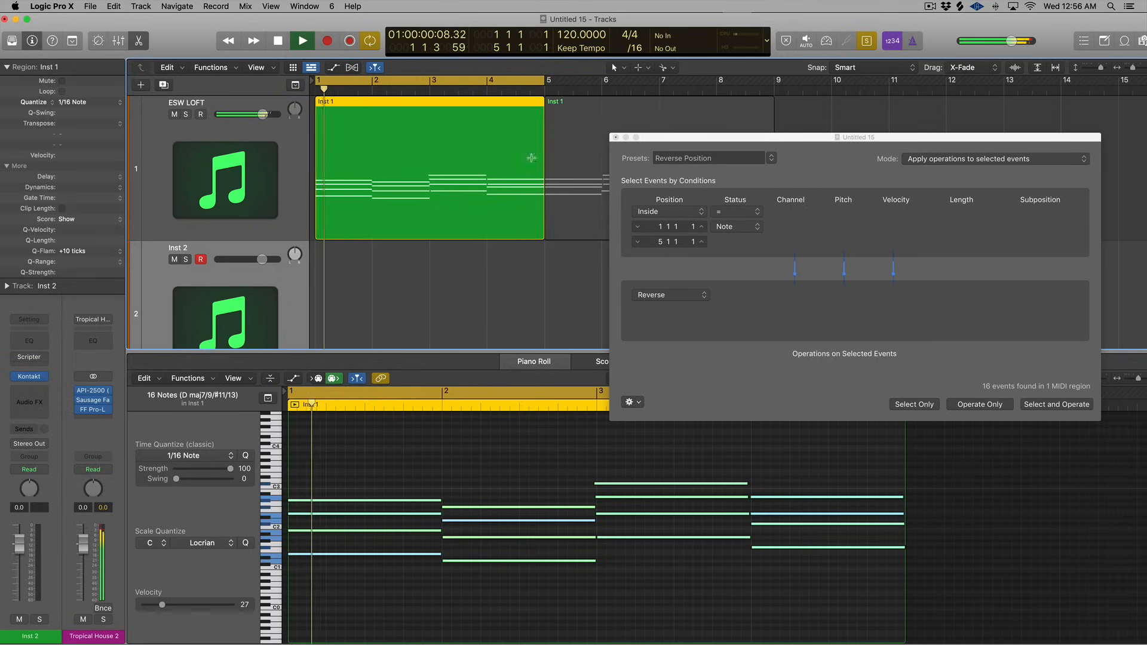
click(616, 138)
key(space)
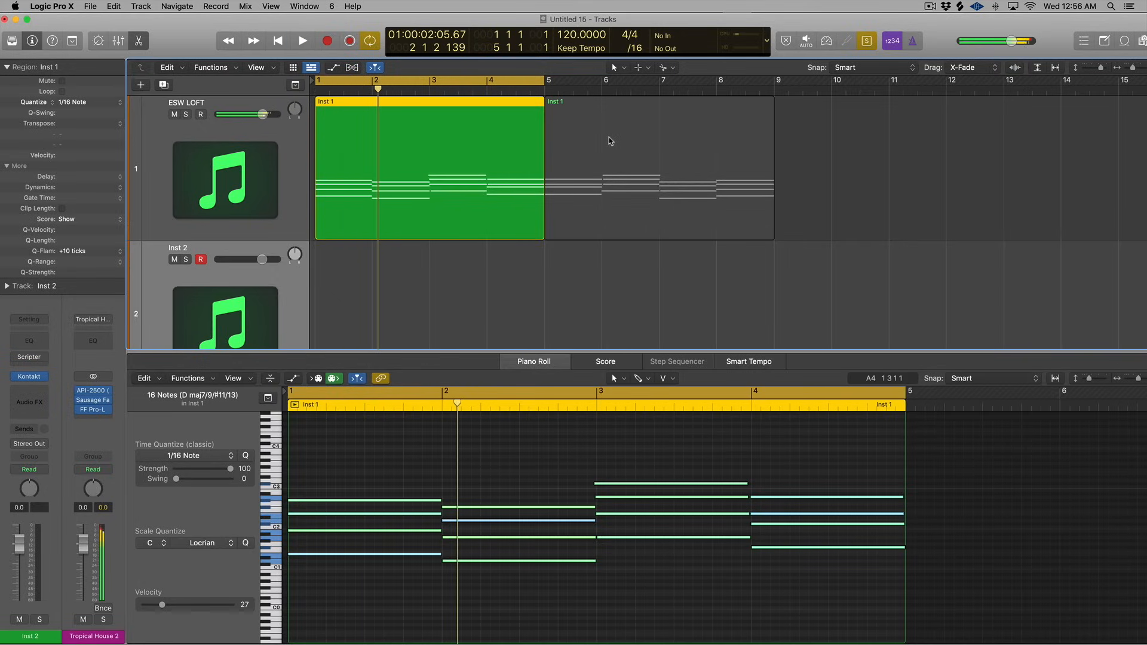
- Bounce the transformed Inst 1 region in place as audio and turn on Reverse for the bounced region
key(/)
key(Return)
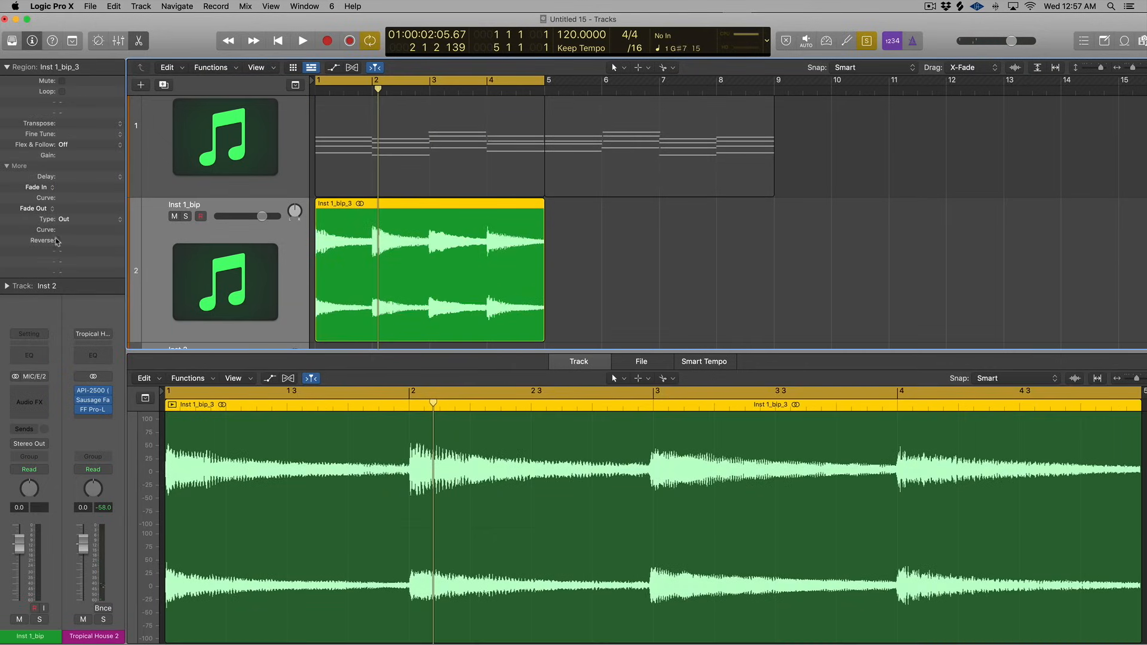
click(62, 240)
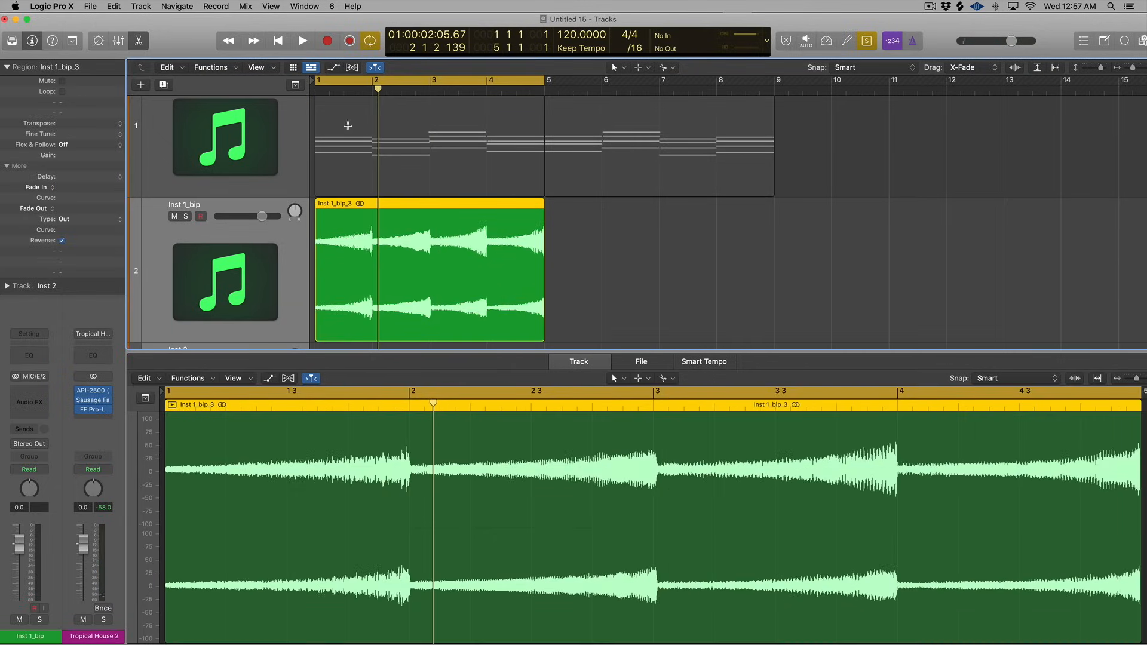
- Replace the transformed MIDI region at bar 1 with its unaltered copy and select the reversed audio region below it
click(348, 126)
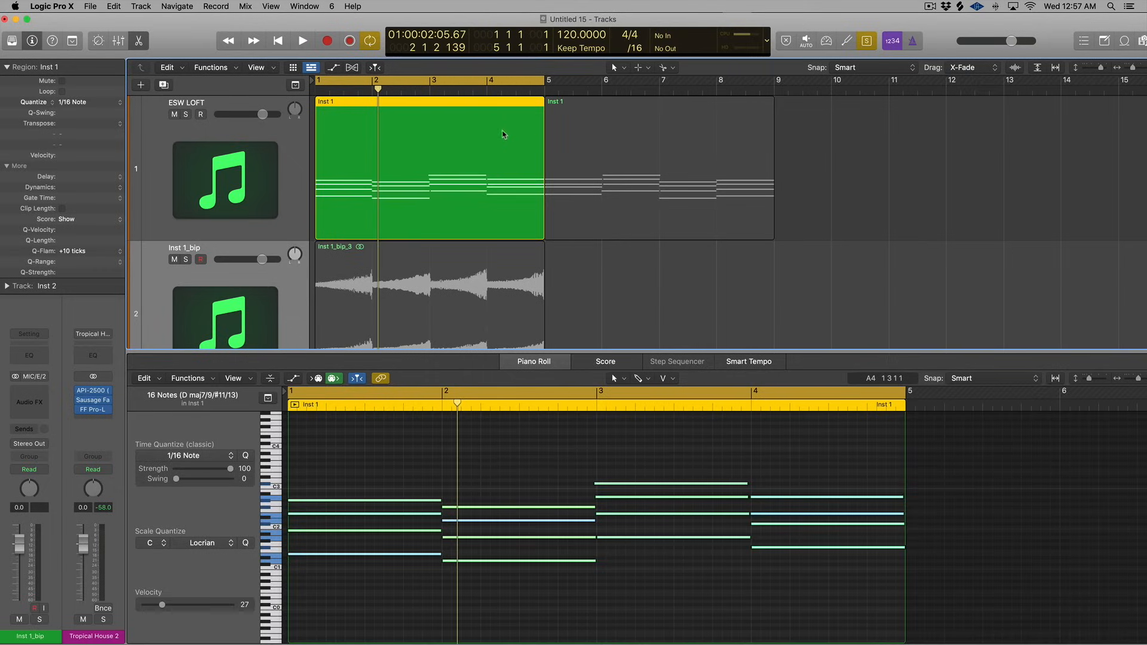
key(Delete)
drag(635, 236, 405, 242)
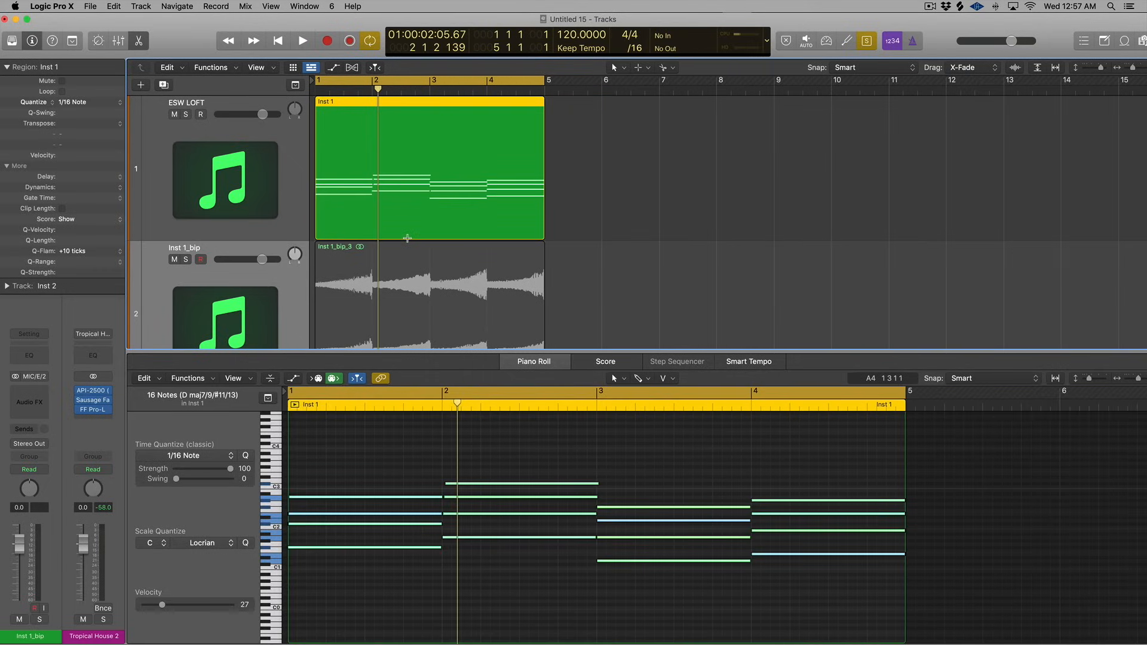
click(417, 261)
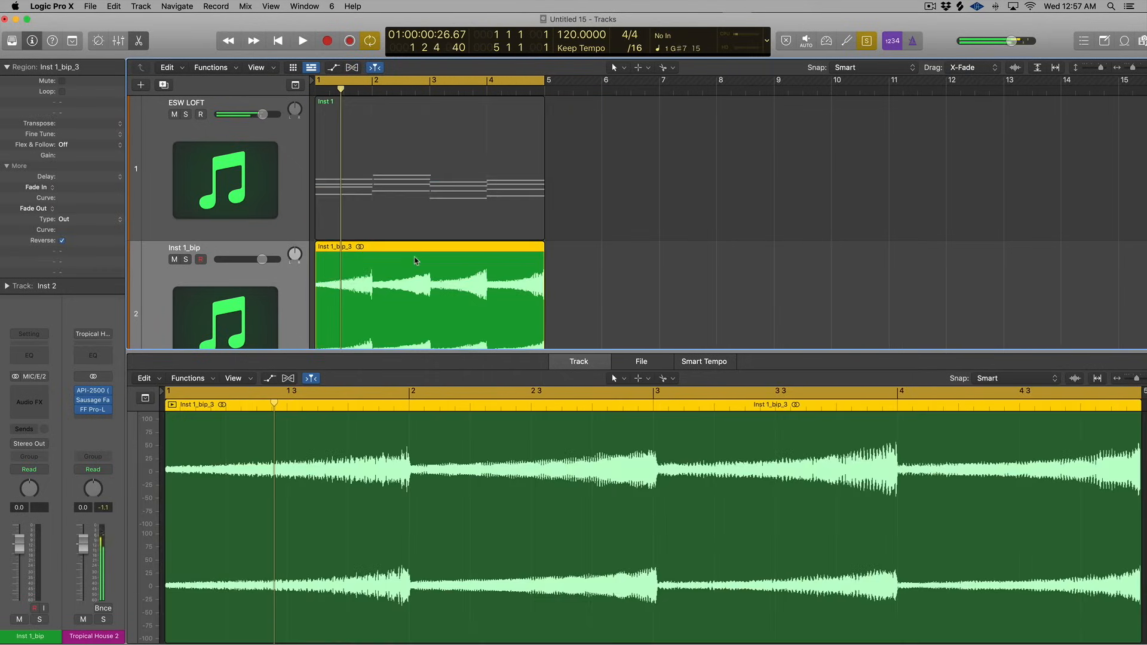
- Play the Inst 1 chords together with the reversed audio region and lower the ESW LOFT track's volume
key(space)
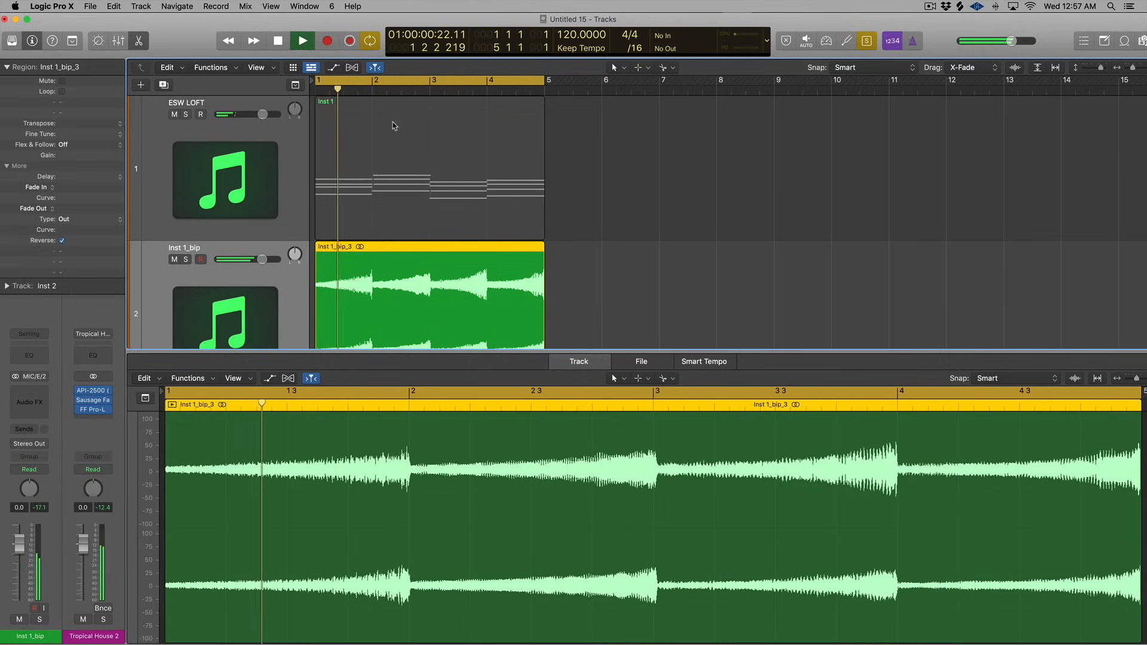
shift+click(391, 143)
drag(263, 114, 243, 114)
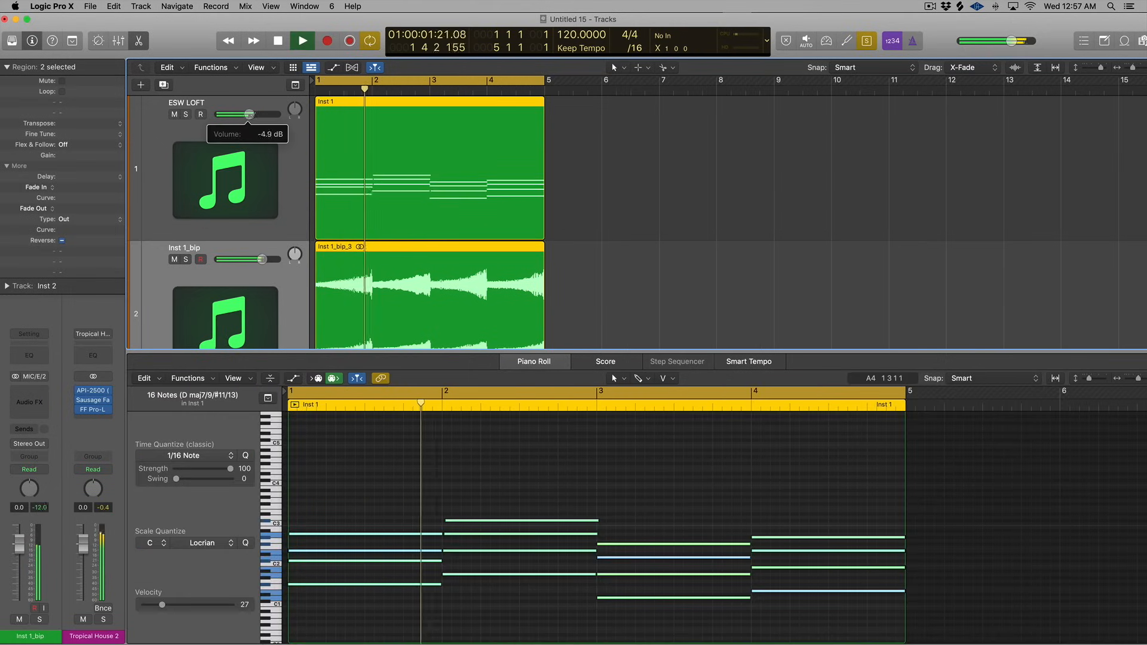
key(x)
key(x)
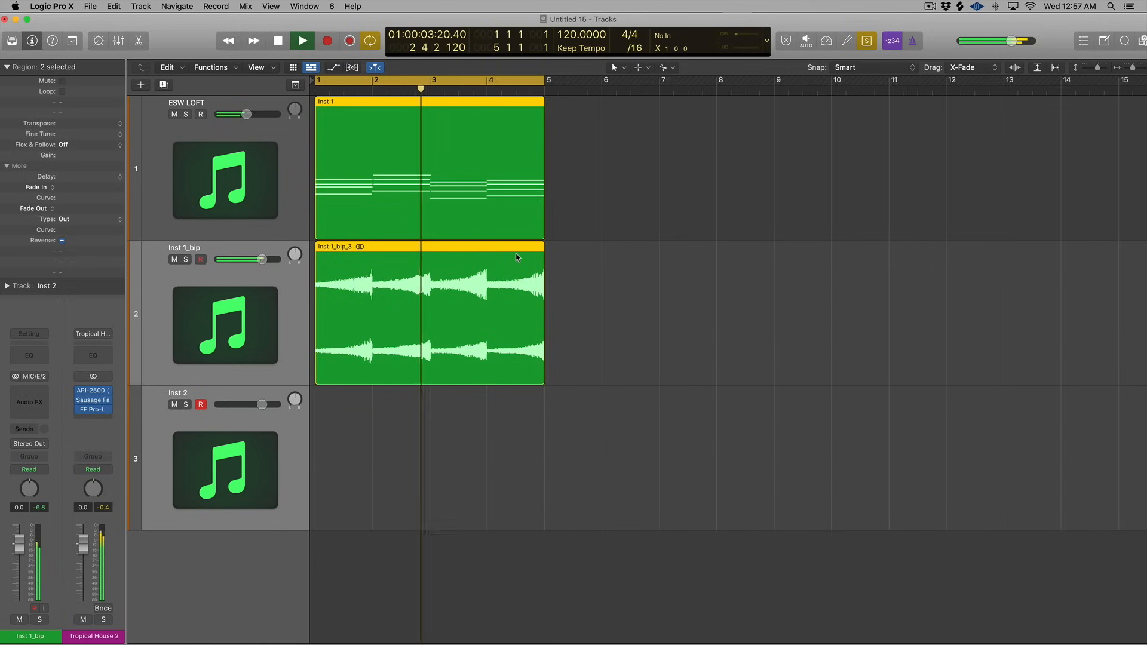
key(super+Right)
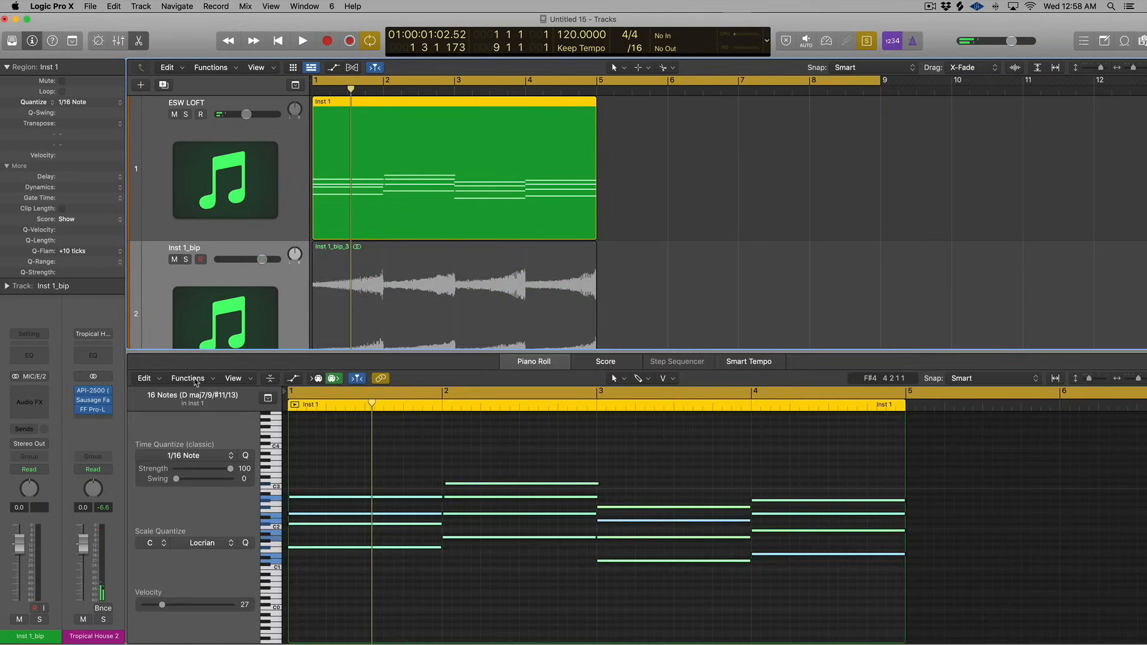
click(187, 378)
mouse_move(224, 484)
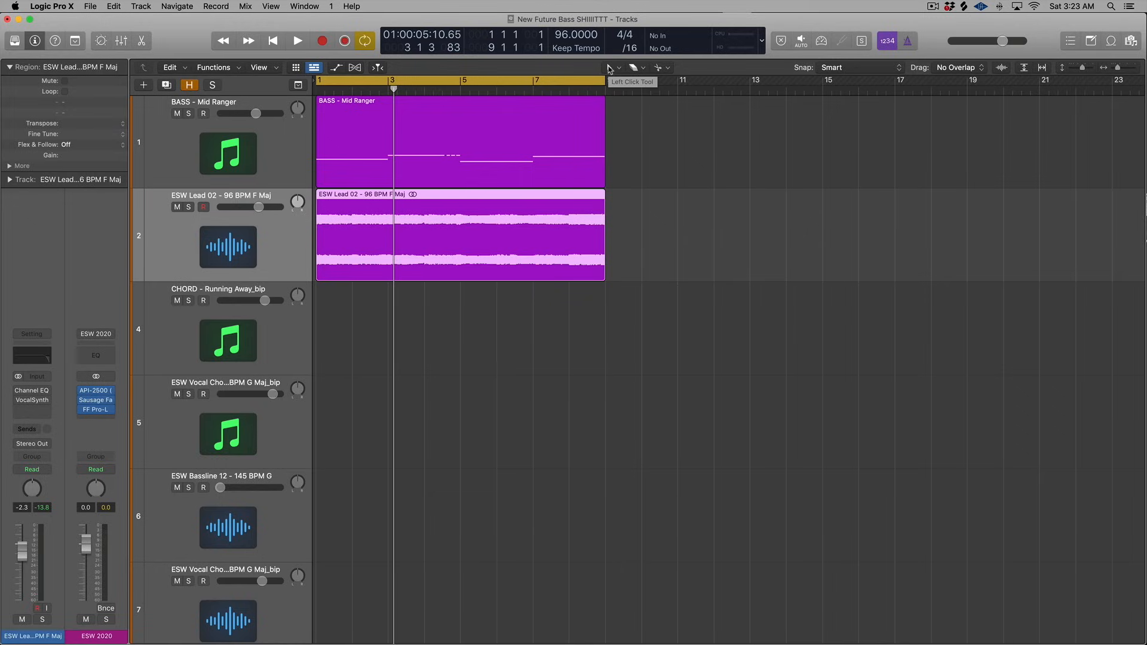
- Examine the tool choices available for each of the three mouse tool assignments in the Tracks area
click(559, 124)
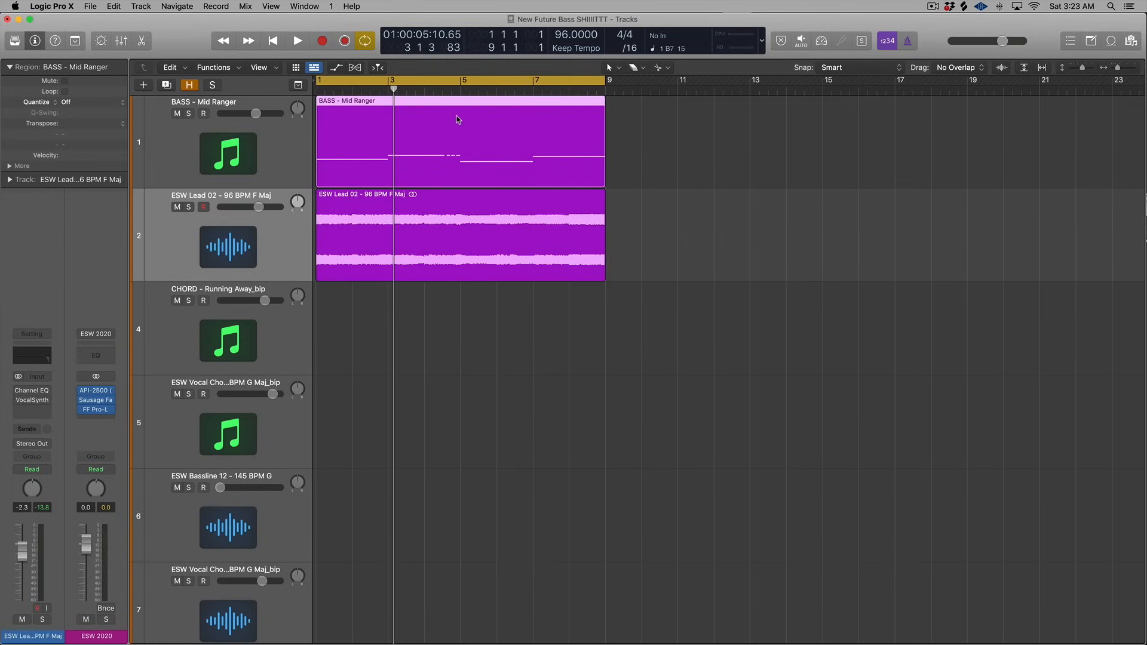
click(608, 70)
click(793, 142)
click(610, 69)
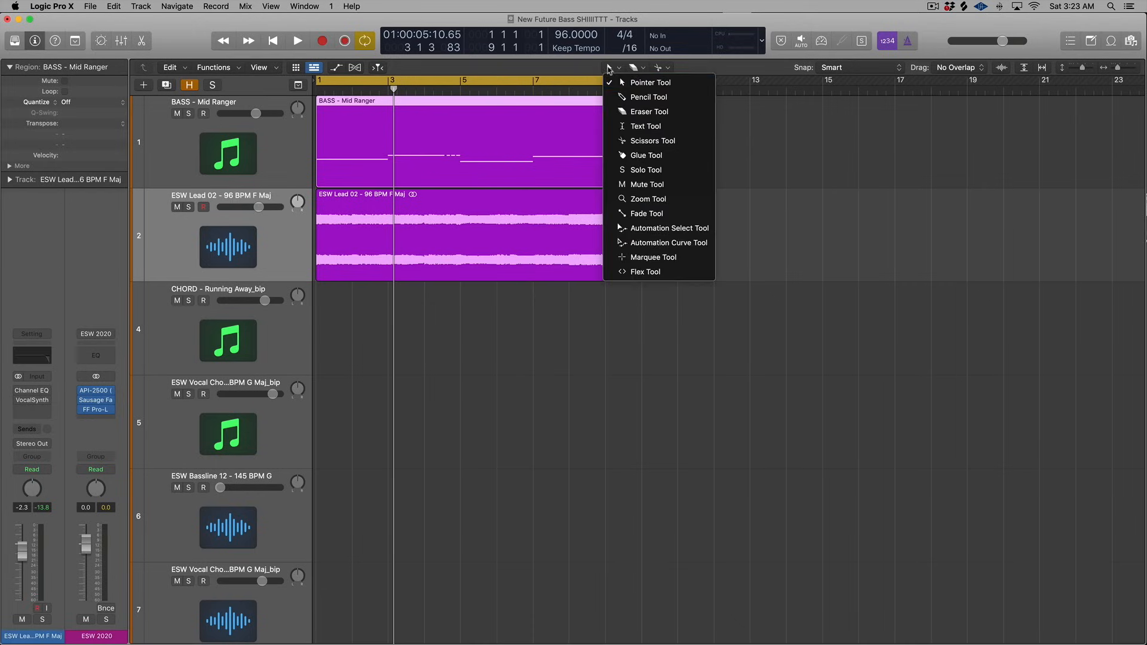
click(623, 88)
click(622, 70)
click(634, 70)
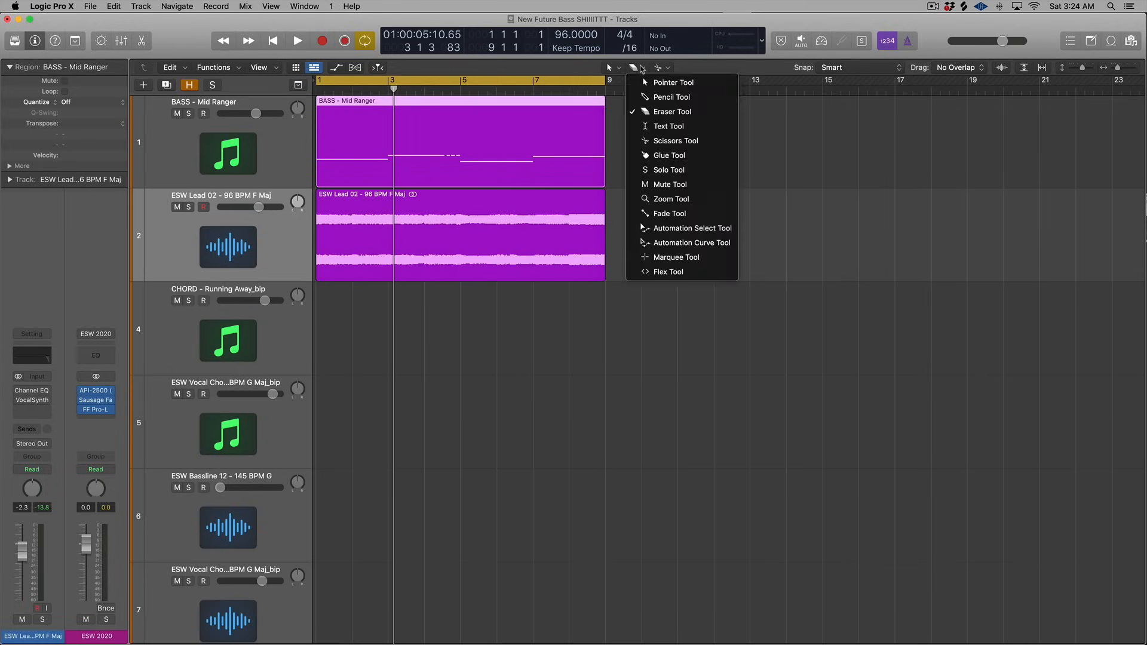
click(635, 68)
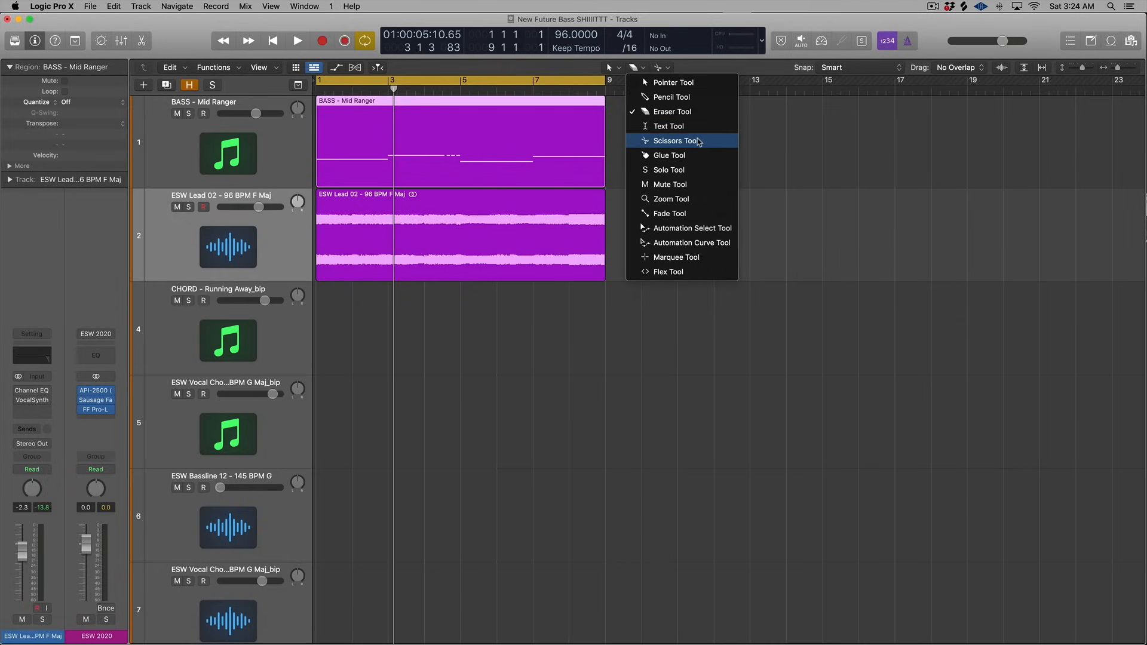
click(861, 174)
click(658, 67)
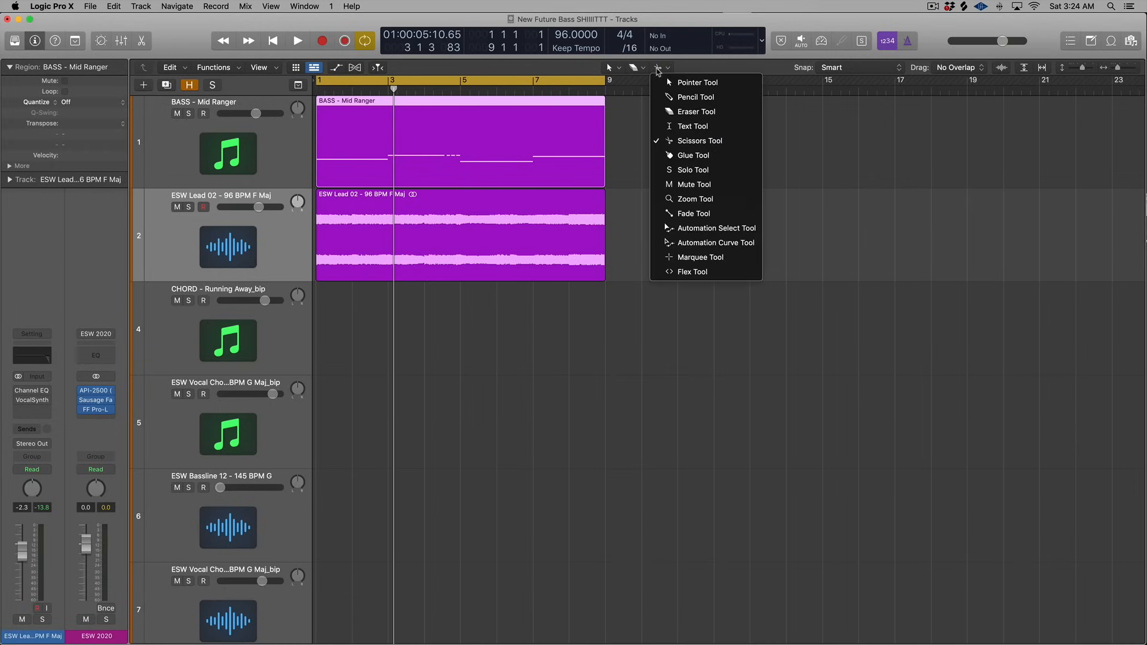
click(852, 117)
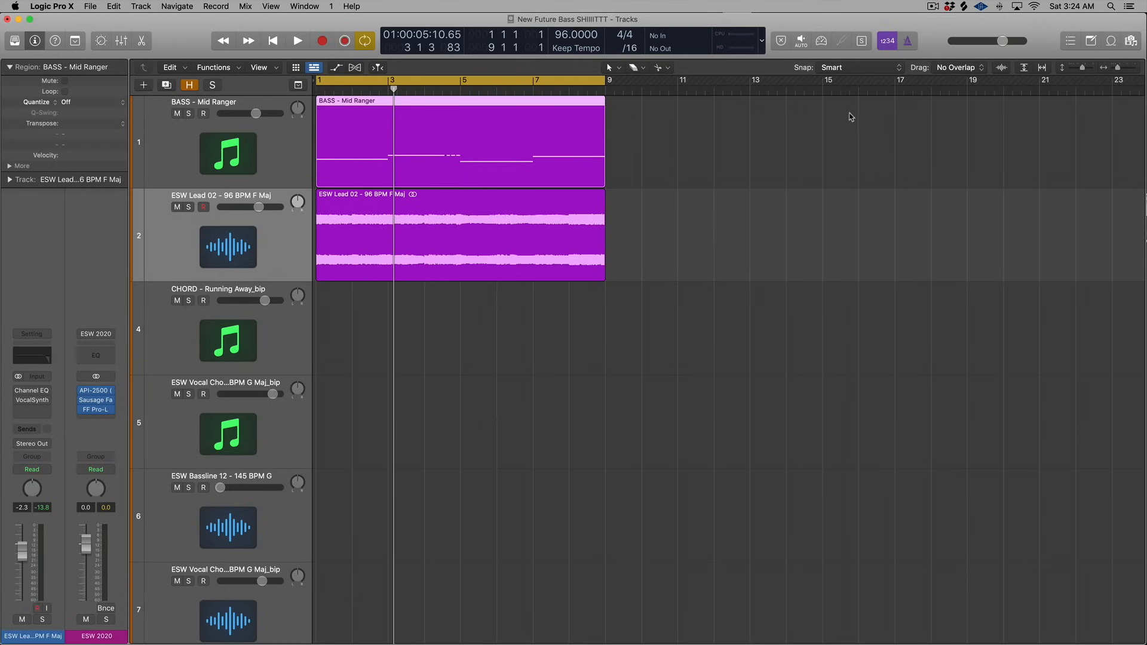
- Open the General editing preferences and view the Right Mouse Button options
click(58, 6)
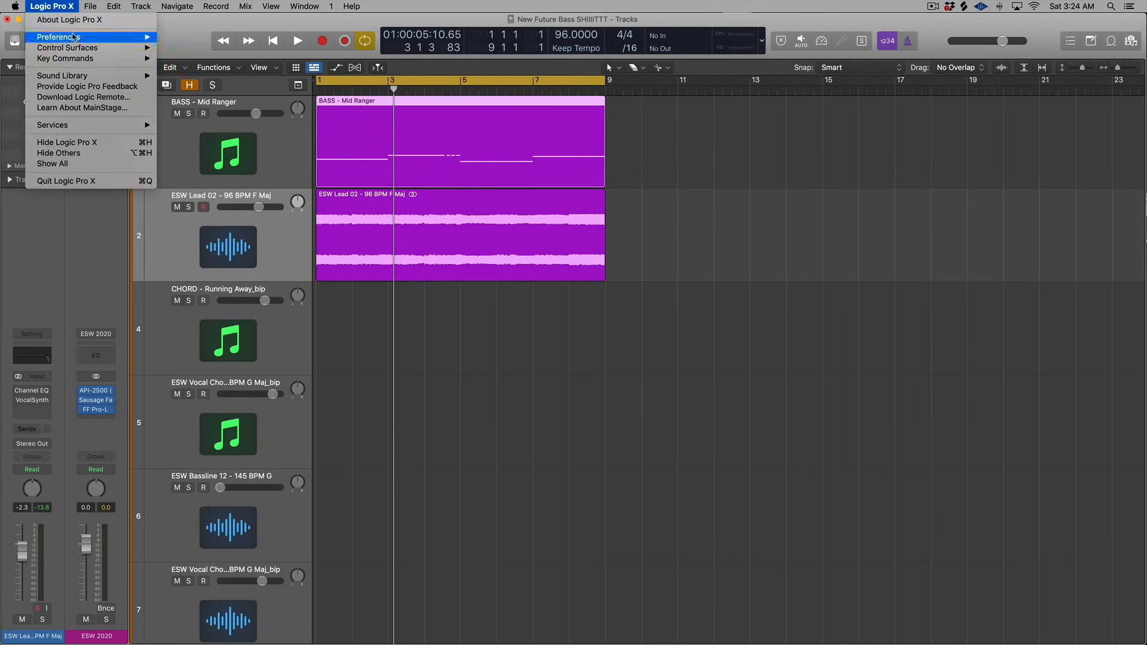
mouse_move(75, 38)
click(214, 41)
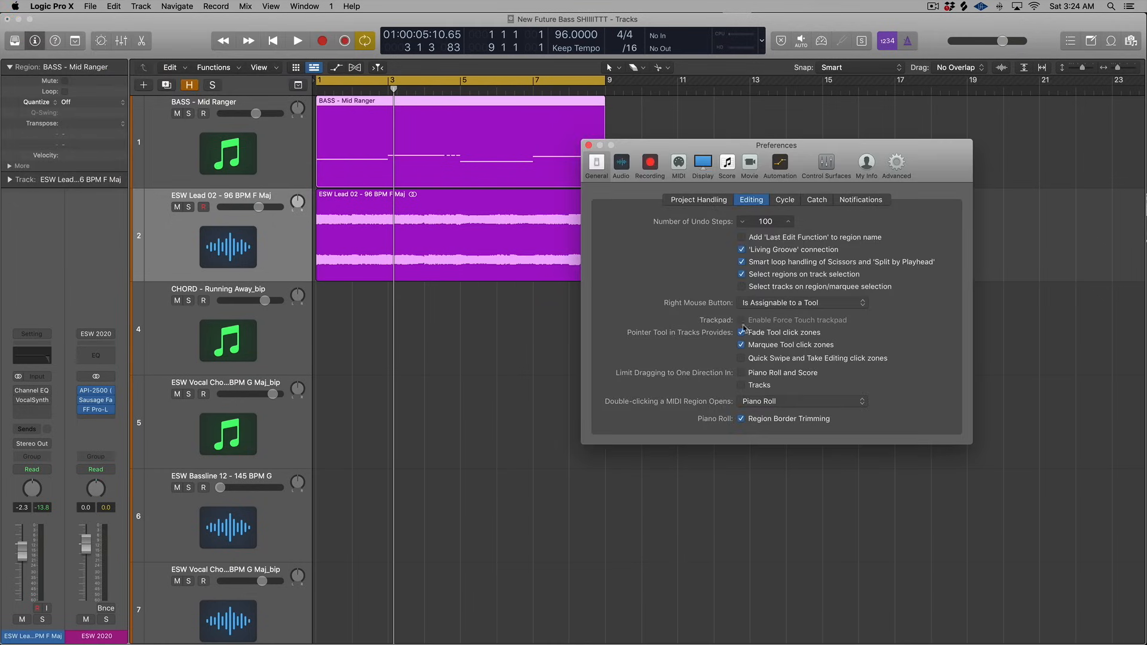
click(756, 303)
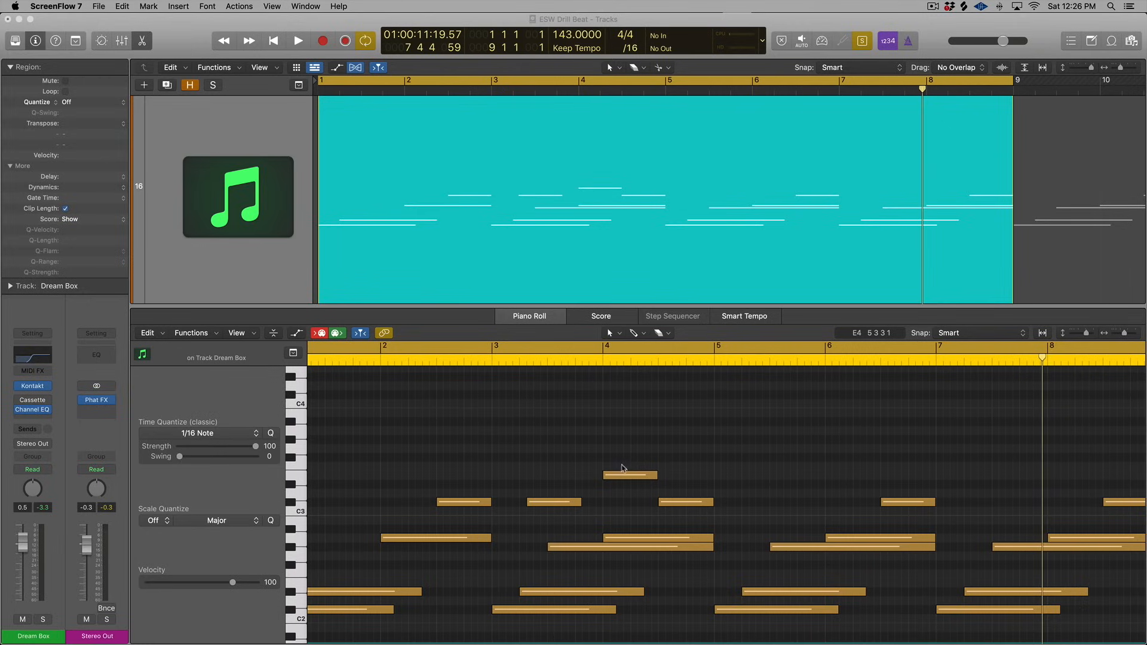
- Add four notes with the Pencil Tool, two each in bars 5 and 6, and delete them along with the high note at bar 4
click(624, 473)
click(623, 473)
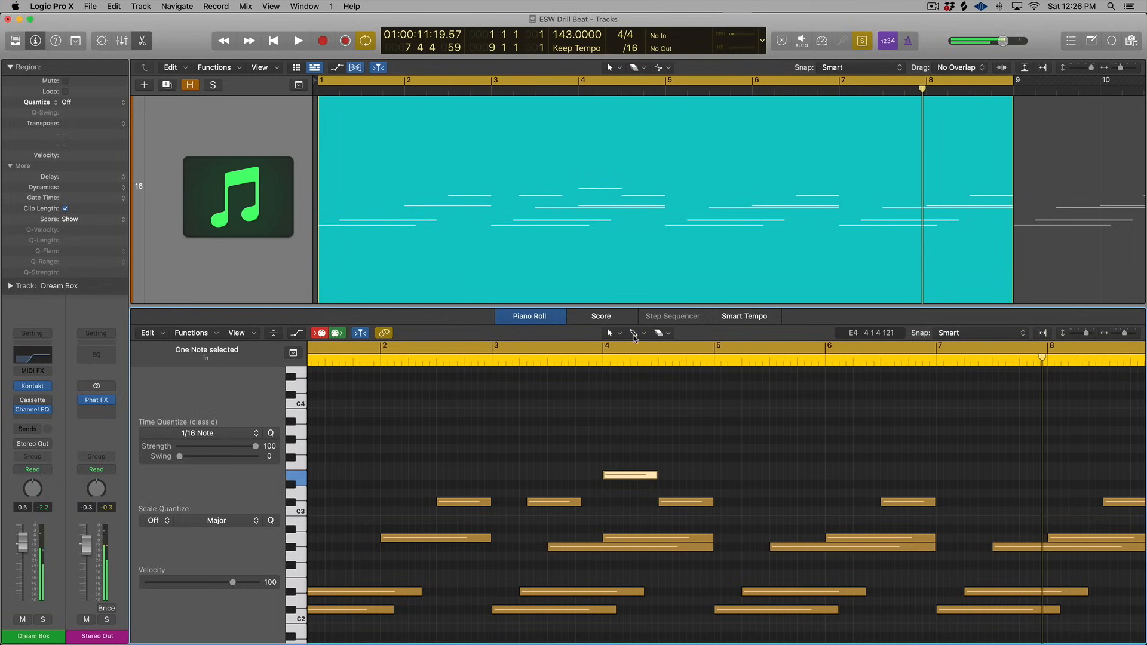
super+click(723, 448)
super+click(751, 466)
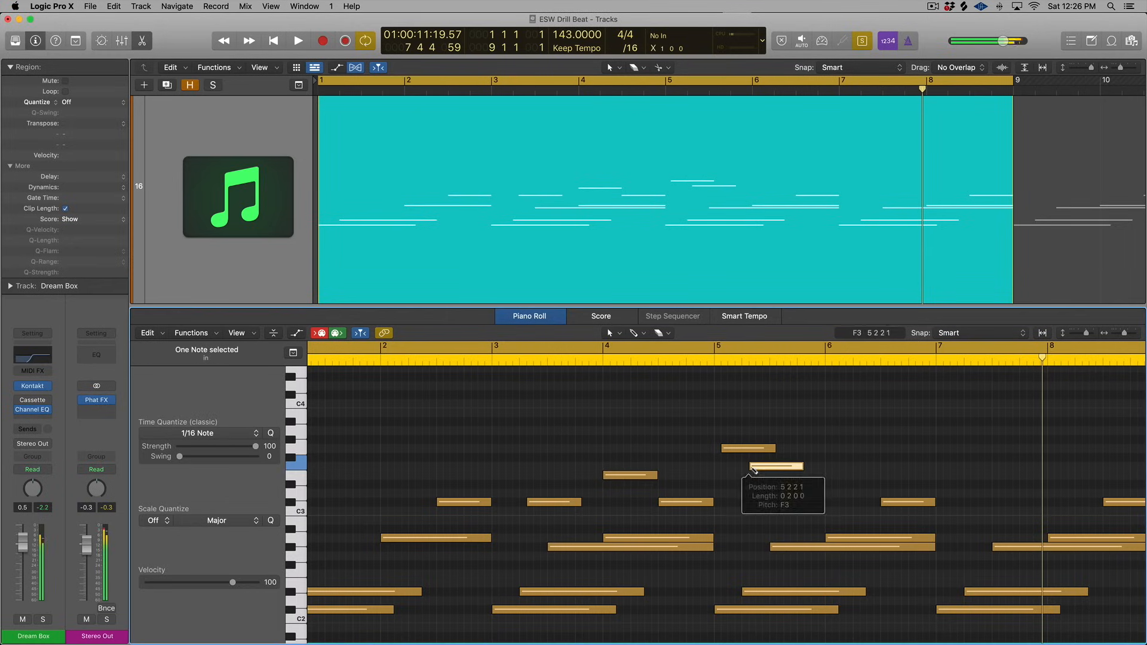
super+click(848, 466)
super+click(856, 475)
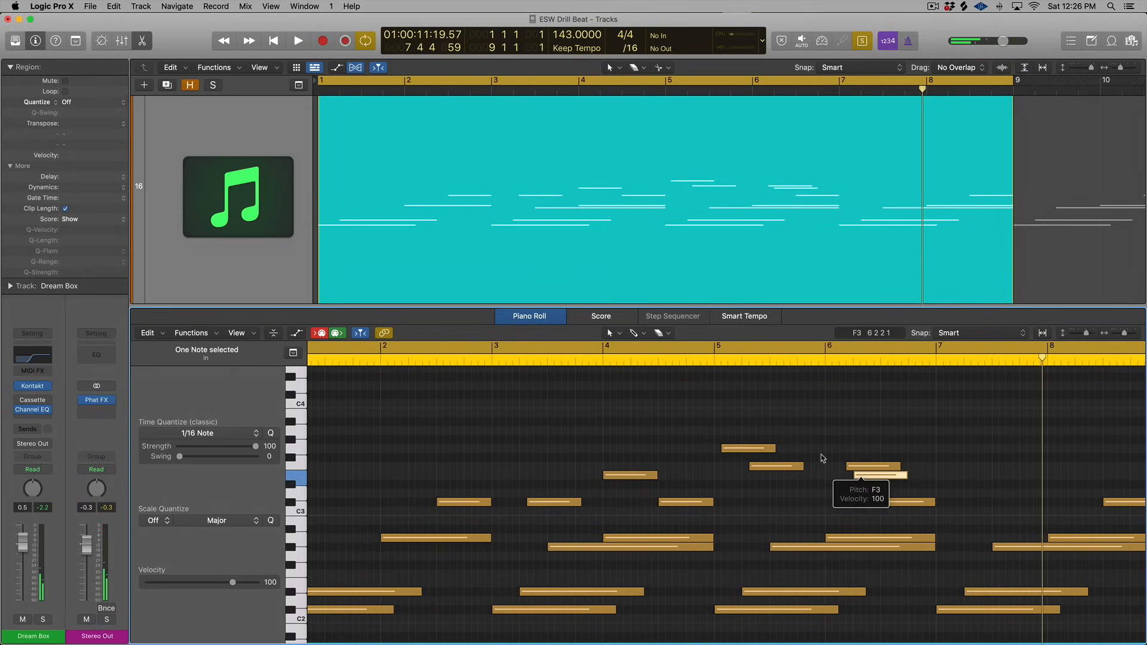
drag(615, 415, 905, 484)
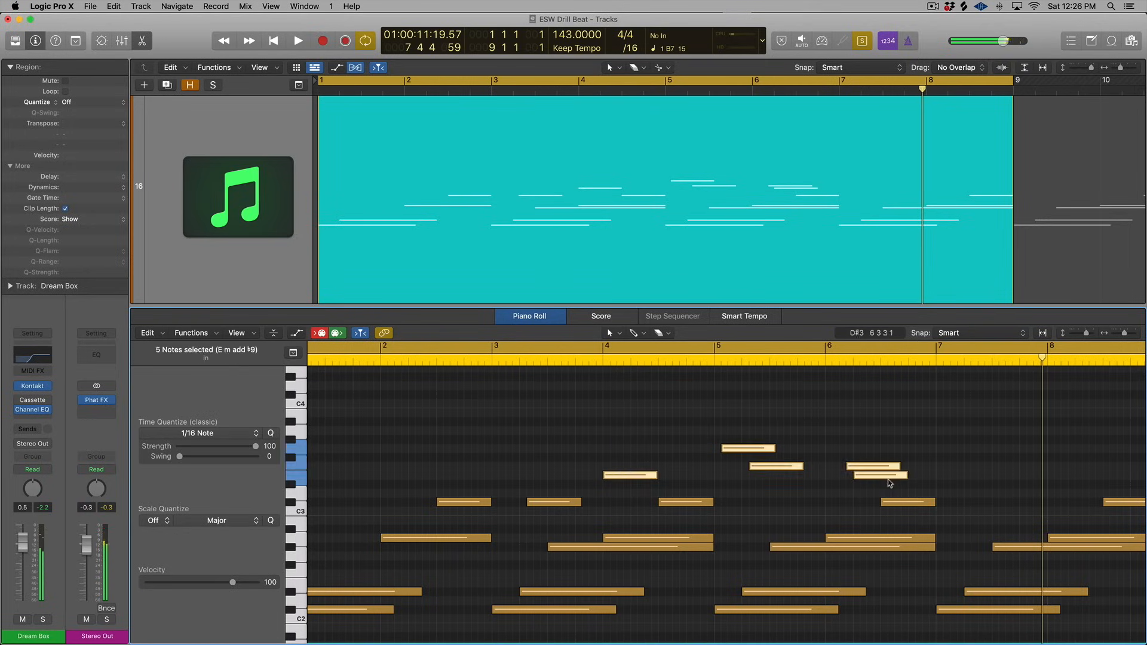
key(Delete)
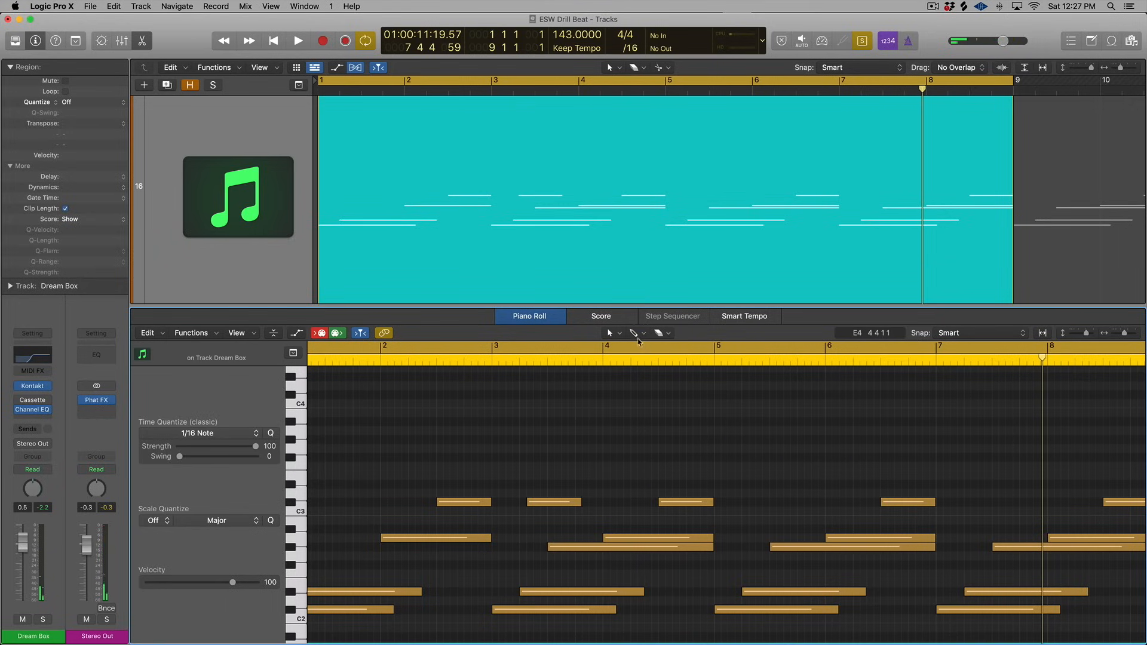
- Examine the tool choices for the Piano Roll's mouse tool assignments
click(657, 333)
click(631, 336)
click(669, 334)
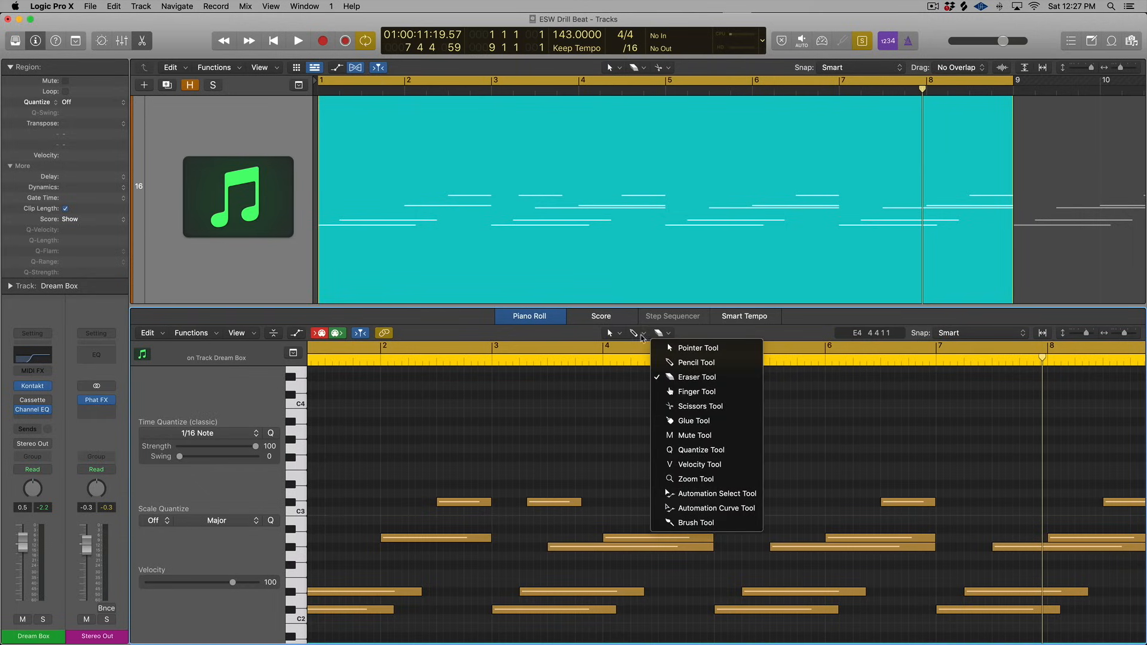
click(687, 332)
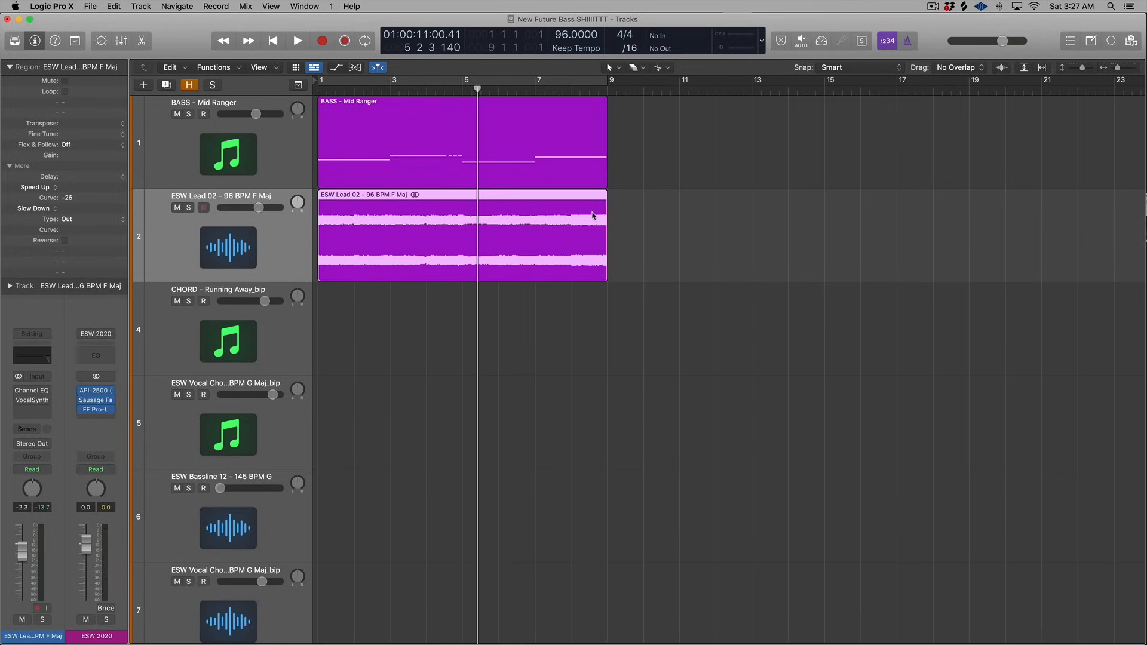
- Try a marquee selection on the ESW Lead 02 region from 1 4 1 1 to 7 2 1 1 and clear it
click(716, 223)
click(555, 203)
click(714, 197)
click(509, 221)
drag(342, 256, 544, 281)
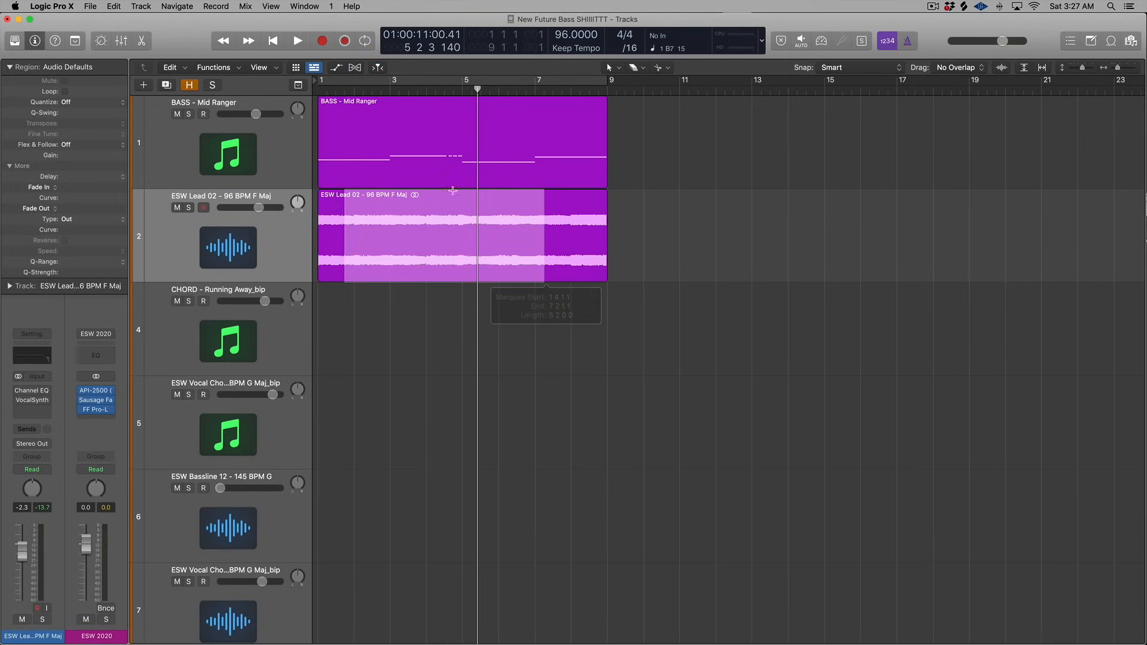
click(407, 249)
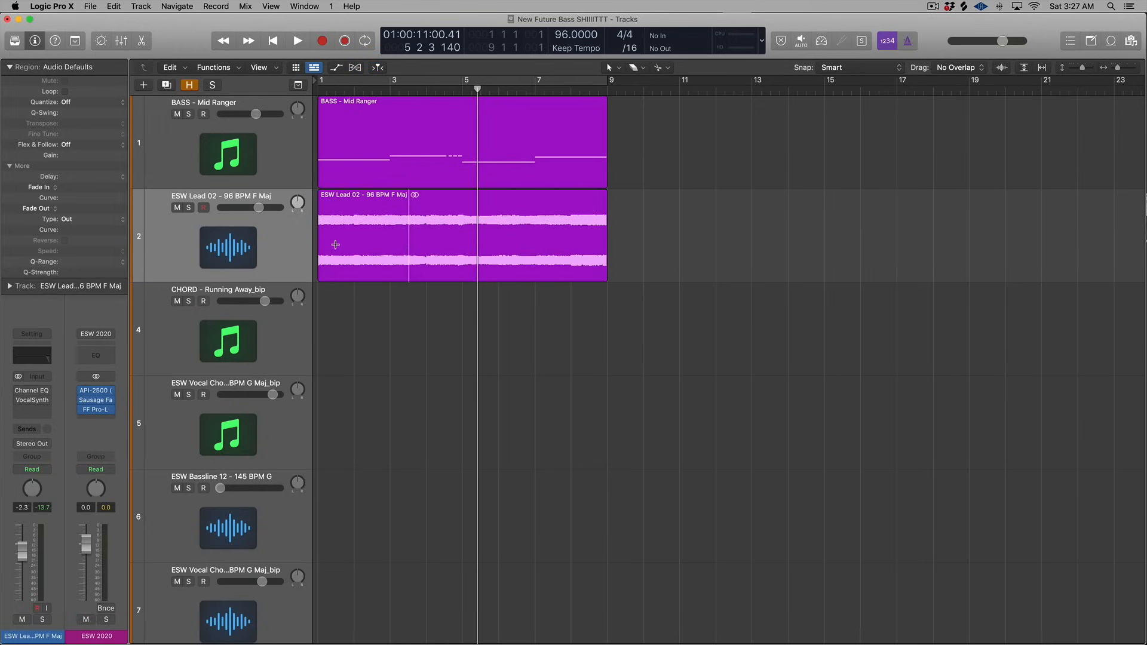
- Split the ESW Lead 02 region with the Scissors Tool at the edges of a marquee selection from 1 4 1 1 to bar 5, and undo it
drag(335, 244, 465, 239)
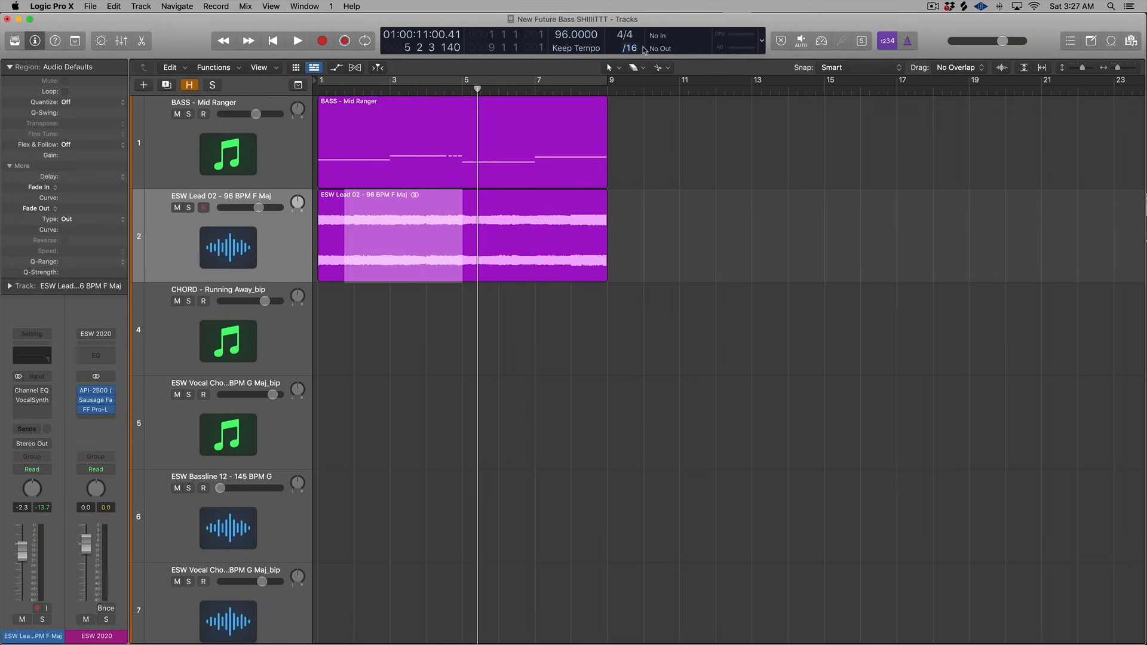
click(661, 67)
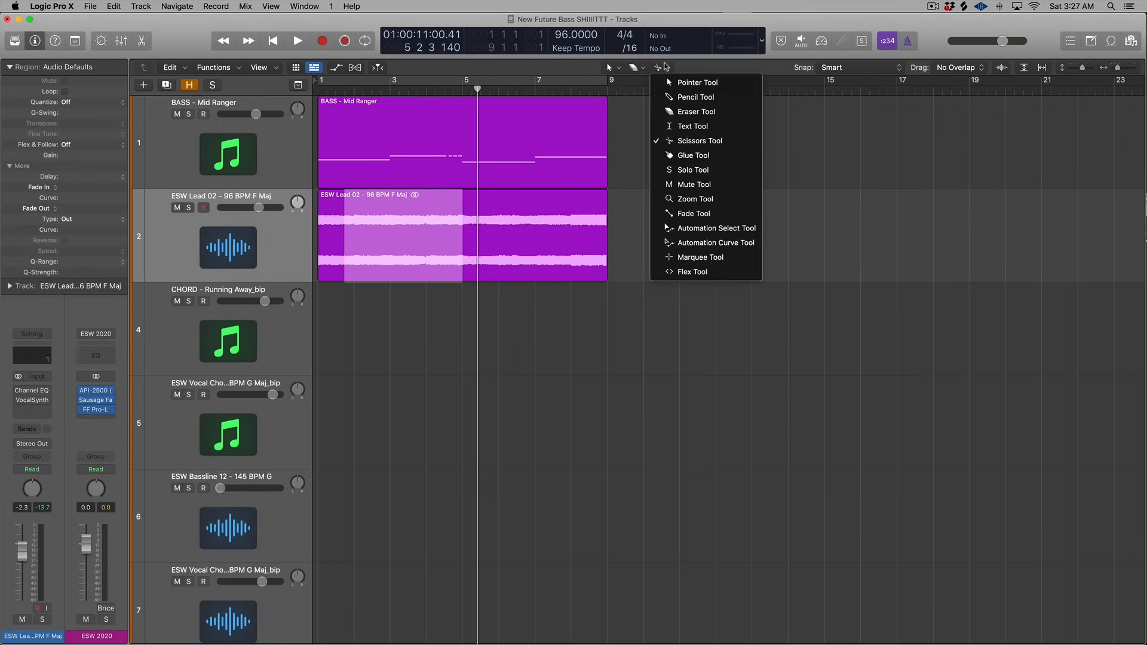
click(714, 142)
click(445, 209)
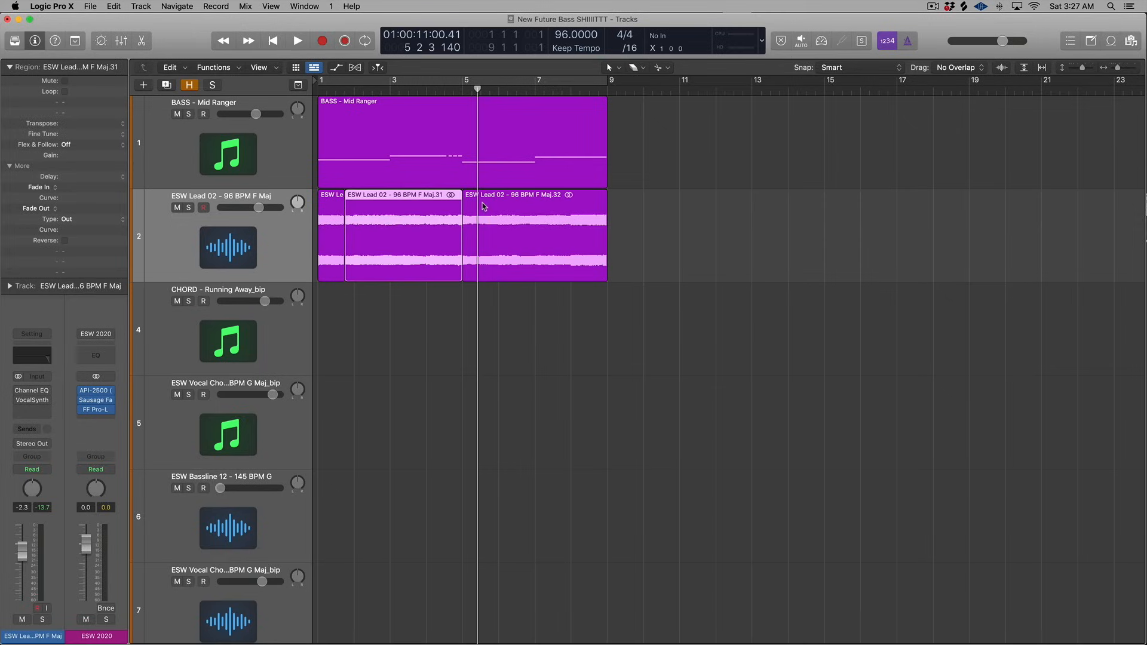
key(super+z)
key(super+z)
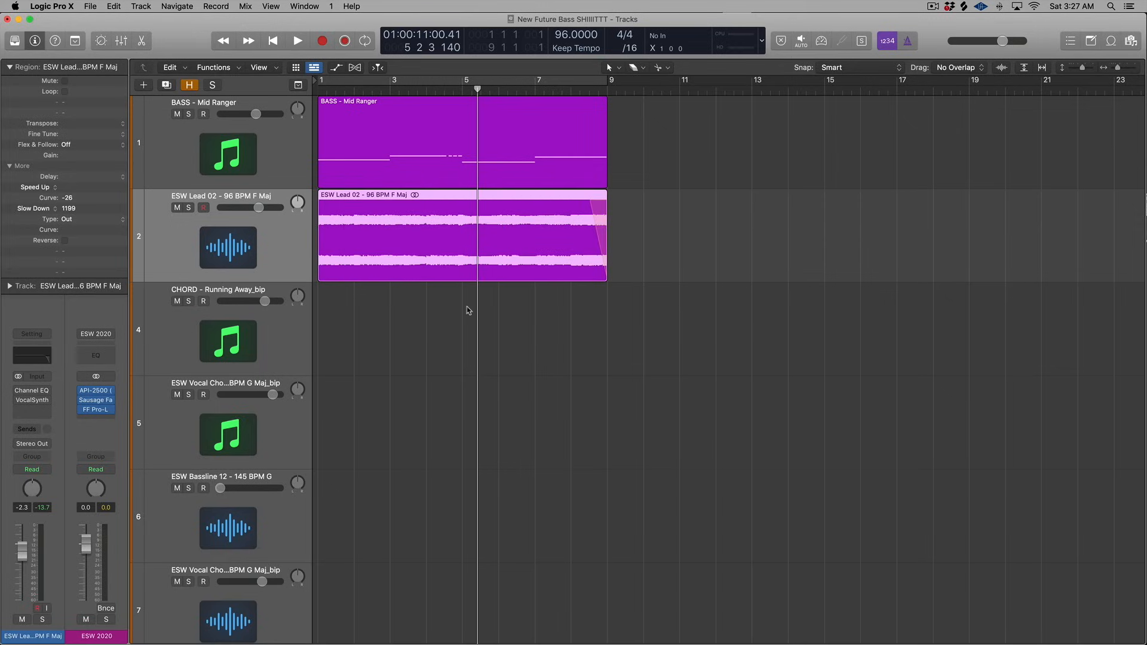
- Check the Marquee Tool click zones option in the General editing preferences and test a marquee selection on the ESW Lead 02 region
click(52, 6)
mouse_move(69, 39)
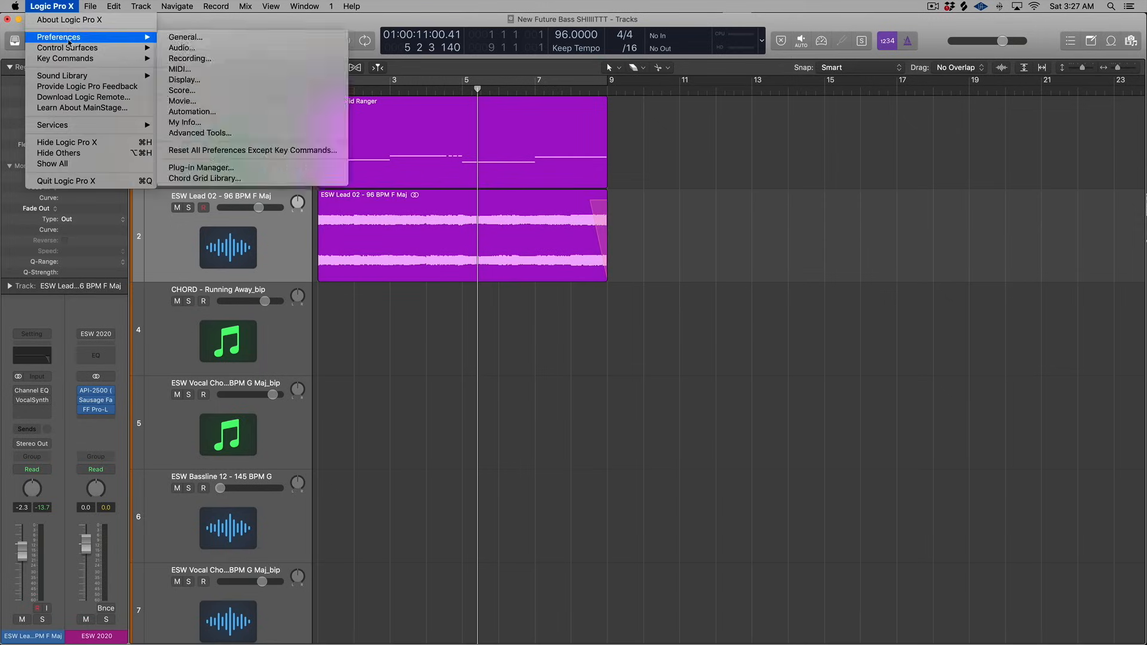
click(174, 37)
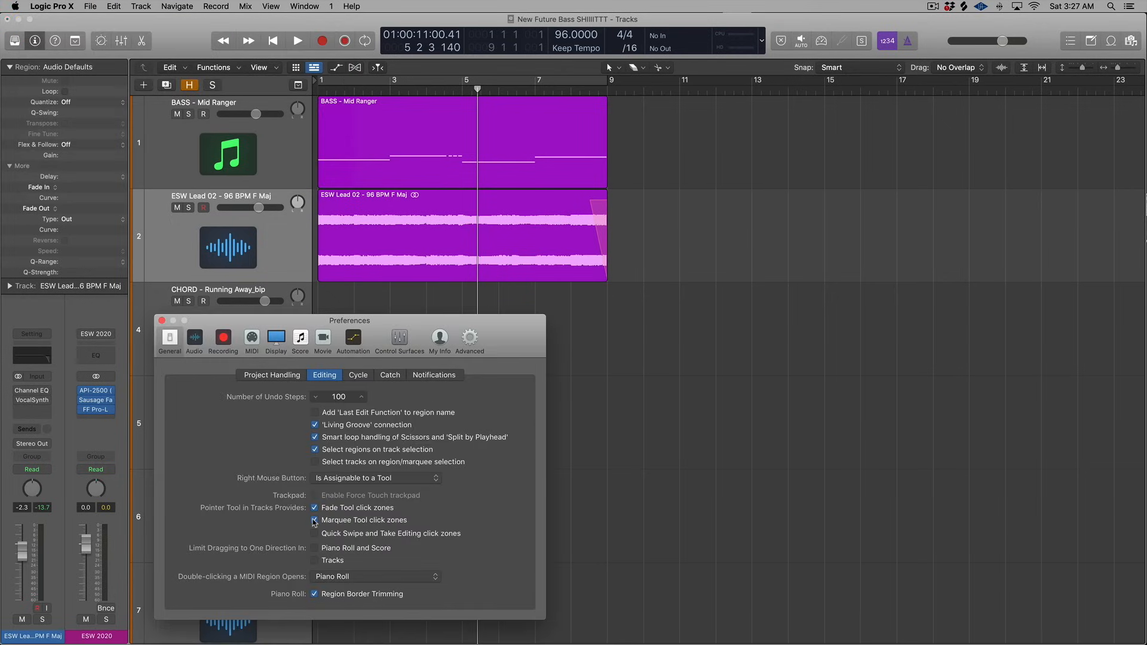
click(161, 320)
drag(363, 253, 449, 269)
click(415, 217)
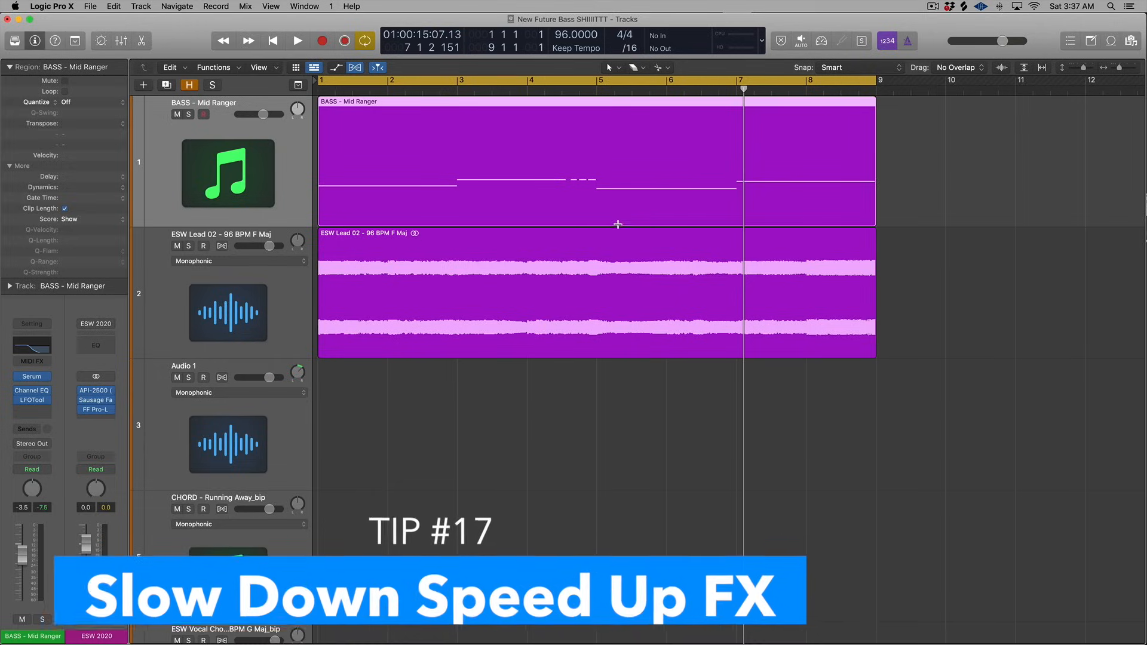
- Add a fade-in of about 381 at the start of the ESW Lead 02 region
click(392, 269)
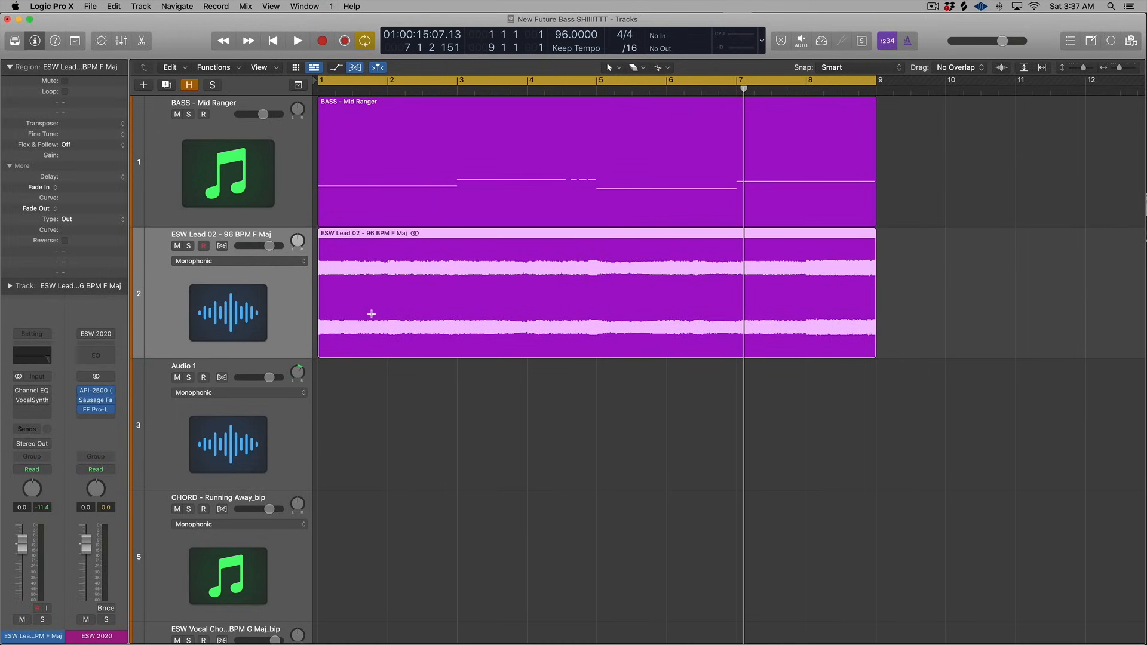
click(371, 313)
drag(317, 235, 328, 237)
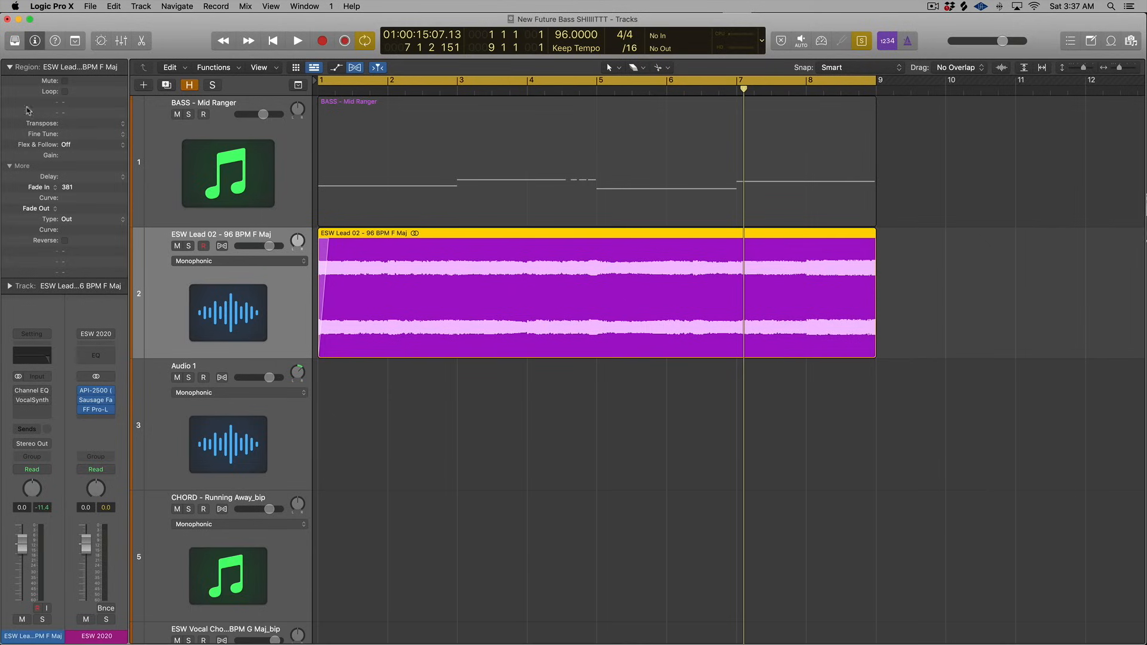
- Change the ESW Lead 02 region's Fade In to Speed Up and lengthen it to about 983
click(10, 67)
click(9, 67)
click(37, 189)
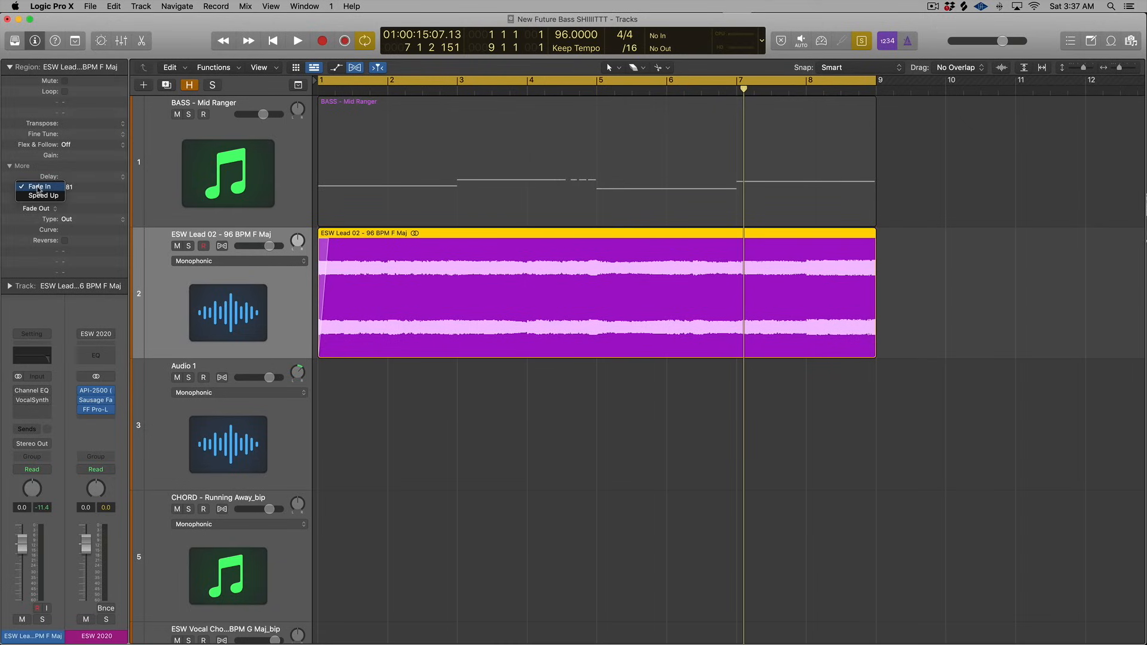
click(42, 196)
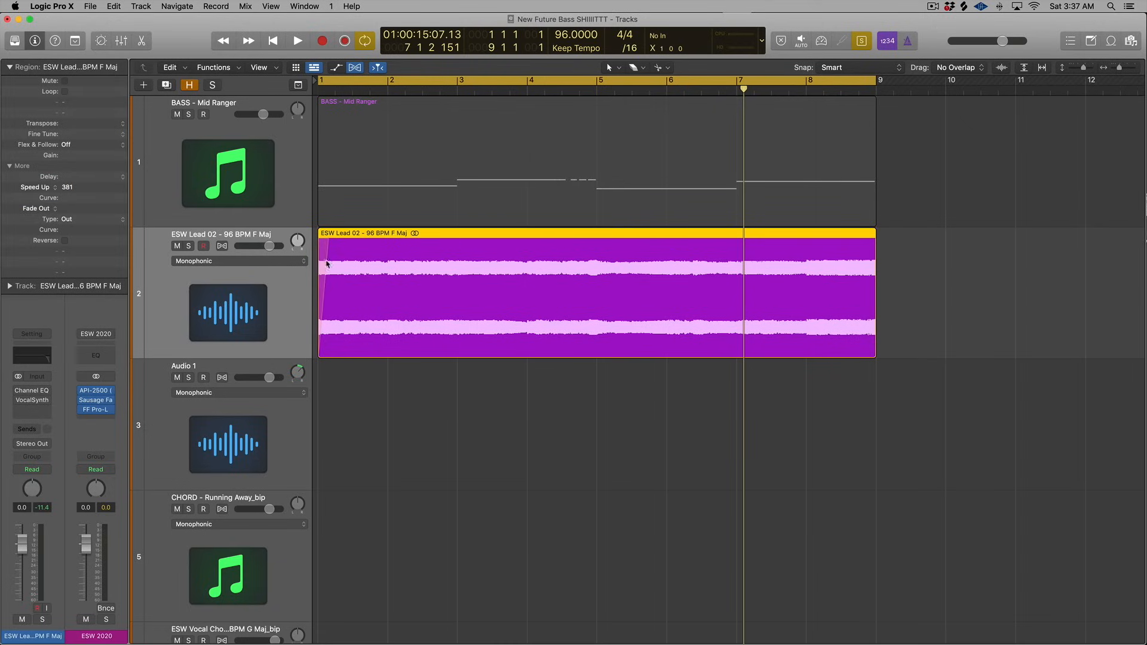
drag(326, 242, 344, 243)
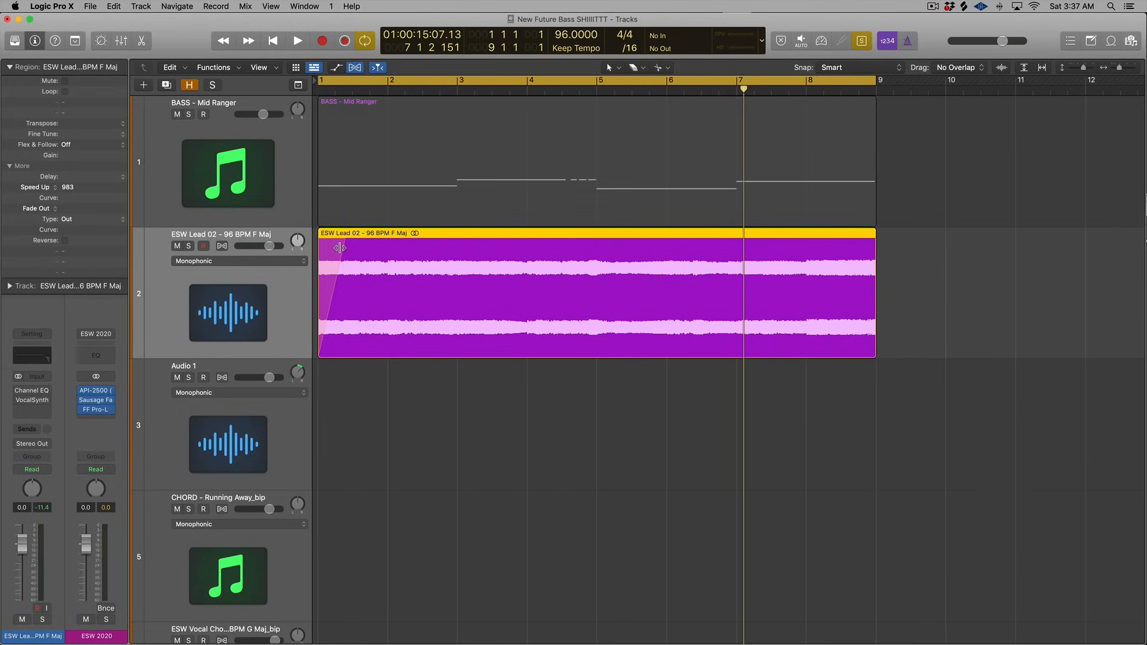
- Play the Speed Up fade on the ESW Lead 02 region soloed from the start, and replay it without solo
key(Return)
key(space)
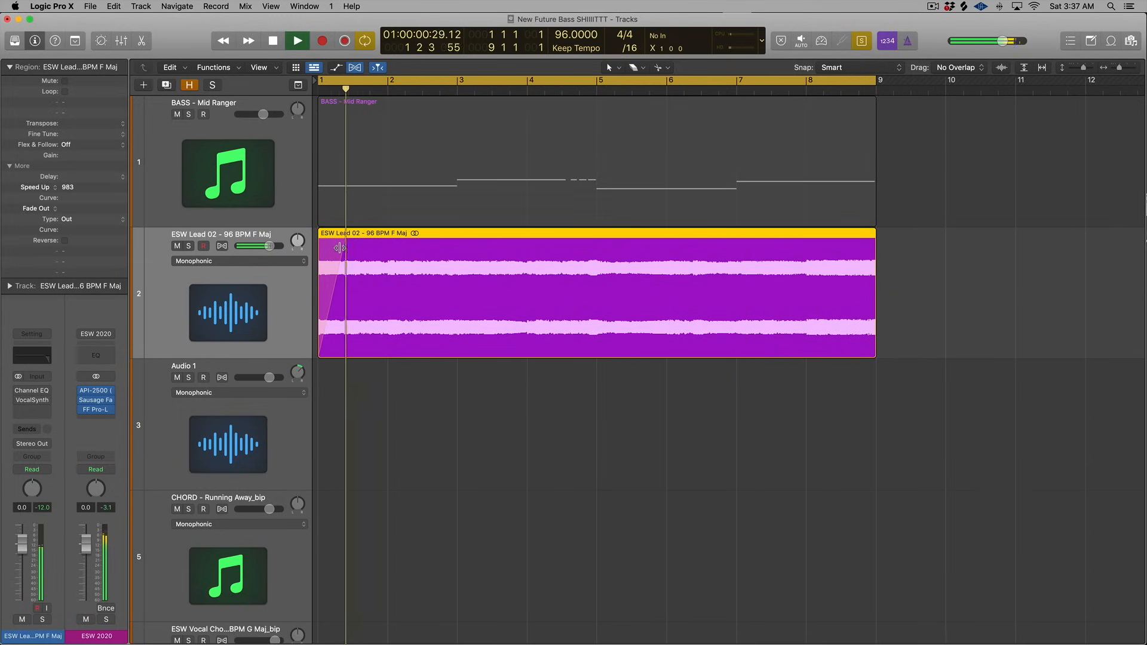
key(ctrl+s)
key(Return)
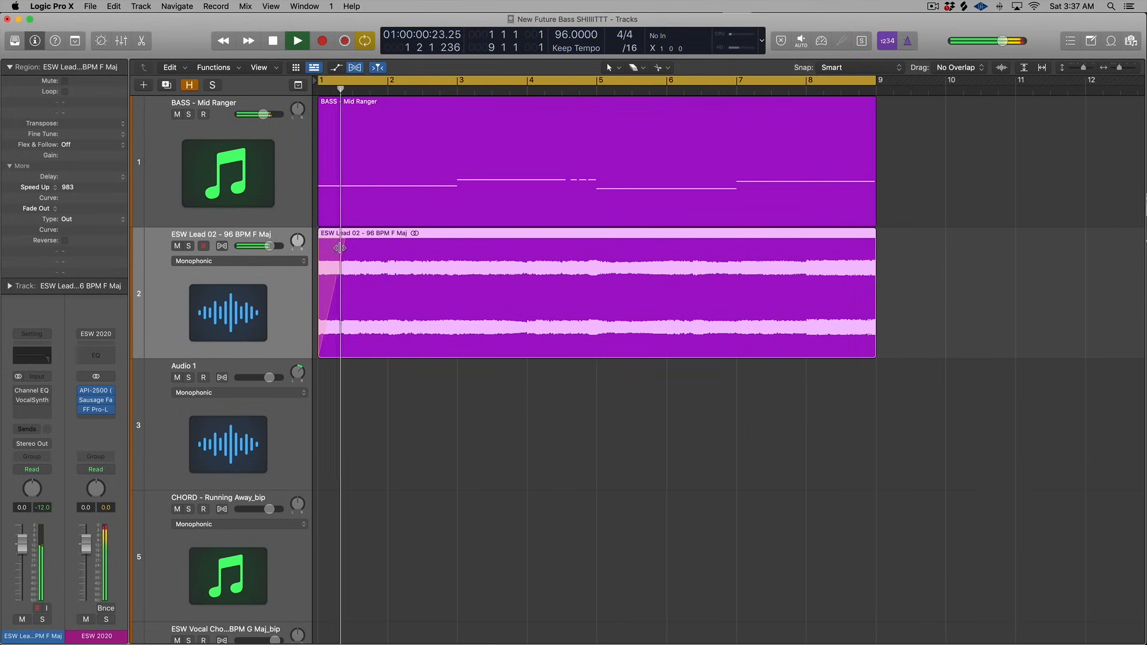
- Split the ESW Lead 02 region at 4 1 1 1 and add a Slow Down fade of about 581 to the first part's end
click(523, 301)
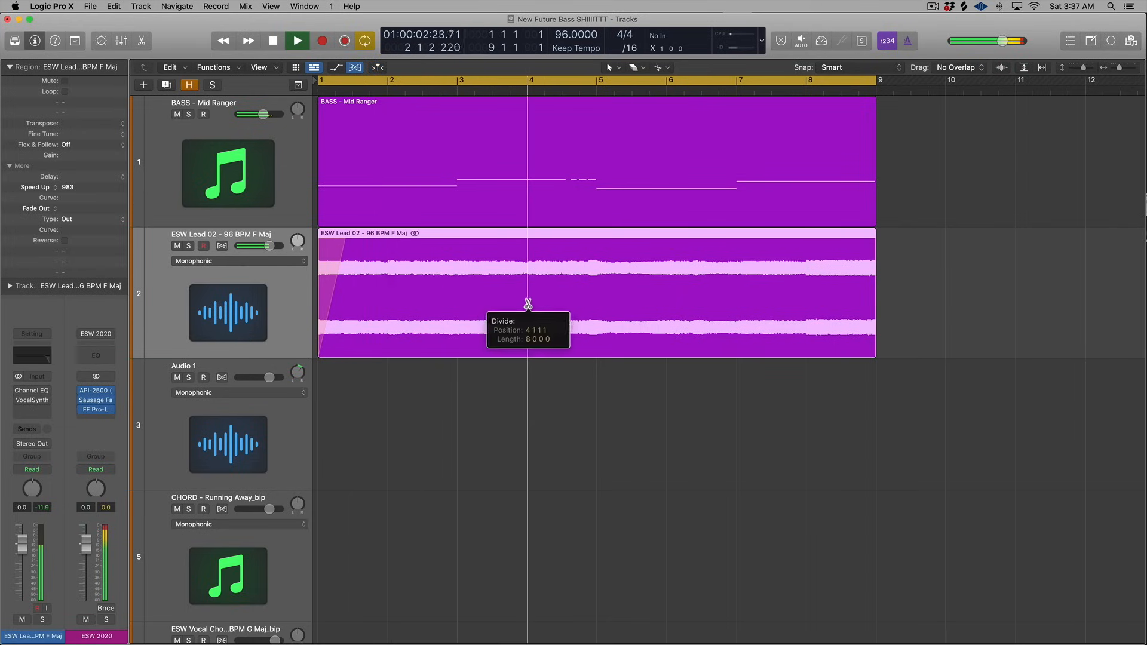
click(523, 300)
drag(58, 221, 55, 212)
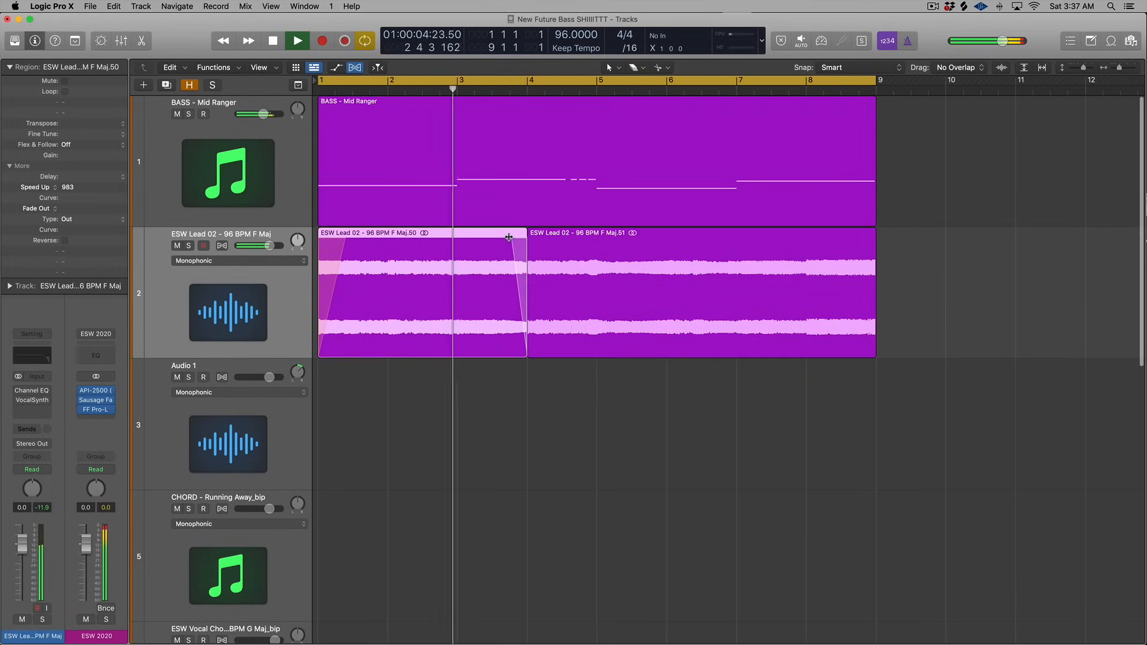
click(55, 212)
click(38, 220)
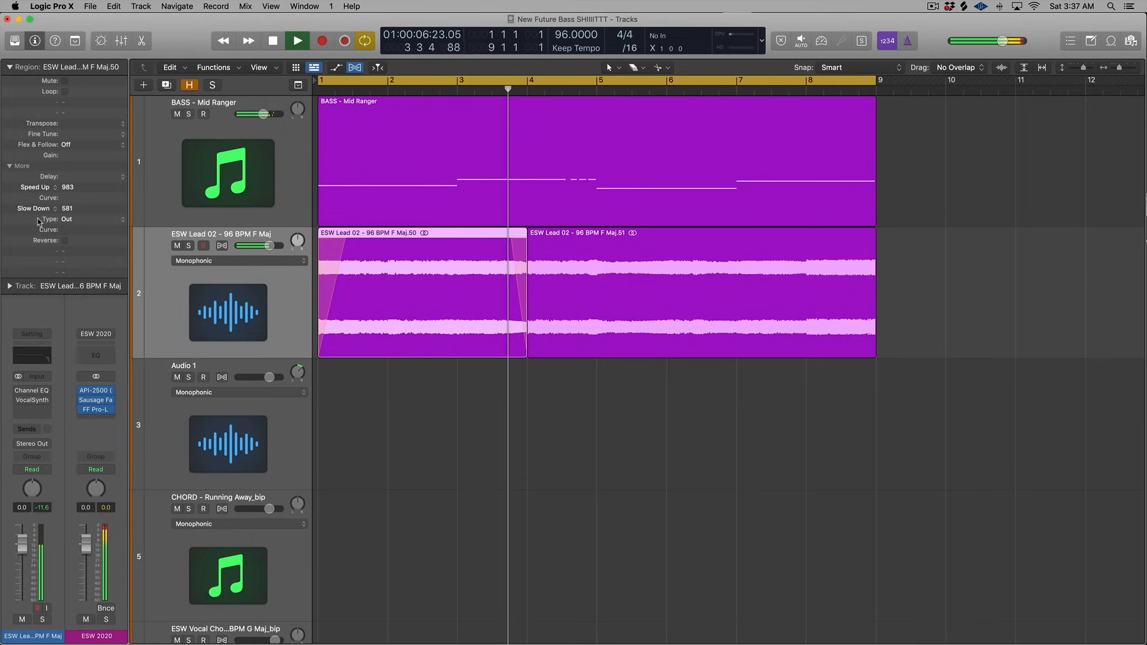
click(493, 90)
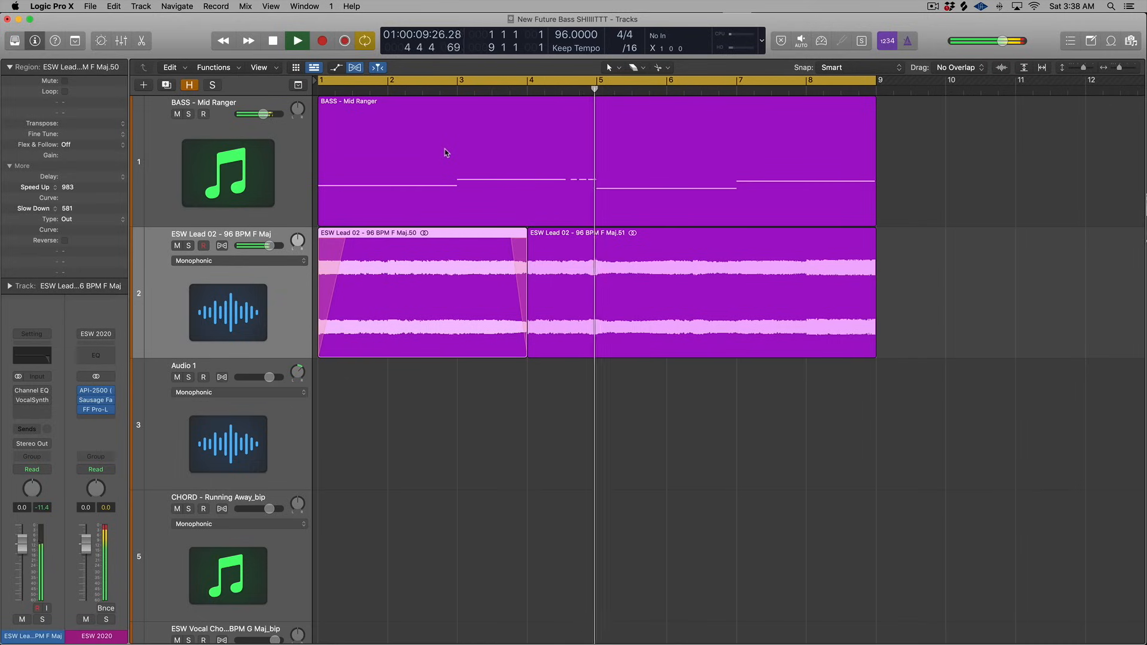
key(z)
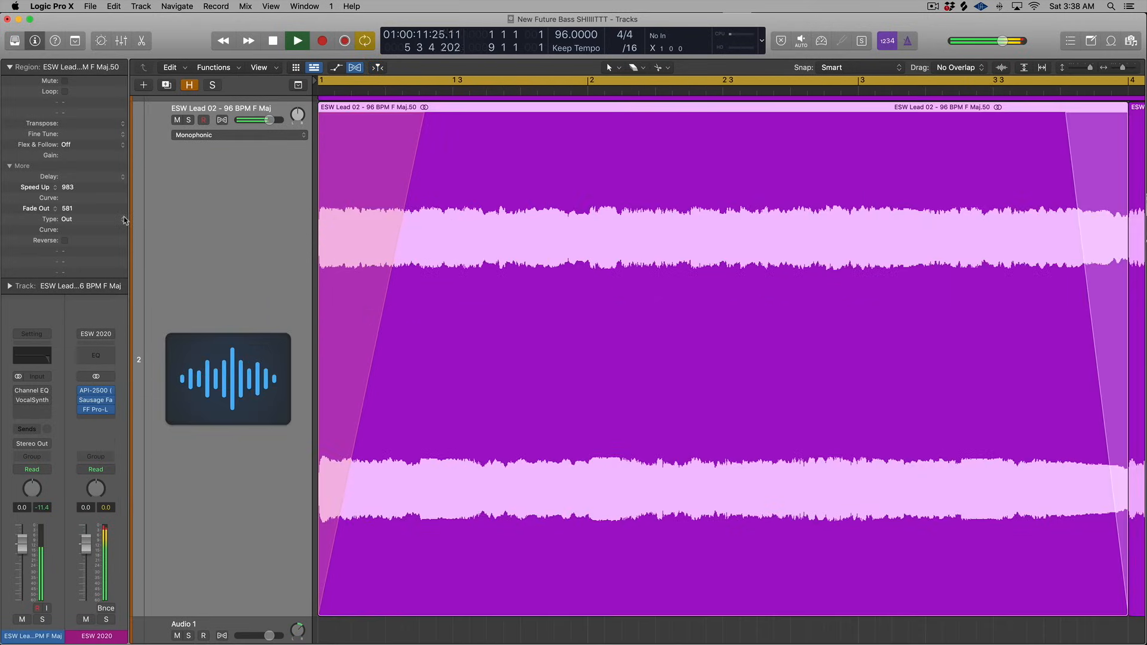
- Stop playback and undo the region split and all the fades on the ESW Lead 02 region
key(z)
key(super+z)
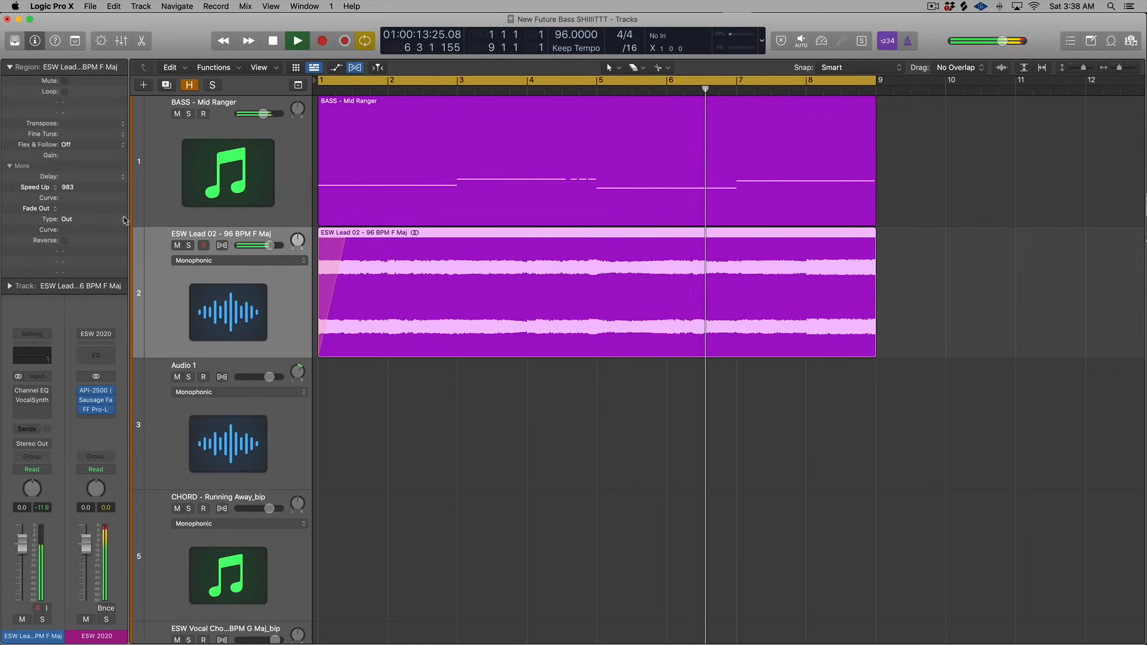
key(super+z)
key(space)
key(super+z)
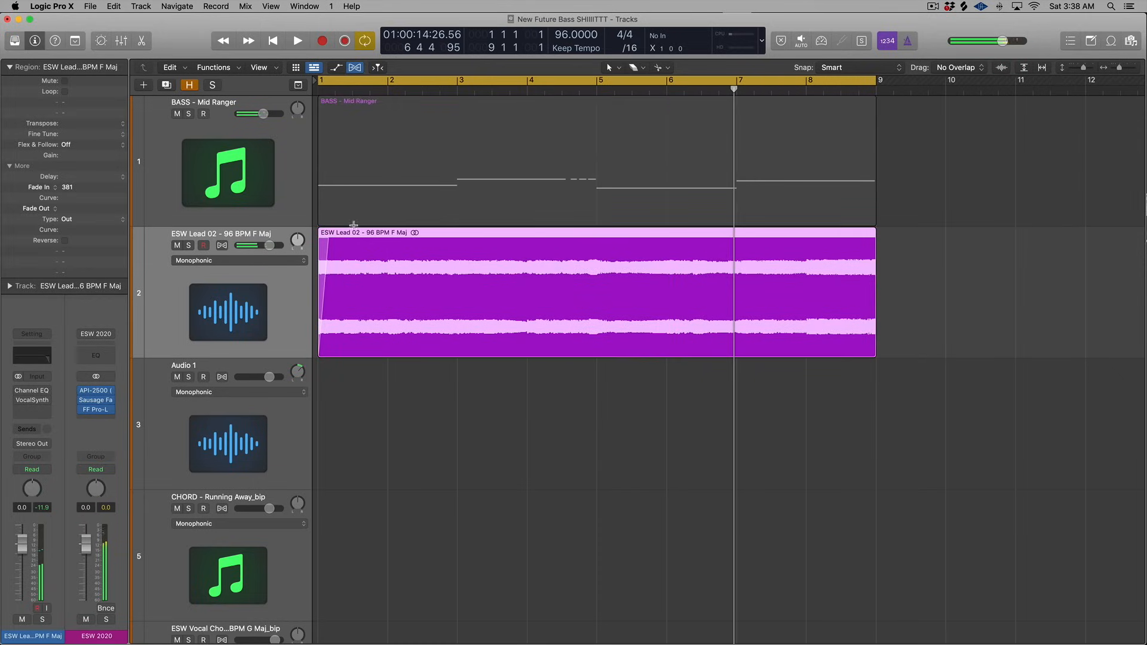
key(super+z)
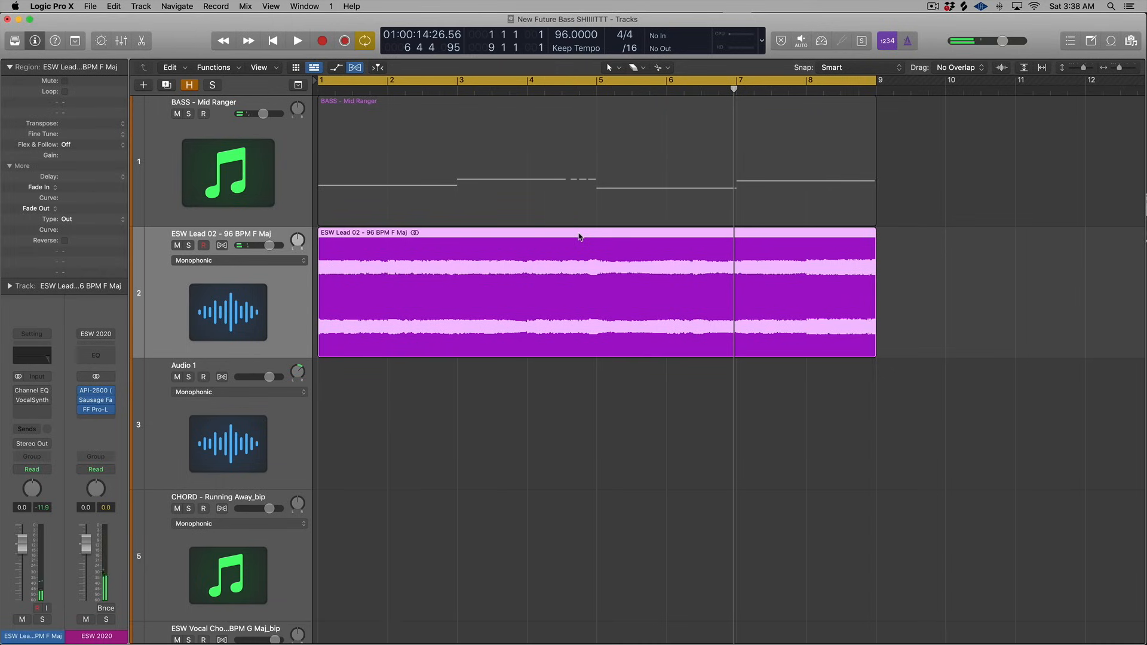
key(super+z)
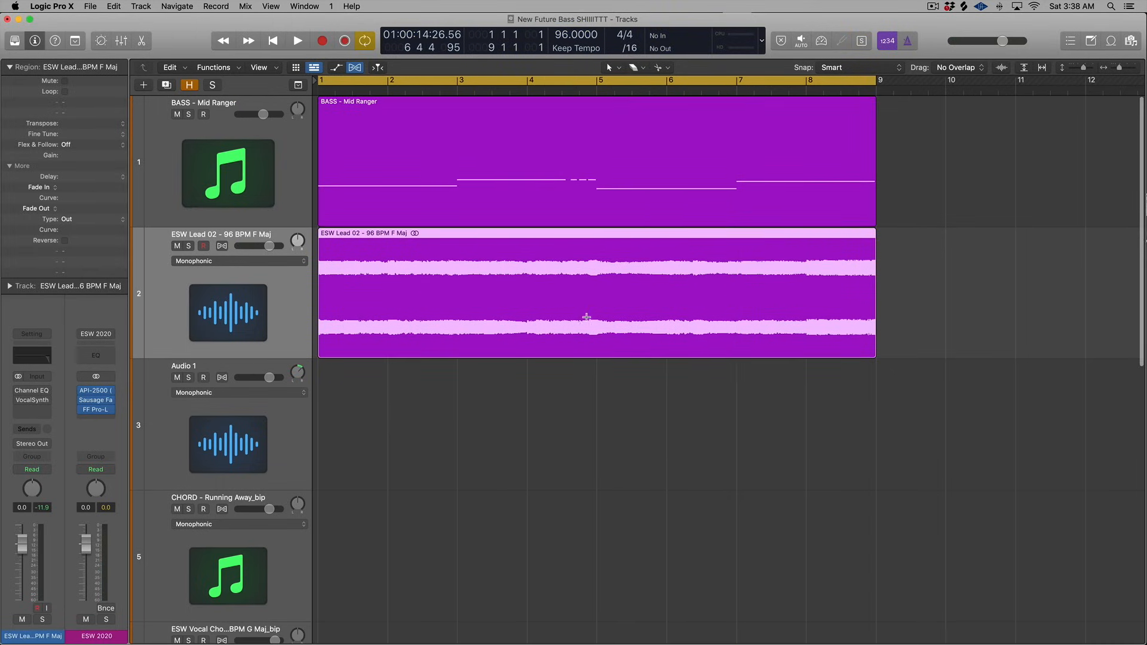
- Cut out the section of the ESW Lead 02 region from just before bar 5 to bar 6, solo it, and reverse it
drag(593, 322, 667, 309)
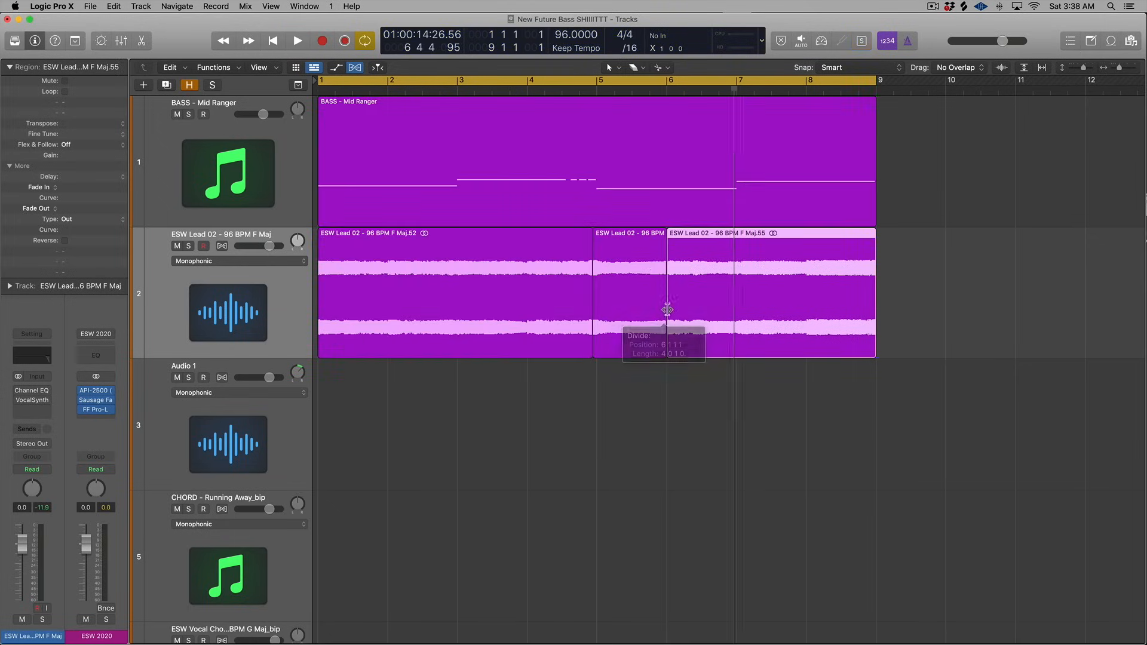
click(625, 257)
key(ctrl+s)
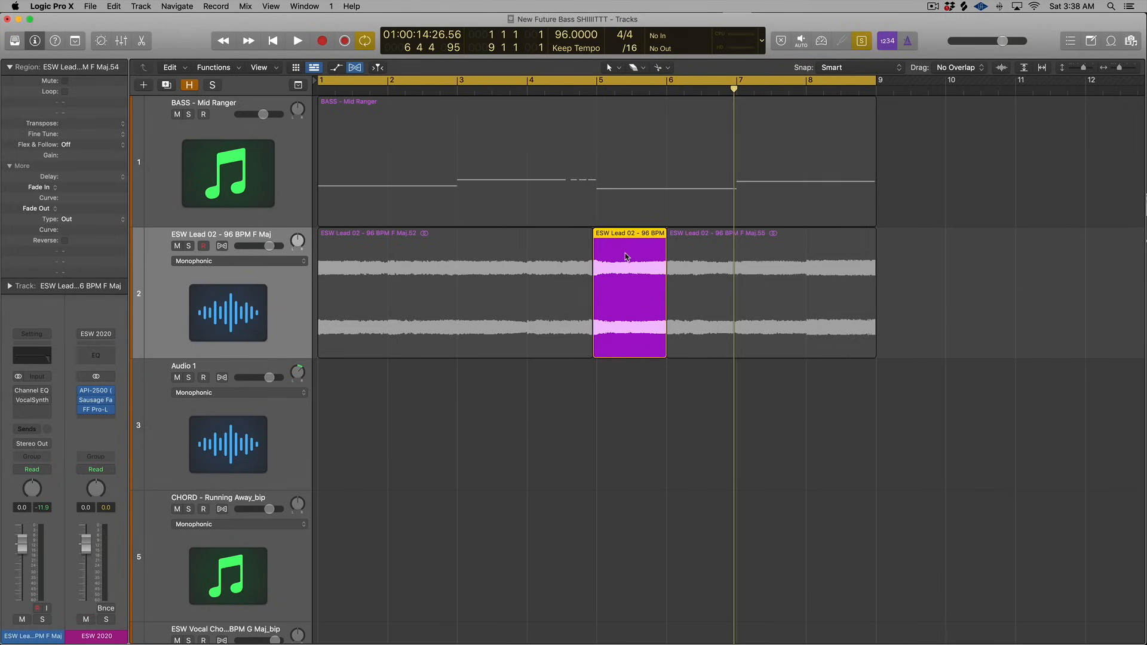
click(64, 240)
- Compare the reversed ESW Lead 02 section with its neighbouring pieces and audition it in playback without solo
click(550, 285)
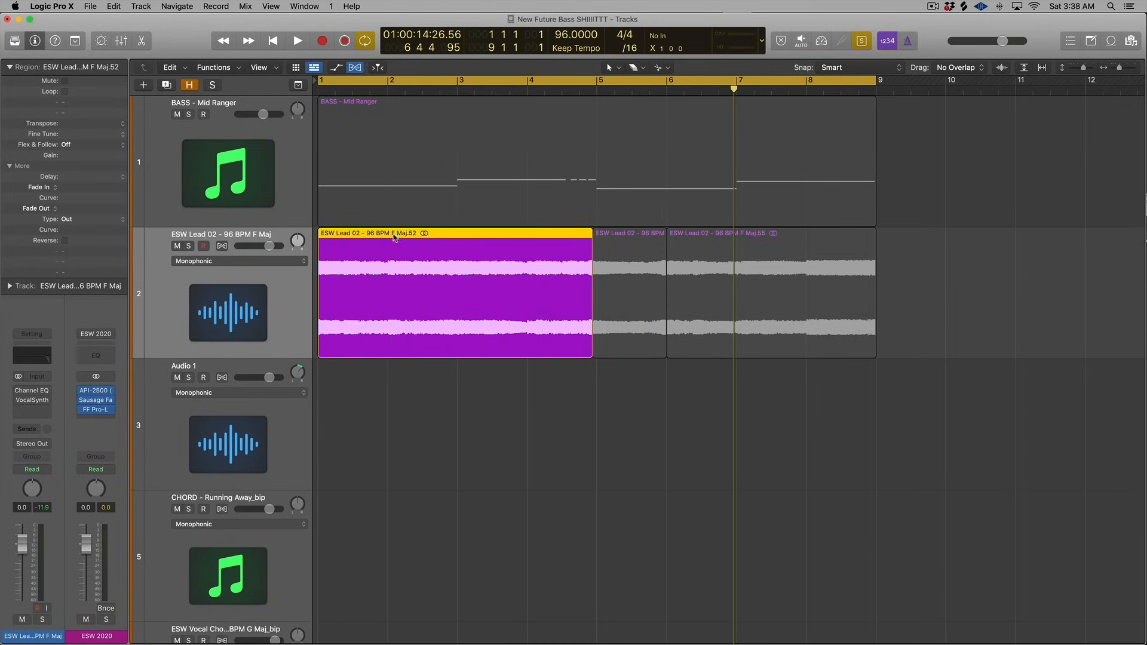
click(629, 264)
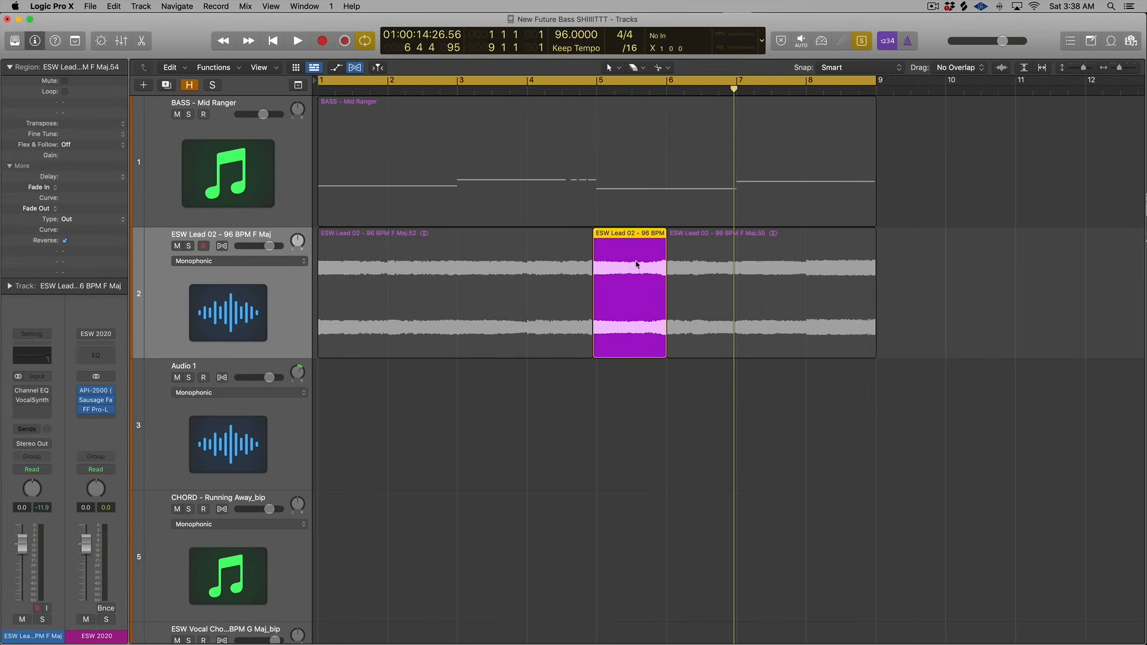
click(719, 265)
click(599, 270)
key(shift+space)
key(super+a)
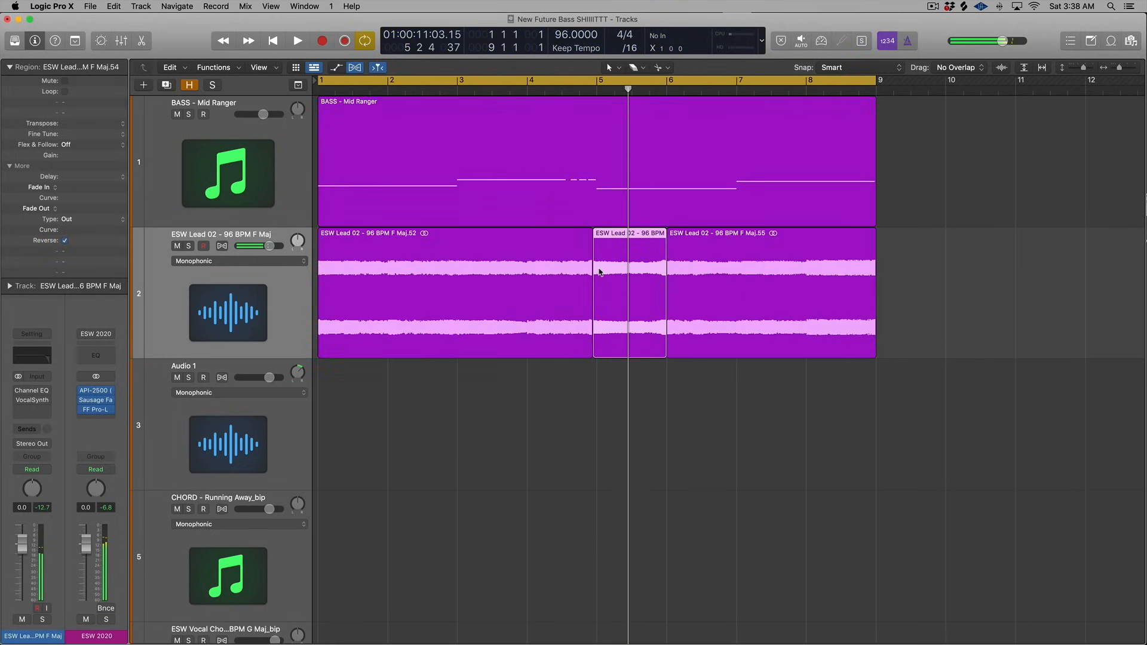
key(shift+space)
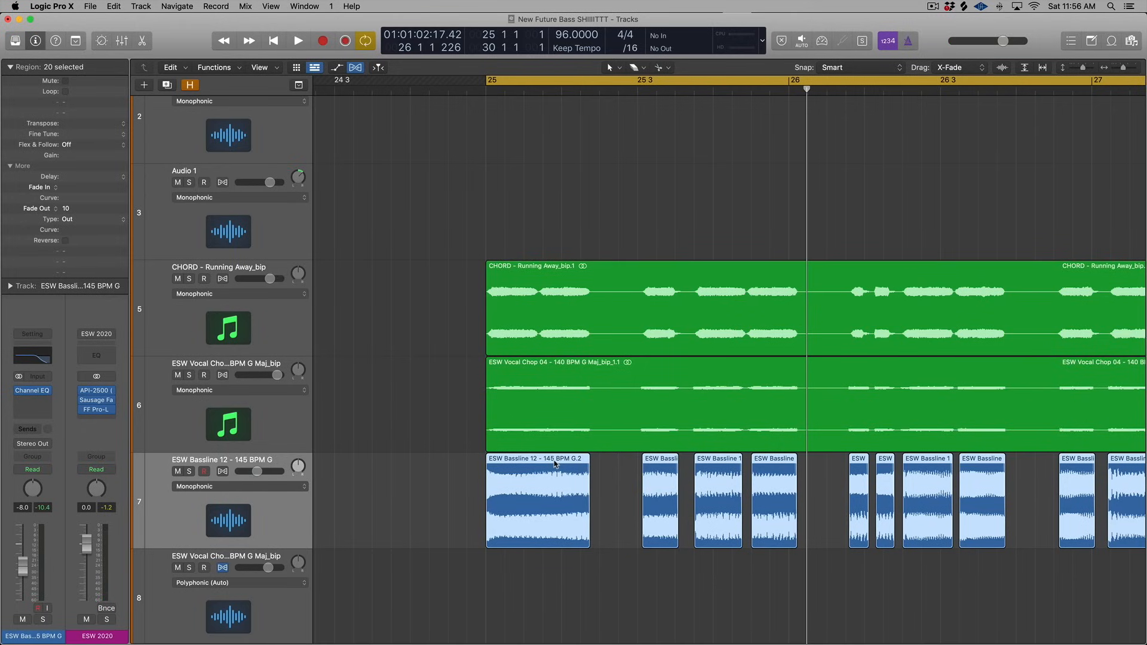
- Play the chord, vocal chop and ESW Bassline 12 regions from bar 25 to listen to the bassline cuts
key(super+Left)
key(super+Left)
key(super+Left)
key(super+Left)
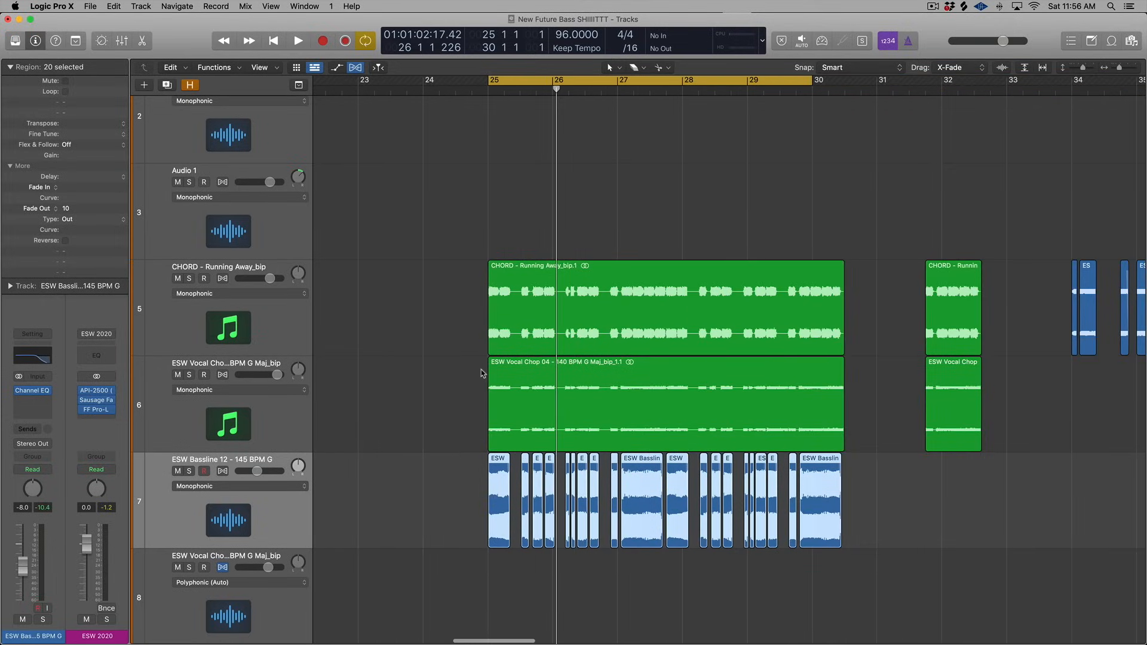
key(space)
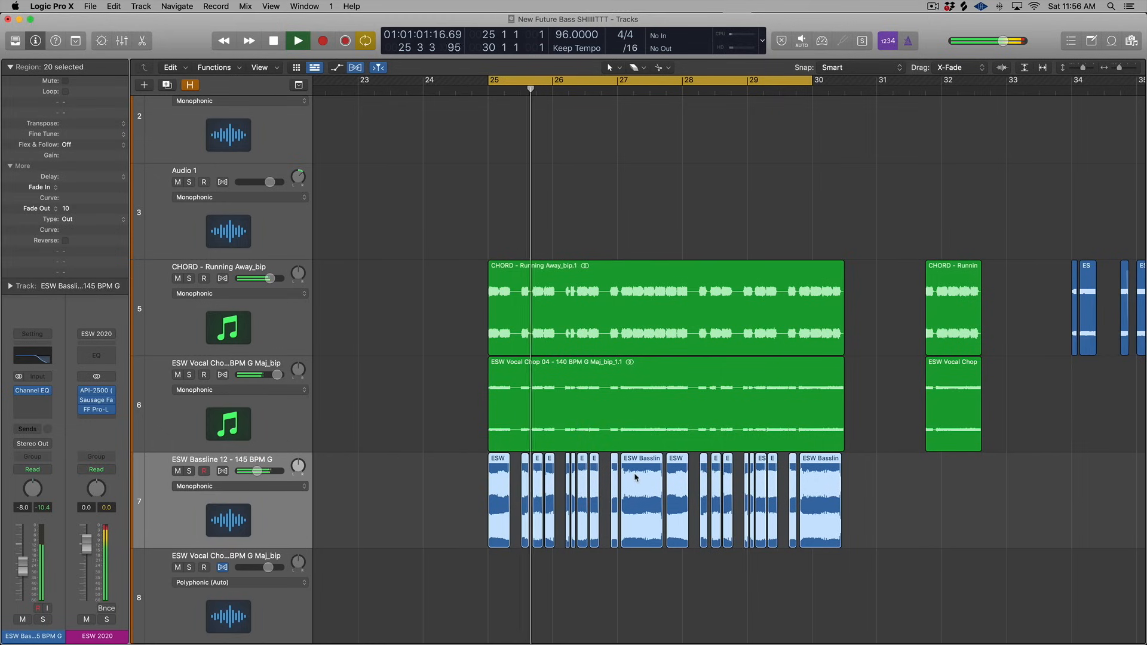
key(super+Right)
key(super+Right)
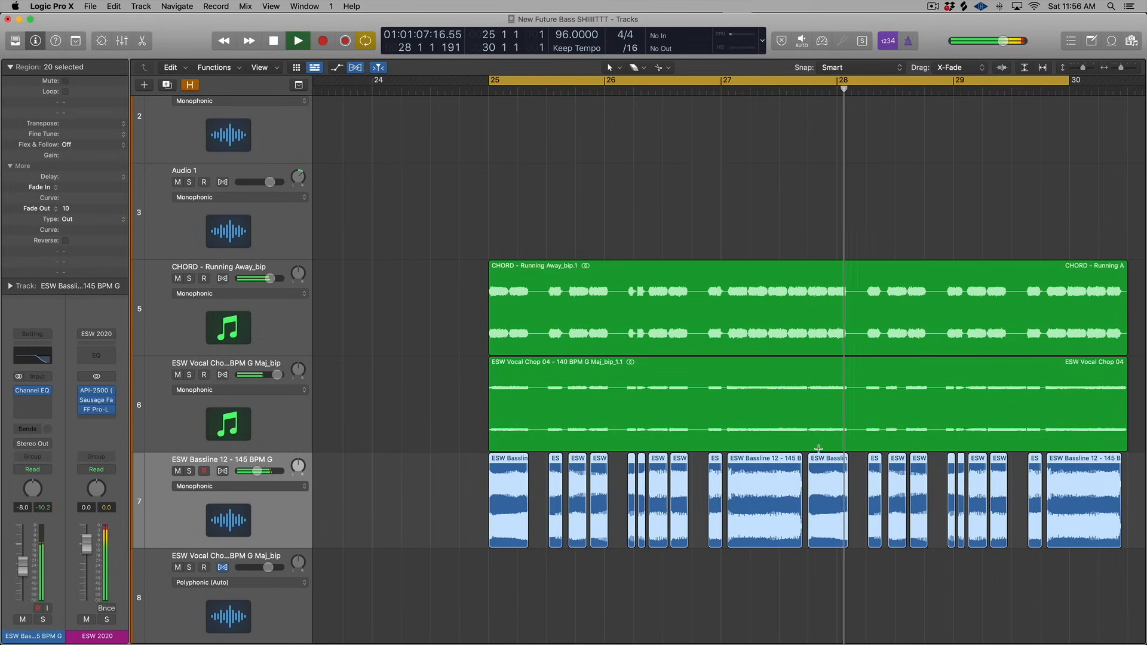
key(space)
- Solo and select all the ESW Bassline 12 regions between bars 25 and 30, and give them a fade-out of about 24
scroll(1109, 507, right, 2)
key(ctrl+s)
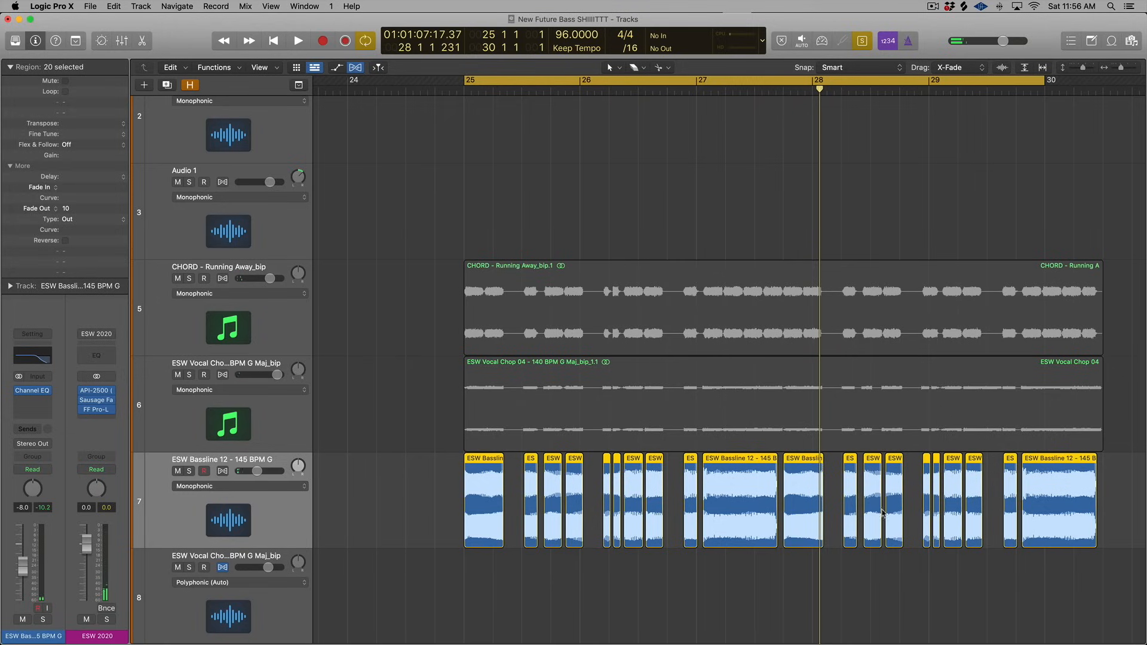
click(593, 493)
drag(421, 474, 1111, 519)
drag(500, 461, 501, 461)
- Set the Fade Out of the selected ESW Bassline 12 regions to 5 and check it at a region's end
double_click(67, 209)
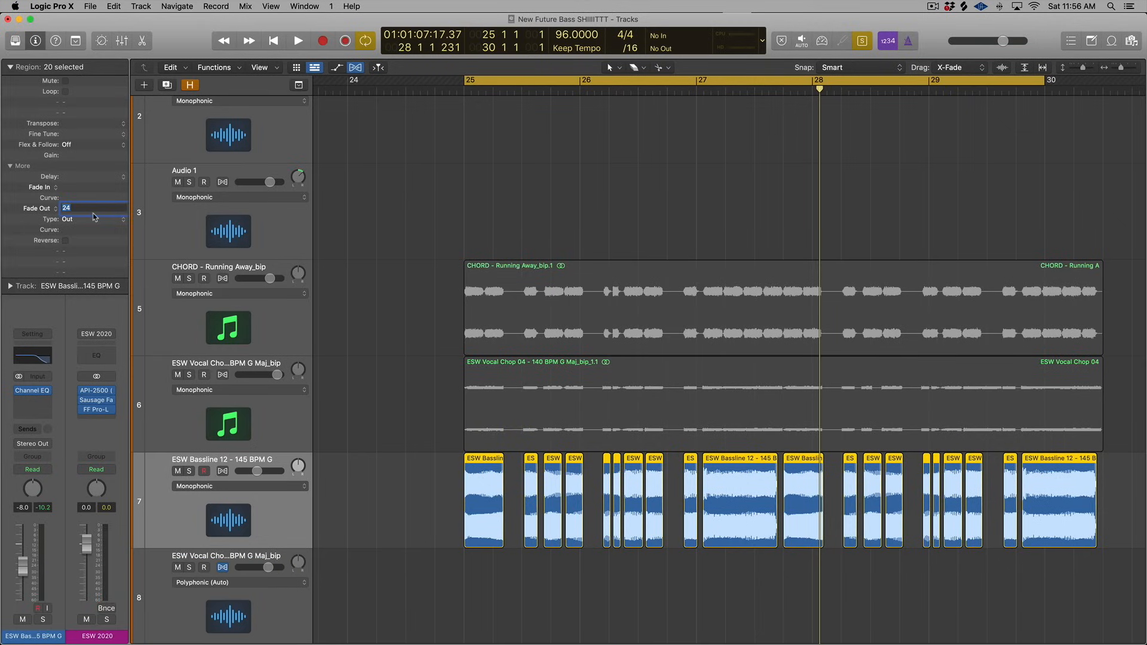
text(5)
scroll(418, 324, up, 5)
scroll(579, 456, up, 5)
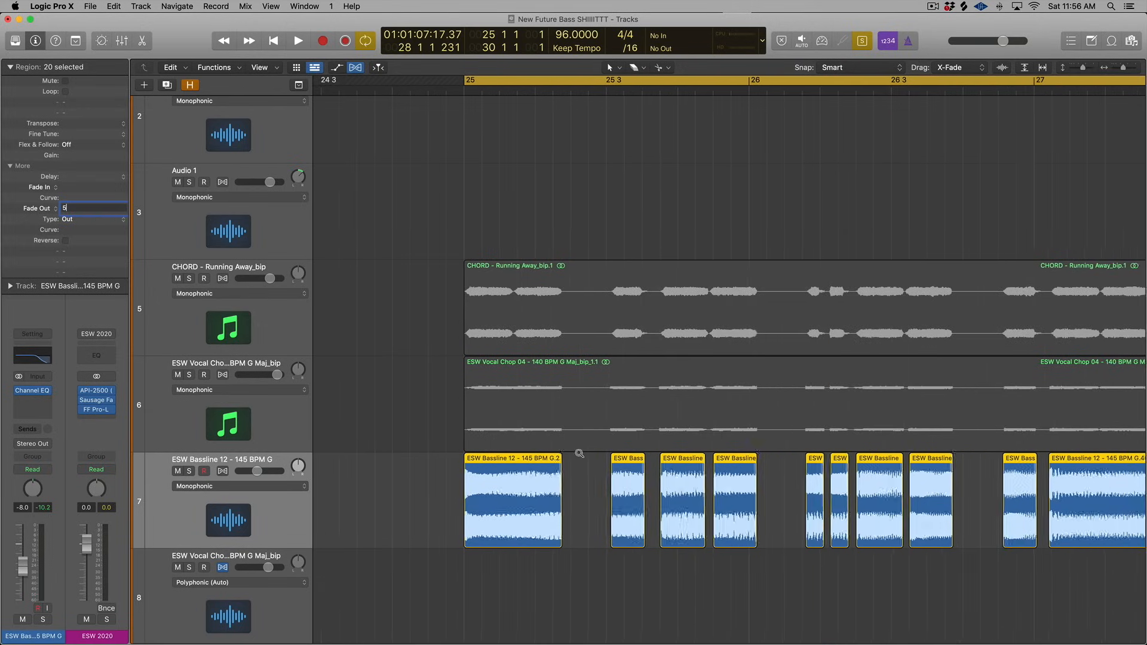
scroll(579, 455, up, 6)
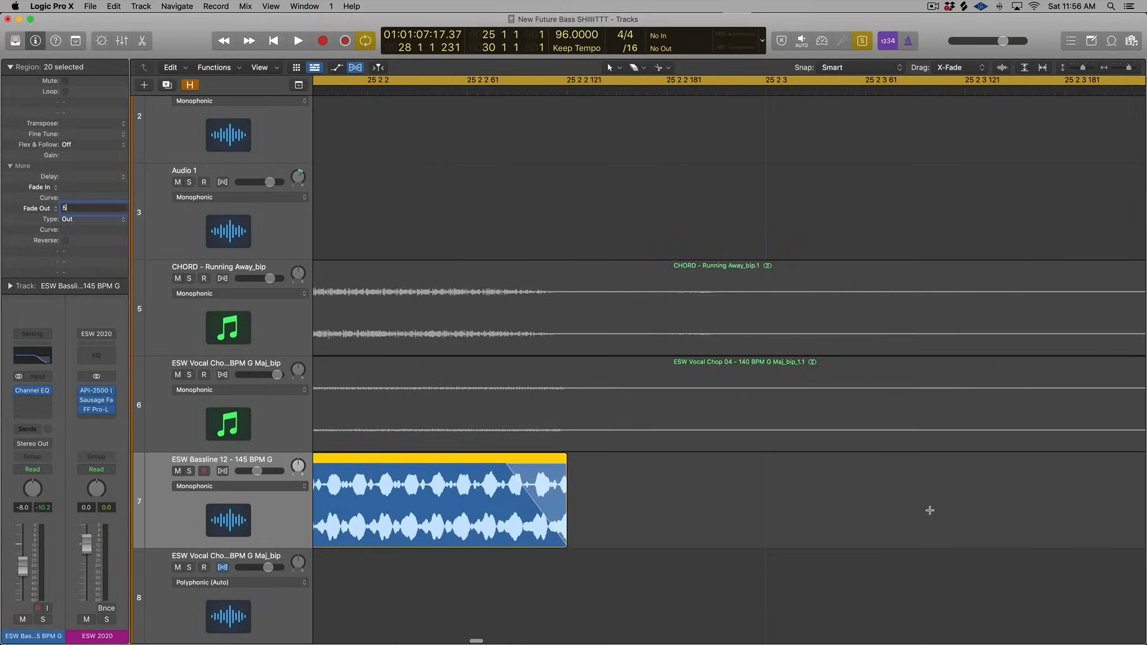
key(Return)
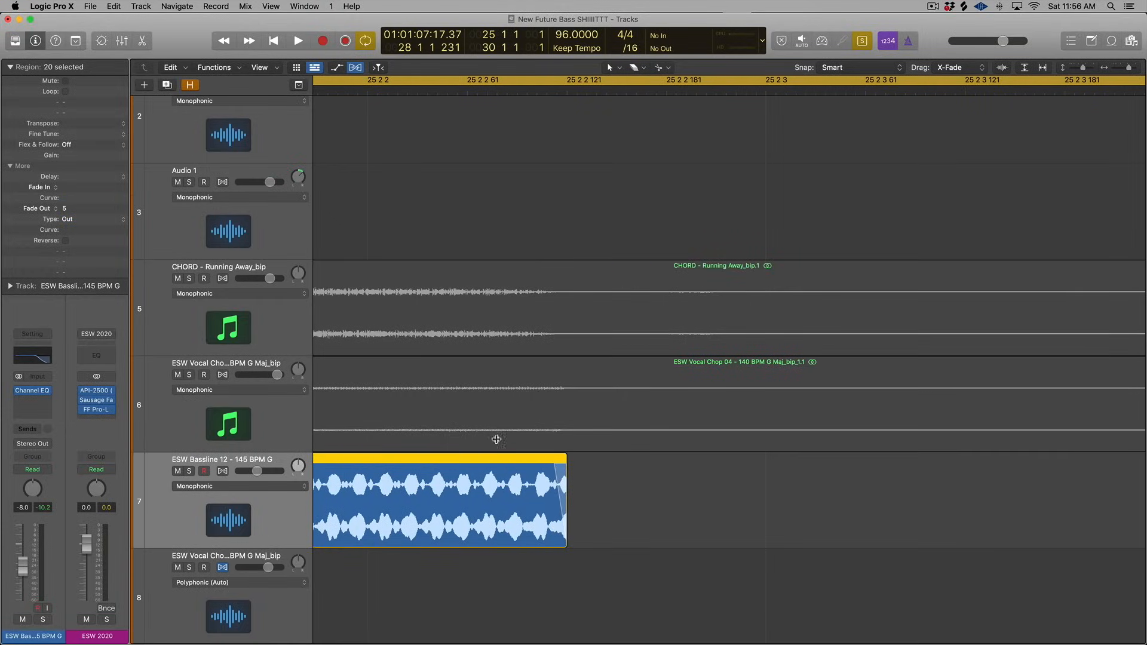
- Set the Fade Out of the selected ESW Bassline 12 regions to 2 and play the soloed bassline from bar 25
mouse_move(88, 209)
mouse_down()
mouse_move(87, 222)
mouse_move(88, 213)
mouse_up()
key(super+Left)
key(super+Left)
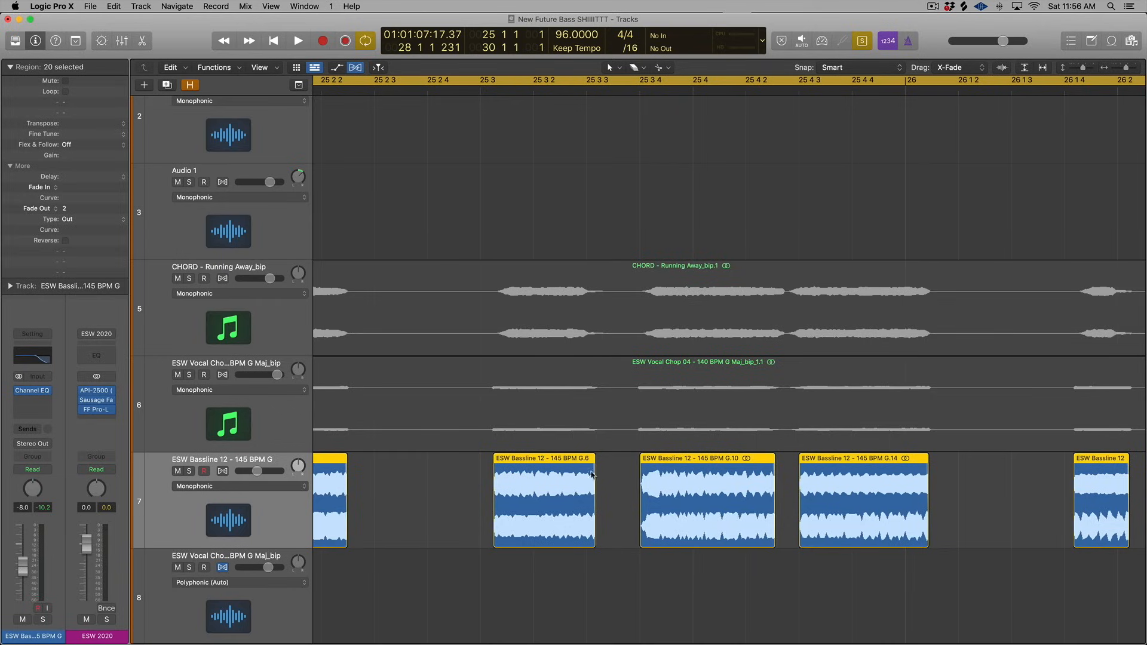
key(super+Left)
key(super+Left)
scroll(492, 484, left, 8)
key(space)
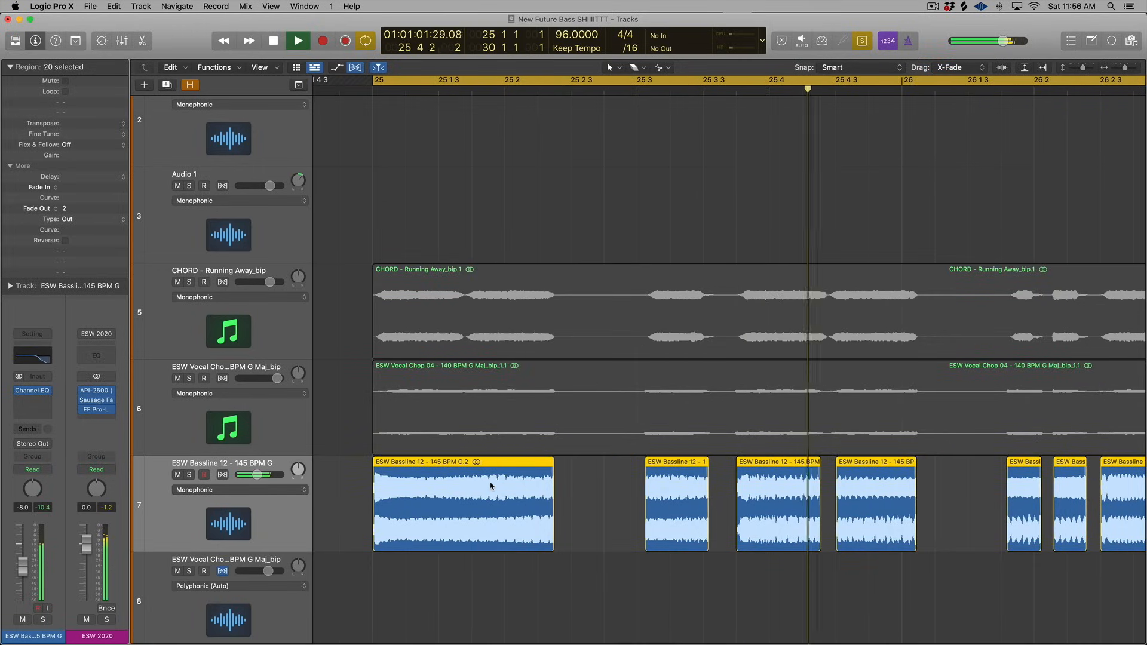
key(space)
key(super+Left)
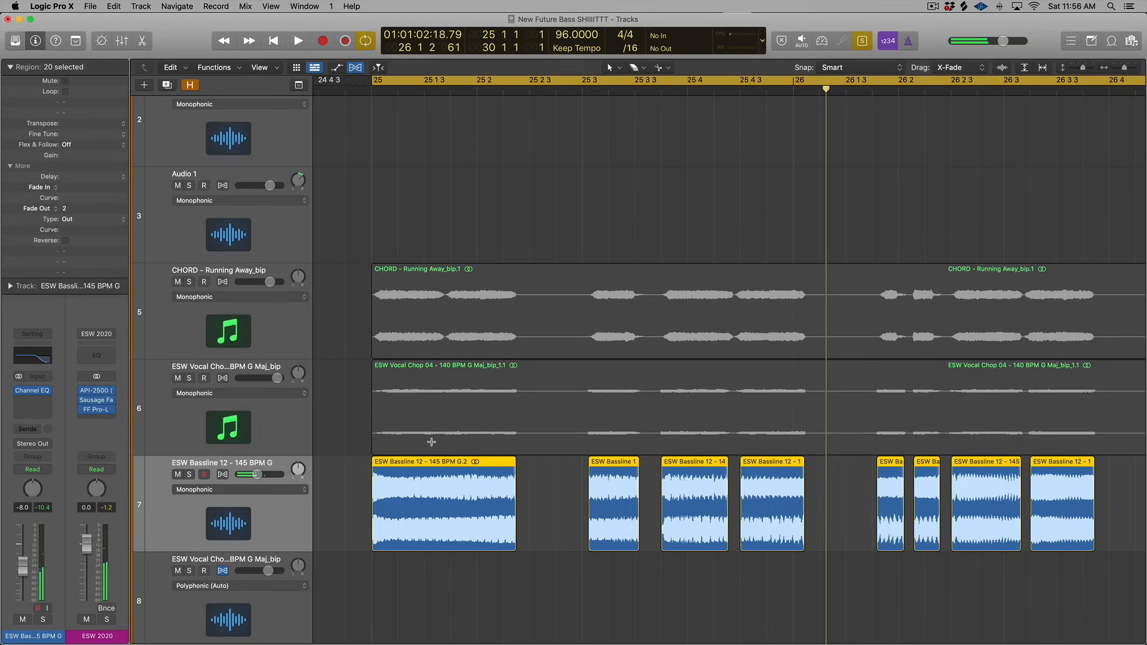
- Set the fade-out Curve of the selected ESW Bassline 12 regions to 1
key(super+Right)
key(super+Right)
key(super+Right)
key(super+Right)
scroll(507, 497, right, 15)
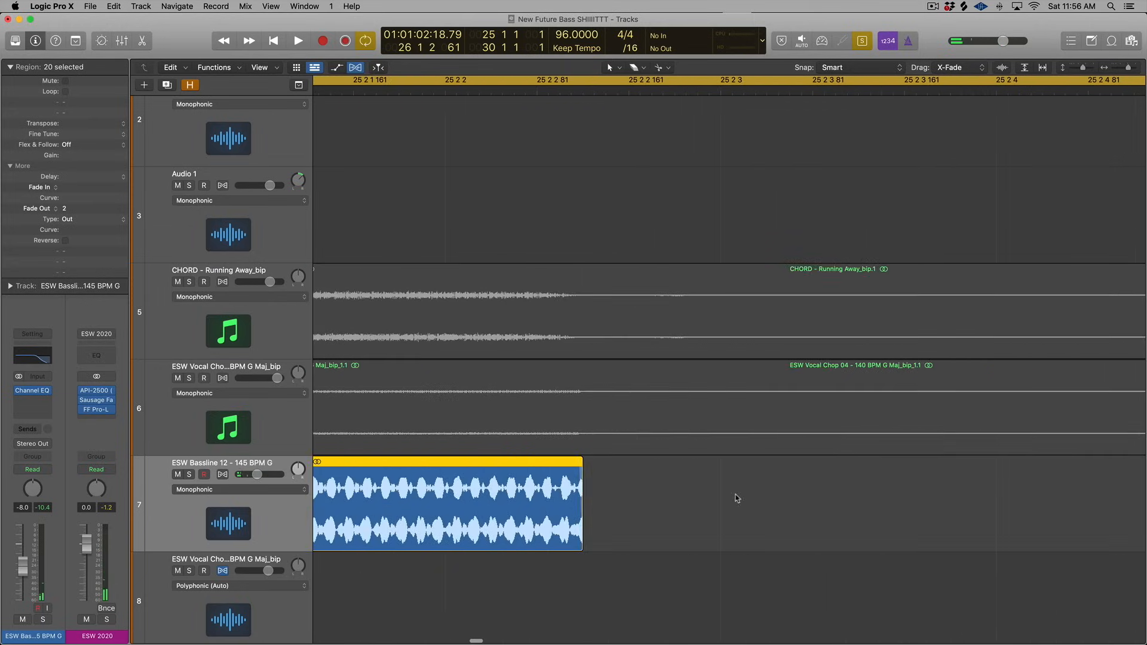
key(super+Right)
key(super+Right)
key(super+Right)
key(super+Right)
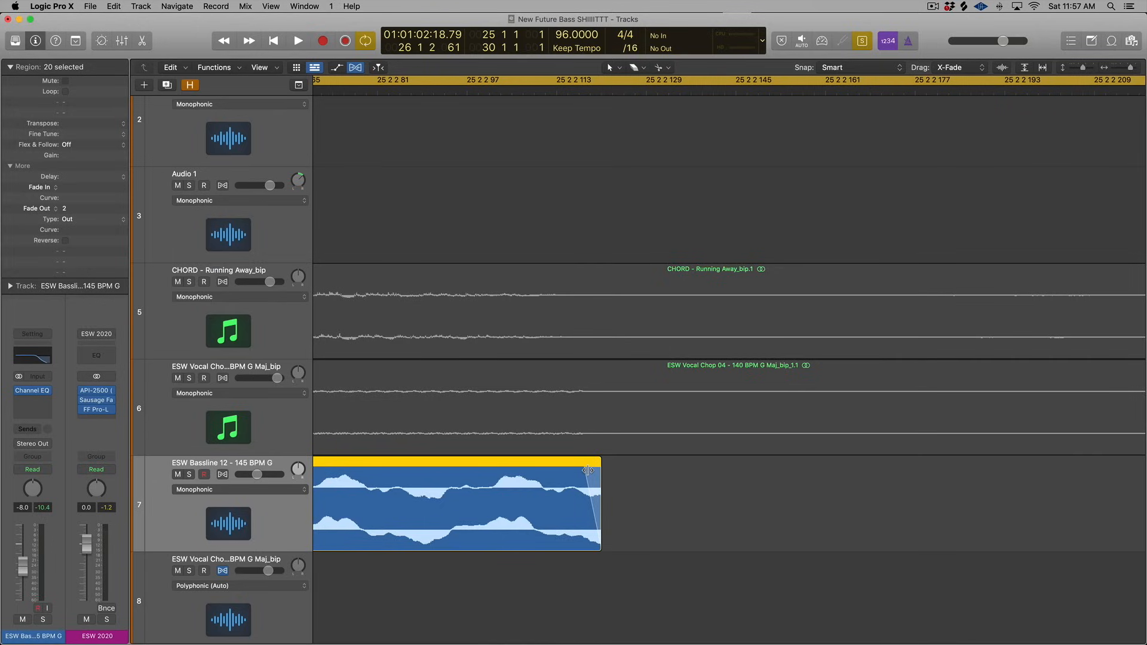
mouse_move(588, 471)
mouse_down()
mouse_move(542, 562)
mouse_move(593, 405)
mouse_move(564, 606)
mouse_move(589, 435)
mouse_move(580, 468)
mouse_up()
drag(76, 230, 72, 259)
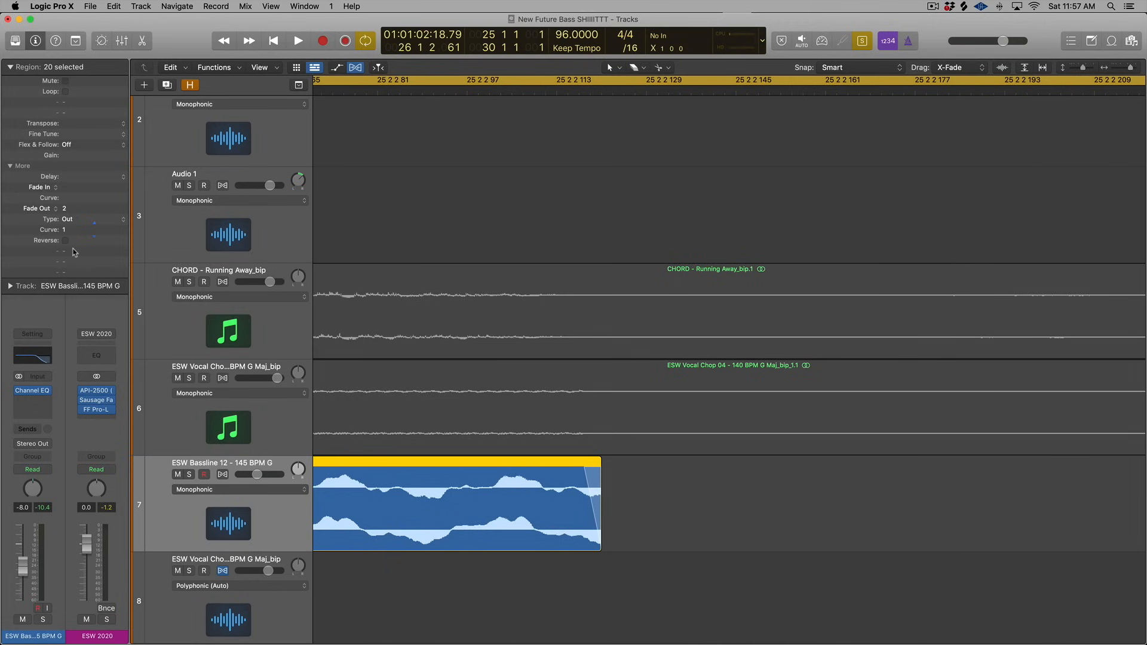
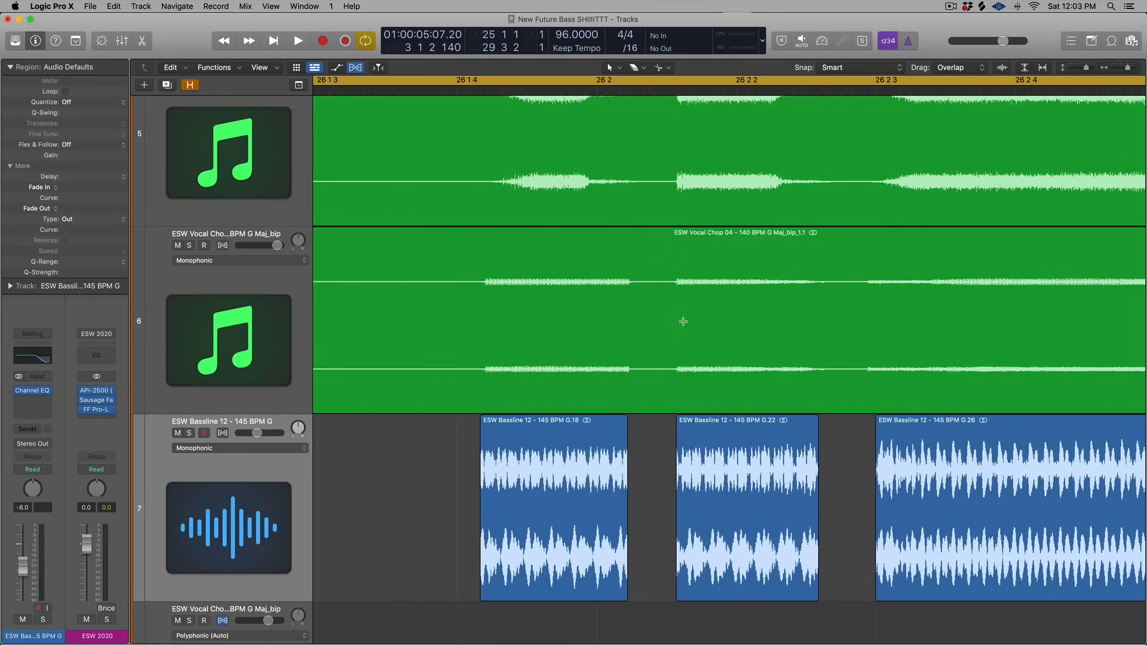
- Set the Drag mode to X-Fade and move the ESW Bassline 12 G.22 region back to overlap the G.18 region, creating a crossfade
click(951, 67)
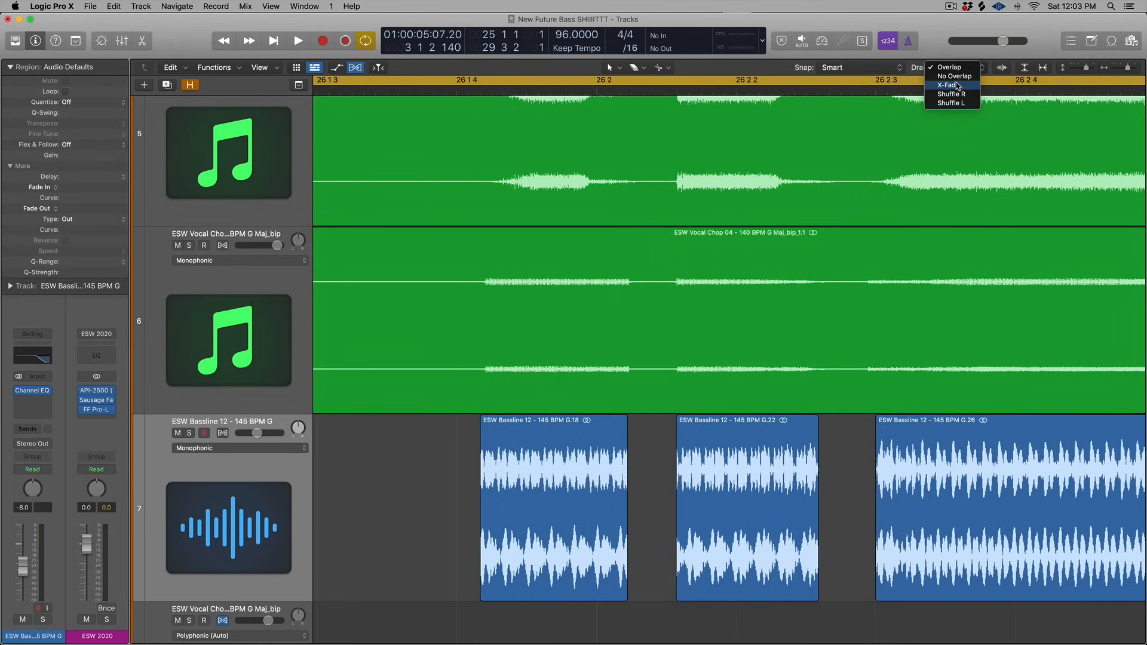
click(950, 84)
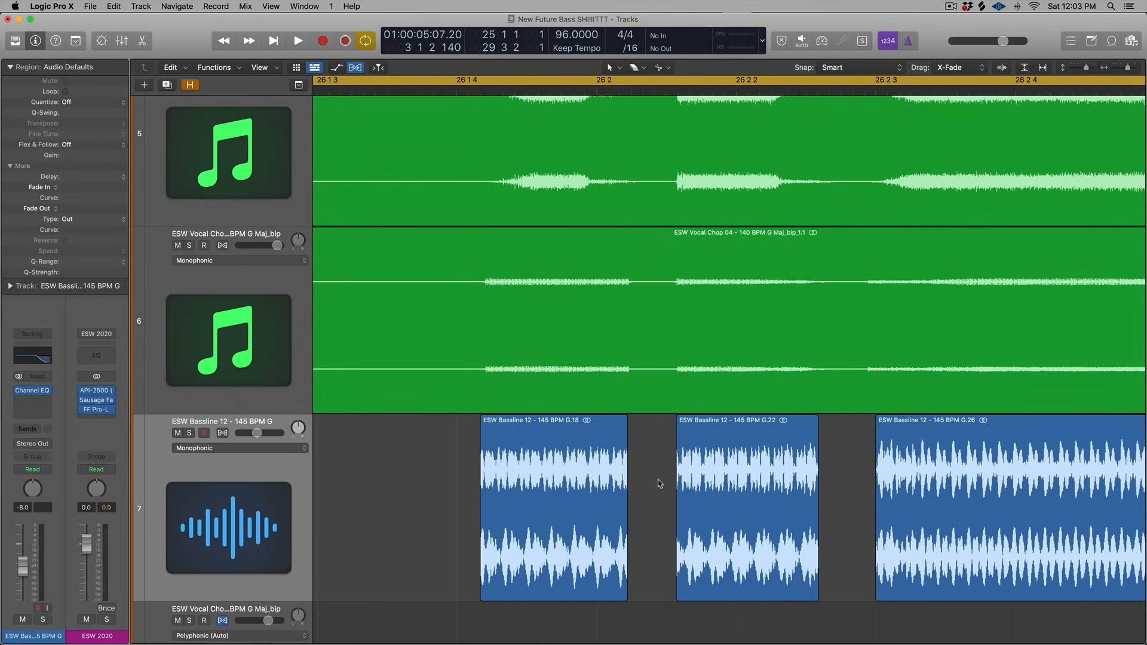
drag(699, 457, 656, 461)
key(super+Right)
key(super+Right)
key(super+Right)
key(super+Right)
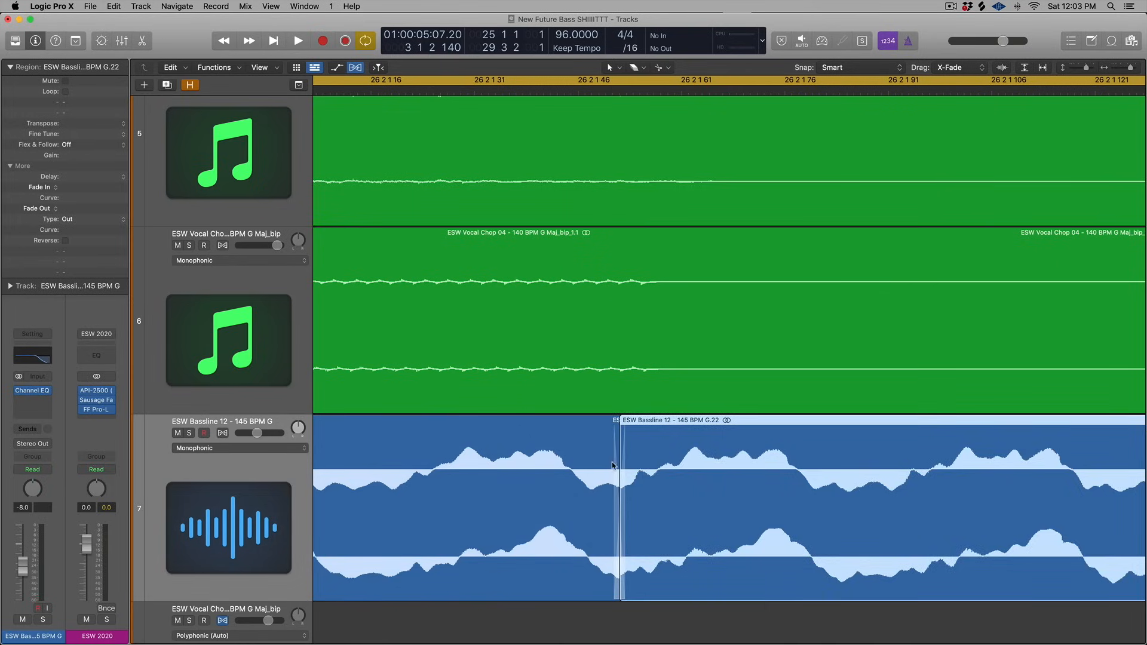
- Examine the crossfade between the ESW Bassline 12 G.18 and G.22 regions up close and undo the last edit
key(super+Right)
key(super+Right)
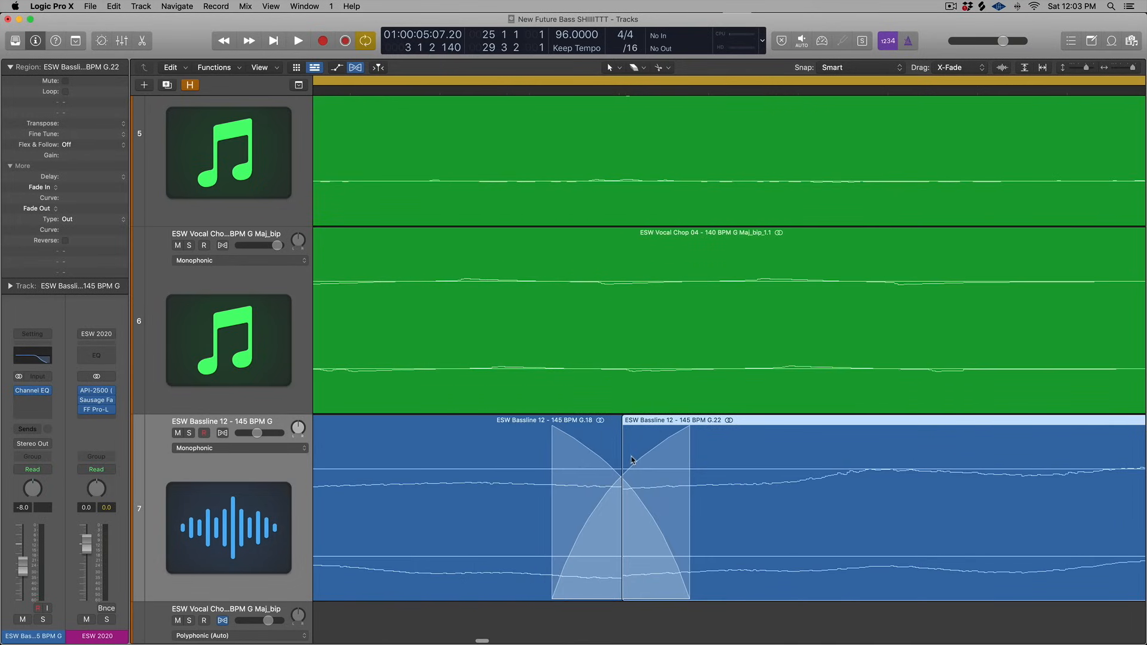
key(super+Left)
key(super+Left)
key(super+Left)
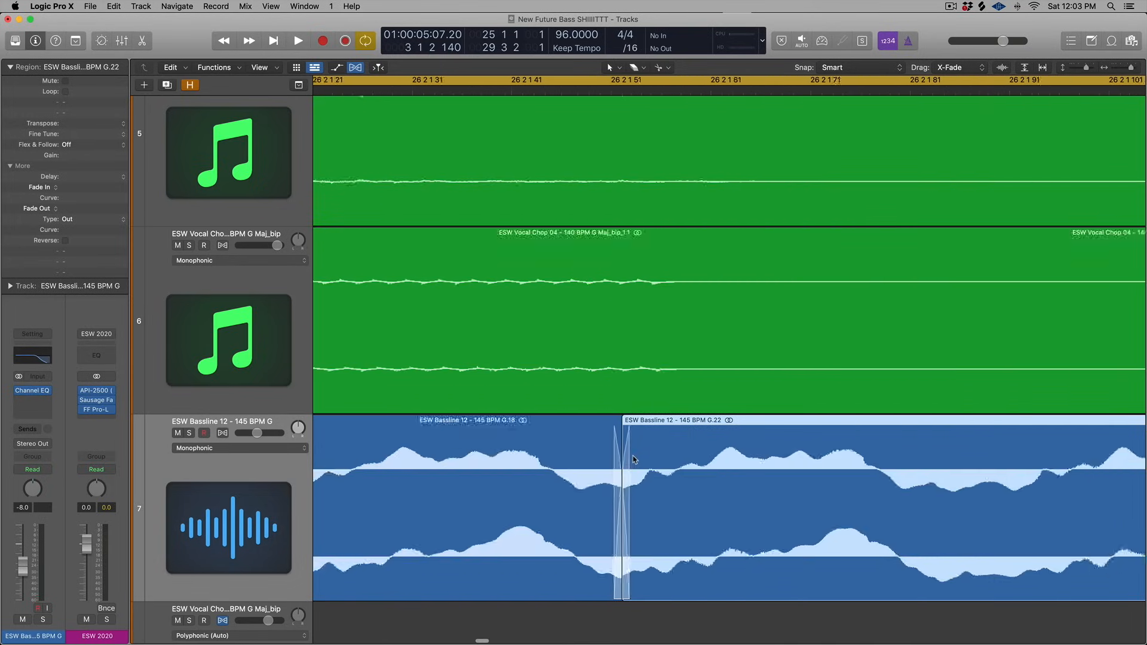
key(super+Left)
key(super+Left)
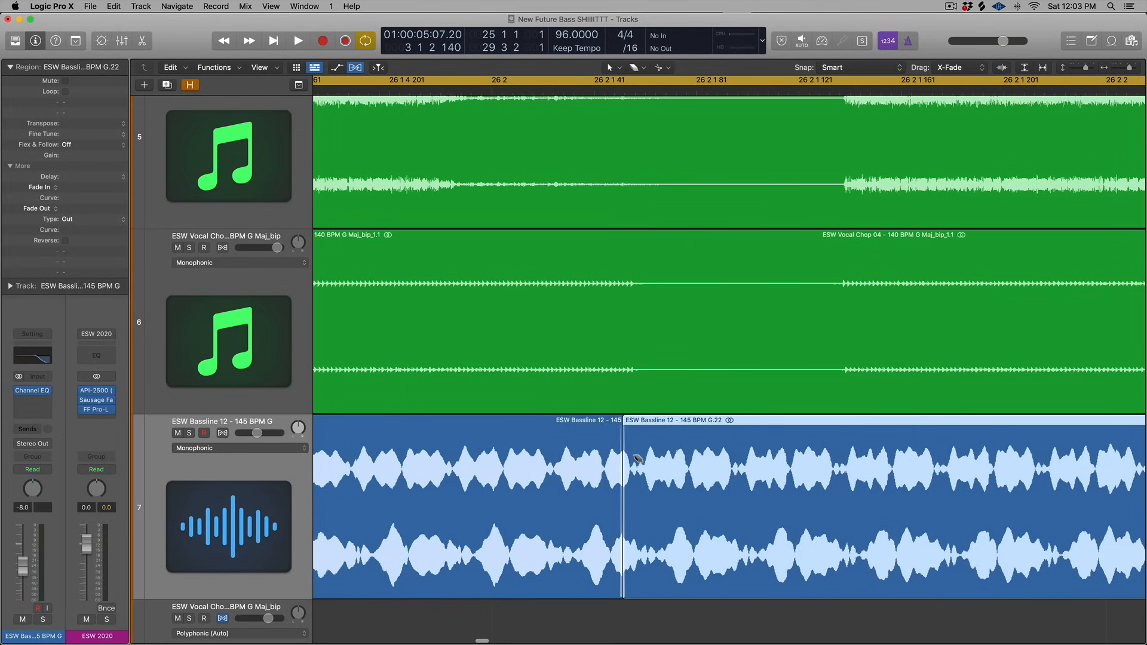
key(super+z)
key(super+Left)
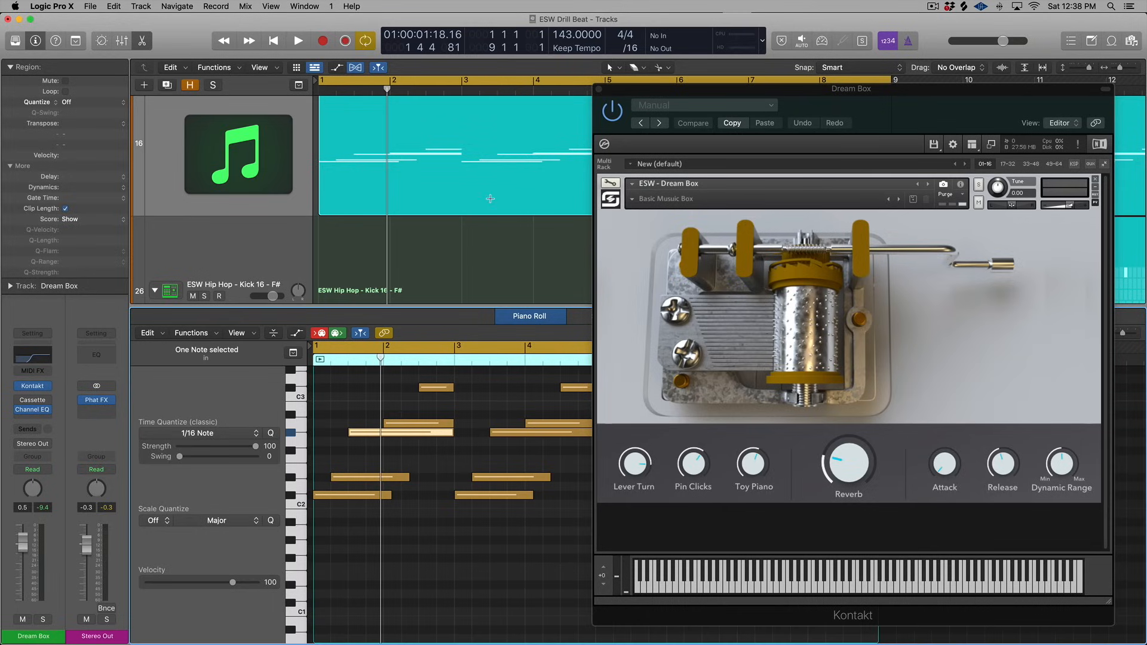
- Split the first G#2 note of the Dream Box part at three successive points, and undo all three cuts
mouse_move(358, 434)
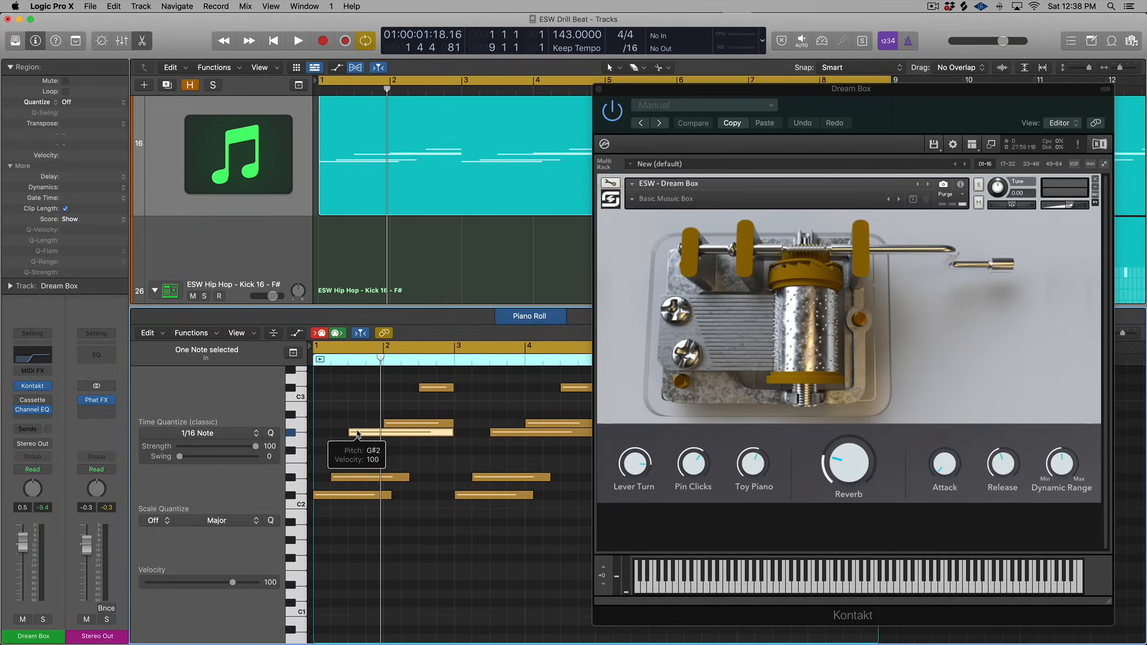
drag(358, 433, 379, 436)
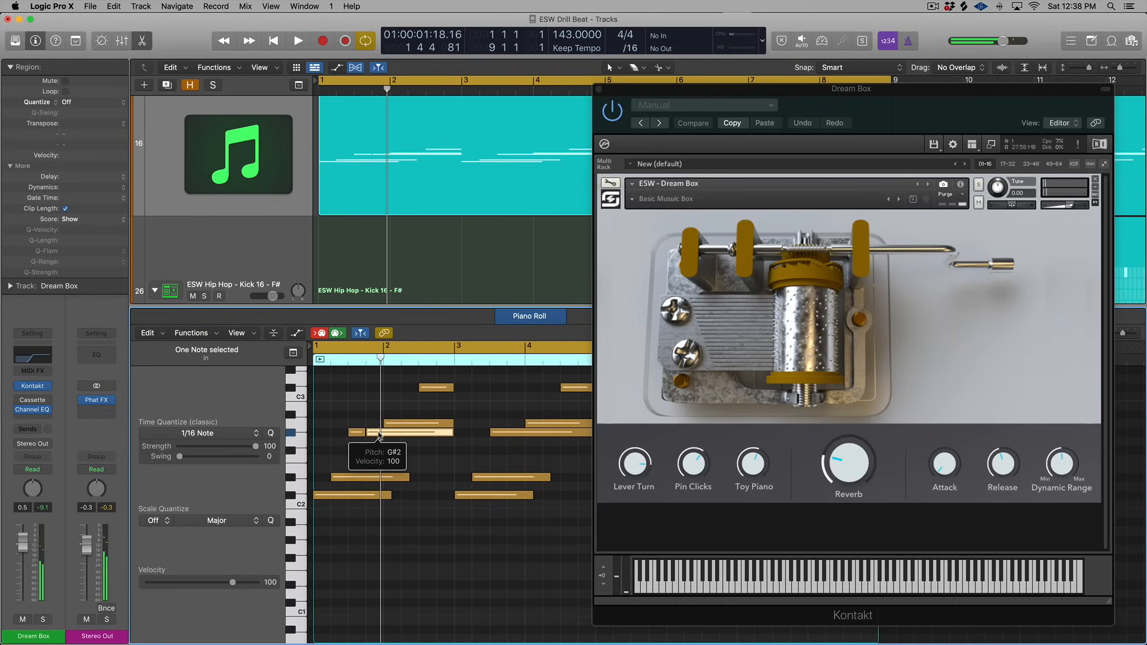
click(382, 435)
click(397, 438)
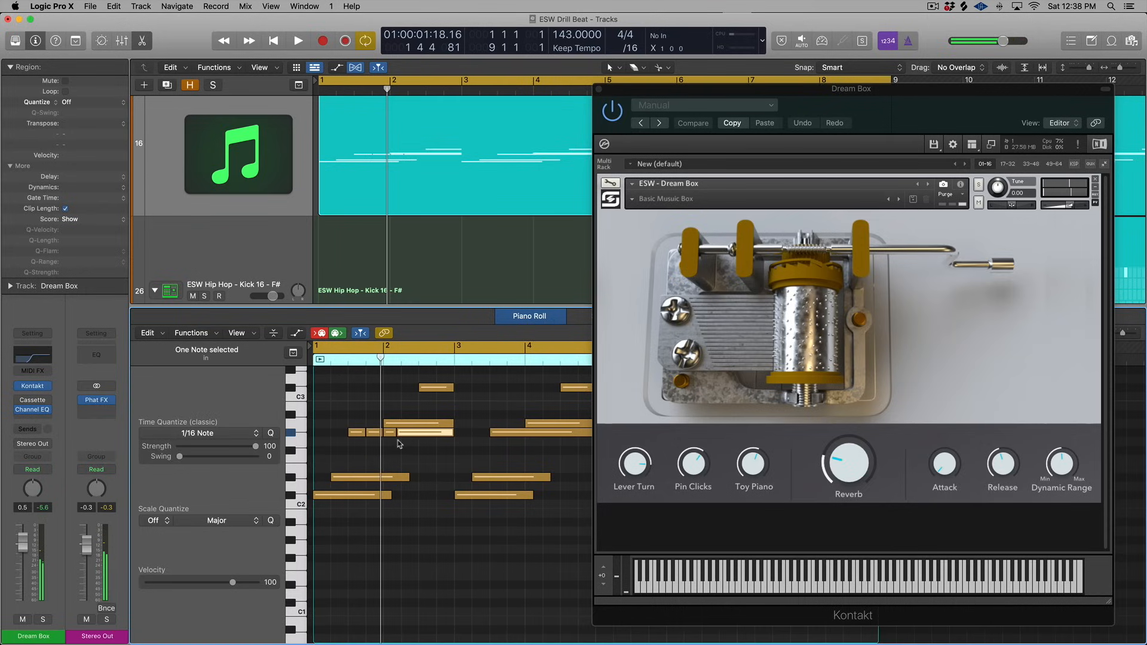
key(super+z)
key(super+z)
key(super+z)
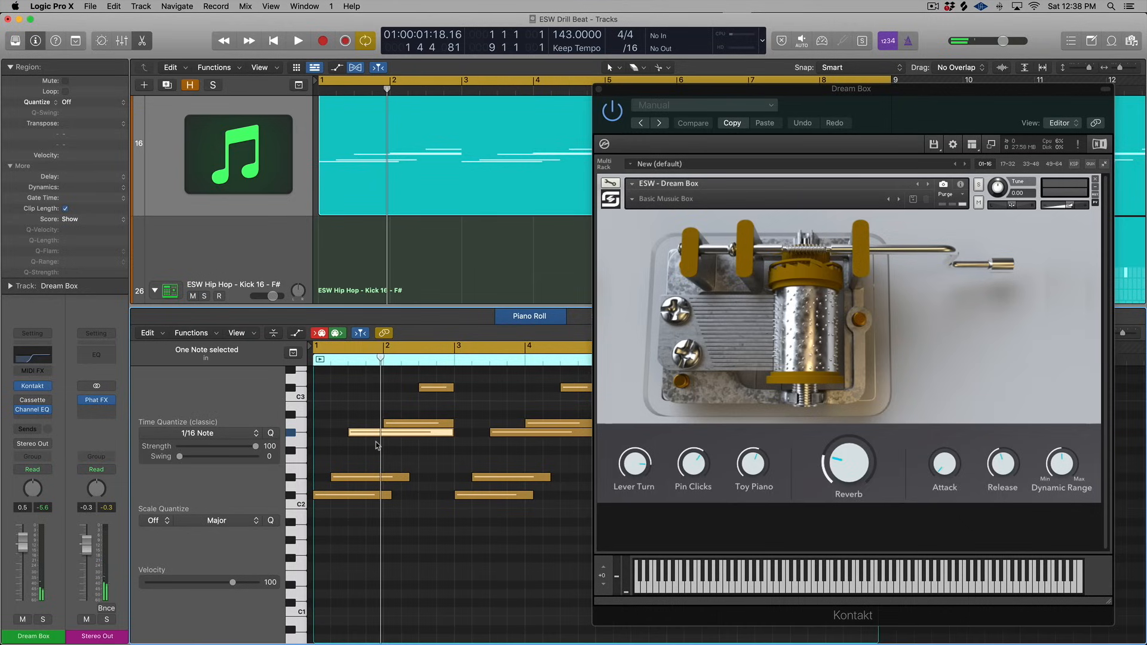
- Split the first G#2 note into six equal notes in one cut, play the result, and undo the split
mouse_move(366, 440)
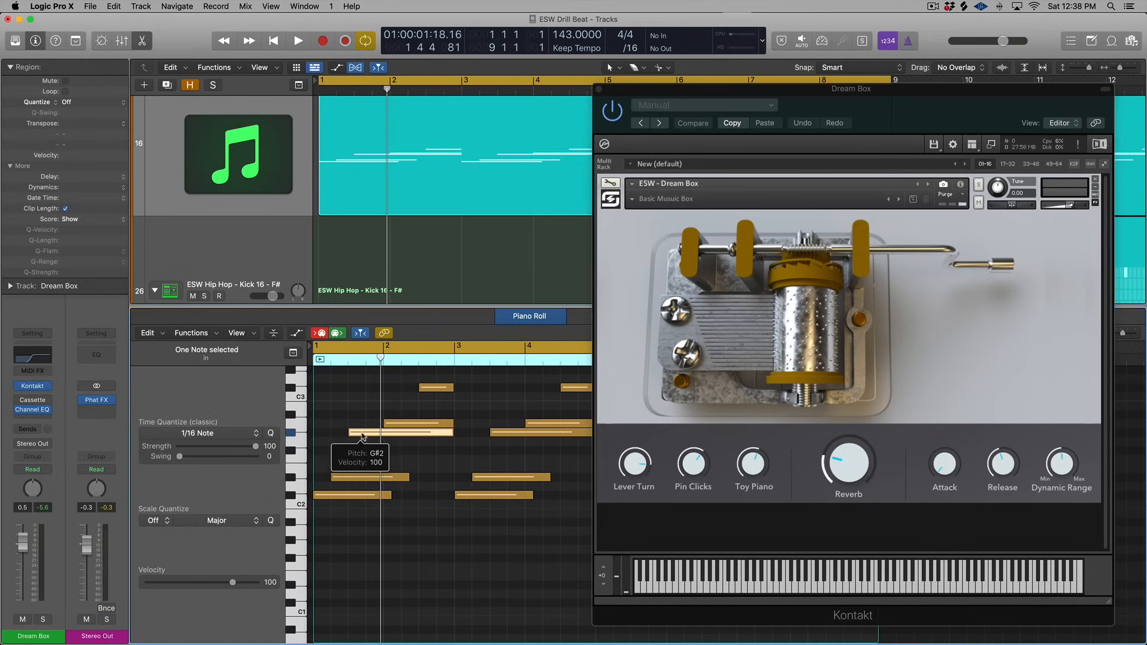
right_click(365, 436)
scroll(365, 436, up, 1)
scroll(365, 436, right, 1)
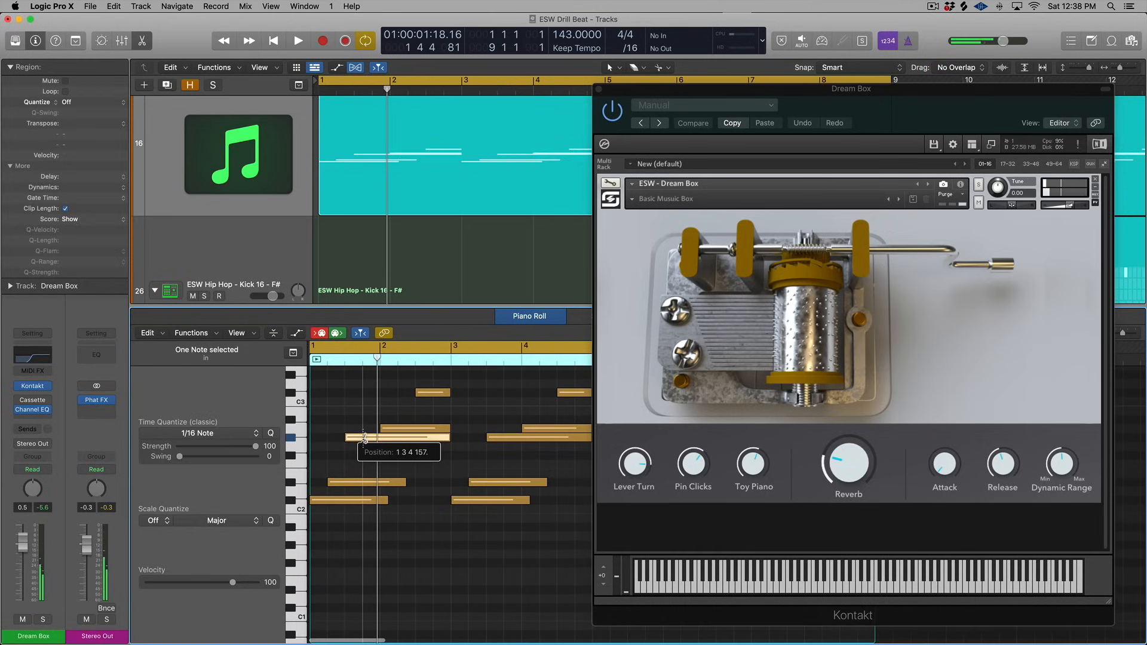
alt+click(364, 438)
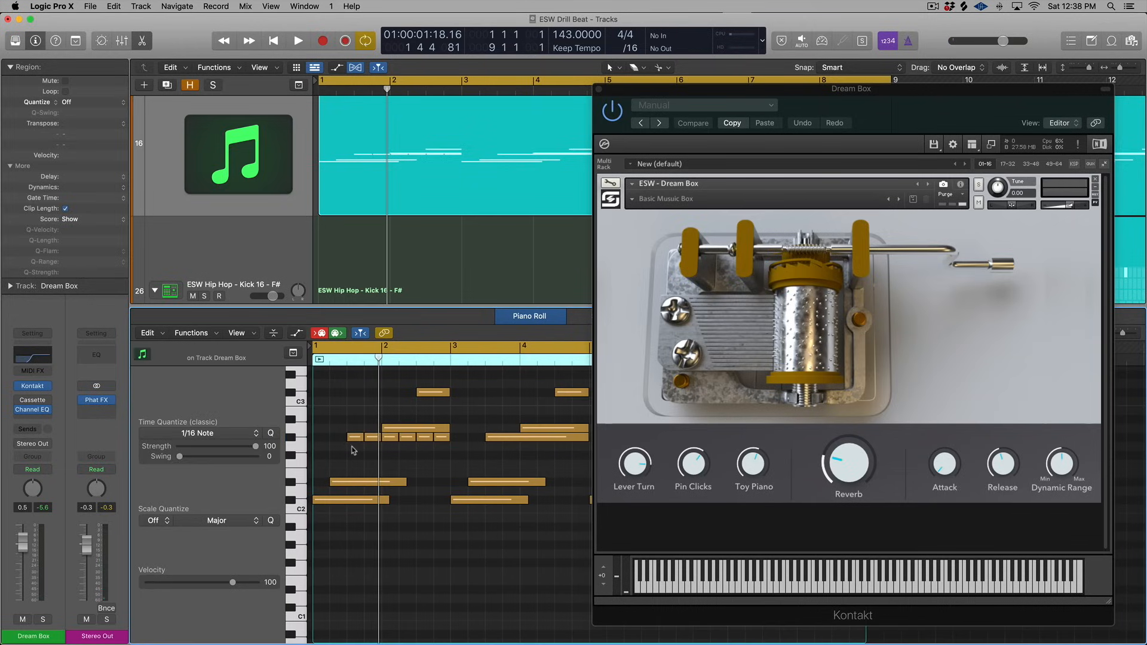
key(space)
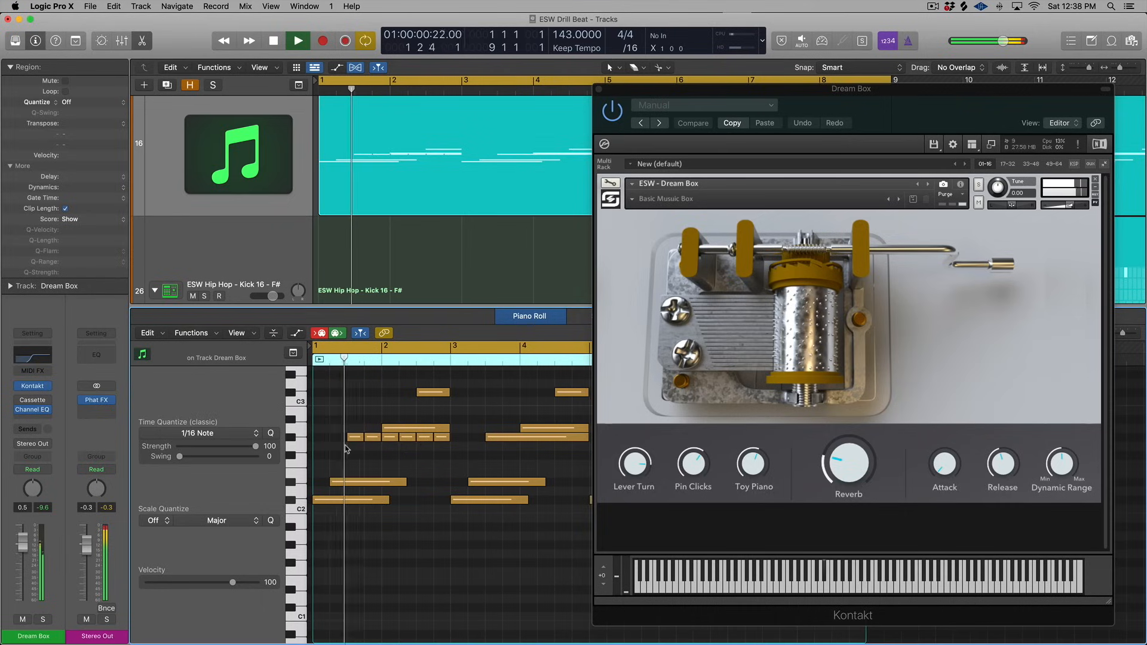
key(space)
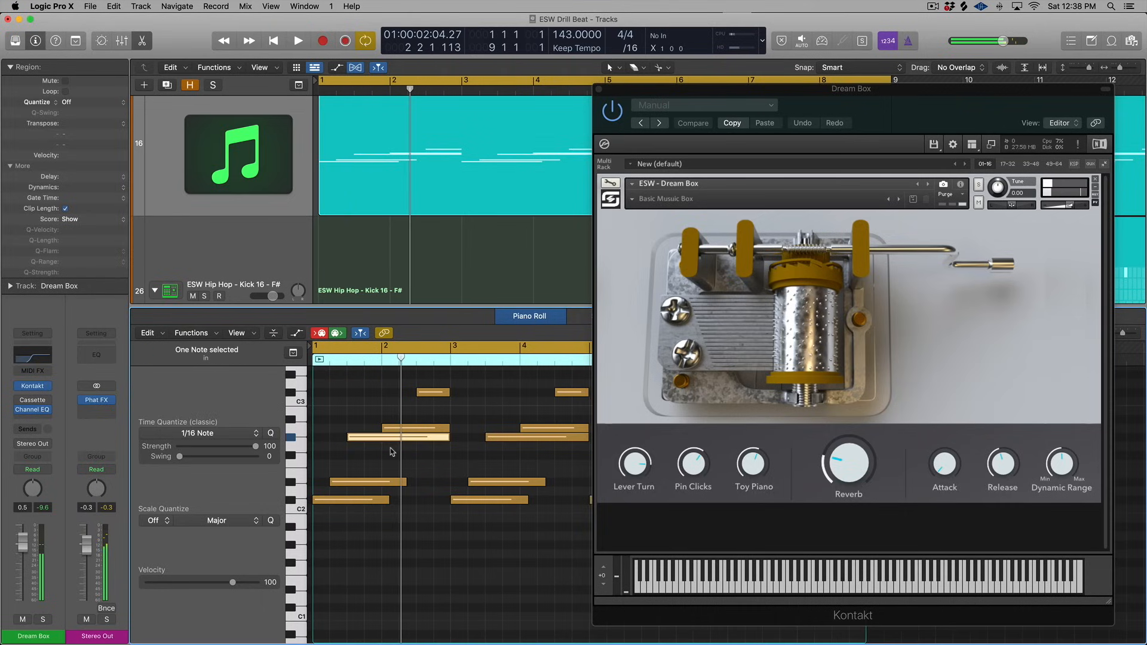
key(super+z)
- Close the Dream Box instrument window and the Piano Roll, and select the _bip_1_bip merged_3.11 region at bar 2
click(597, 88)
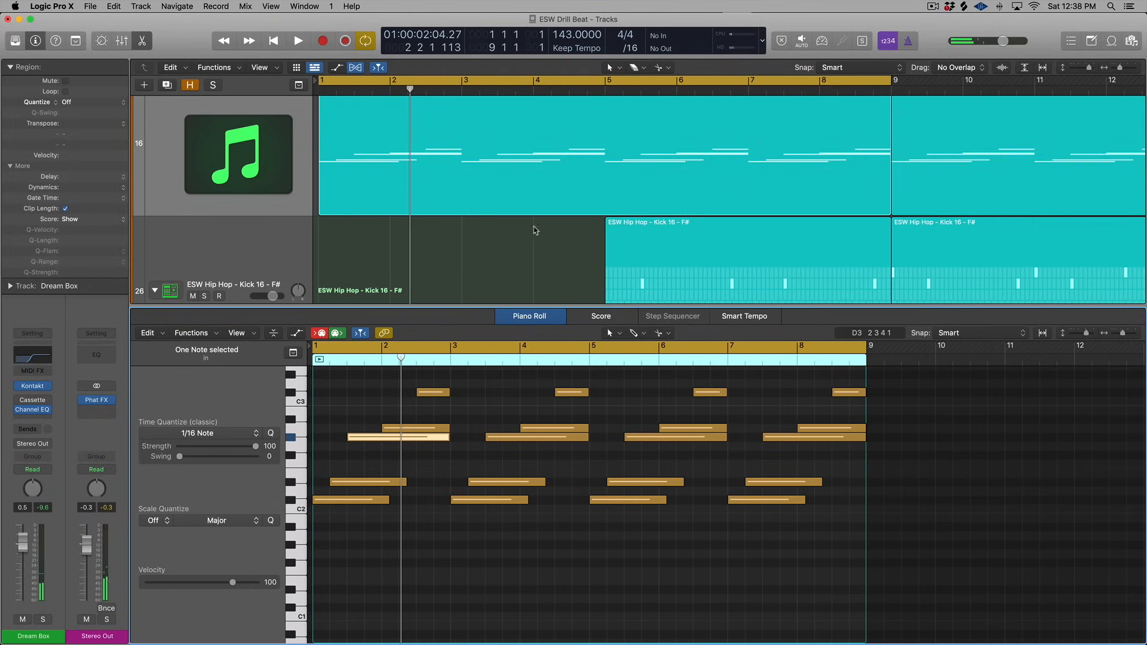
key(x)
key(x)
scroll(521, 228, up, 10)
scroll(524, 225, down, 2)
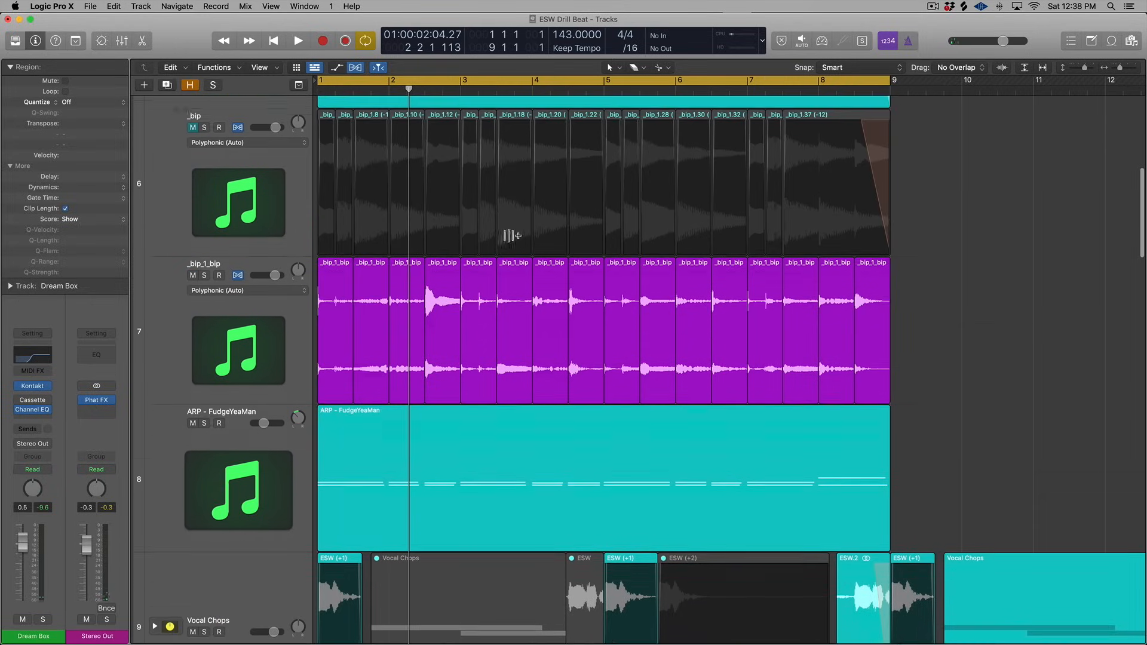
click(402, 284)
key(super+Right)
key(super+Right)
key(super+Right)
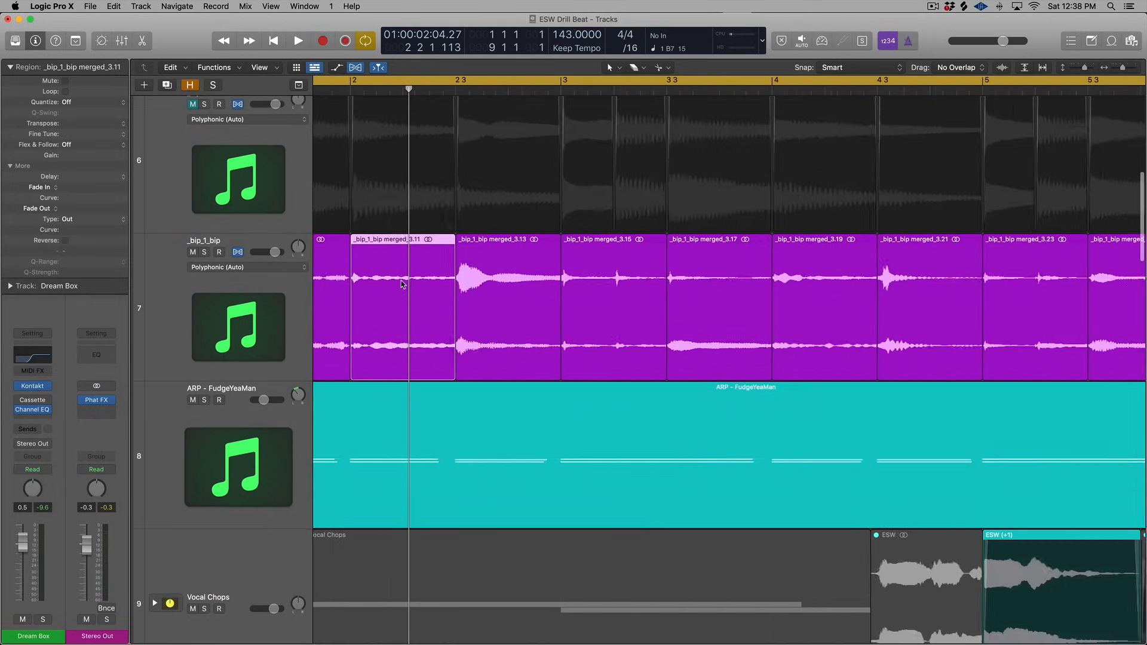
- Solo the _bip_1_bip merged_3.11 region and split it into four equal slices at once
key(ctrl+s)
key(space)
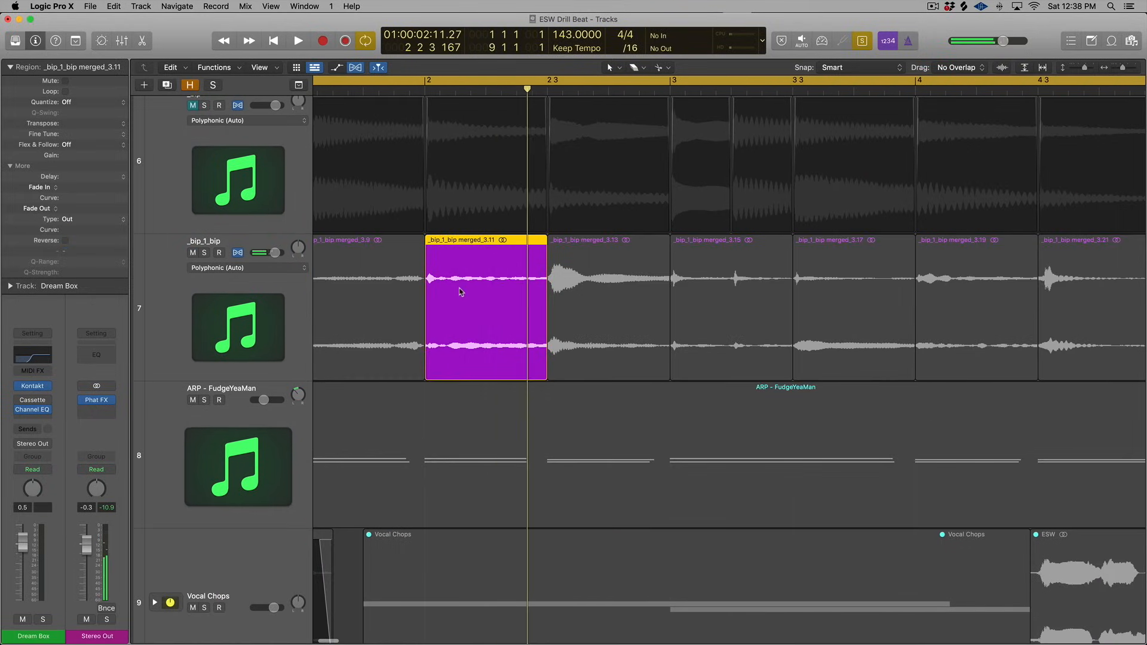
drag(456, 276, 456, 276)
key(space)
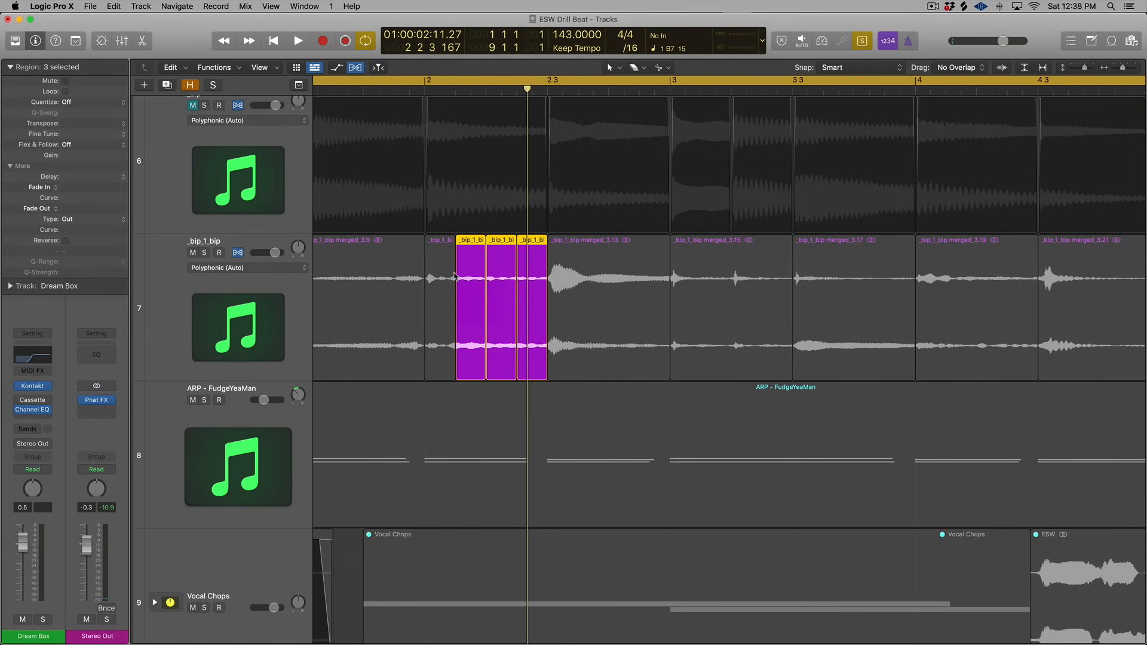
- Select all four slices at bar 2 on the _bip_1_bip track and play them soloed
click(448, 276)
shift+click(475, 274)
shift+click(508, 272)
key(space)
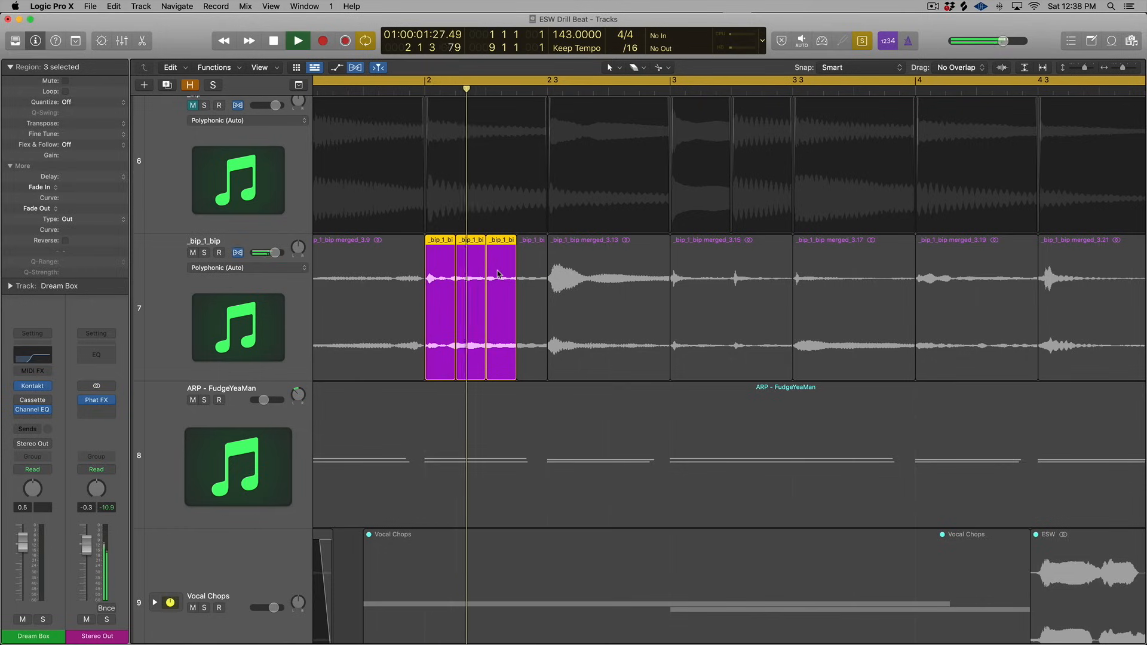
shift+click(515, 271)
key(space)
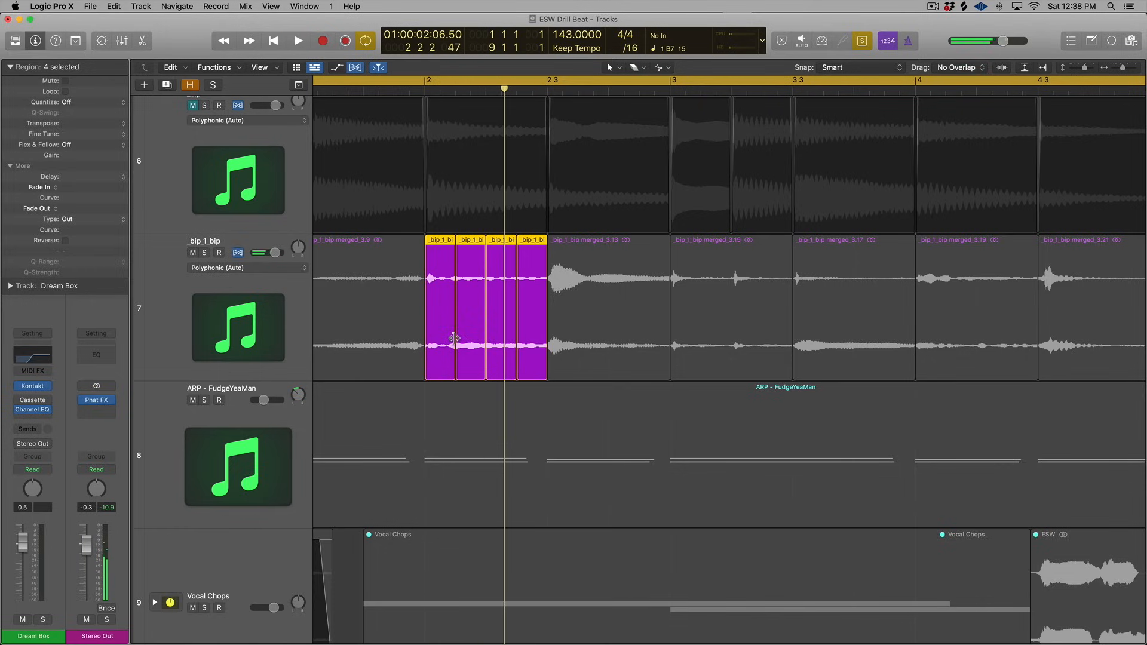
- Shorten all four selected slices together to leave equal gaps between them, and play the stuttered result
drag(456, 339, 443, 339)
key(space)
key(space)
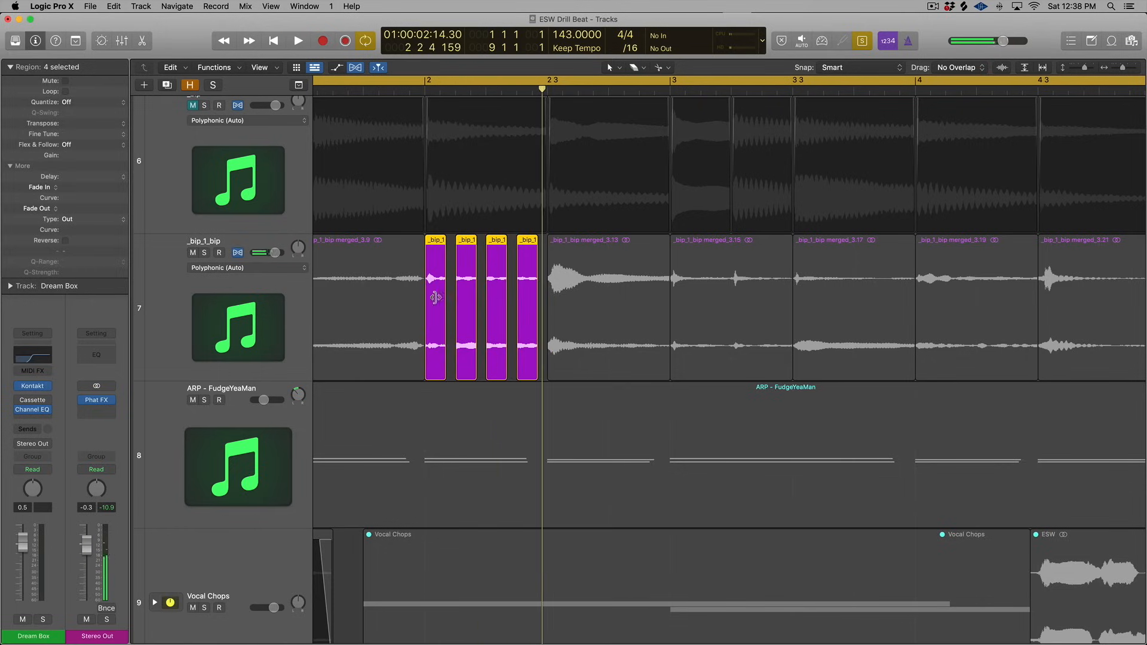
- Set Fade In to 6 and Fade Out to 15 on the four slices, and play the full beat unsoloed from bar 1
drag(80, 189, 81, 187)
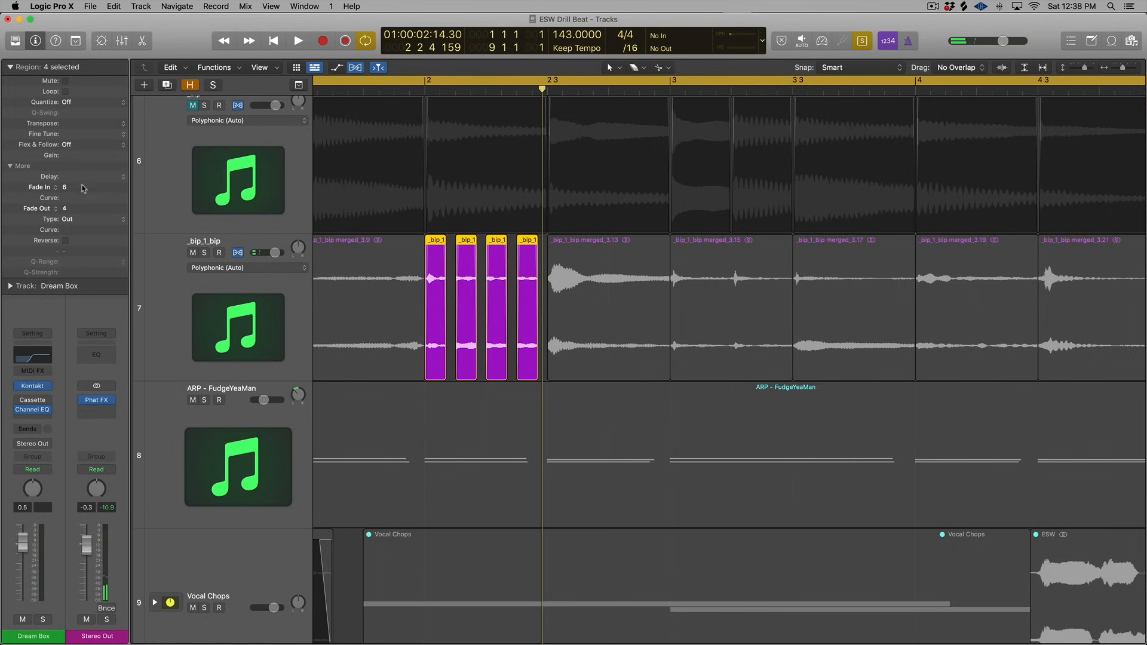
key(space)
key(space)
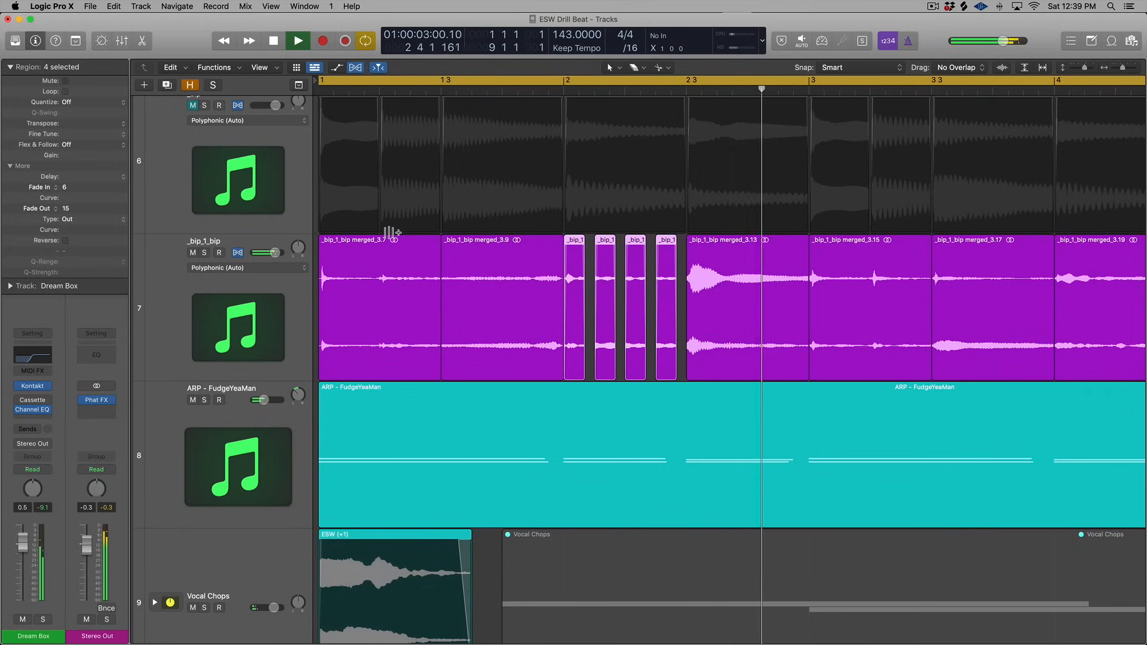
key(super+Left)
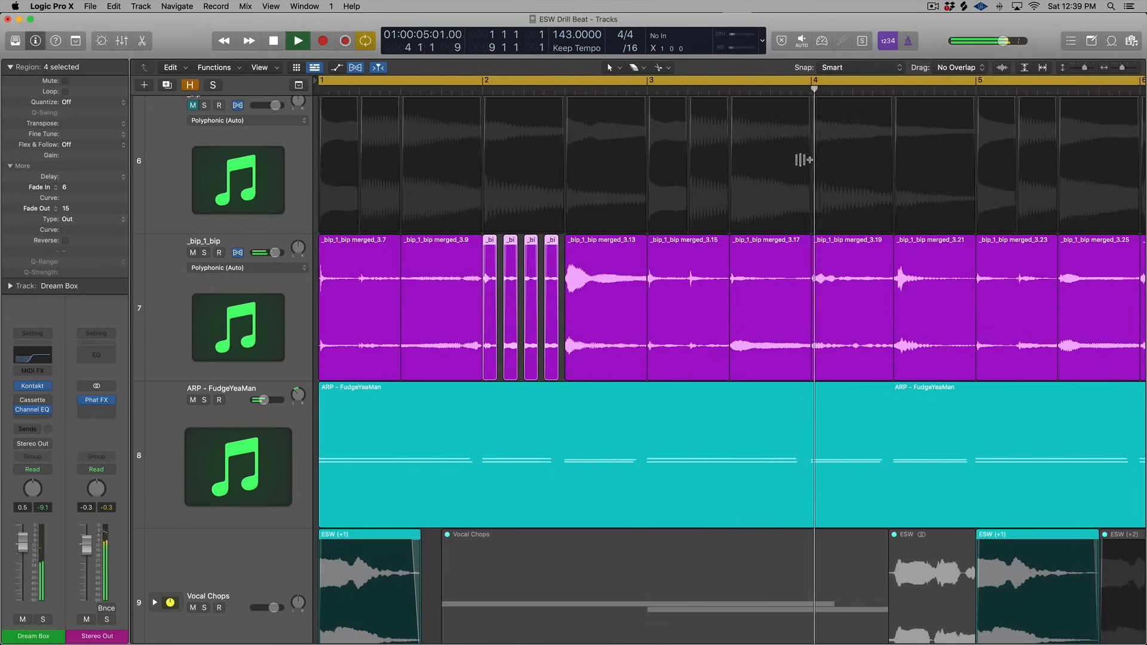
key(space)
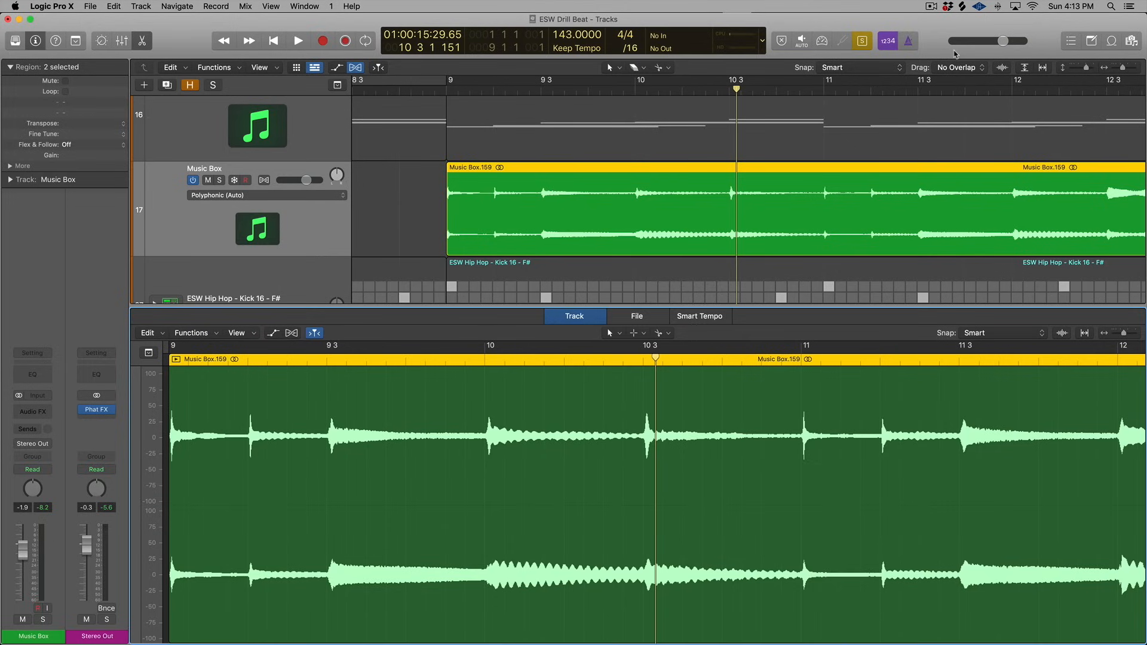
- Close the audio track editor so only the arrangement shows, and turn off solo
key(x)
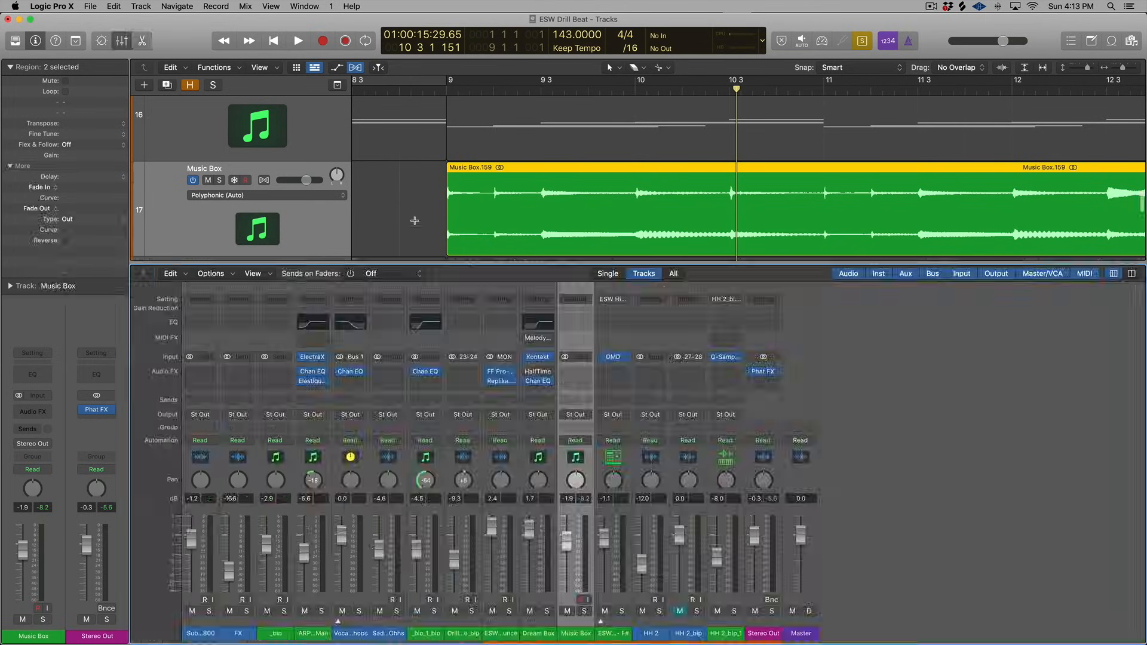
key(x)
scroll(468, 200, up, 5)
key(ctrl+s)
- Play the Dream Box region at bar 9 soloed, and switch the solo to the Music Box.159 region
click(503, 237)
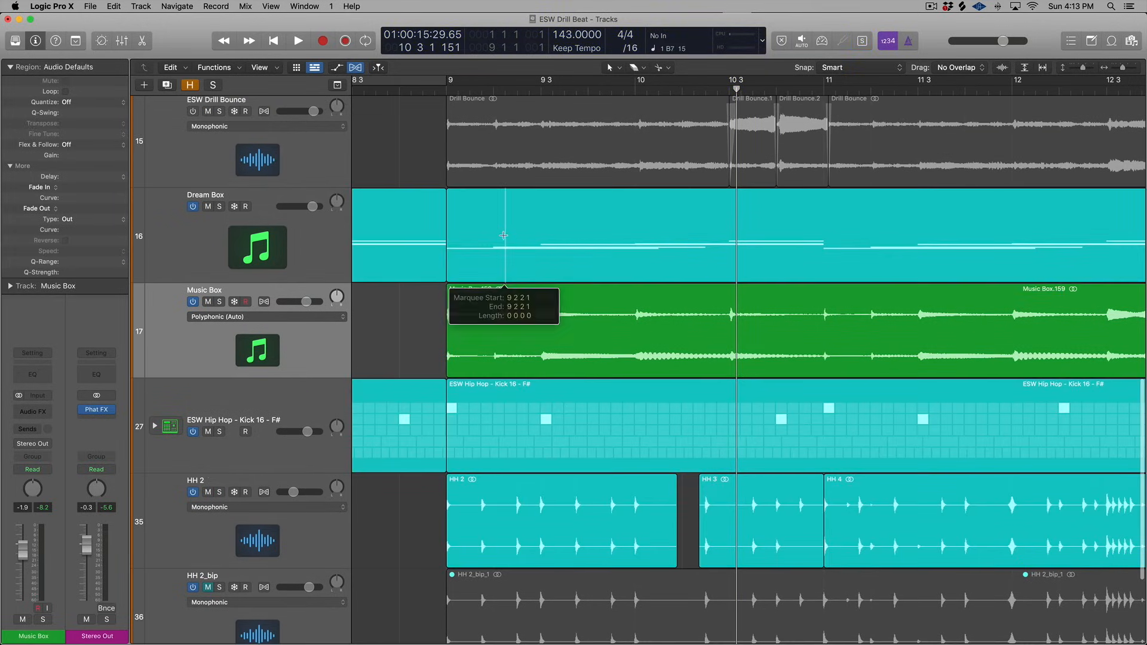
key(ctrl+s)
key(shift+space)
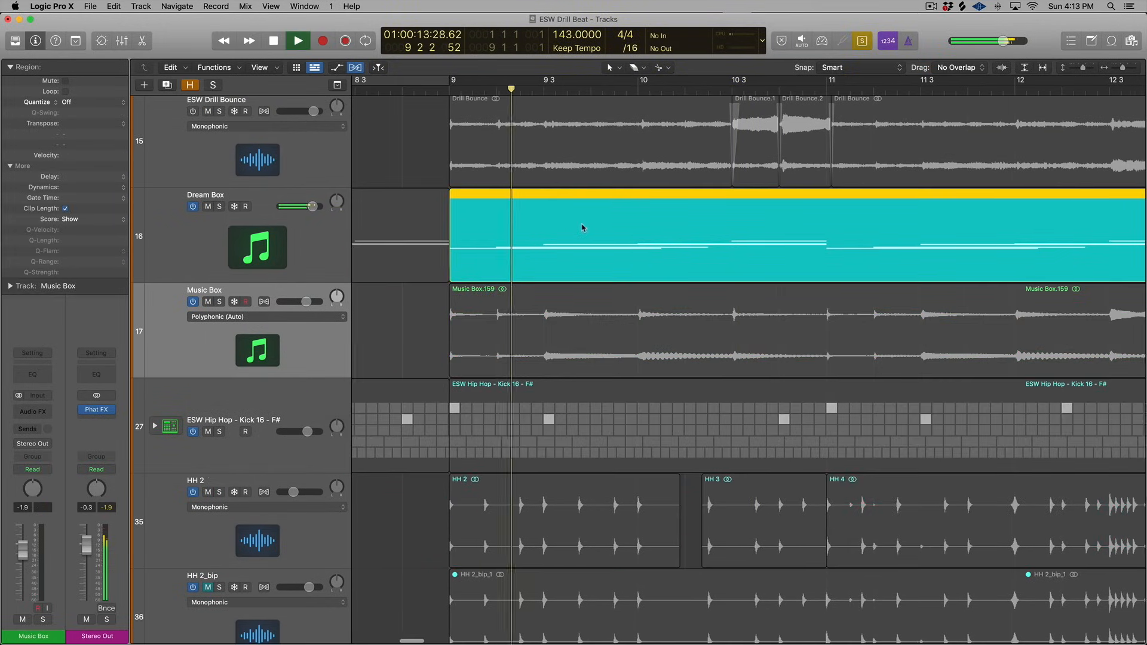
scroll(583, 230, down, 2)
key(space)
click(572, 309)
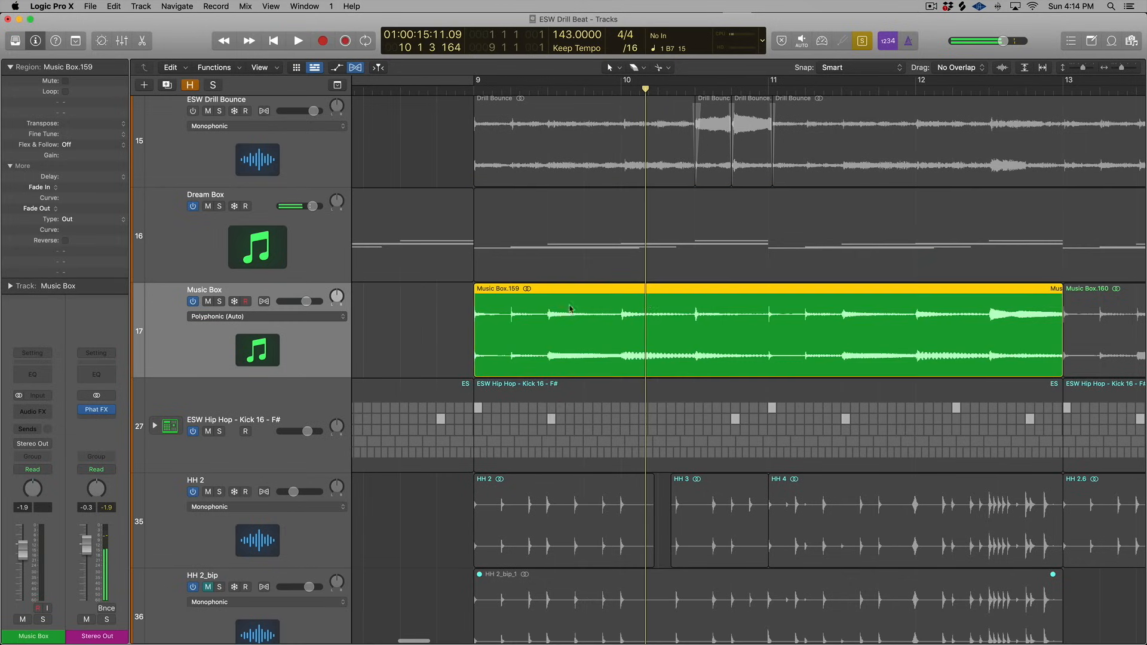
- Try reversing the whole Music Box region at bar 9 and audition the result
click(416, 311)
click(500, 303)
click(66, 240)
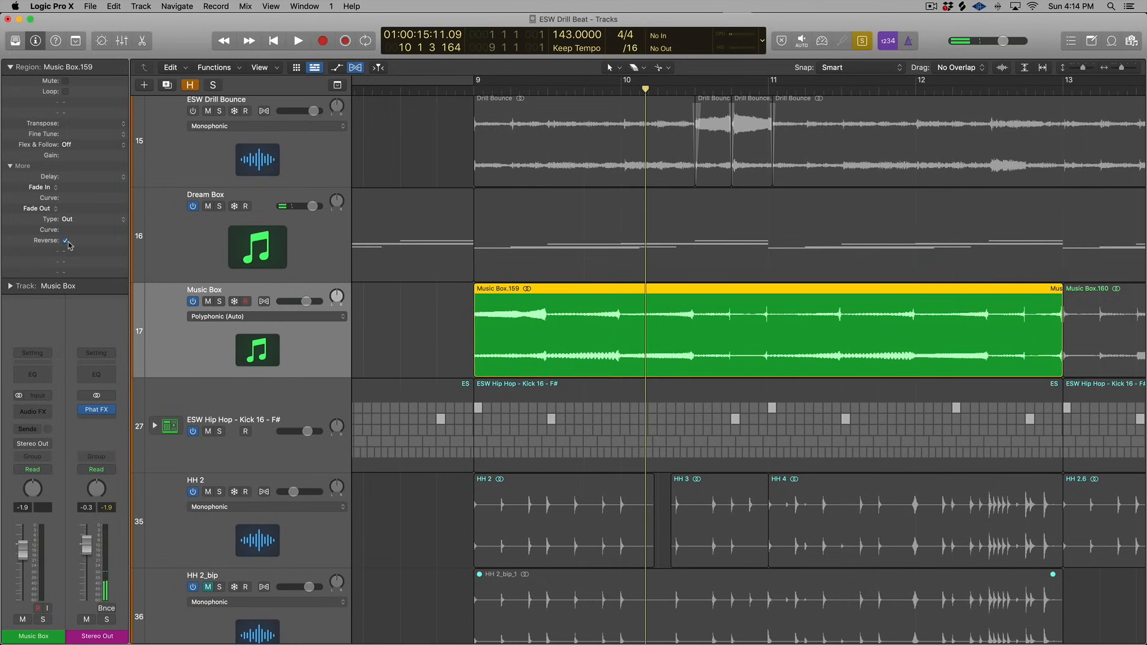
key(shift+space)
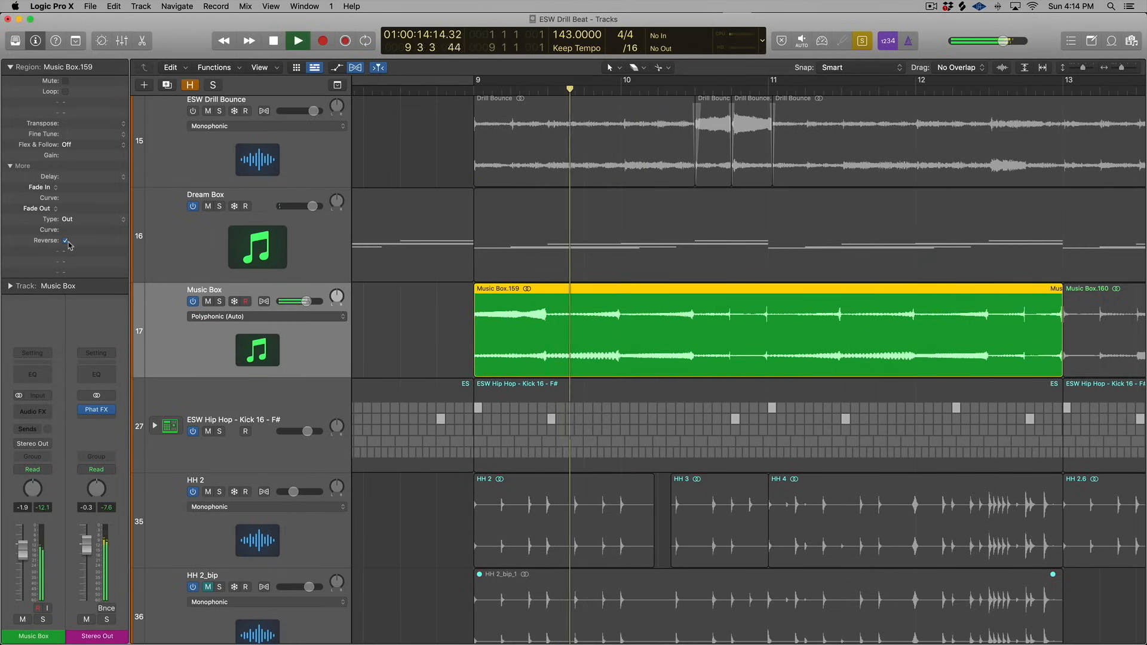
click(66, 240)
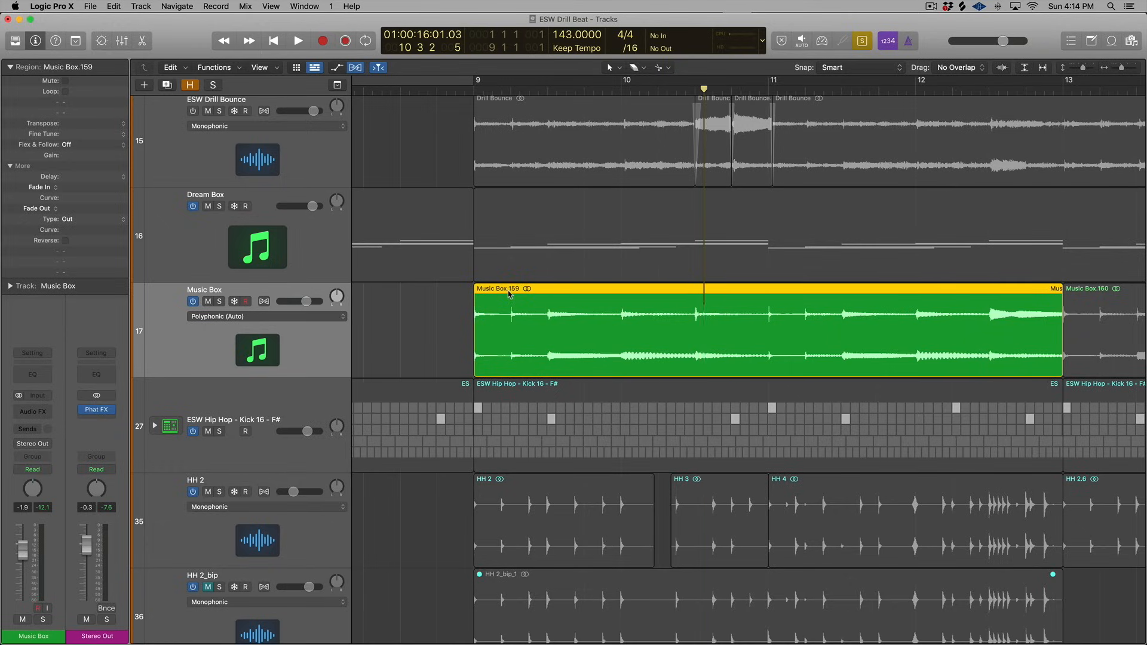
- Open the Music Box region at bar 9 in the Audio File Editor, enable Transient Editing Mode and check the transient markers
double_click(508, 291)
click(635, 317)
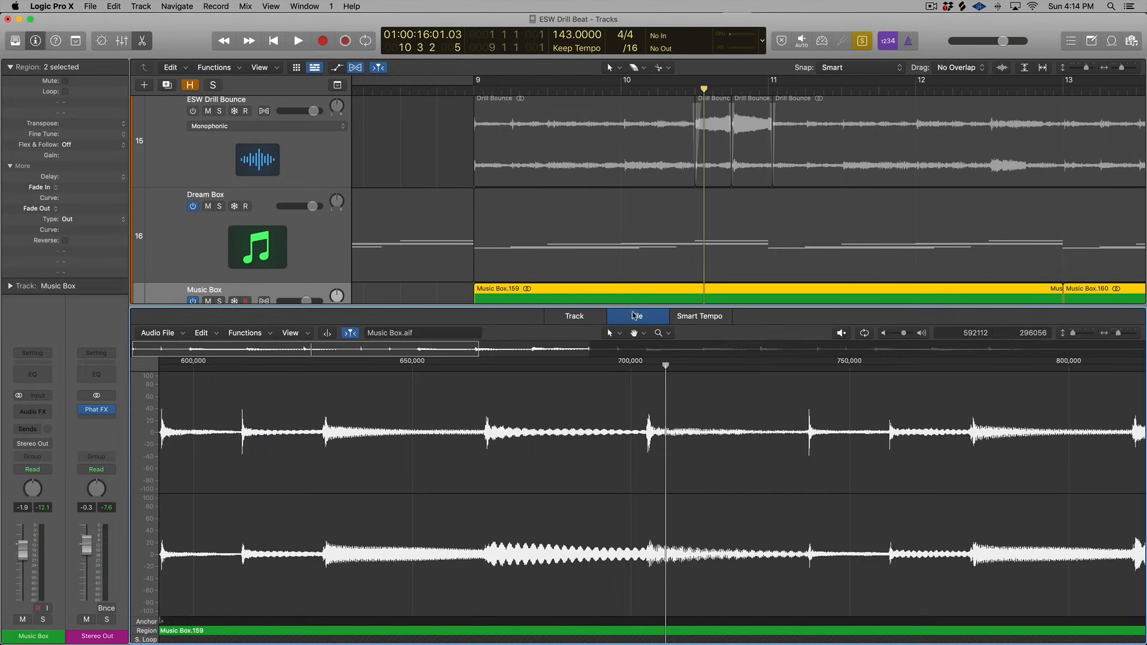
click(290, 332)
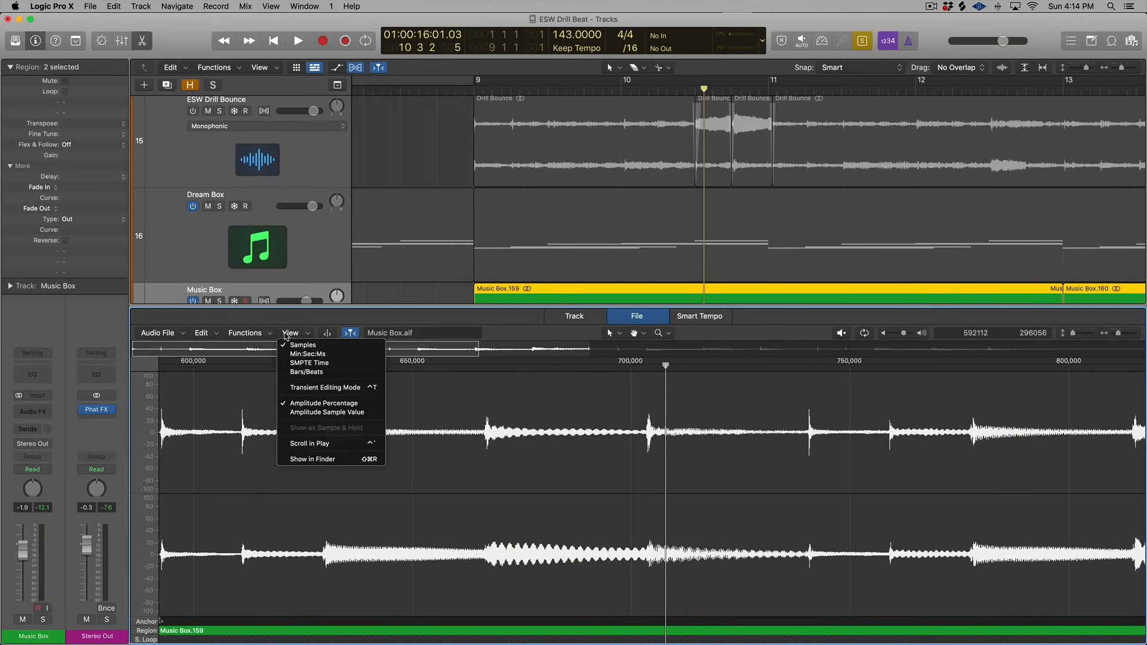
click(331, 388)
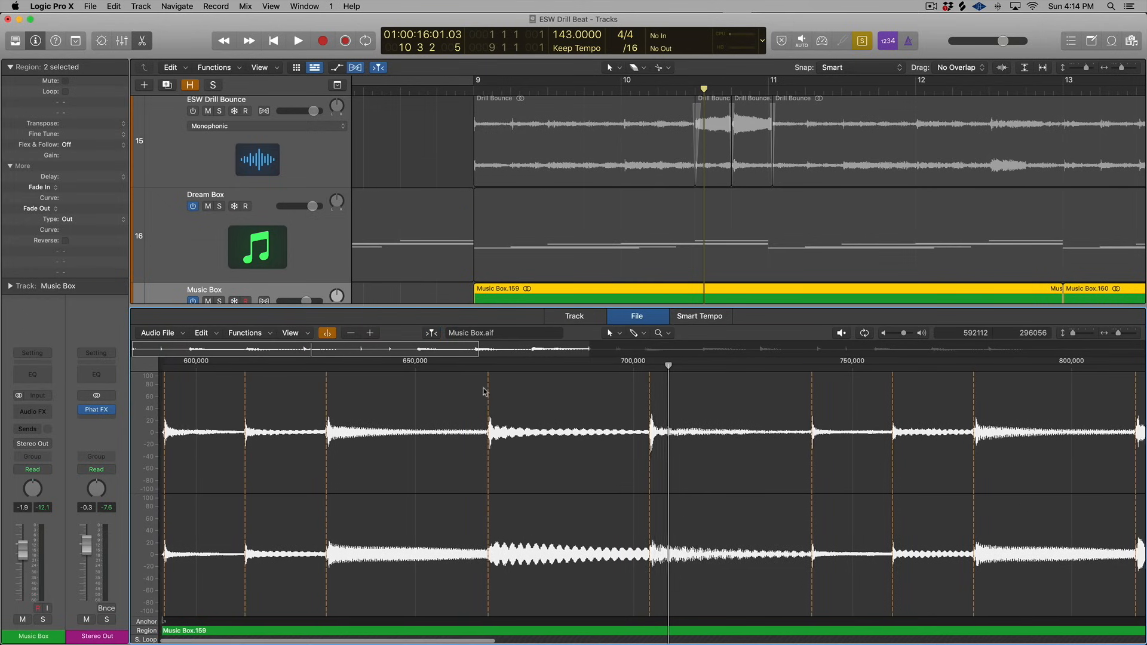
scroll(824, 435, right, 10)
scroll(825, 434, left, 10)
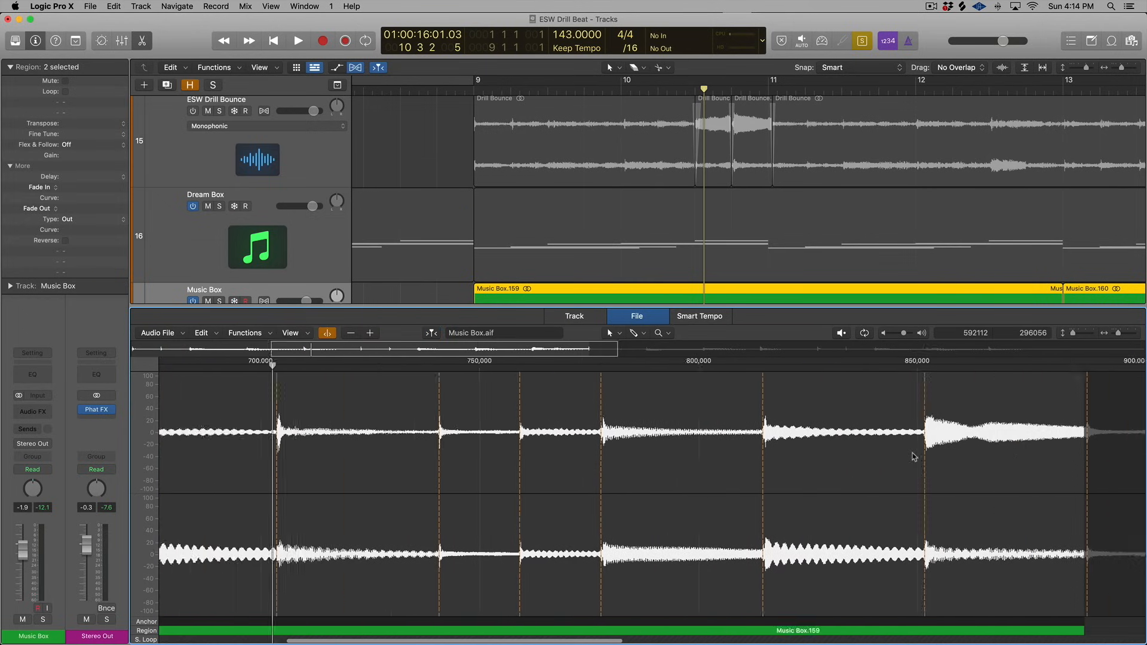
scroll(491, 436, right, 3)
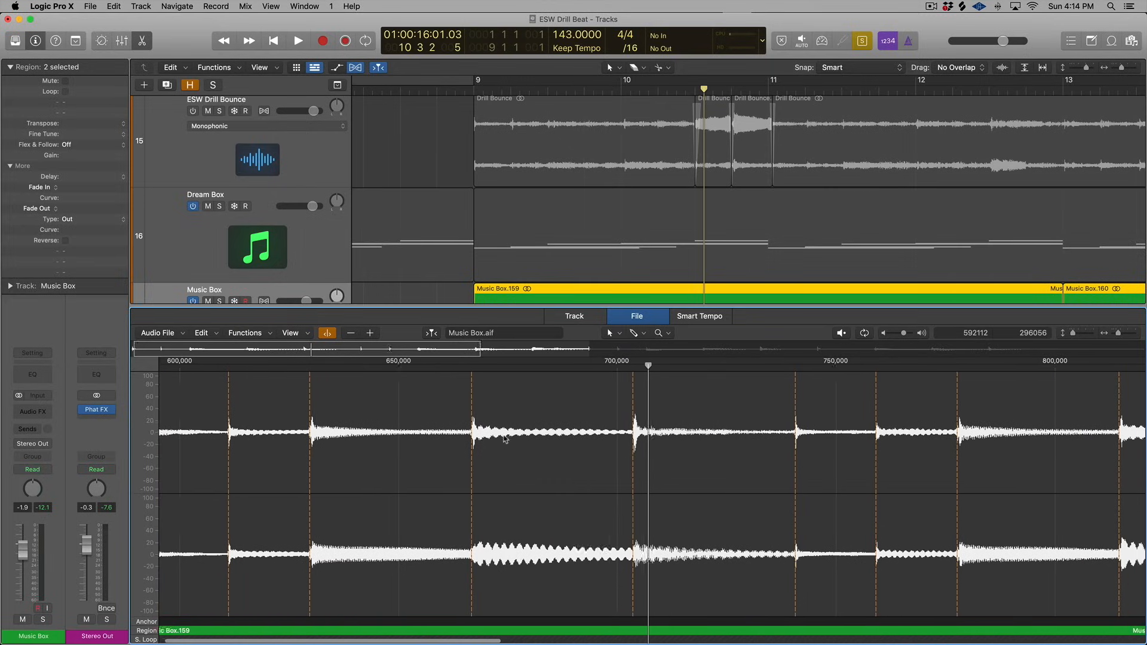
- Enable Flex on the Music Box track
scroll(609, 238, down, 3)
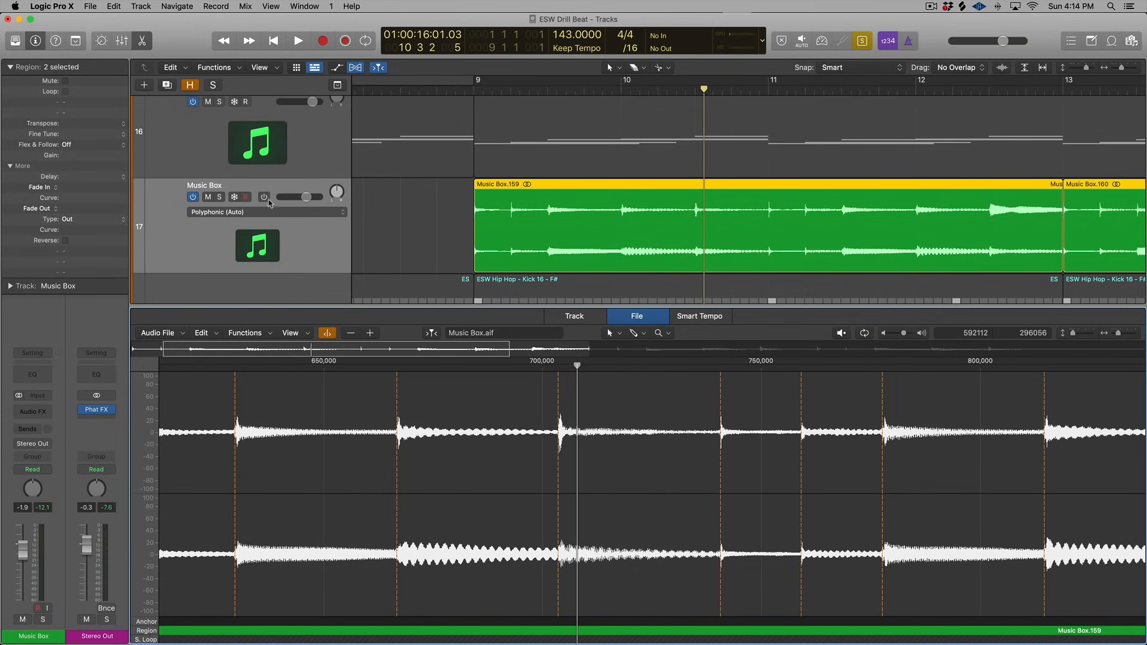
scroll(459, 214, up, 1)
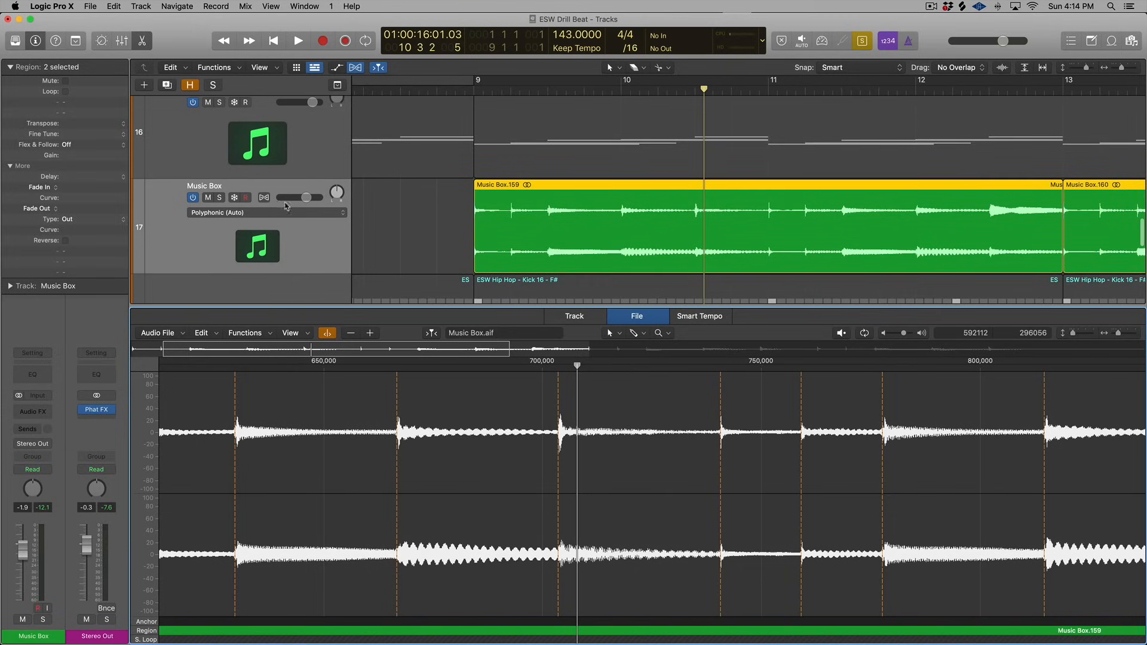
click(264, 197)
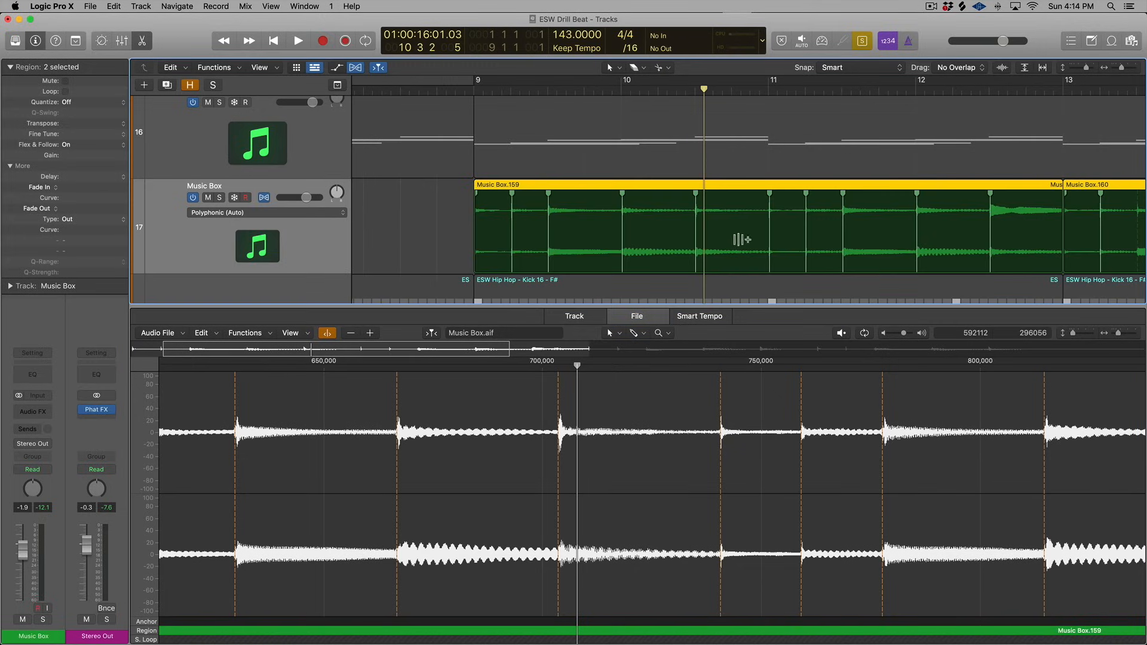
- Delete the flex marker just after the start of the Music Box region at bar 9
scroll(482, 219, up, 5)
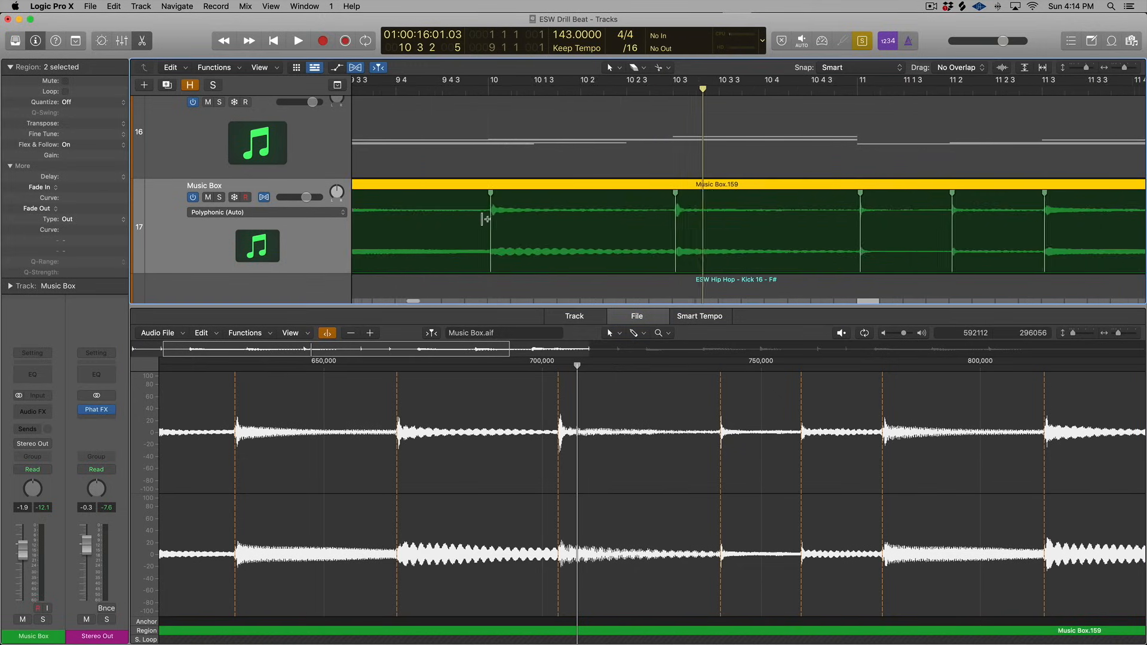
scroll(482, 219, left, 15)
scroll(522, 218, right, 4)
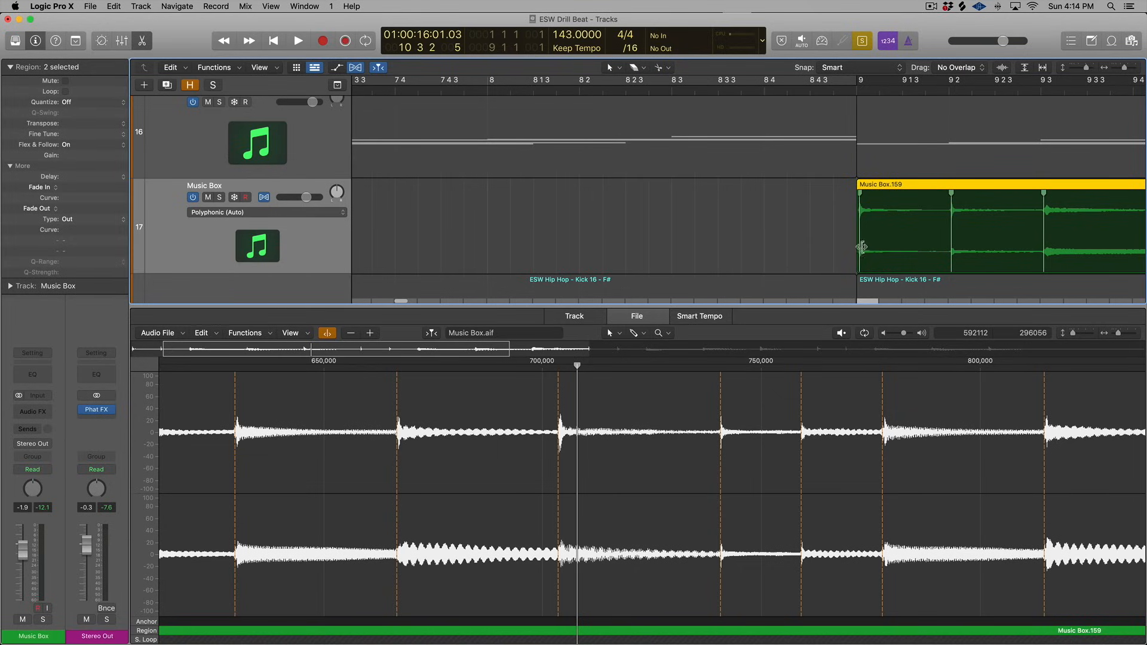
scroll(858, 248, up, 10)
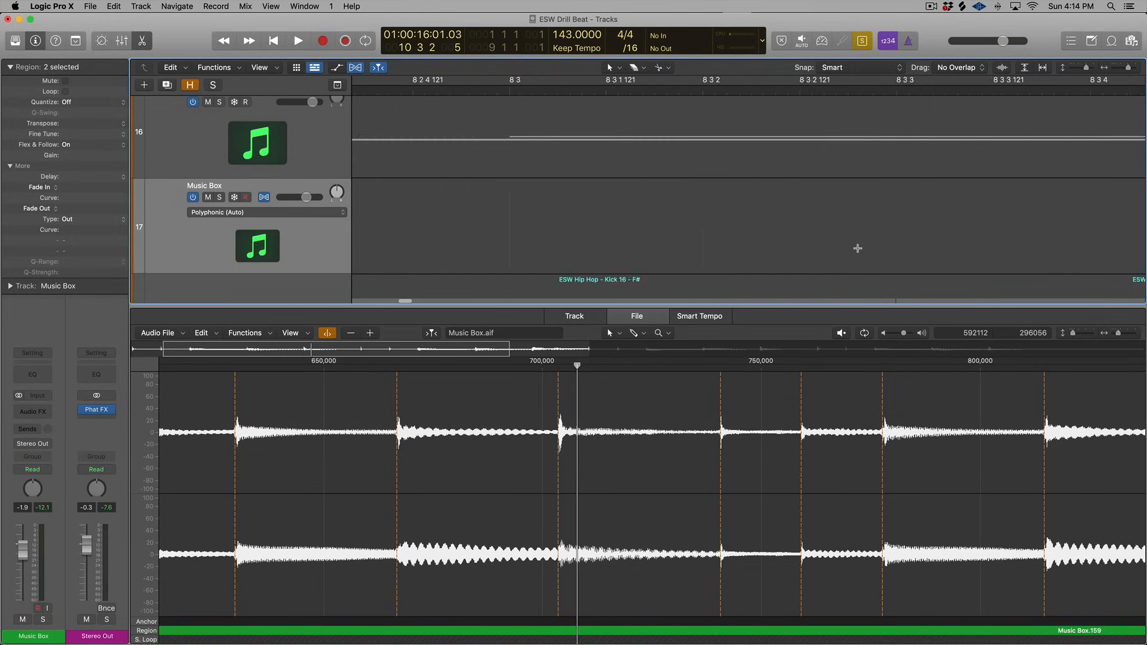
scroll(858, 248, left, 10)
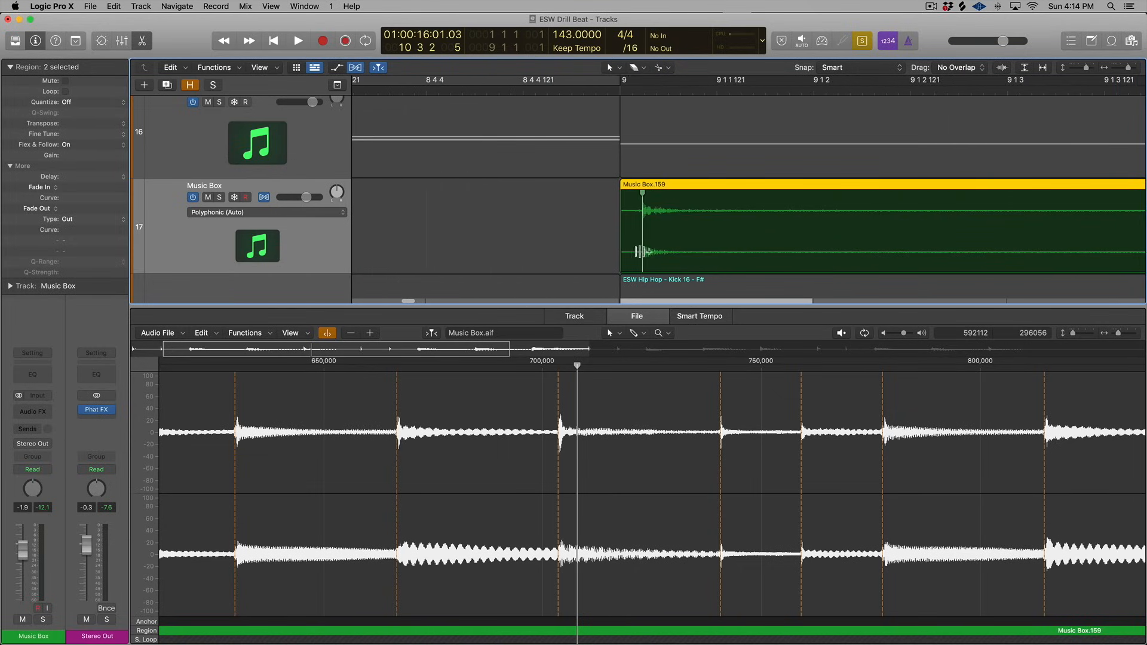
double_click(643, 252)
scroll(643, 250, down, 10)
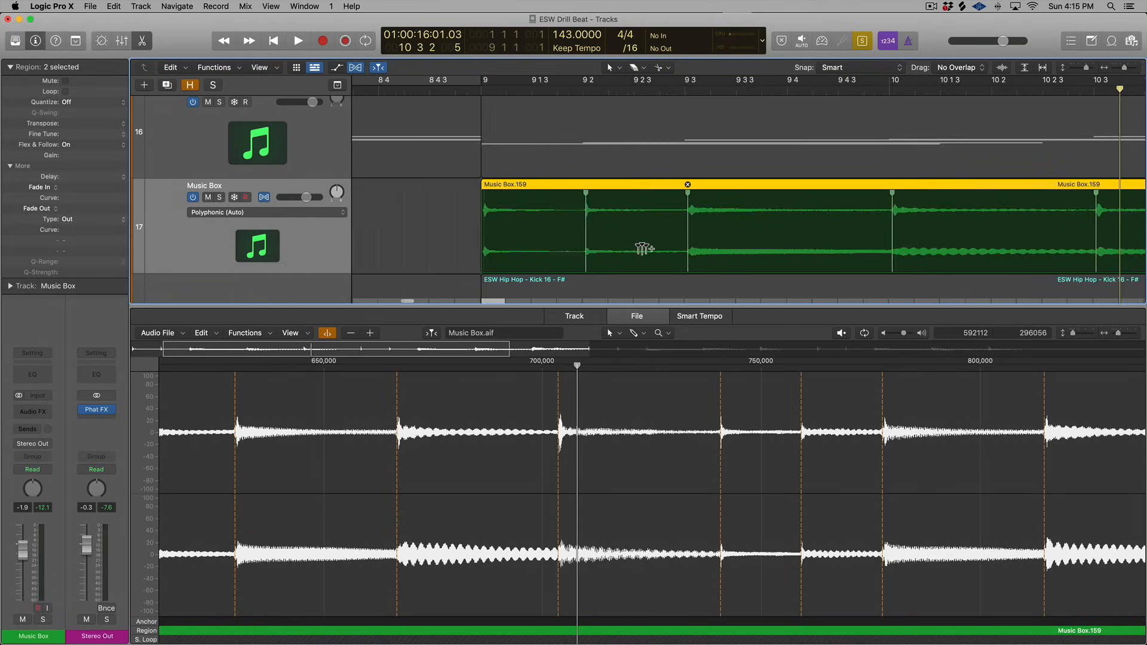
- Slice the selected Music Box regions at their transient markers and turn Flex off for the track
scroll(643, 250, down, 4)
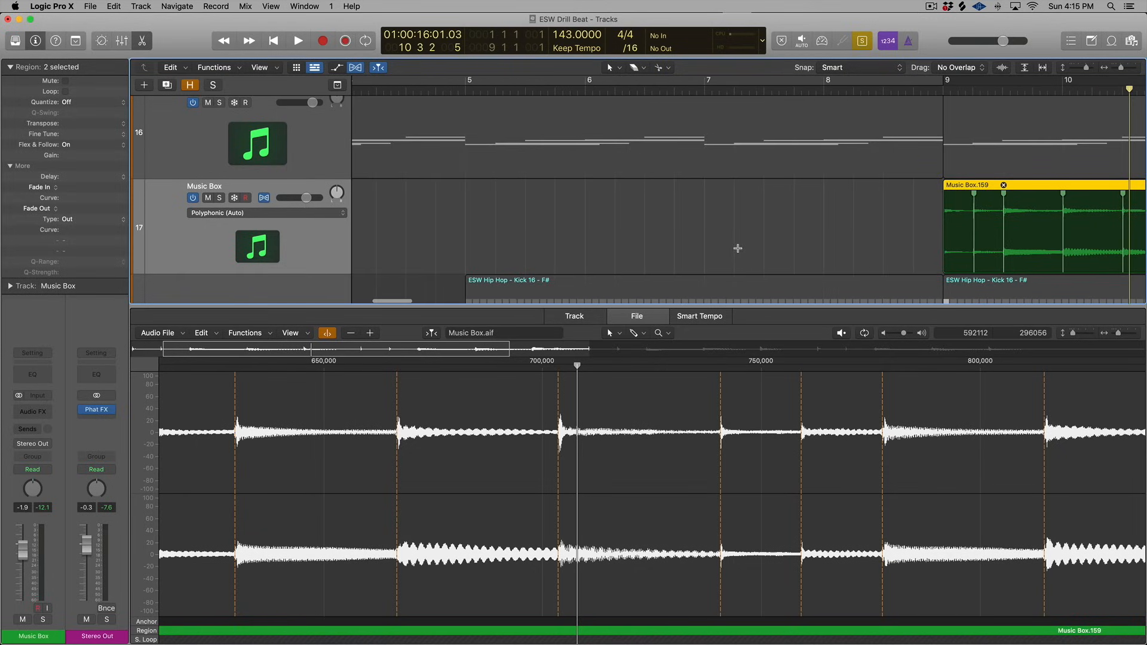
scroll(765, 239, right, 5)
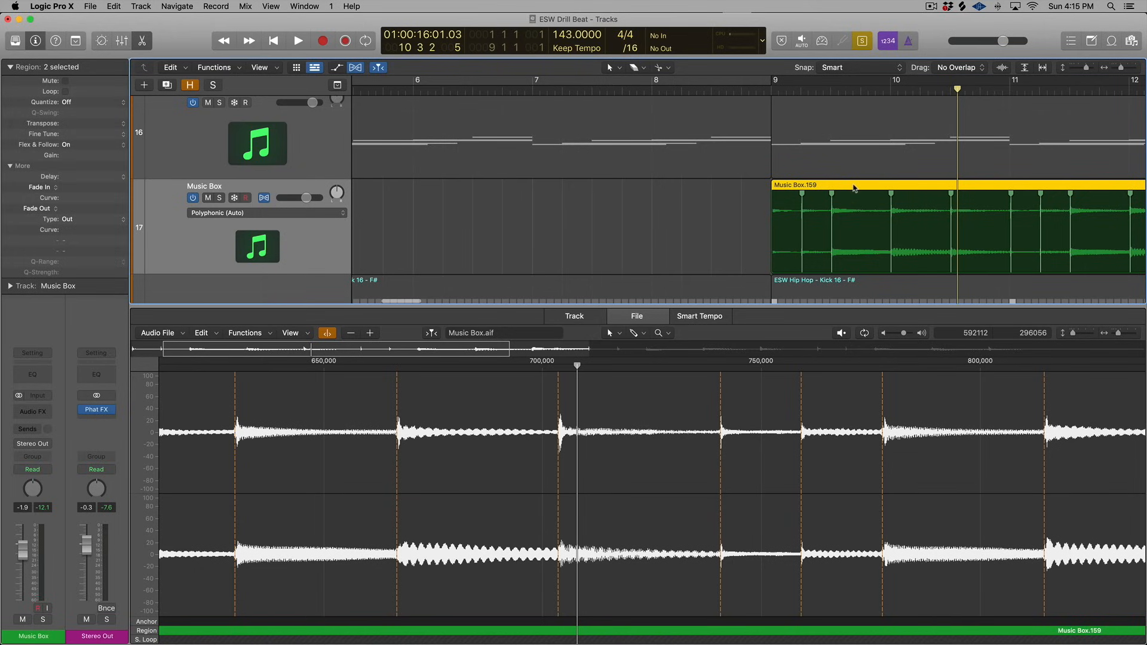
right_click(854, 187)
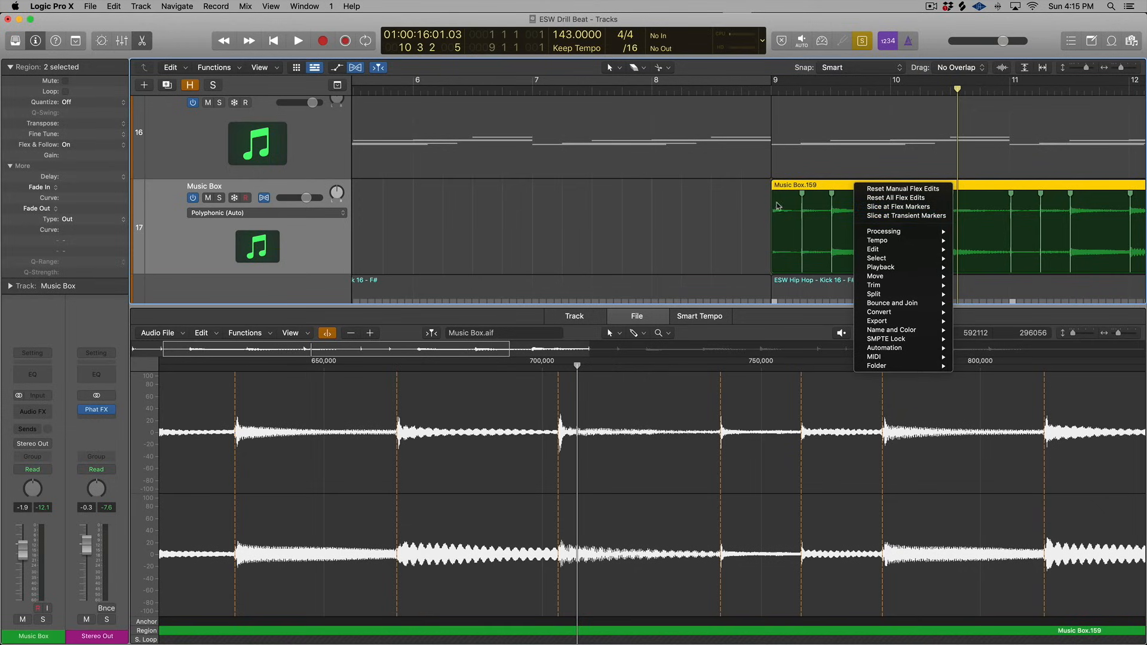
click(898, 217)
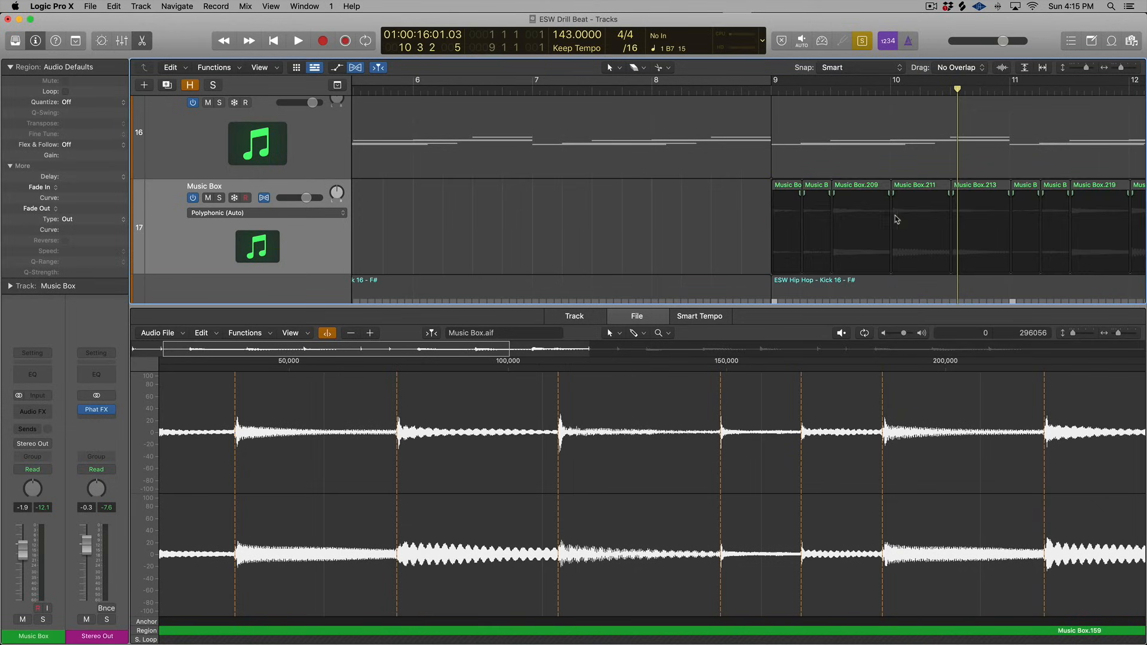
scroll(638, 209, right, 3)
scroll(638, 208, right, 2)
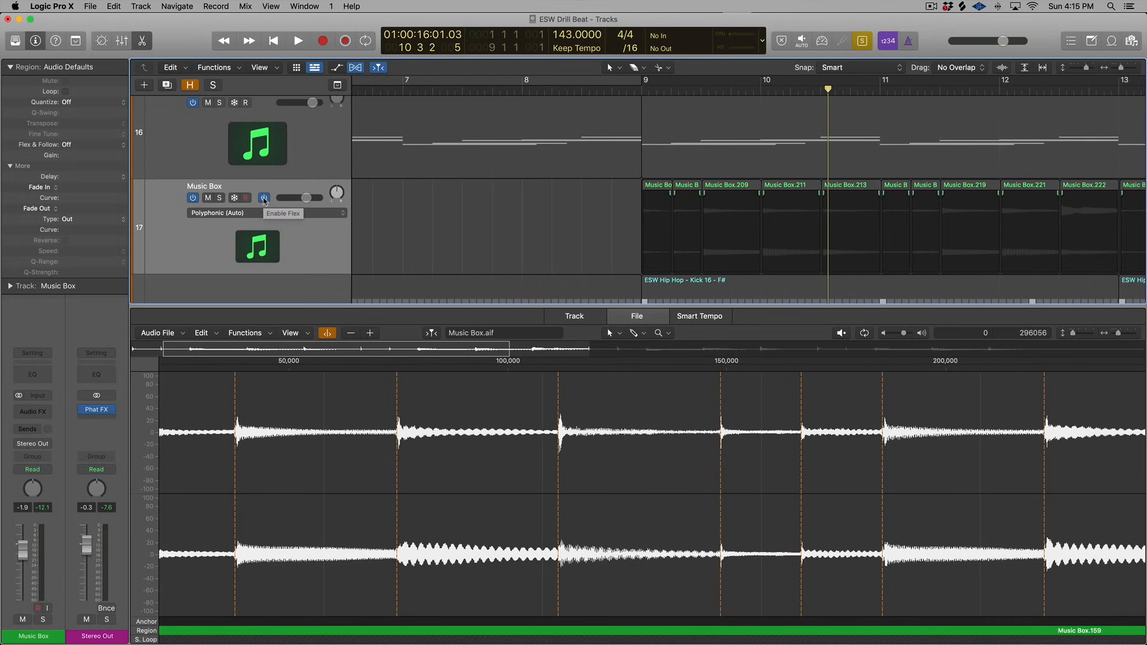
click(264, 200)
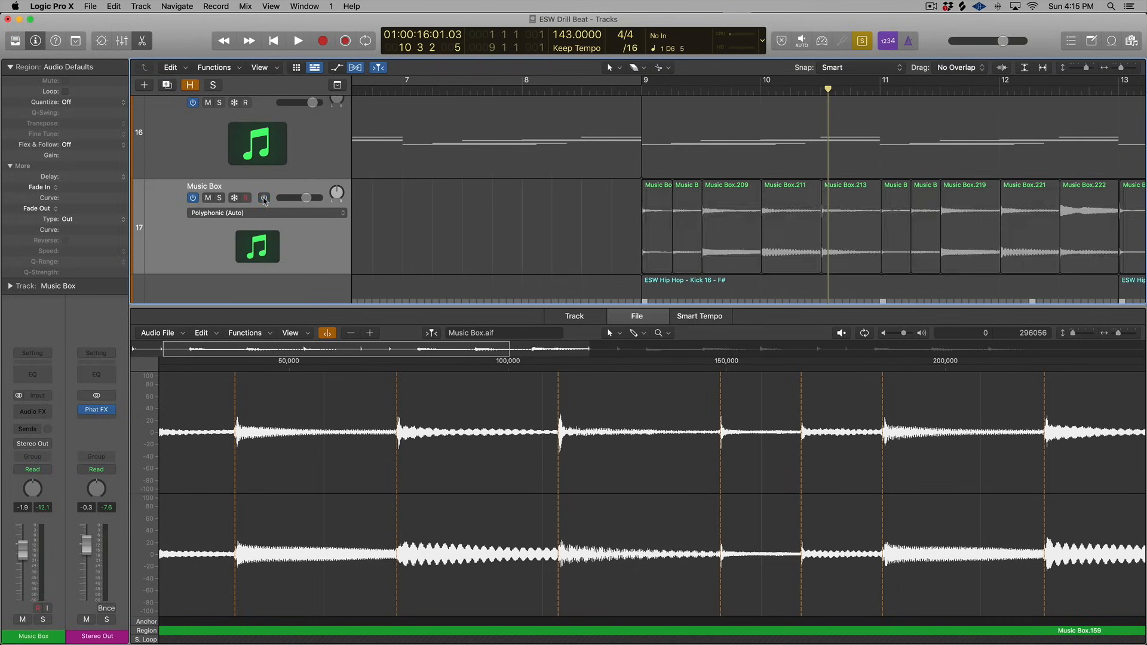
- Reverse the ten Music Box slices between bars 9 and 13 and play them back
key(super+a)
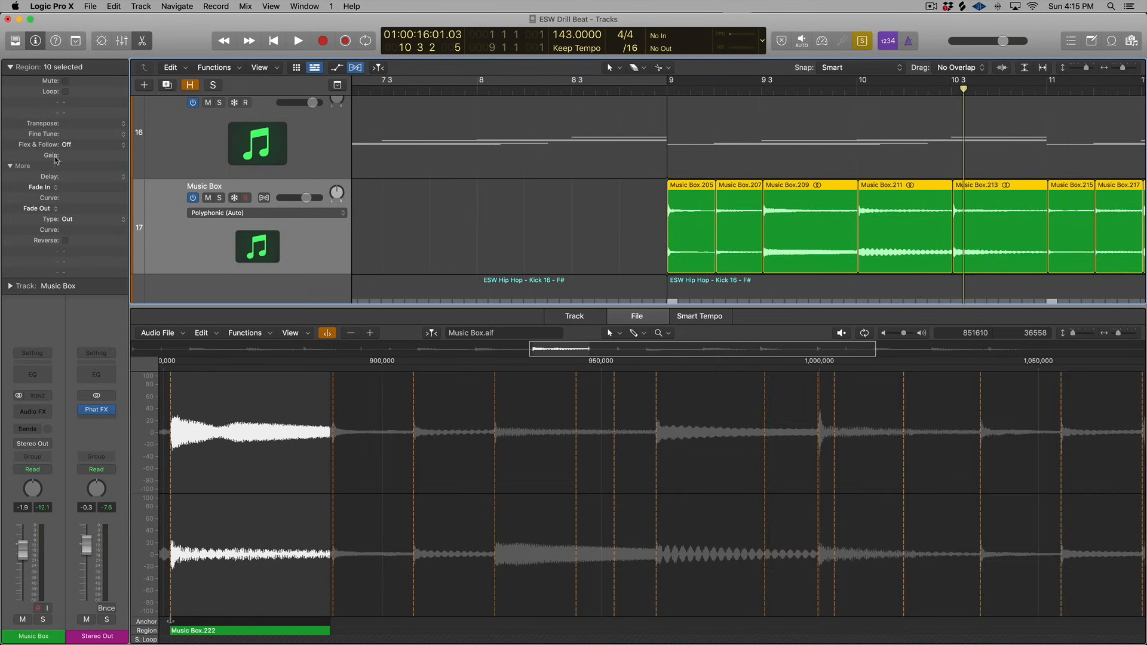
click(65, 240)
scroll(594, 205, down, 3)
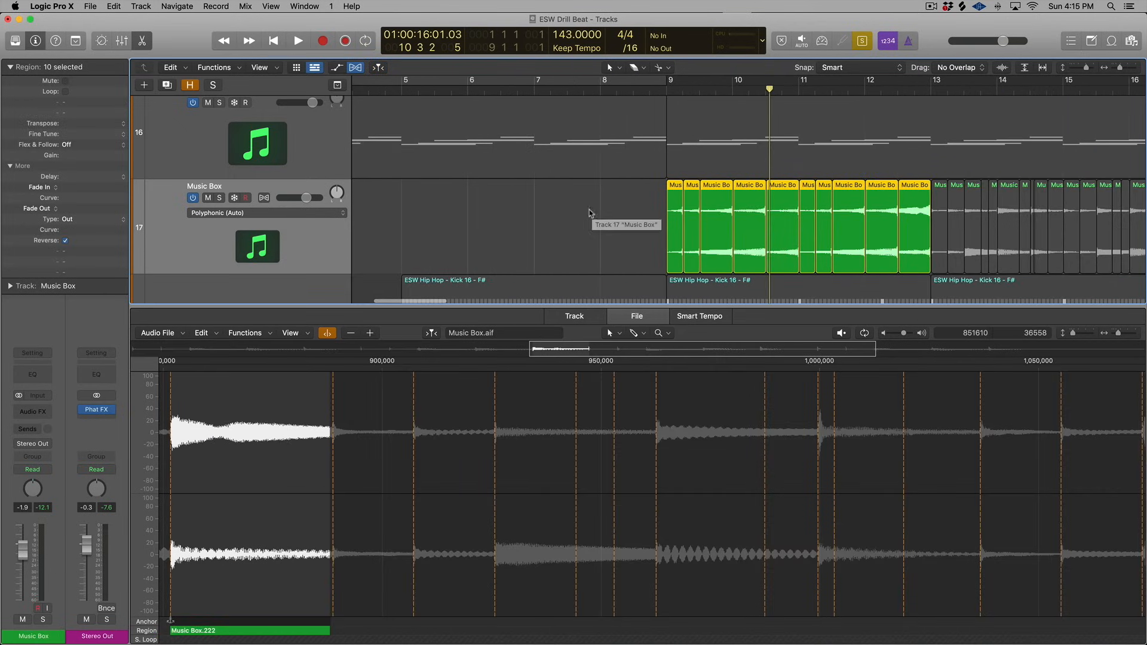
key(space)
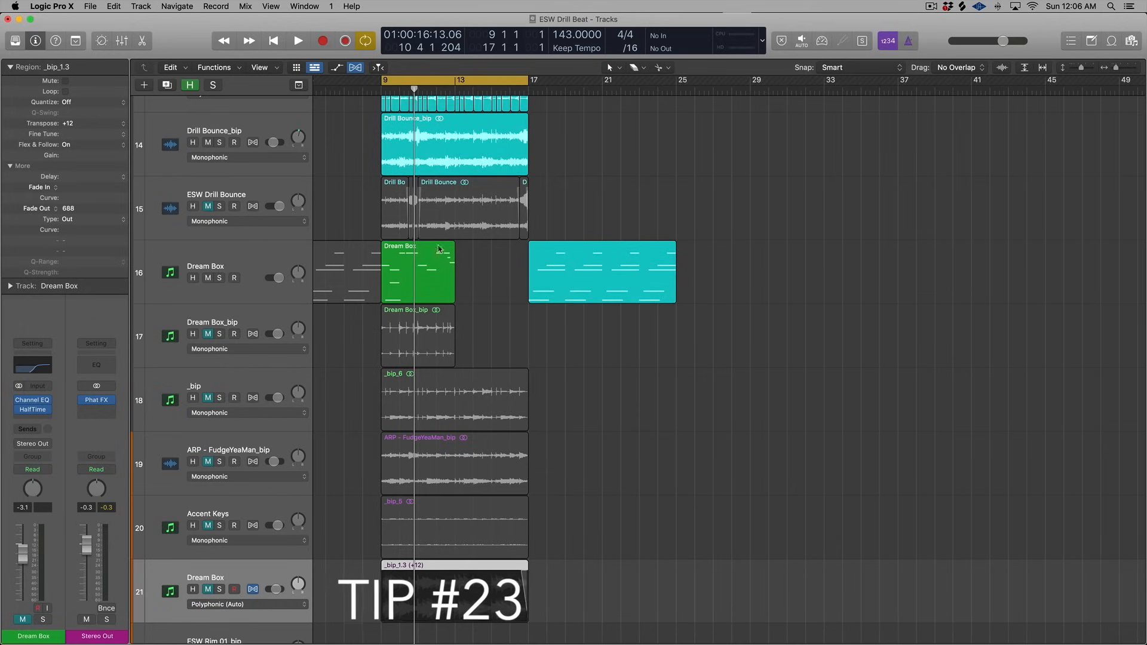
- Look through the track list for muted, unused tracks that could be hidden
scroll(439, 251, up, 2)
scroll(440, 258, up, 5)
scroll(388, 293, down, 3)
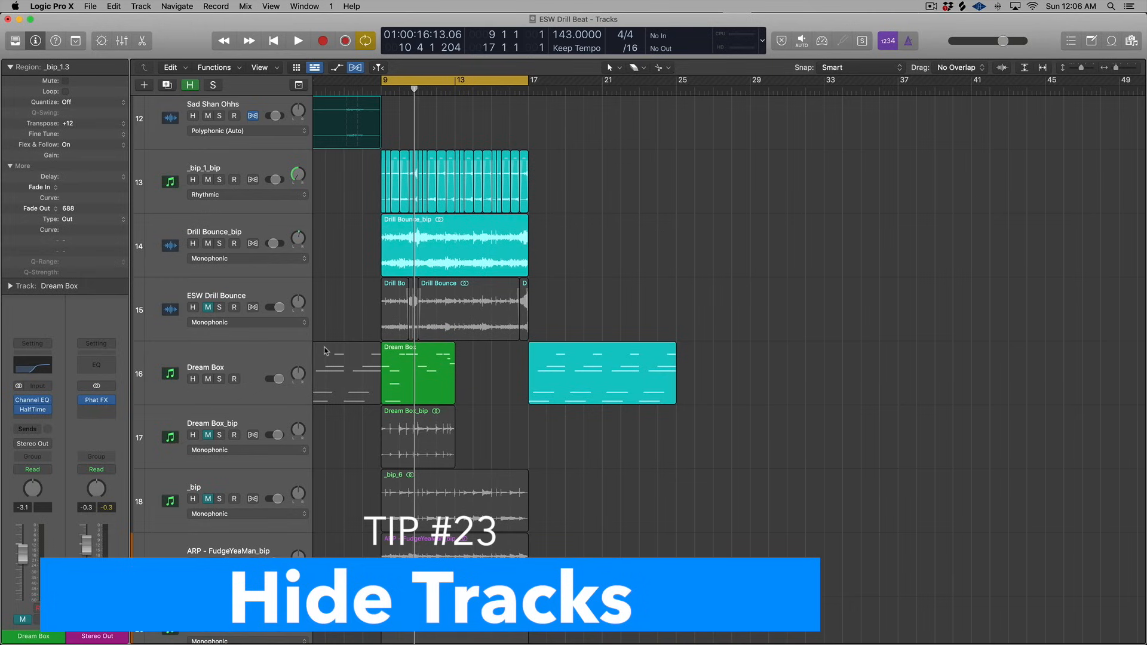
scroll(316, 376, down, 1)
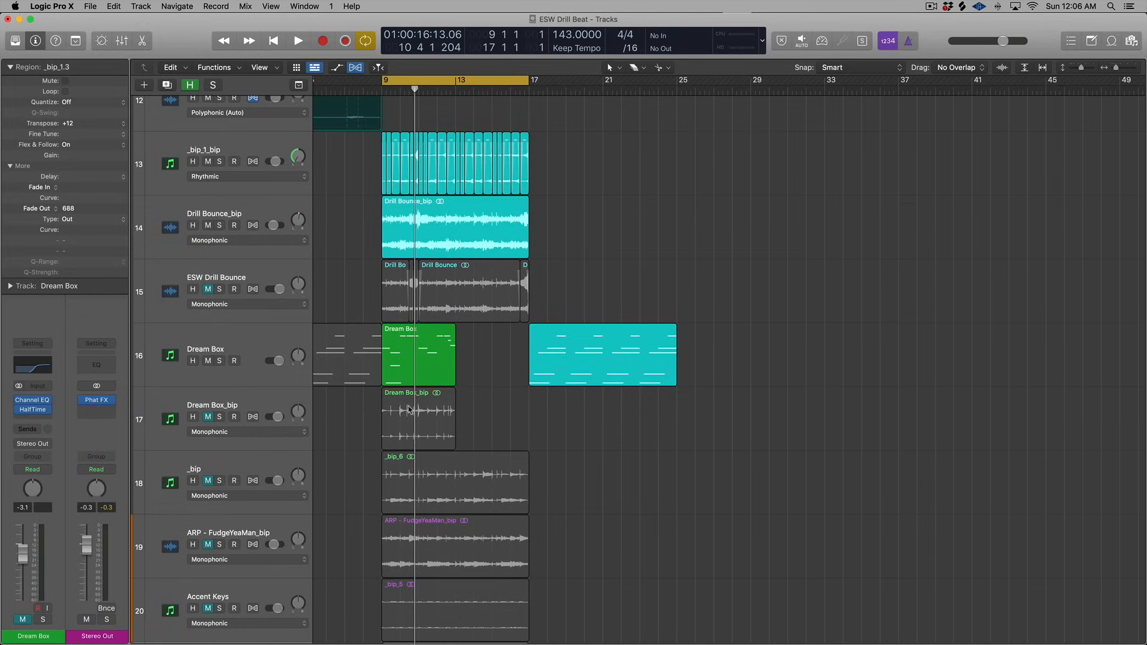
scroll(410, 410, down, 3)
scroll(412, 412, up, 8)
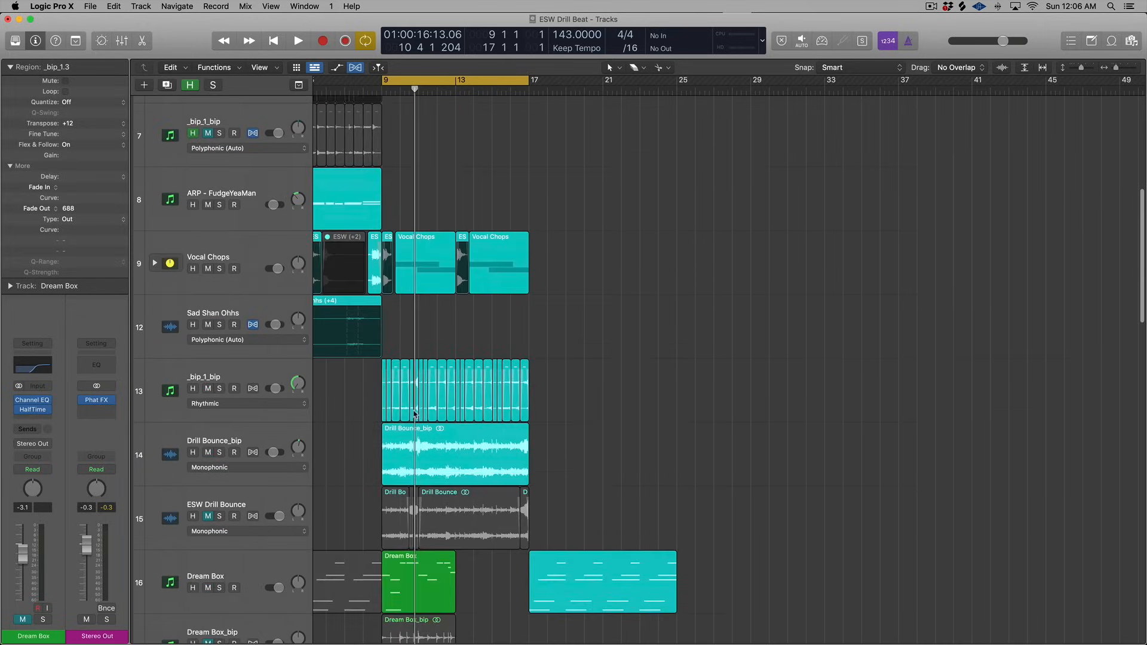
scroll(414, 414, down, 9)
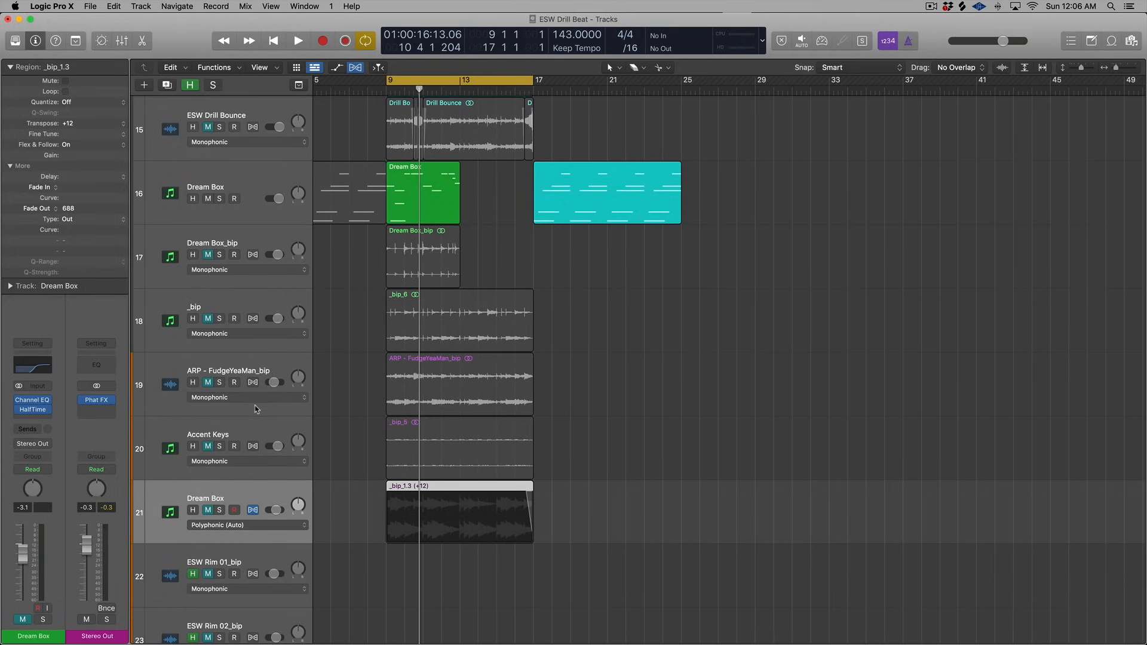
scroll(256, 408, down, 4)
scroll(312, 401, up, 6)
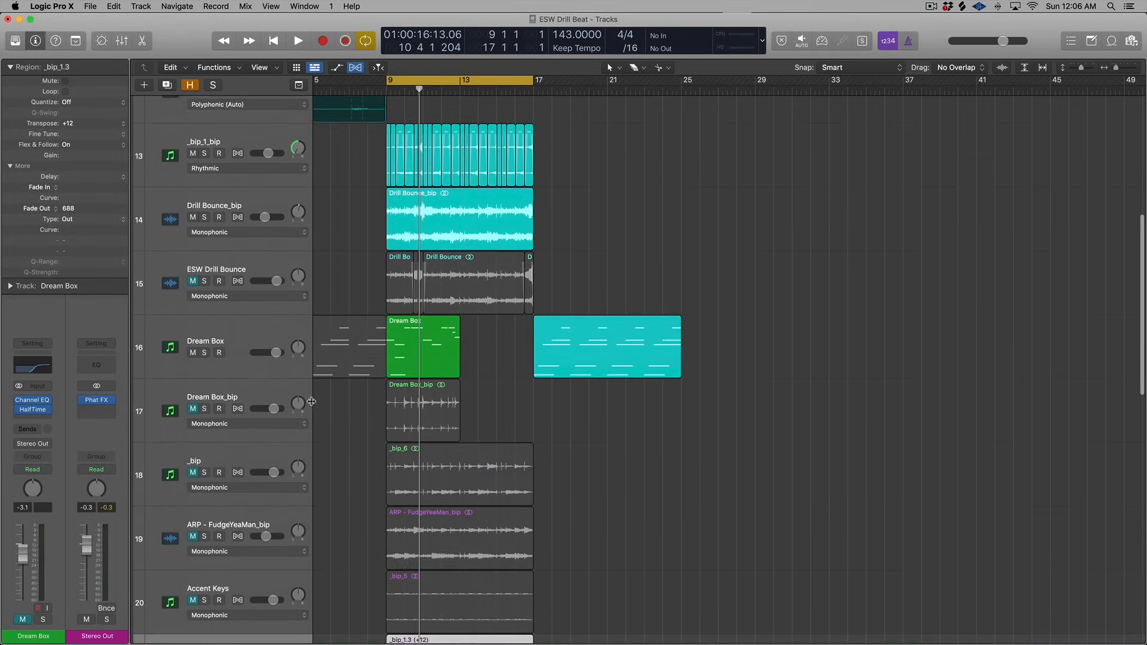
- Mark tracks 17 to 21, from Dream Box_bip through the muted Dream Box, as hidden and conceal all hidden tracks
scroll(311, 401, down, 5)
key(h)
scroll(278, 398, up, 3)
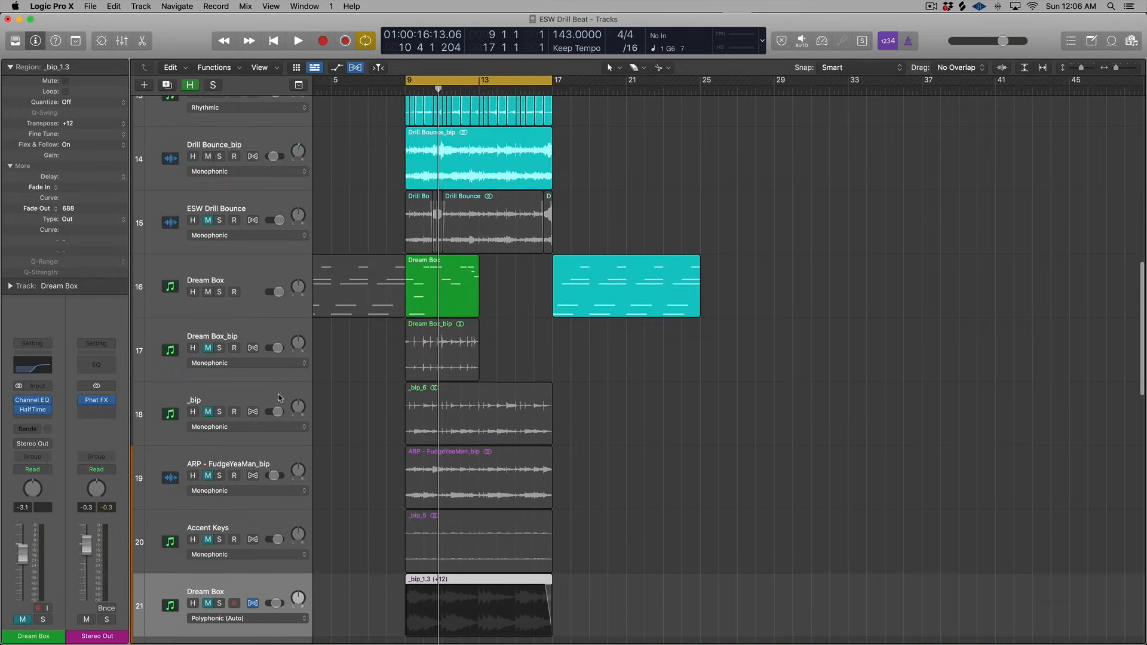
scroll(185, 389, down, 3)
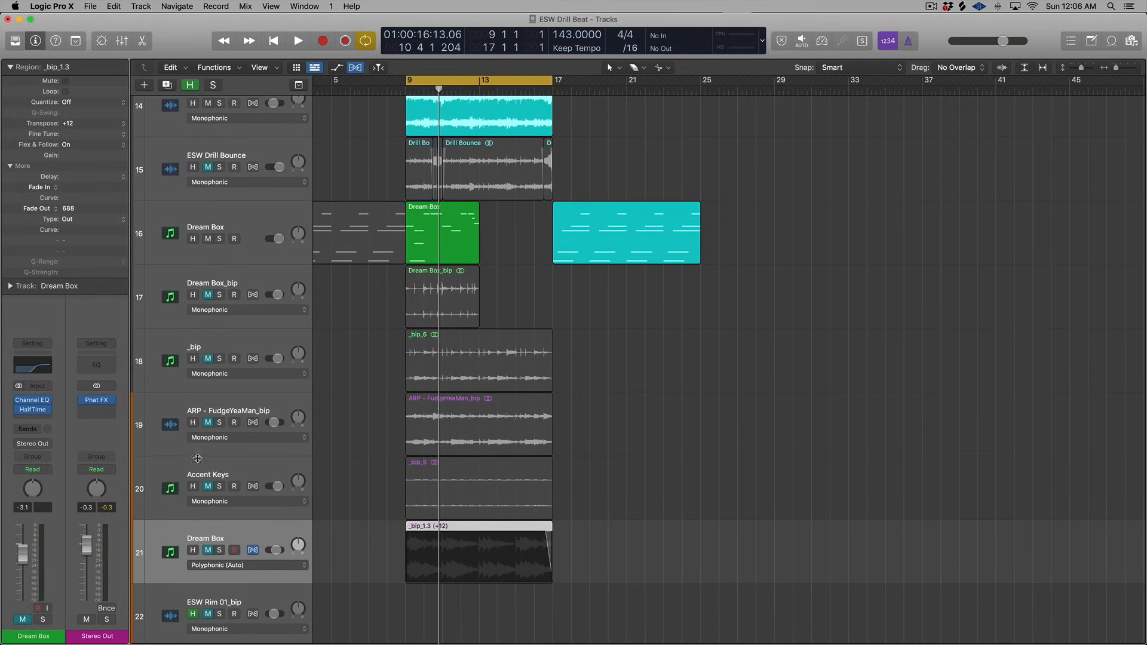
drag(195, 301, 192, 531)
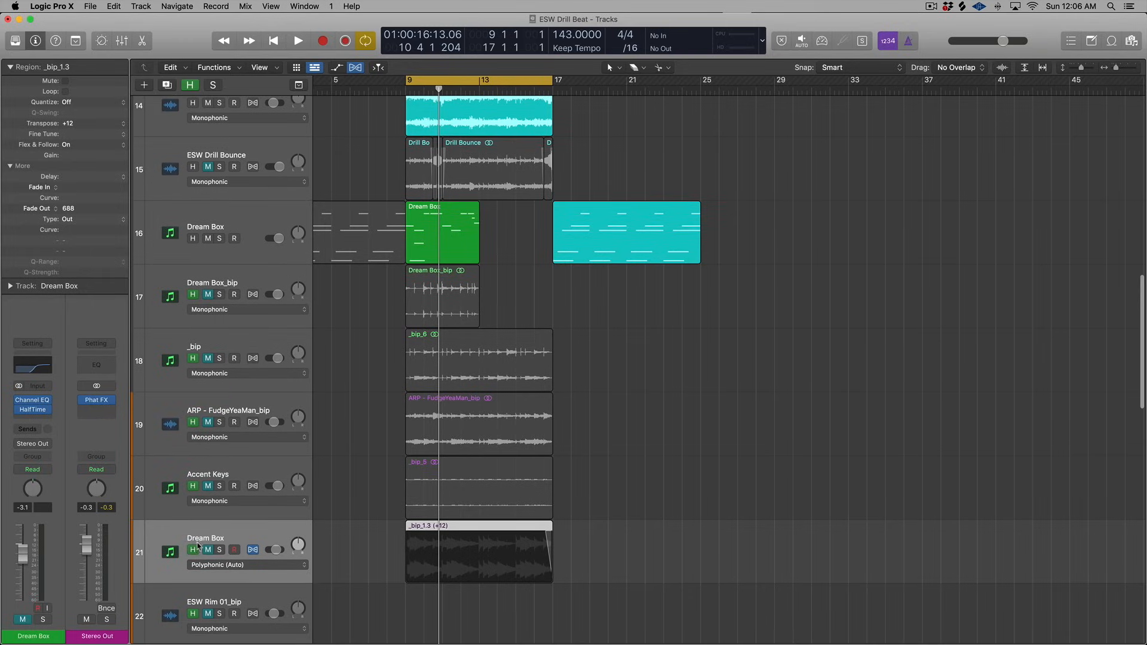
scroll(193, 549, left, 3)
scroll(192, 548, down, 1)
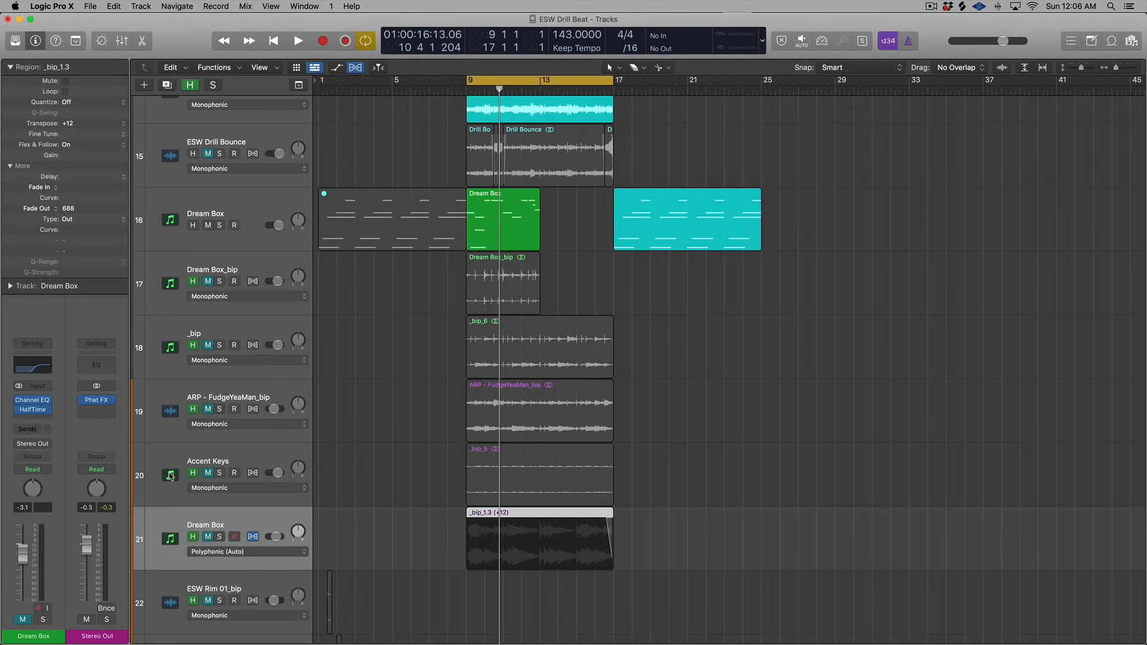
key(h)
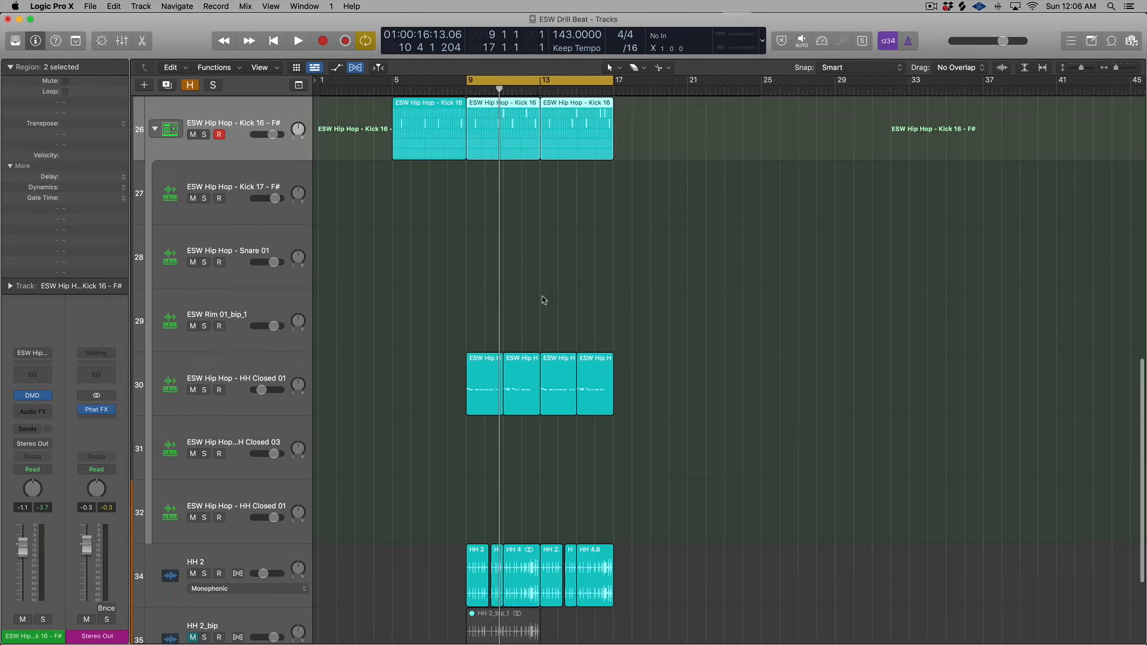
- Collapse the ESW Hip Hop - Kick 16 - F# track stack and look over the remaining visible tracks
click(155, 424)
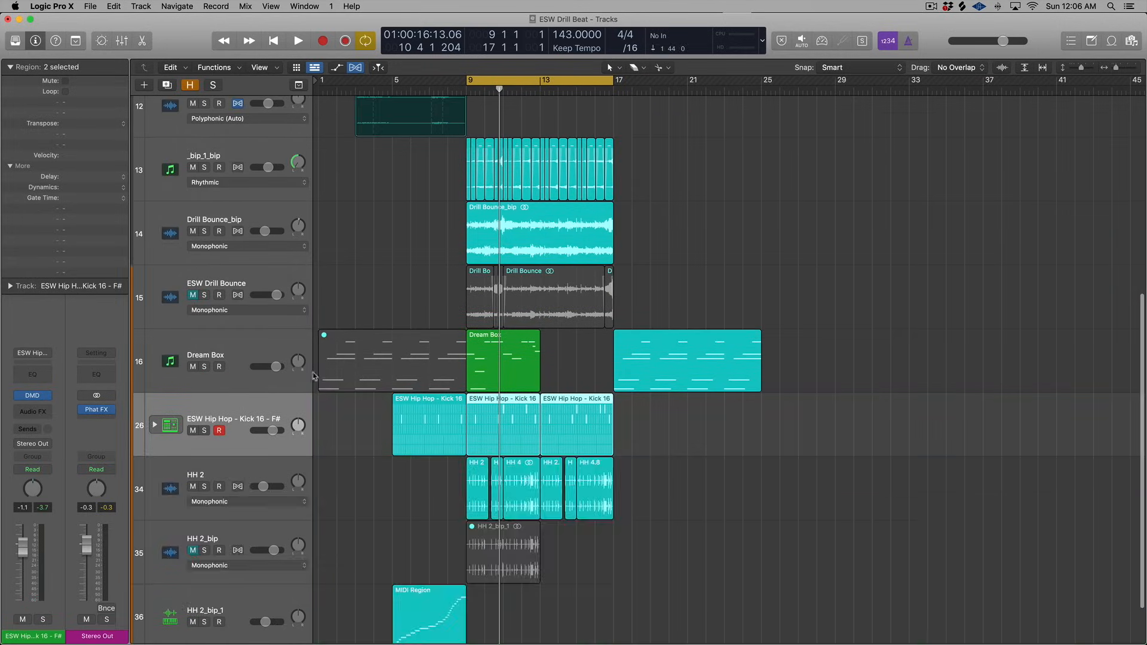
scroll(373, 354, up, 10)
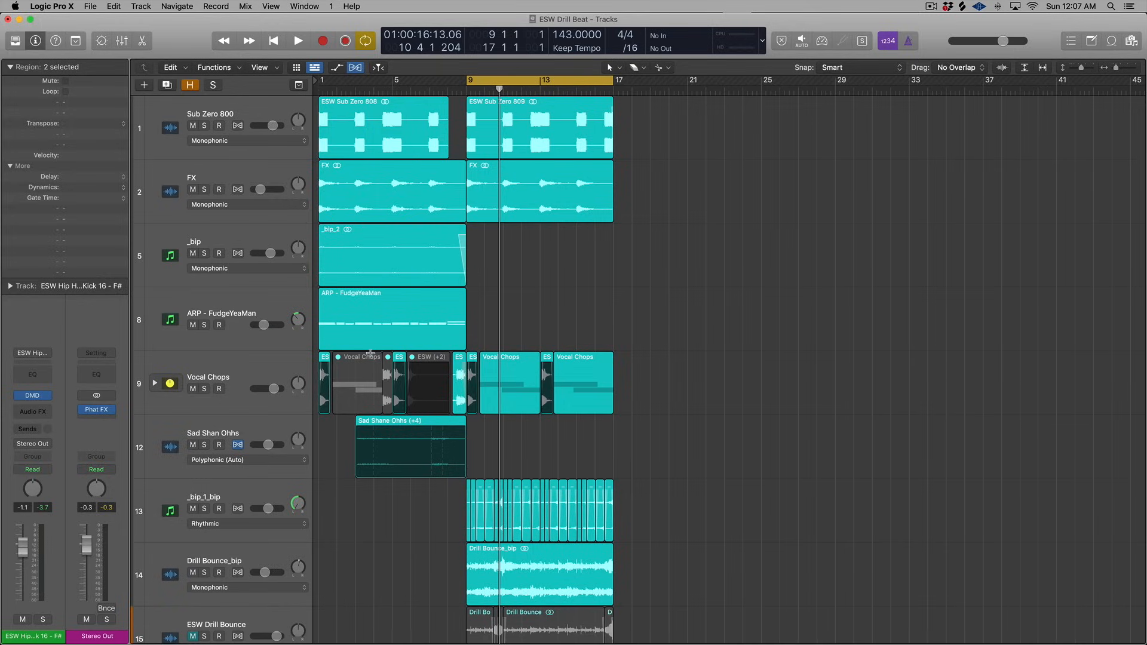
scroll(466, 394, down, 5)
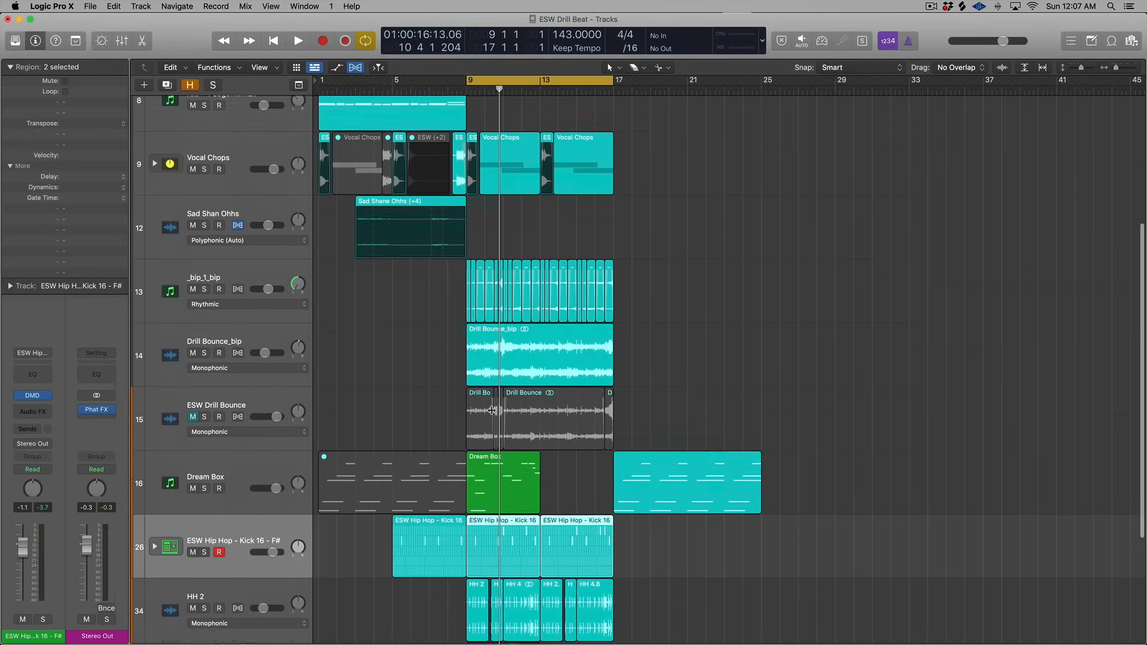
- Show the Live Loops grid beside the timeline and move the turquoise region on the Dream Box track to bar 13
click(473, 459)
scroll(457, 442, down, 1)
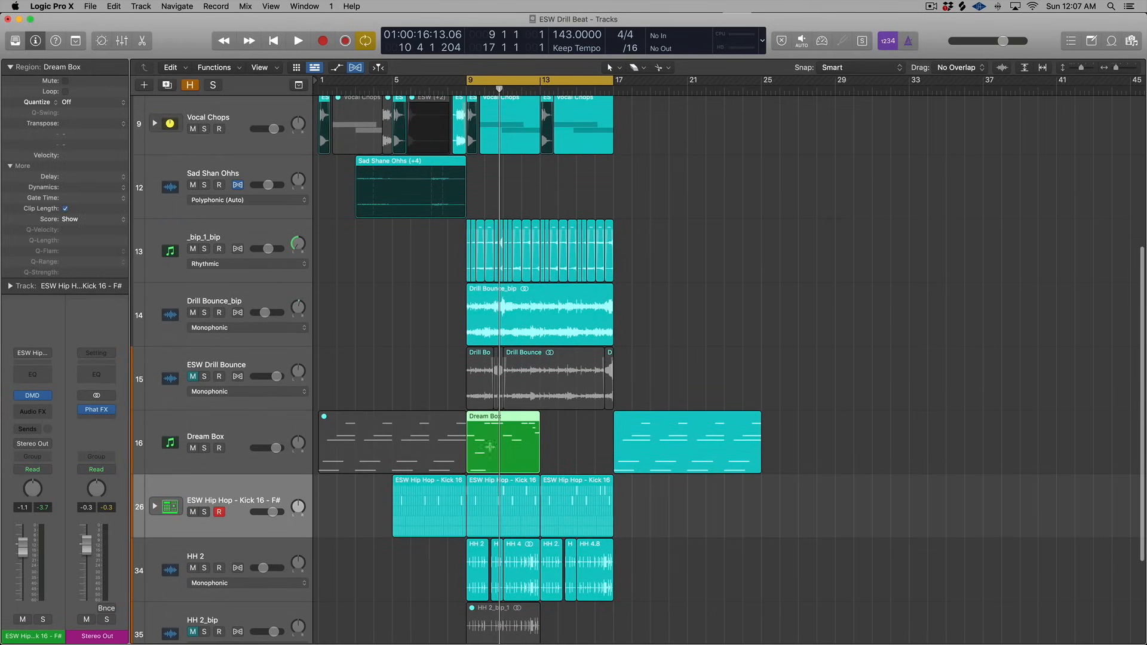
drag(551, 432, 495, 441)
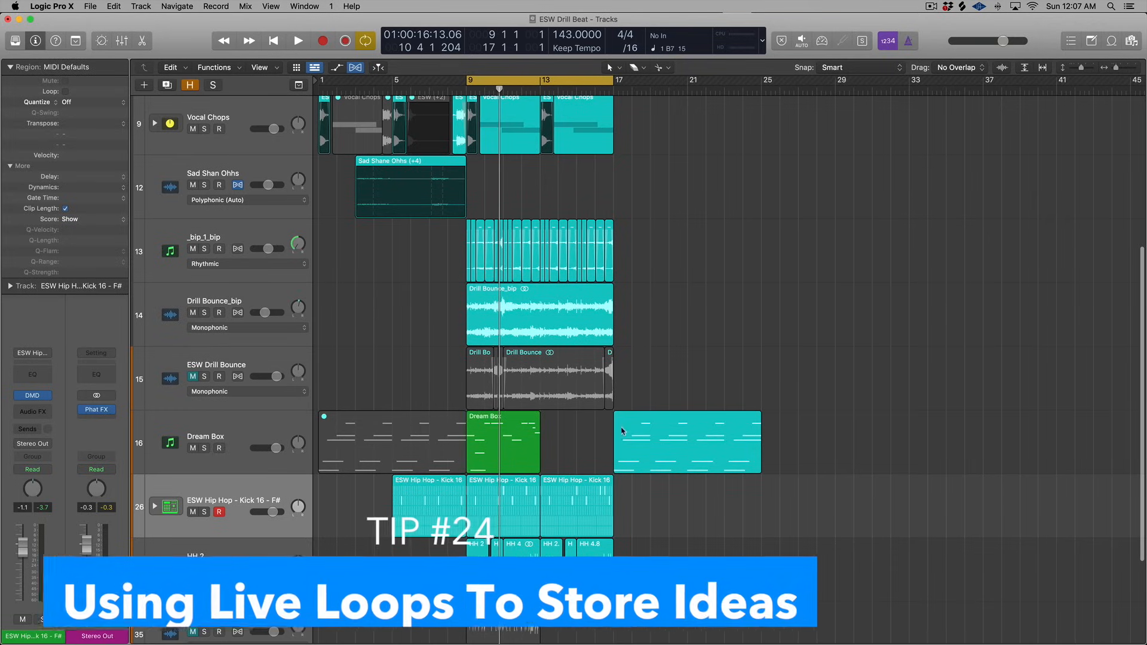
click(531, 438)
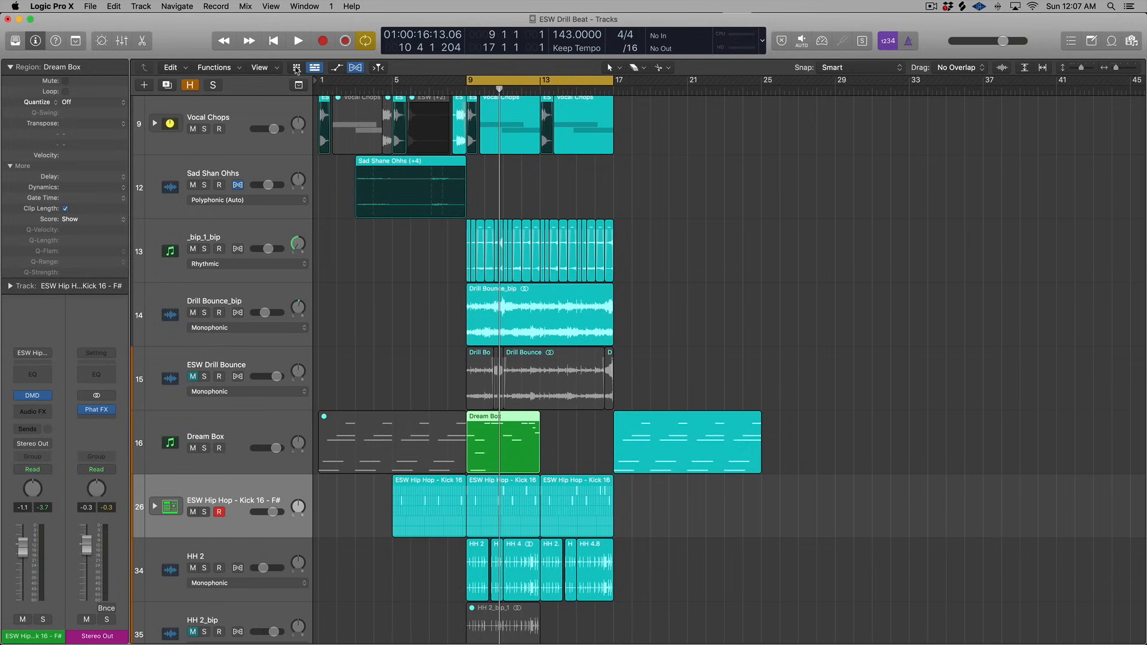
click(297, 68)
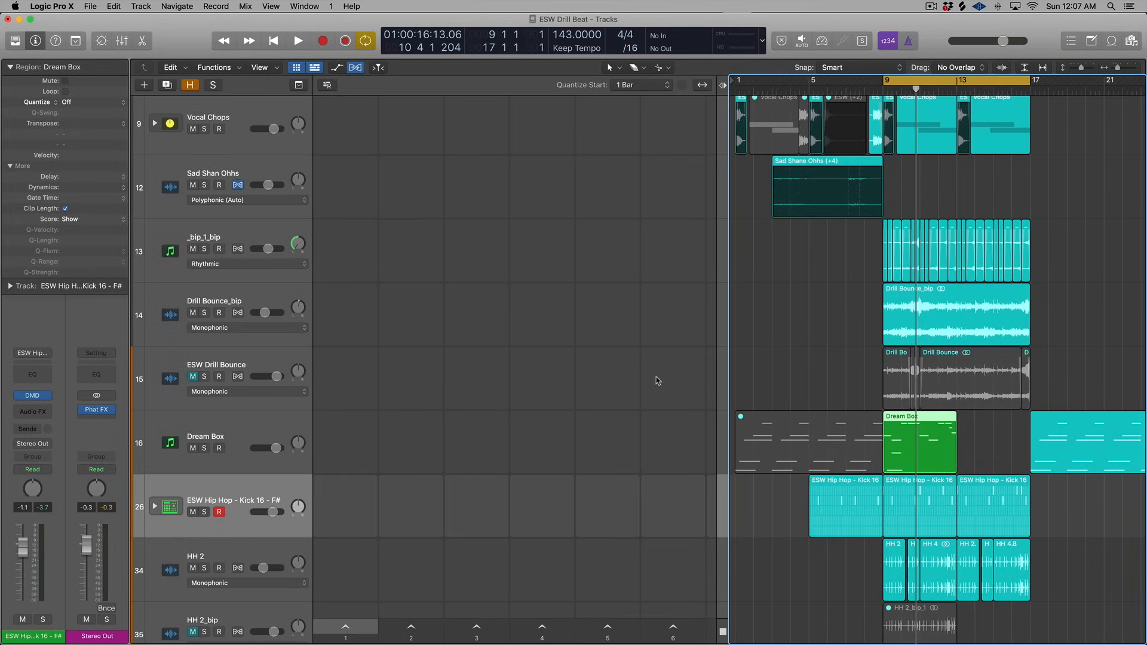
click(205, 426)
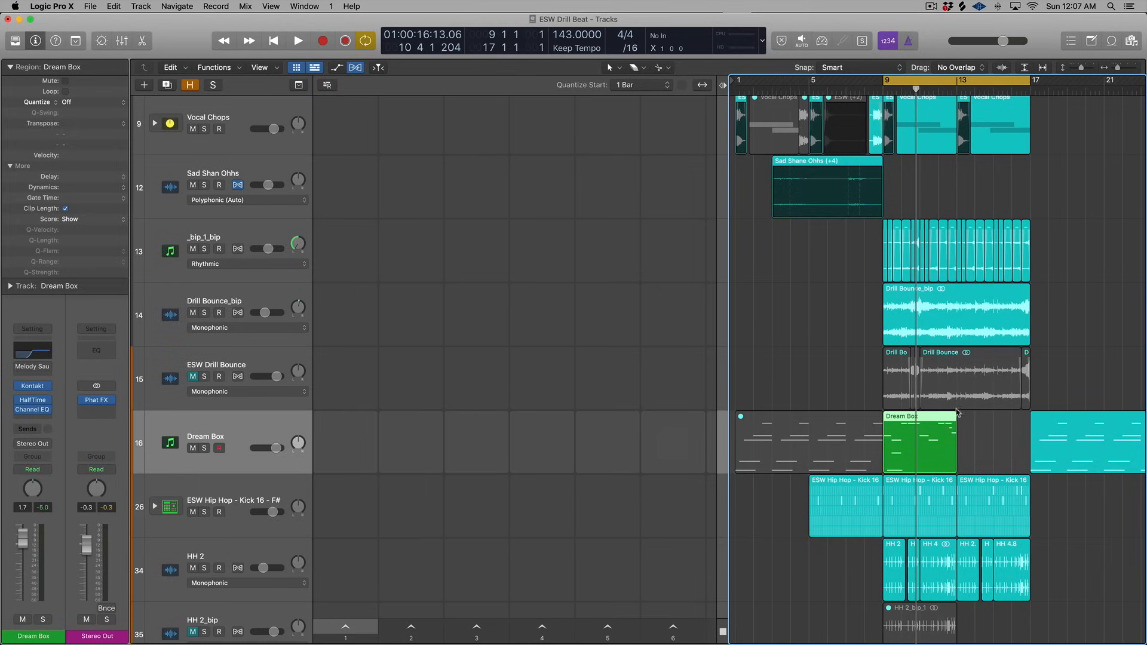
drag(1065, 441, 991, 440)
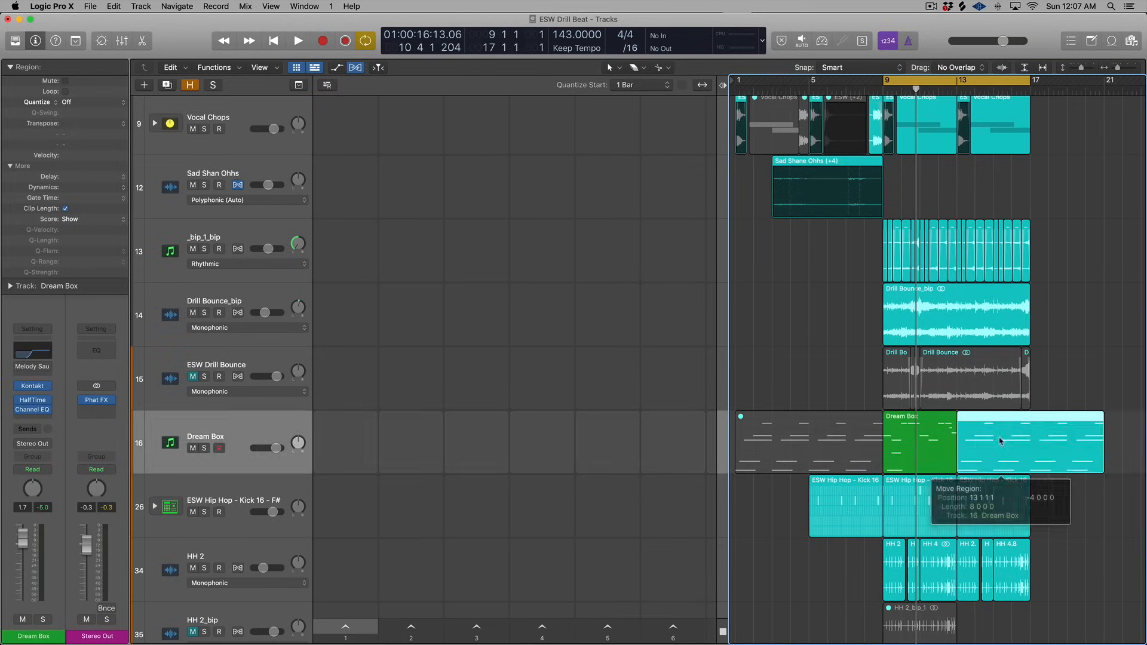
- Solo and play the green Dream Box region, compare it with the turquoise region at bar 13, and stop playback
click(905, 426)
key(ctrl+s)
key(space)
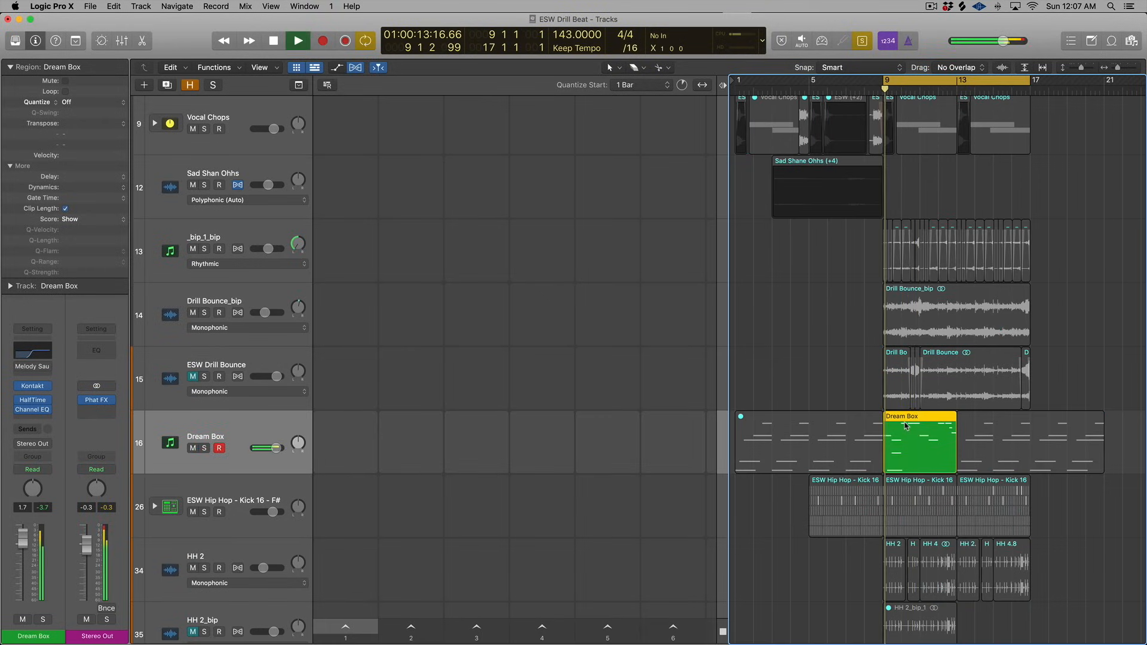
click(1034, 429)
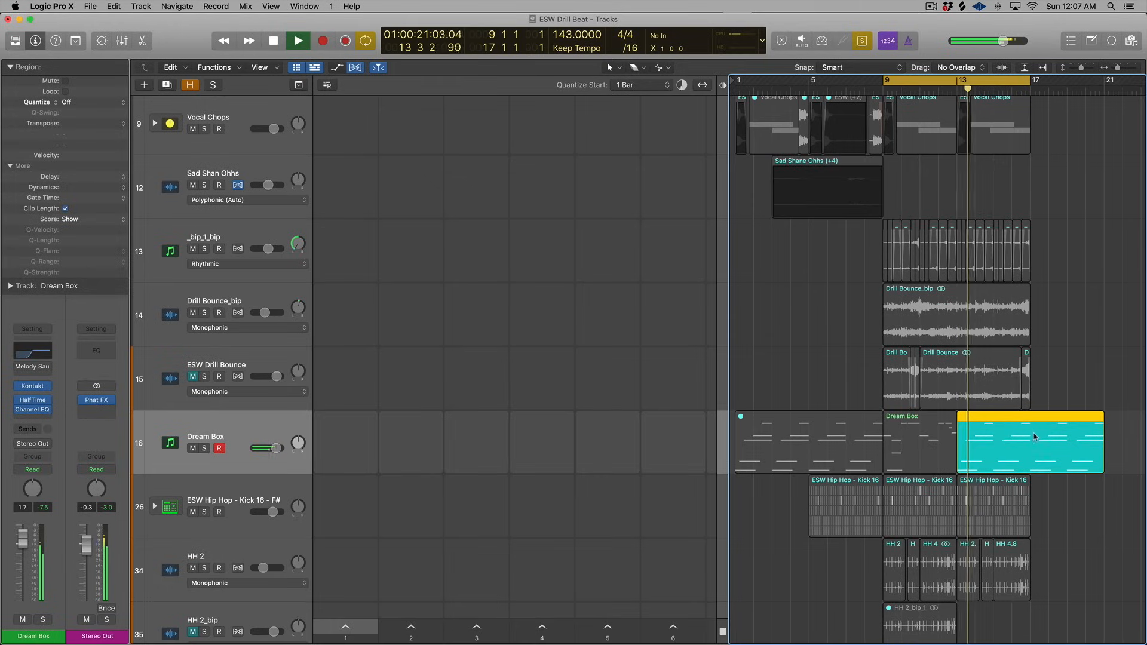
key(space)
click(921, 432)
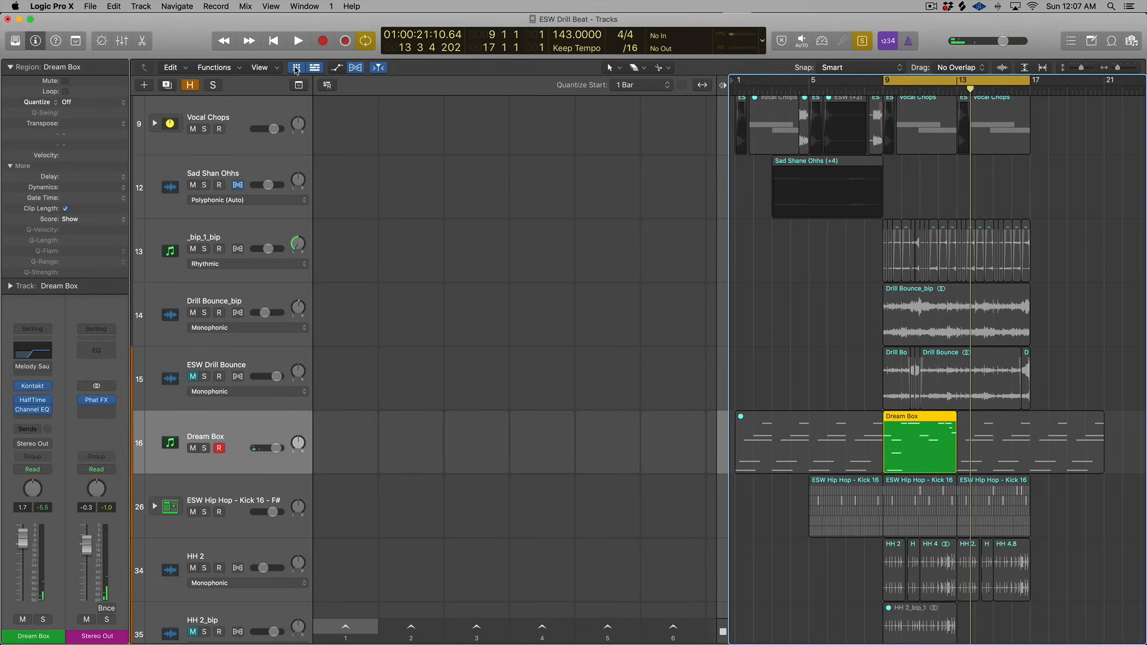
- Store the green Dream Box region in the track's first Live Loops cell and remove it from the timeline
click(295, 67)
click(295, 67)
drag(898, 426, 346, 442)
click(345, 442)
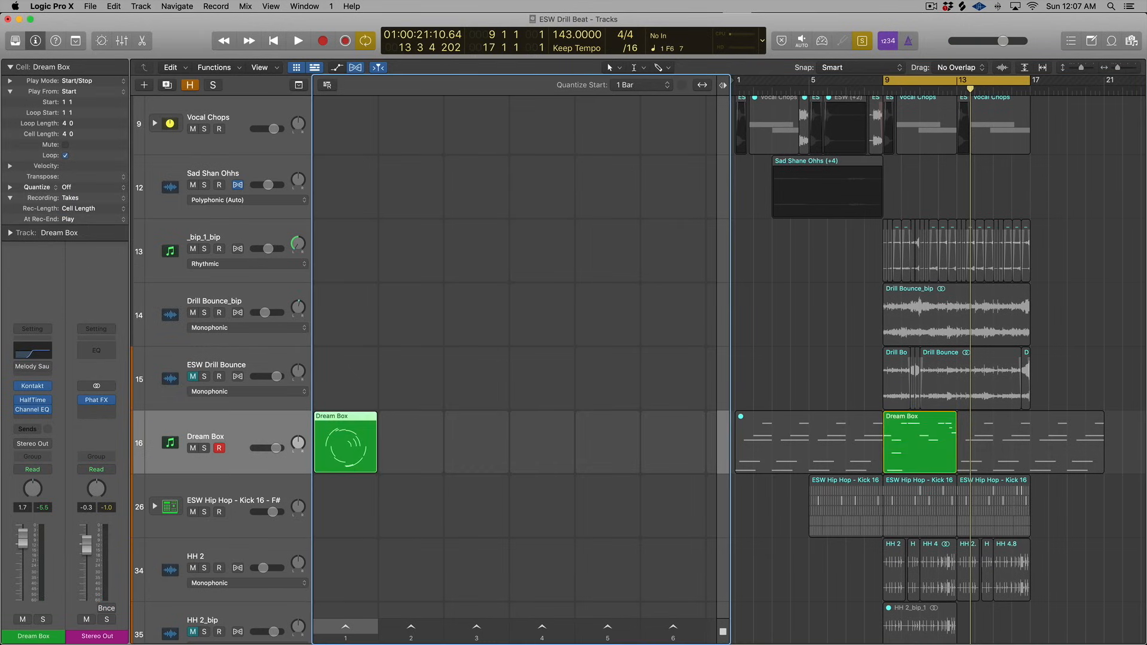
click(344, 443)
click(908, 434)
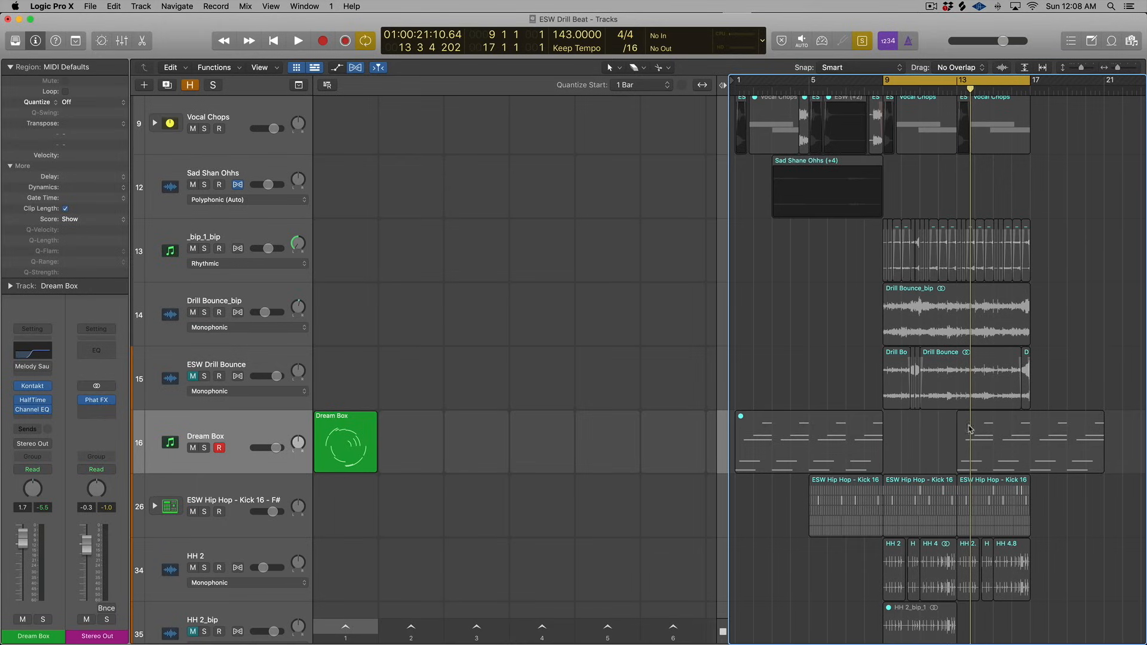
- Move the turquoise Dream Box region to bar 9, turn Solo off, and play the section with the full beat
mouse_move(910, 432)
mouse_down()
mouse_move(955, 425)
mouse_move(927, 431)
mouse_up()
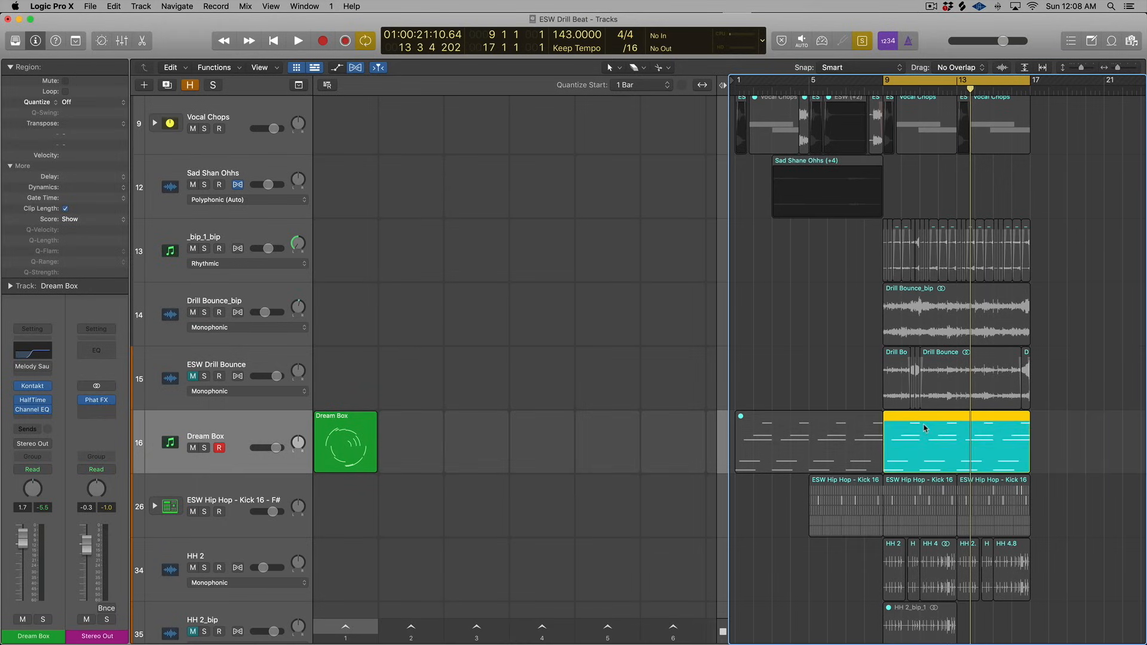
key(ctrl+s)
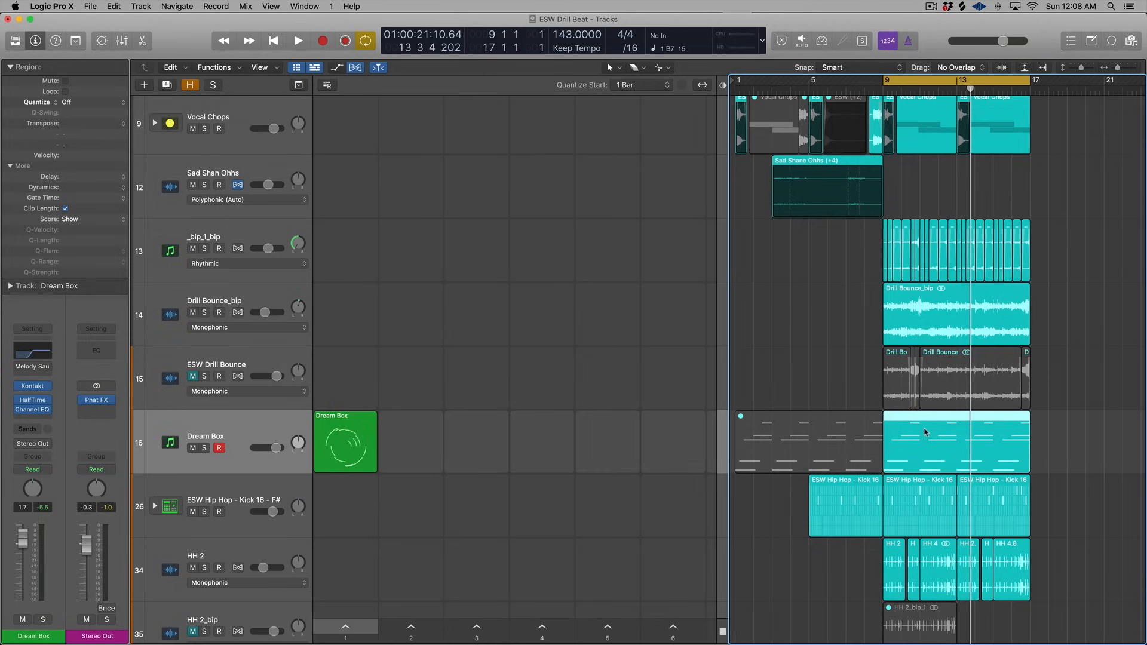
key(space)
ctrl+alt+click(921, 428)
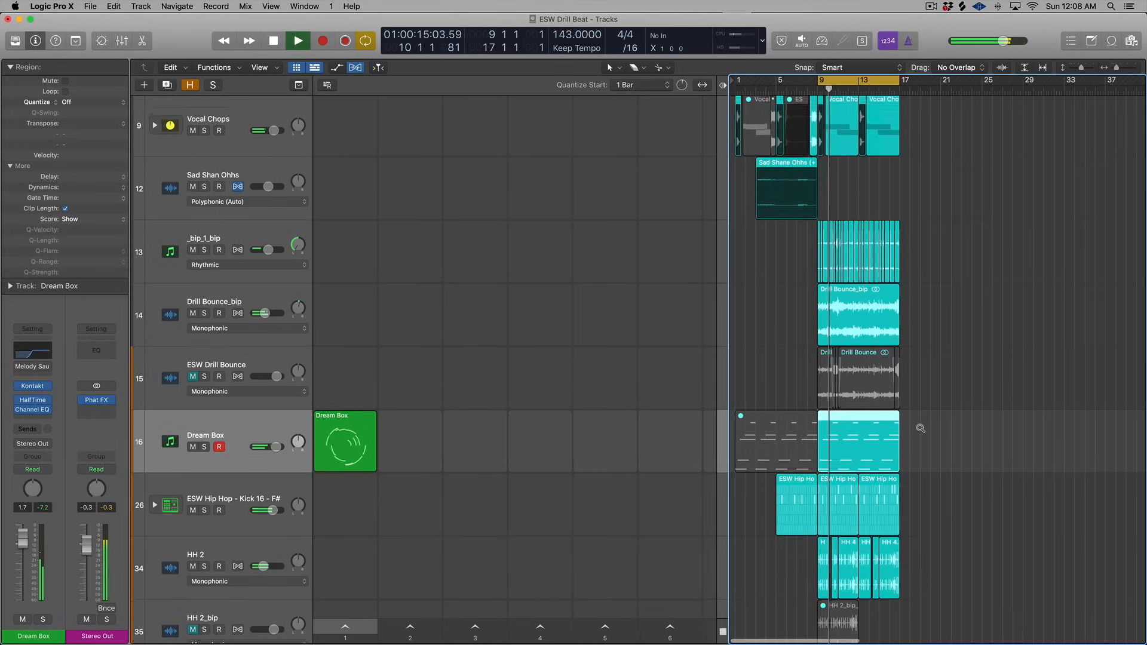
key(space)
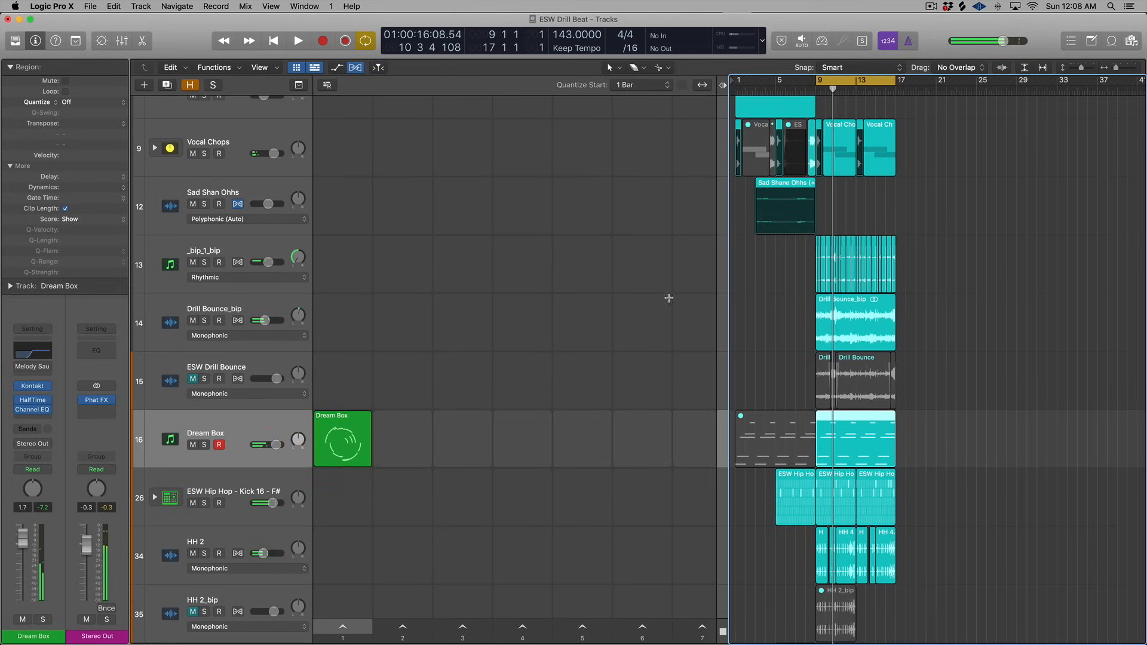
- Move the turquoise region away to bar 21, place the Dream Box loop stored in the grid at bar 9, and play it
click(297, 67)
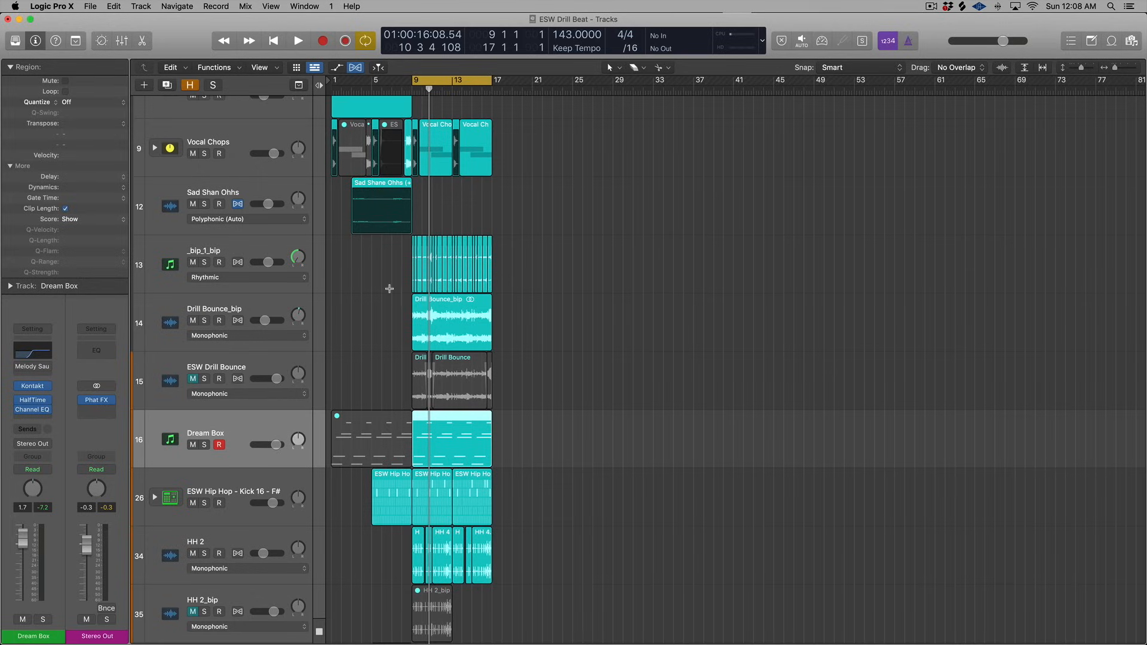
click(296, 70)
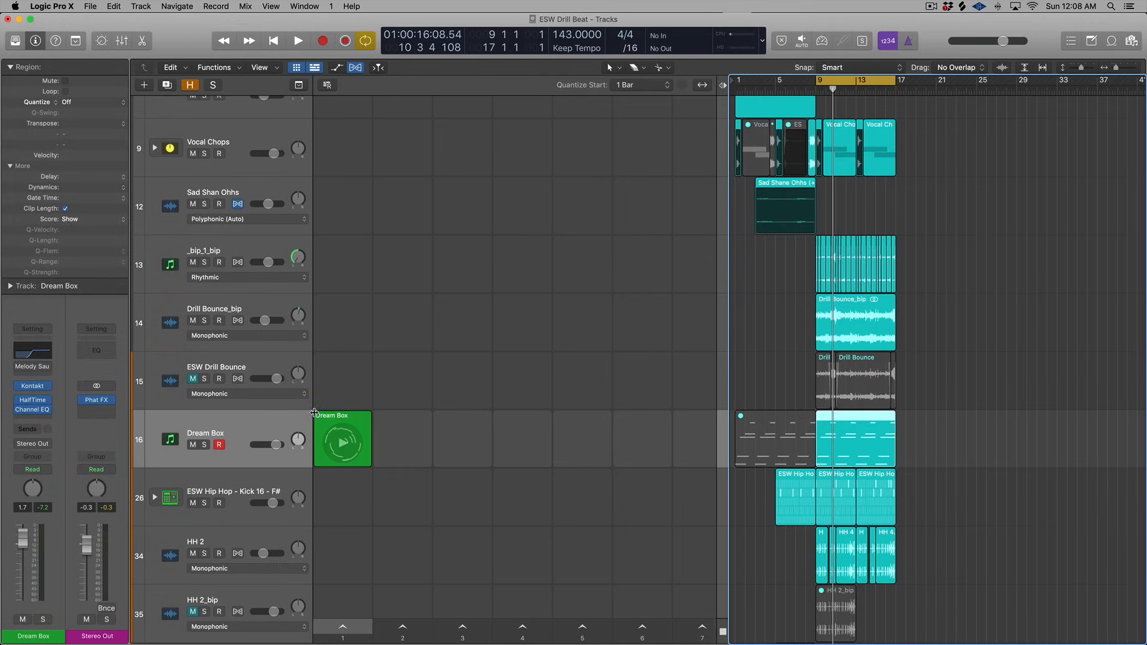
drag(336, 423, 1006, 432)
drag(919, 423, 842, 429)
key(space)
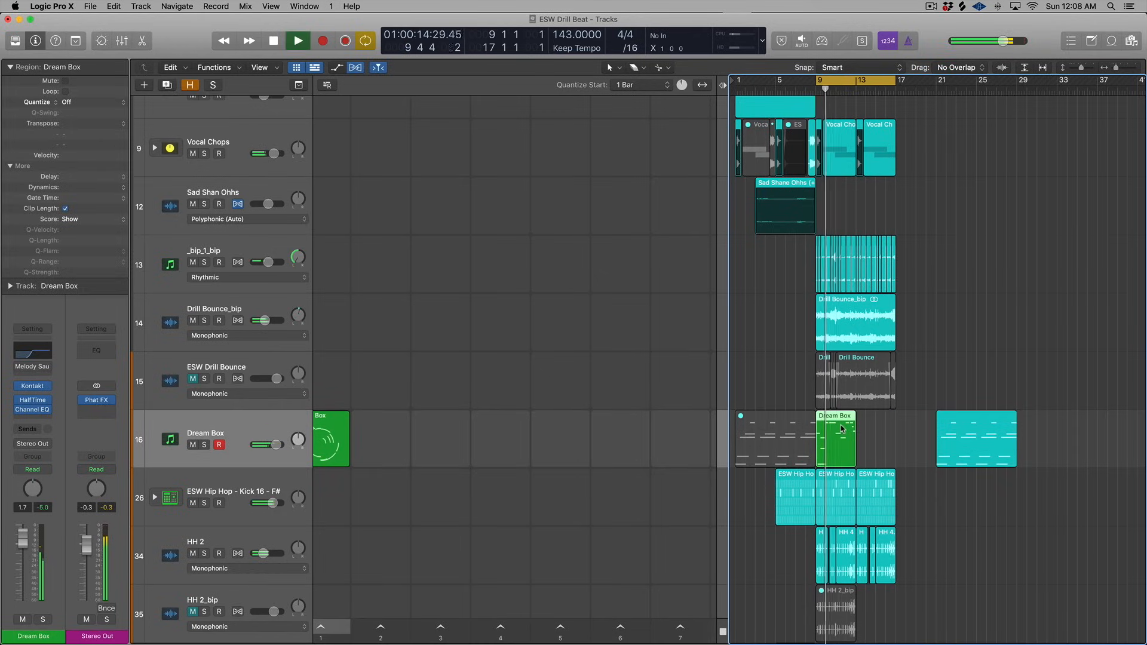
key(space)
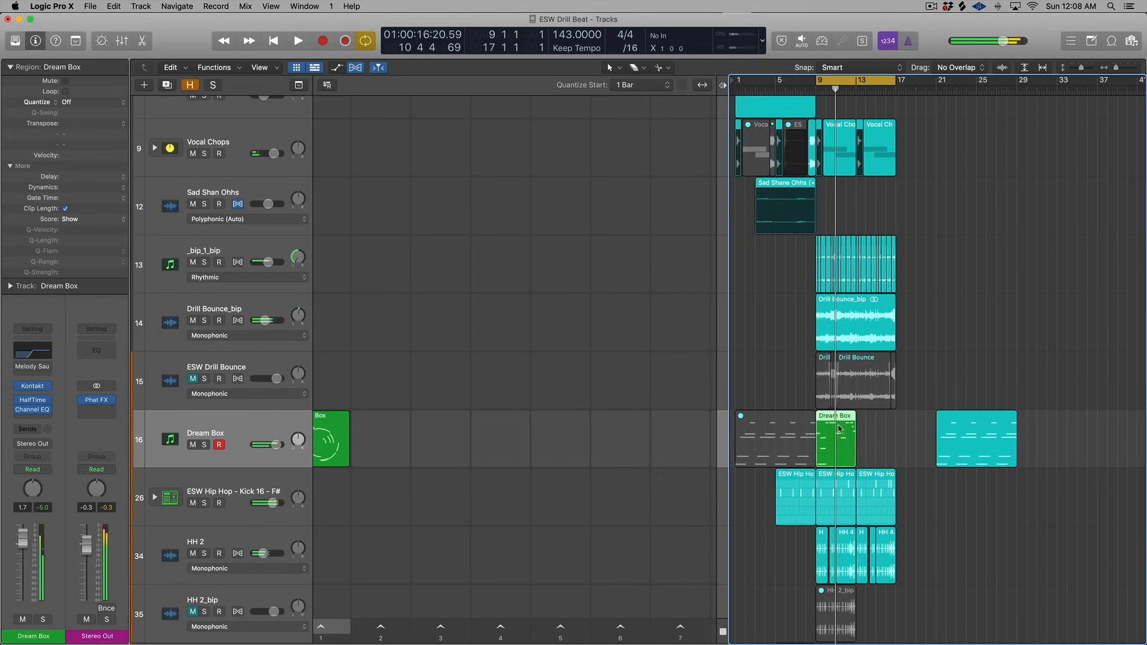
- Delete the green Dream Box region from the timeline, return the turquoise region to bar 9, and hide the Live Loops grid
scroll(594, 411, left, 2)
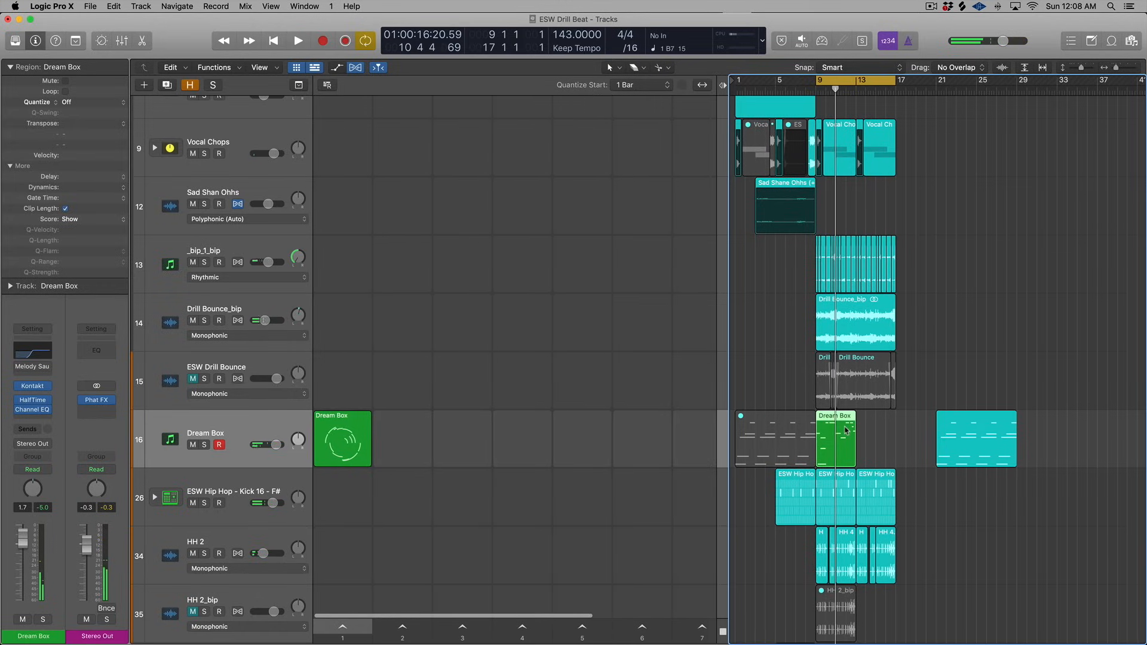
key(Delete)
drag(890, 428, 837, 442)
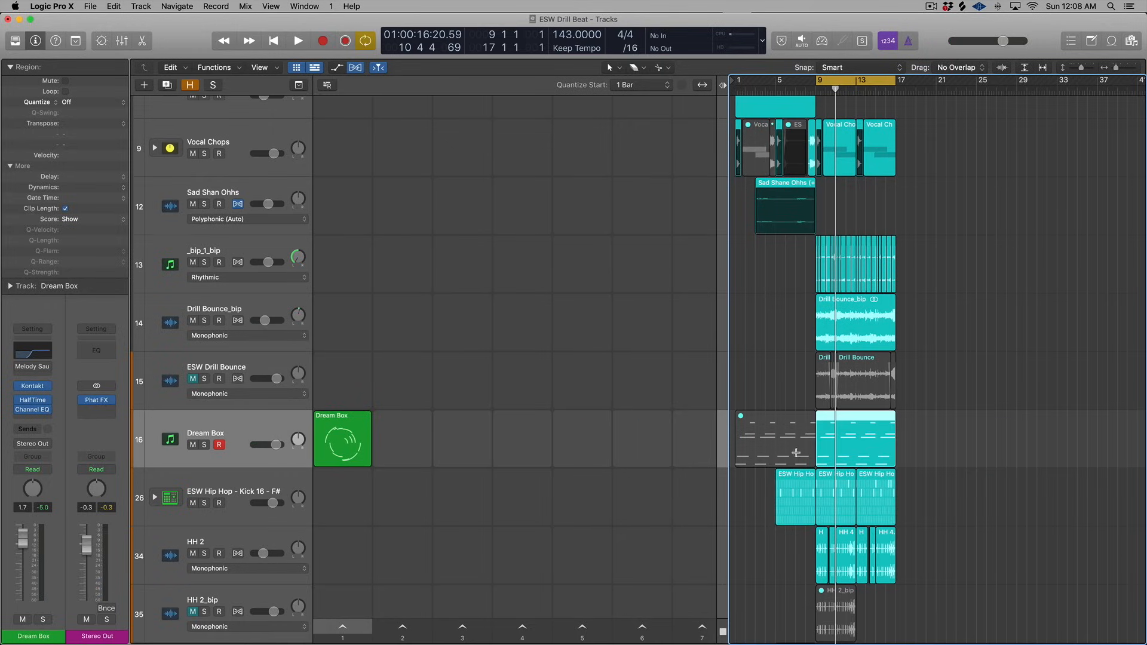
click(296, 66)
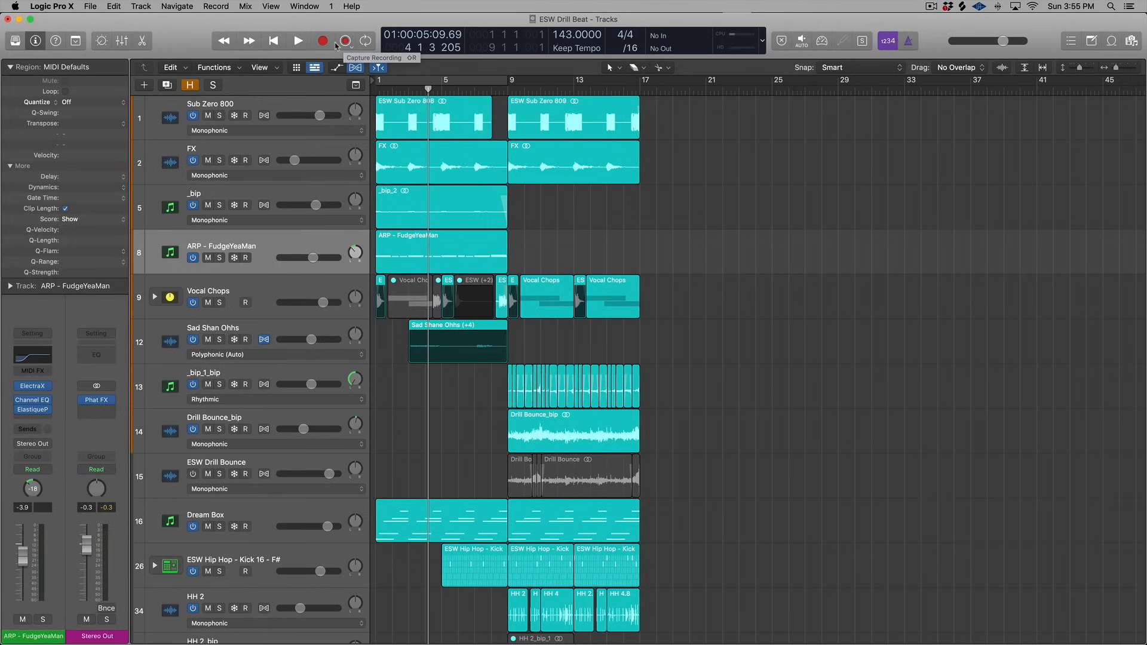
- Open the control bar and display customization, review its Views, Transport, LCD and Modes and Functions options, and close it
click(762, 45)
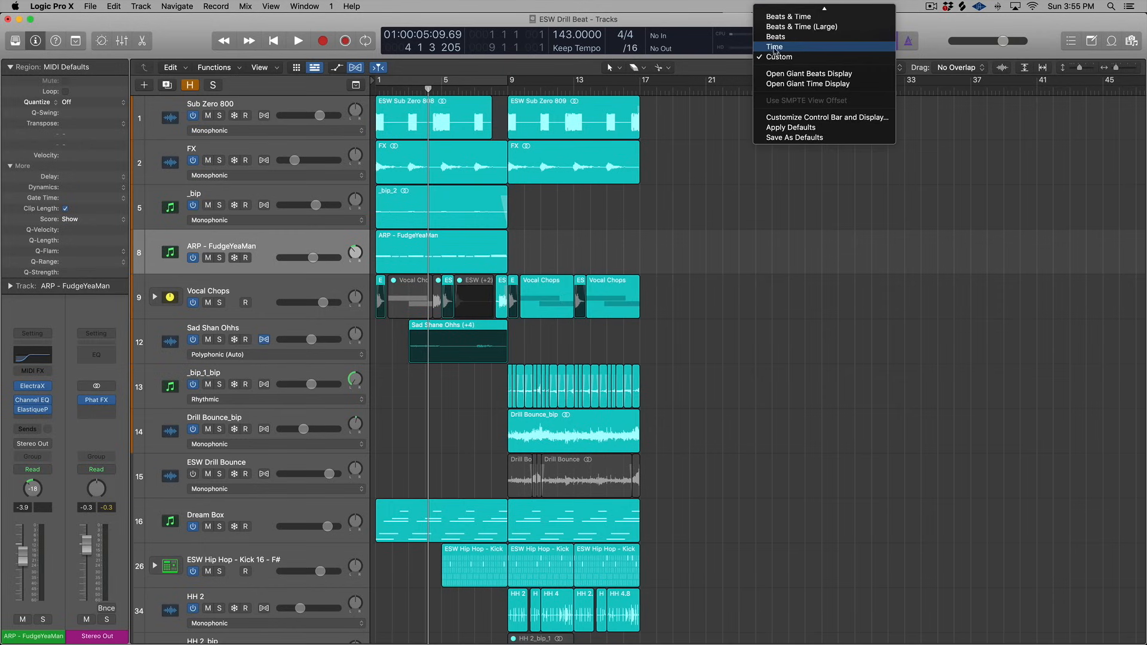
click(803, 117)
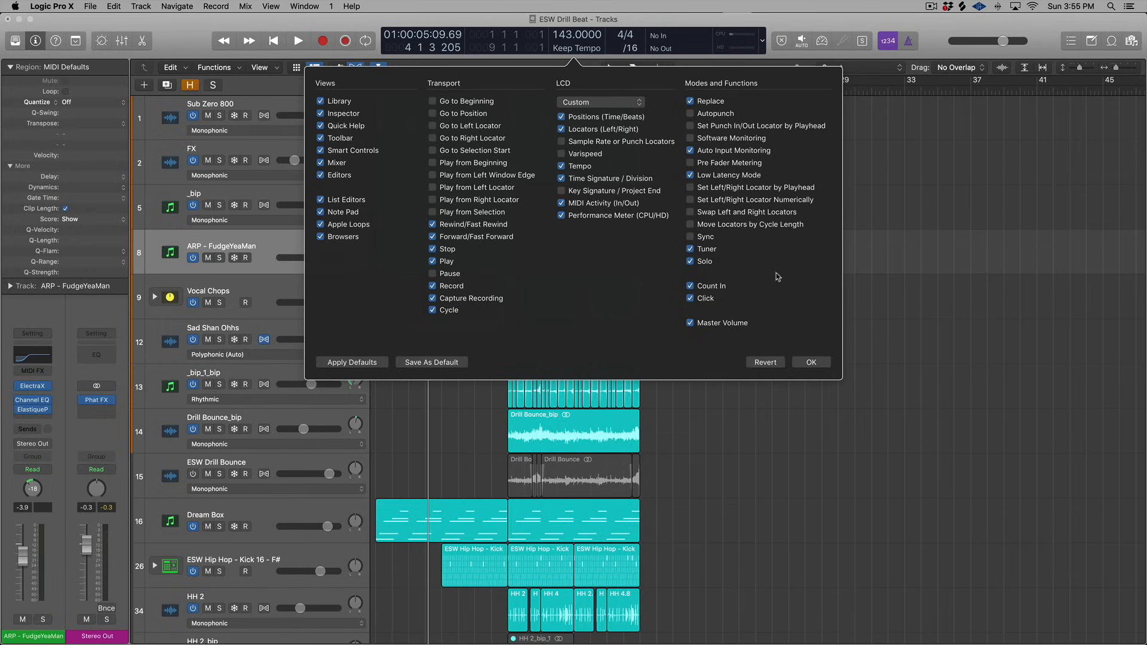
click(810, 362)
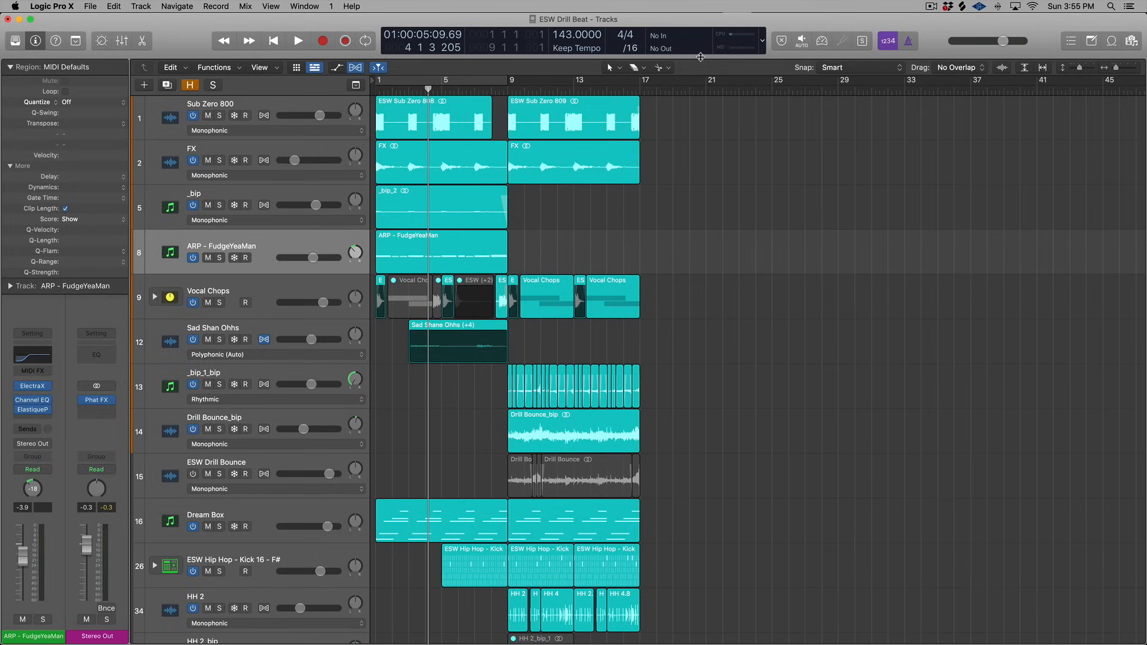
- Show the toolbar above the tracks and open its customization options
drag(700, 57, 703, 89)
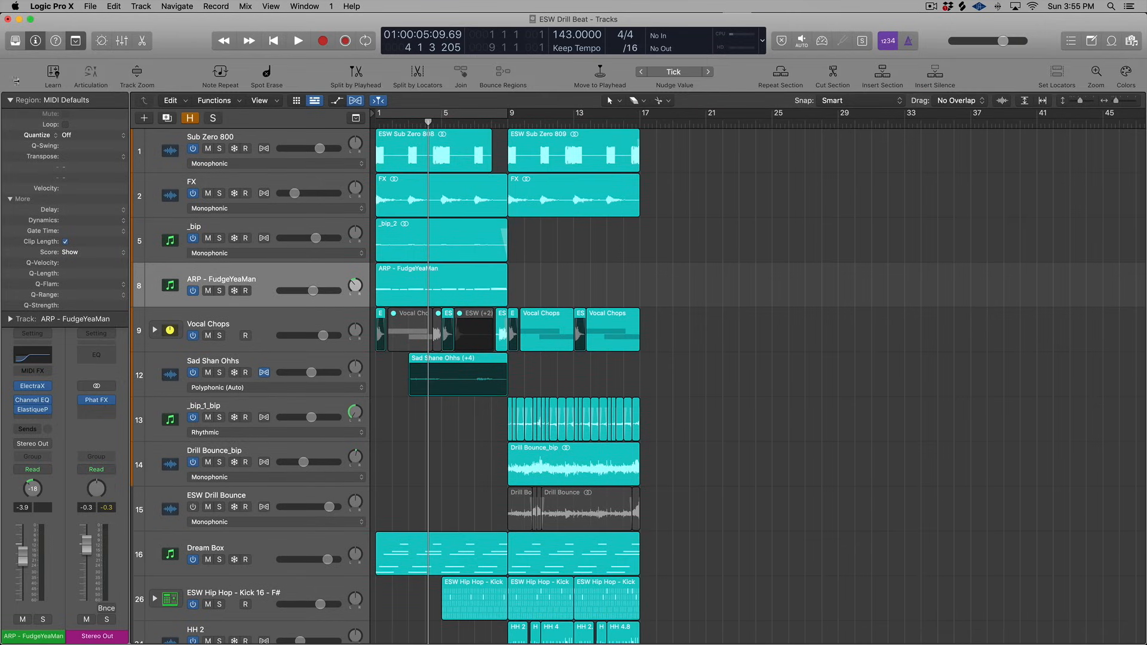
right_click(742, 74)
click(771, 75)
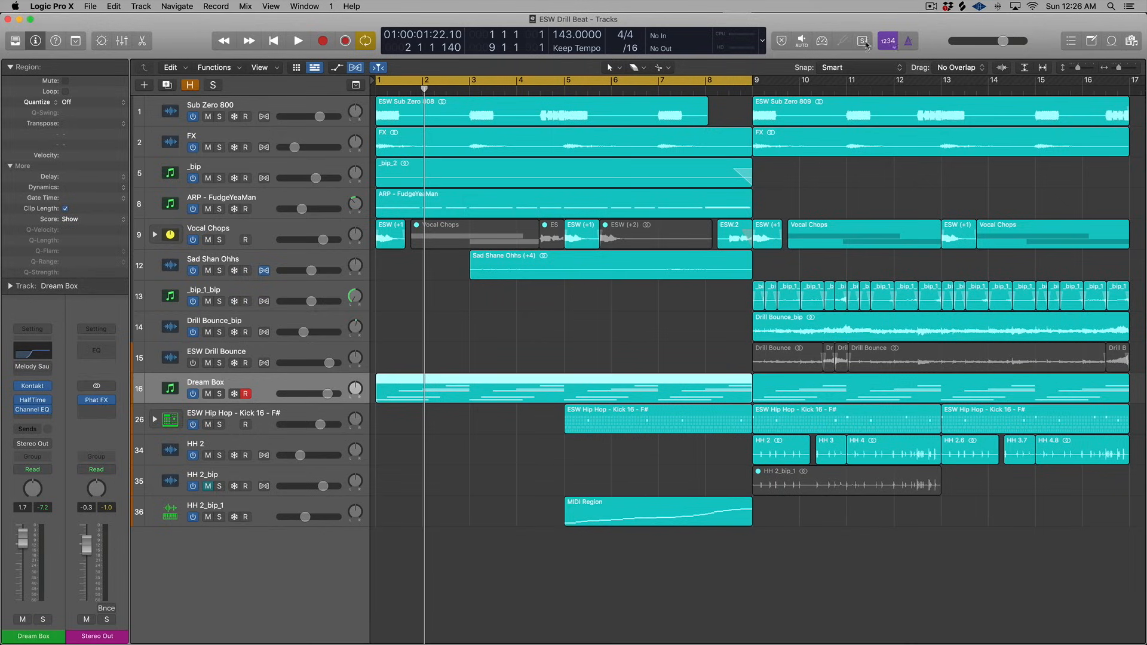
- Open the track header configuration, review its button, control and view options such as Freeze, and close it
scroll(684, 302, up, 5)
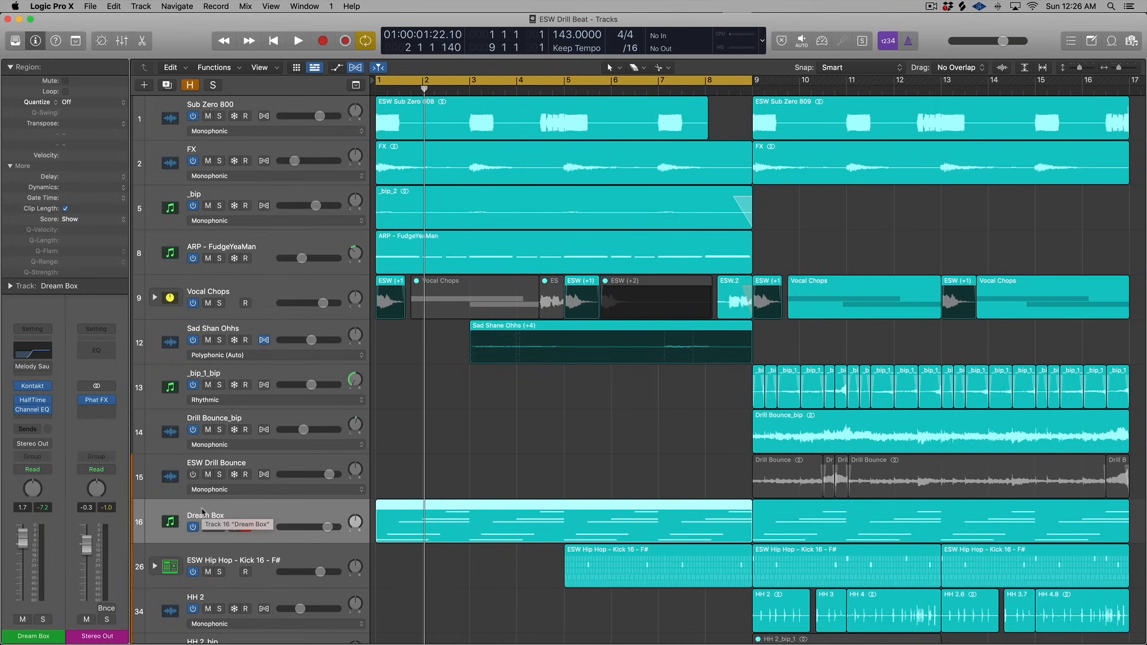
key(alt+t)
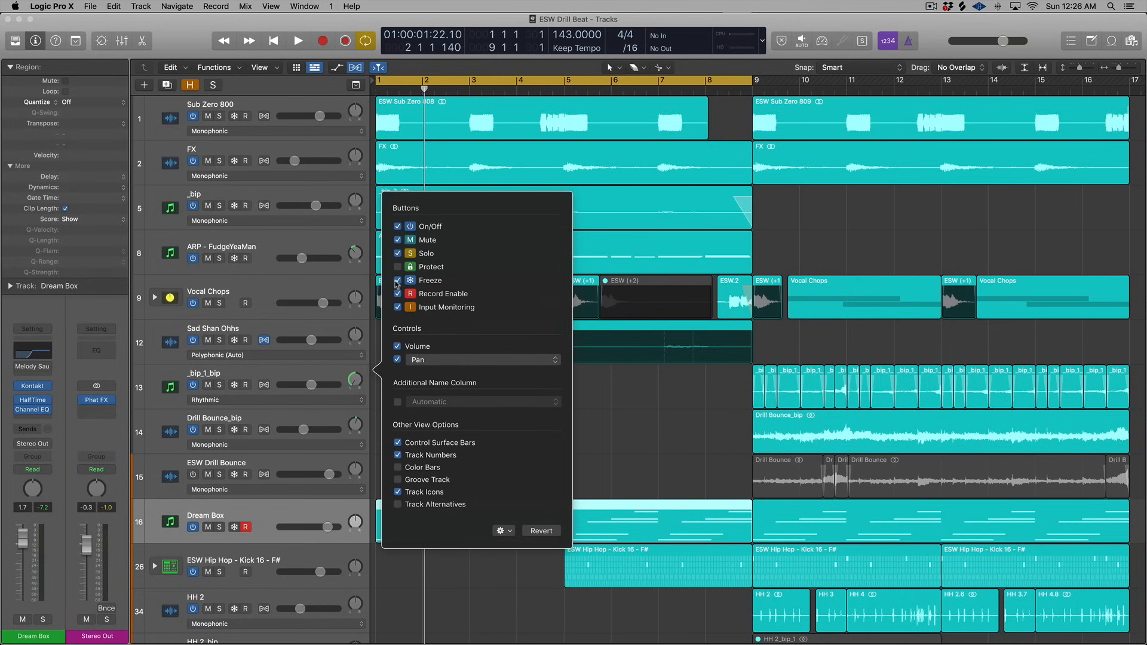
click(674, 419)
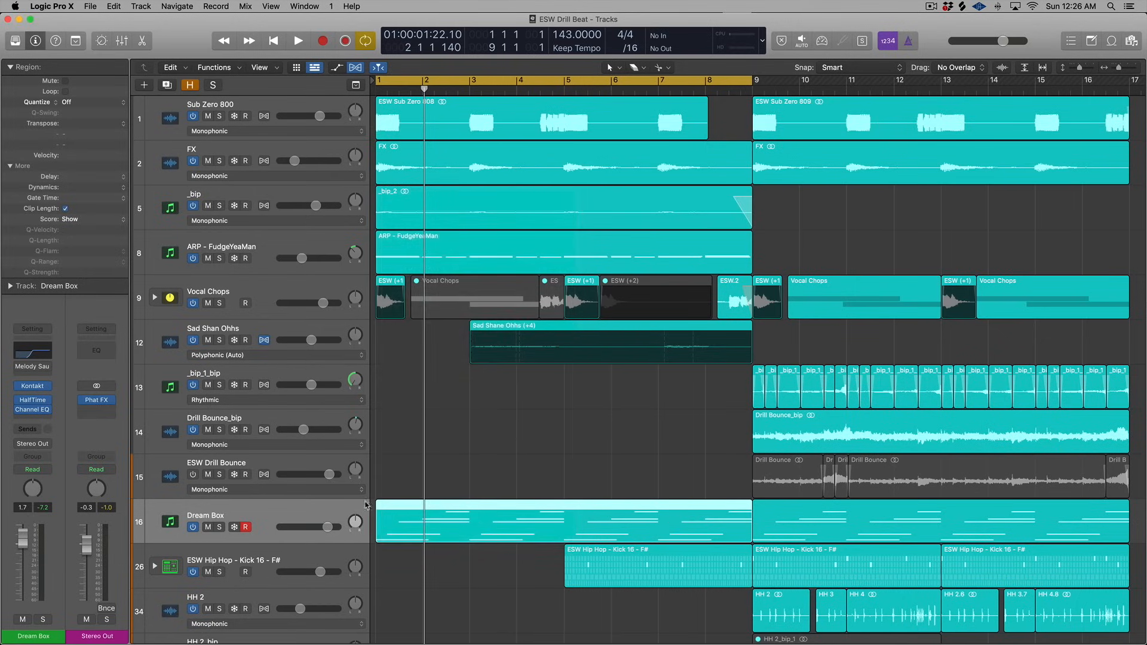
scroll(366, 504, down, 5)
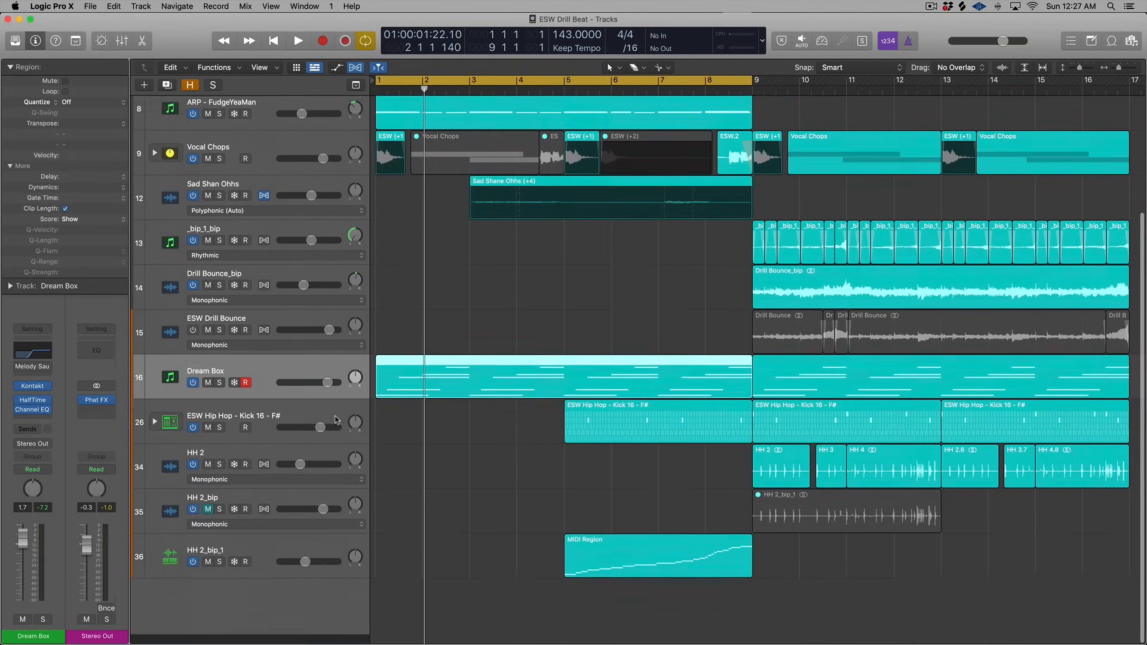
scroll(335, 420, up, 5)
scroll(279, 238, down, 3)
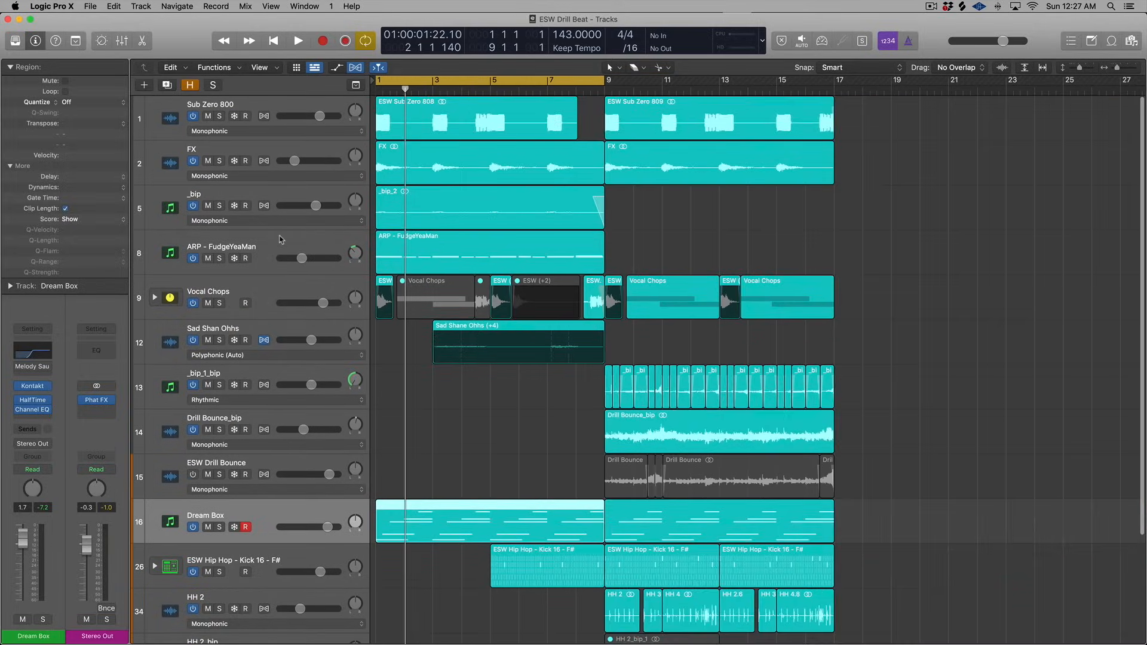
- Play the ARP - FudgeYeaMan track, switch the track off during playback, stop, and switch it on again
click(281, 239)
key(space)
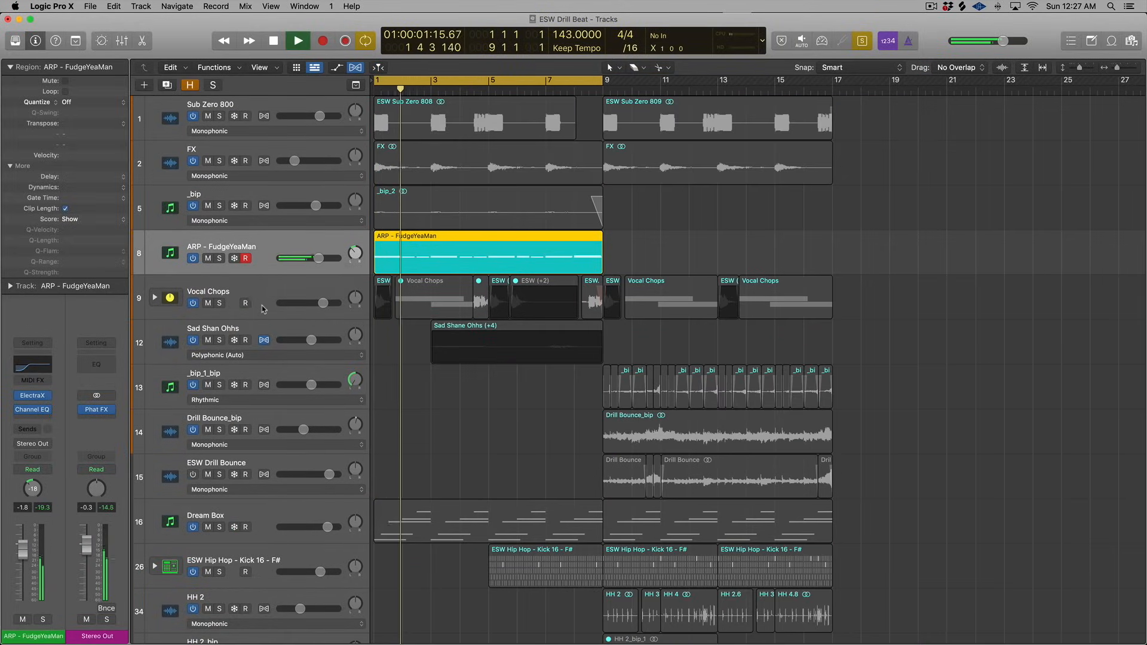
scroll(263, 309, right, 1)
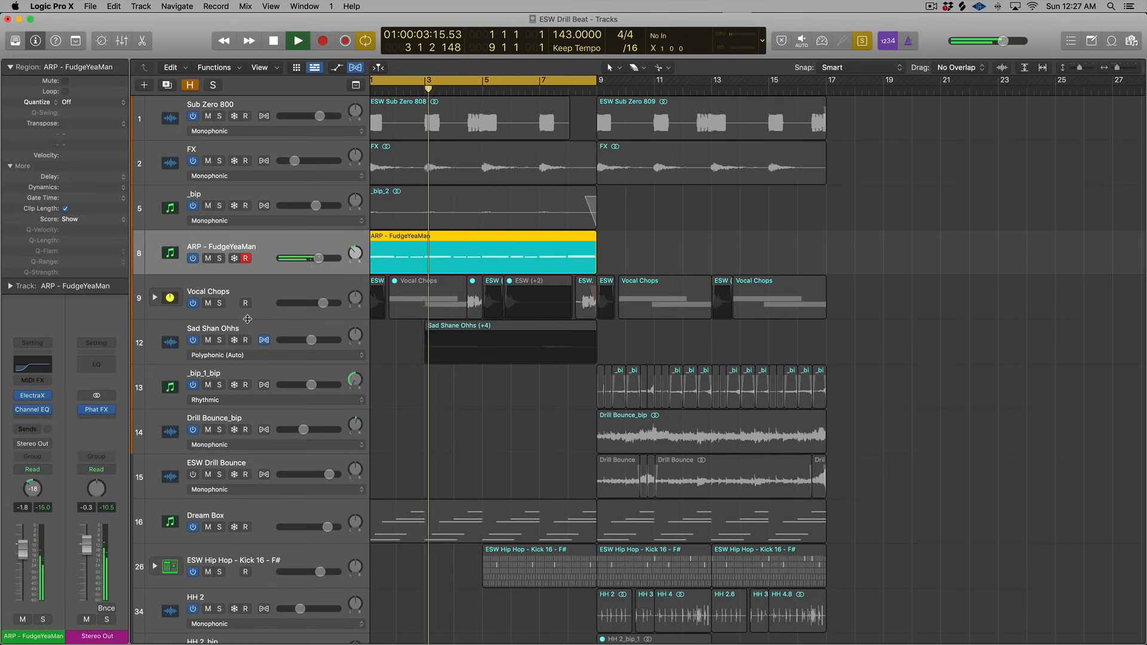
click(192, 258)
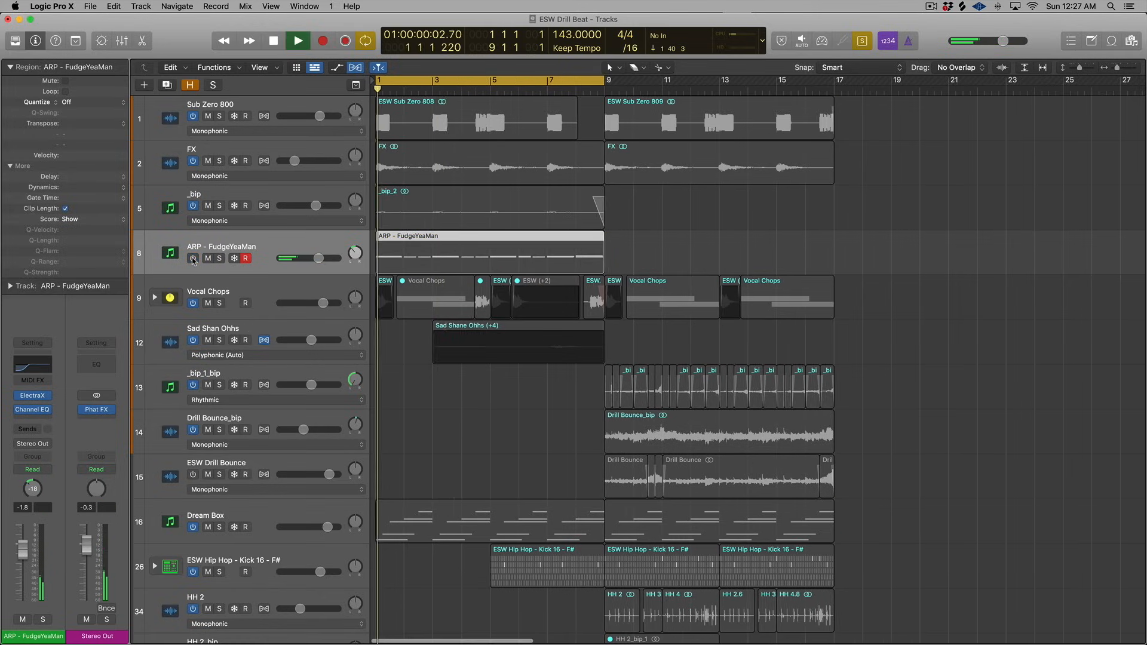
key(space)
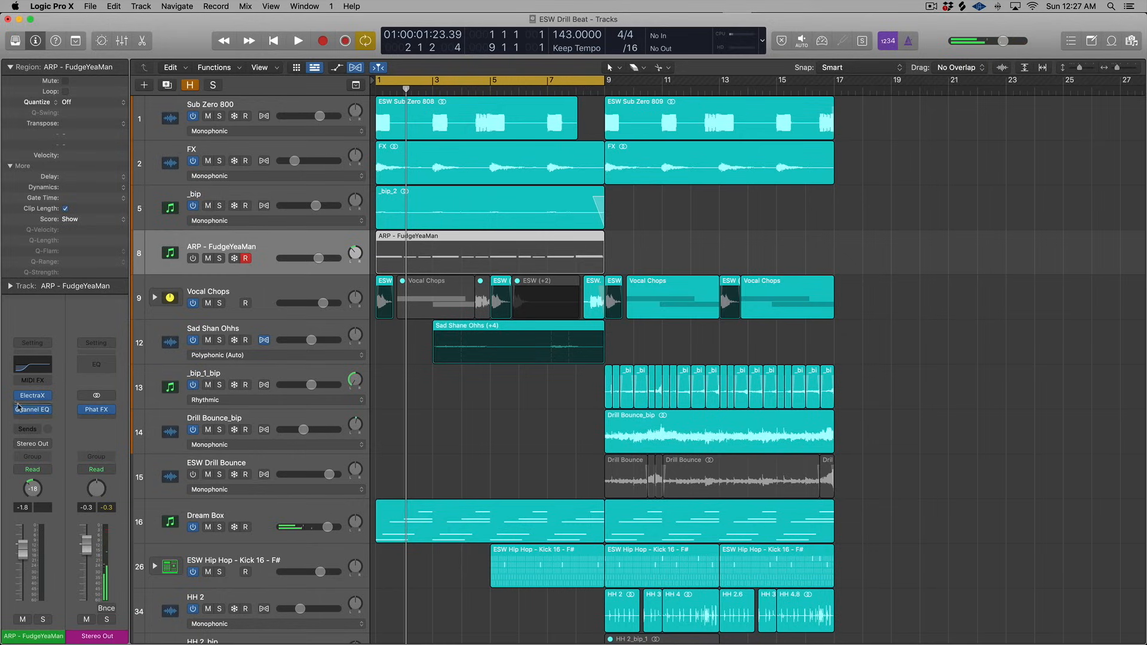
mouse_move(27, 395)
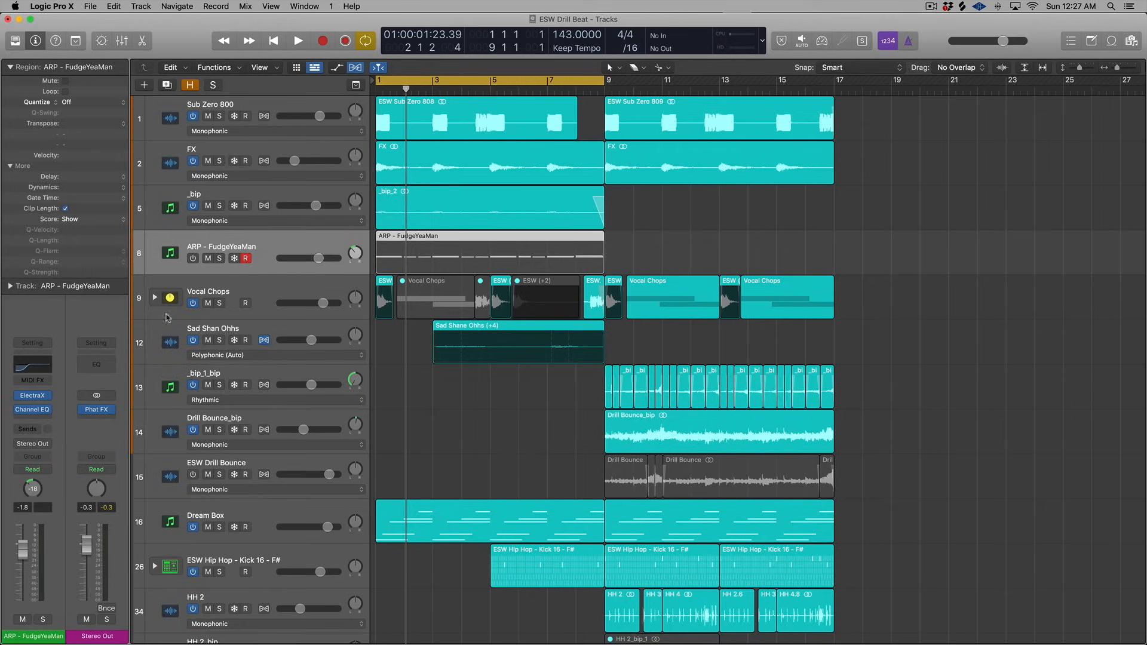
click(193, 259)
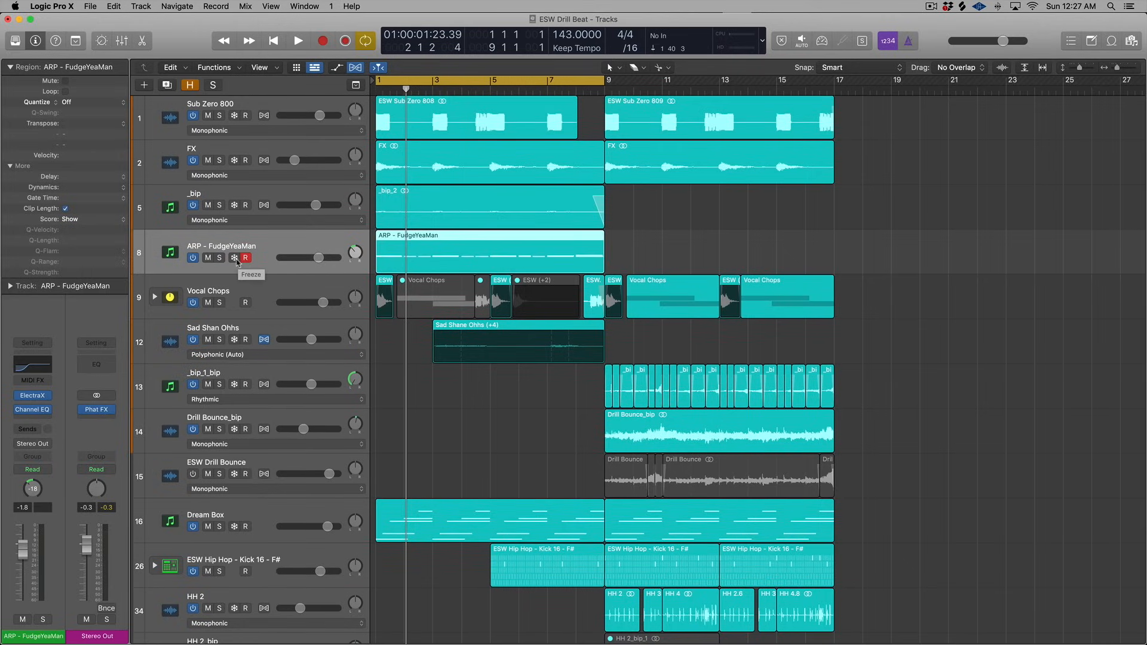
- Lower the ARP - FudgeYeaMan track's volume to -3.9 dB and turn off cycle mode
key(super+Left)
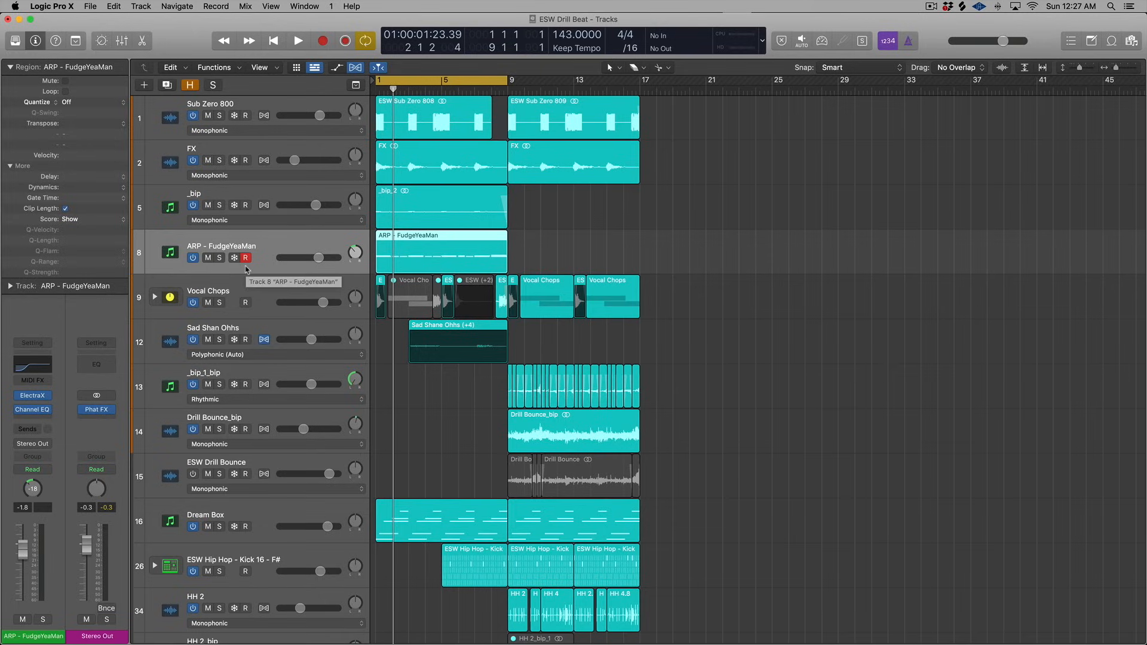
drag(318, 258, 309, 260)
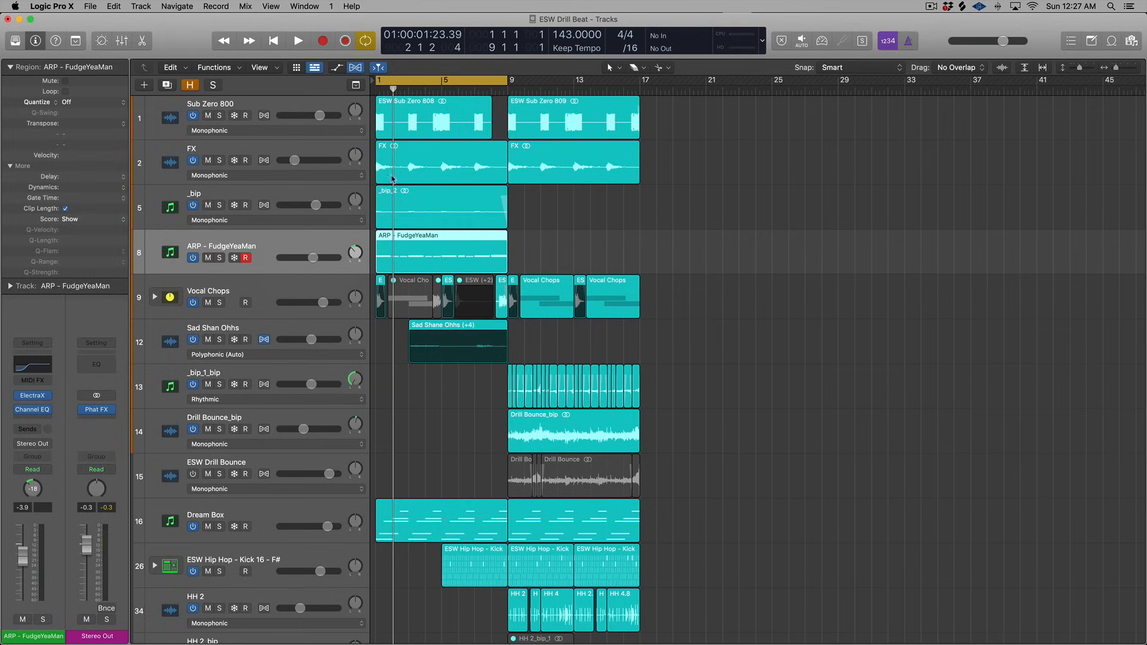
click(456, 74)
- Freeze the ARP - FudgeYeaMan track and try to edit its Channel EQ plug-in and the notes in its region
click(234, 258)
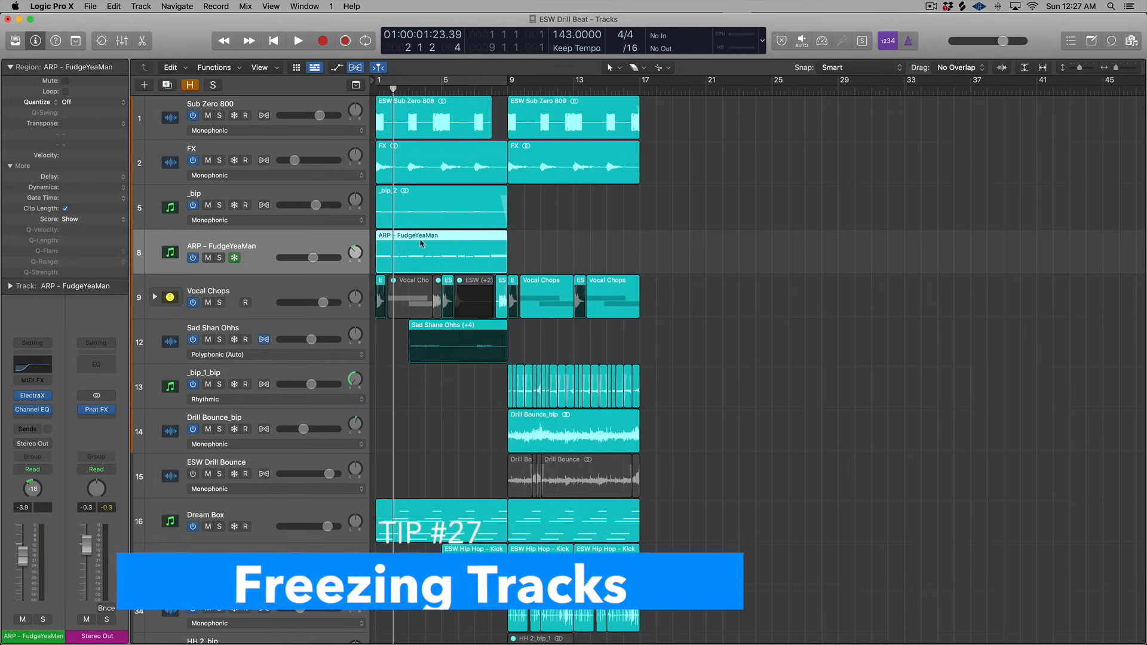
key(space)
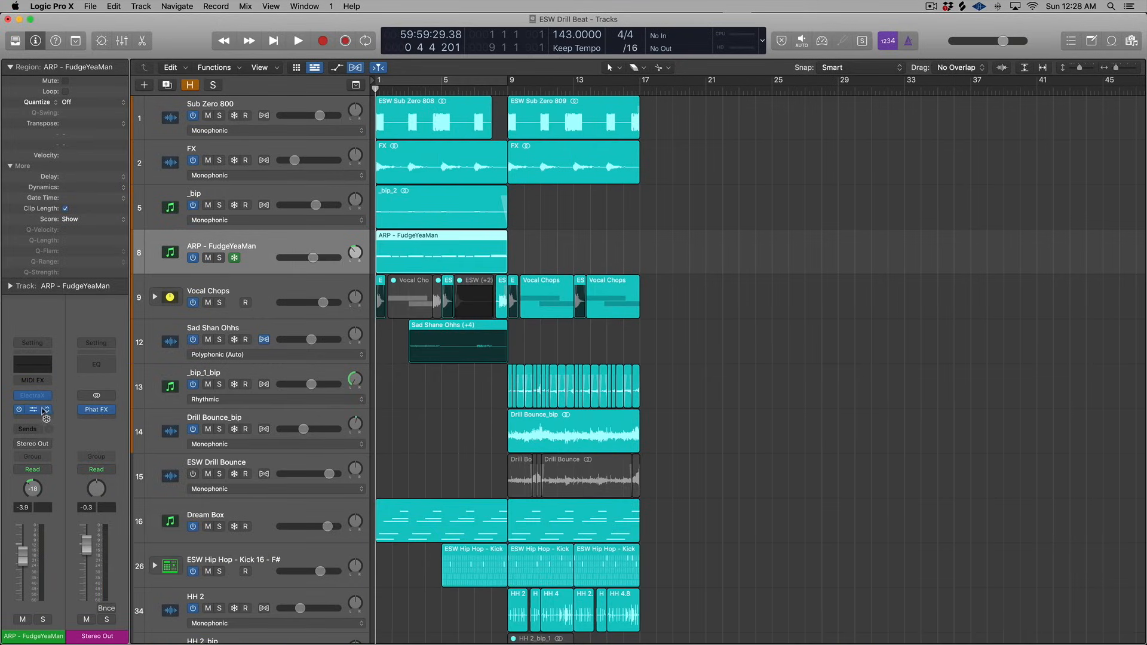
click(34, 410)
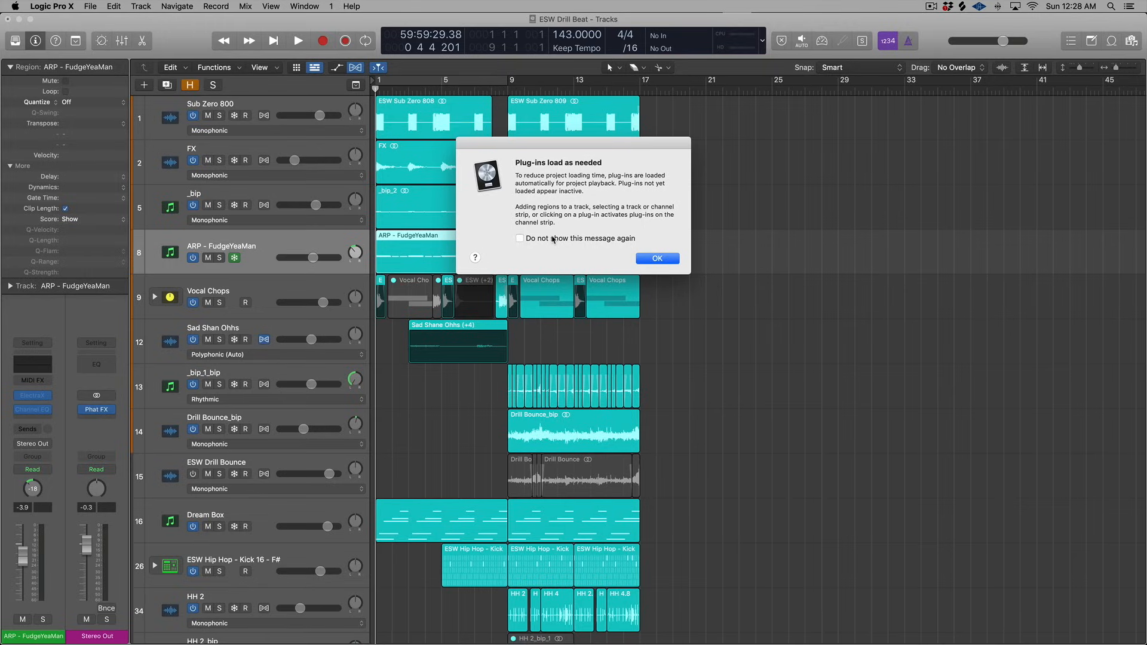
click(648, 261)
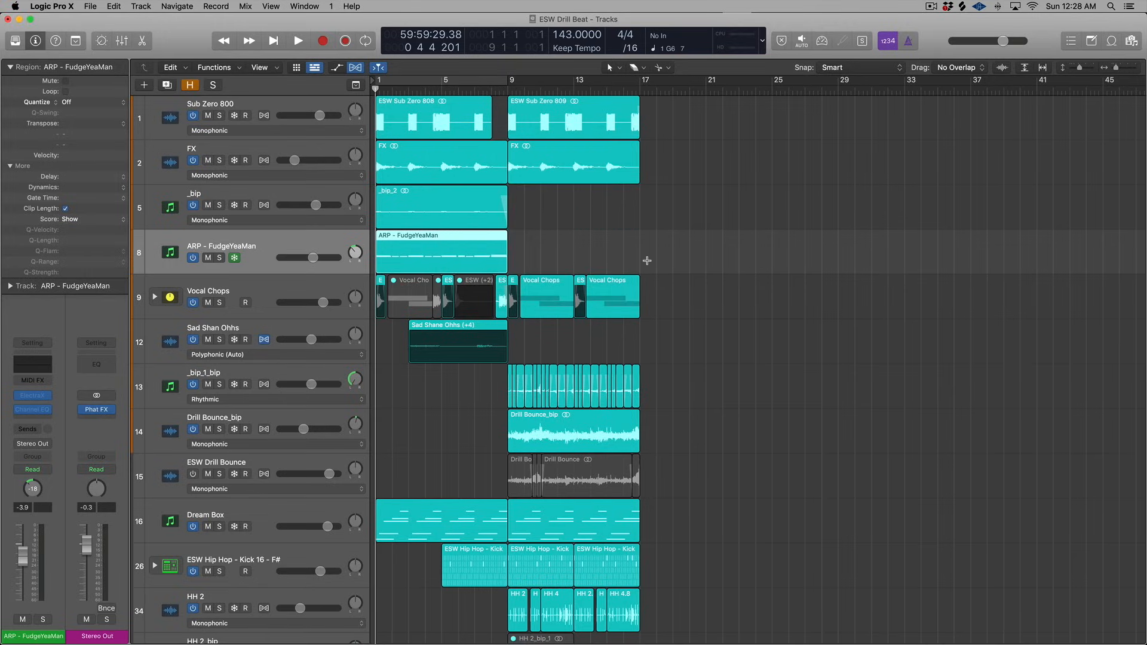
double_click(402, 238)
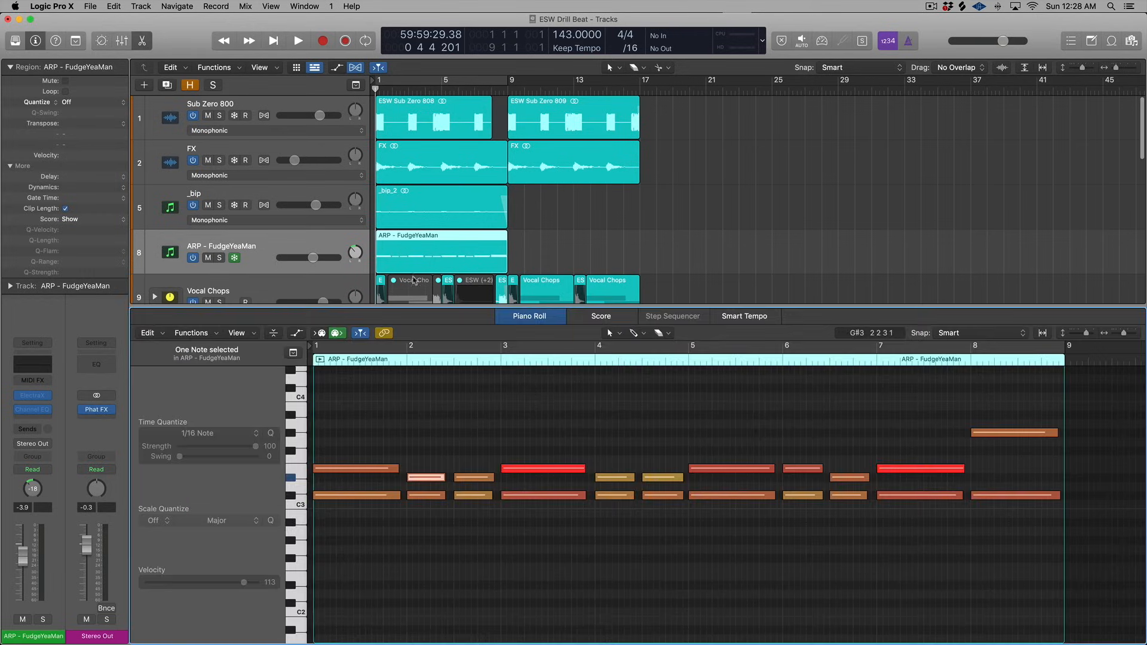
click(528, 468)
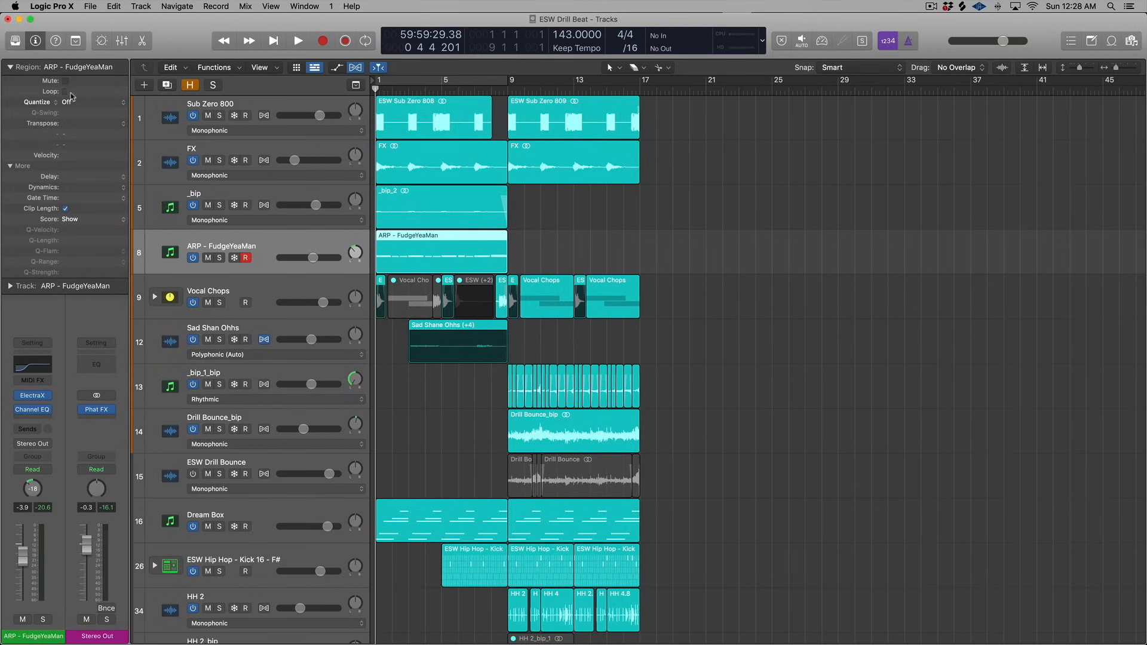
- Open the audio device preferences and review the available I/O buffer sizes
click(48, 6)
mouse_move(66, 37)
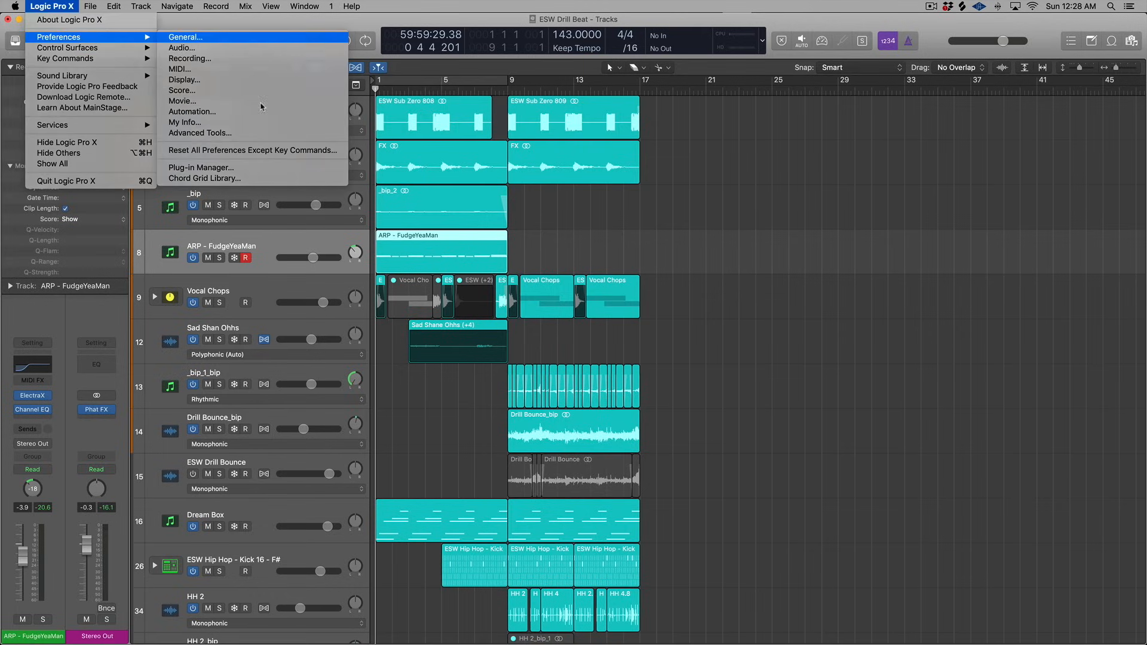
click(197, 37)
click(289, 317)
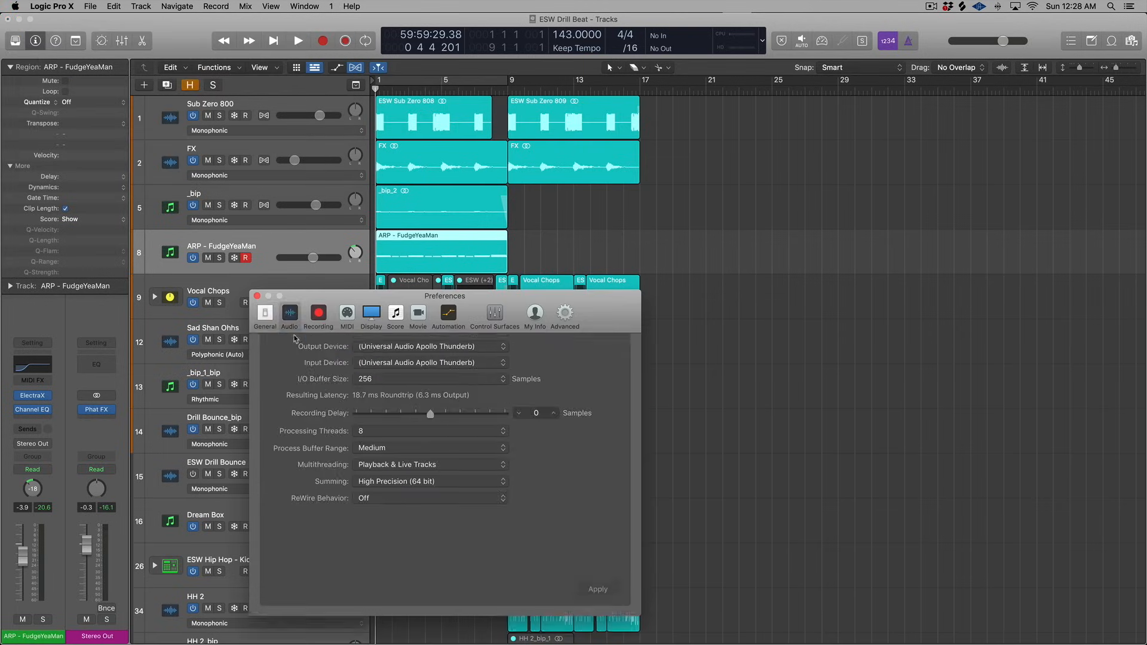
click(374, 416)
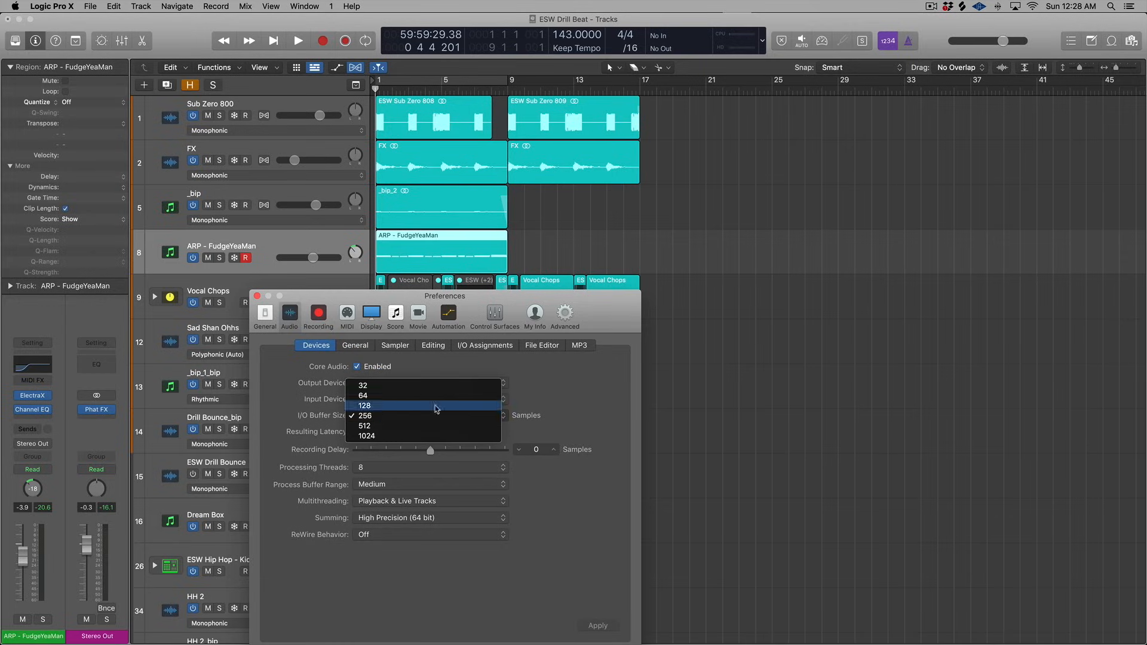
click(613, 395)
- Set the I/O buffer size to 64 samples and close the preferences
click(414, 417)
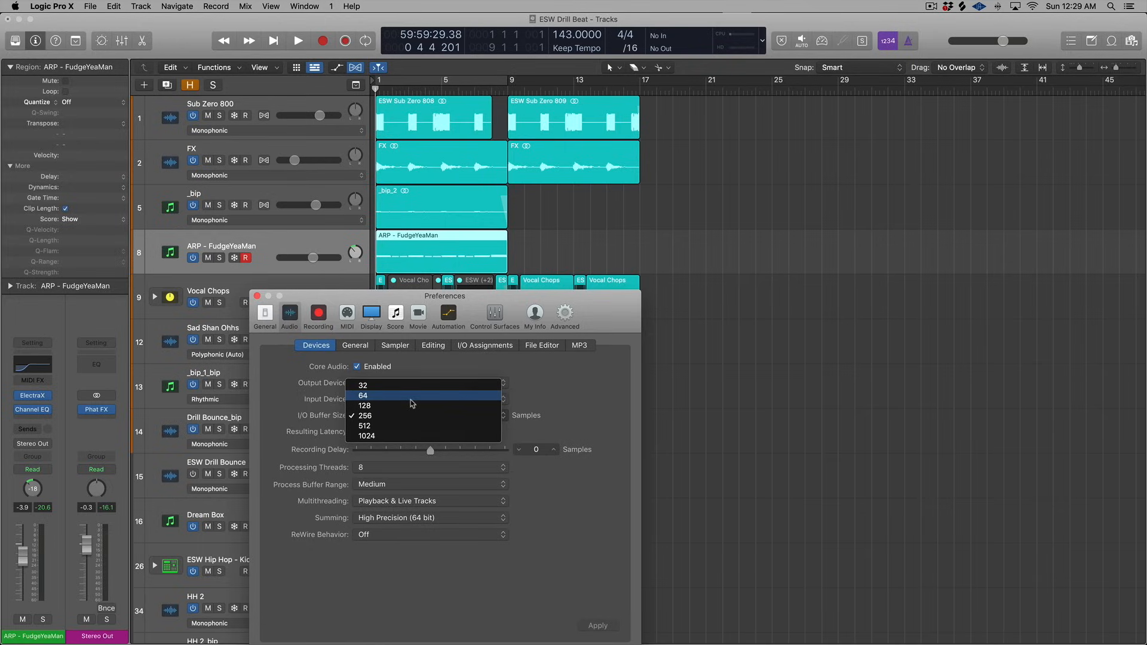
click(412, 396)
click(257, 296)
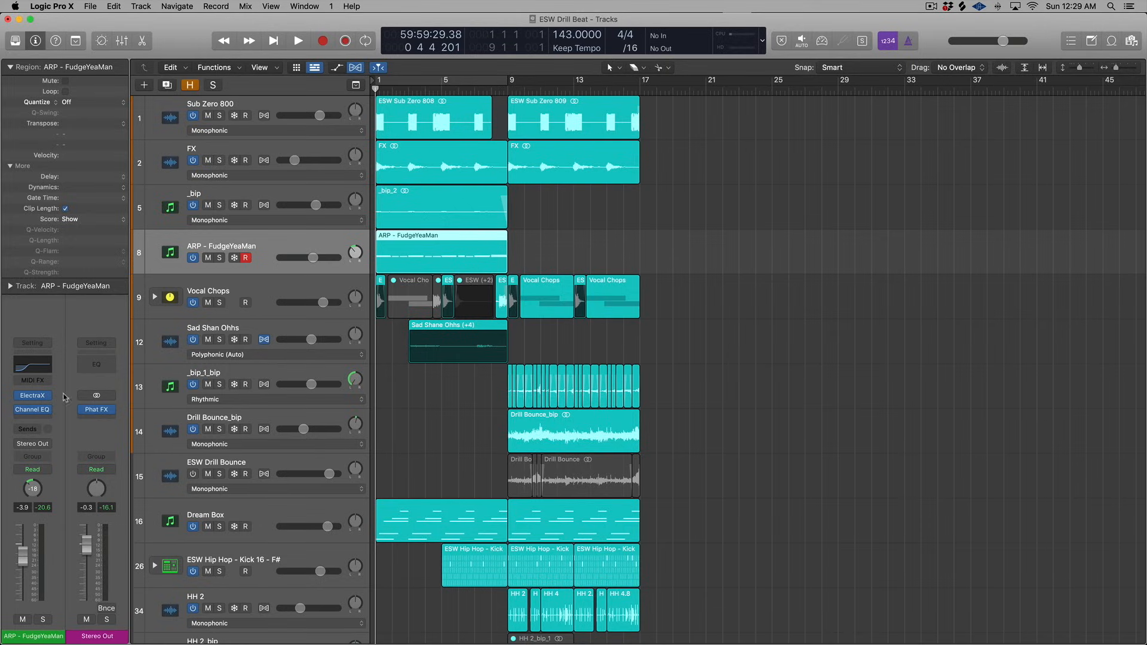
- Add the ElastiquePitchV2 plug-in after the Channel EQ on the ARP - FudgeYeaMan track
click(37, 420)
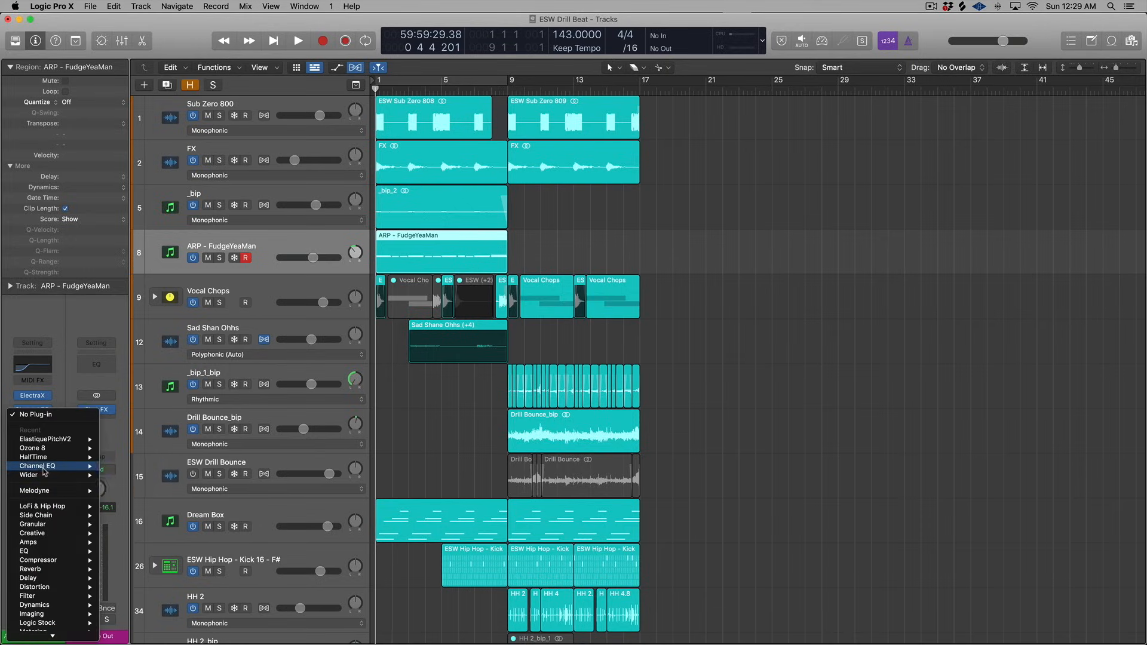
mouse_move(58, 445)
click(117, 441)
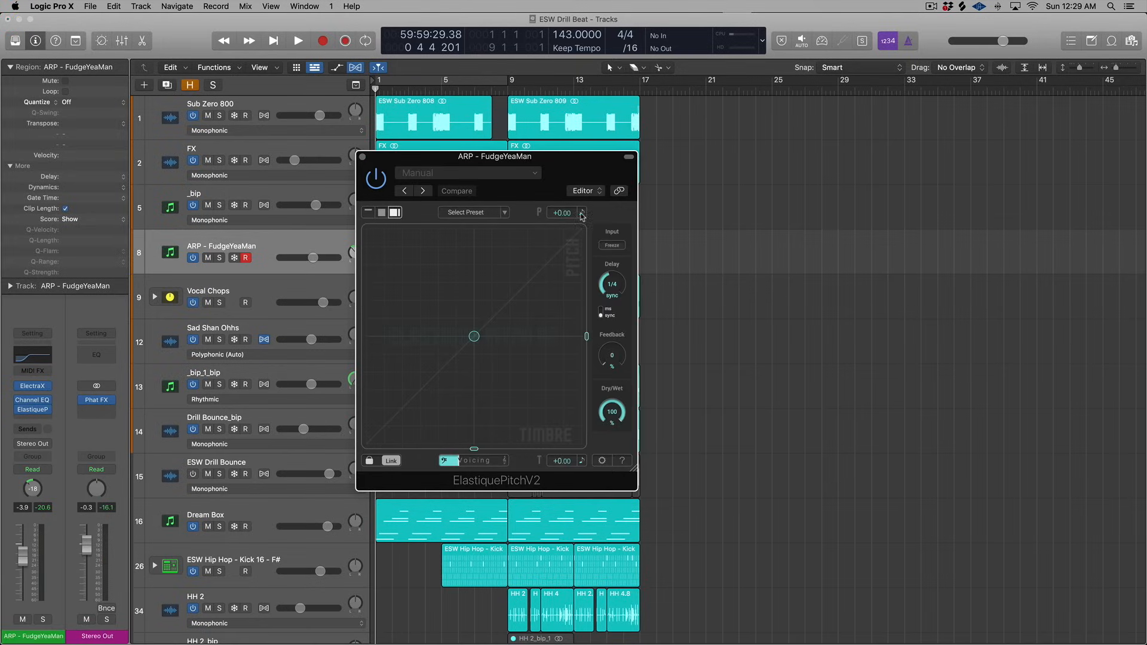
- Switch Low Latency Mode on and off again, and disable recording on the ARP - FudgeYeaMan track
click(824, 42)
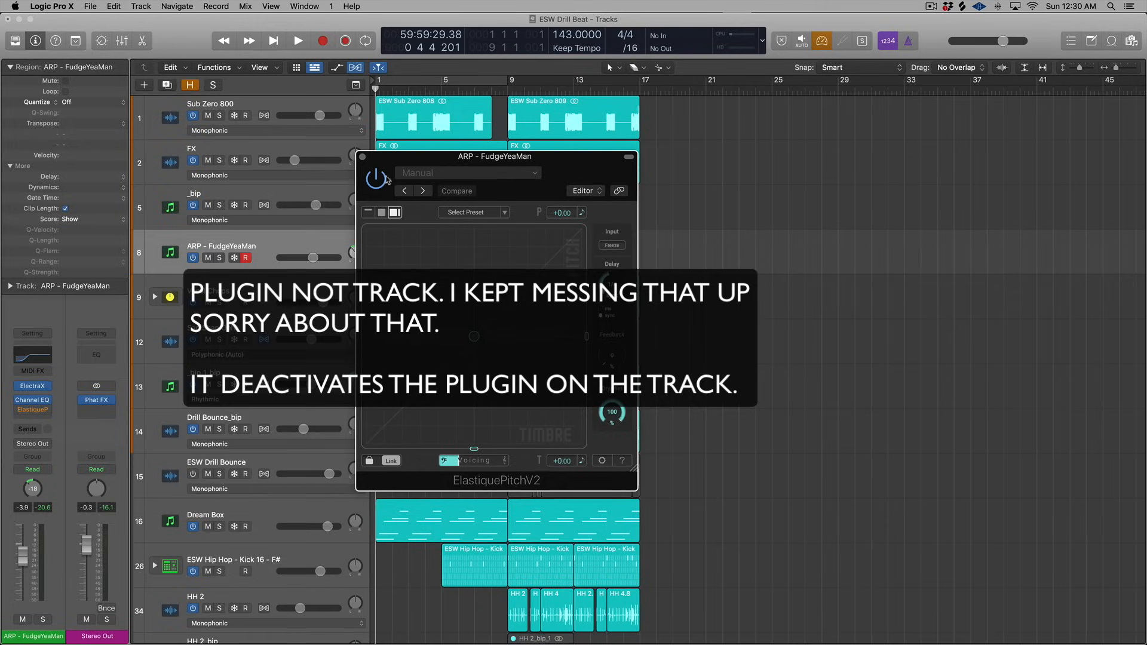
click(245, 258)
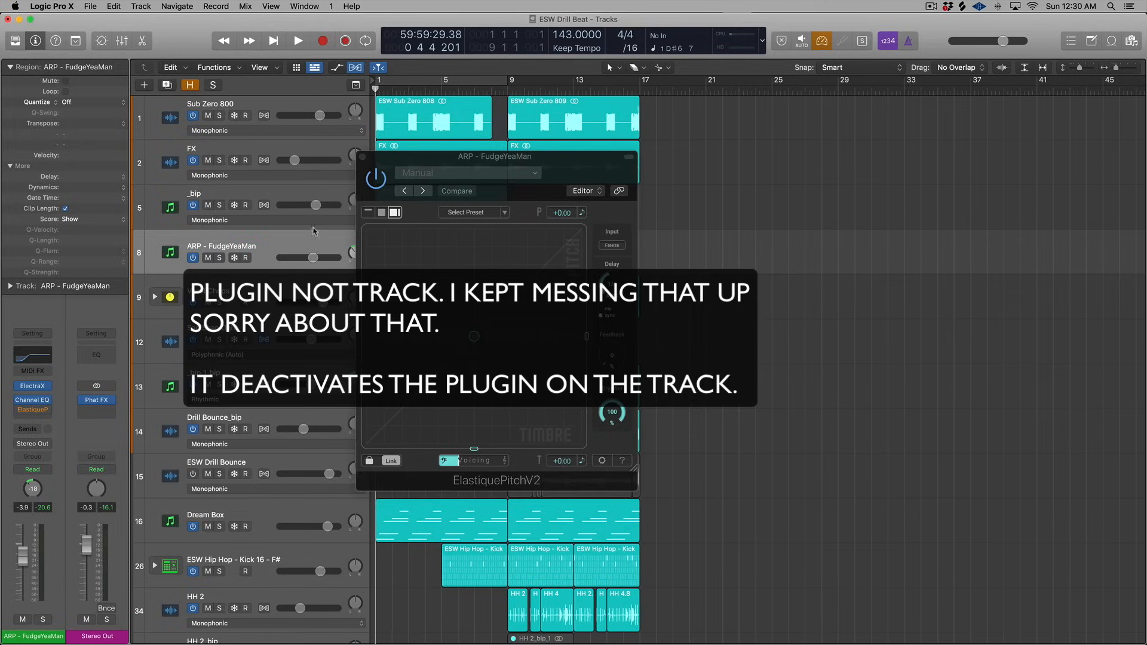
click(821, 41)
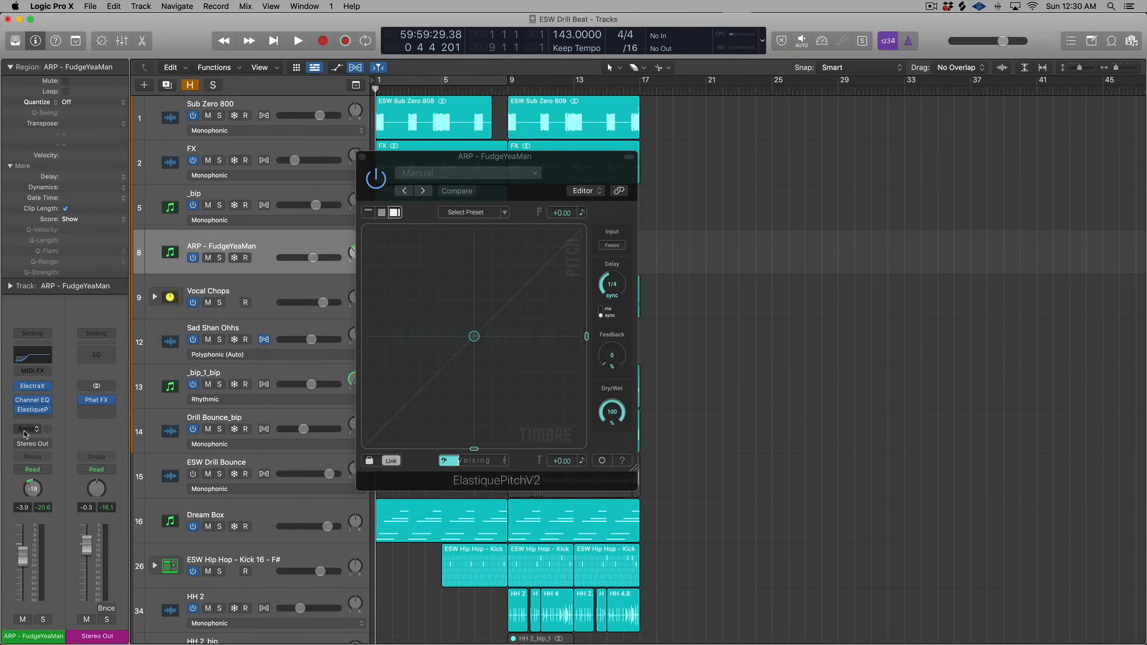
mouse_move(23, 412)
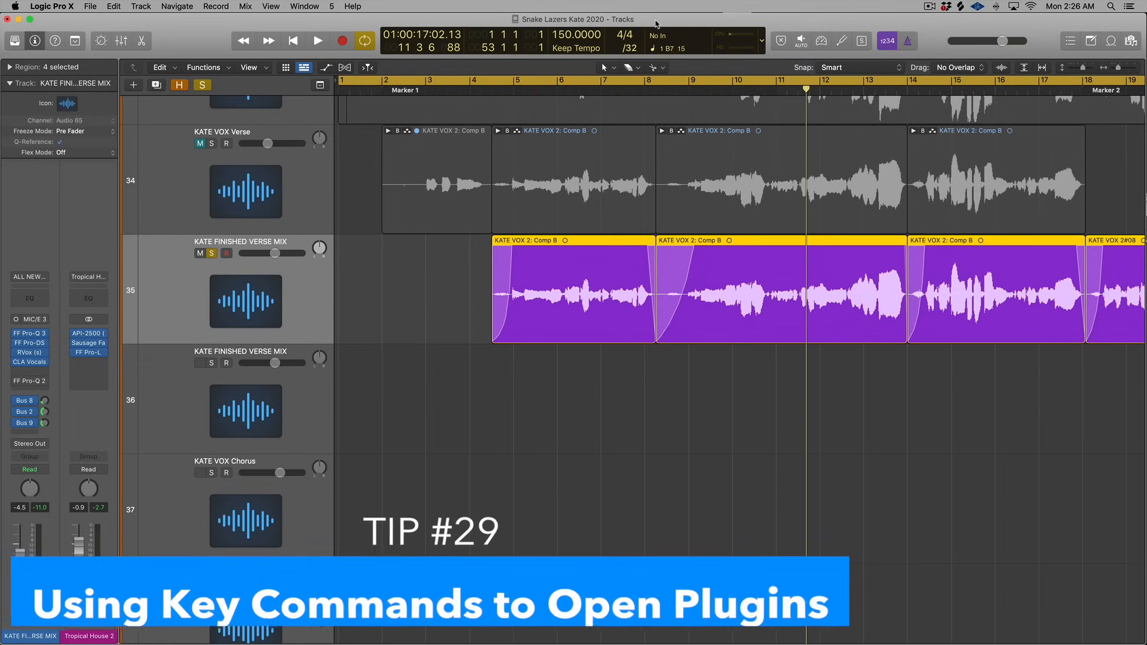
- Open all plug-in windows of the finished verse mix vocal on track 35 at once and close them
mouse_move(46, 333)
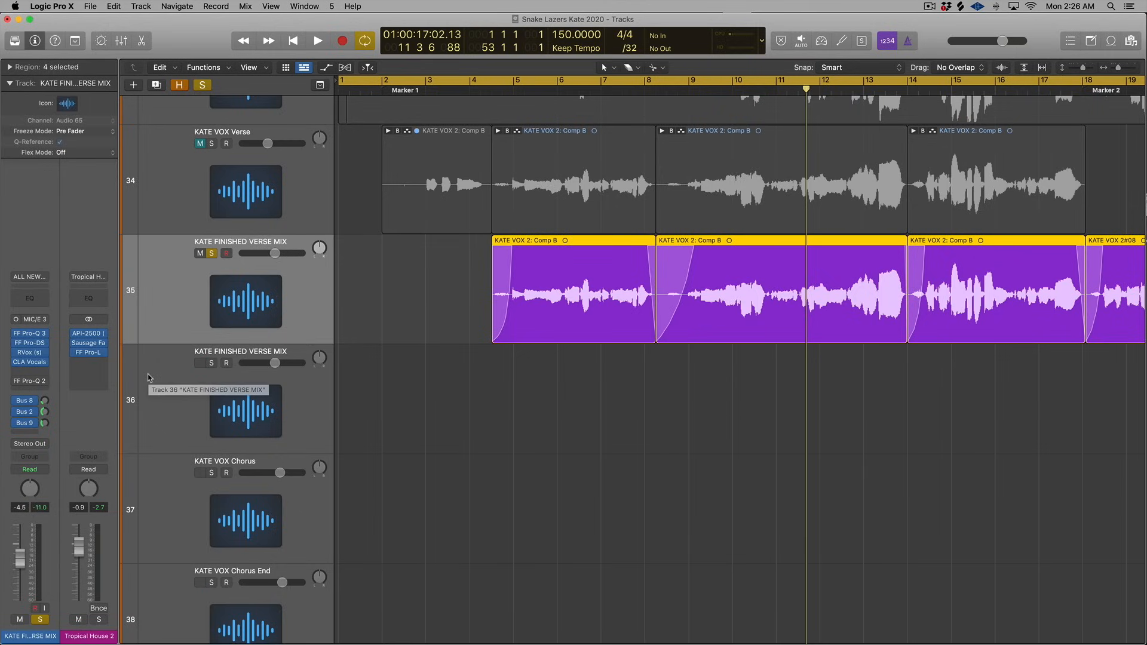
key(v)
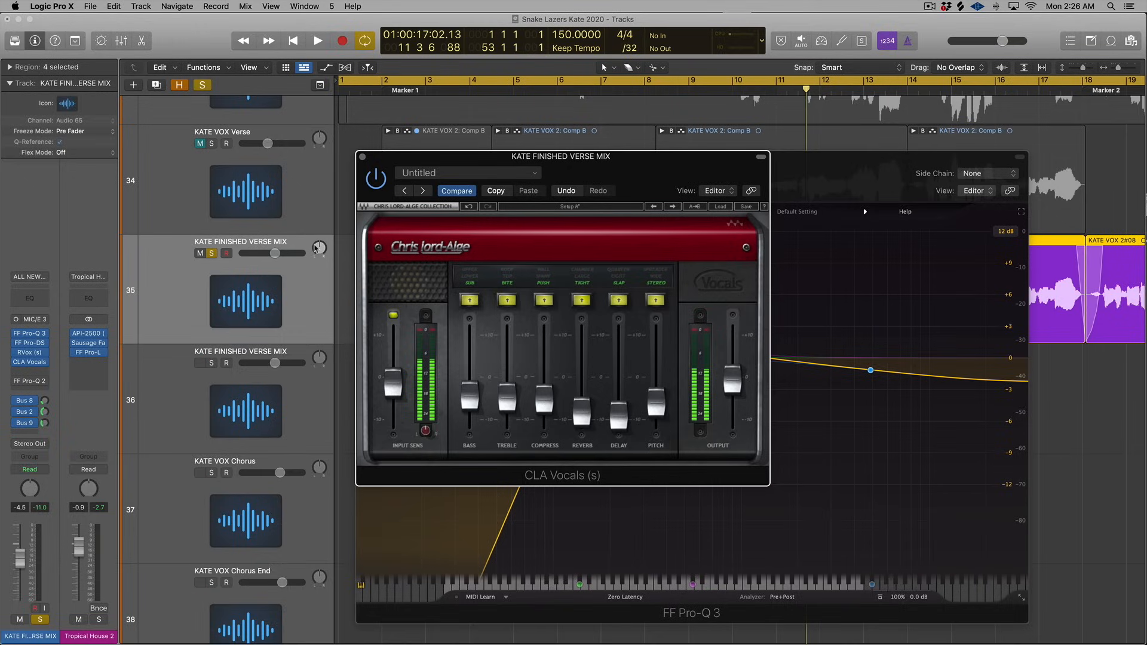
key(super+w)
key(super+w)
key(super+w)
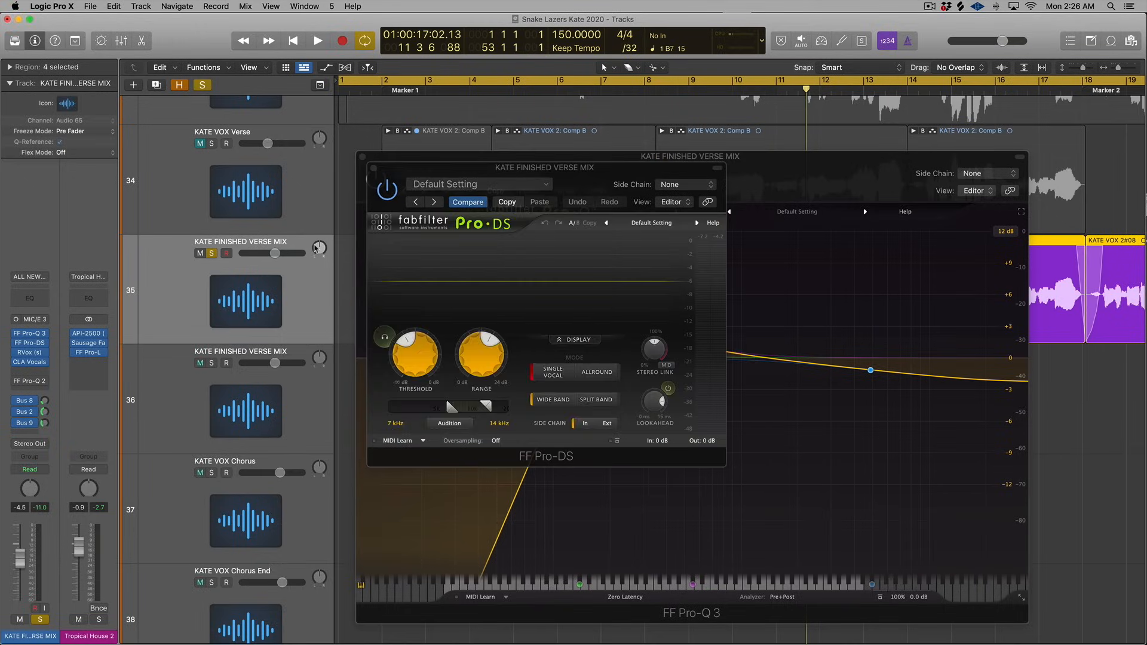
key(super+w)
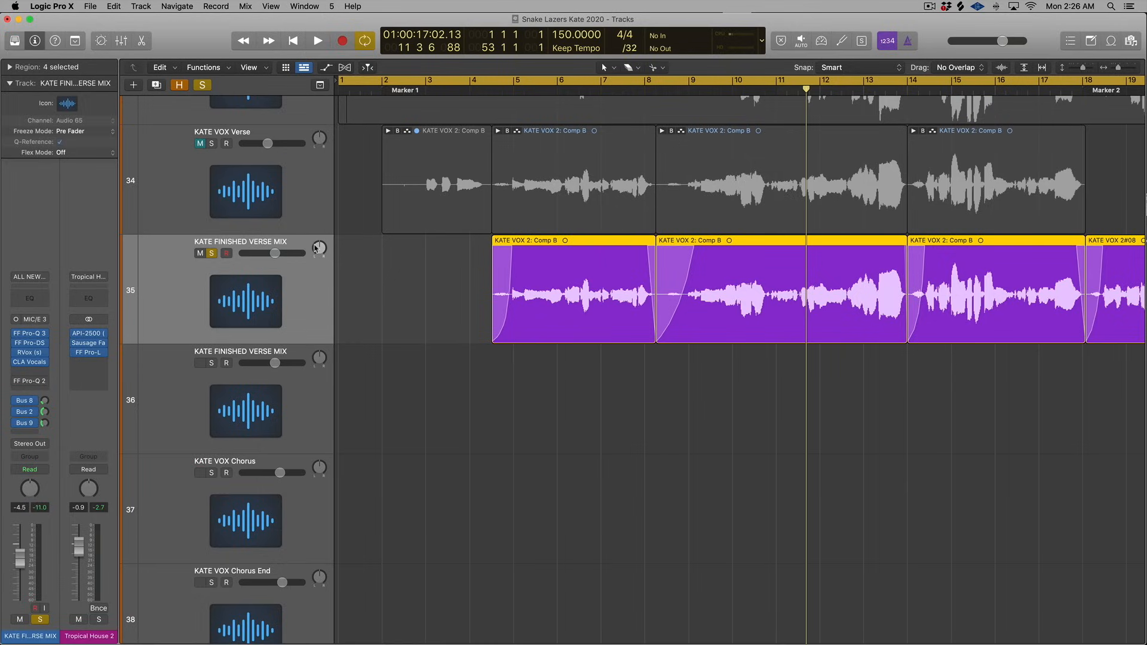
- Select the Serum PL Pipe track 10, open its Serum instrument window, and close it
scroll(315, 247, up, 8)
scroll(315, 248, up, 20)
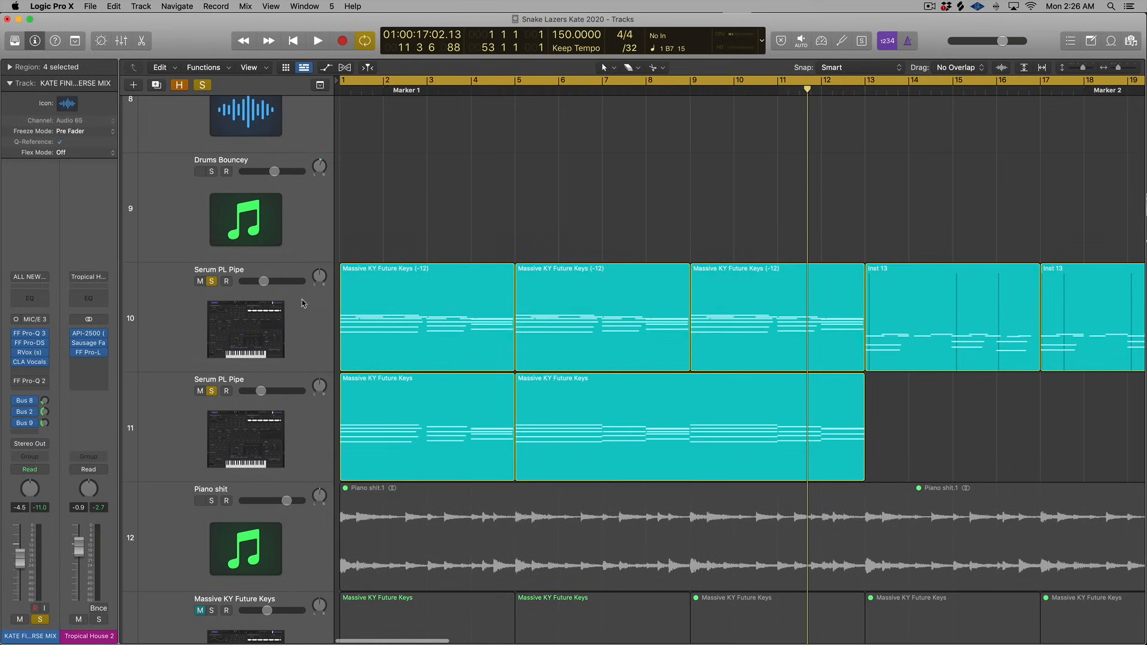
click(303, 303)
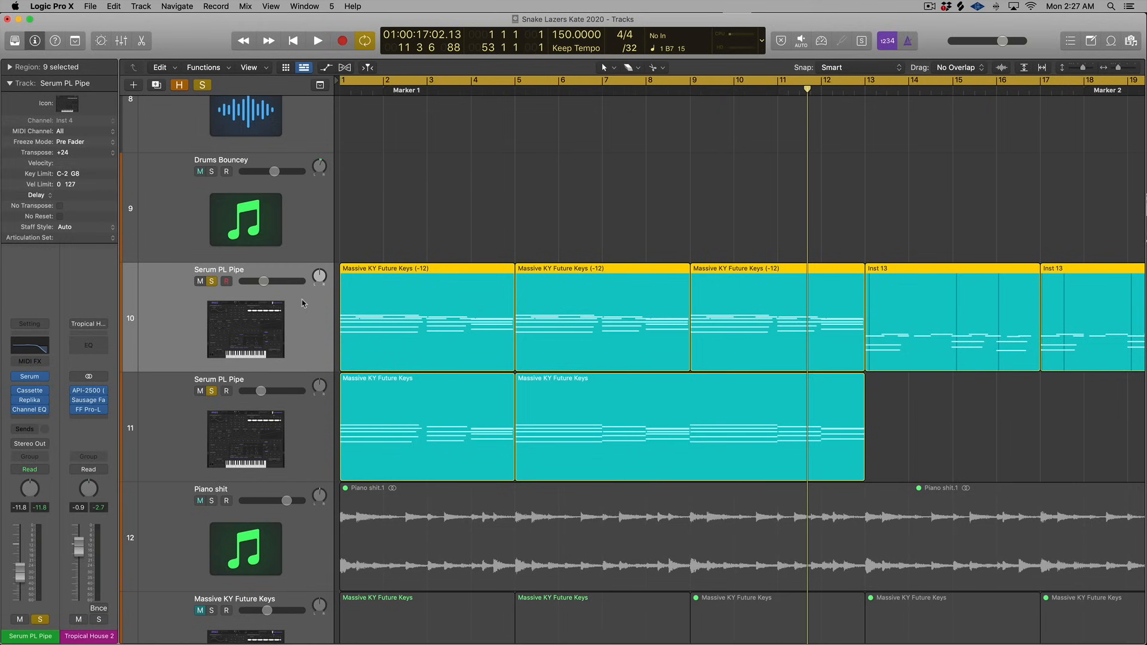
key(v)
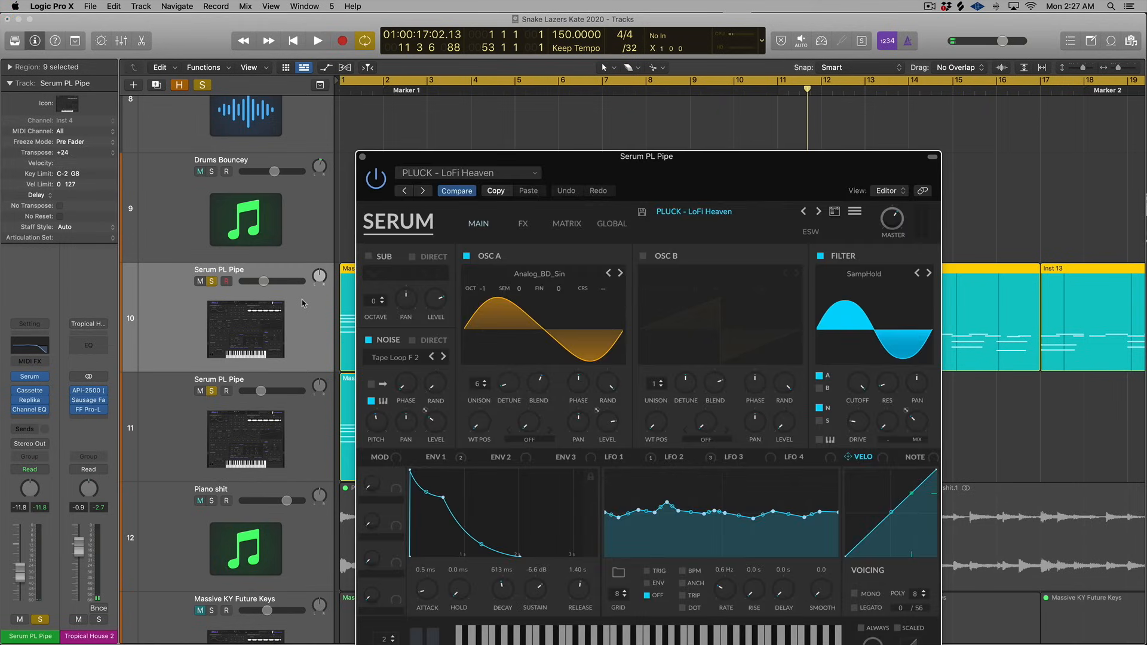
click(362, 157)
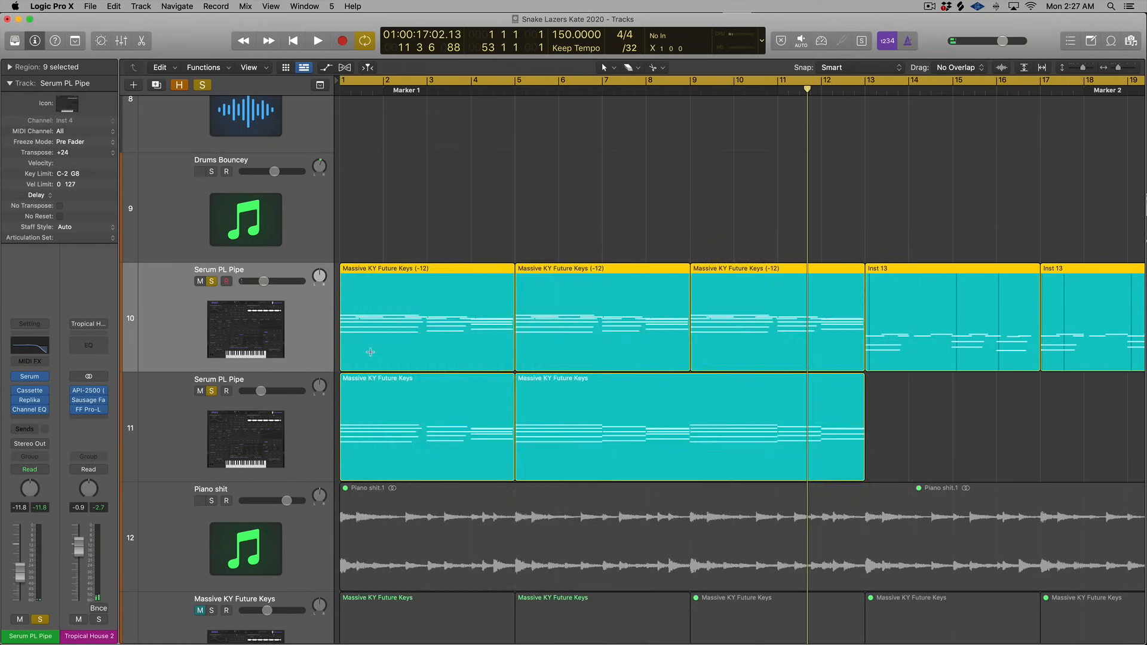
scroll(370, 352, down, 20)
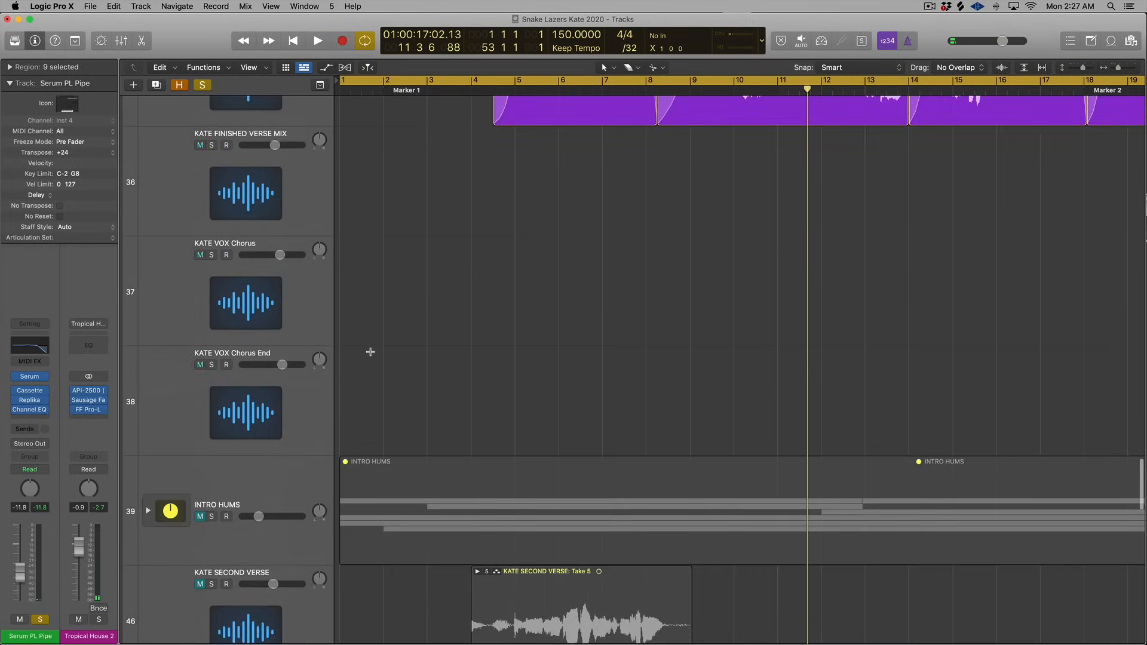
scroll(371, 352, up, 5)
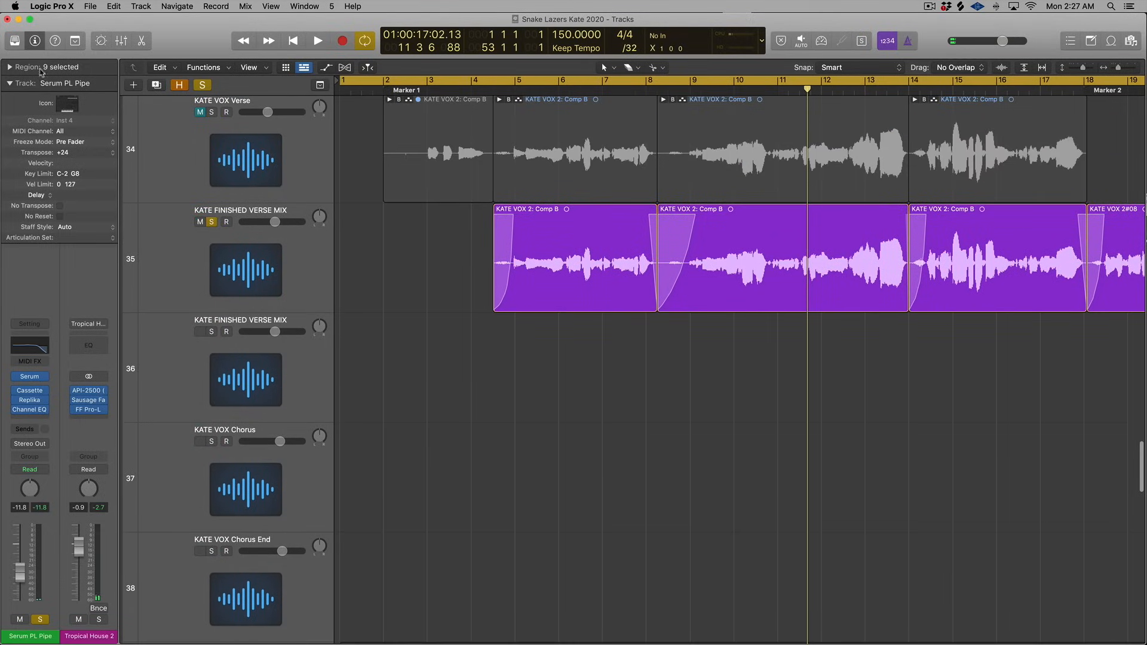
- Search the key commands for "open plu" to review the plug-in window shortcuts, and close the Key Commands window
click(52, 6)
mouse_move(75, 37)
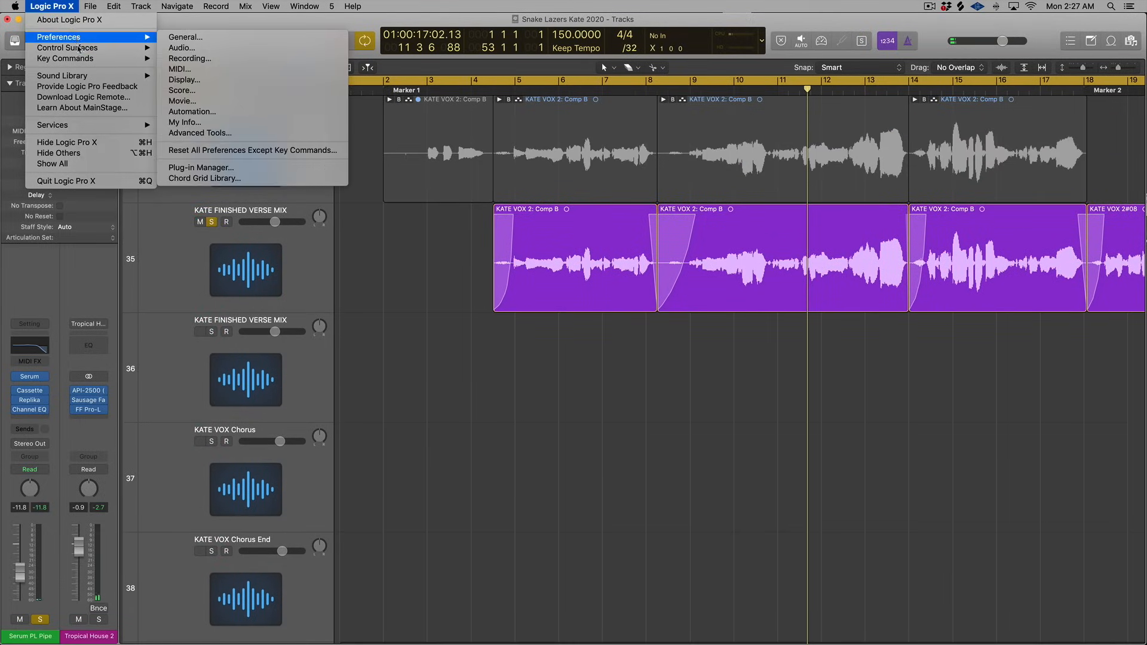
mouse_move(83, 59)
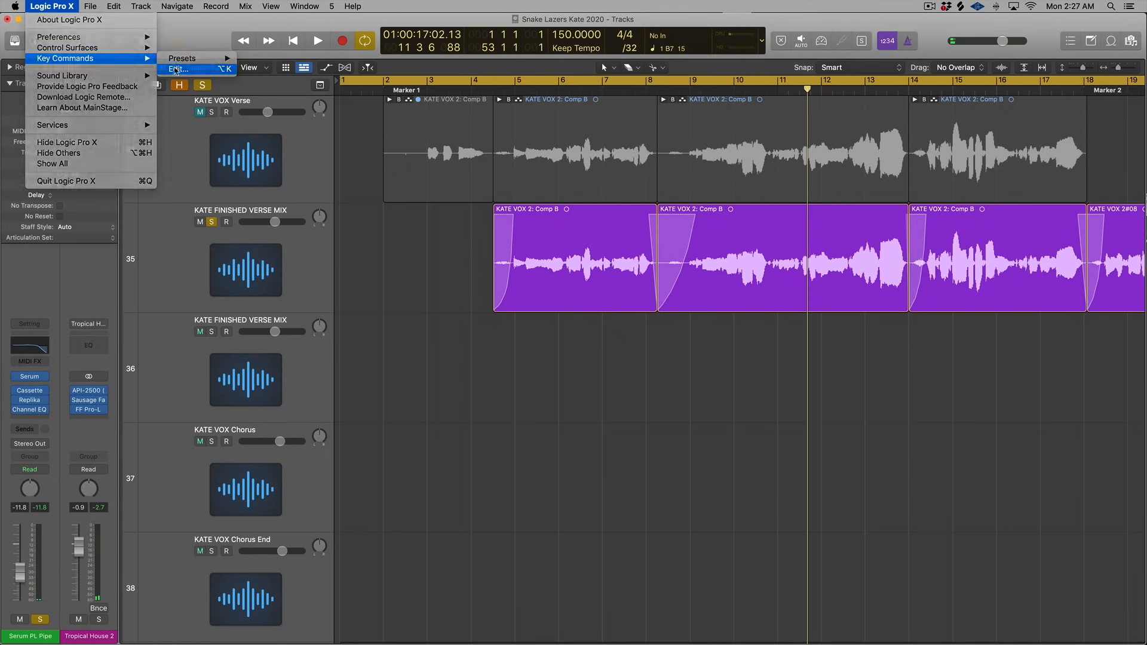
click(180, 69)
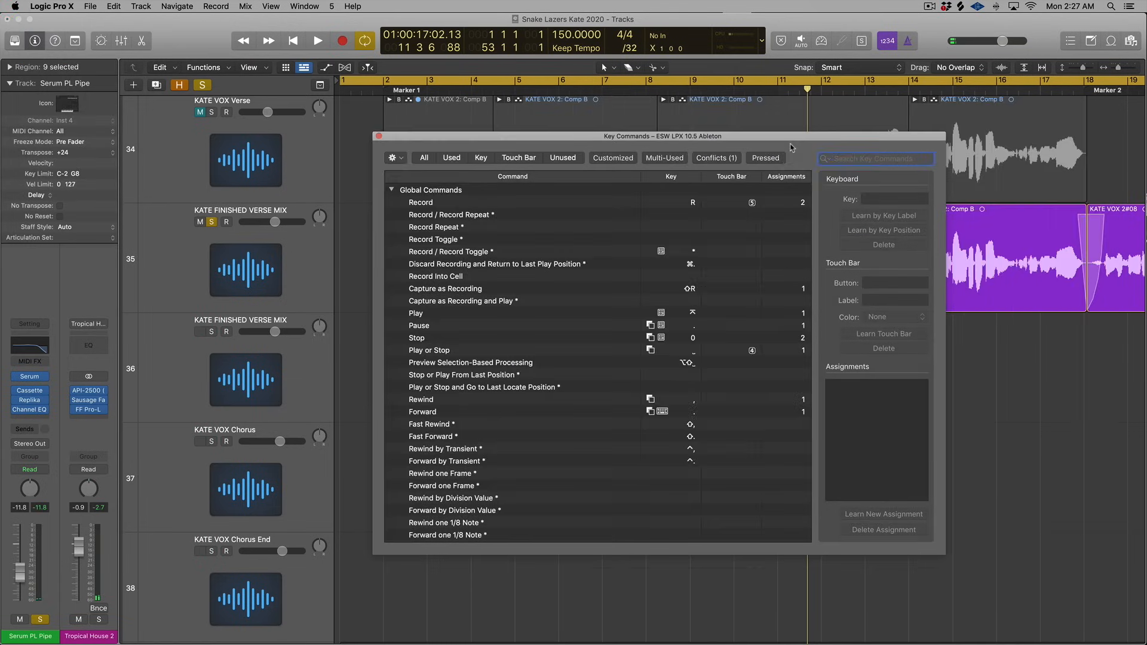
text(o)
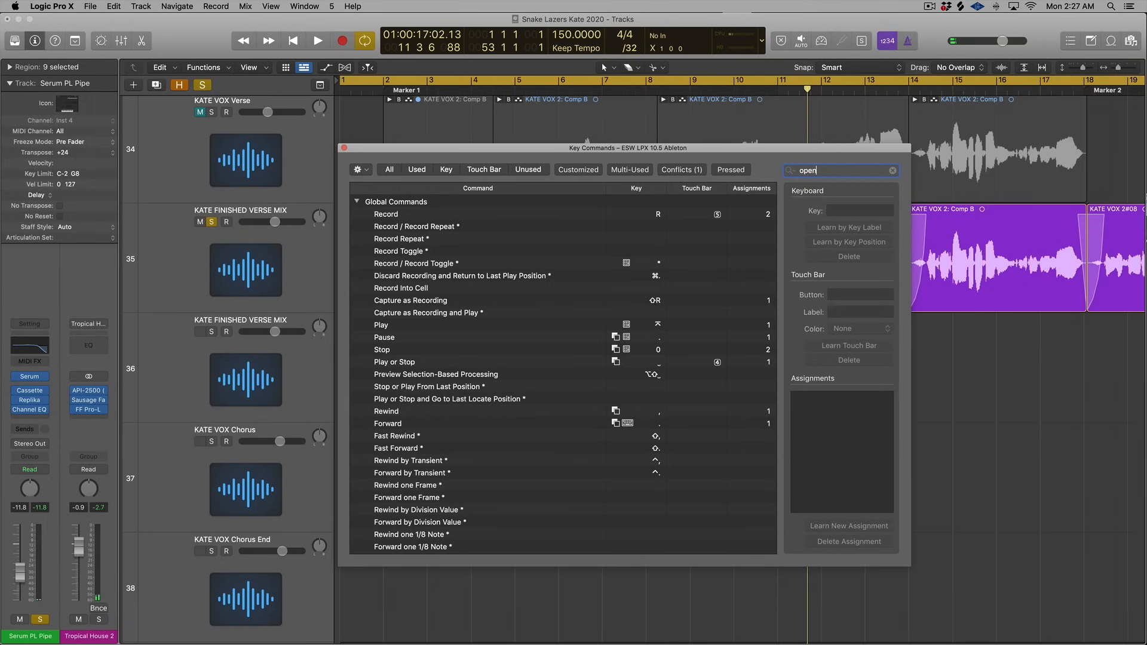
text(pen )
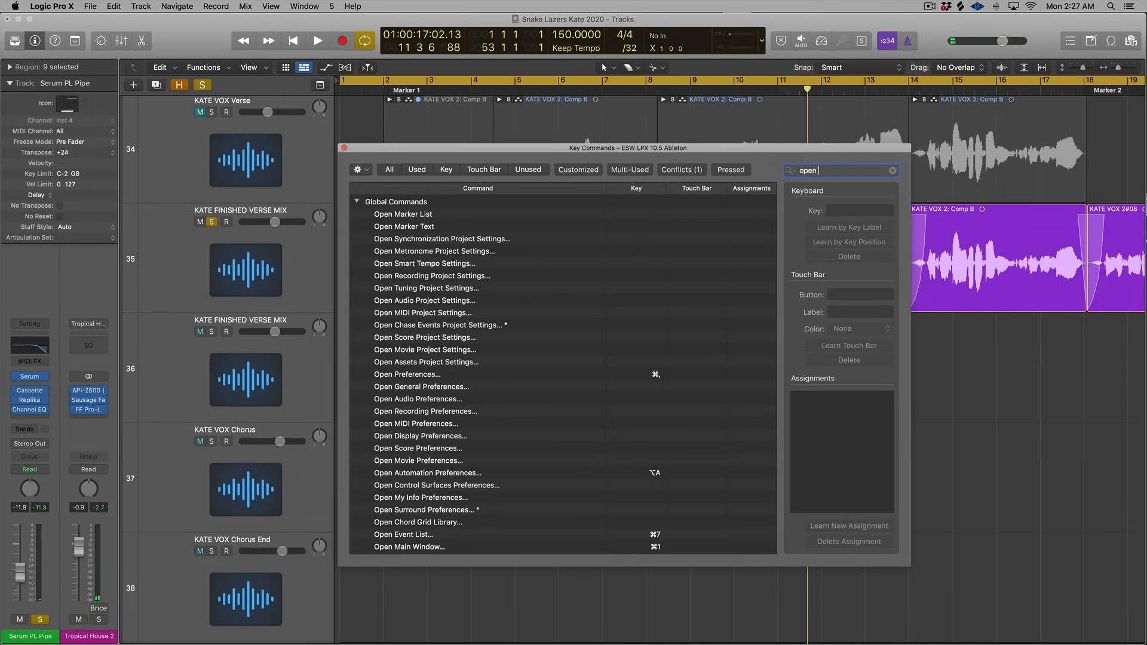
text(plu)
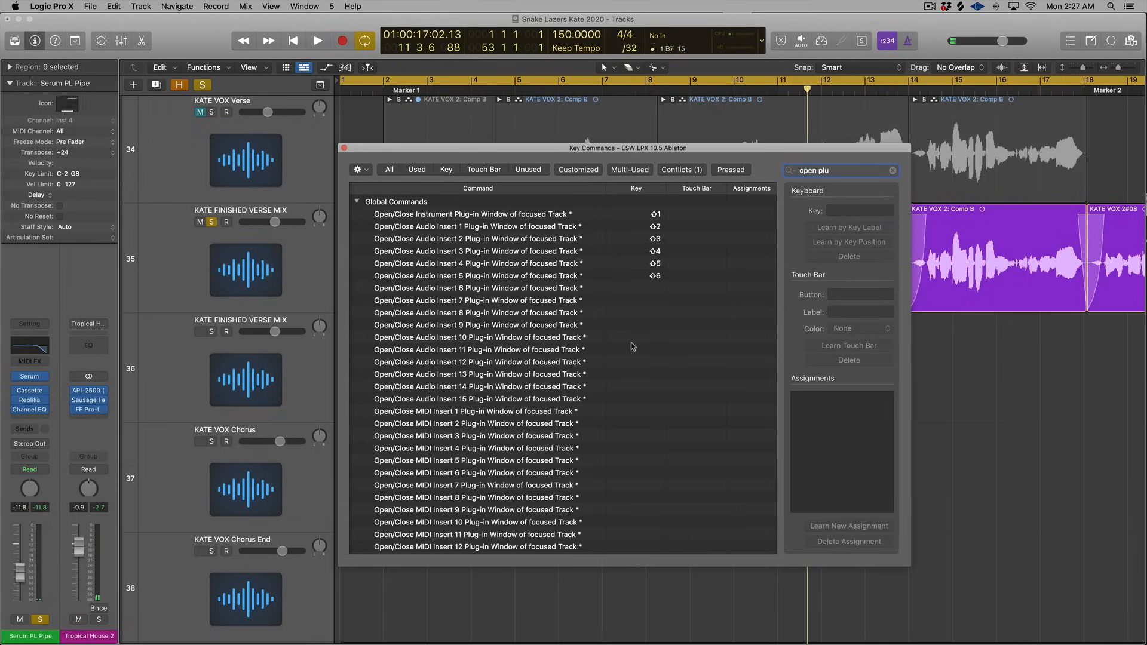
click(344, 147)
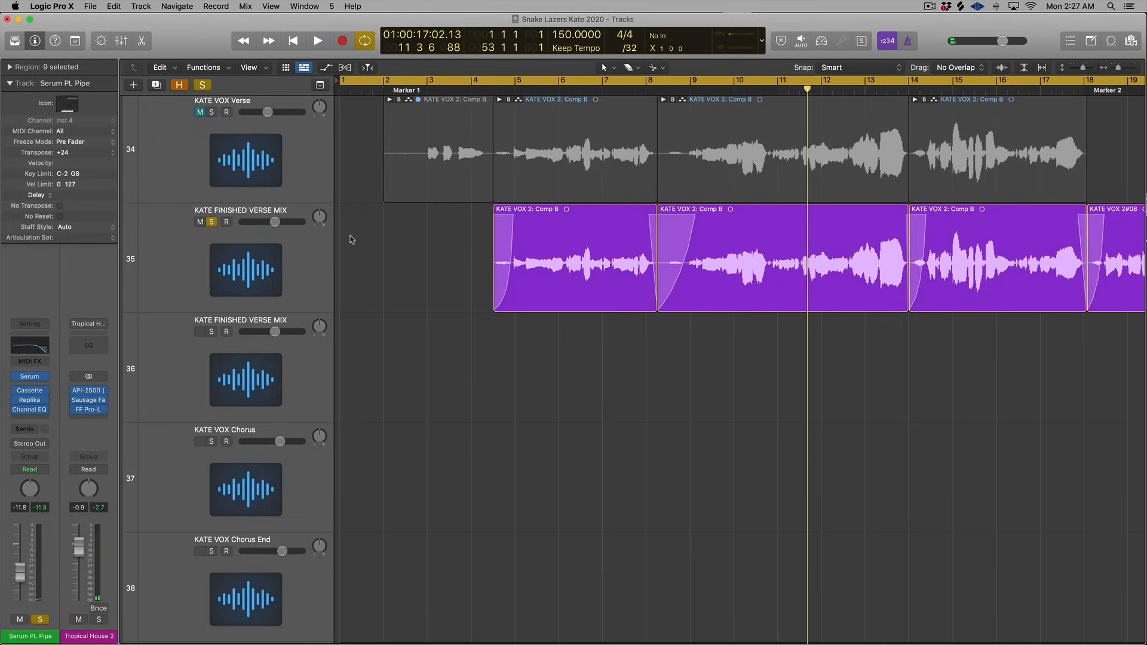
- Select the finished verse mix vocal track 35 and toggle the visibility of its plug-in windows
click(308, 265)
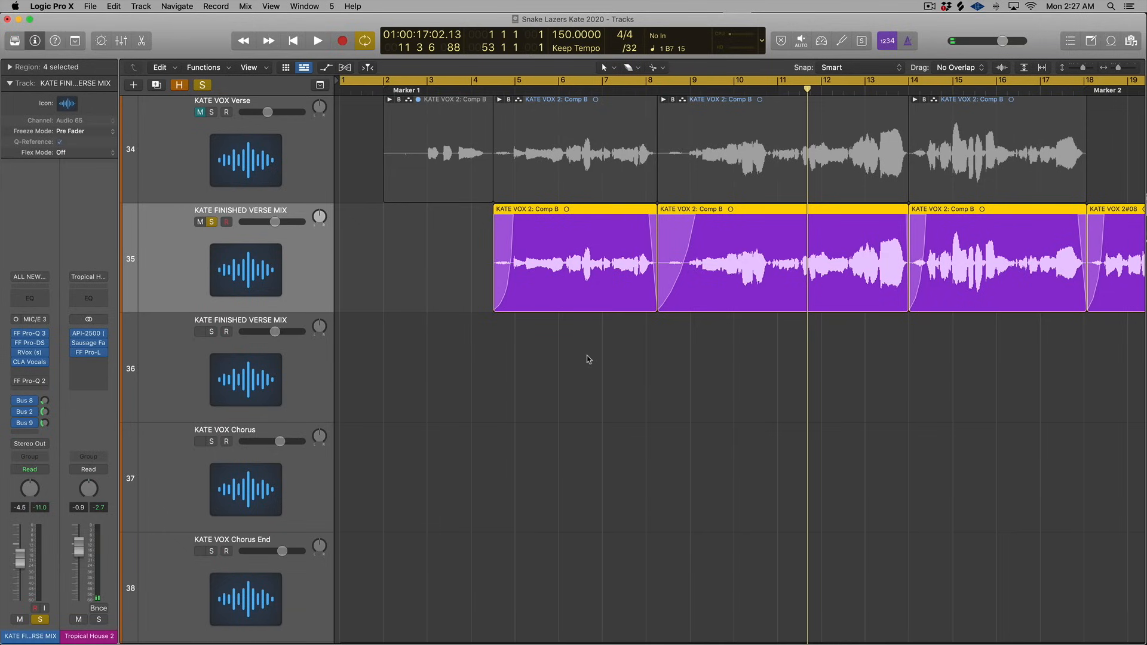
key(v)
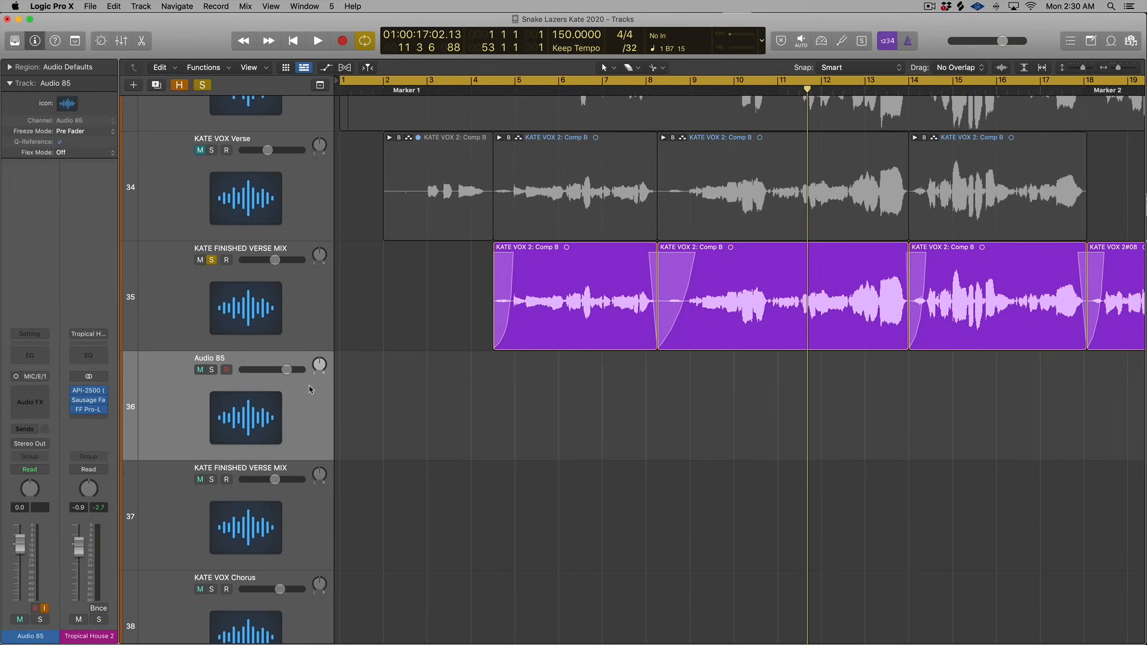
- Browse the Audio Units manufacturer list for an insert on the Audio 85 track without choosing a plug-in
click(34, 394)
mouse_move(70, 491)
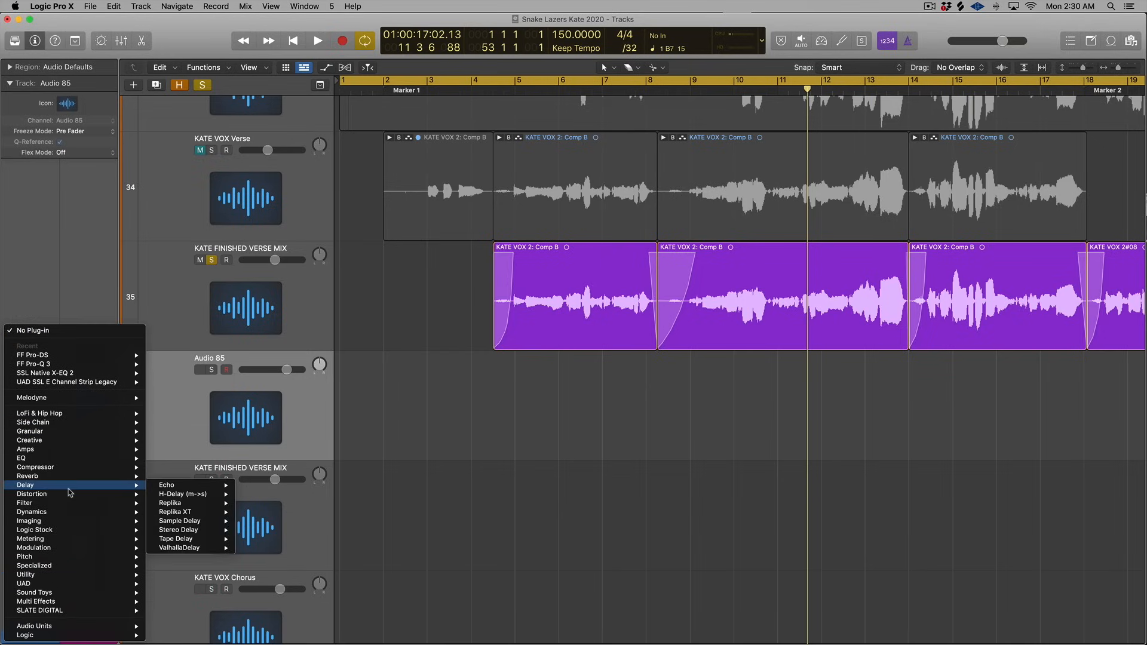
mouse_move(89, 627)
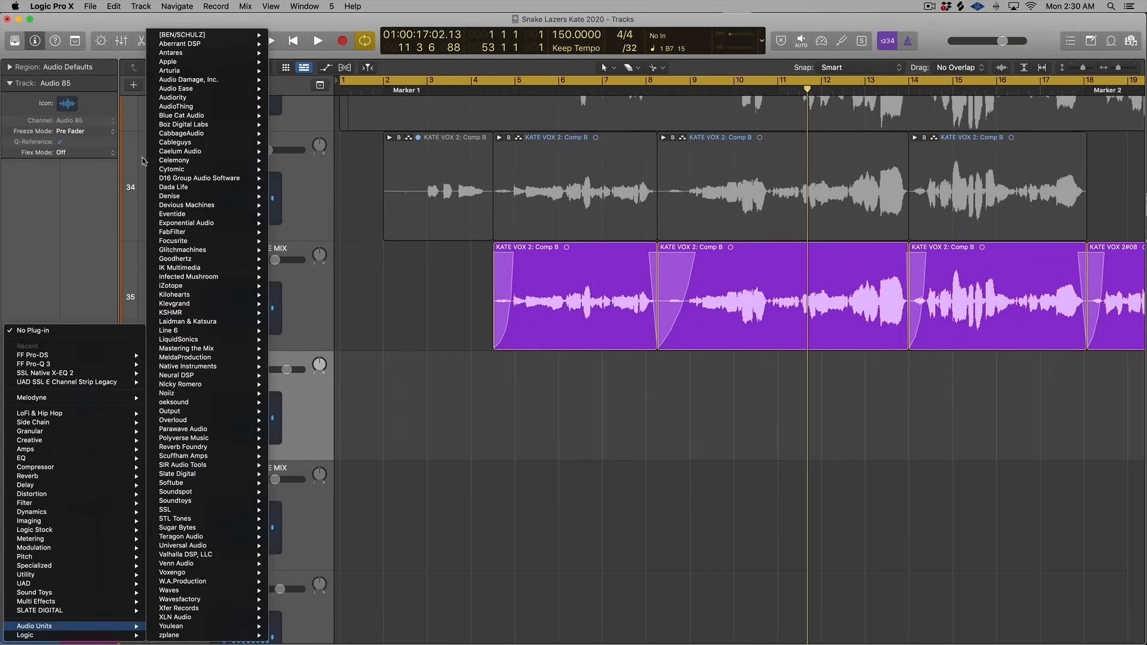
mouse_move(175, 151)
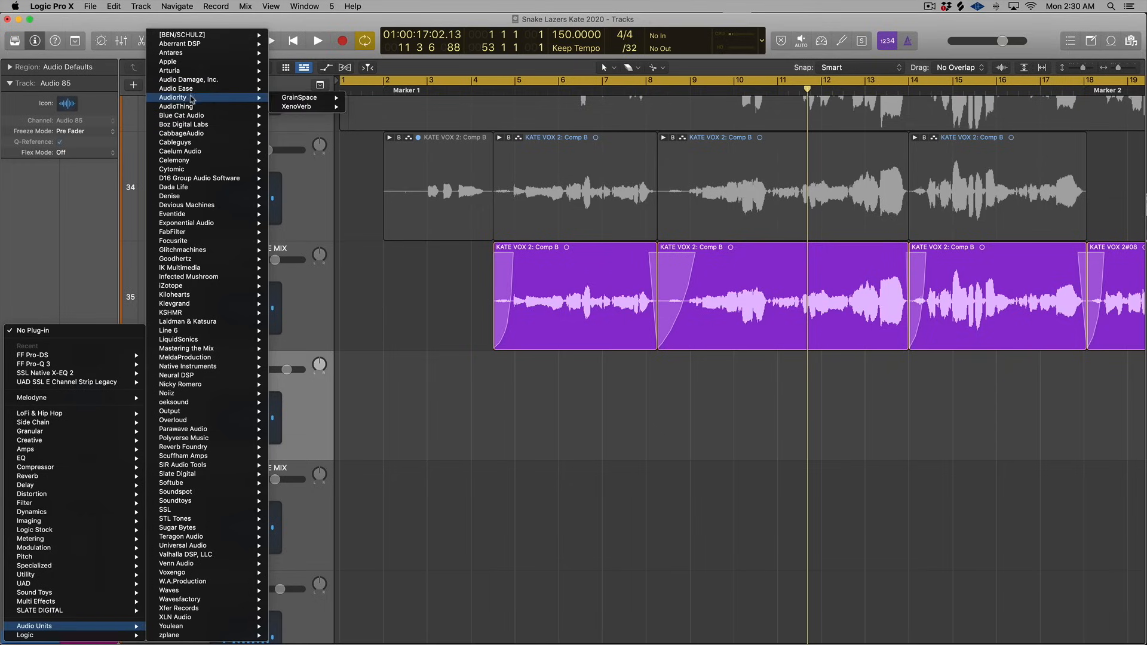
mouse_move(226, 263)
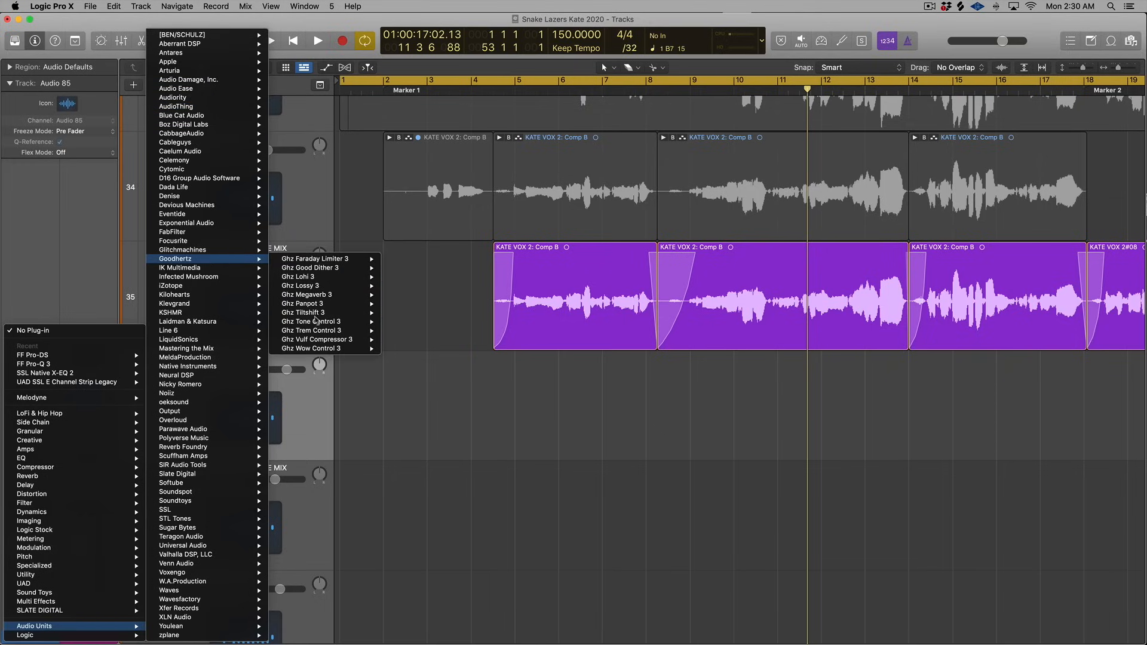
click(424, 415)
- Examine the custom plug-in categories such as Creative, Compressor, Distortion and Delay for the Audio 85 insert, and close the list without choosing
click(34, 394)
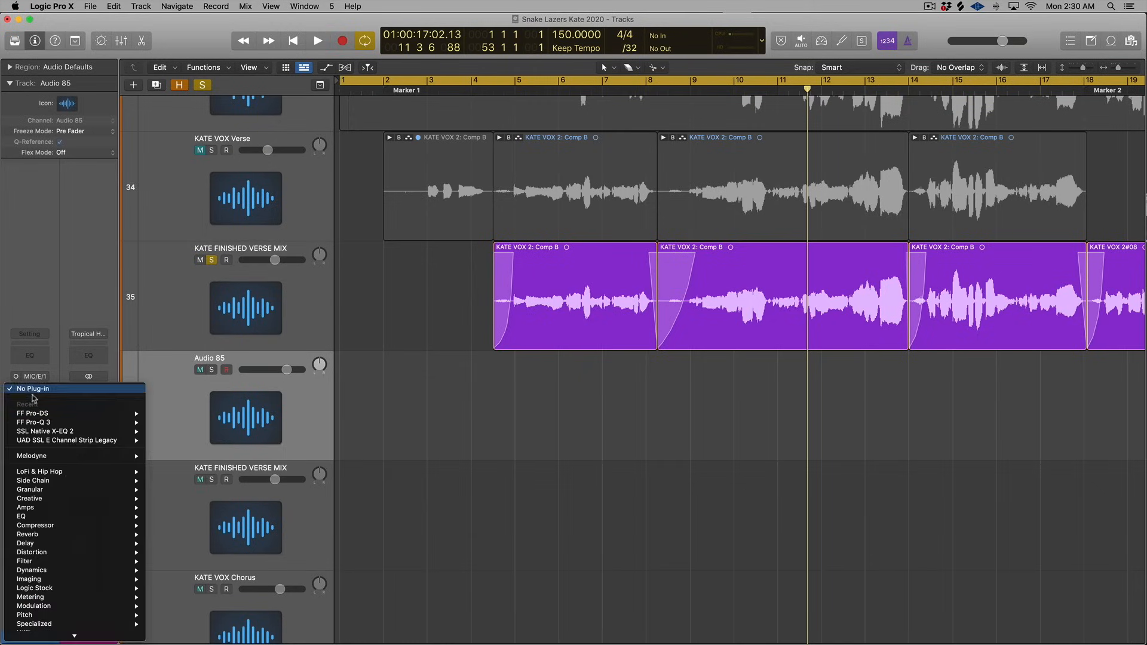
mouse_move(79, 472)
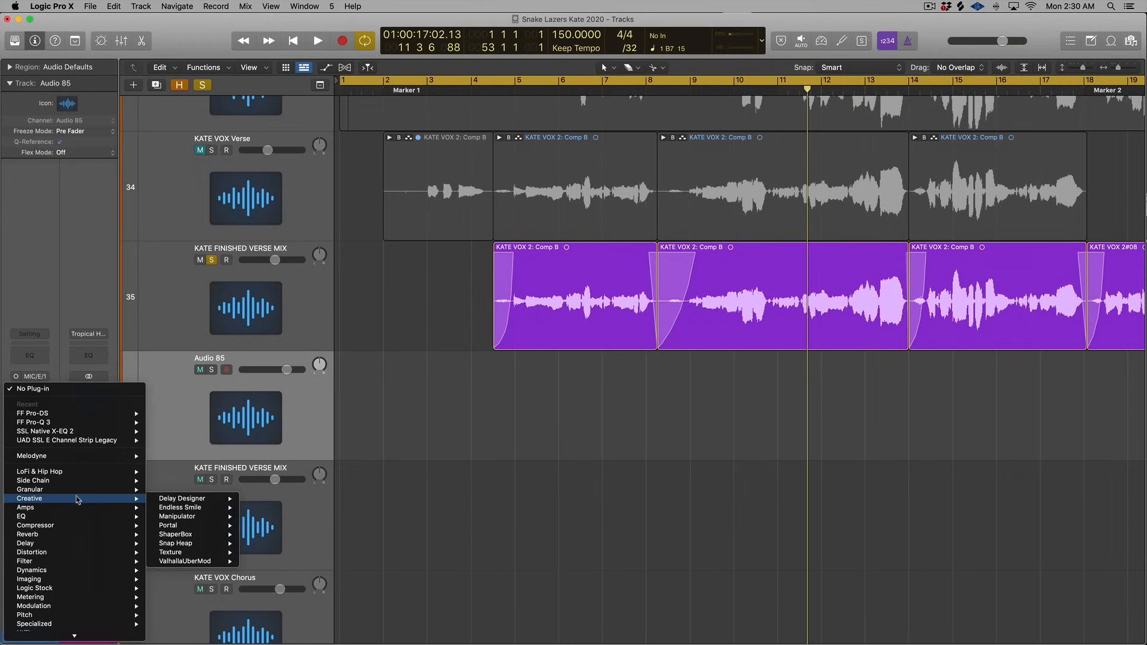
mouse_move(80, 526)
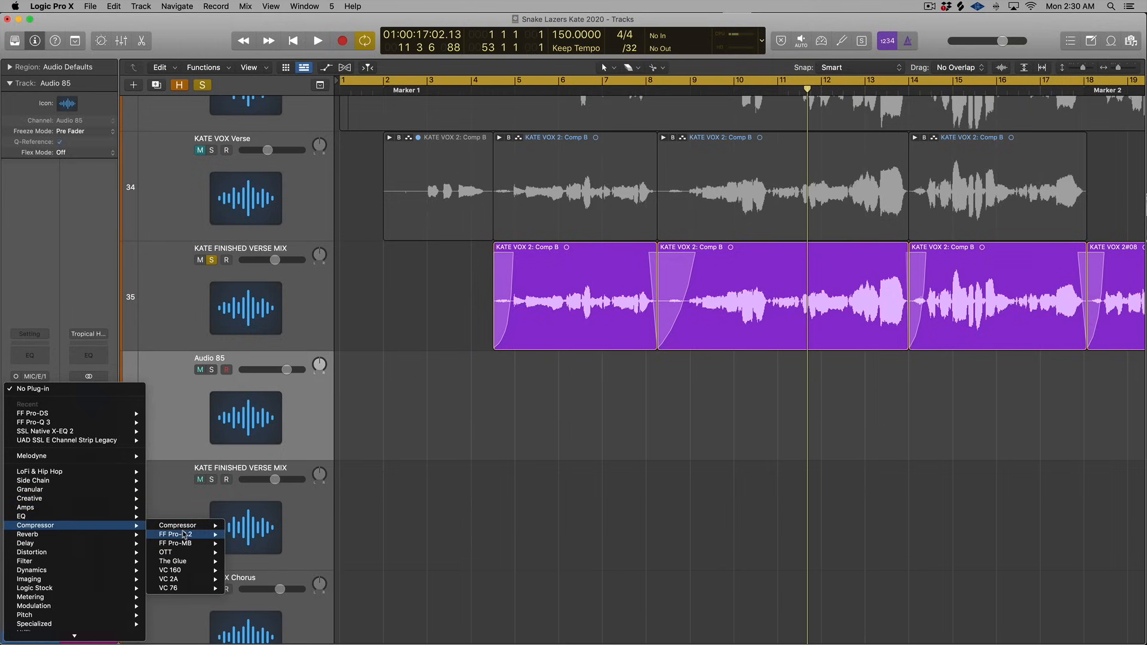
mouse_move(183, 534)
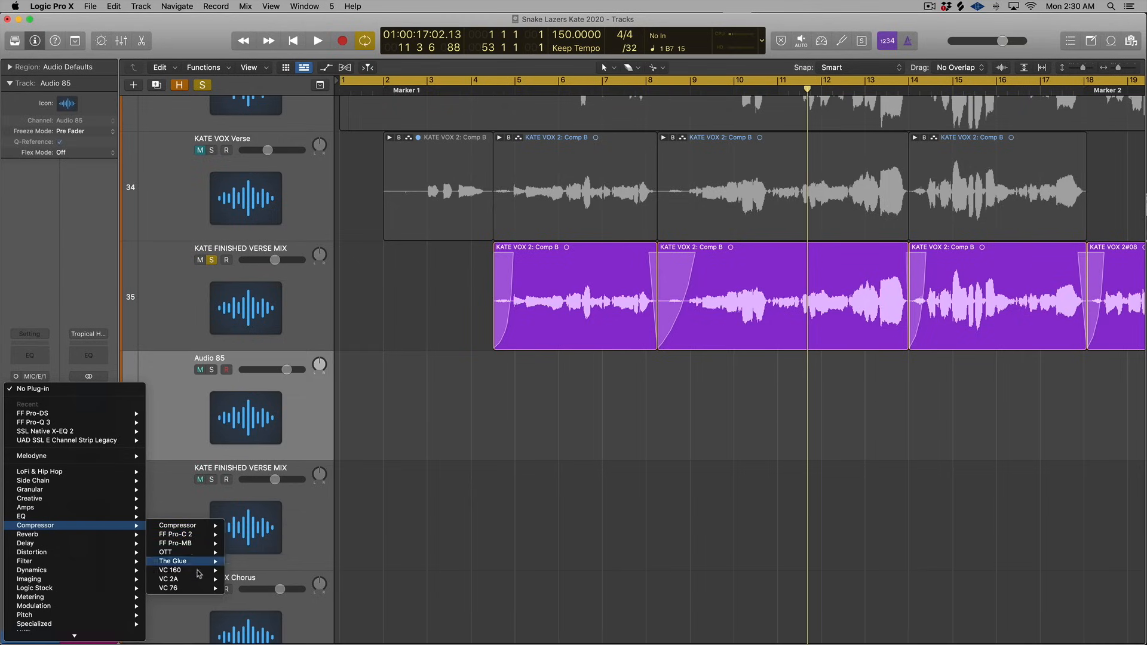
mouse_move(54, 552)
mouse_move(171, 600)
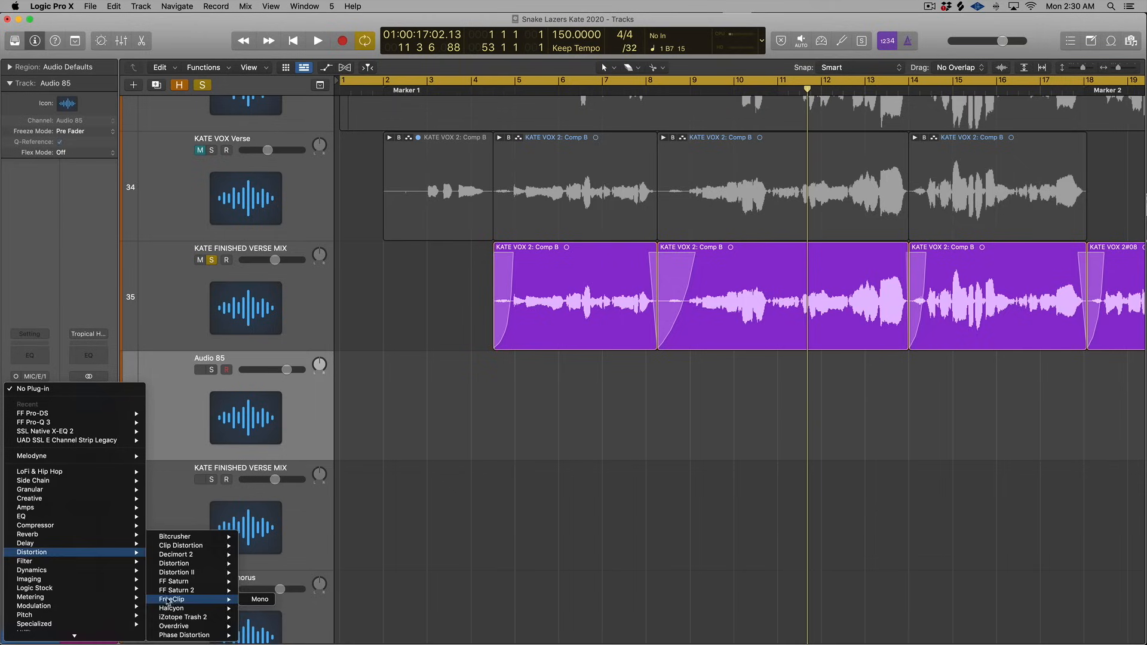
mouse_move(10, 545)
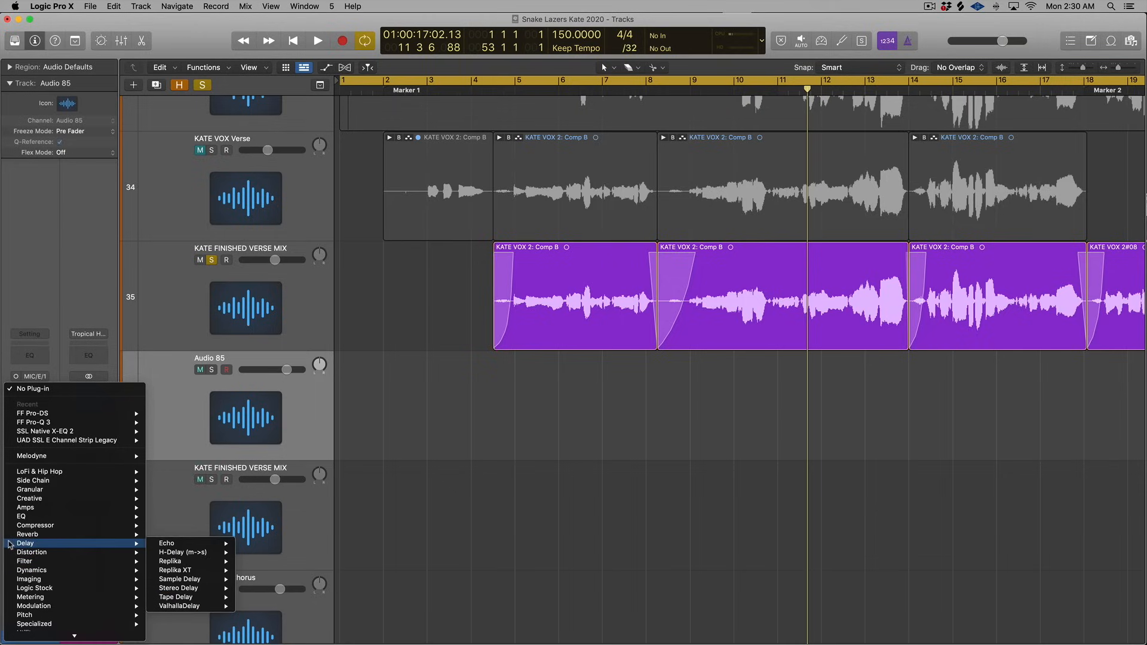
scroll(48, 551, down, 3)
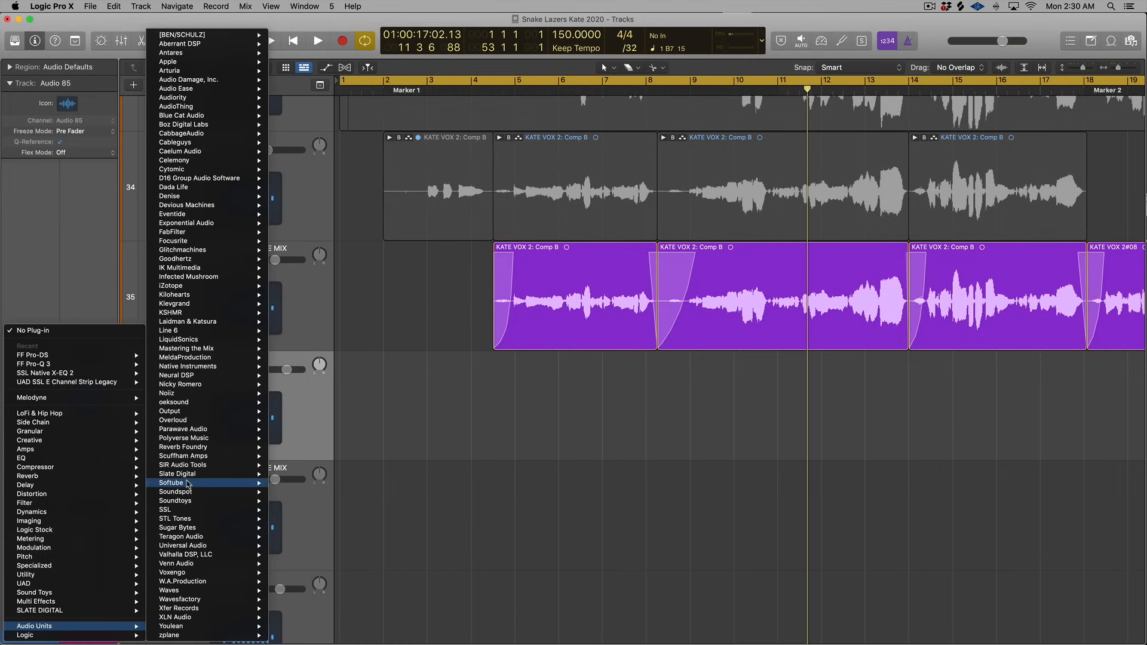
mouse_move(187, 484)
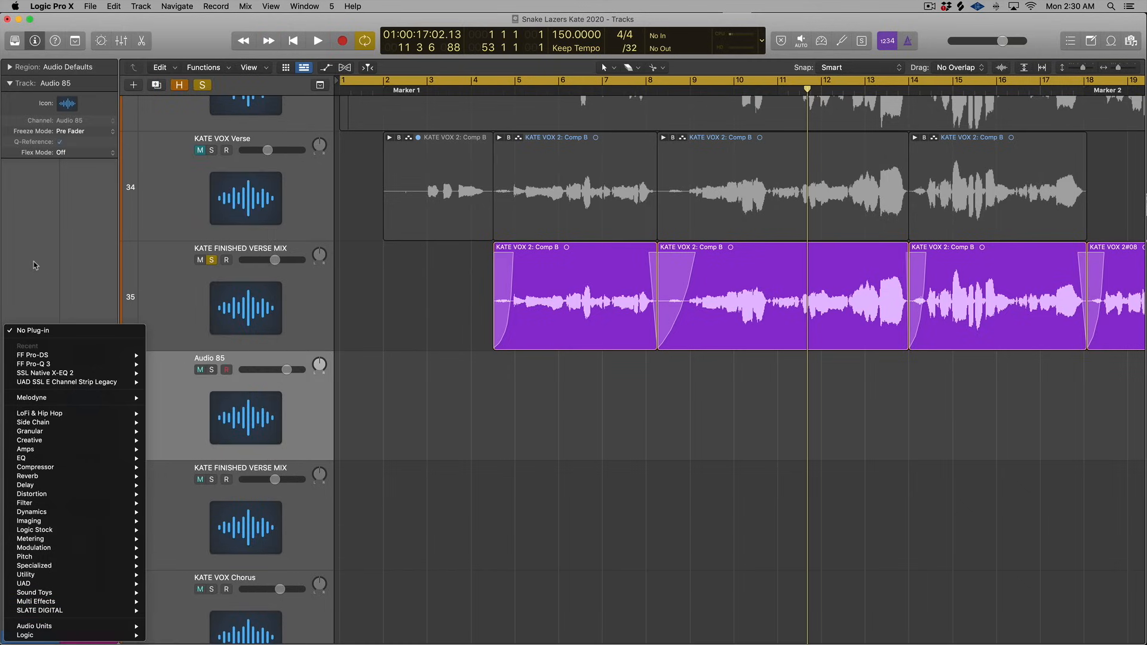
click(34, 264)
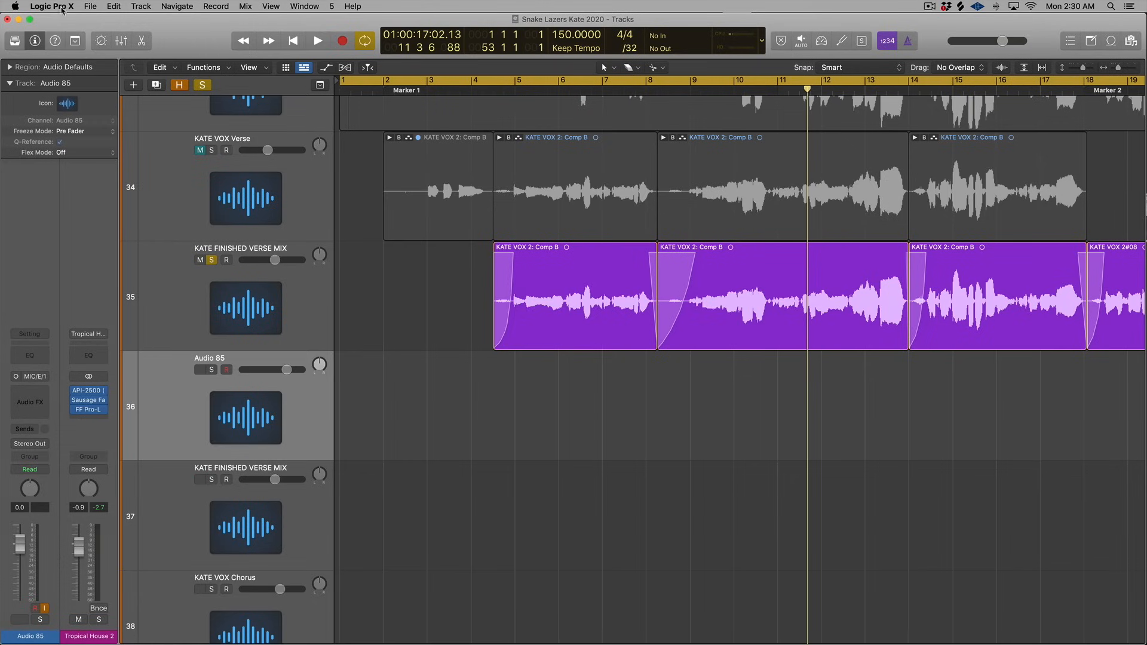
- Open the Plug-in Manager and list the Top Level plug-ins, followed by all plug-ins
click(63, 8)
mouse_move(76, 37)
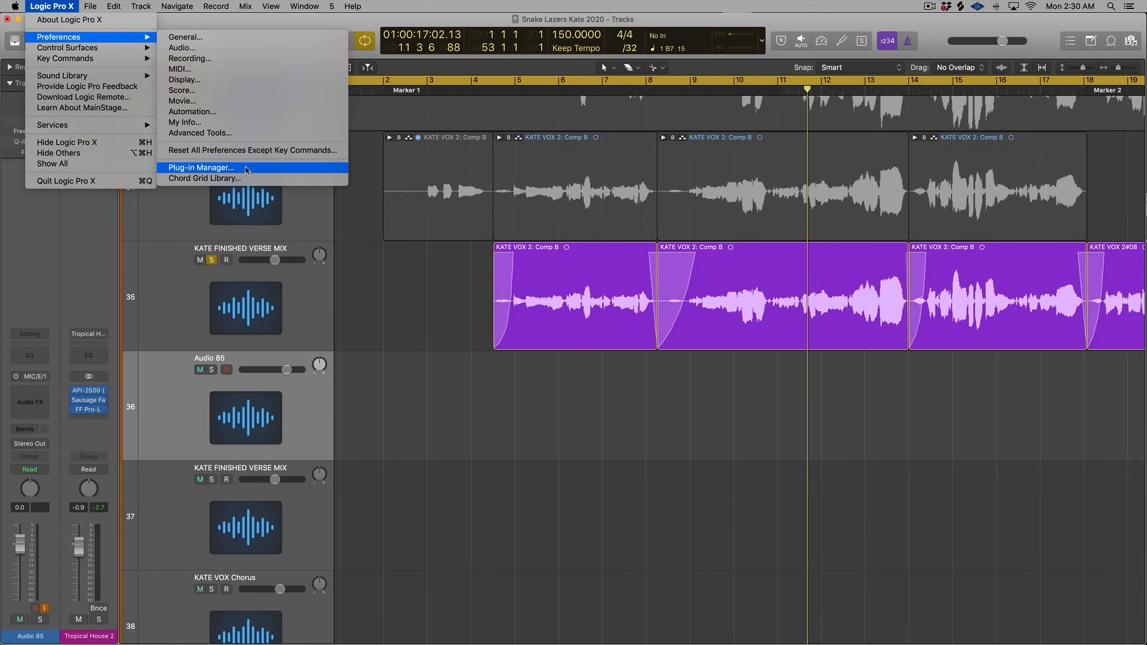
click(202, 167)
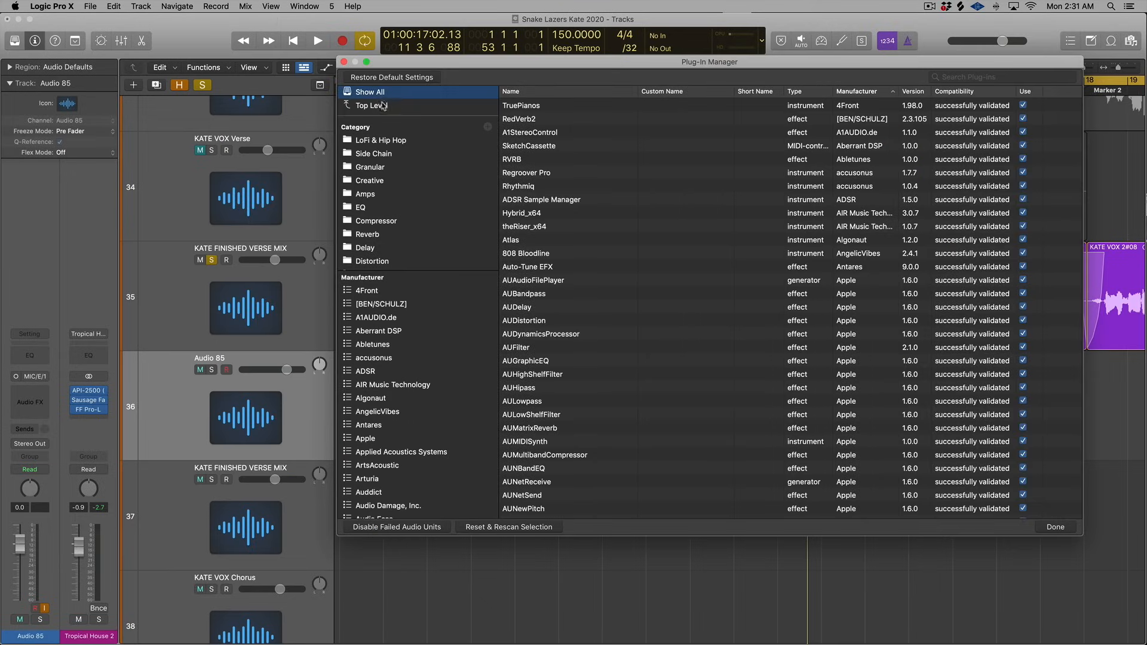
click(383, 107)
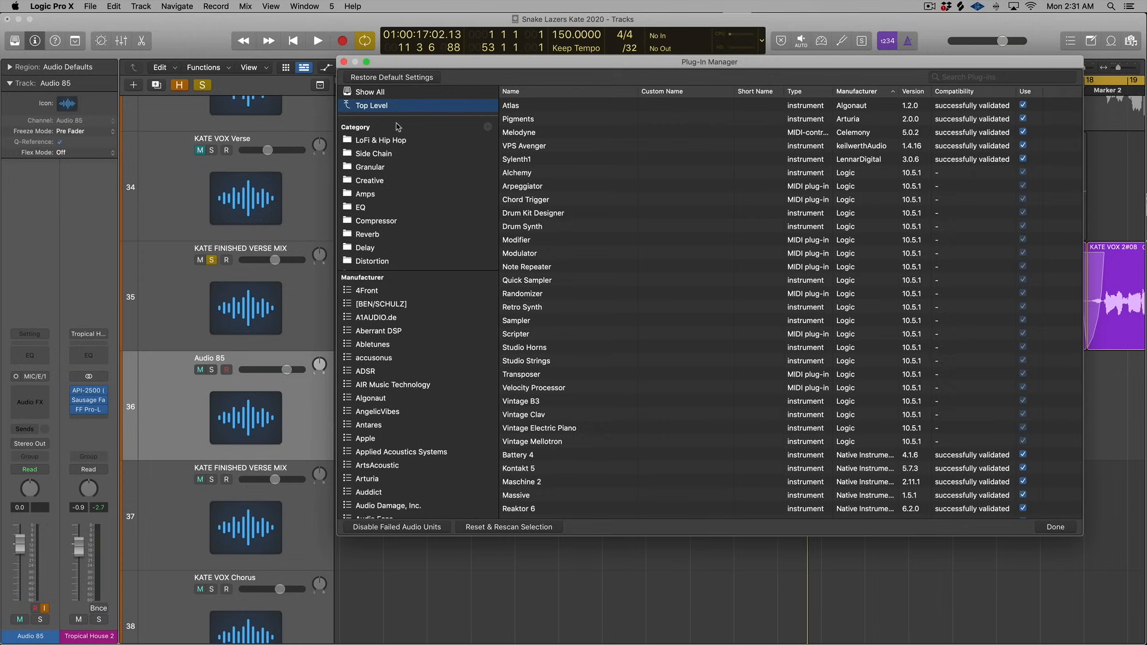
click(378, 94)
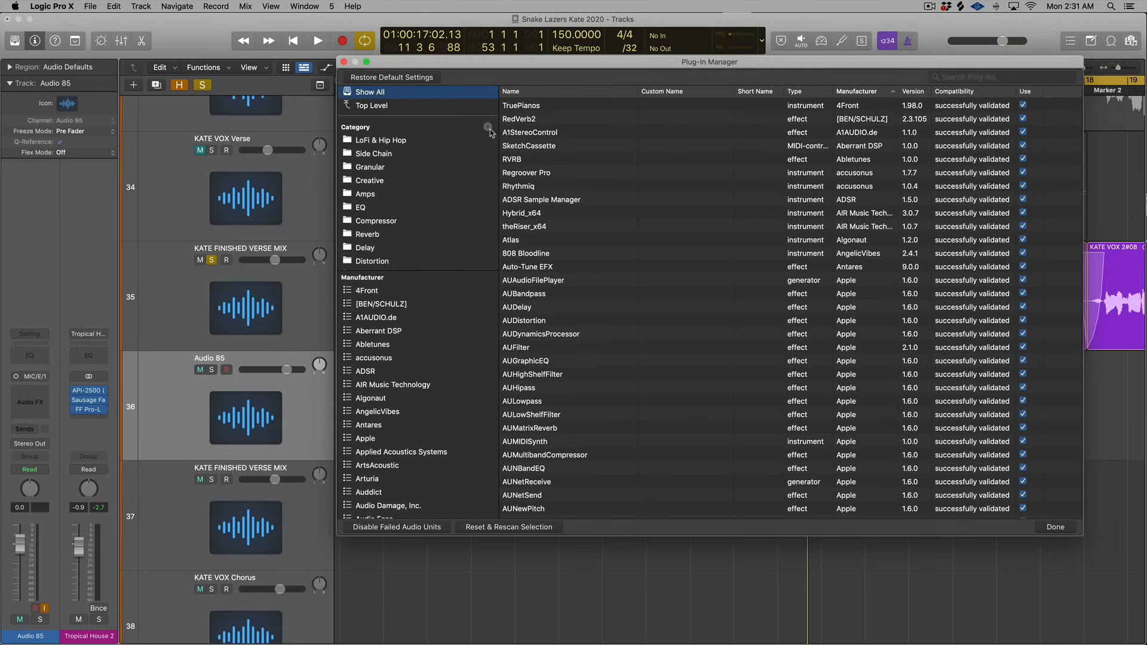
- Add SSL Native Bus Compressor v6 from the SSL manufacturer list to the Compressor category, and close the Plug-in Manager
scroll(388, 352, down, 15)
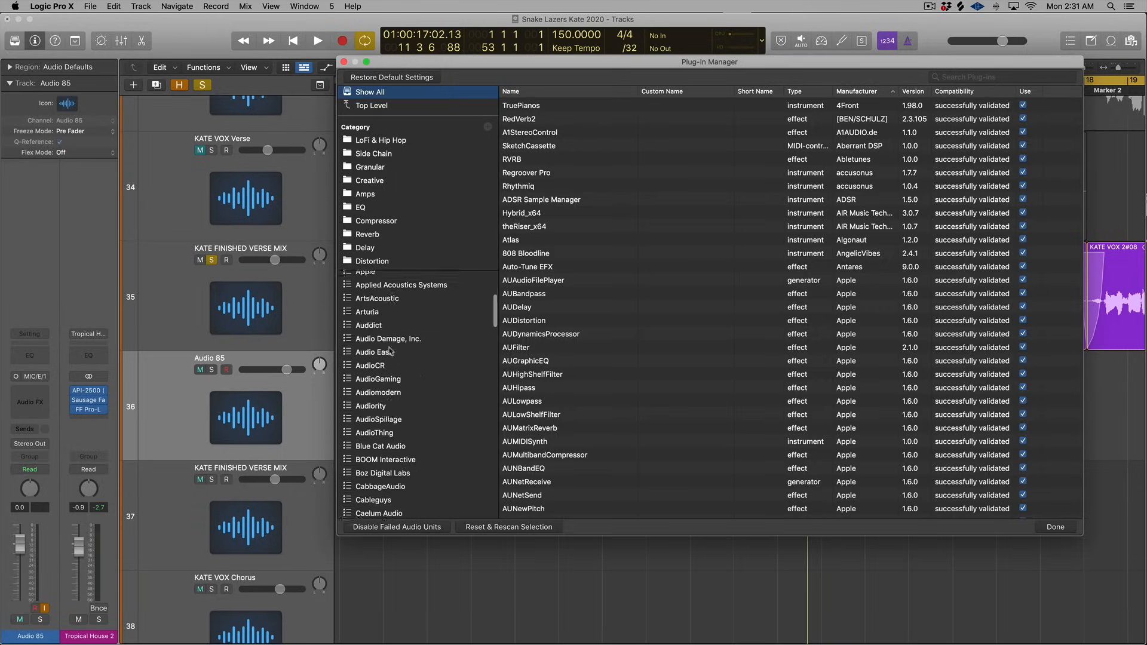
click(387, 349)
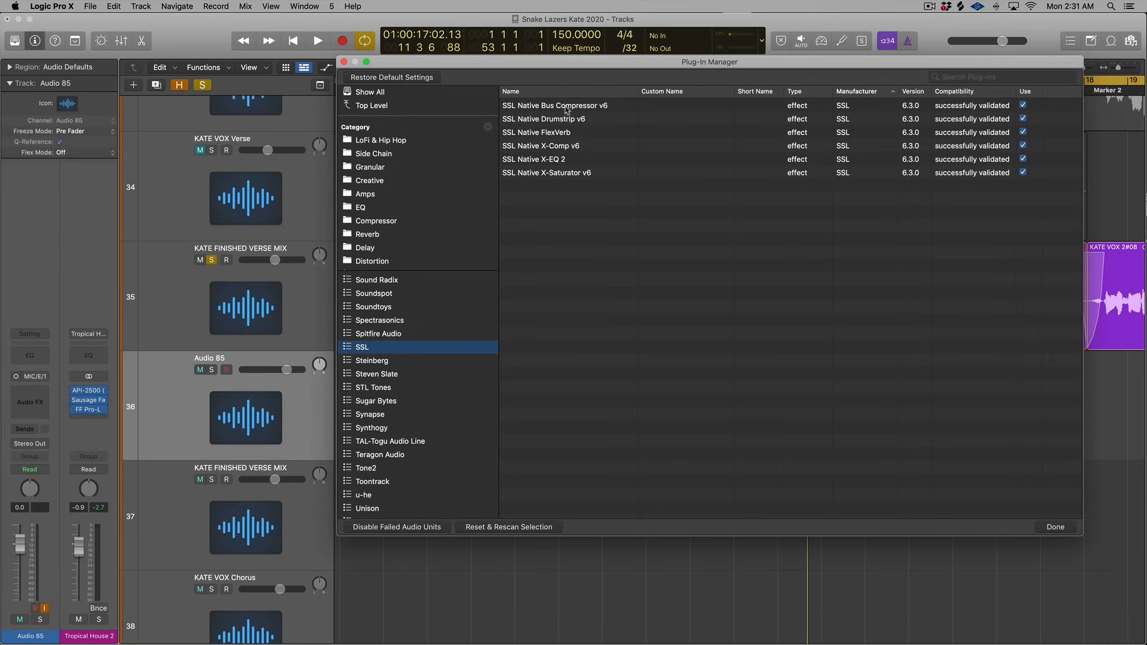
drag(564, 108, 378, 228)
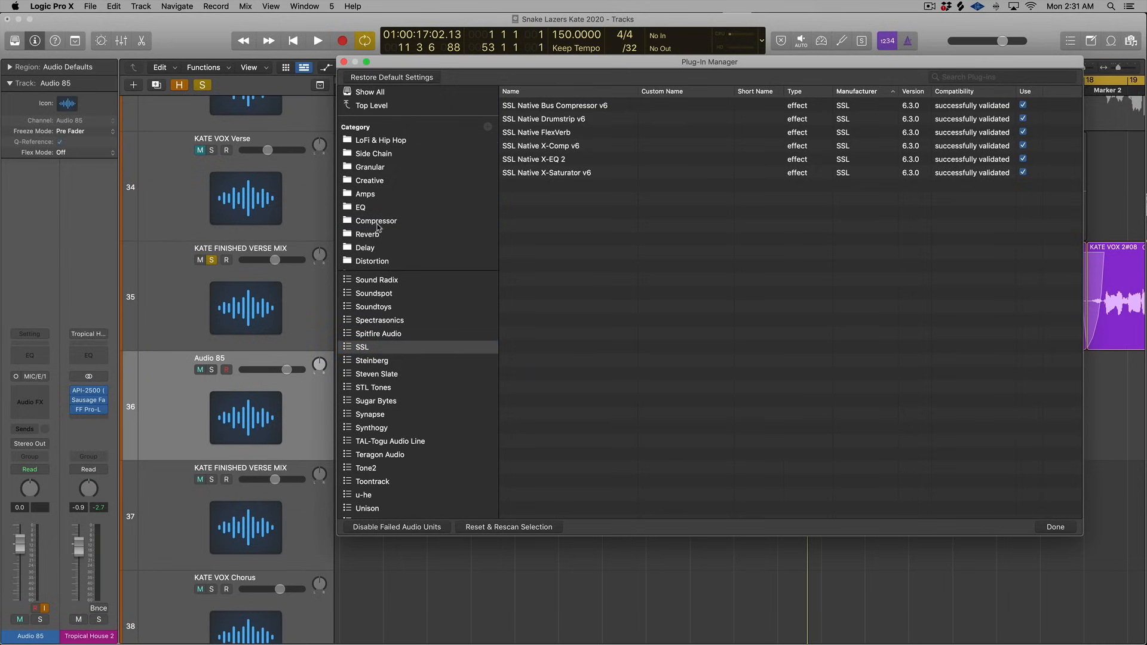
click(1055, 526)
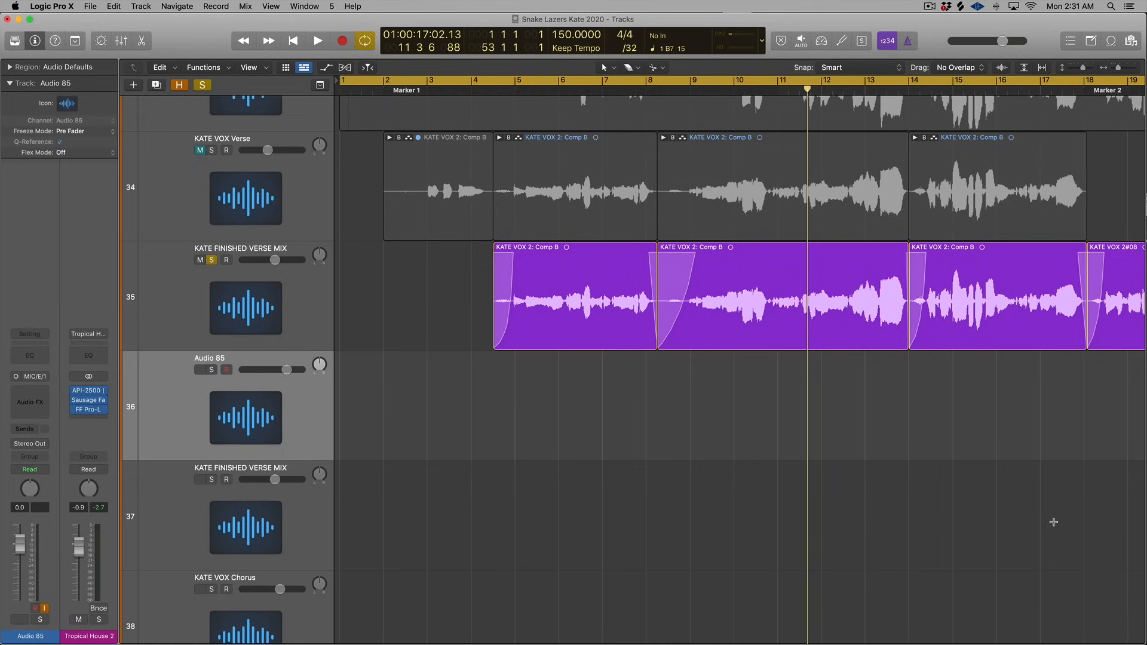
- Check the Compressor category for SSL Native Bus Compressor v6 in the Audio 85 insert's plug-in list, without inserting it
click(30, 392)
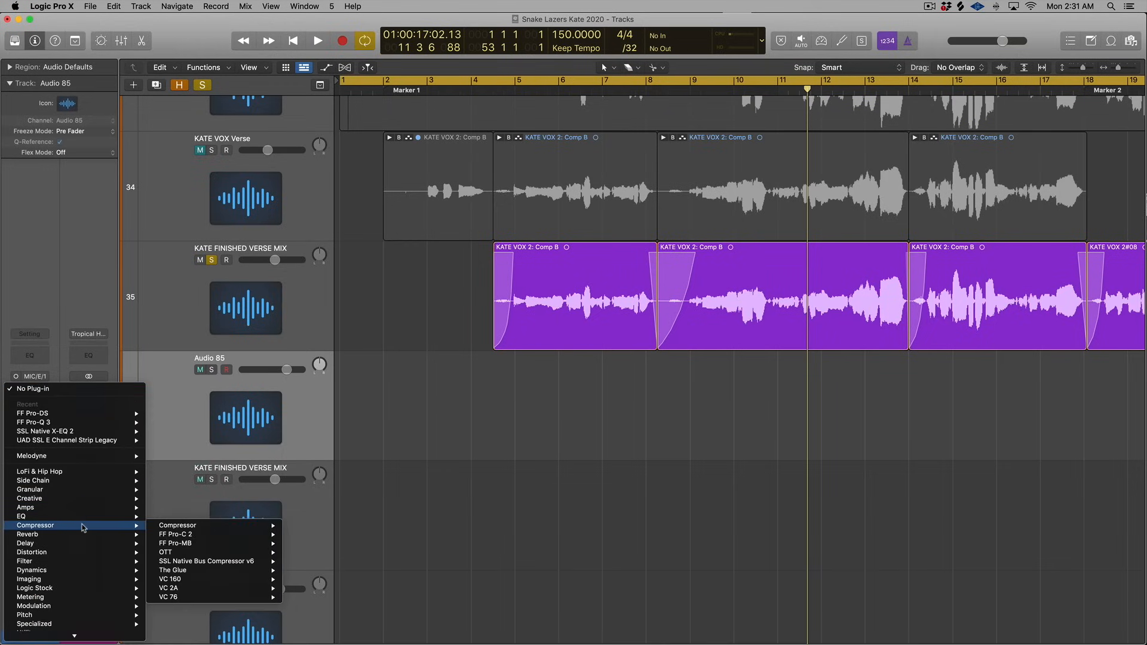
mouse_move(203, 562)
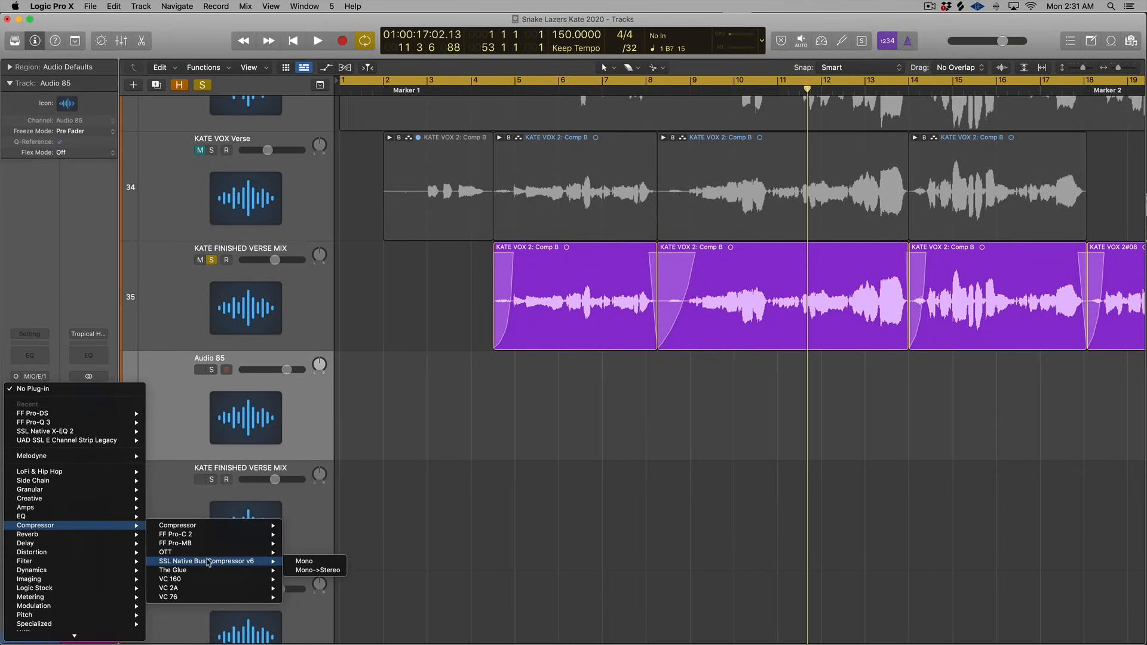
click(412, 525)
- Examine the instrument plug-in list of the Serum PL Pipe track on row 10, and close it without choosing
scroll(415, 353, up, 15)
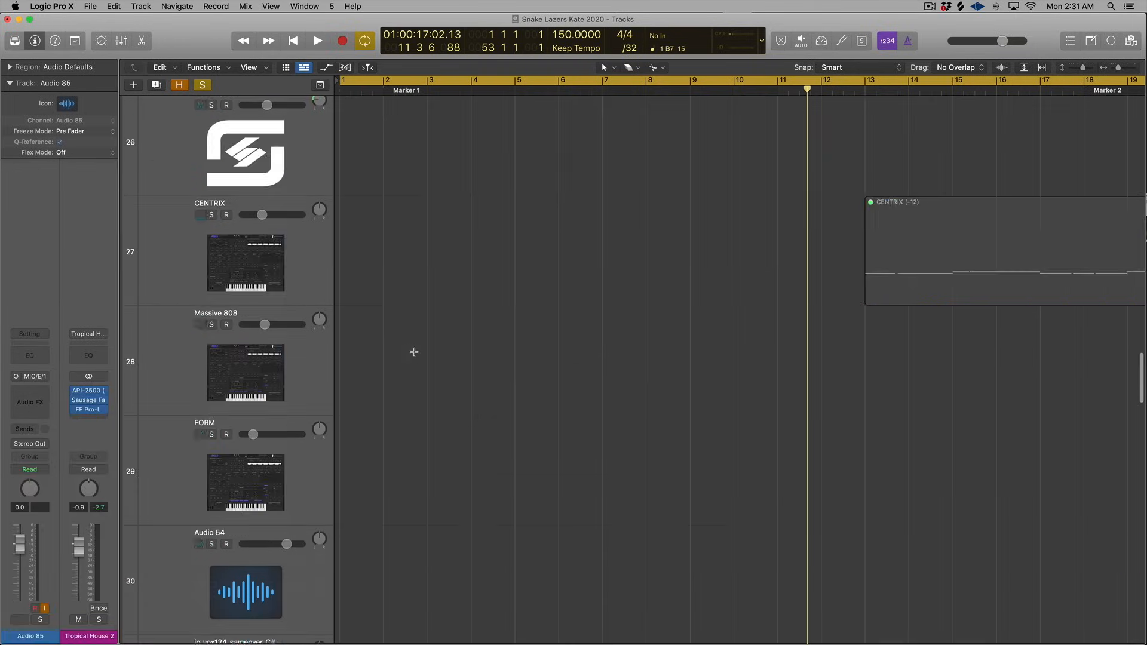
scroll(416, 355, up, 10)
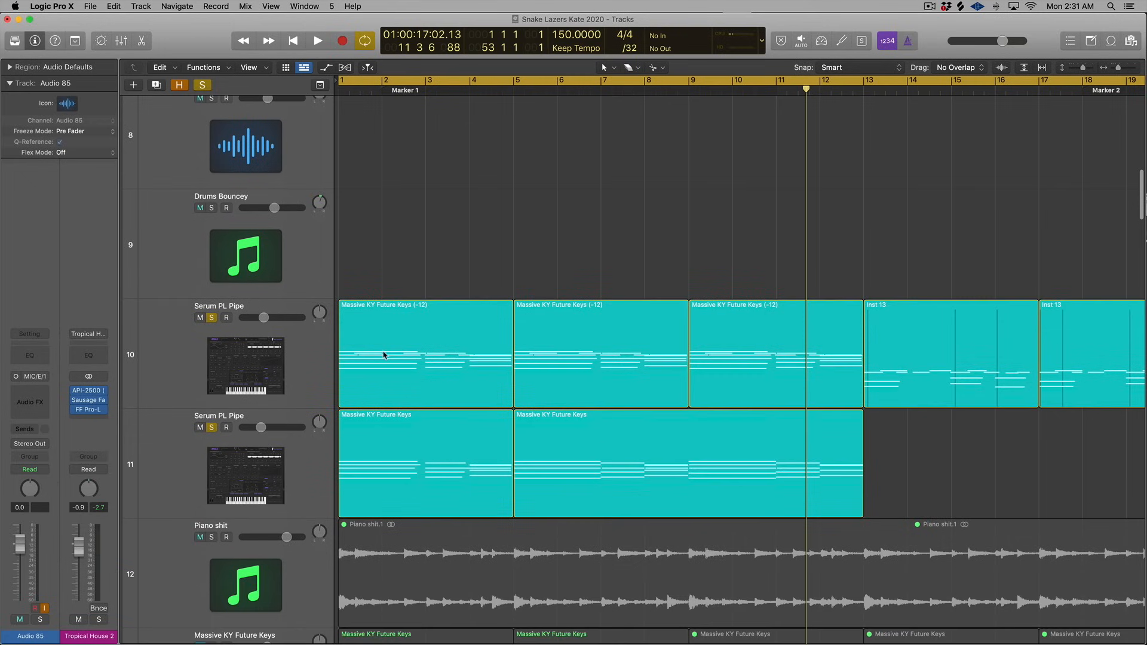
click(305, 352)
scroll(305, 352, down, 3)
click(50, 377)
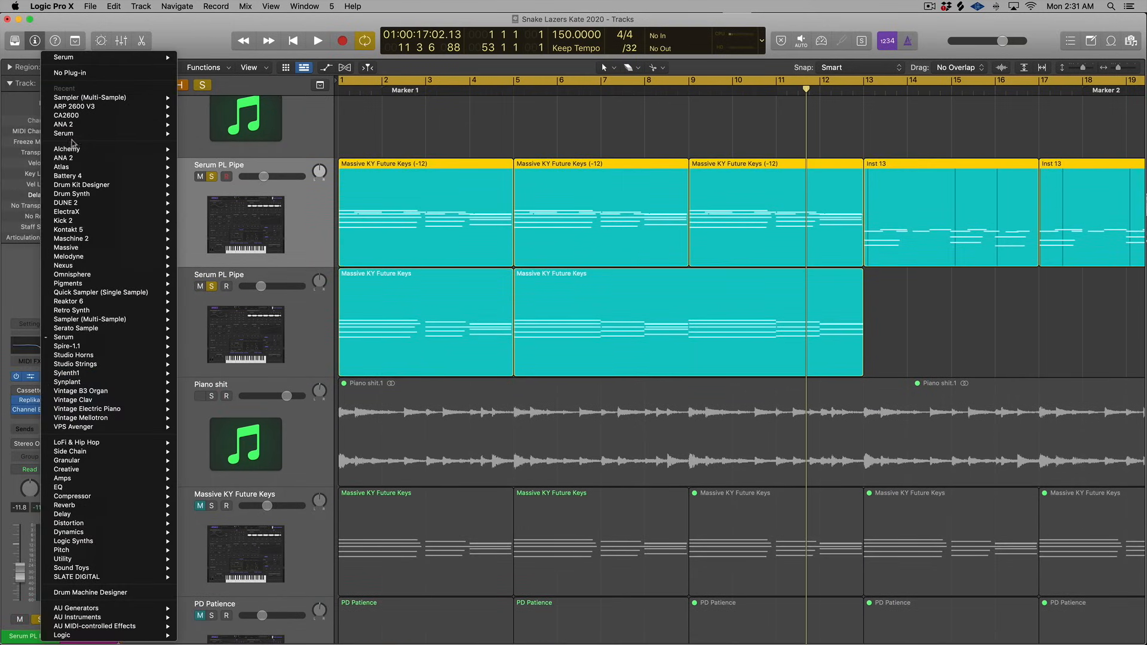
mouse_move(75, 170)
key(Escape)
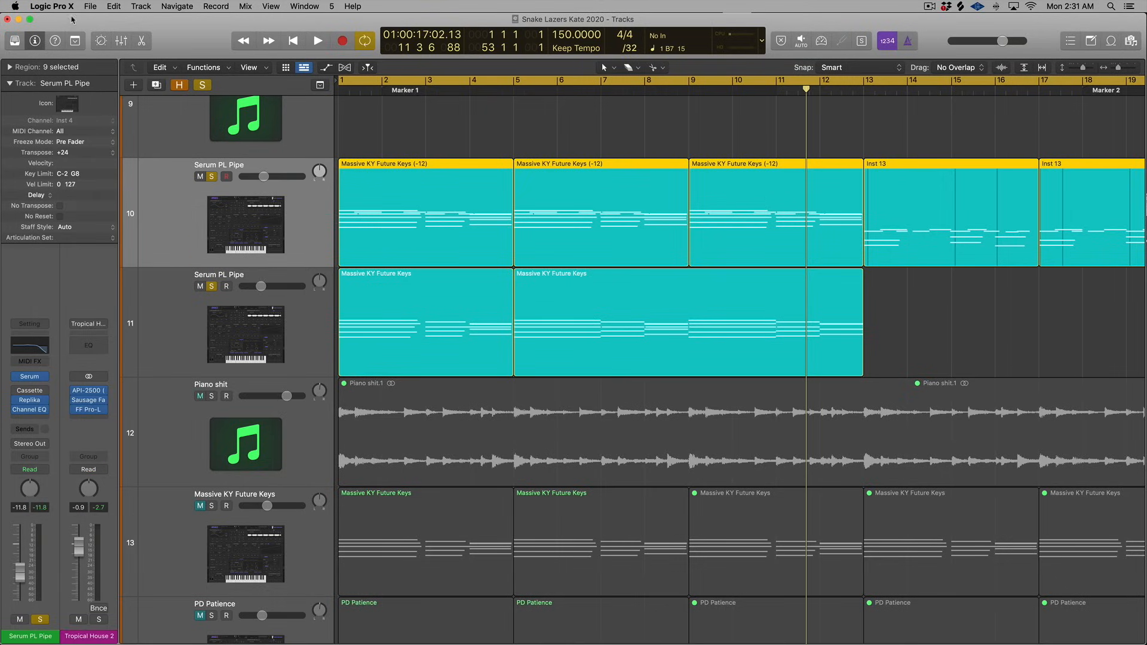
- Add Diva from the u-he manufacturer list to the Top Level plug-ins in the Plug-in Manager, and close the manager
click(68, 8)
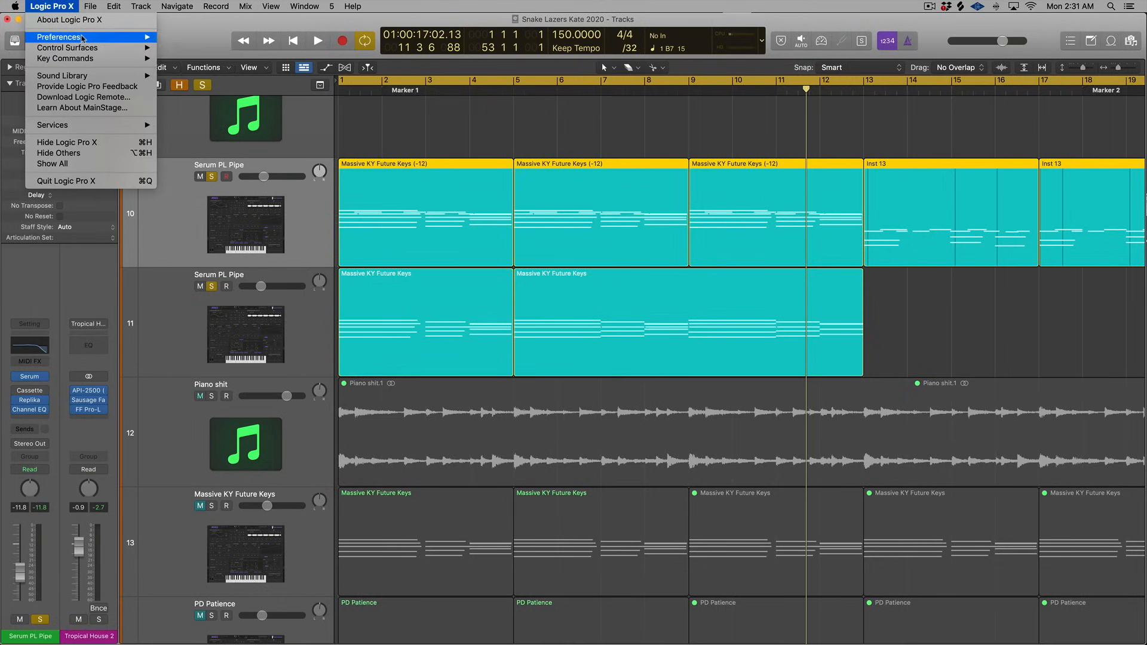
mouse_move(84, 37)
click(225, 168)
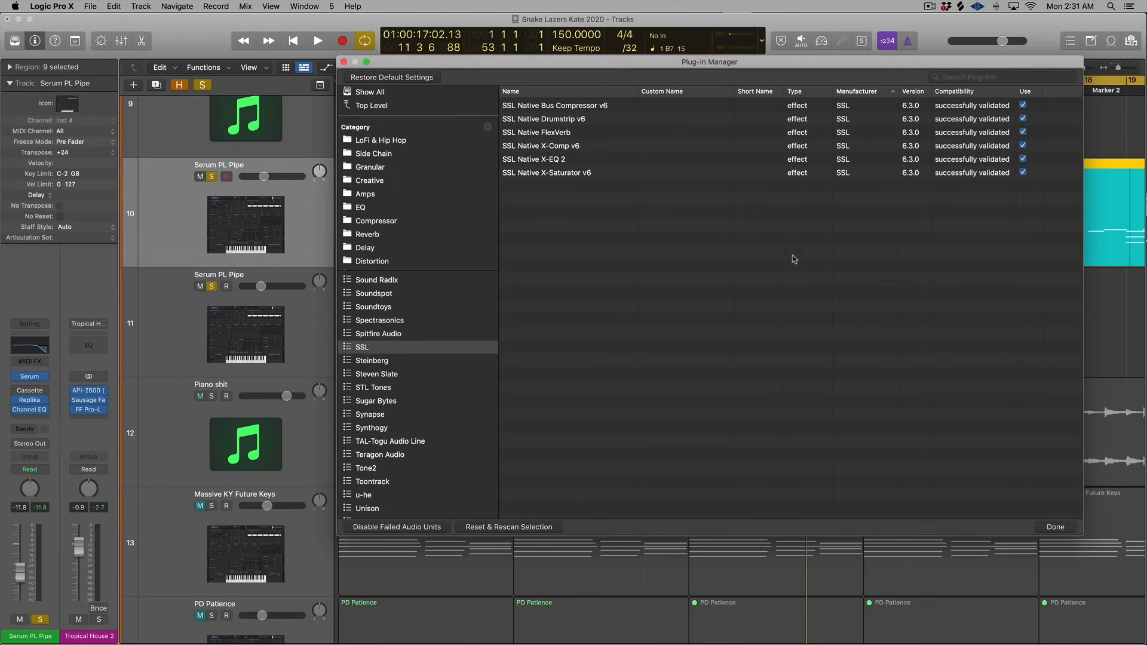
click(372, 106)
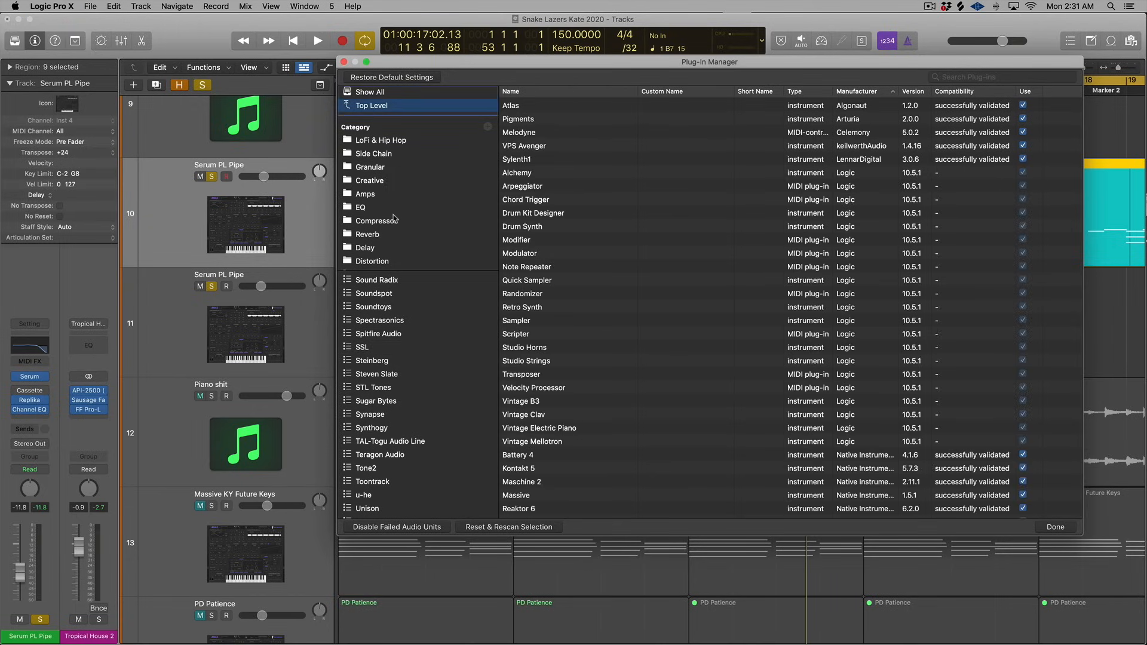
click(372, 360)
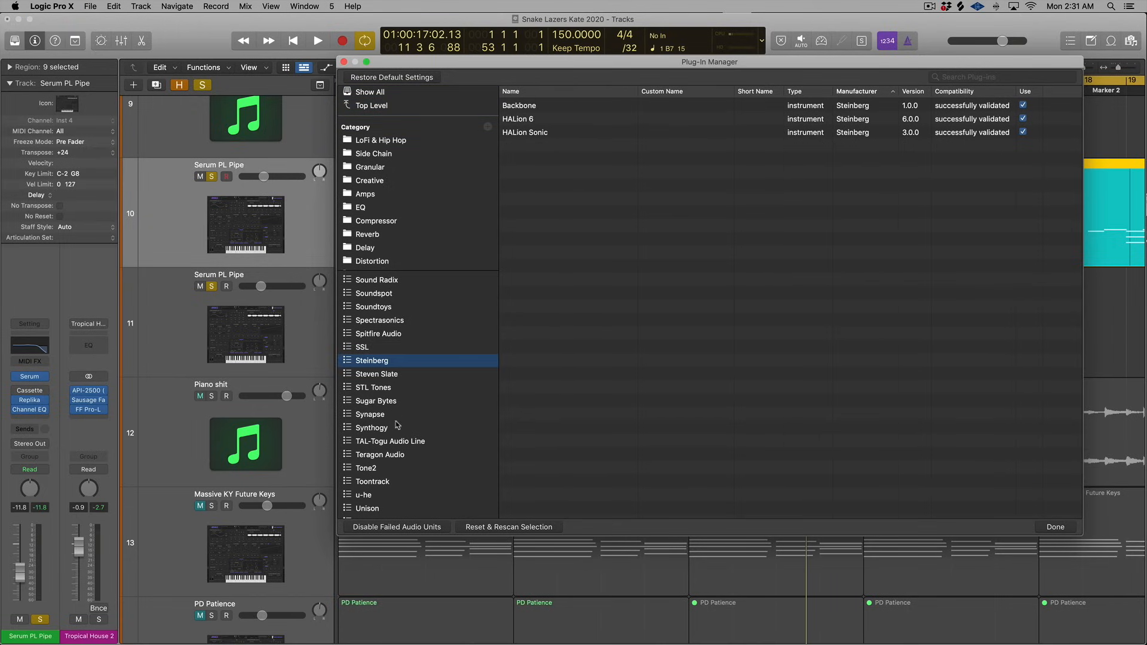
scroll(416, 426, down, 4)
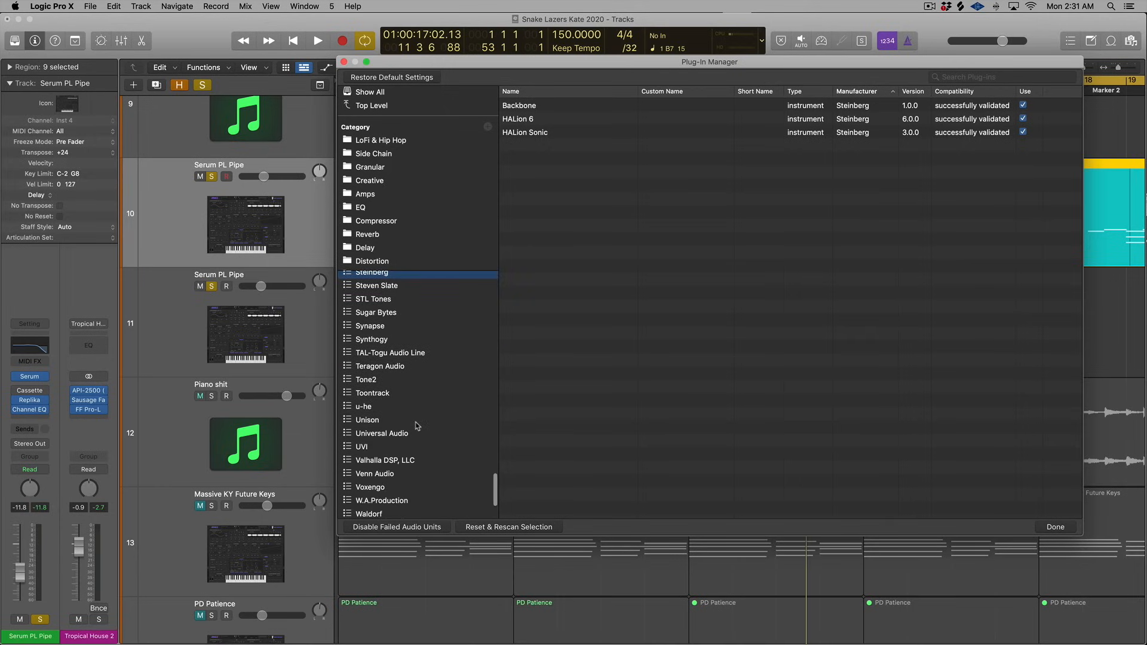
click(396, 409)
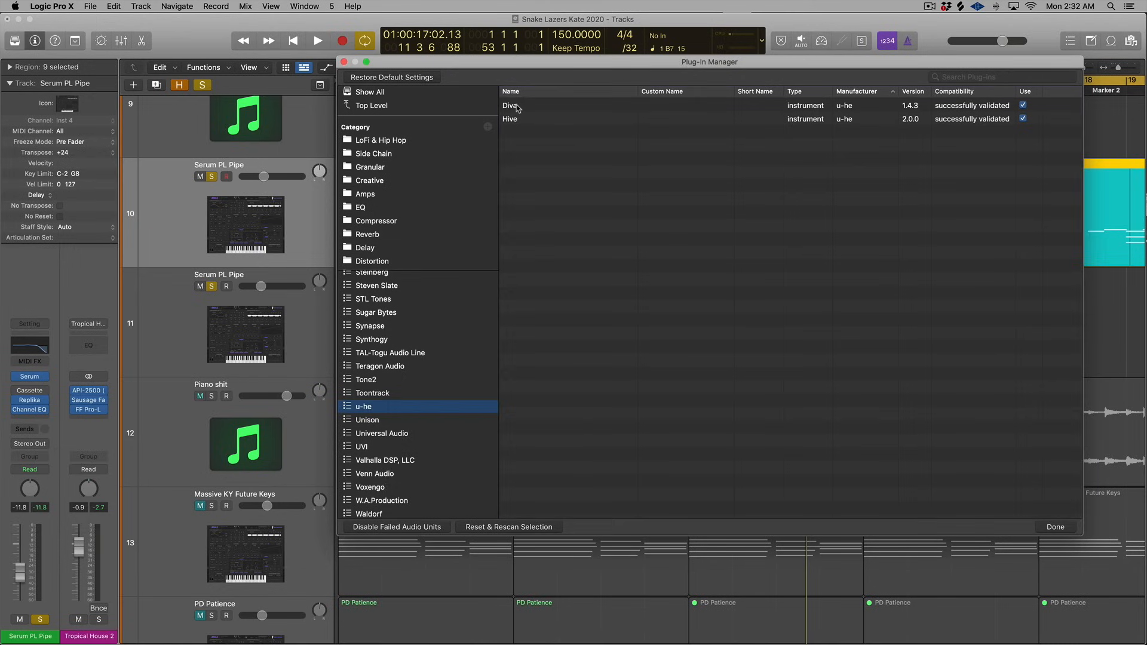
drag(517, 108, 363, 108)
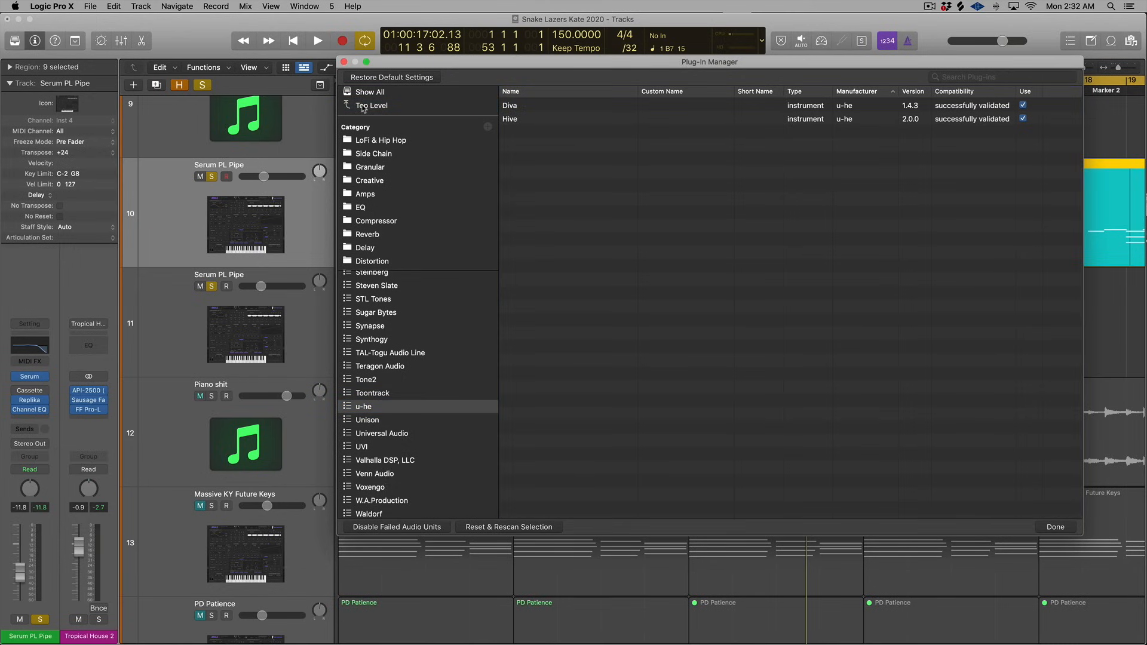
click(1065, 533)
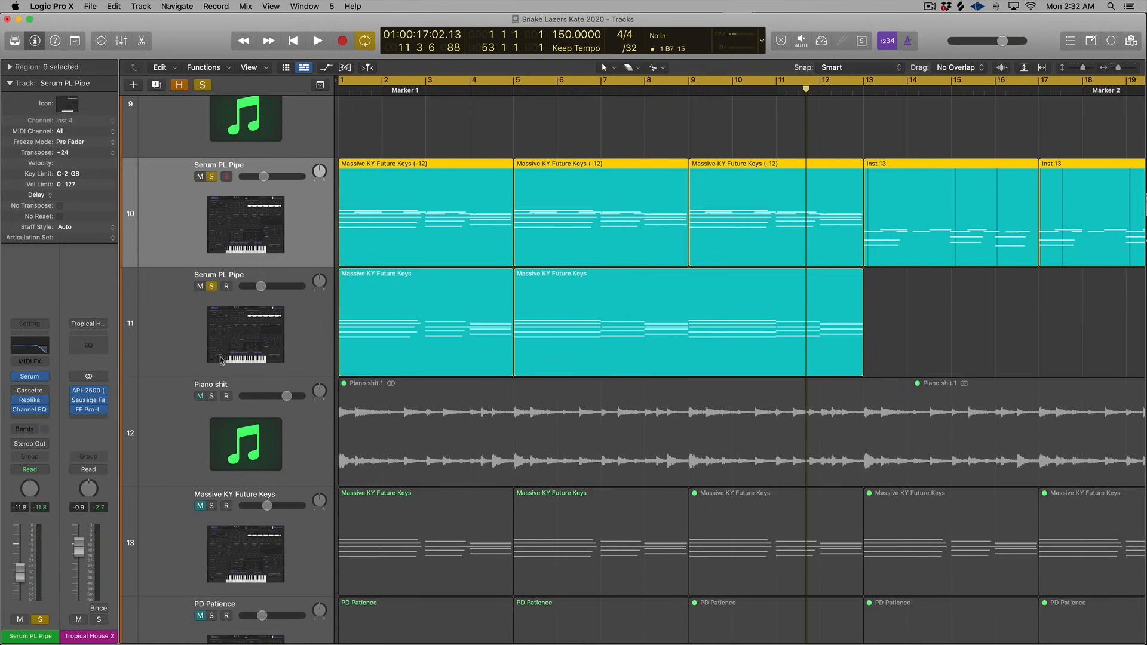
- Check the Serum PL Pipe track's instrument list for Diva and browse the AU Instruments manufacturers, without inserting anything
click(43, 377)
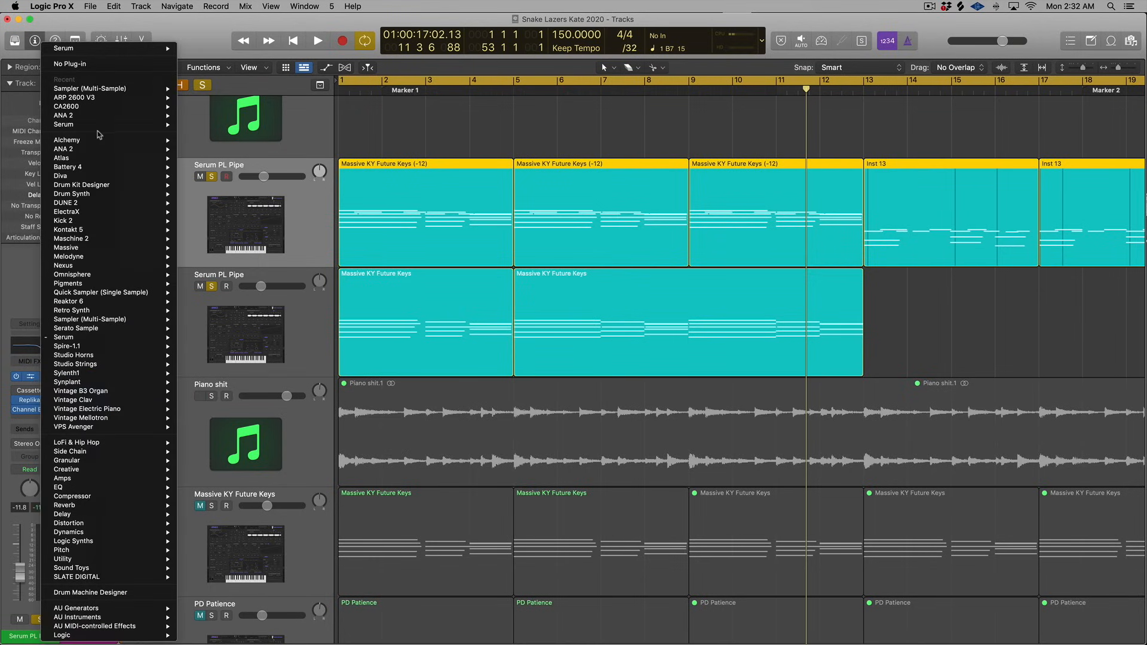
mouse_move(87, 181)
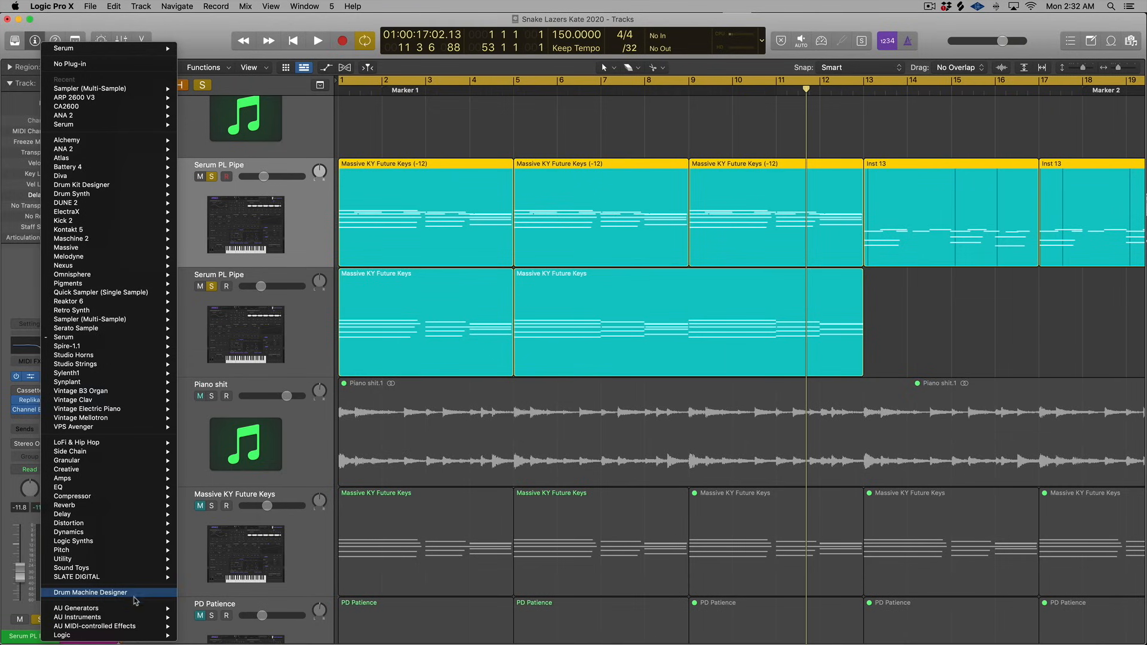
mouse_move(166, 620)
mouse_move(234, 604)
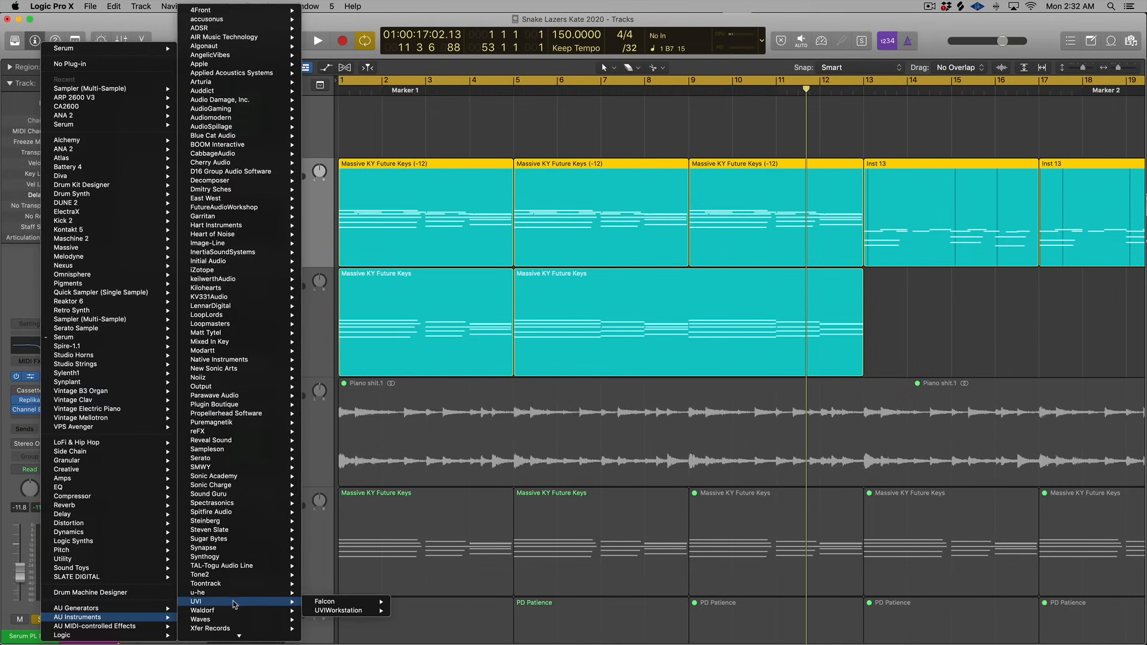
click(542, 239)
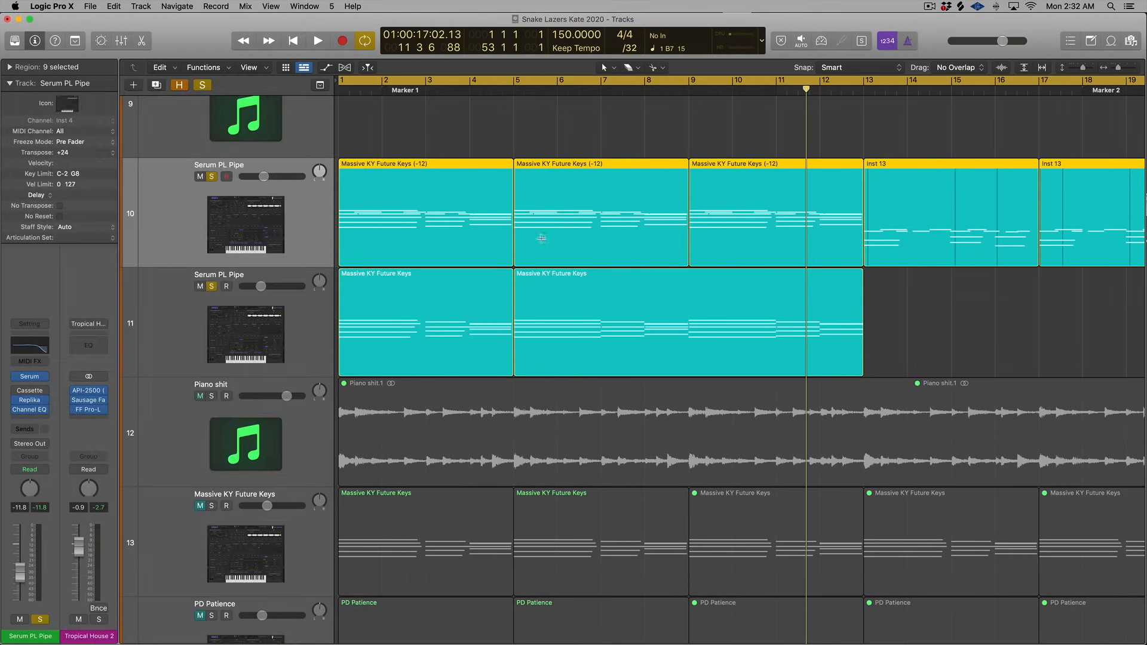
- Remove the FF Pro-R and Channel EQ plug-ins from the audio effects of the piano track on row 12
scroll(349, 400, down, 15)
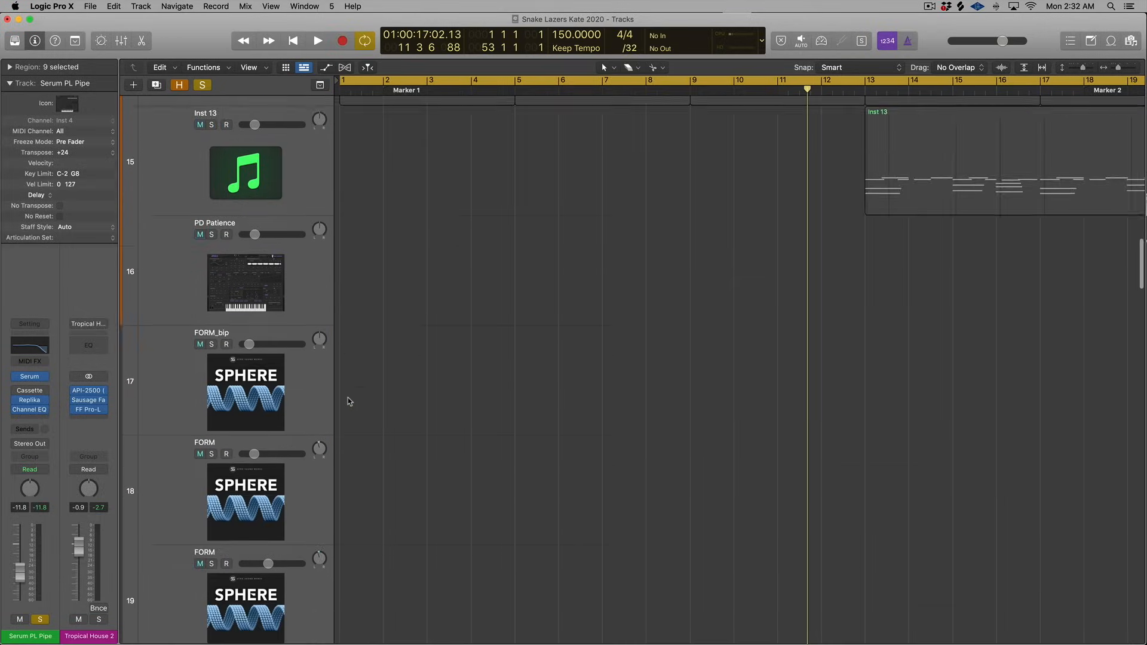
key(super+Up)
key(super+Up)
key(super+Up)
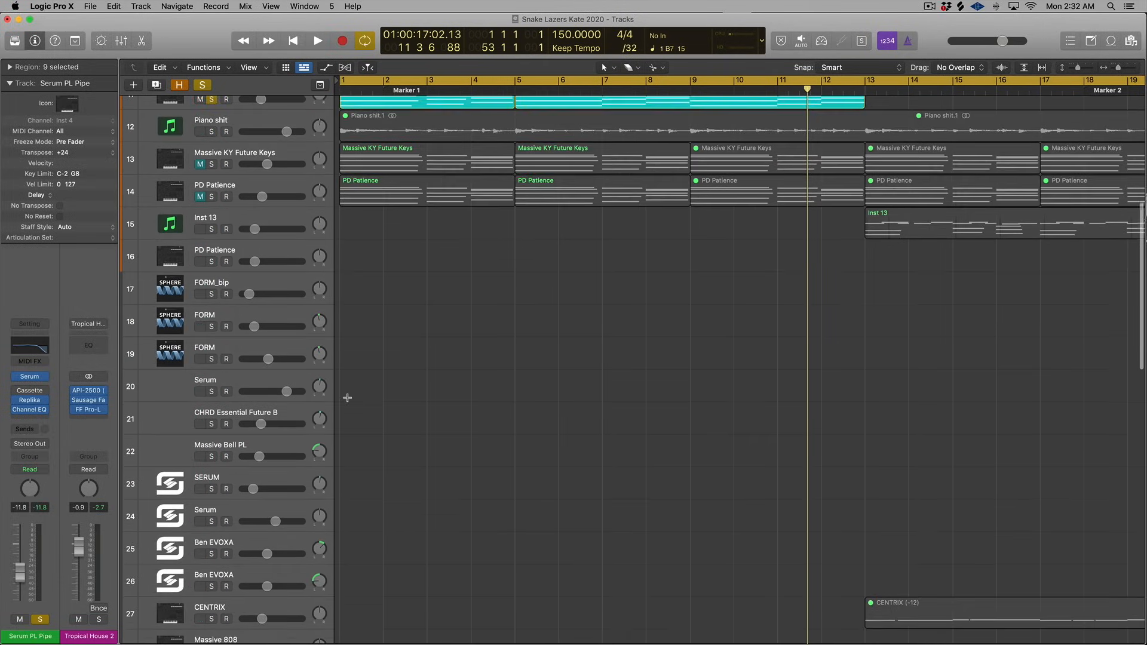
scroll(322, 298, up, 8)
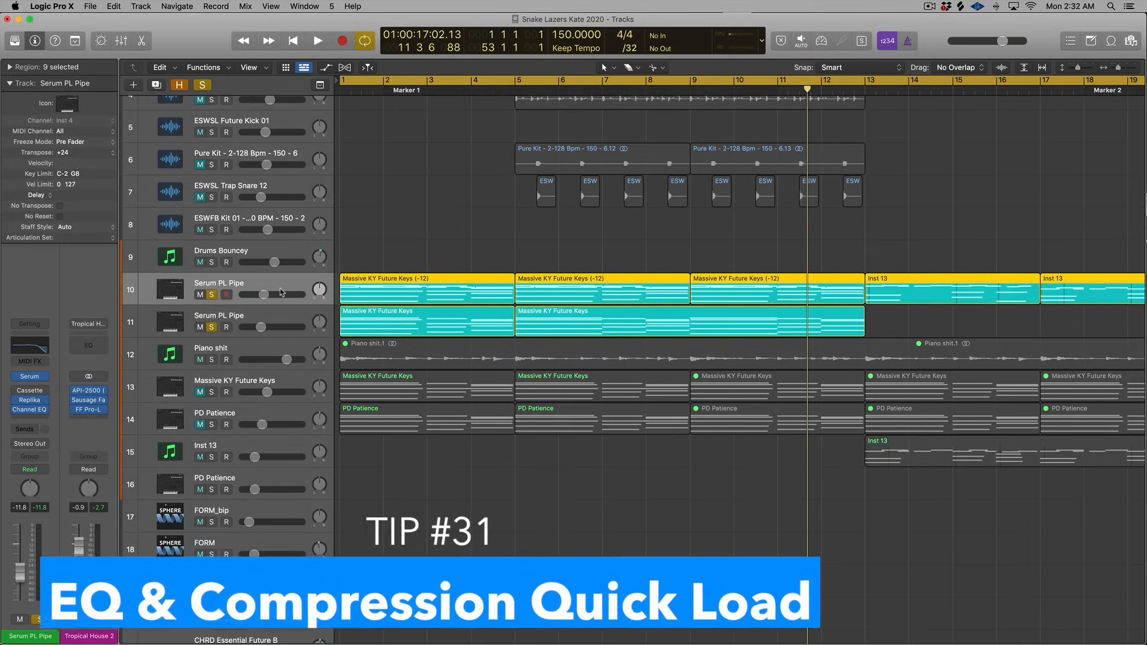
click(258, 313)
key(super+Left)
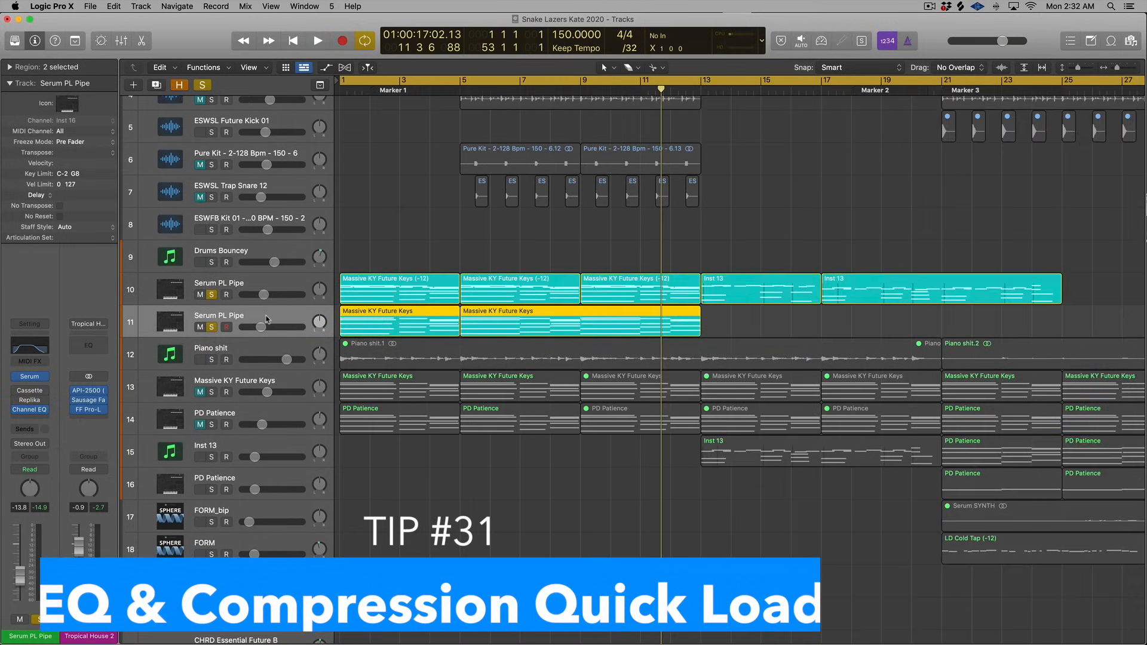
click(277, 346)
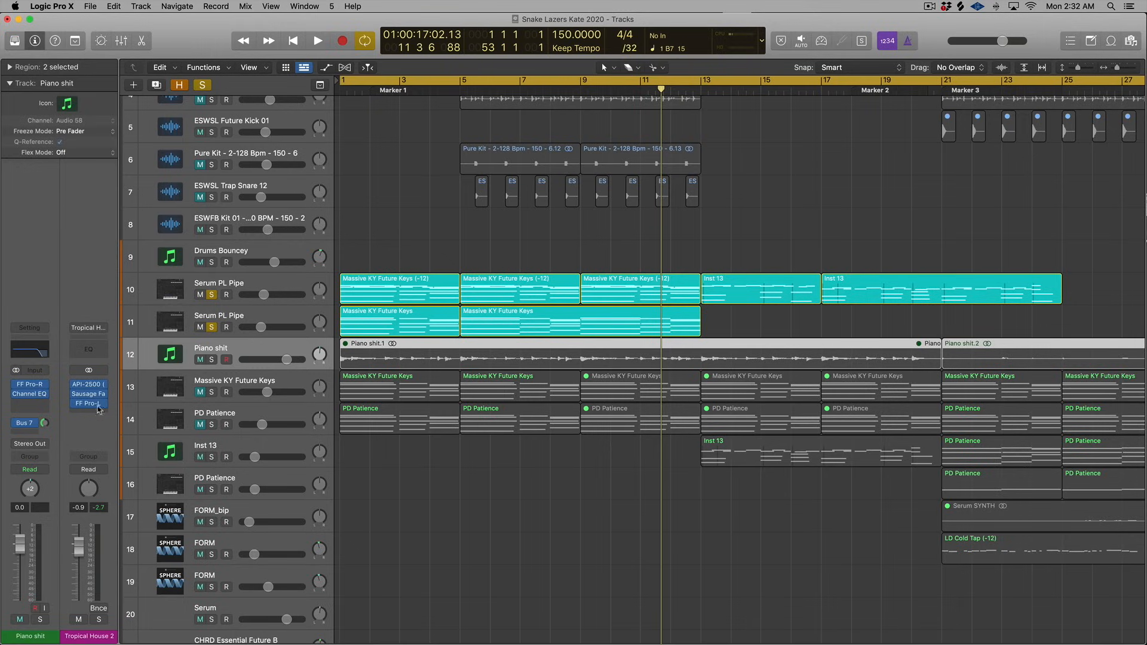
click(46, 386)
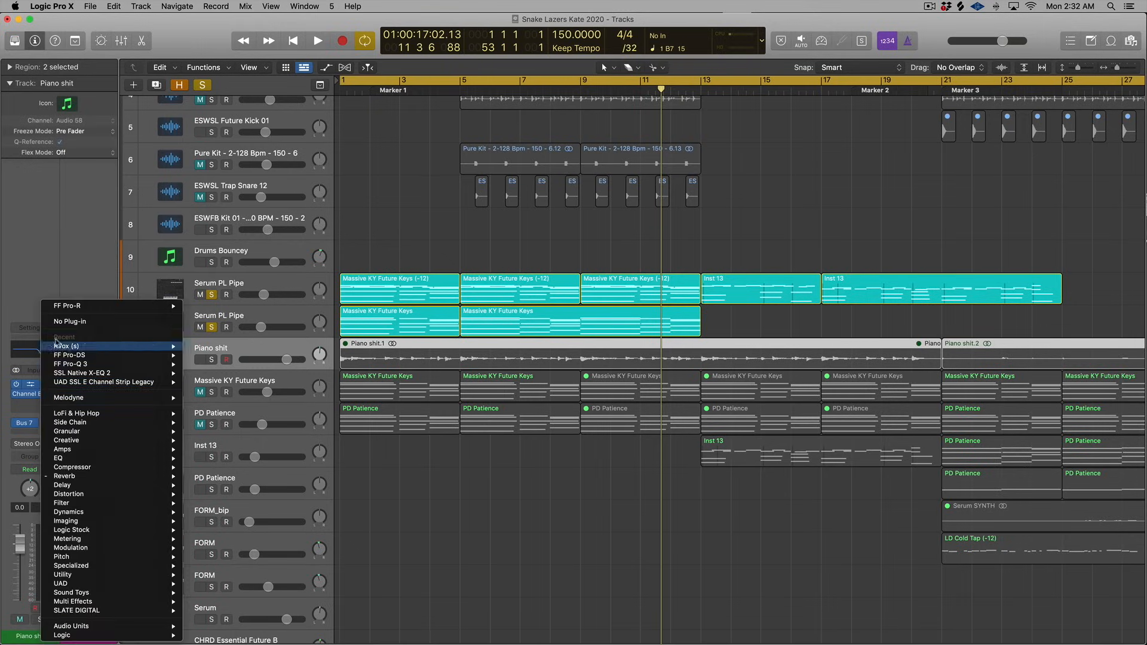
key(Escape)
click(49, 386)
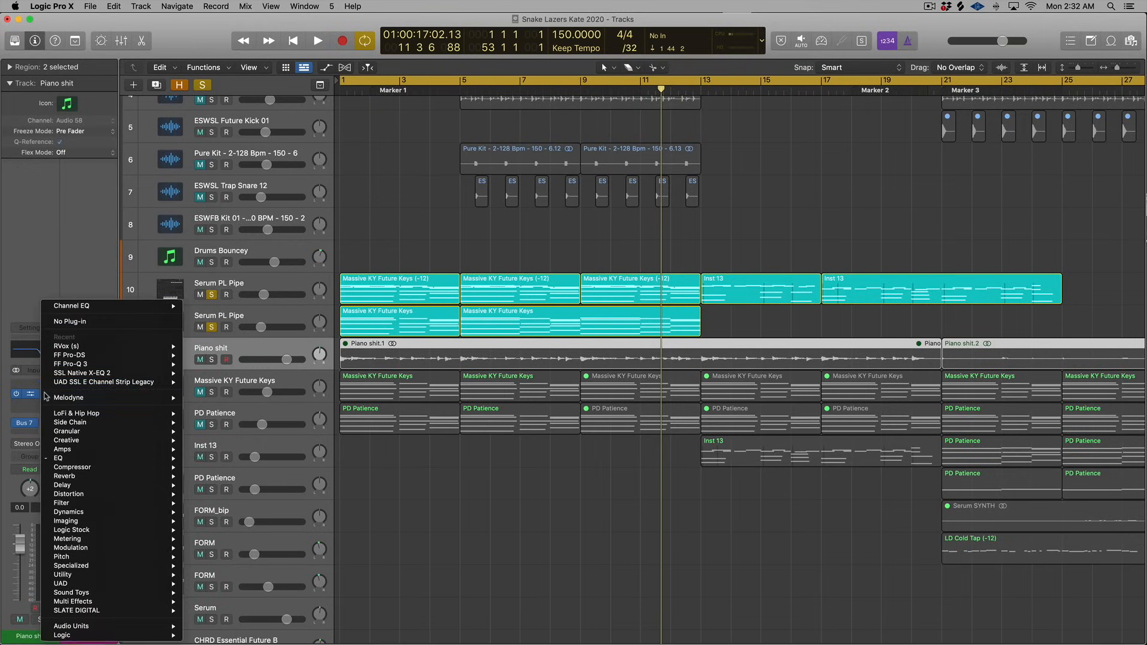
click(62, 326)
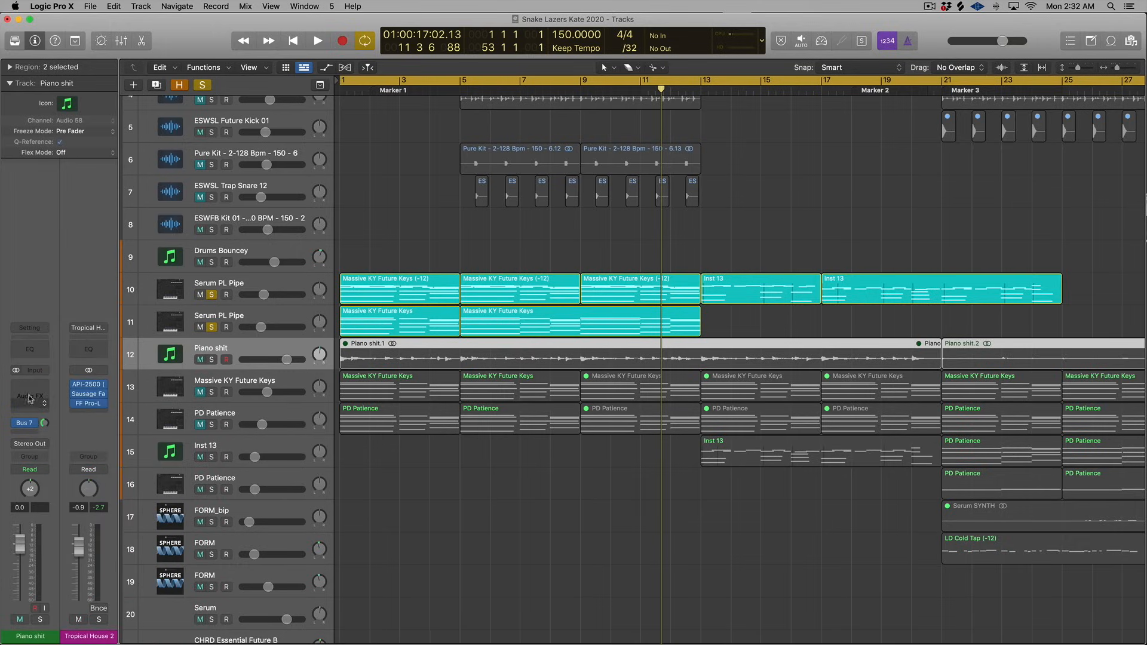
click(30, 396)
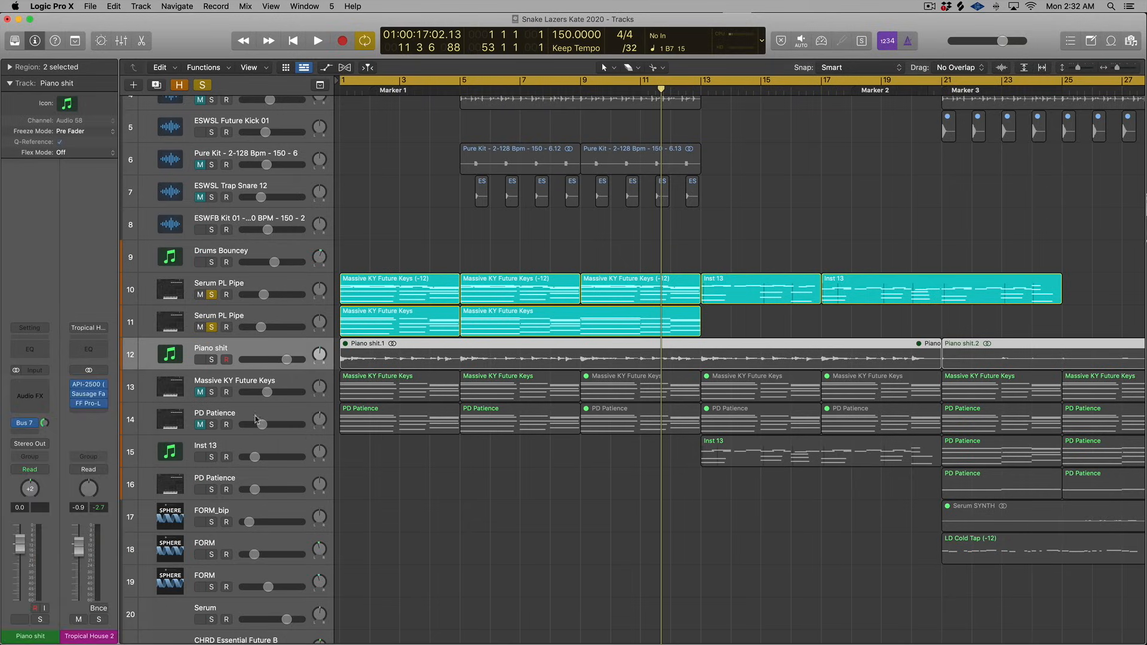
click(72, 359)
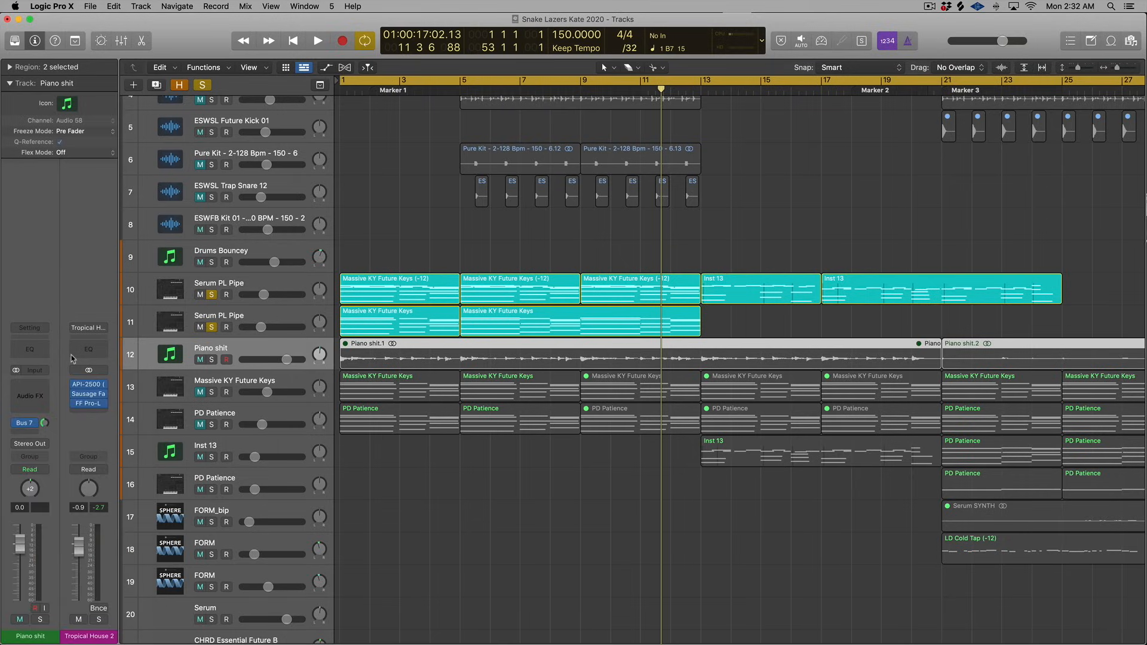
- Quick-load a Channel EQ and a Compressor from the piano track's channel strip displays, closing each plug-in window
click(29, 351)
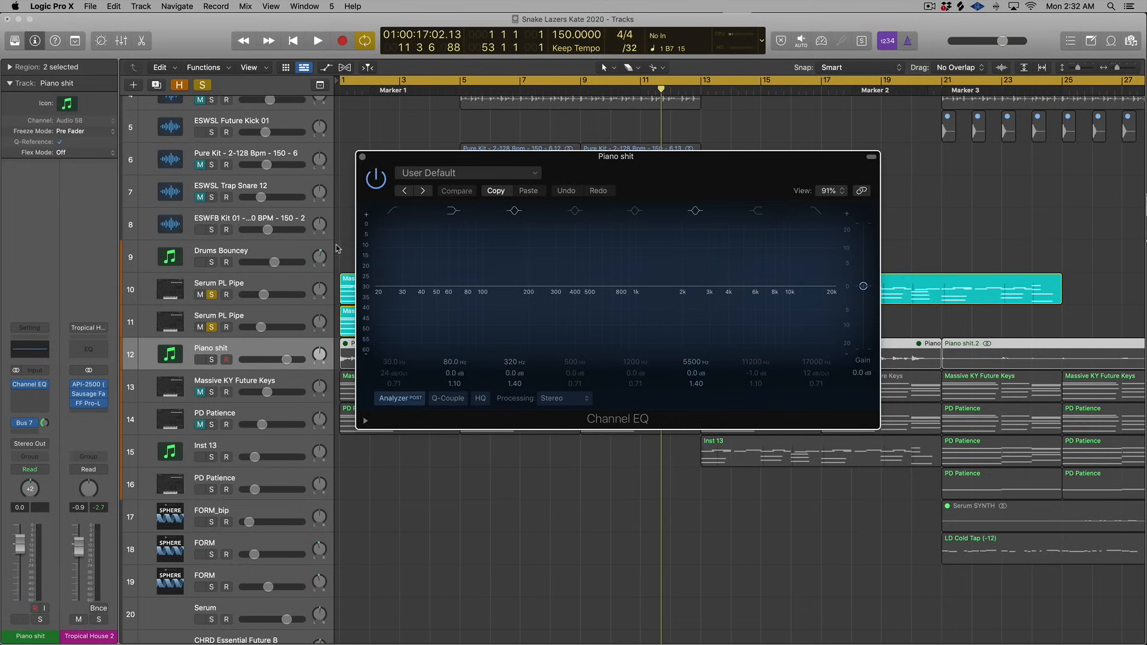
click(362, 156)
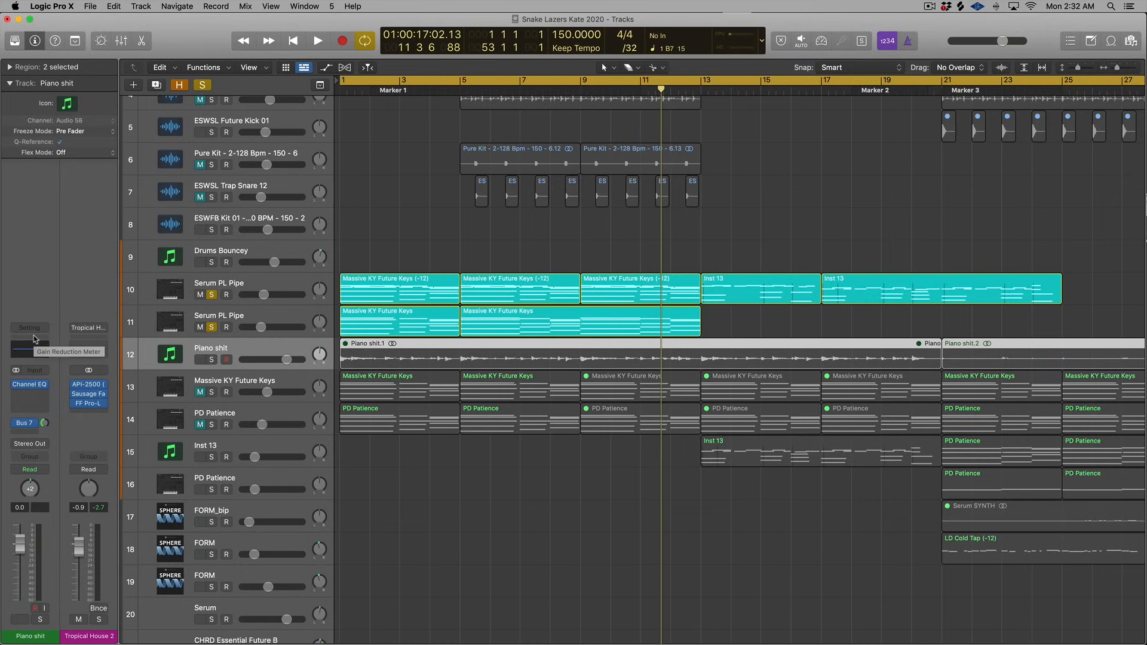
click(35, 340)
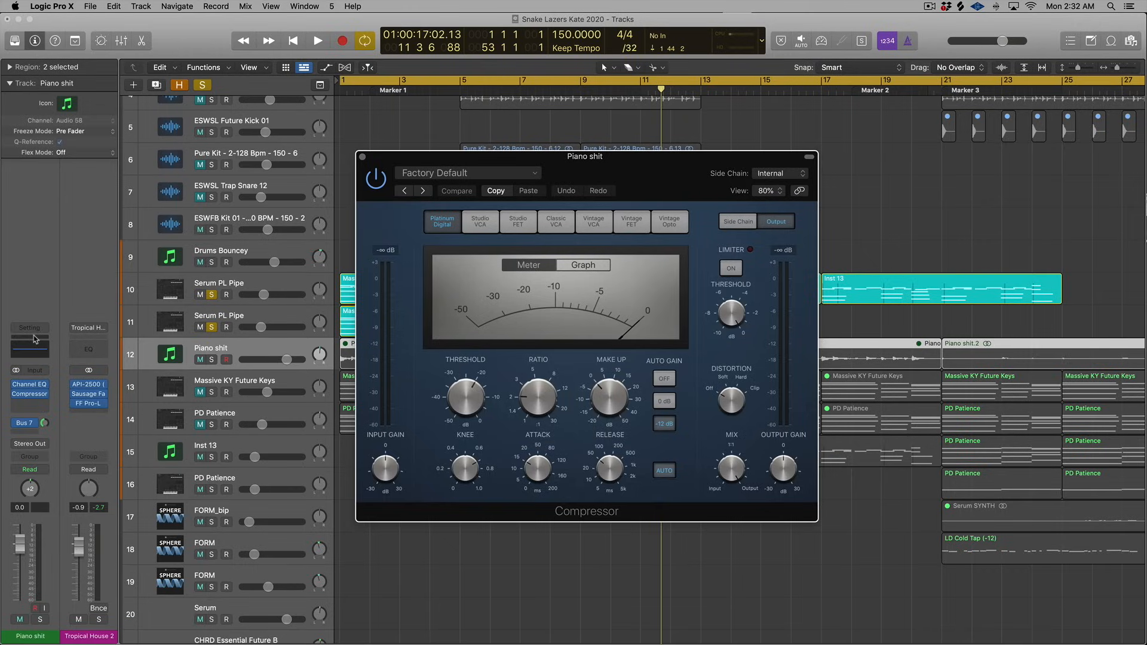
click(362, 157)
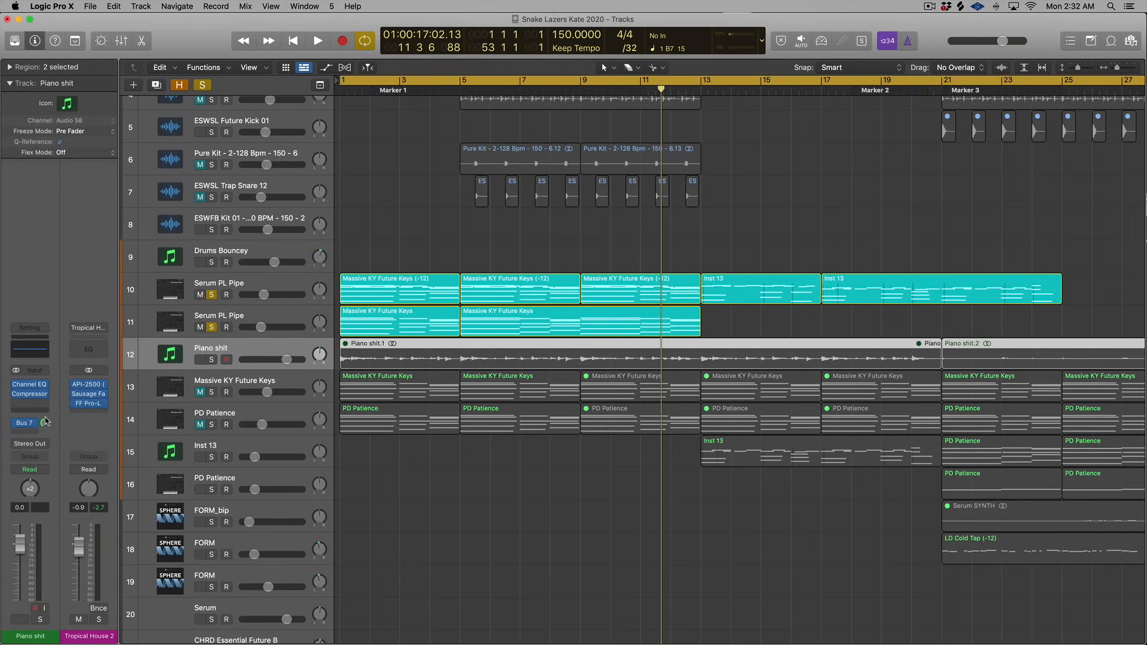
- Remove the Channel EQ from the Serum PL Pipe track on row 10 and quick-load a new one ahead of Cassette and Replika
click(252, 284)
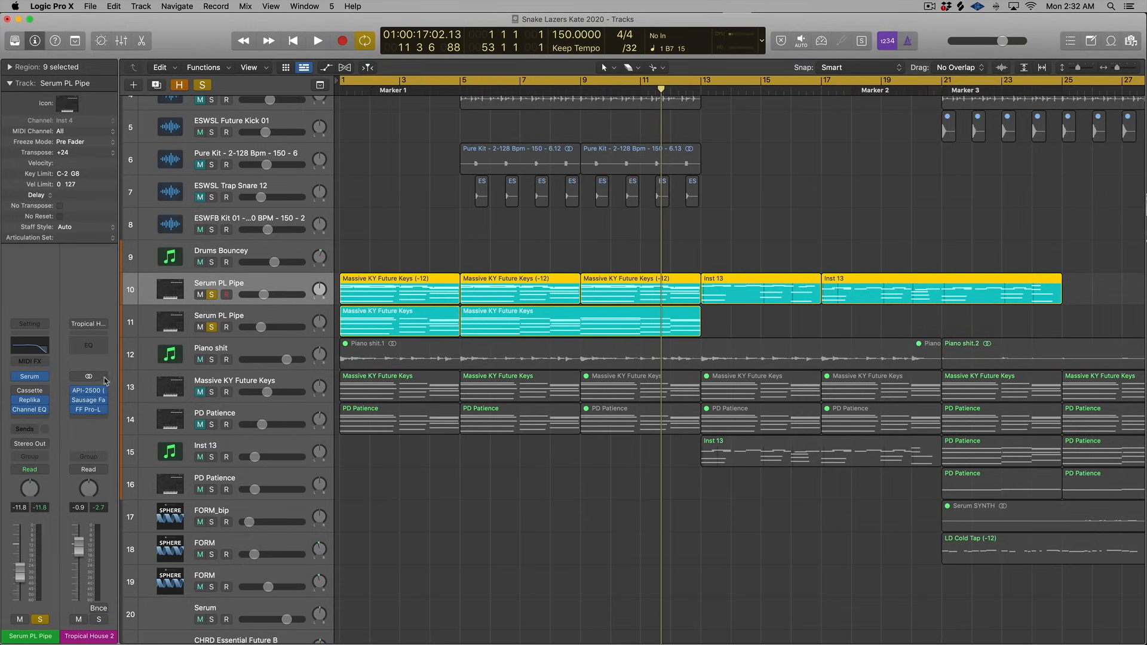
click(43, 411)
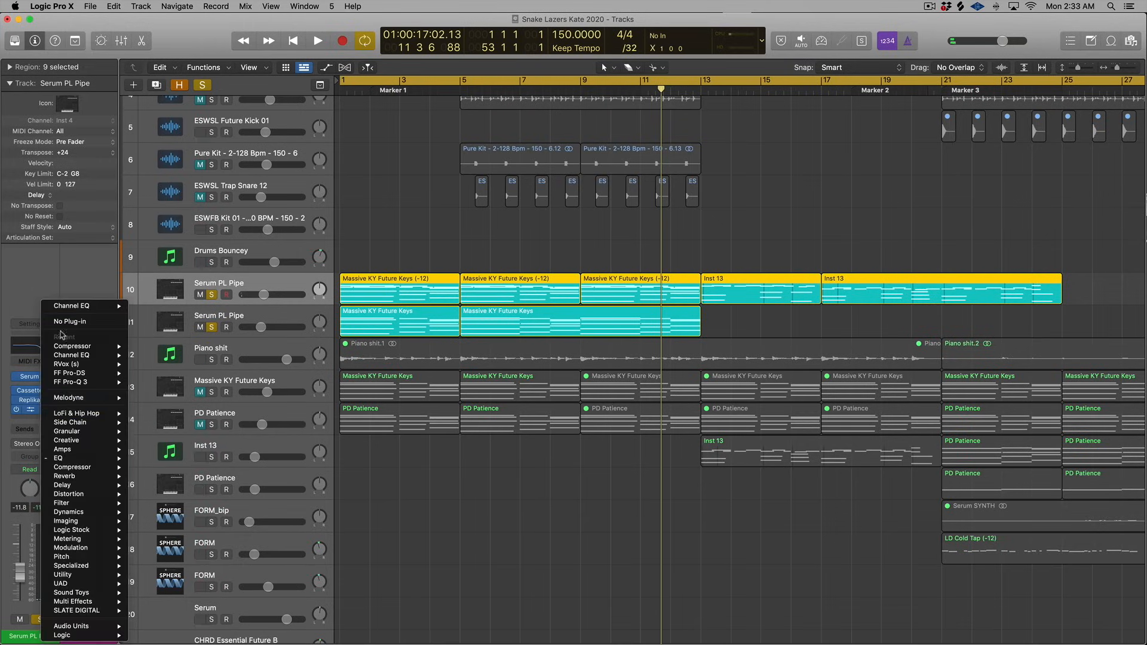
click(62, 323)
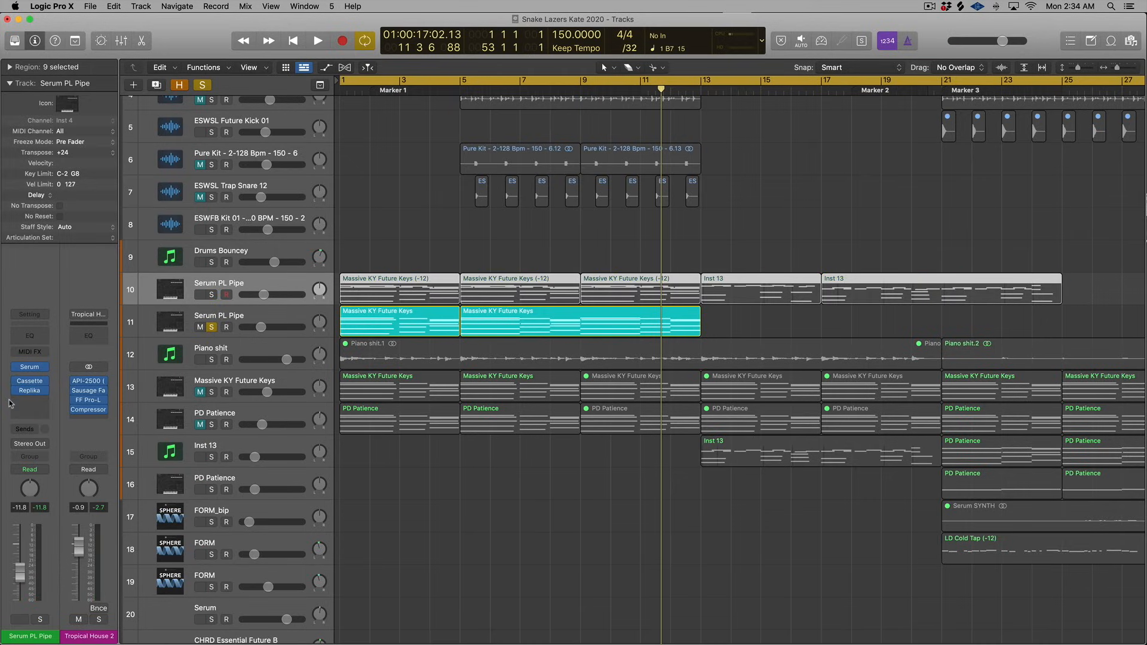
click(30, 338)
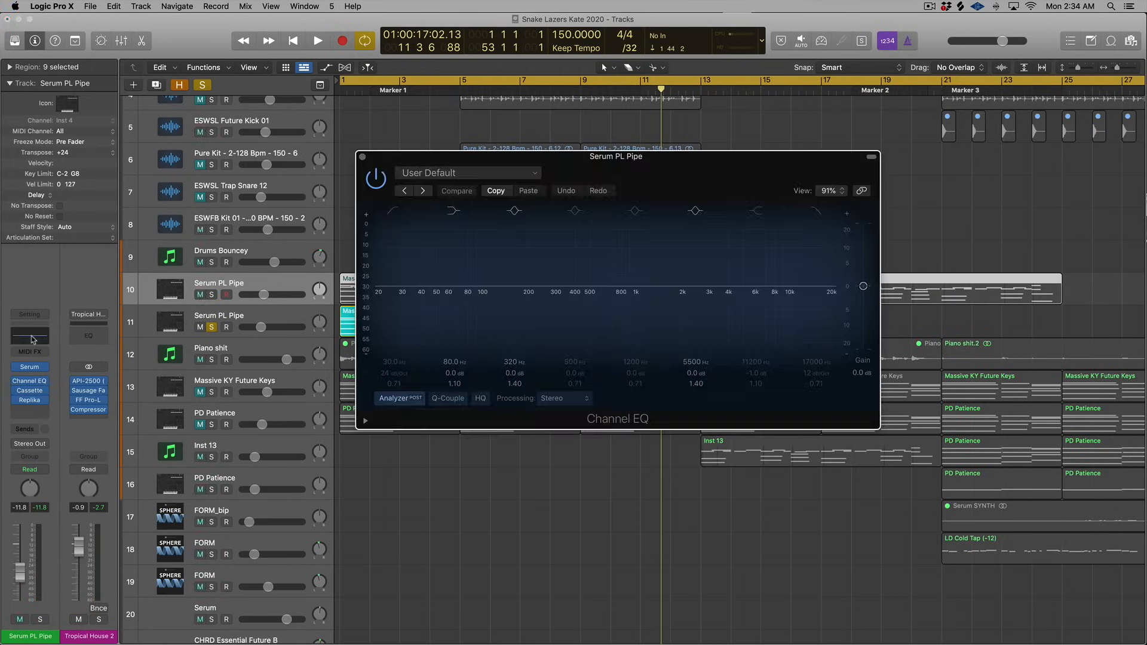
mouse_move(31, 382)
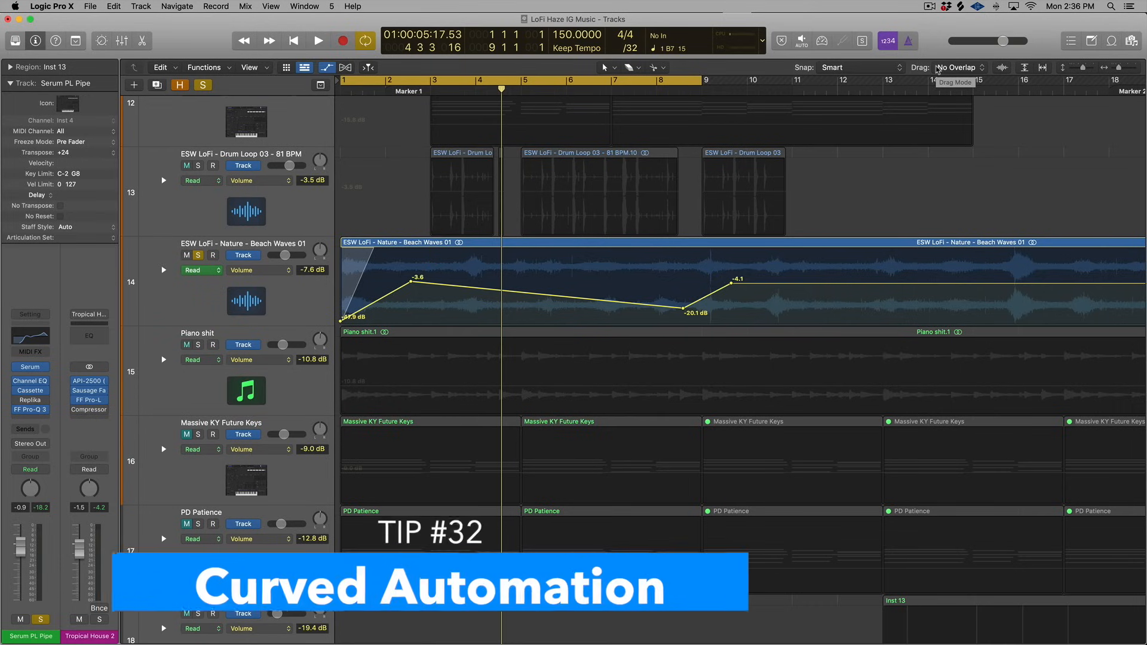
- Play back the ESW LoFi - Nature - Beach Waves 01 track to audition its straight-line volume automation
scroll(545, 316, up, 2)
scroll(546, 317, up, 1)
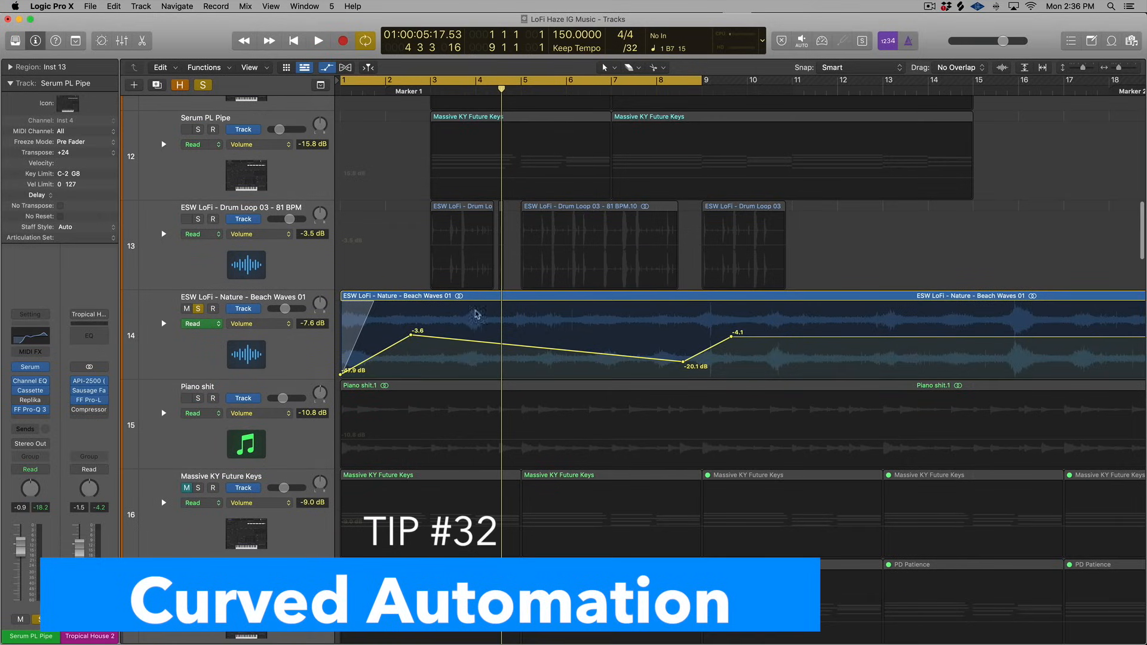
click(445, 338)
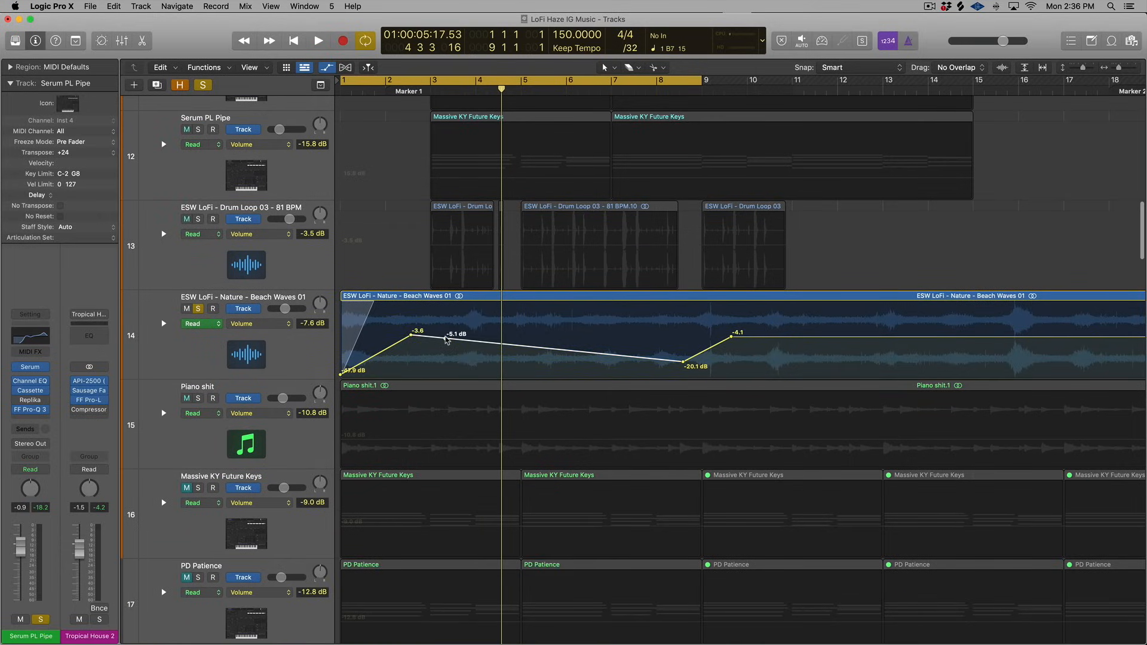
drag(445, 339, 445, 339)
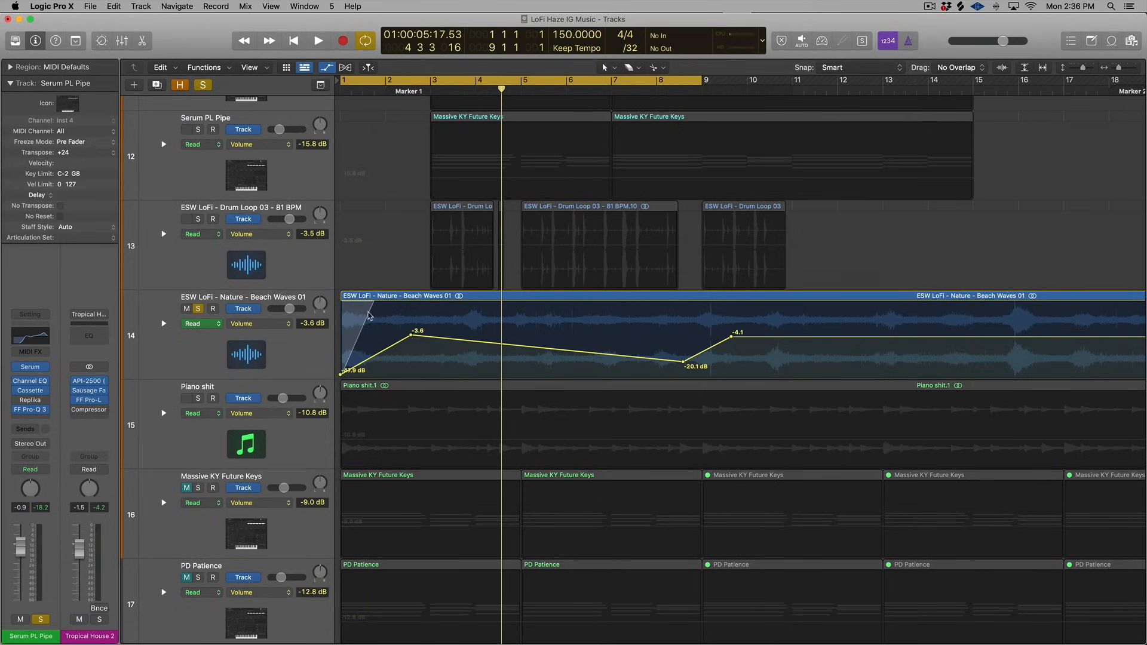
click(415, 299)
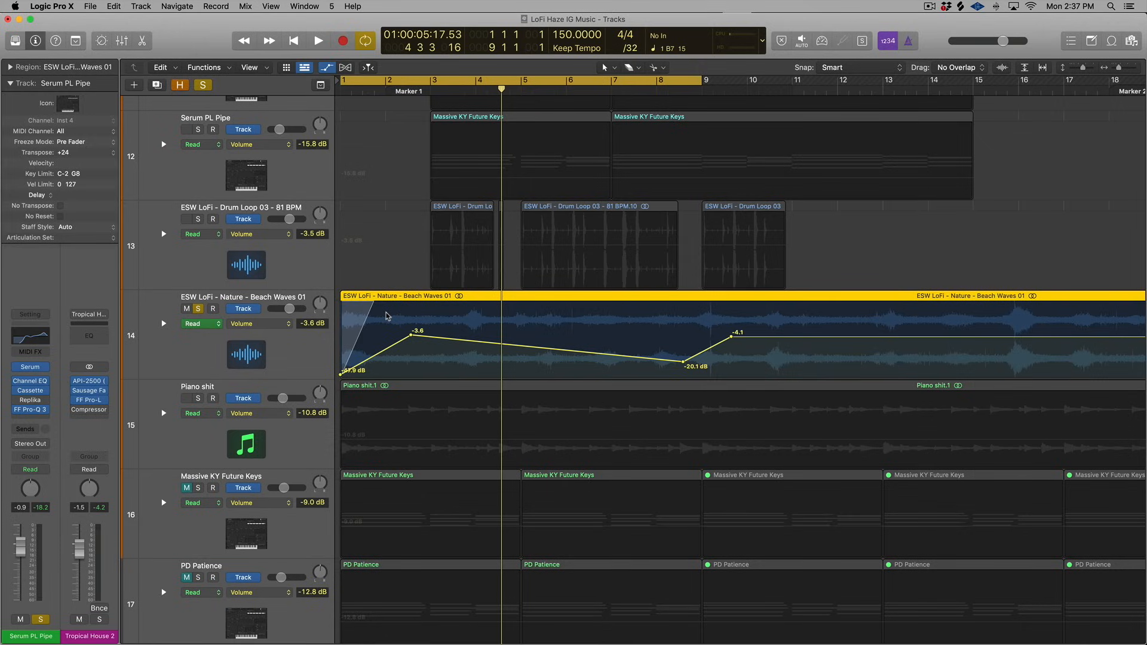
key(space)
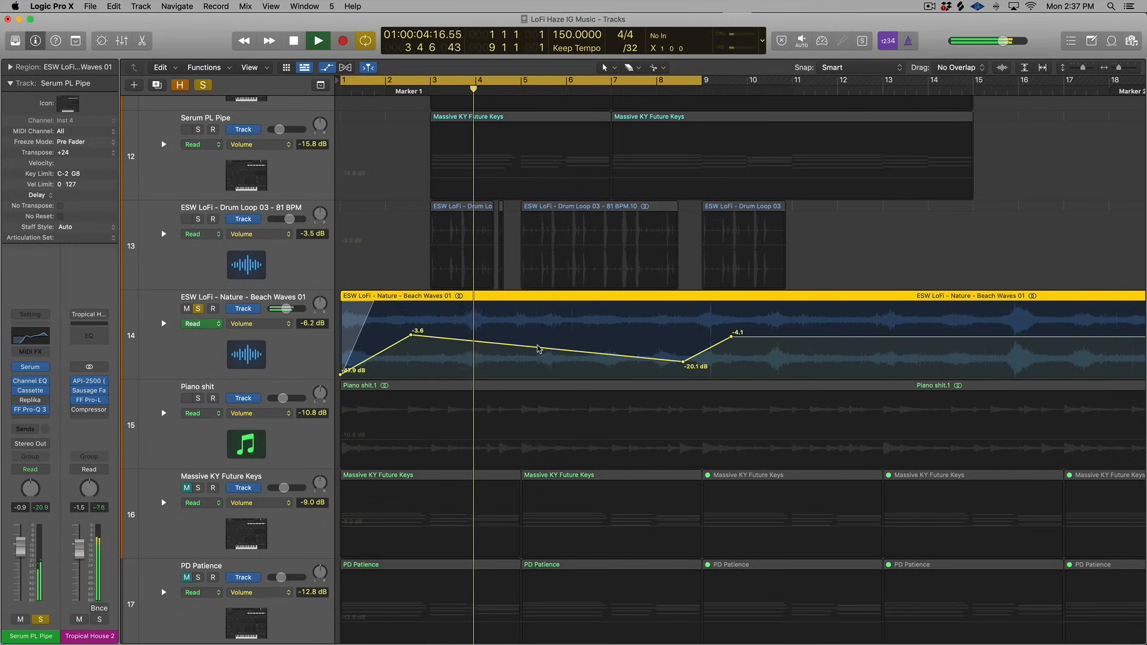
key(space)
scroll(475, 348, up, 6)
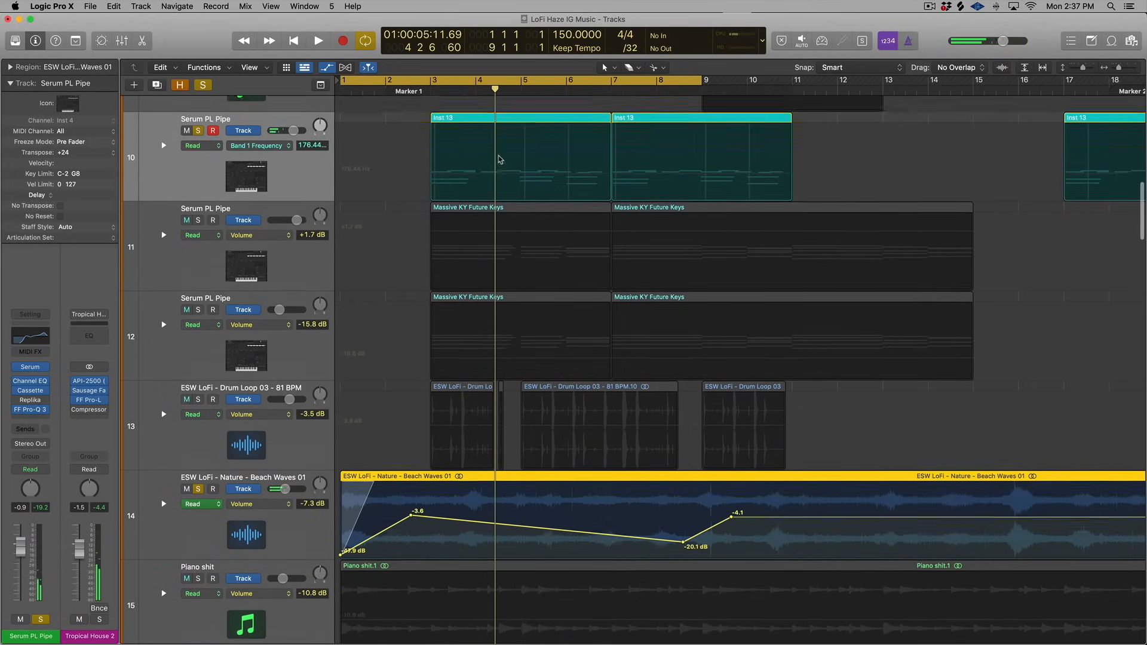
scroll(447, 327, down, 6)
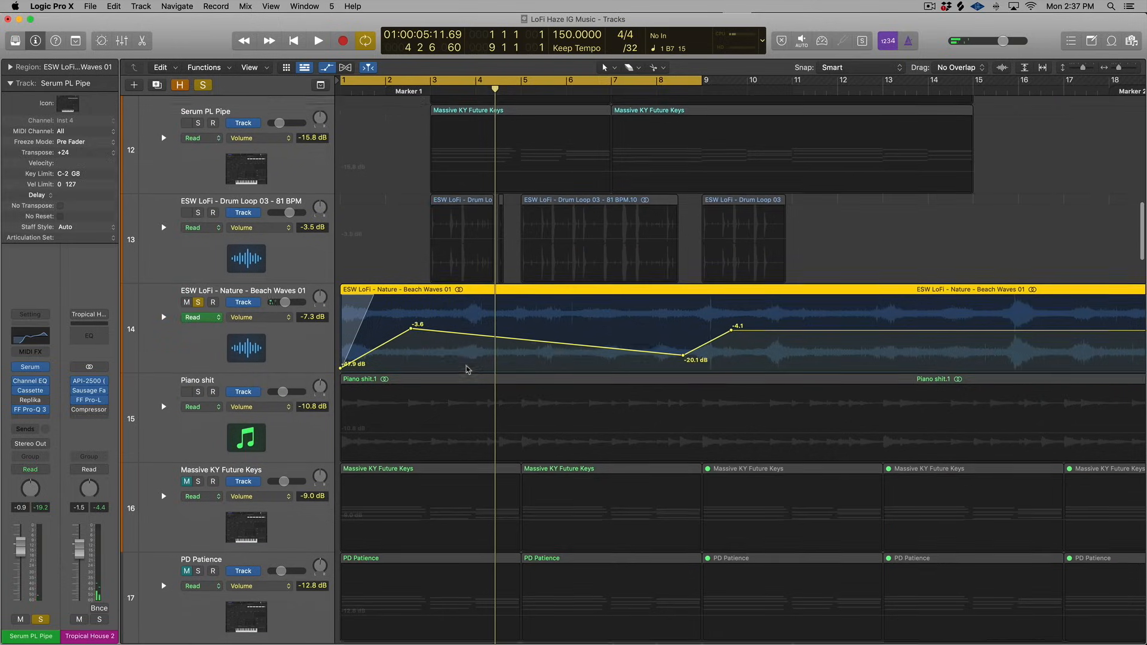
- Bend the Beach Waves volume automation downward between the -3.6 dB and -20.1 dB points with the Automation Curve Tool, then play it back
key(t)
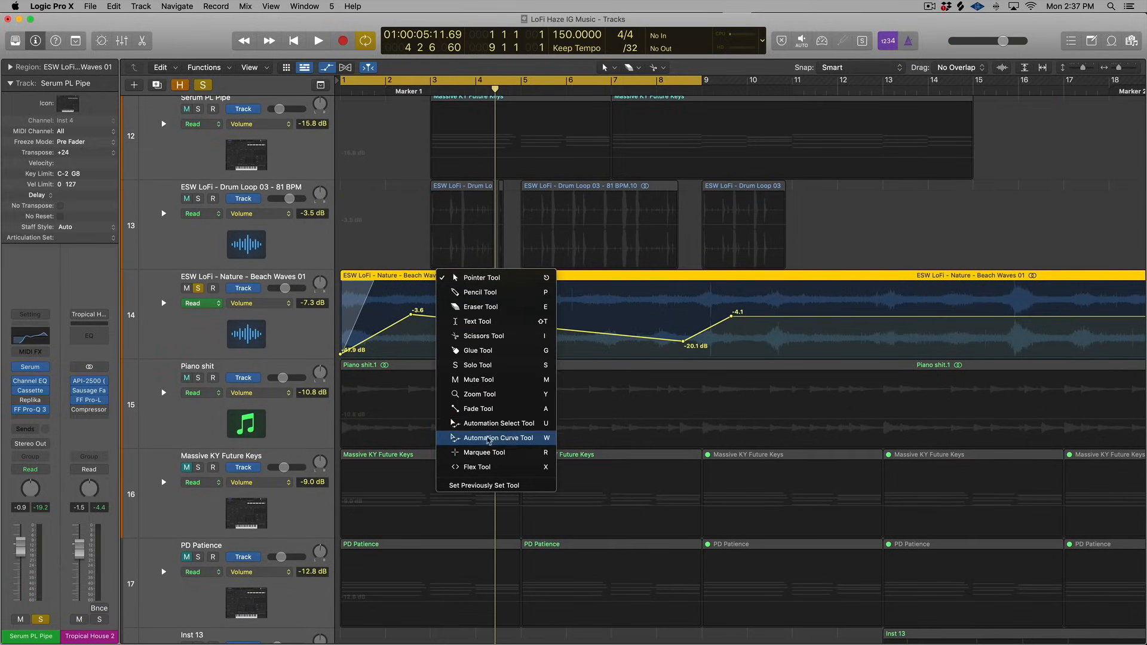
click(528, 441)
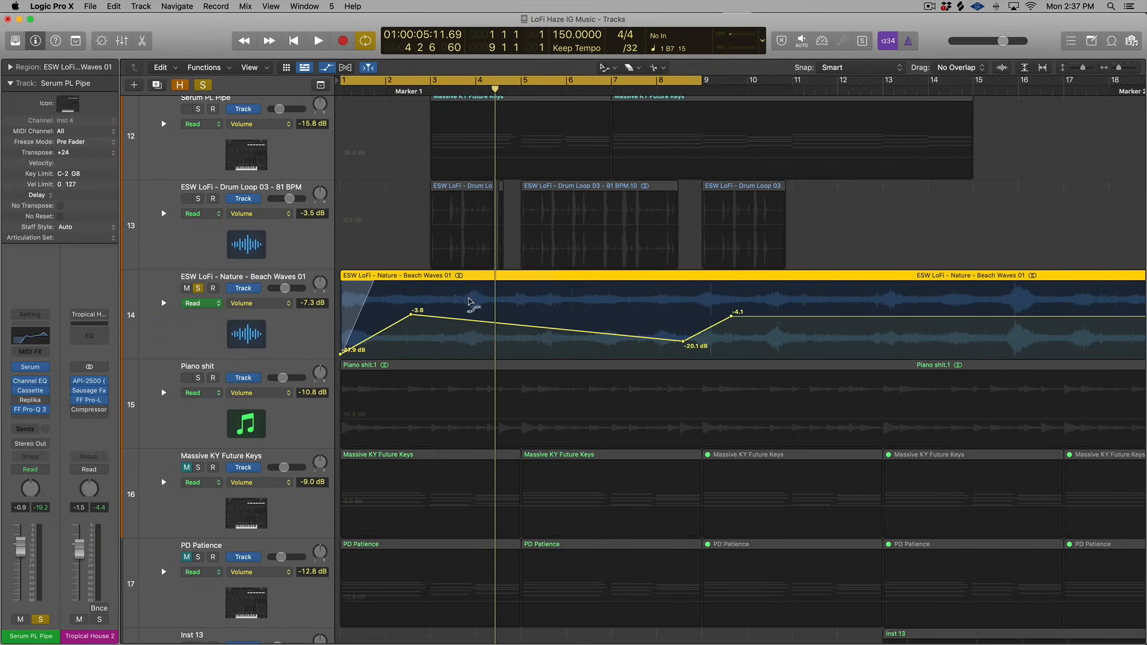
drag(478, 326, 473, 340)
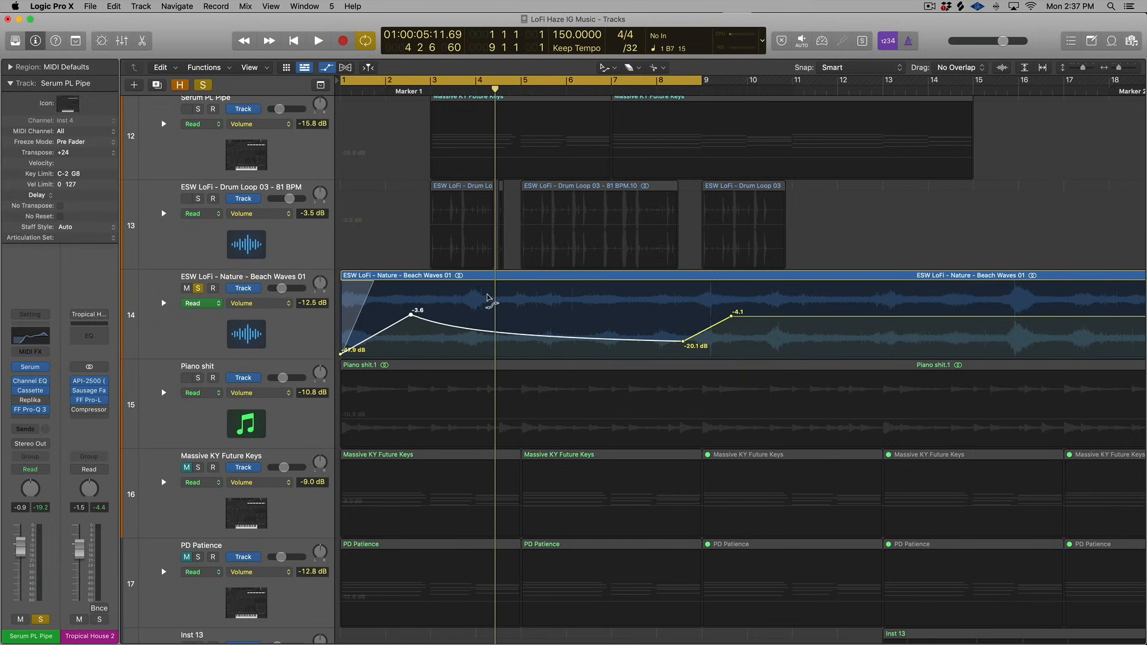
key(space)
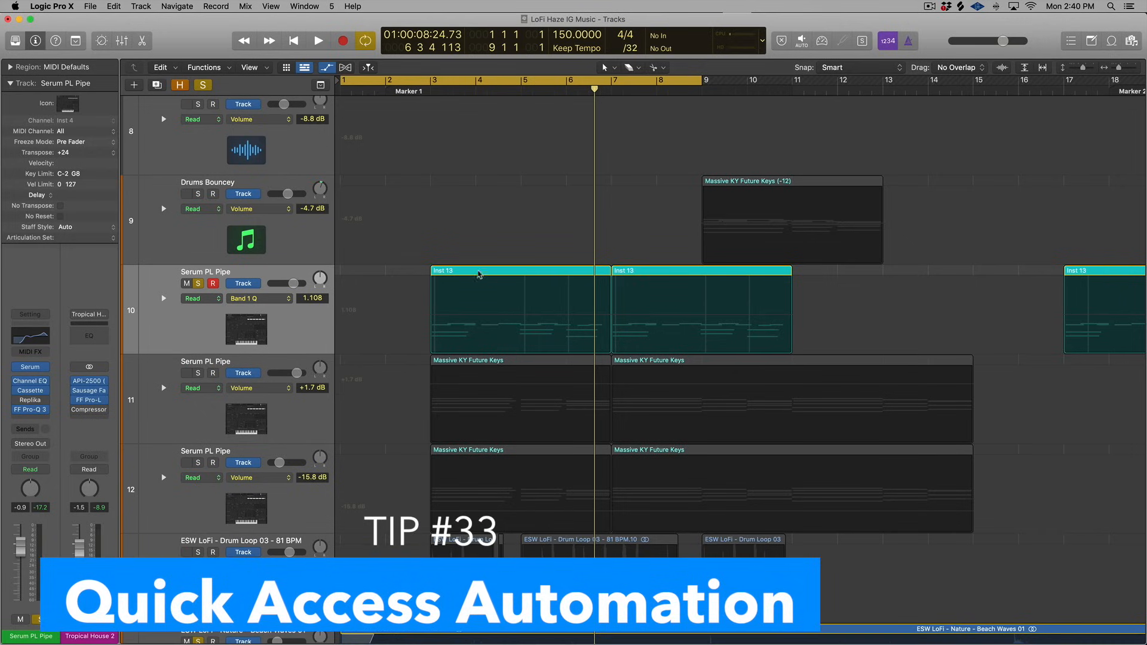
- Expand the automation lanes of the Serum PL Pipe track on row 10 and browse the Channel EQ and FF Pro-Q 3 automation parameters
click(315, 329)
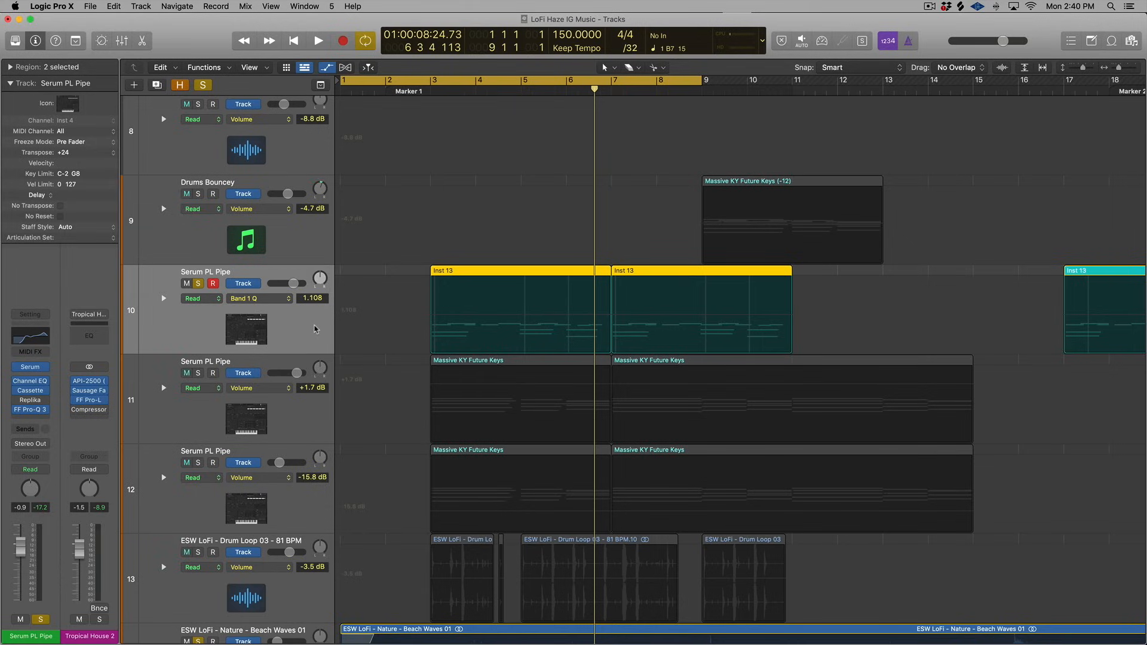
scroll(161, 302, right, 3)
click(163, 298)
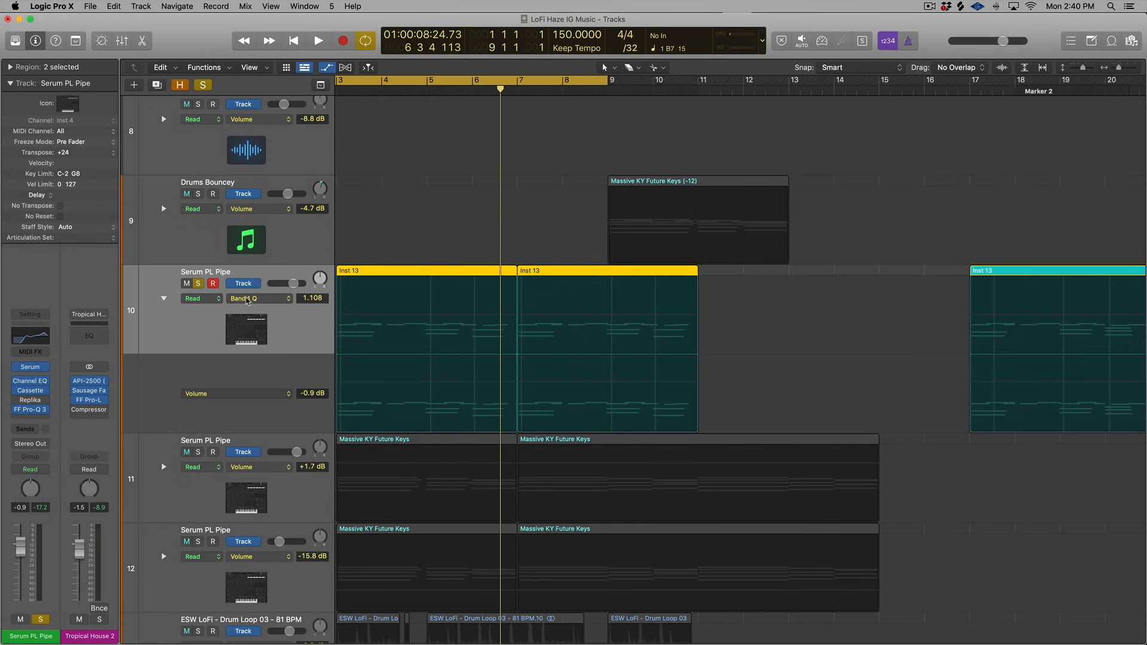
click(248, 300)
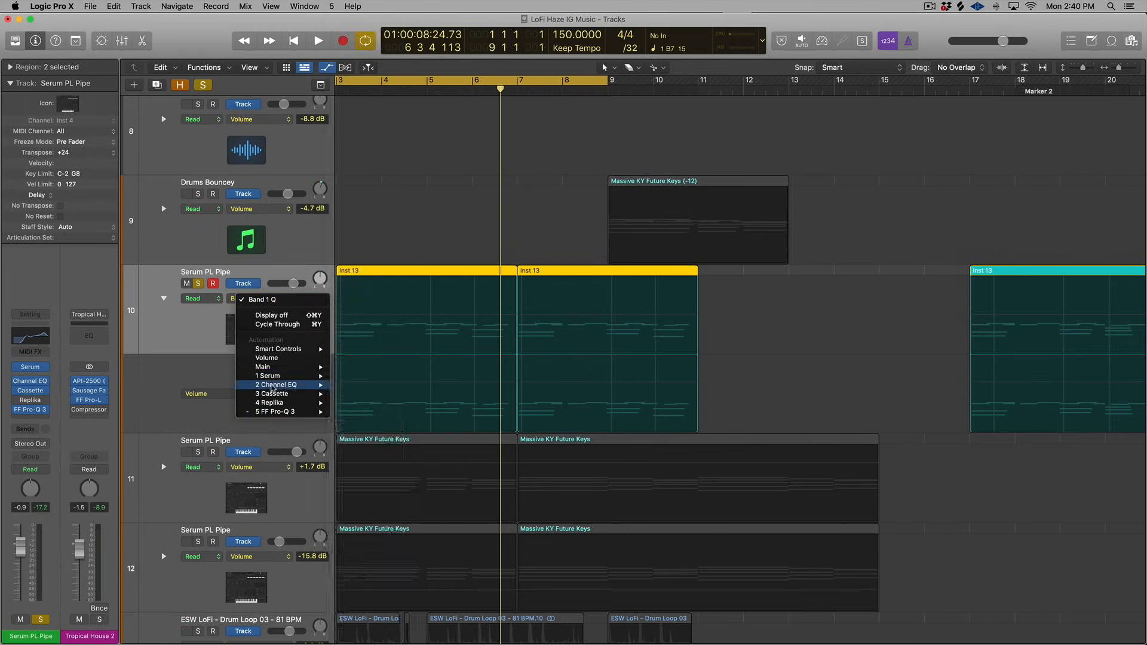
mouse_move(305, 384)
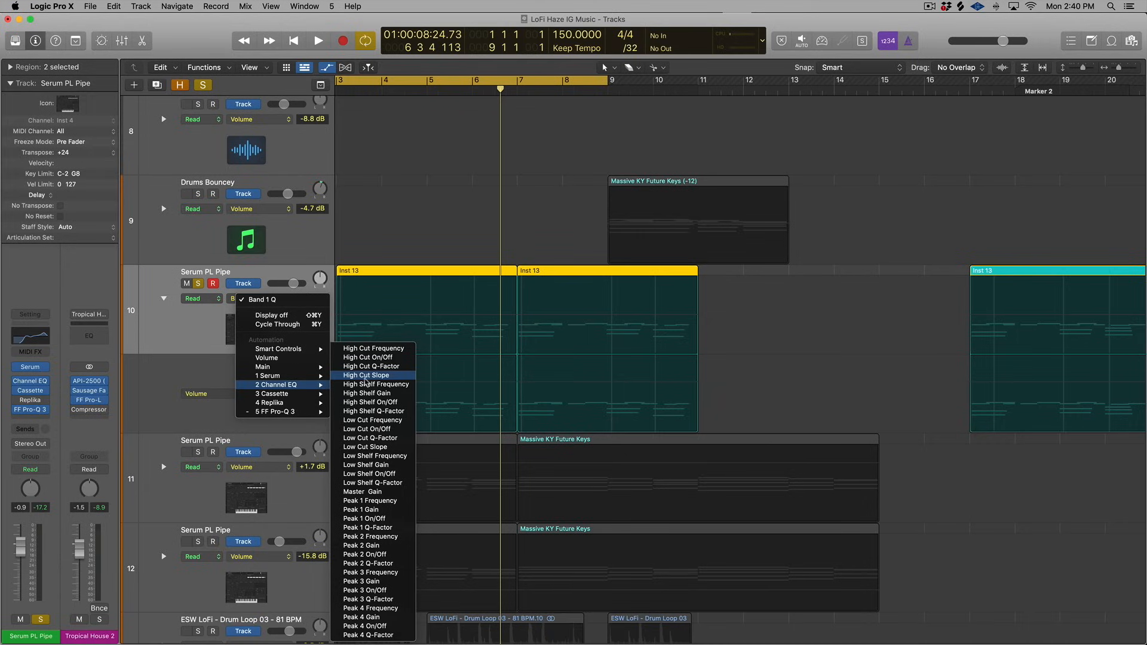
mouse_move(278, 411)
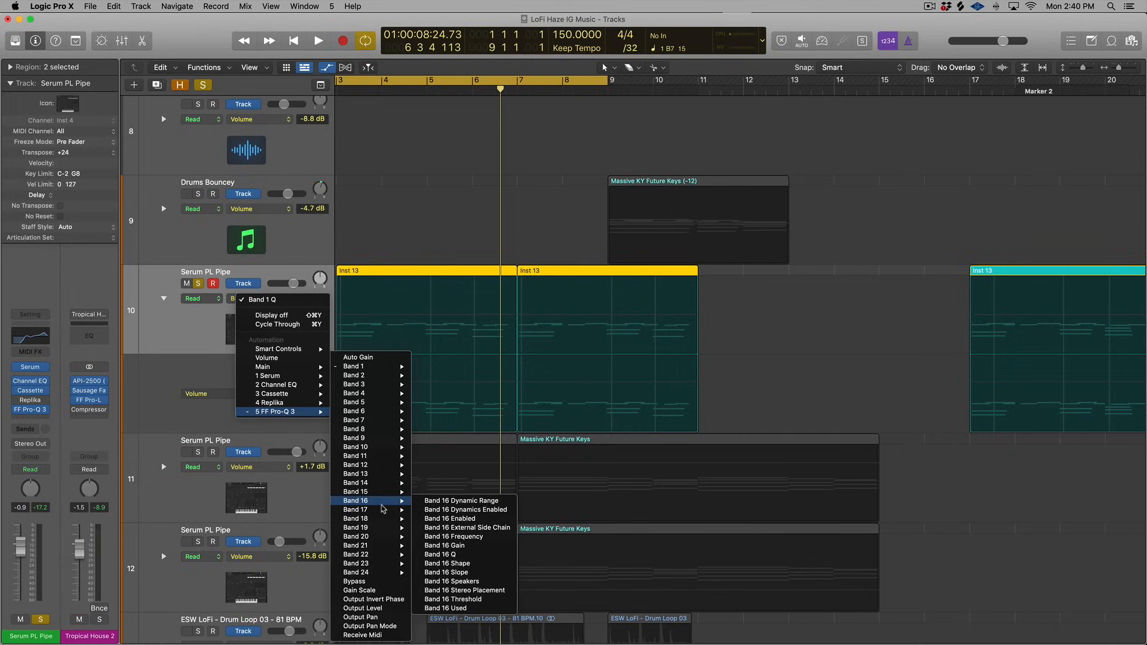
click(320, 295)
- Move the FF Pro-Q 3 high-cut band to about 330 Hz, touch its frequency and Q controls to switch the automation parameter, and close the plug-in
scroll(388, 233, left, 3)
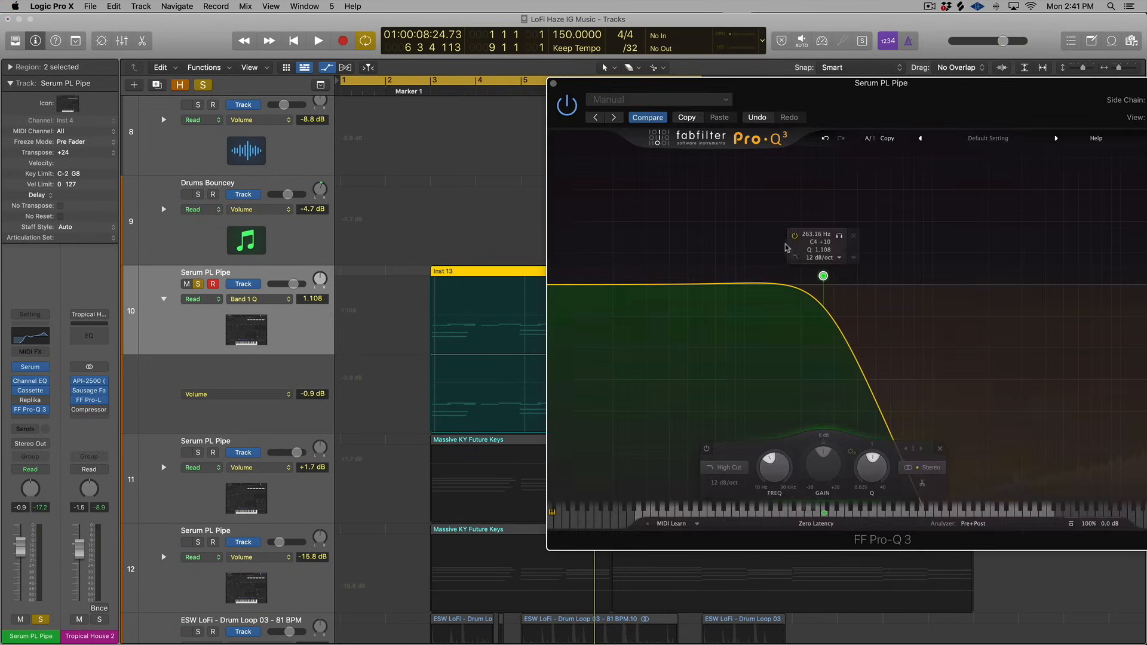
mouse_move(821, 271)
mouse_down()
mouse_move(861, 270)
mouse_move(780, 277)
mouse_move(841, 269)
mouse_up()
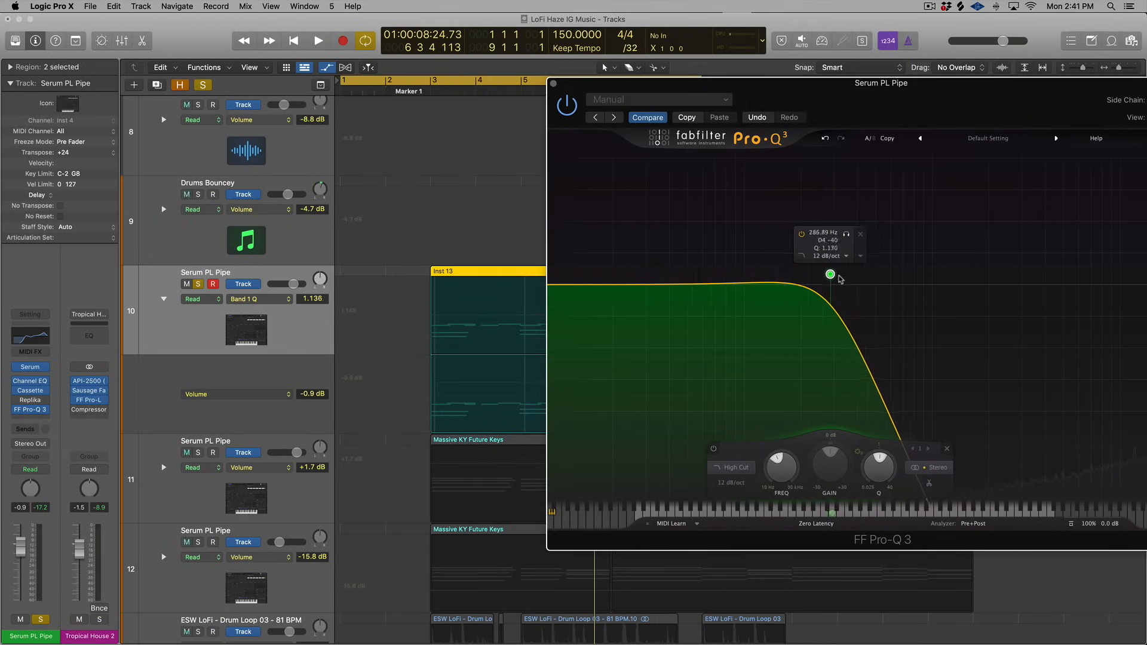
drag(836, 83, 785, 78)
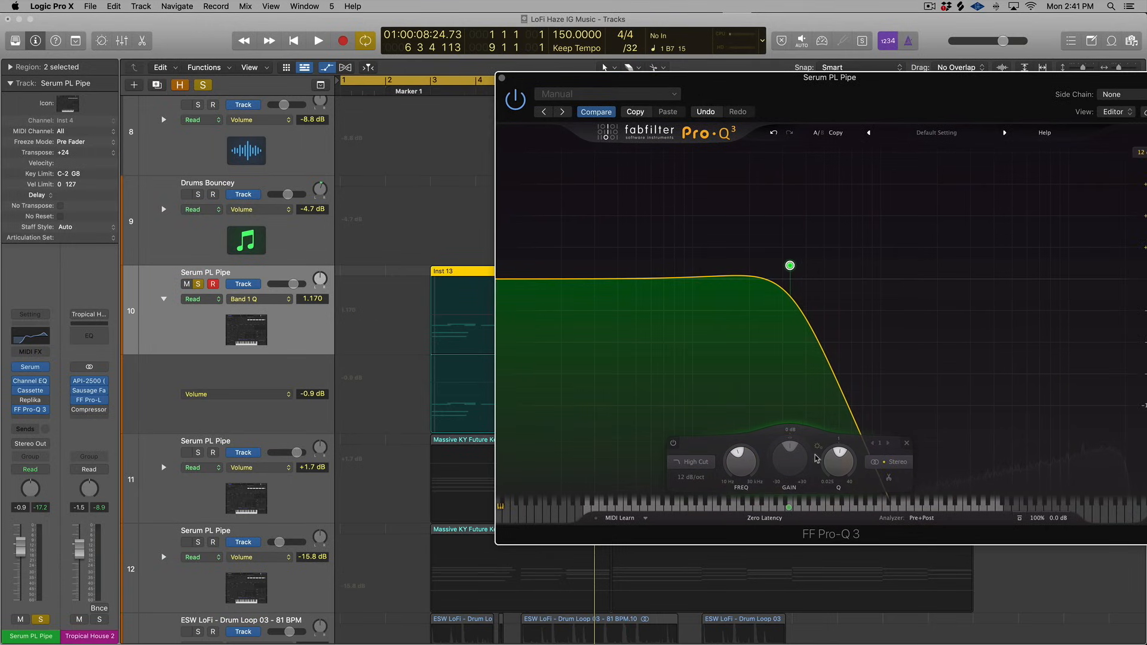
click(749, 470)
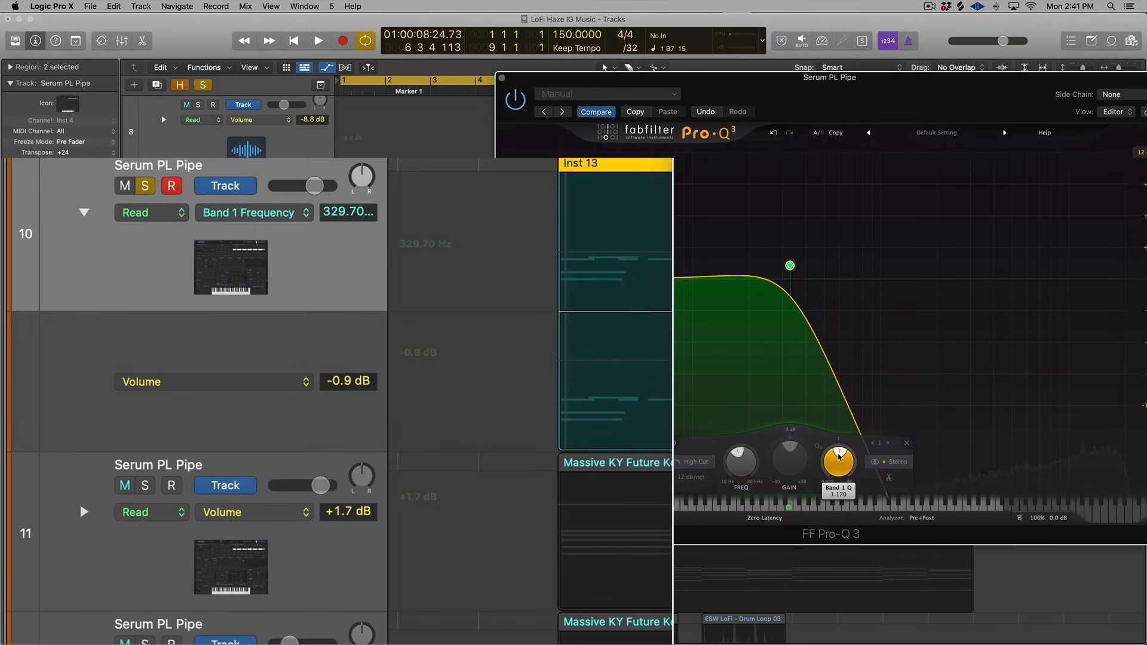
click(839, 457)
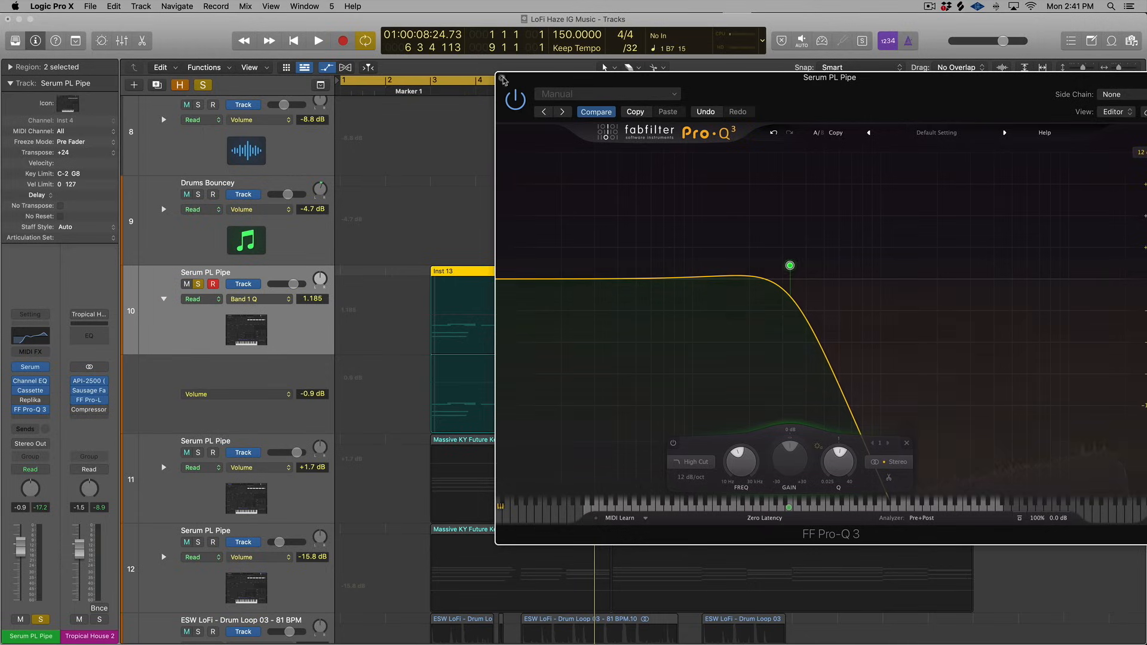
click(503, 80)
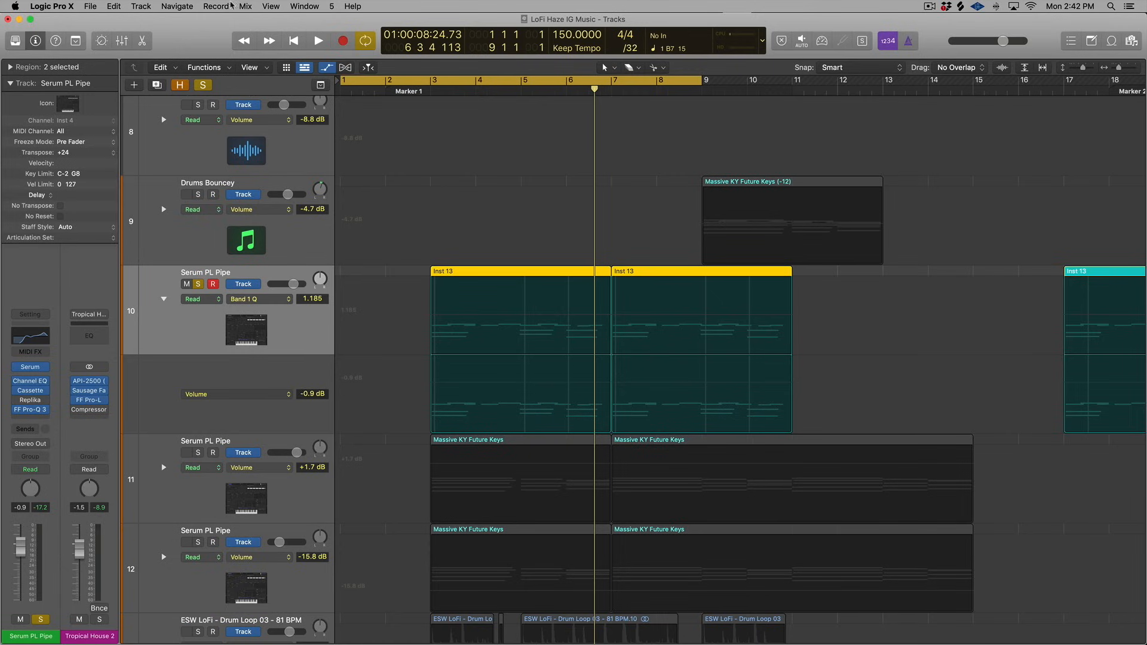
- Check the Autoselect Automation Parameter in Read Mode setting, reopen FF Pro-Q 3, and bring up Band 1 Frequency in the row 10 automation lane
click(246, 7)
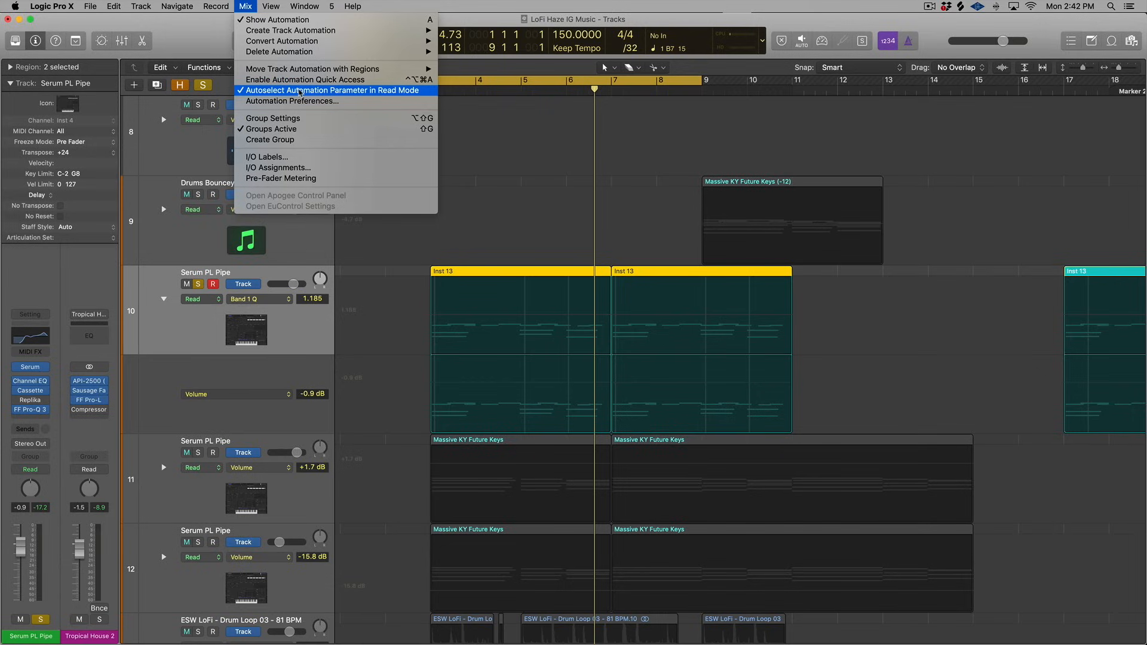
click(356, 333)
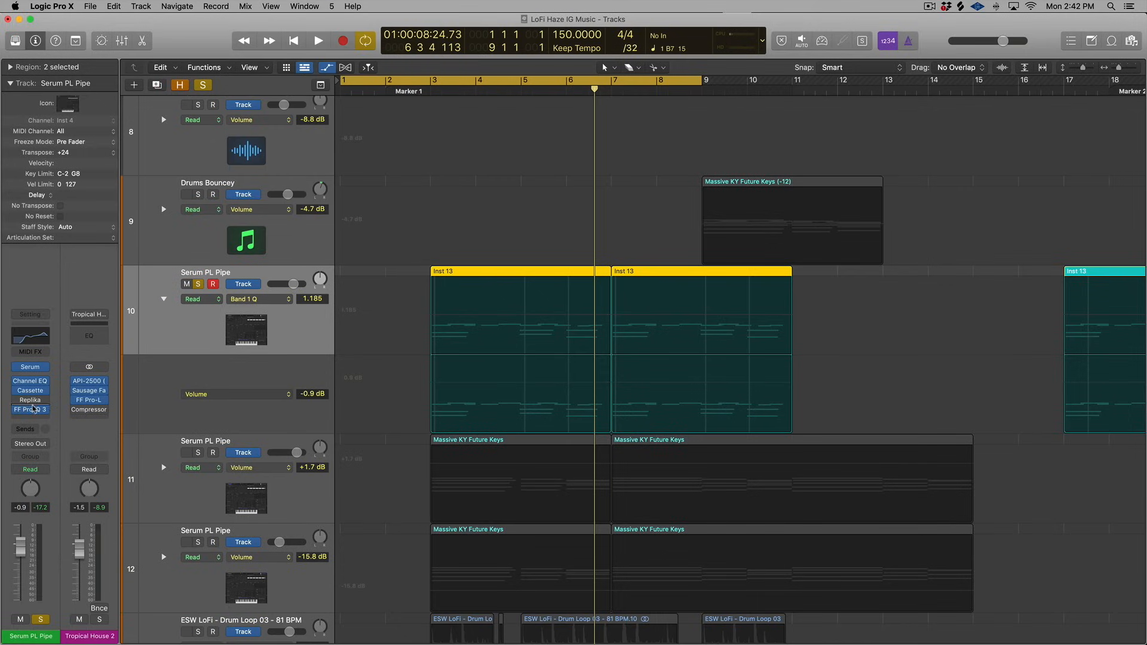
click(34, 410)
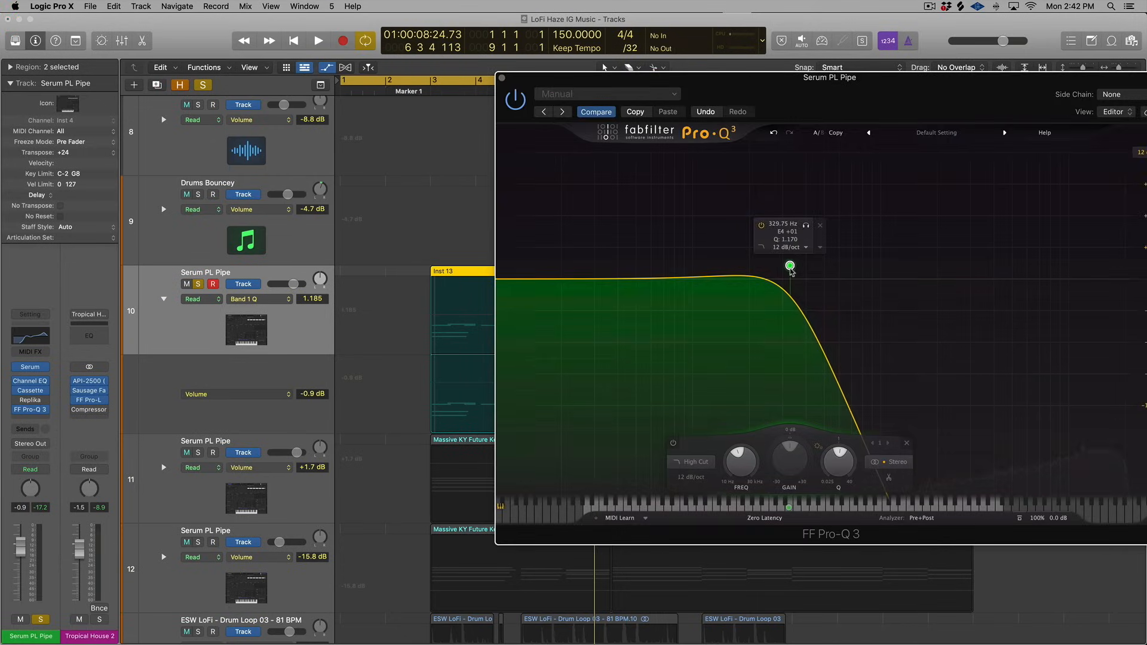
click(740, 461)
drag(639, 84, 901, 84)
- Draw a Band 1 Frequency automation ramp from 329.70 Hz just before bar 3 up to about 1442 Hz at bar 7
click(426, 322)
click(432, 321)
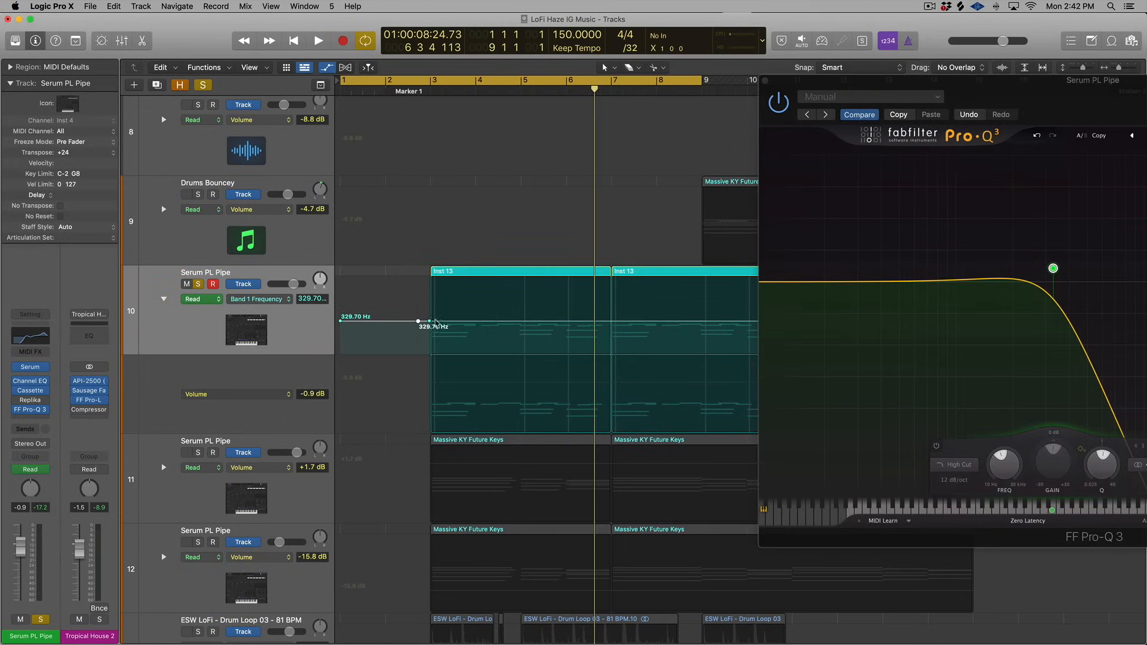
click(611, 322)
drag(611, 323, 611, 307)
click(454, 318)
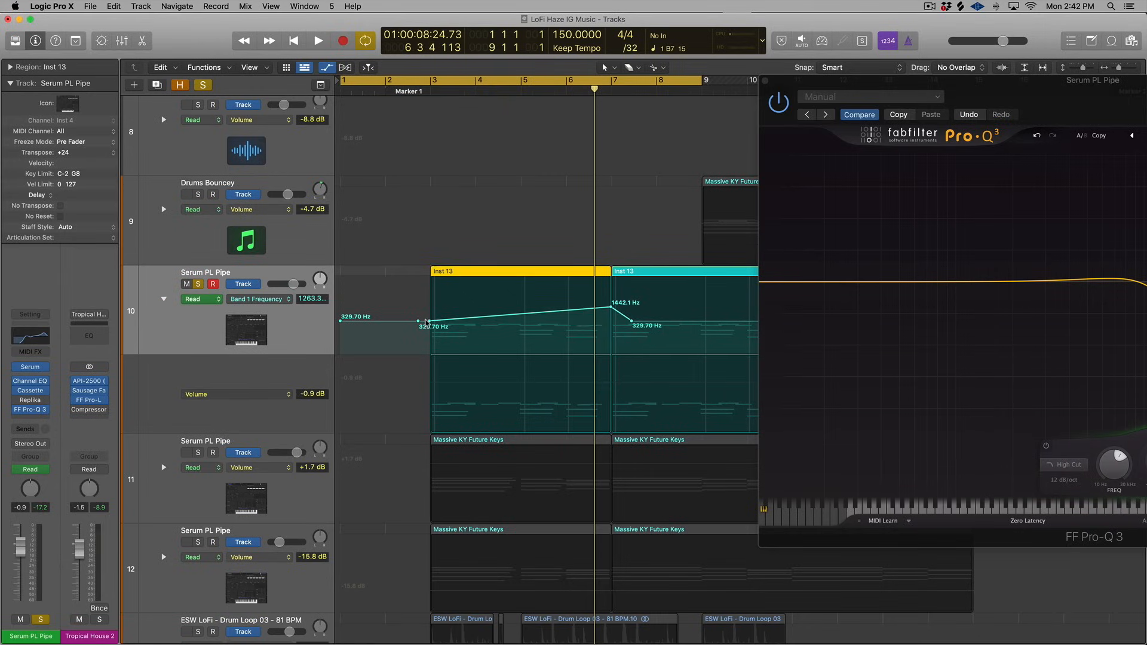
drag(425, 323, 421, 323)
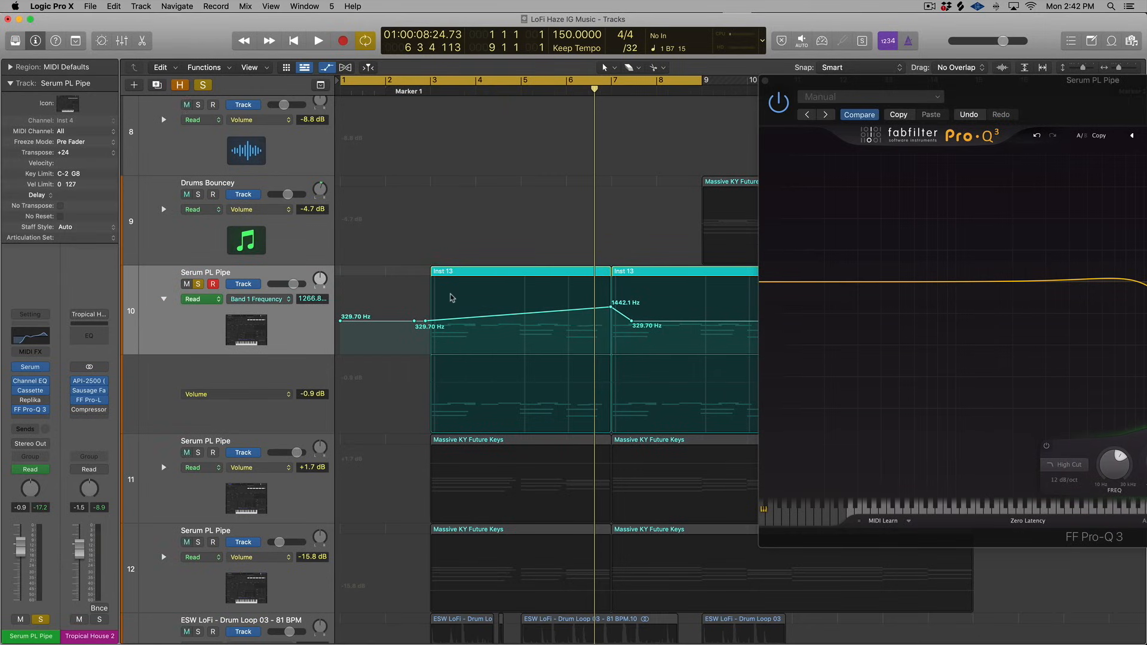
- Play back the filter sweep while lowering the points just before bar 3 to about 248 Hz and adjusting the bar 7 point
key(space)
scroll(454, 293, down, 3)
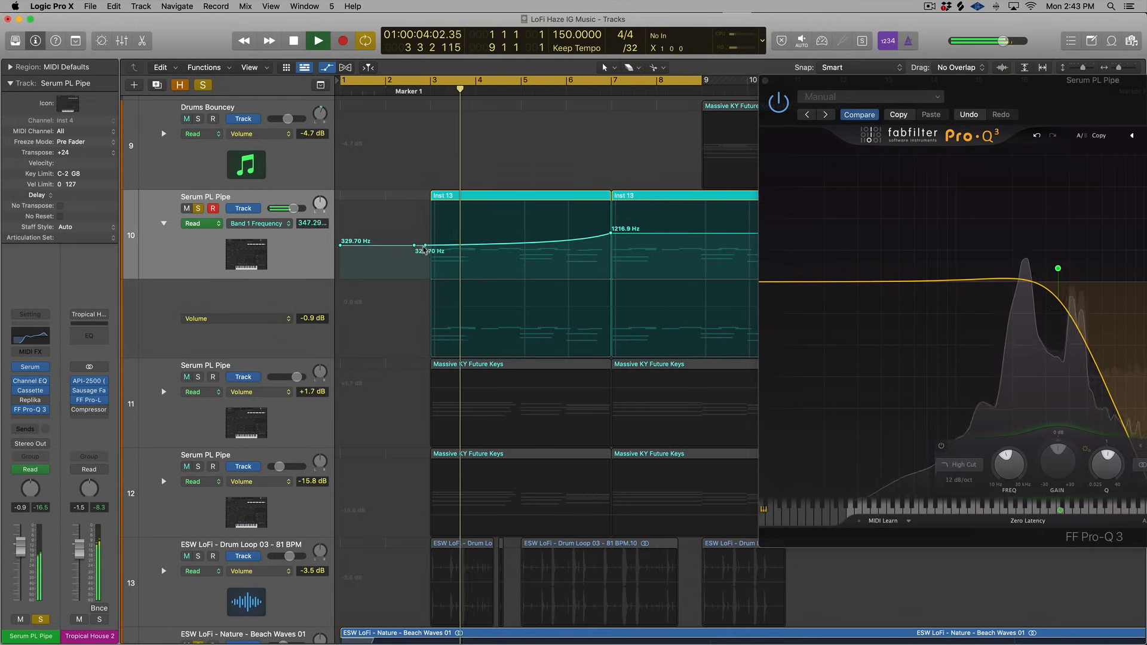
drag(425, 245, 424, 252)
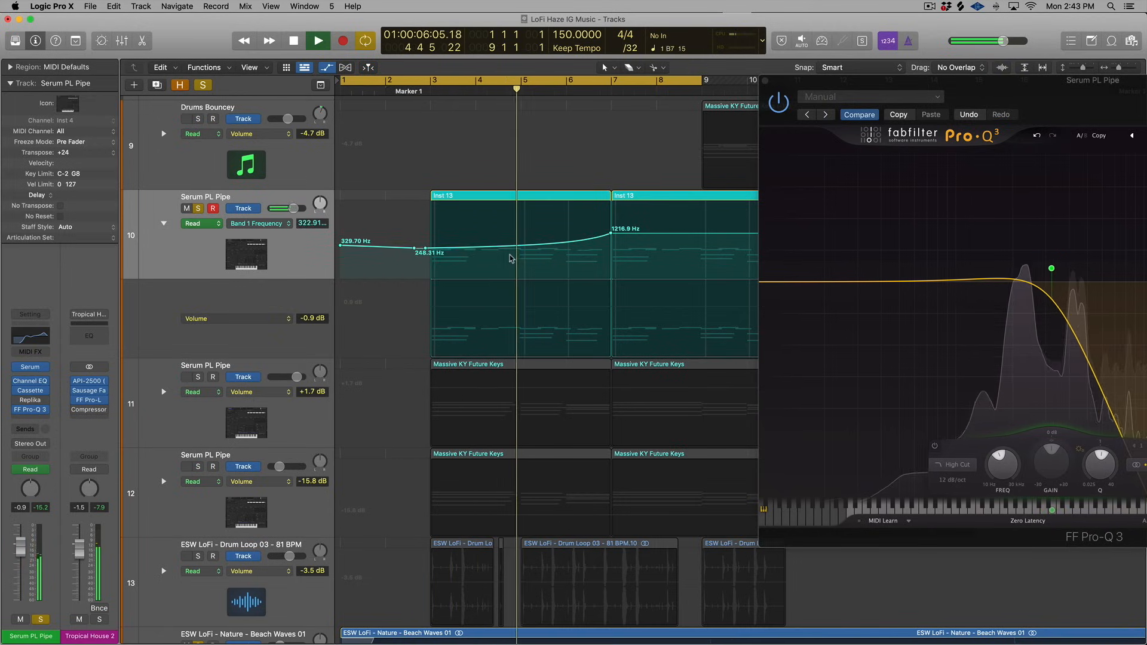
click(610, 235)
drag(609, 234, 616, 234)
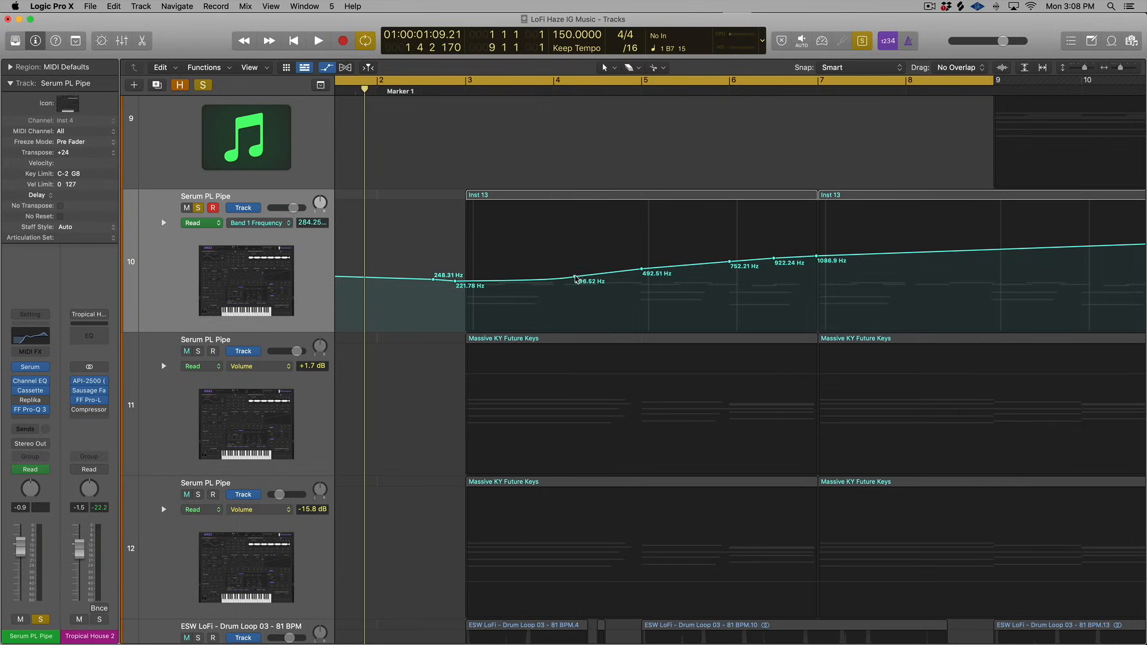
- Move the 492.51 Hz automation point to bar 5 and the 296.52 Hz point to slightly before bar 4
drag(549, 278, 555, 279)
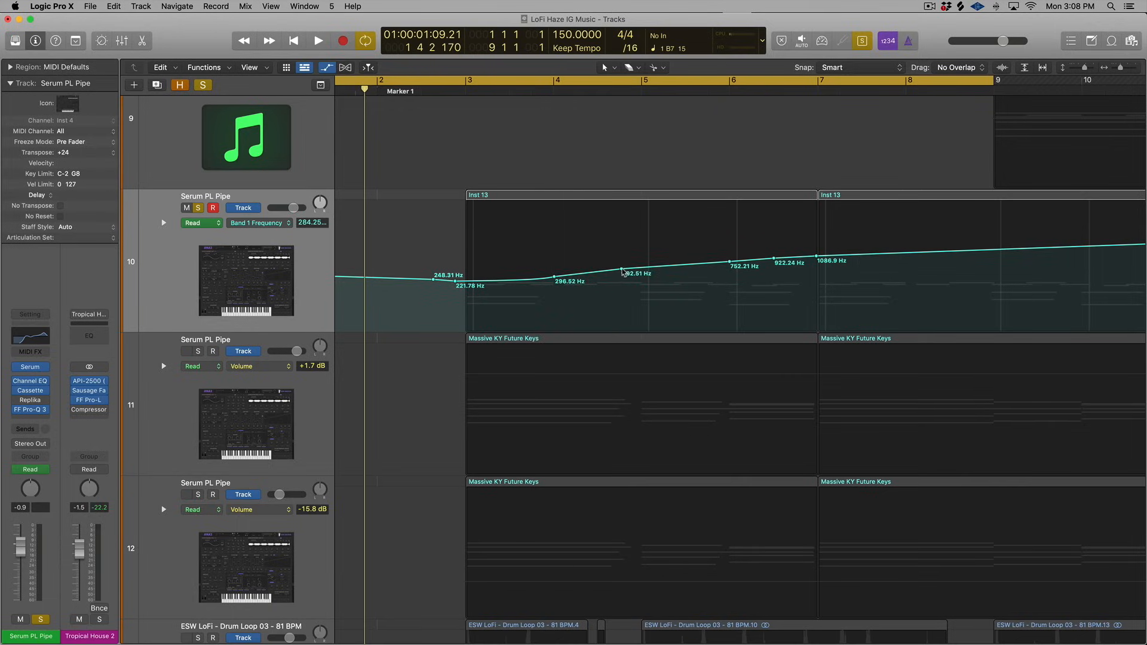
drag(623, 270, 642, 270)
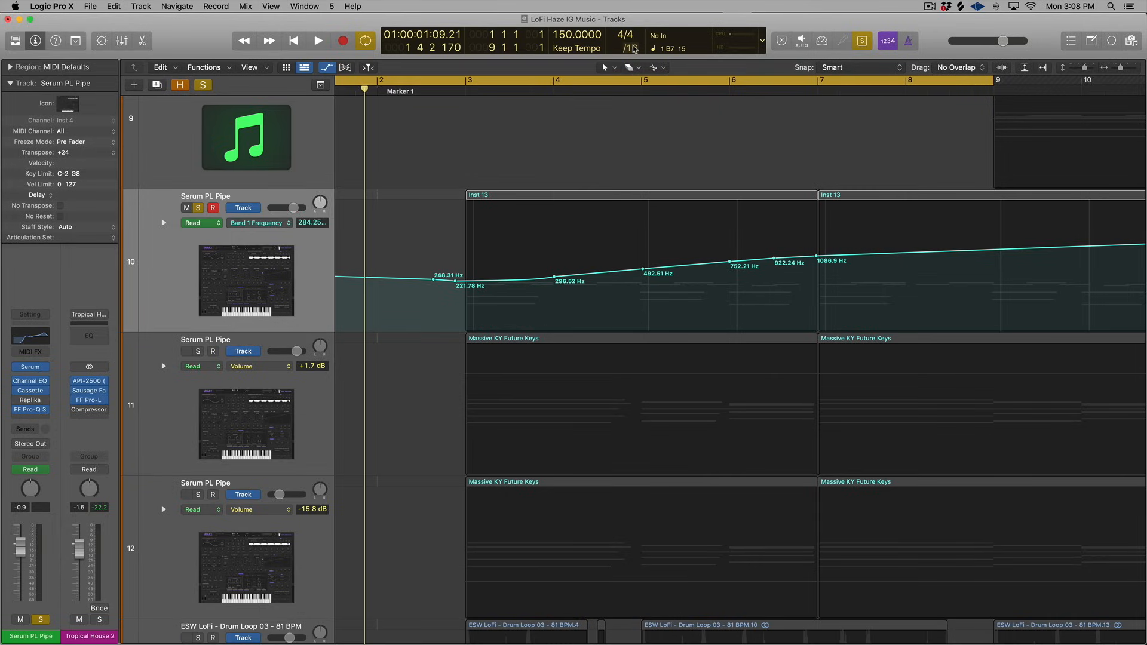
drag(555, 277, 534, 276)
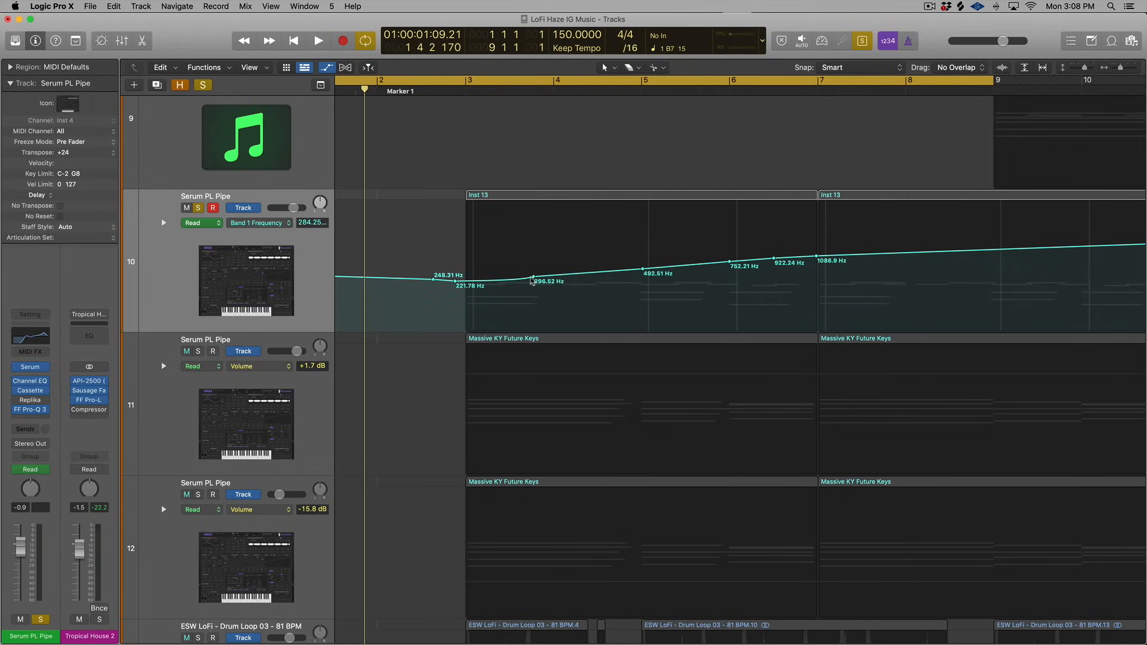
- Turn on Snap Automation for the Band 1 Frequency lane and shift the 296.52 Hz point earlier between bars 3 and 4
right_click(530, 279)
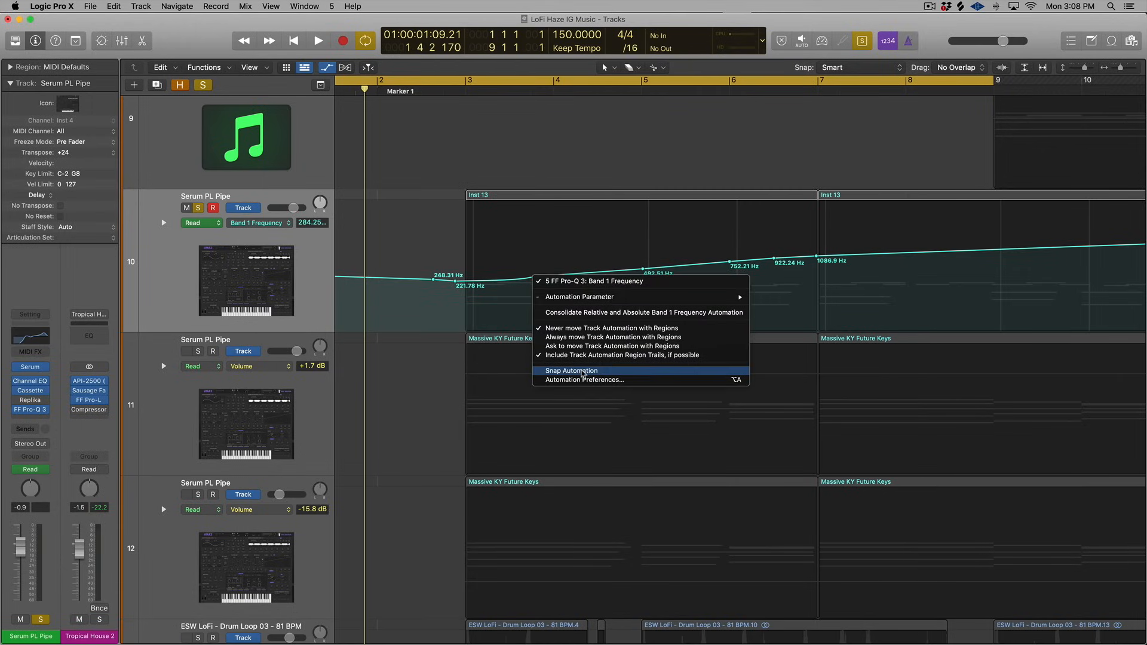
click(582, 371)
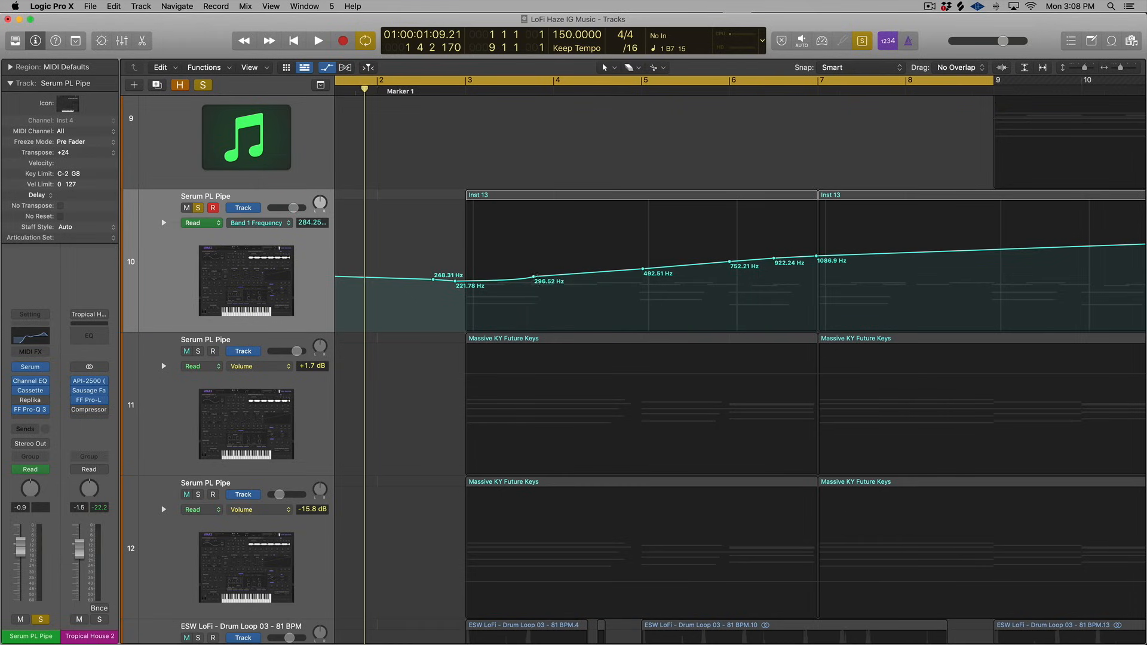
mouse_move(533, 277)
mouse_down()
mouse_move(598, 278)
mouse_move(533, 278)
mouse_up()
scroll(861, 116, up, 3)
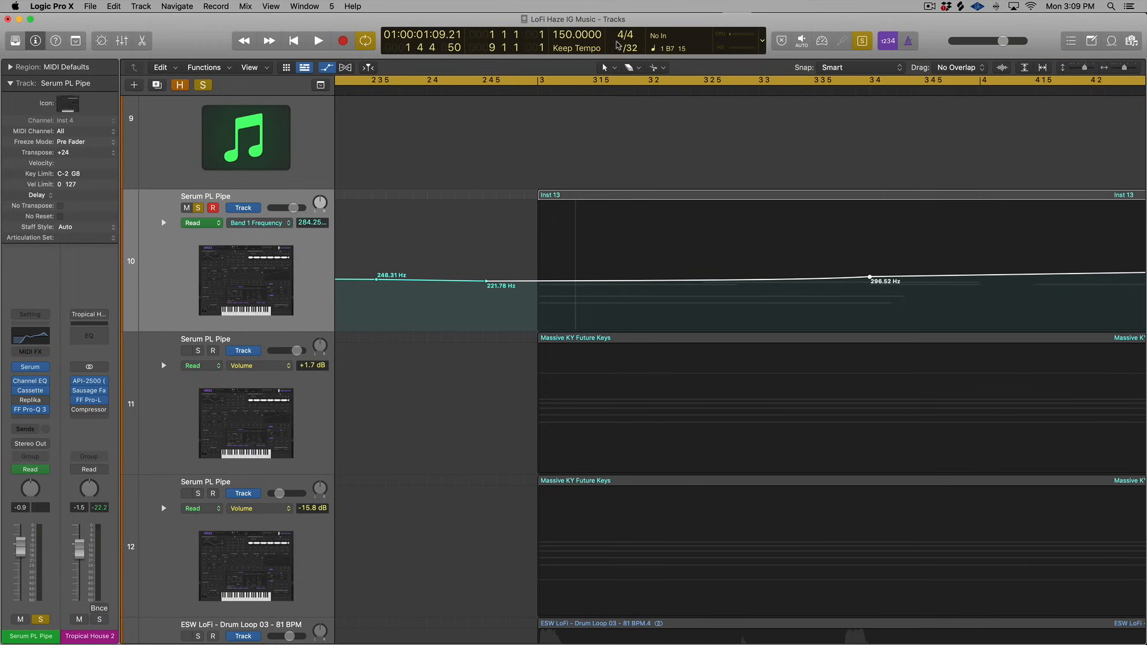
drag(867, 276, 800, 278)
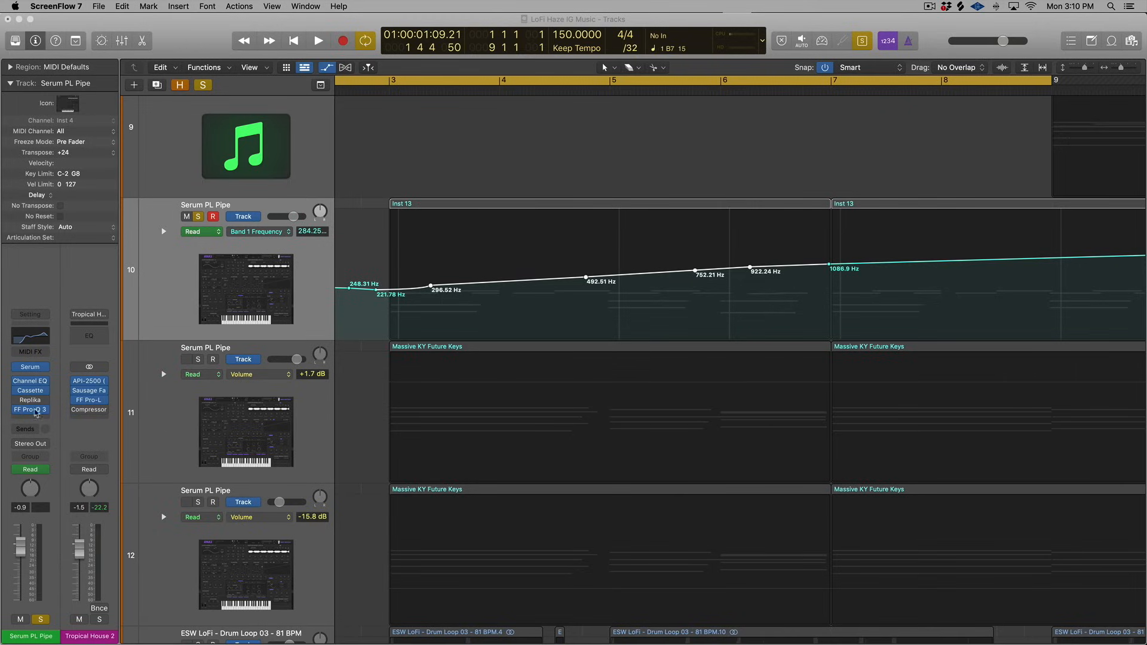
- Set the row 10 Serum PL Pipe track's automation mode to Touch
click(29, 469)
click(30, 469)
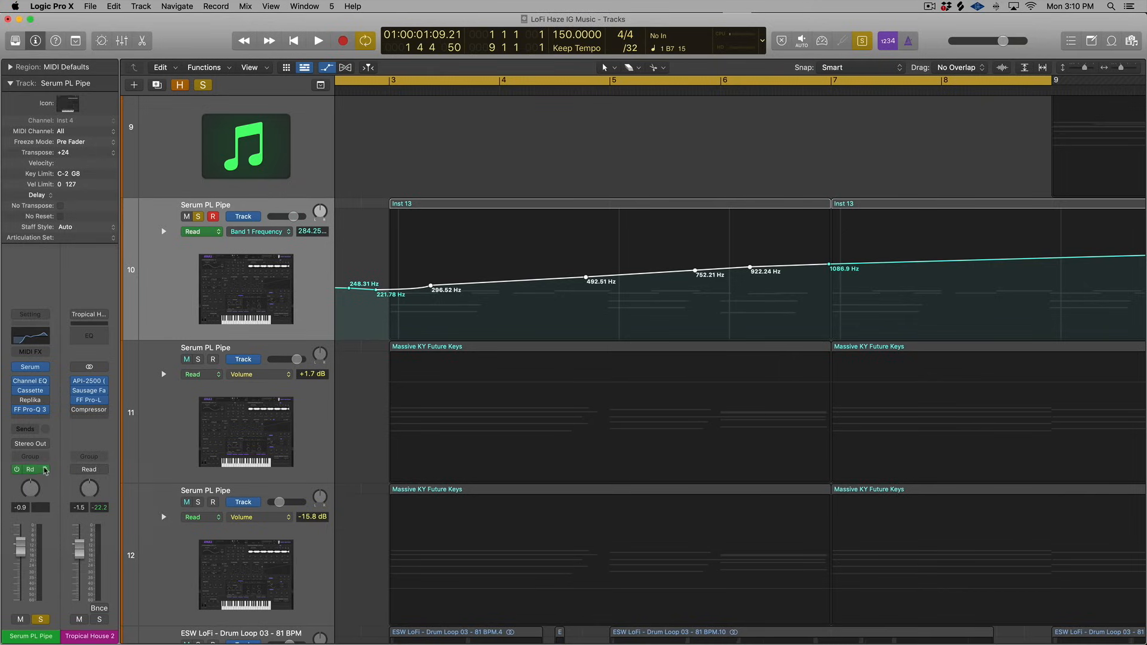
click(30, 469)
click(27, 478)
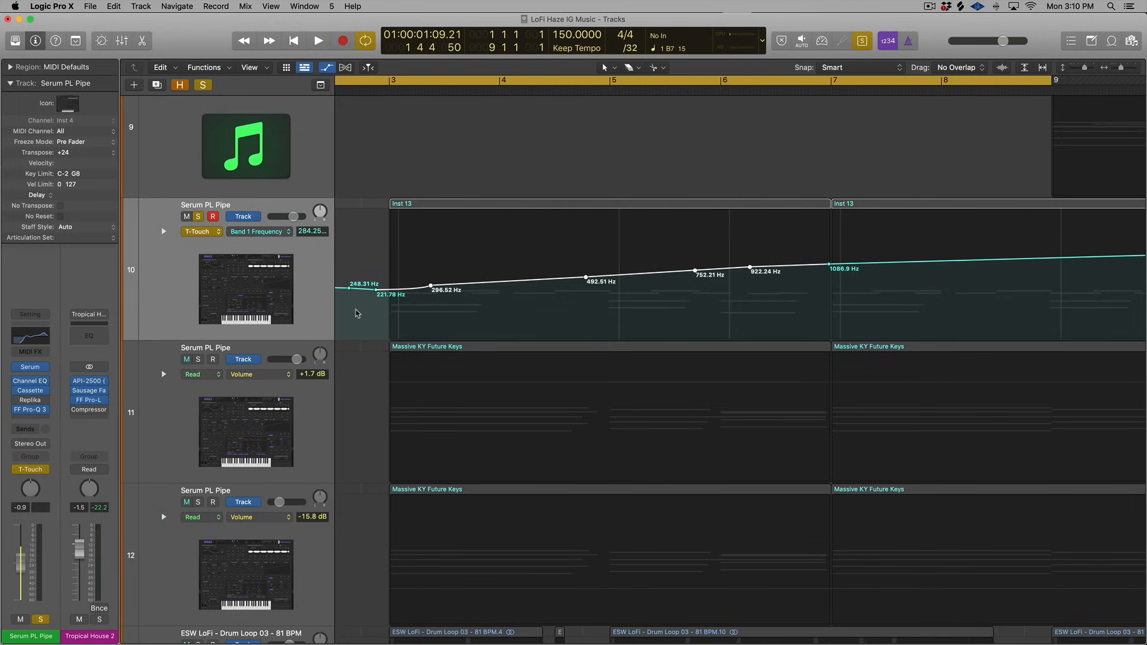
- Select the first Inst 13 region and replace the track's Replika insert with the stereo Portal granular plug-in
mouse_move(85, 391)
click(421, 207)
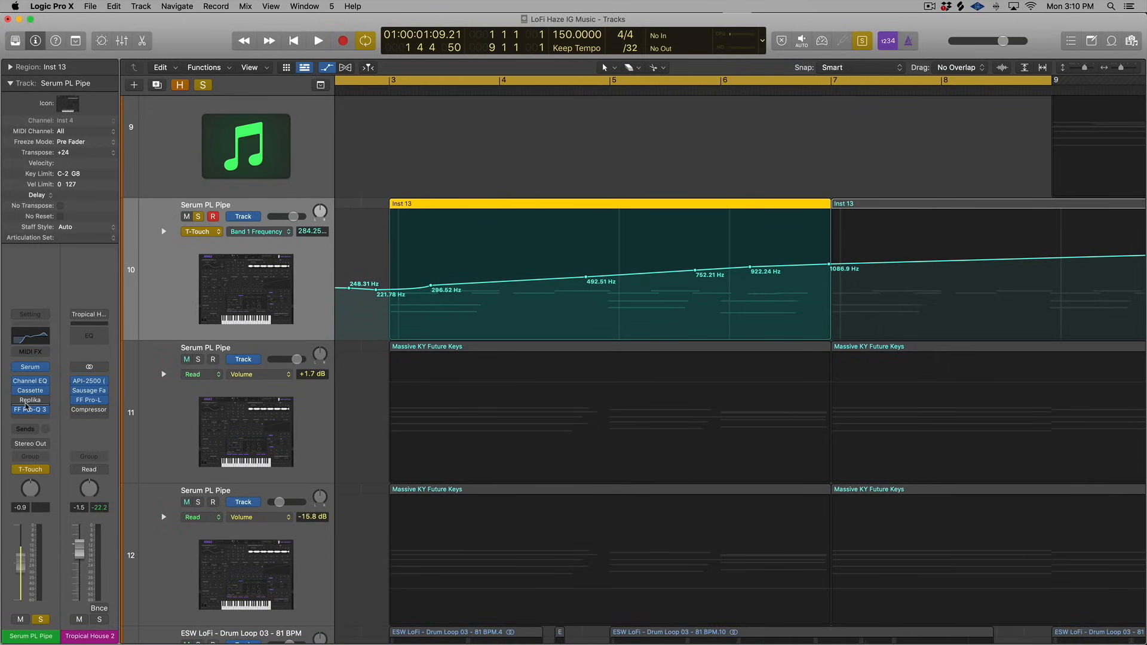
click(46, 400)
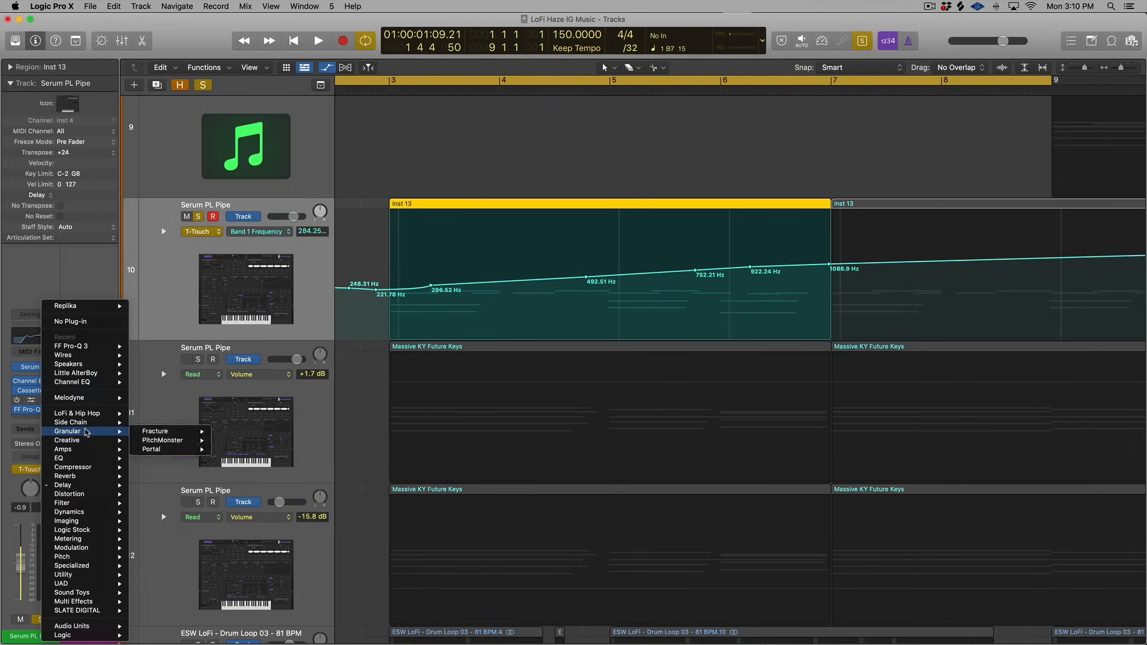
mouse_move(87, 443)
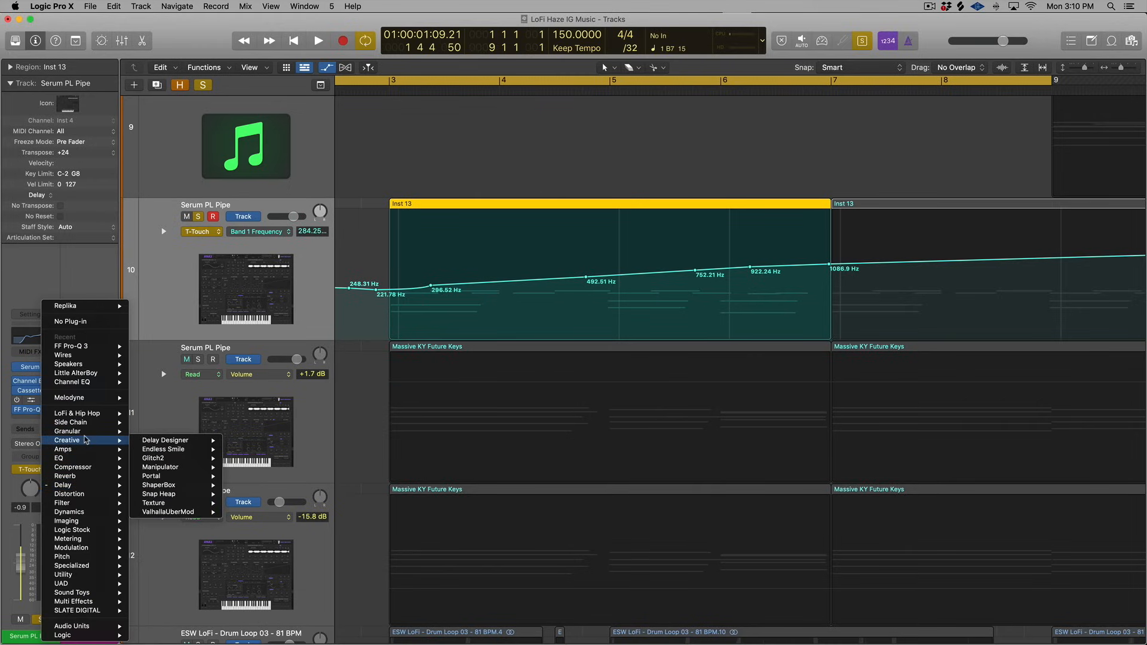
mouse_move(158, 432)
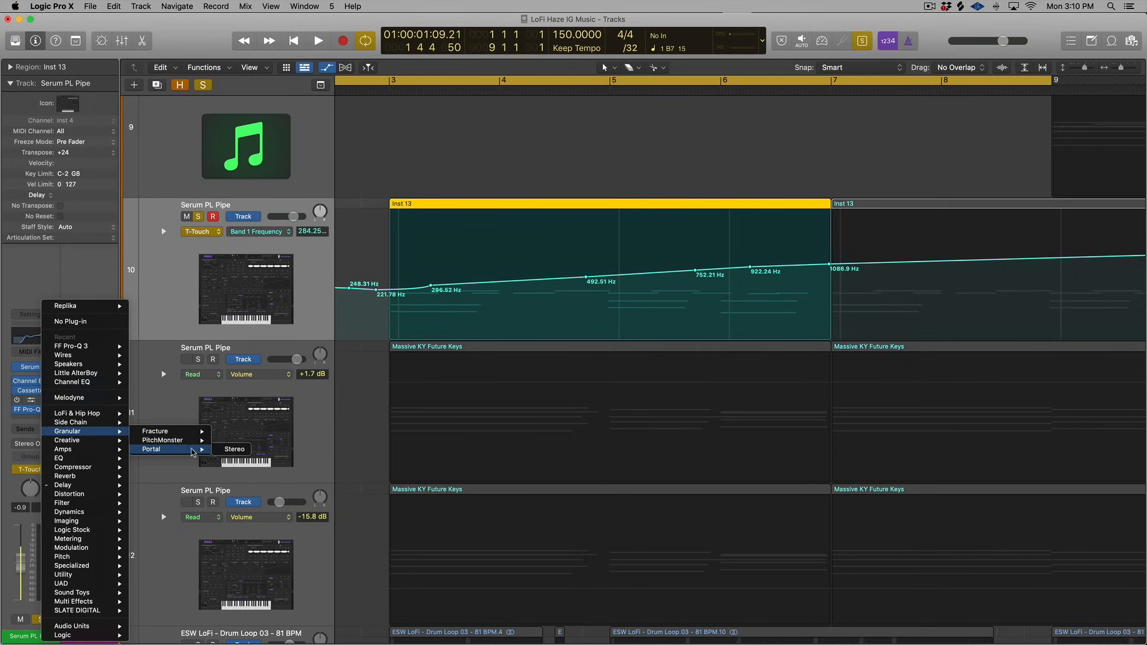
click(225, 450)
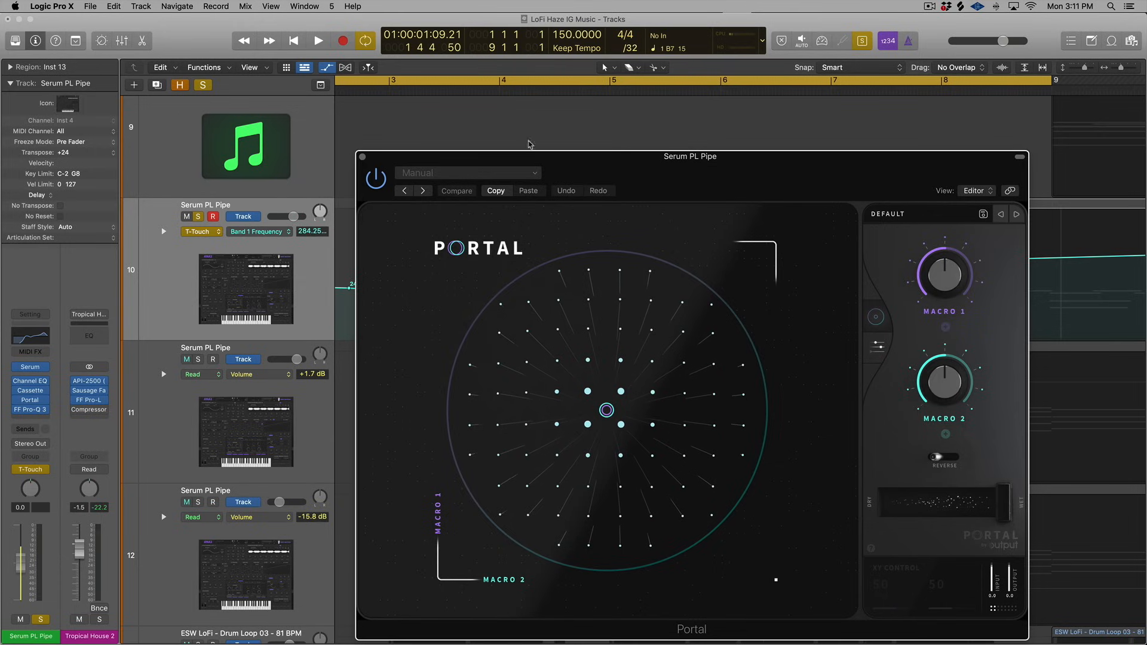
- Record automation of Portal's XY macro control during playback up to nearly bar 8, then stop and close the plug-in
drag(513, 160, 704, 140)
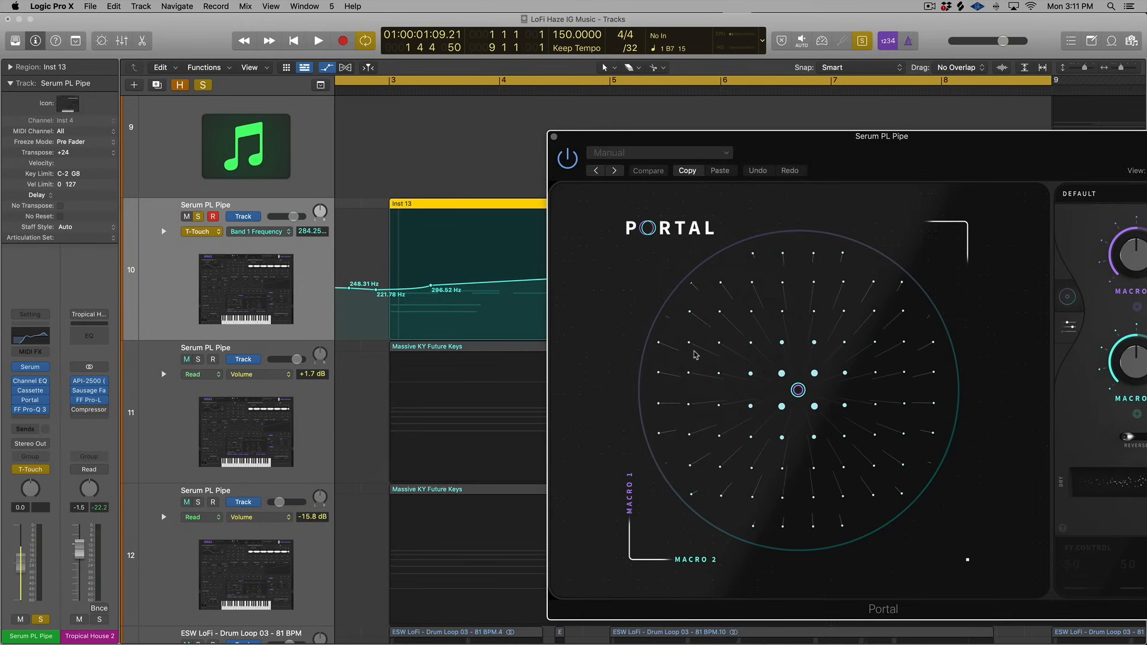
key(space)
mouse_move(798, 390)
mouse_down()
mouse_move(820, 325)
mouse_move(771, 322)
mouse_move(732, 375)
mouse_move(694, 338)
mouse_move(747, 349)
mouse_move(754, 433)
mouse_move(862, 412)
mouse_move(822, 247)
mouse_move(752, 263)
mouse_move(685, 310)
mouse_move(654, 397)
mouse_up()
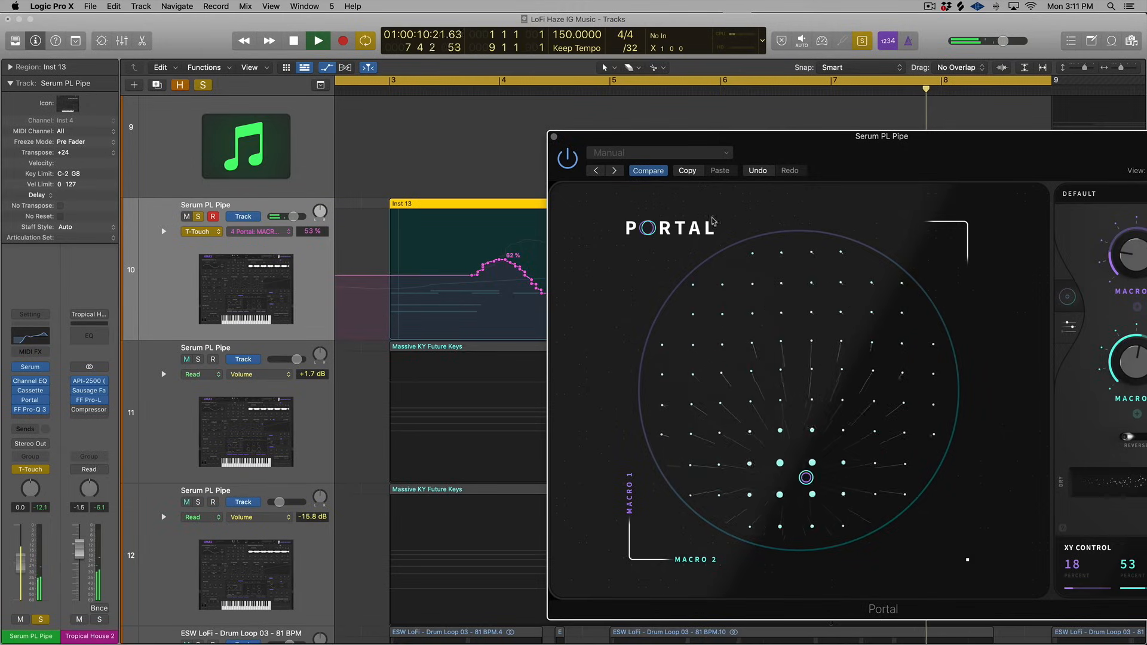
key(space)
click(554, 136)
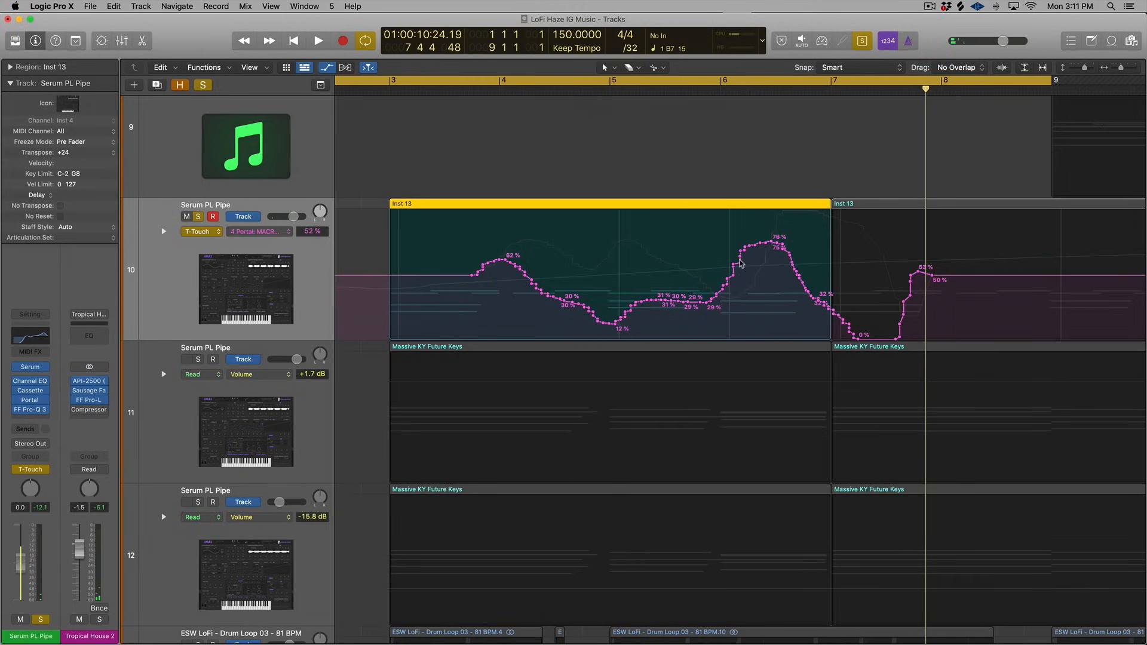
- Expand track 10's automation subrow and return its automation mode to Read
click(163, 231)
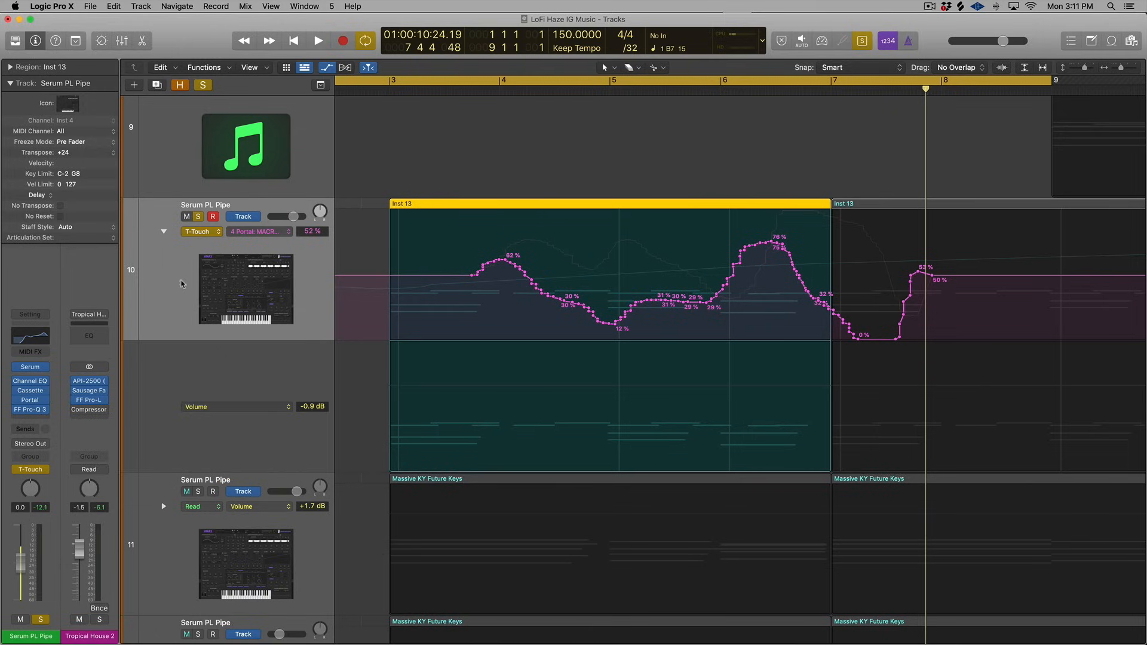
click(45, 469)
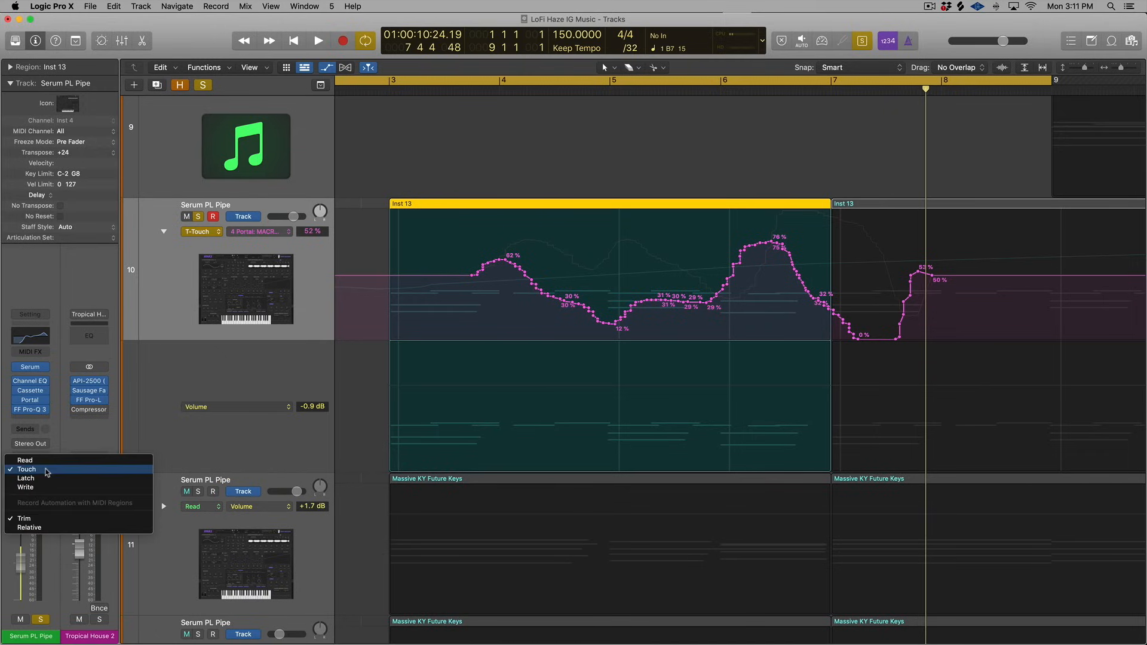
click(47, 462)
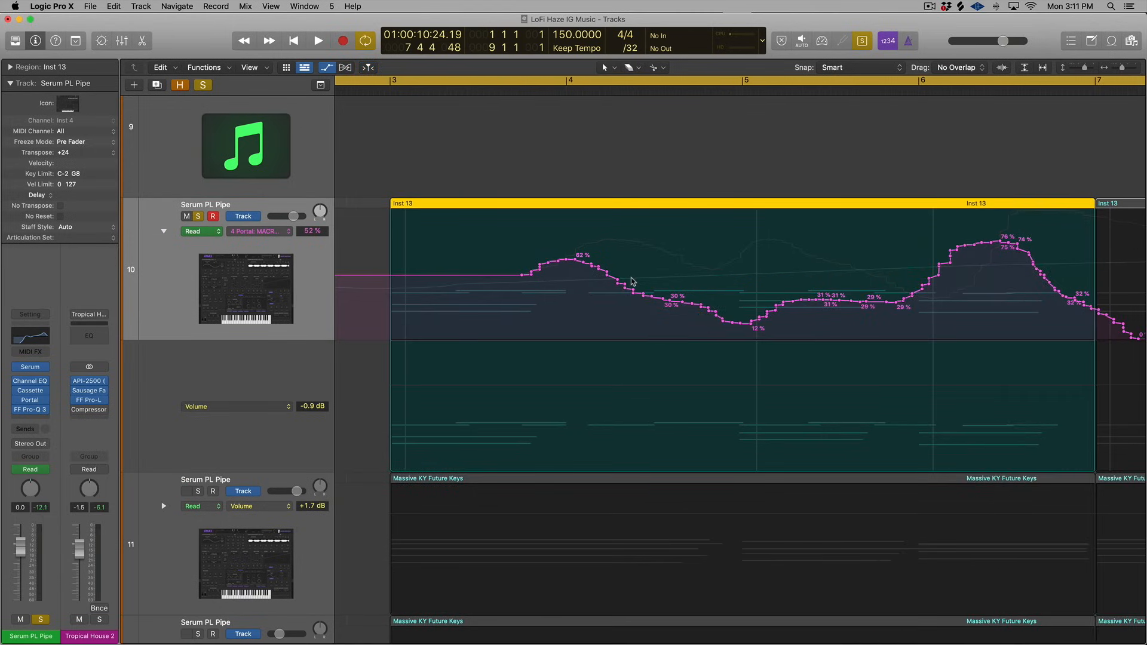
- Select the recorded Portal Macro 2 points up to bar 7, turn off Snap Automation, and clear the selection
scroll(633, 282, up, 5)
scroll(633, 276, left, 5)
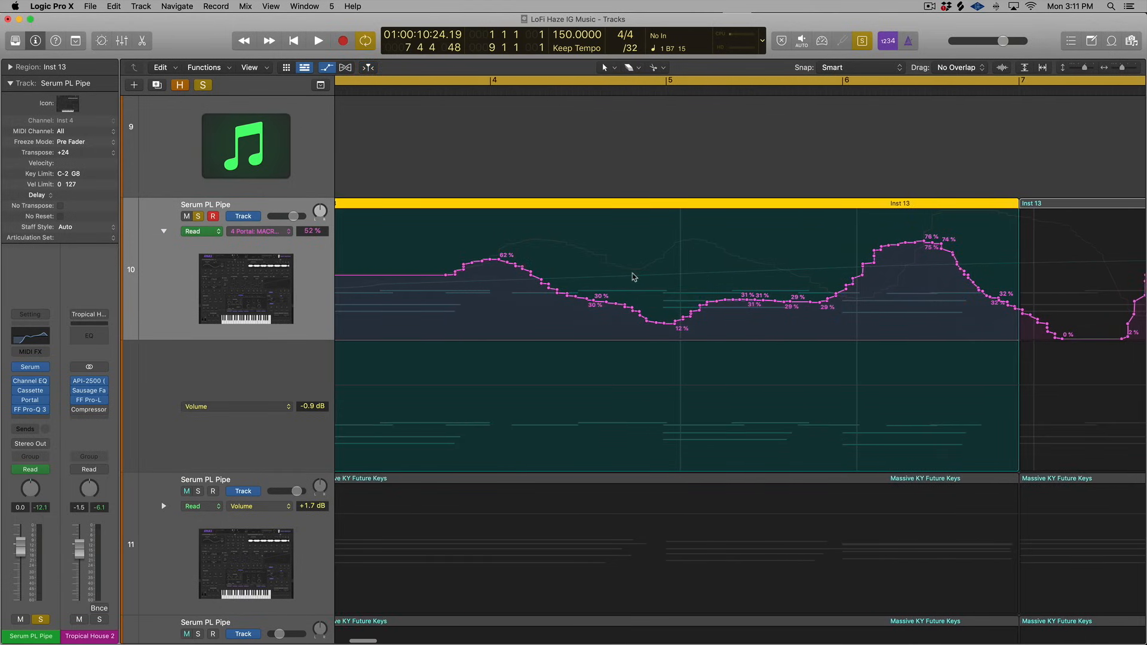
drag(470, 224, 1072, 262)
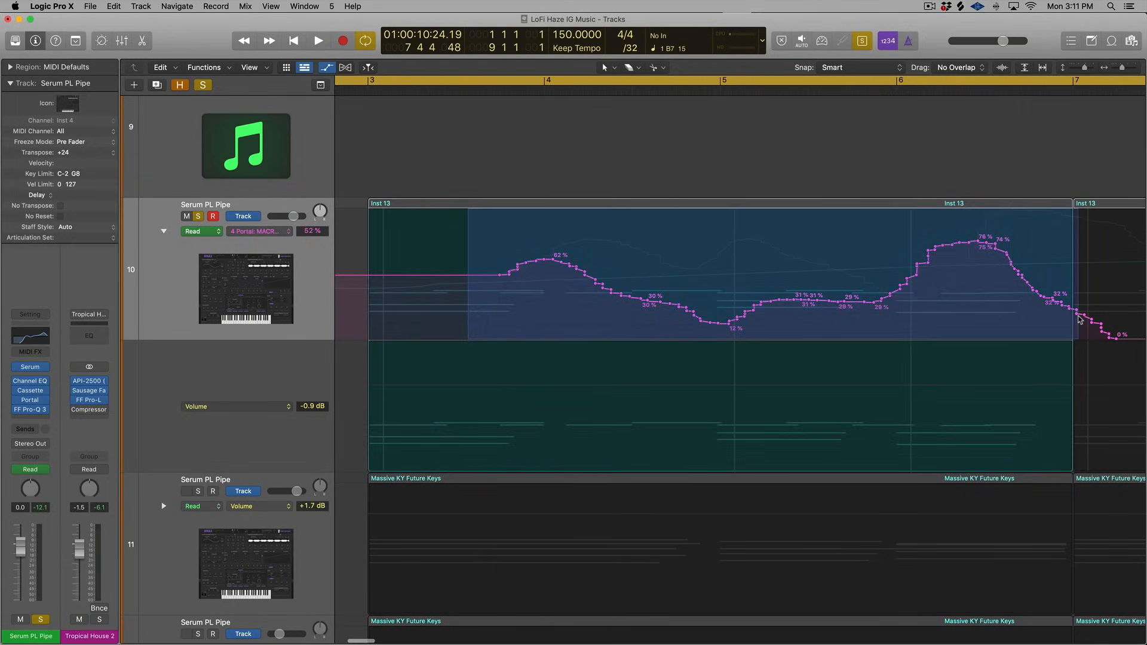
right_click(517, 267)
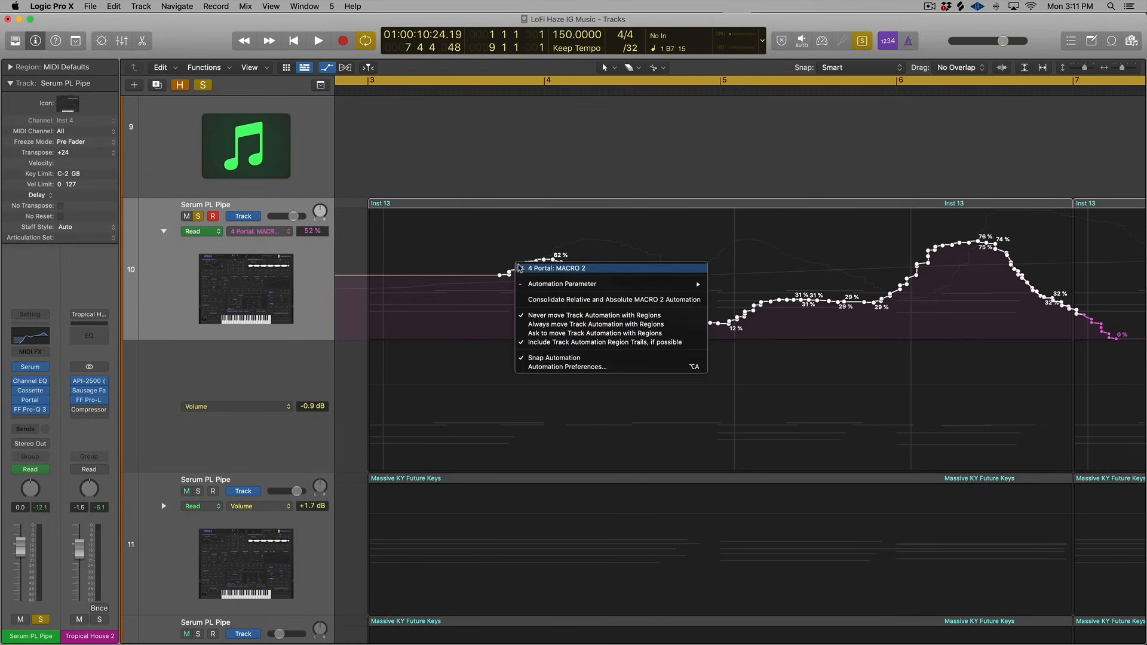
click(573, 358)
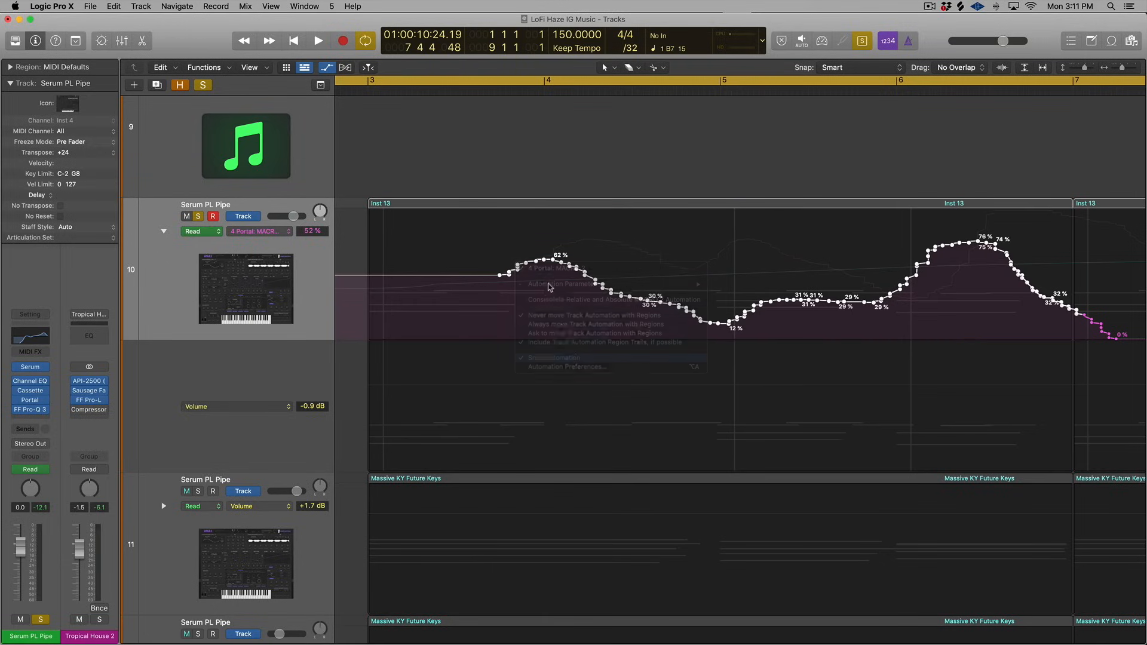
click(606, 239)
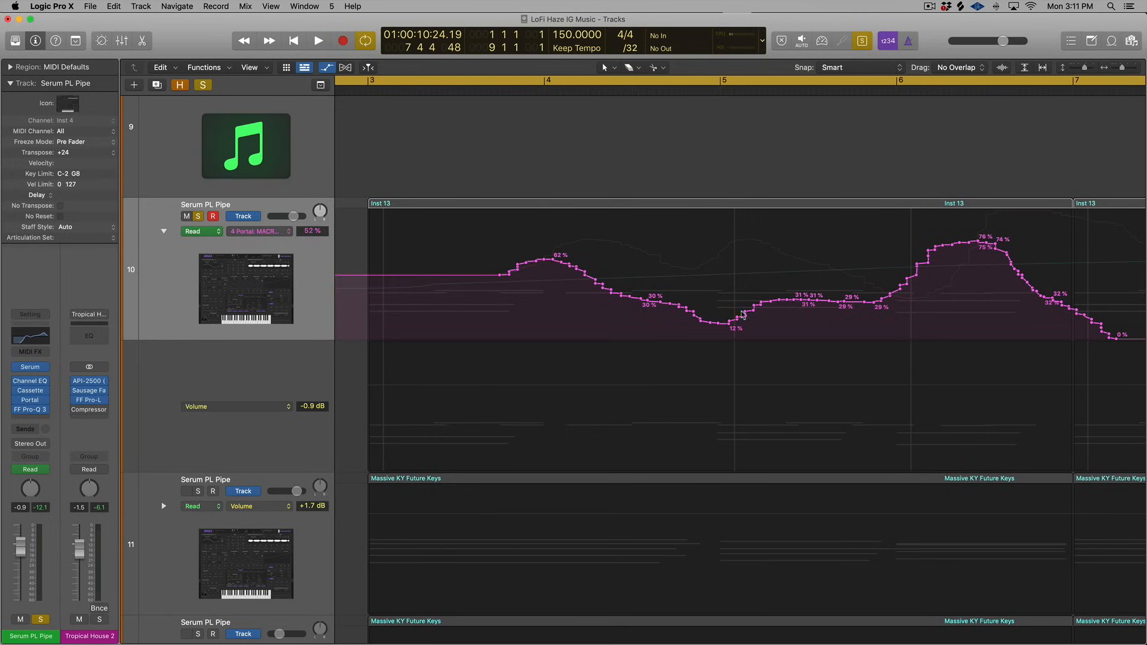
- Add another automation lane below track 10's Volume lane to show the recorded Portal Macro 1 curve
scroll(657, 274, down, 2)
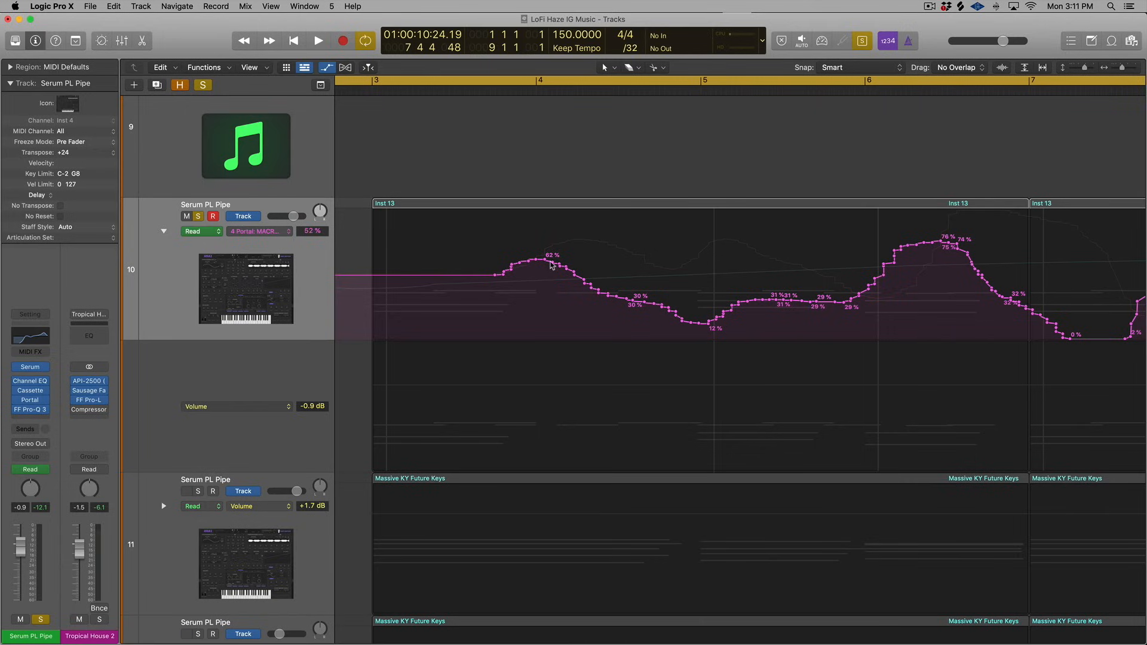
click(768, 299)
scroll(195, 352, up, 2)
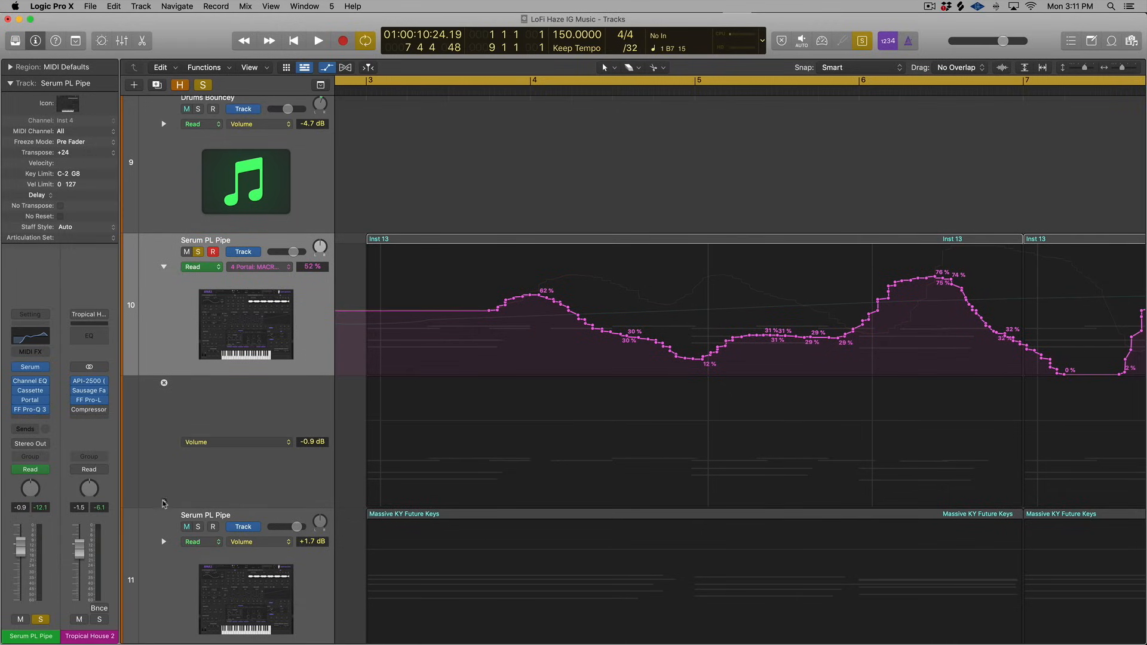
click(164, 501)
scroll(495, 451, down, 10)
scroll(495, 451, down, 1)
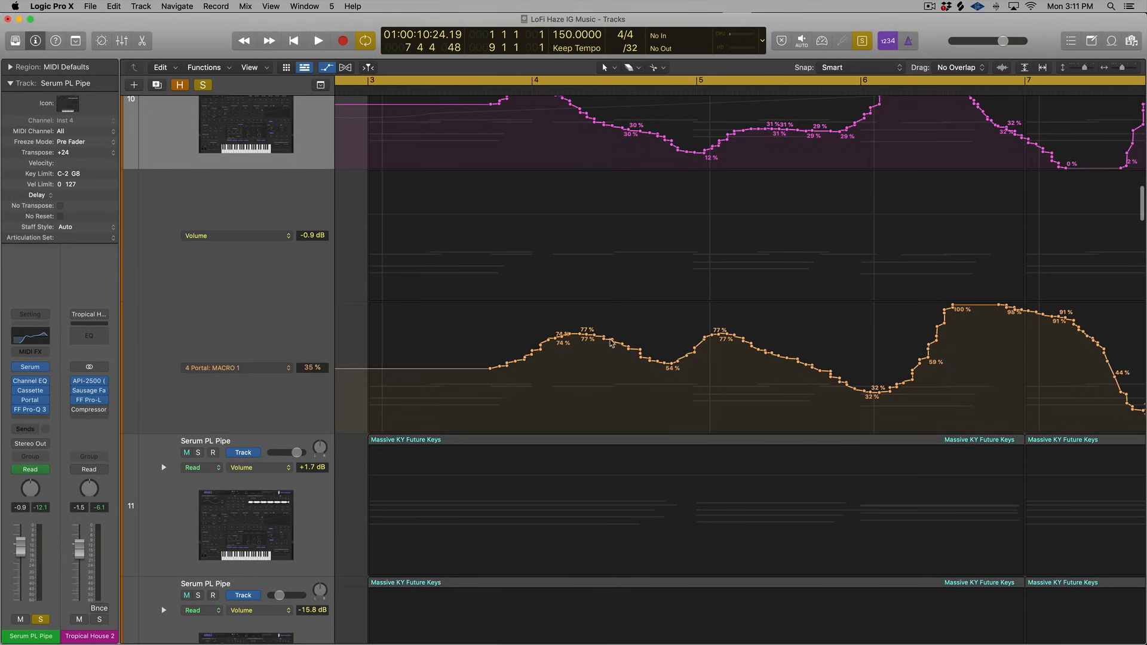
scroll(615, 334, up, 1)
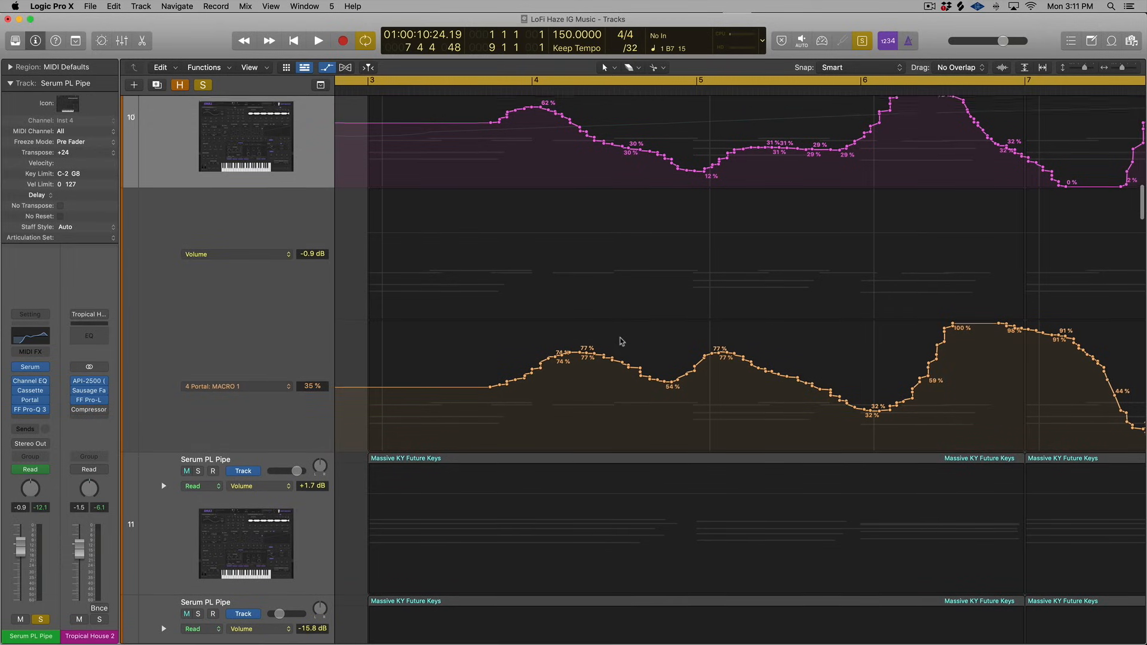
- Erase the Portal Macro 1 automation points between bar 4 and just before bar 5 with the Eraser tool
key(t)
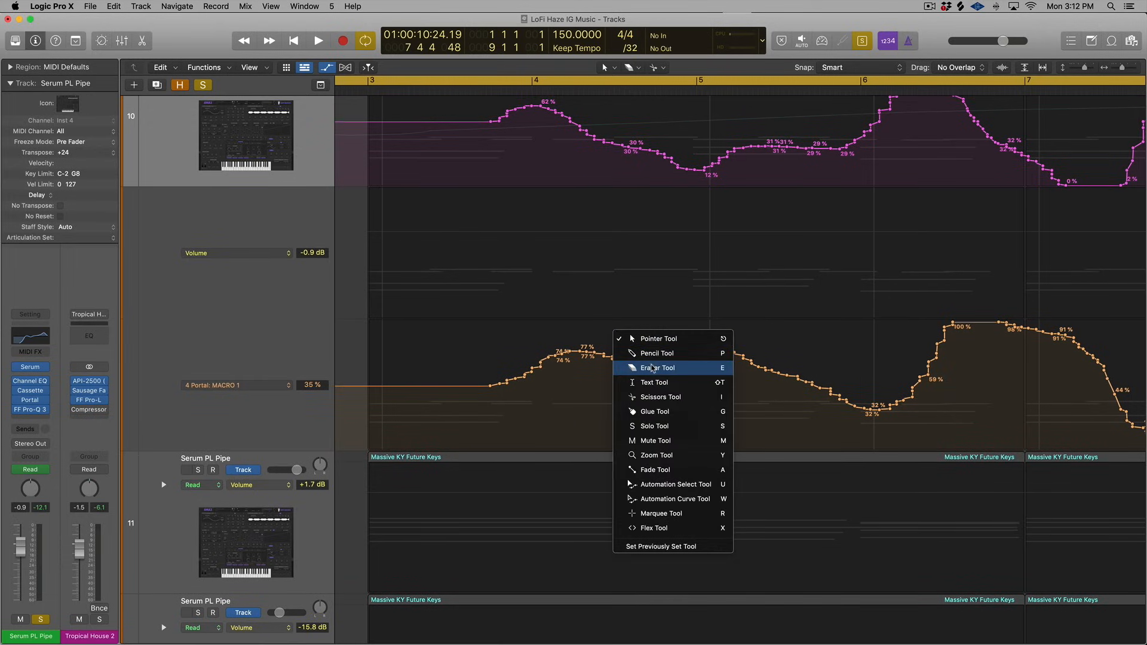
click(653, 368)
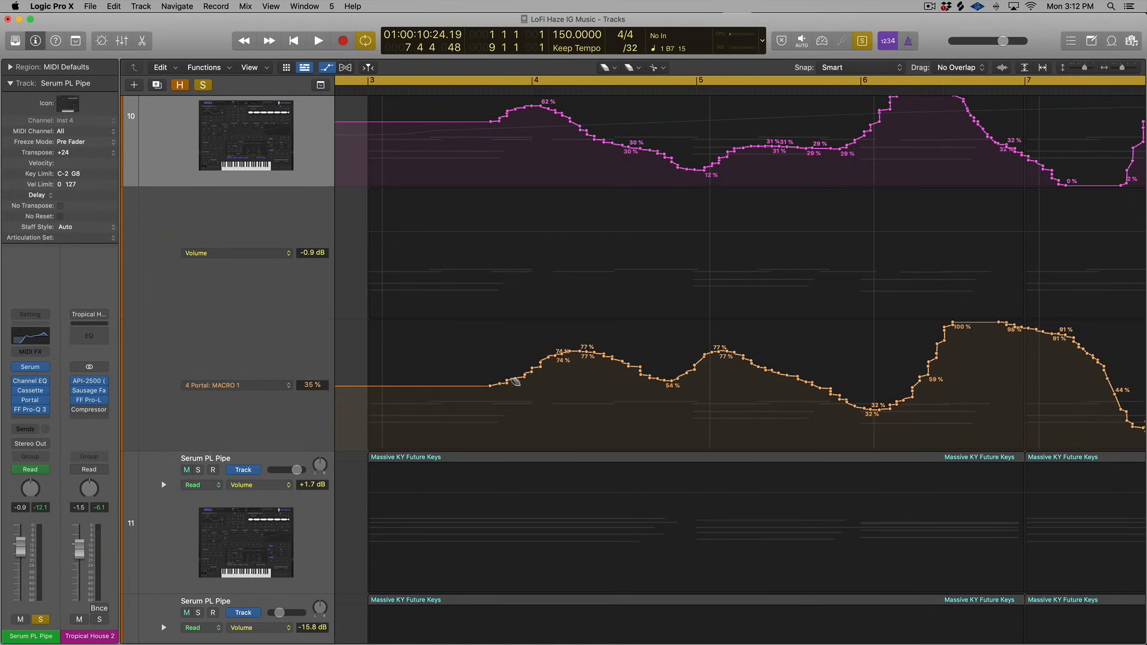
mouse_move(536, 366)
mouse_down()
mouse_move(504, 382)
mouse_move(582, 352)
mouse_move(679, 381)
mouse_up()
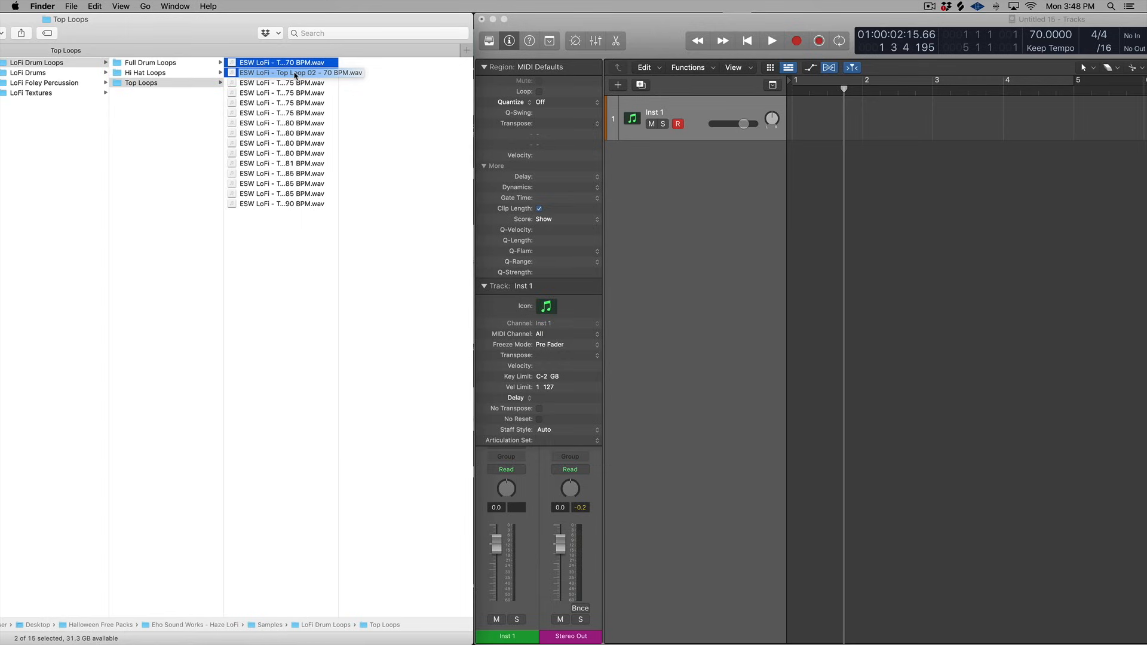
- Place the ESW LoFi Top Loop 01 and 02 70 BPM files at bar 1 on new tracks and start playback
drag(294, 74, 793, 189)
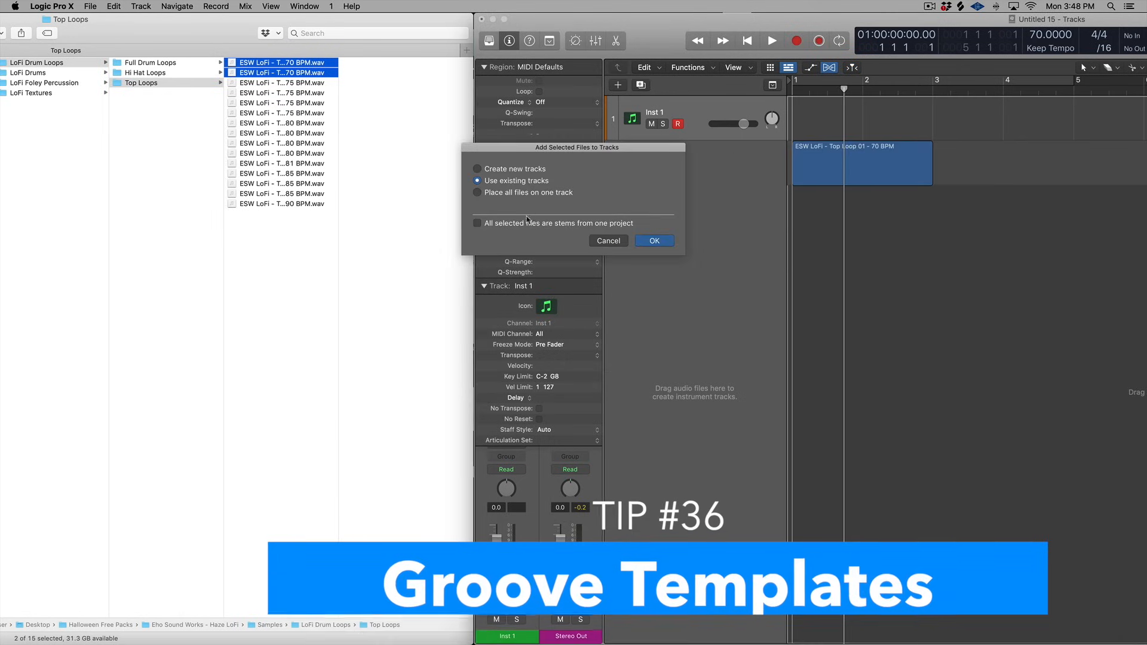
click(477, 168)
click(654, 242)
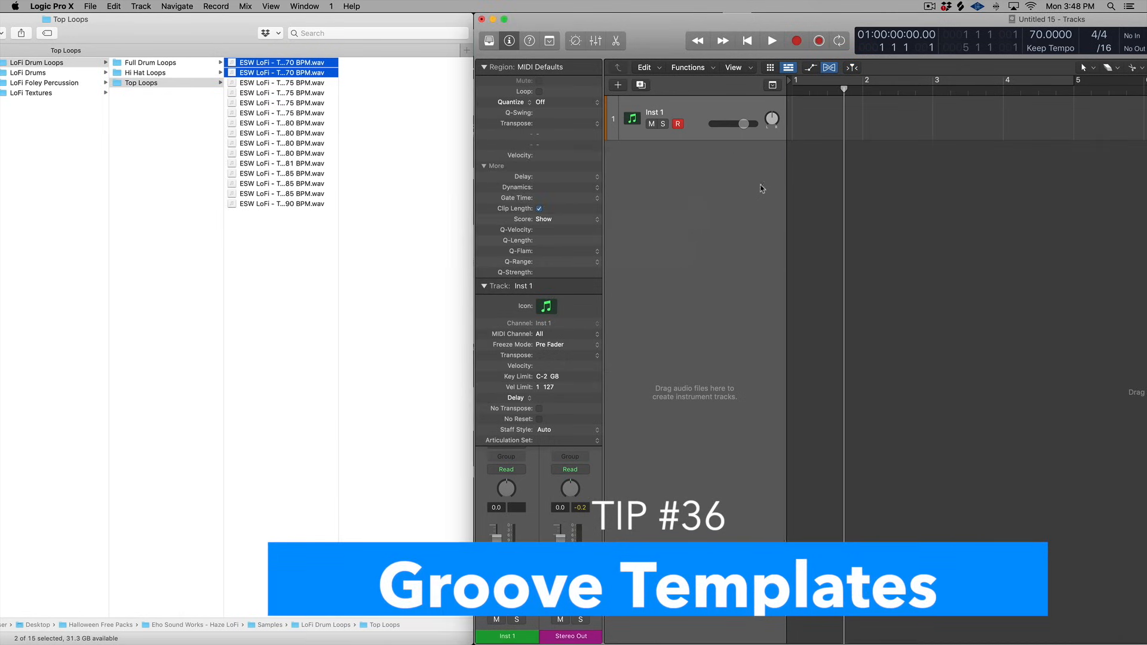
key(space)
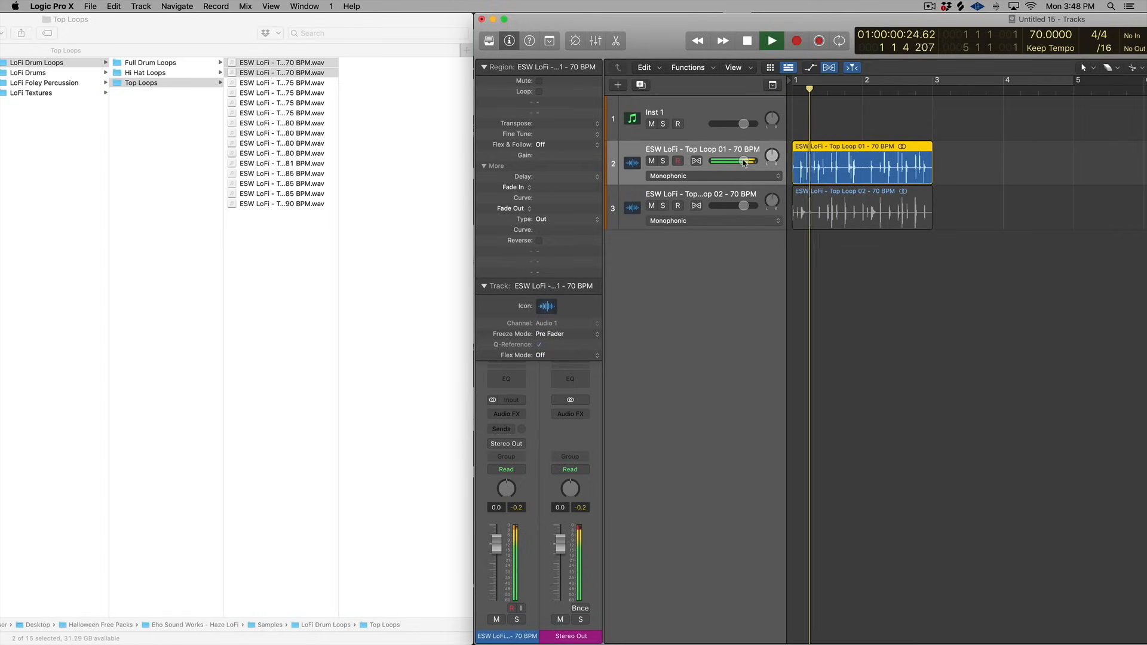
- Stop playback and select both Top Loop regions on tracks 2 and 3
click(834, 199)
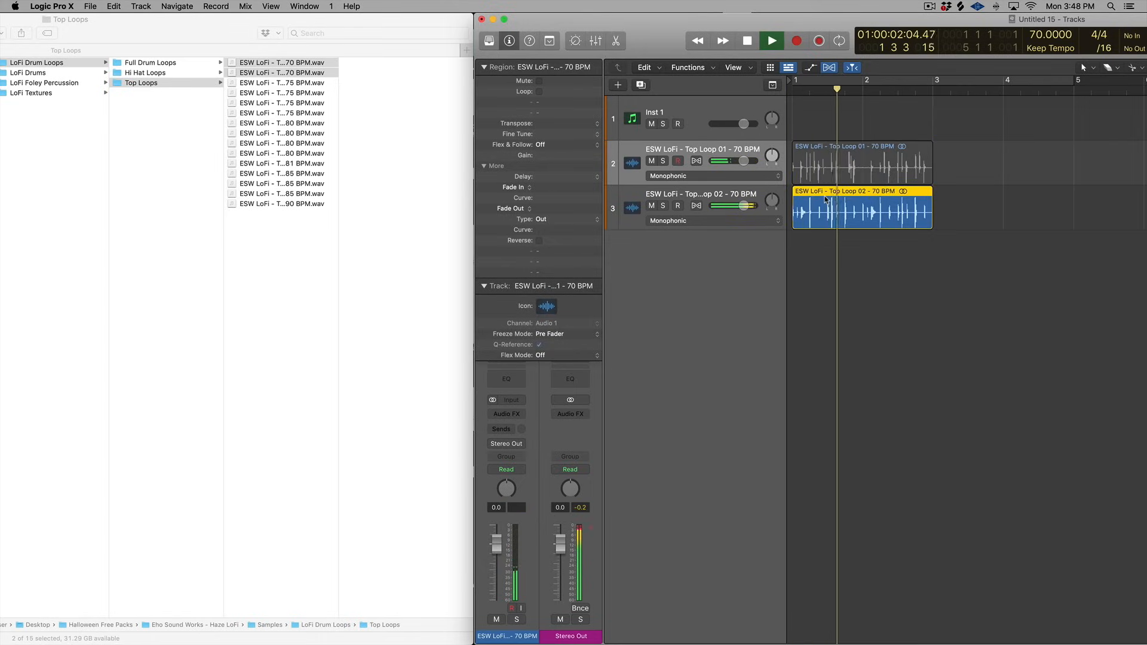
key(space)
key(super+a)
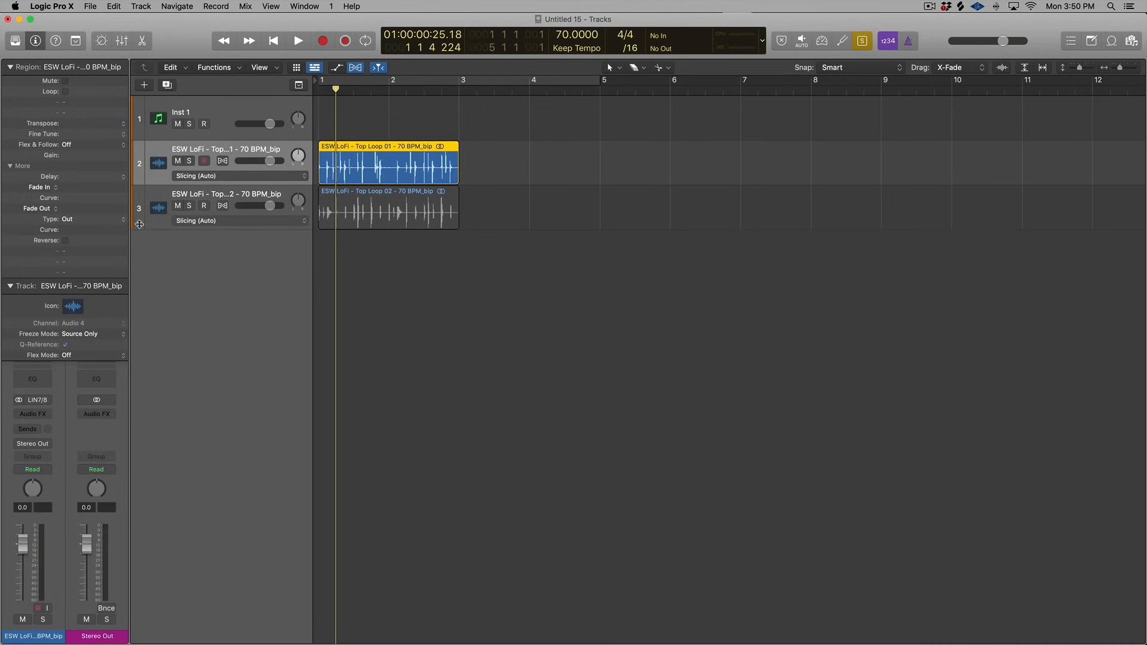
- Enable Flex on the Top Loop 01 and Top Loop 02 tracks
click(222, 161)
click(222, 206)
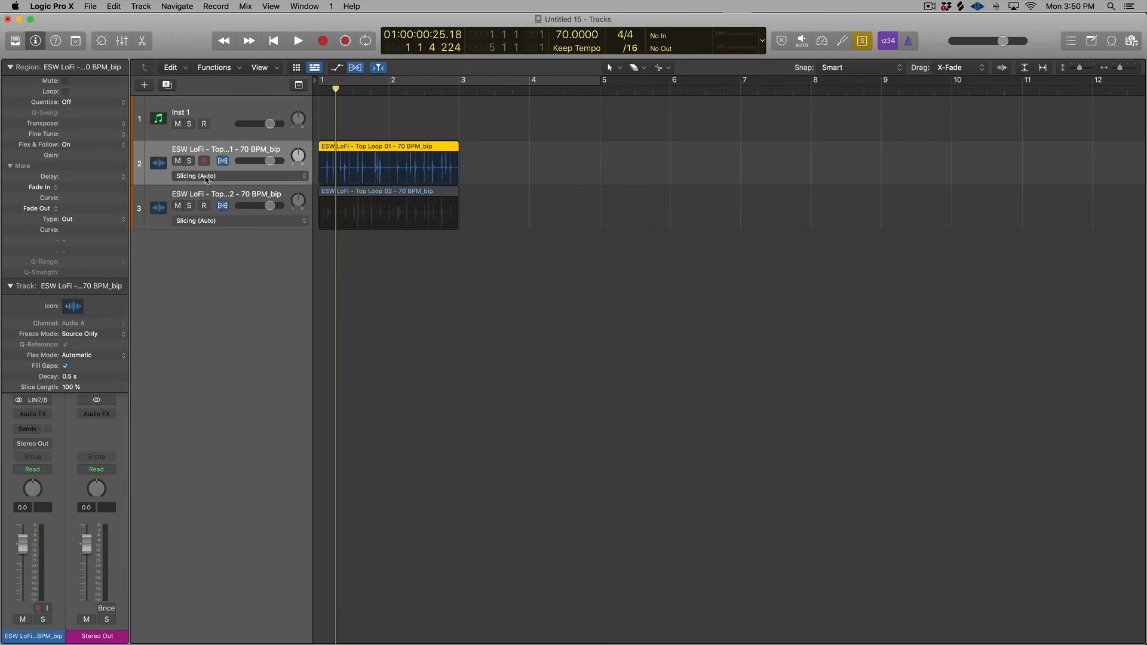
click(222, 207)
- Select the Top Loop 02 track and play the two loops together up to bar 2
click(248, 195)
key(cmd+Right)
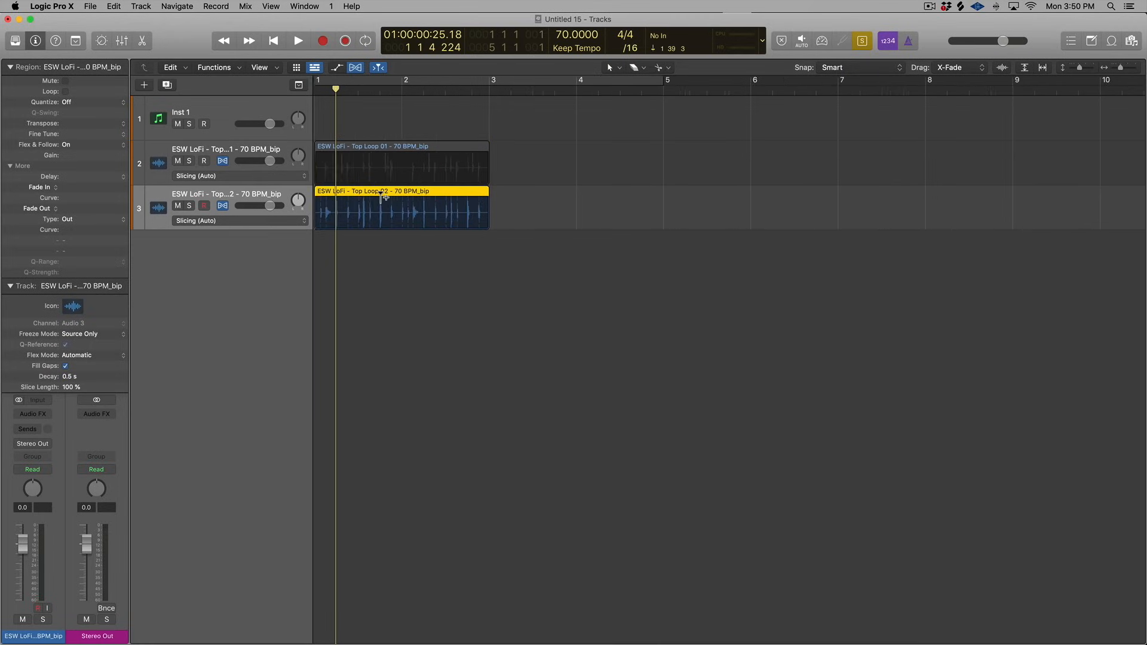
key(space)
scroll(375, 198, left, 2)
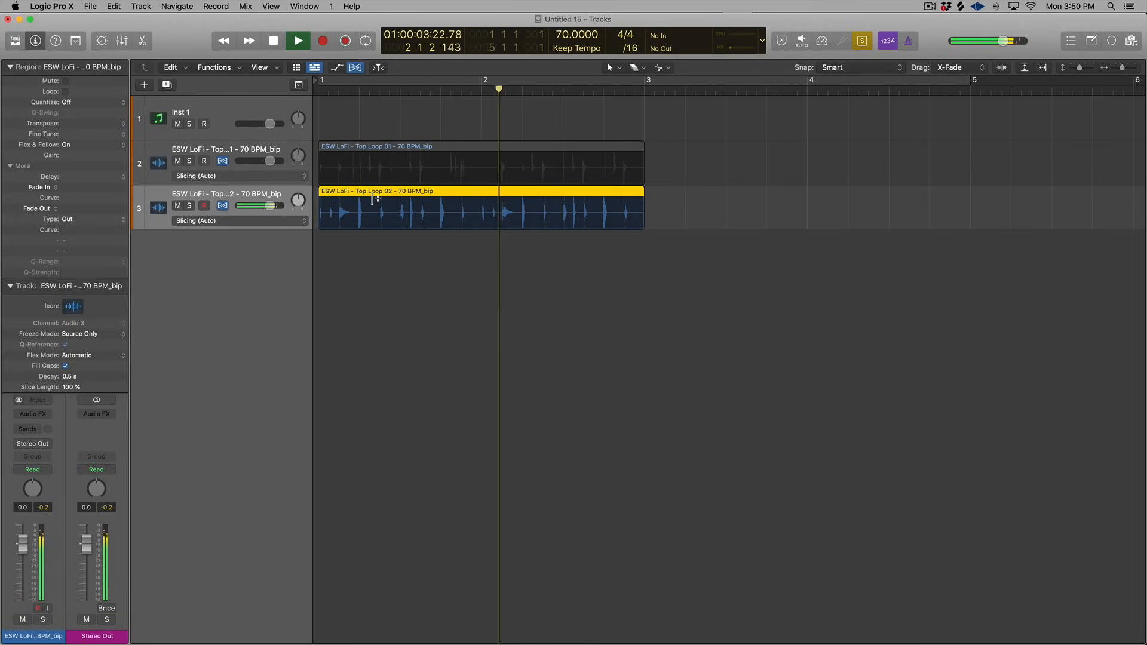
key(space)
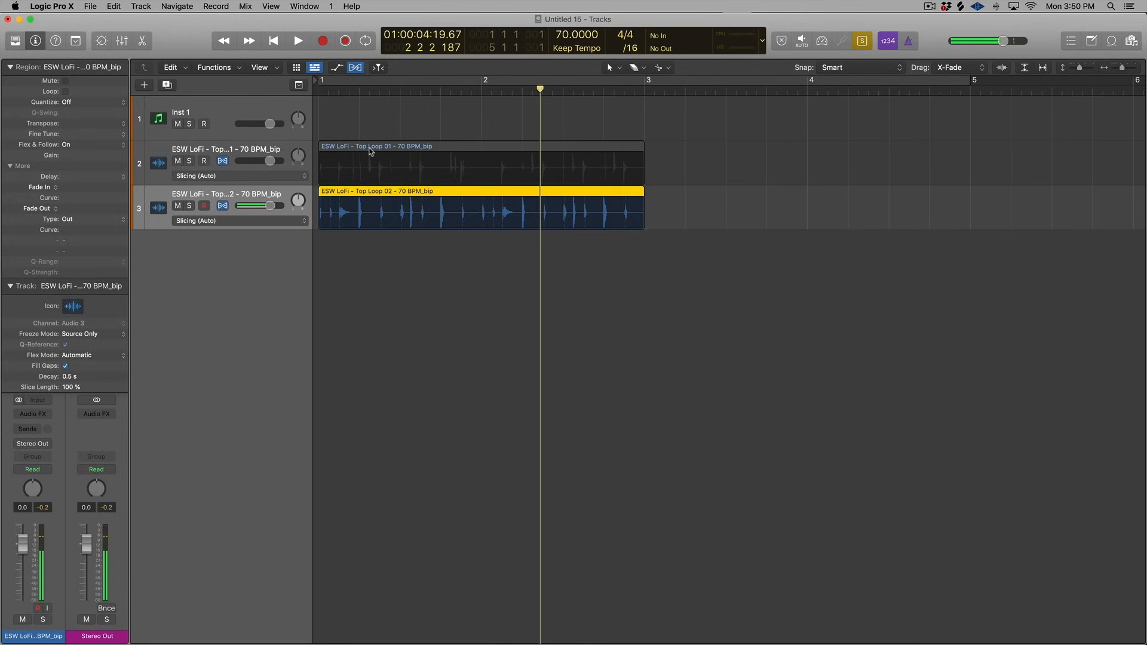
- Quantize the Top Loop 01 region on track 2 to 1/16 Swing E
click(370, 151)
click(245, 153)
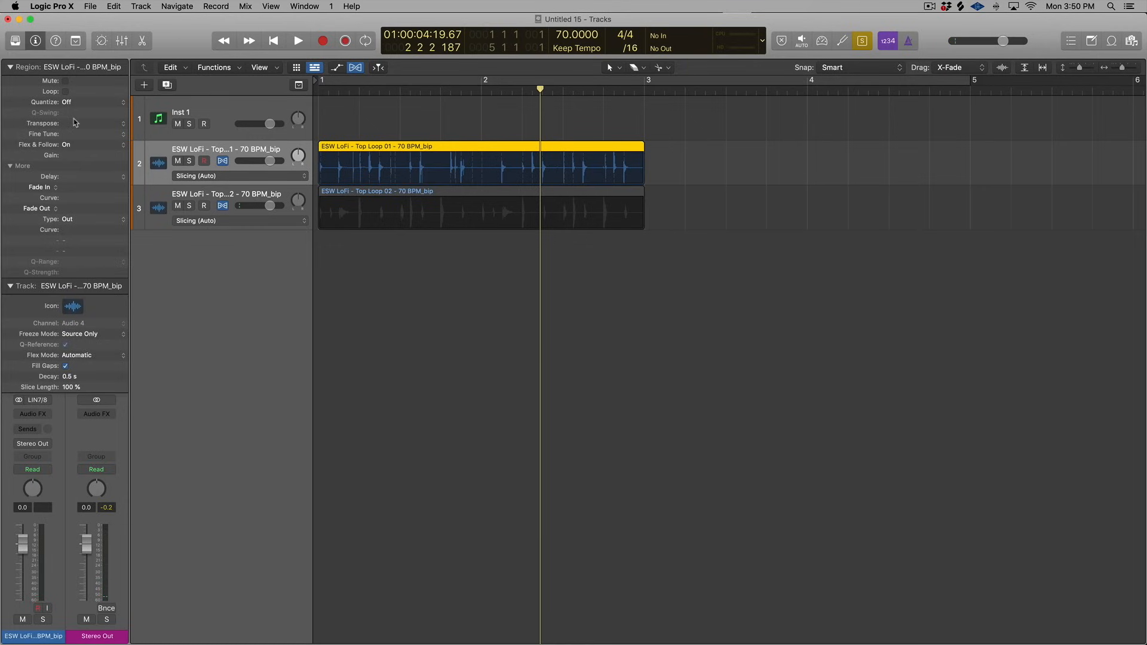
click(126, 102)
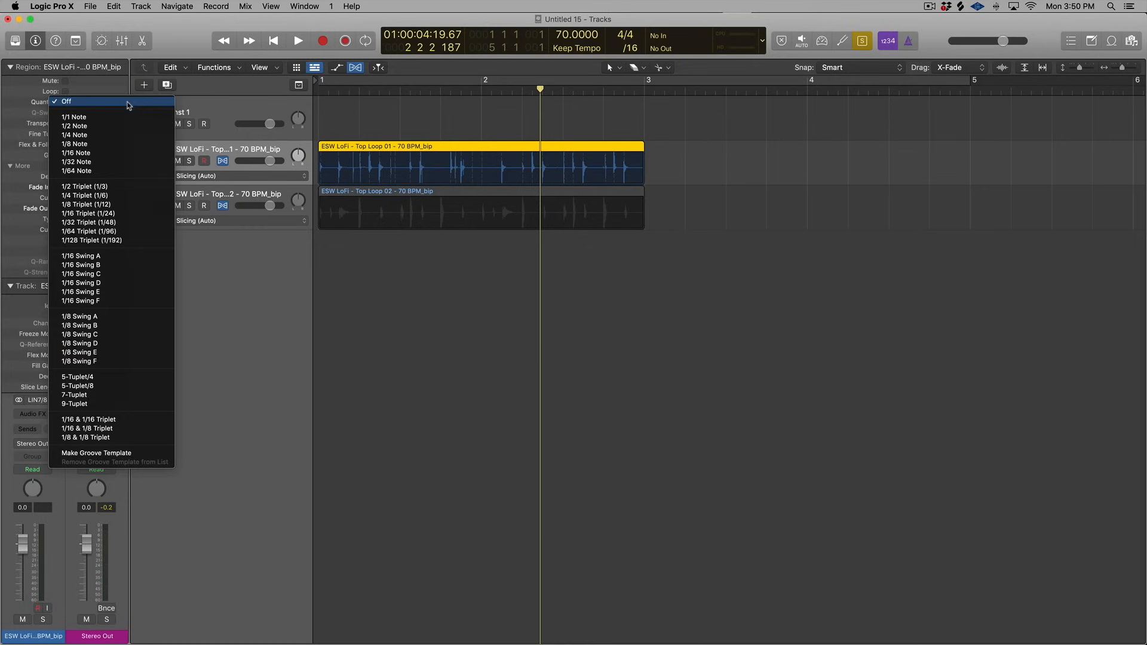
click(113, 293)
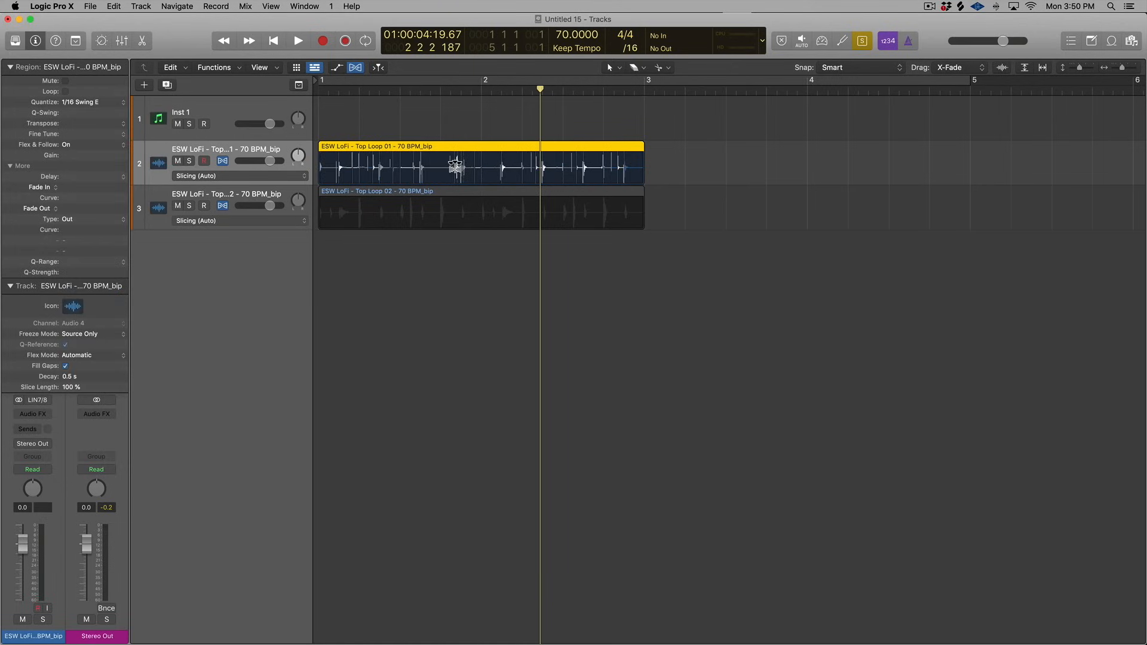
- Play the quantized Top Loop 01 region from the start and make a groove template from it
key(Return)
key(space)
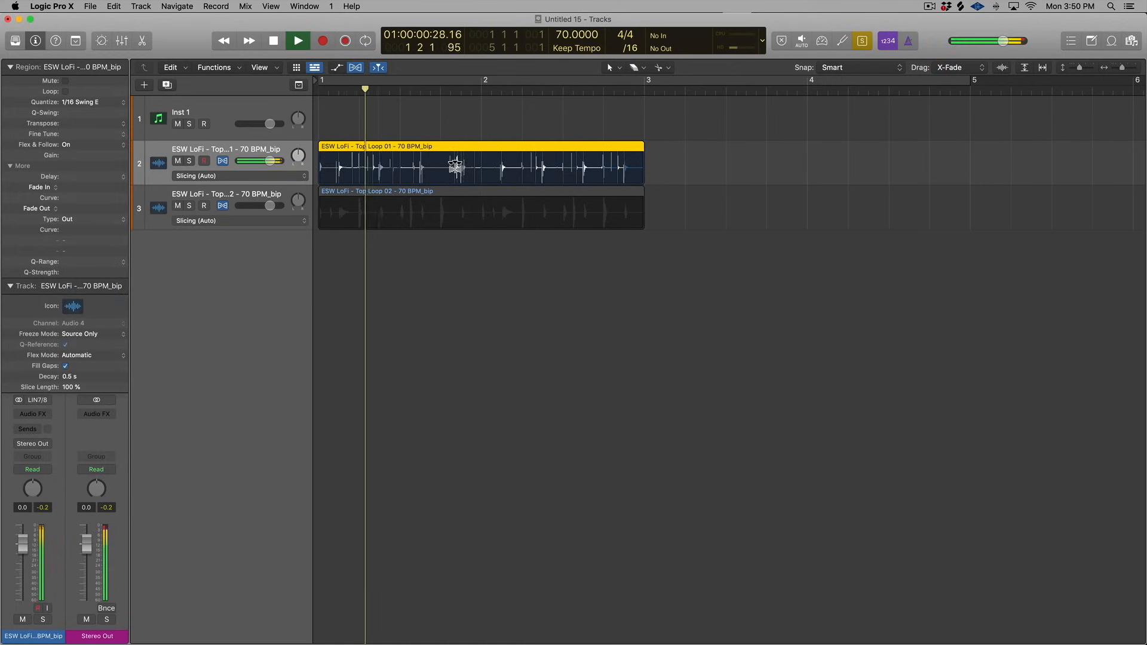
key(space)
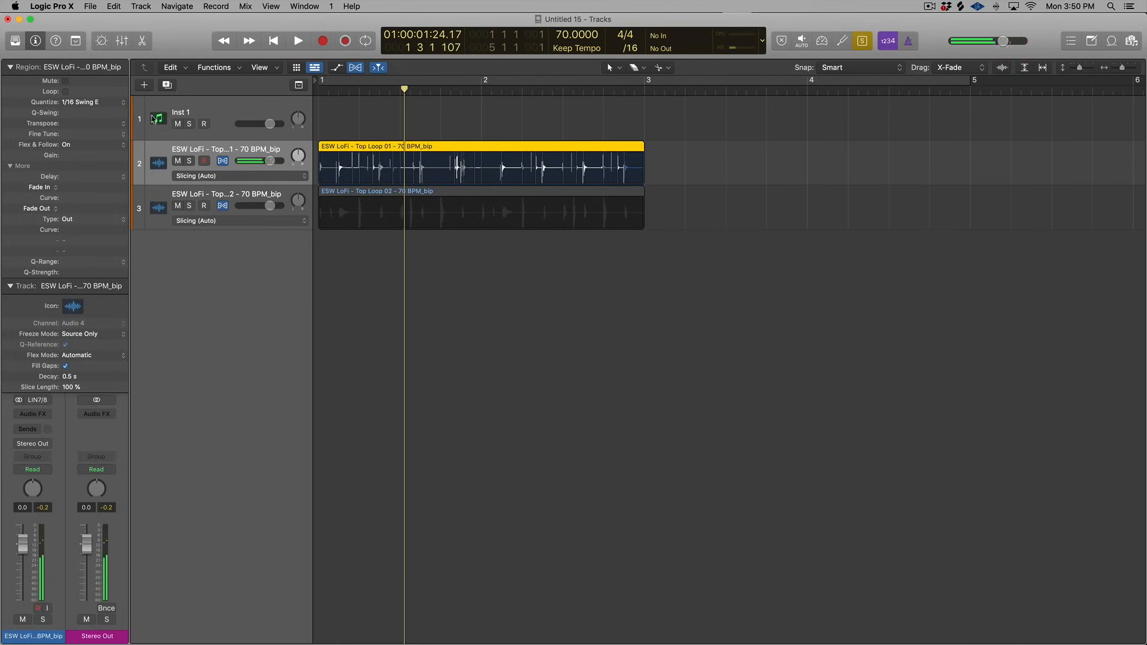
click(124, 103)
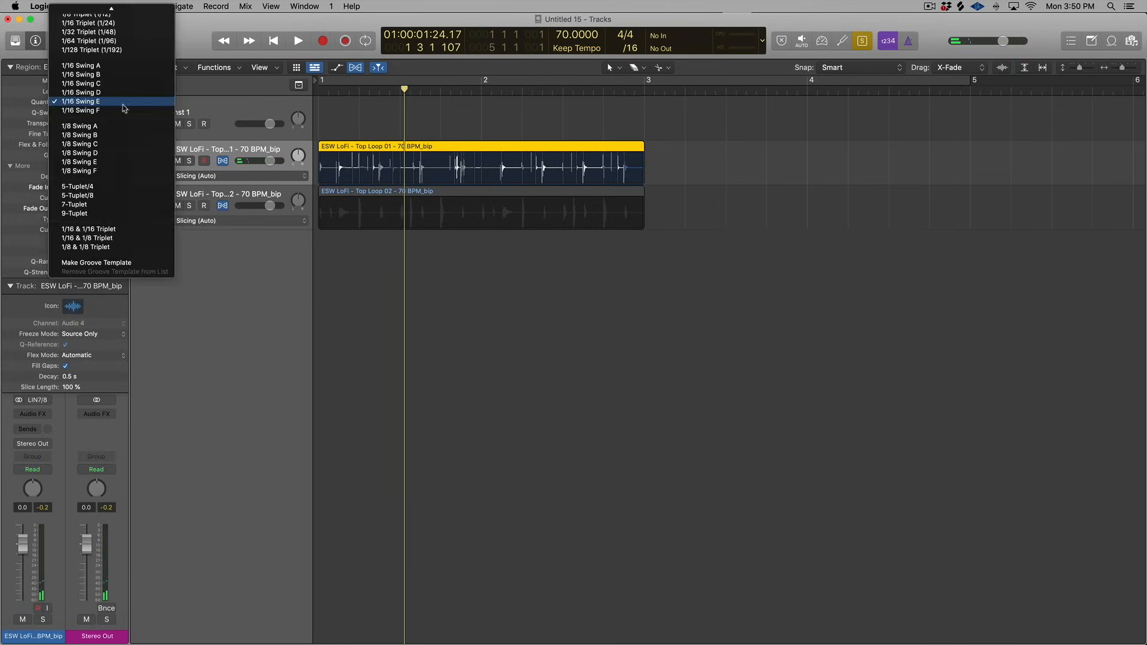
click(141, 267)
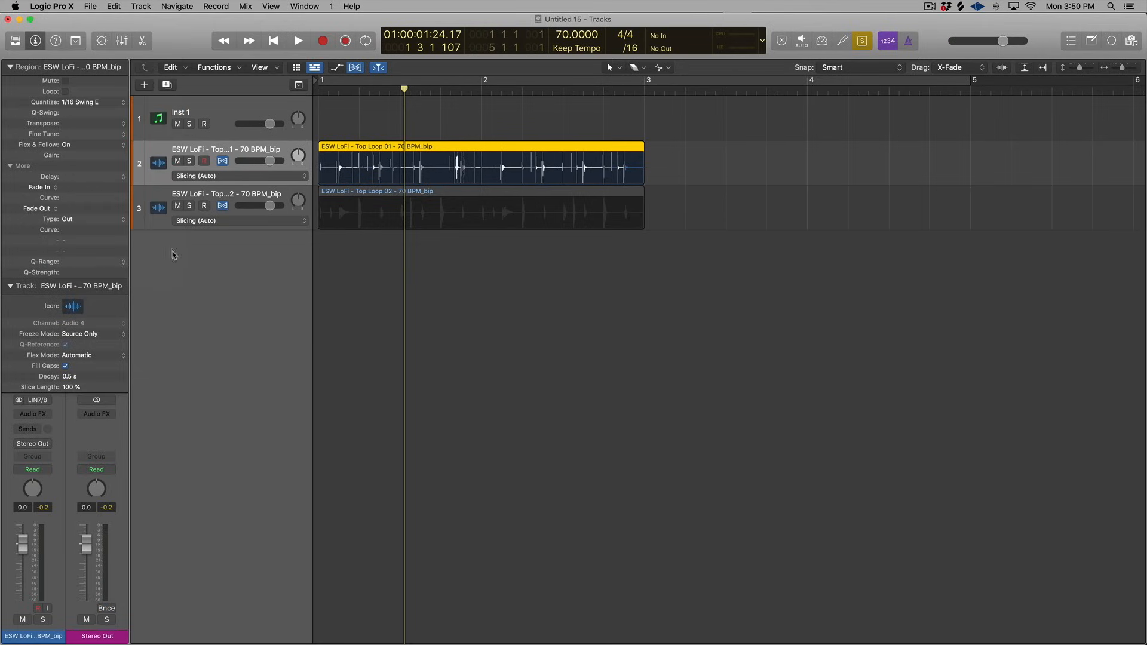
- Quantize the Top Loop 02 region to the ESW LoFi - Top Loop 01 - 70 BPM_bip groove template and start playback
click(248, 191)
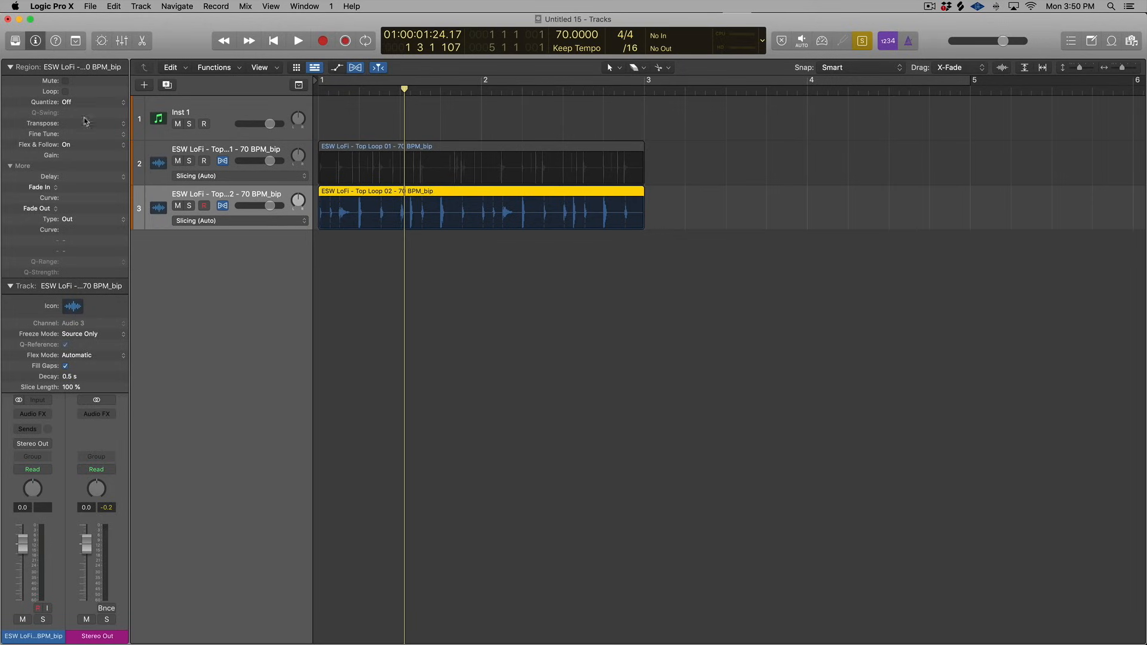
click(124, 105)
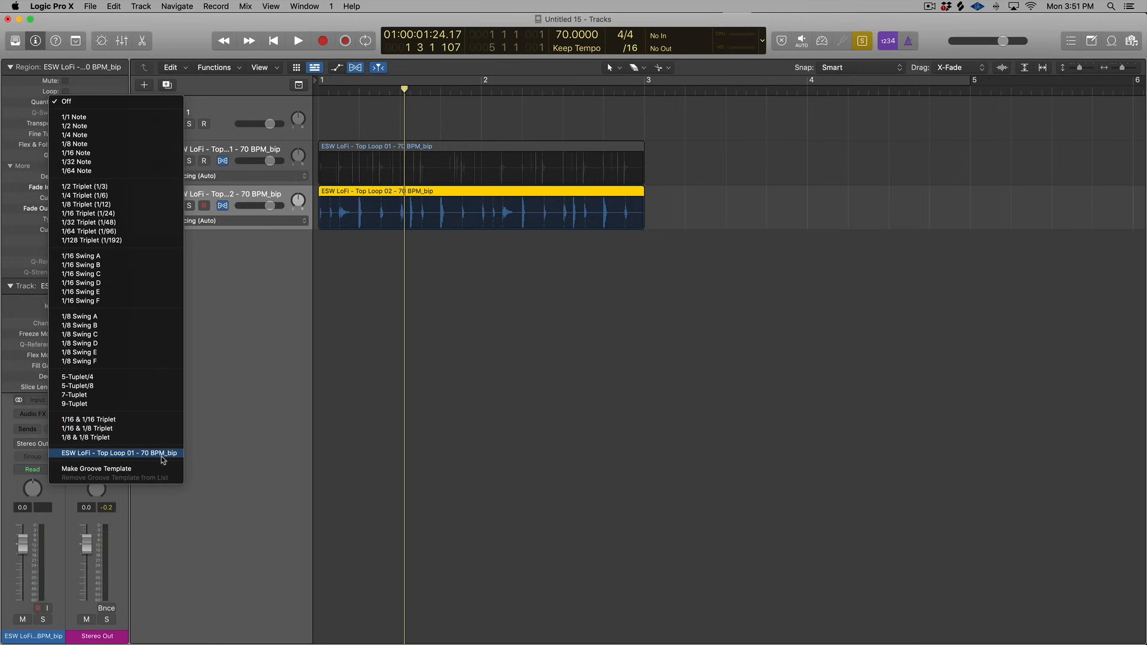
click(163, 454)
key(super+Right)
key(super+Right)
key(super+Right)
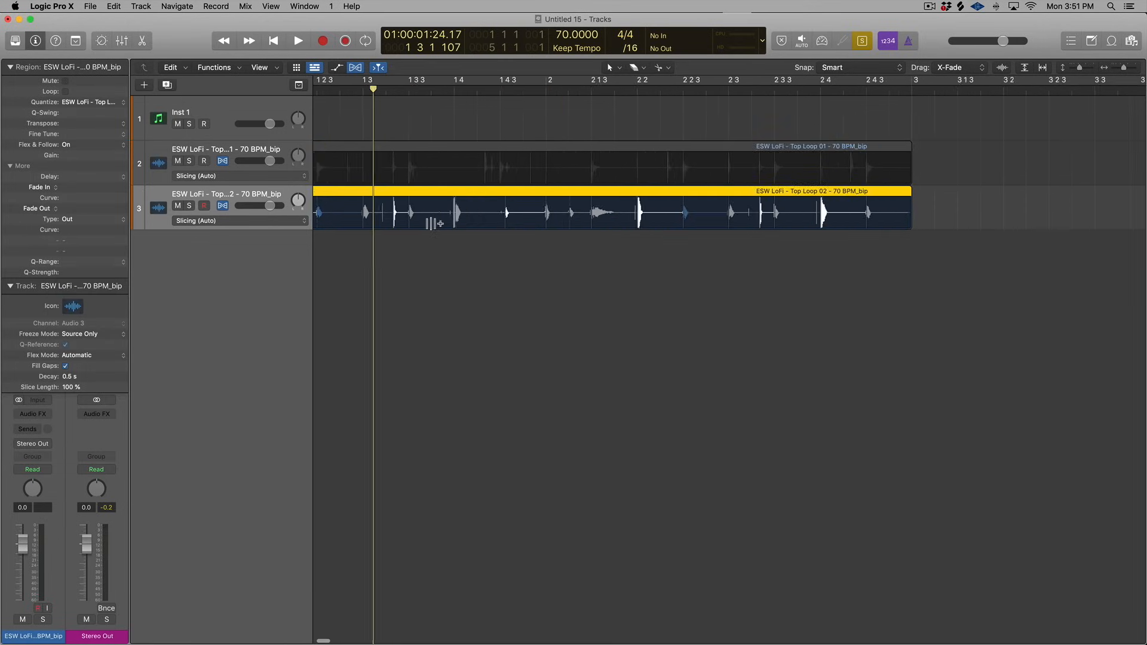
key(space)
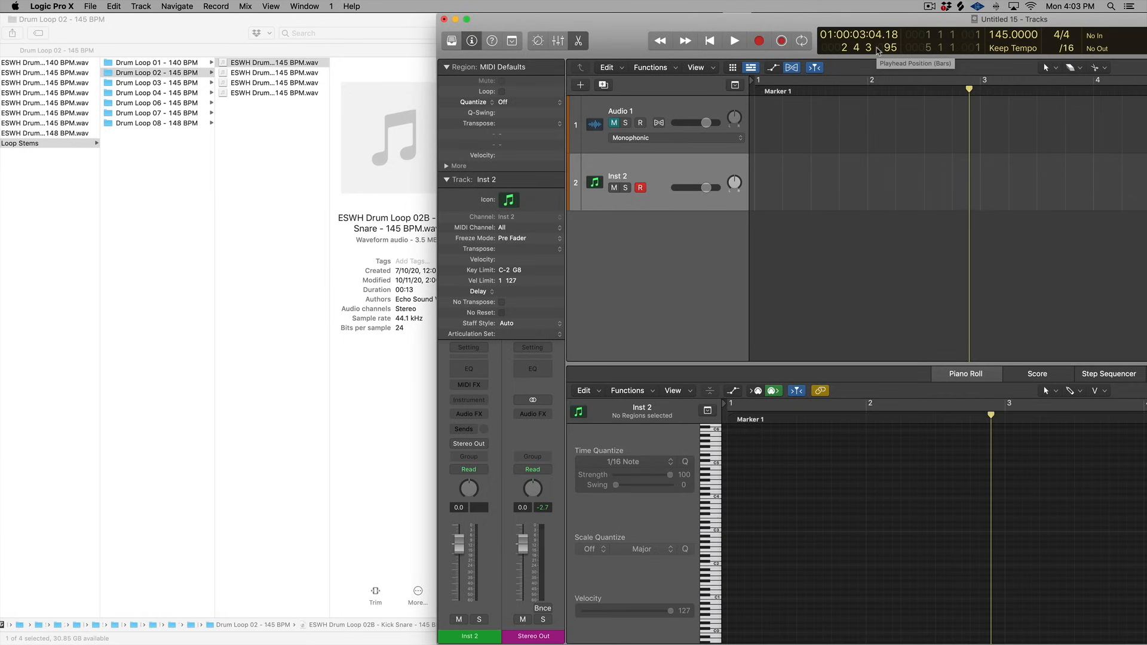
- Place the ESWH Drum Loop 02B - Kick Snare - 145 BPM file at bar 1 on a new audio track and play it
drag(247, 64, 757, 225)
click(622, 226)
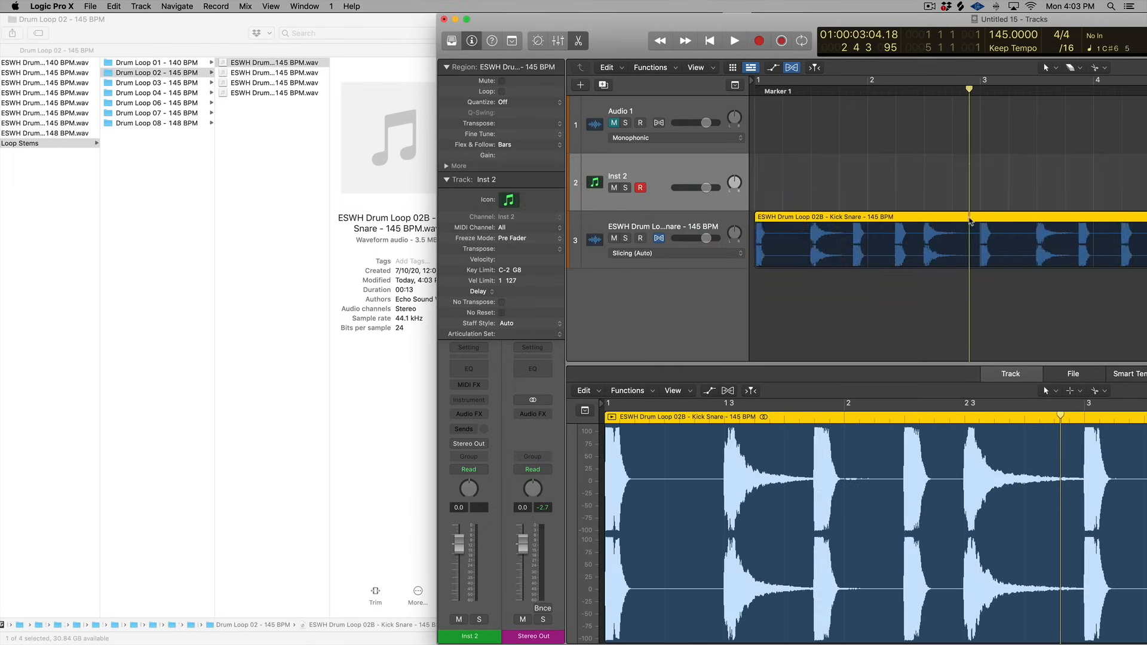
scroll(970, 221, down, 5)
key(space)
scroll(943, 222, down, 5)
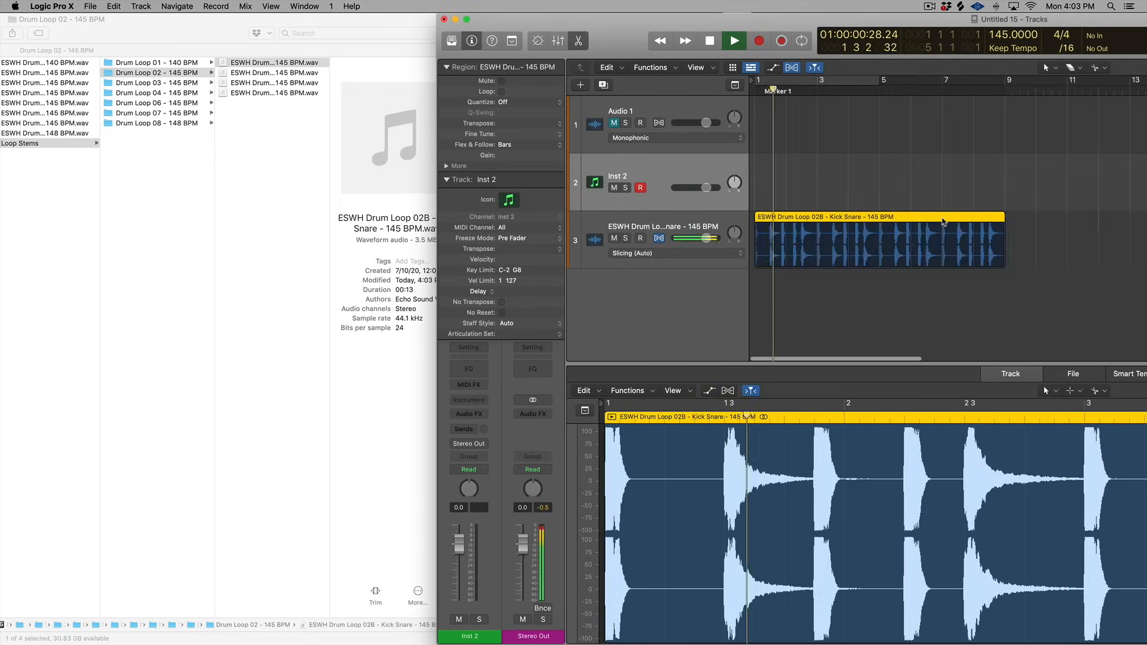
click(717, 224)
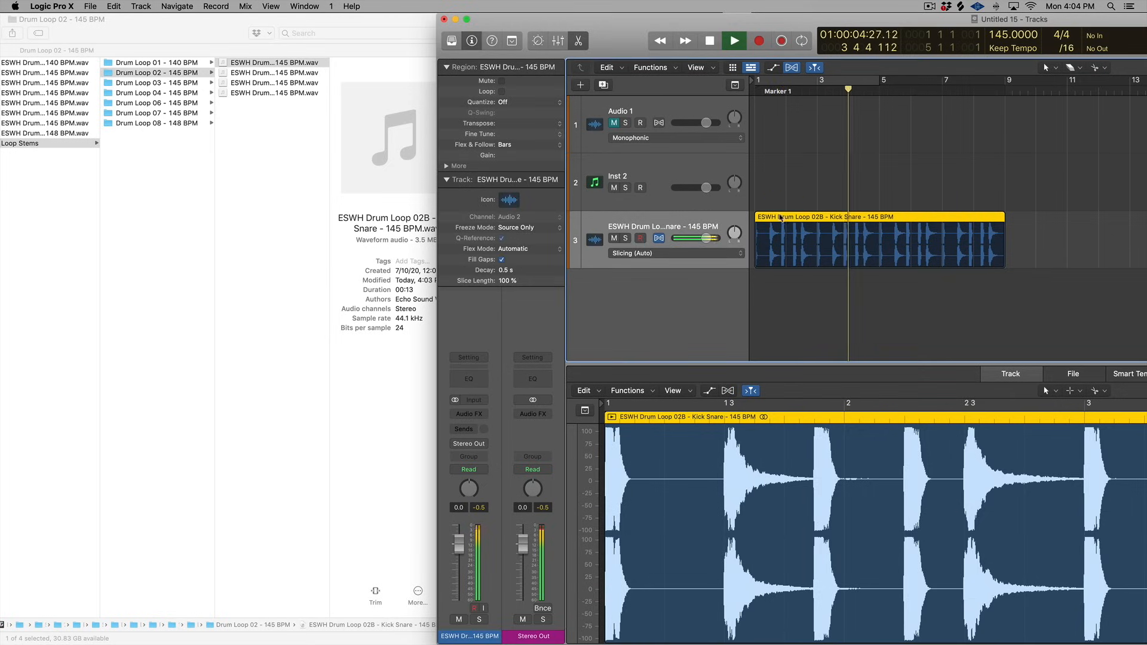
key(space)
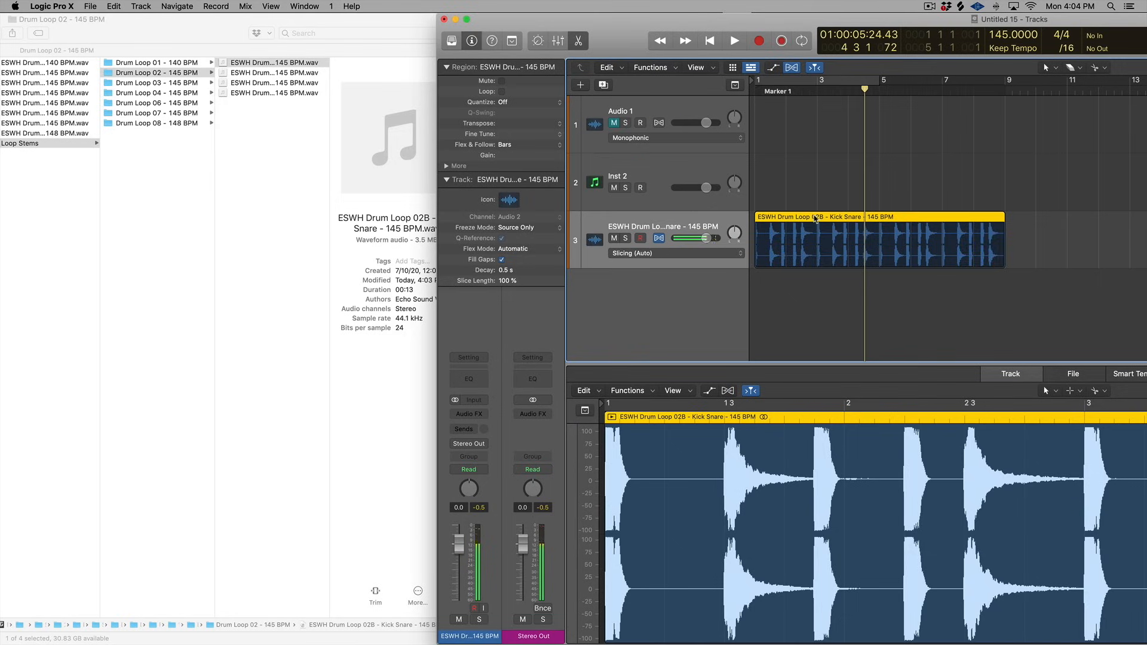
- Try to create a new Quick Sampler track from the Kick Snare region
drag(816, 218, 738, 285)
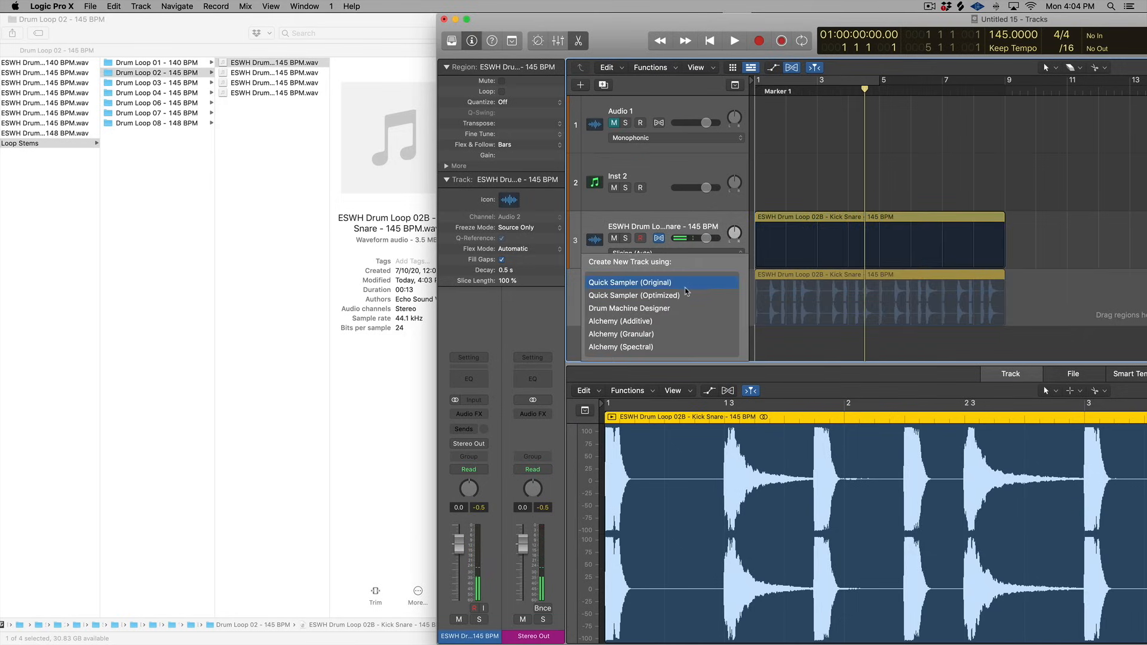
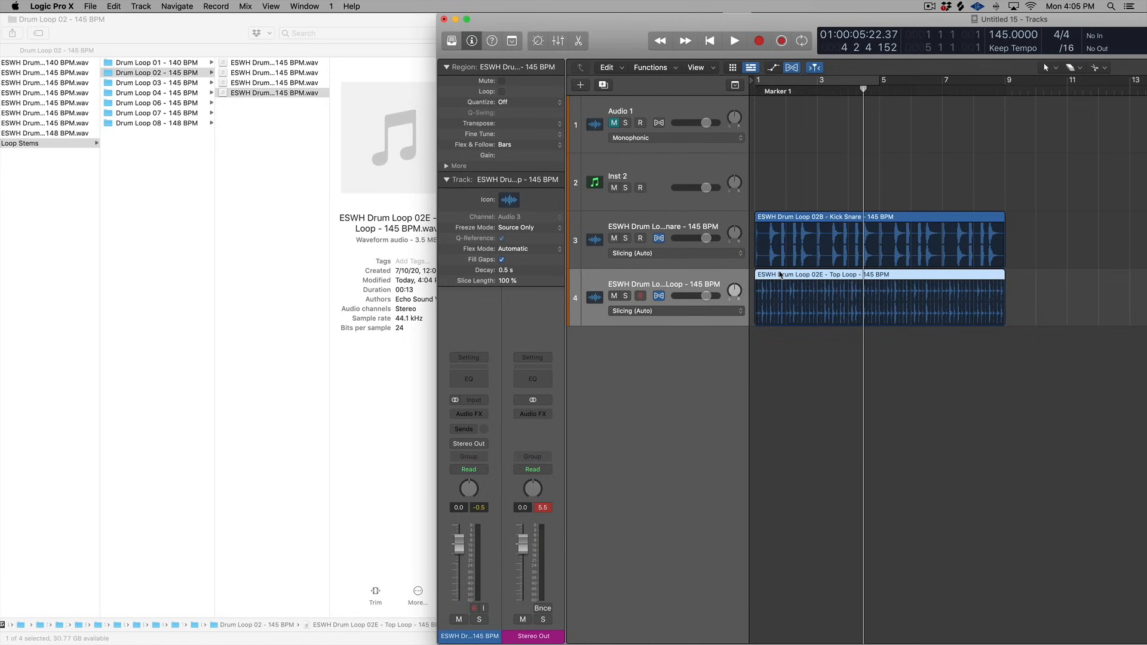
- Create a Quick Sampler track from the ESWH Drum Loop 02E - Top Loop region and copy the MIDI pattern of its slices
drag(780, 274, 698, 335)
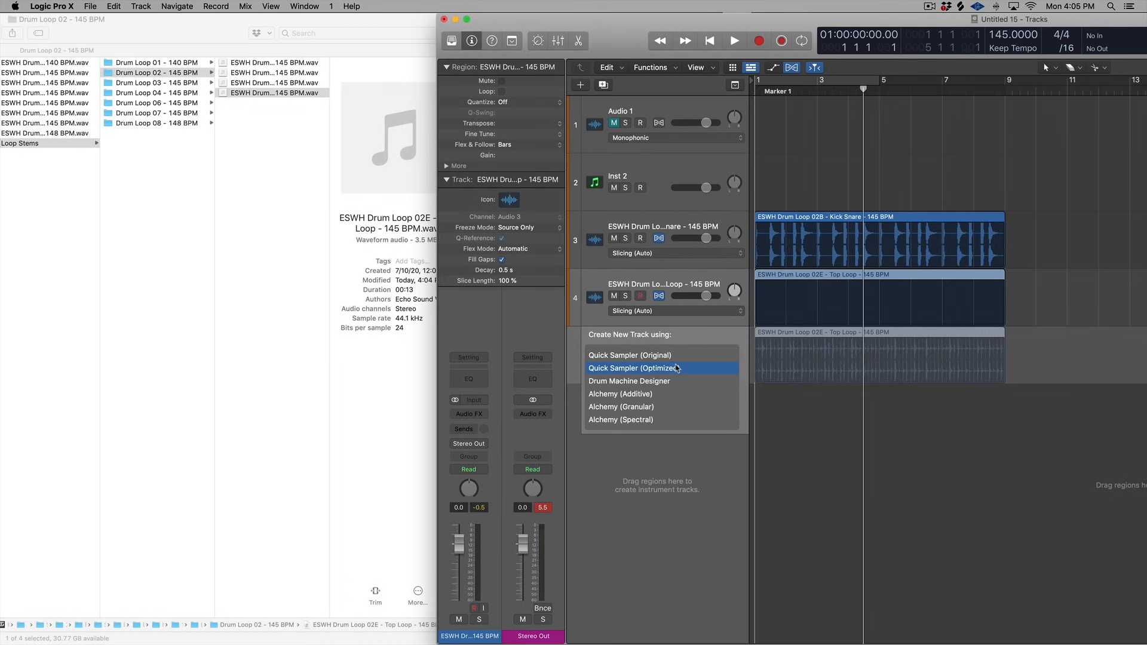
key(Escape)
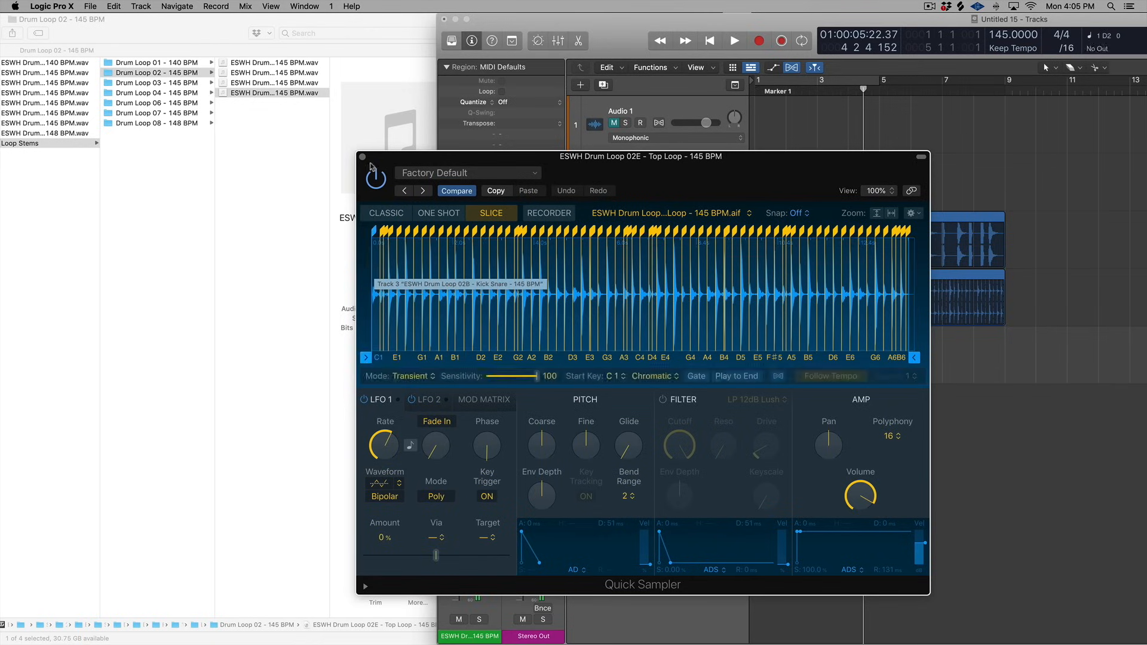
right_click(379, 248)
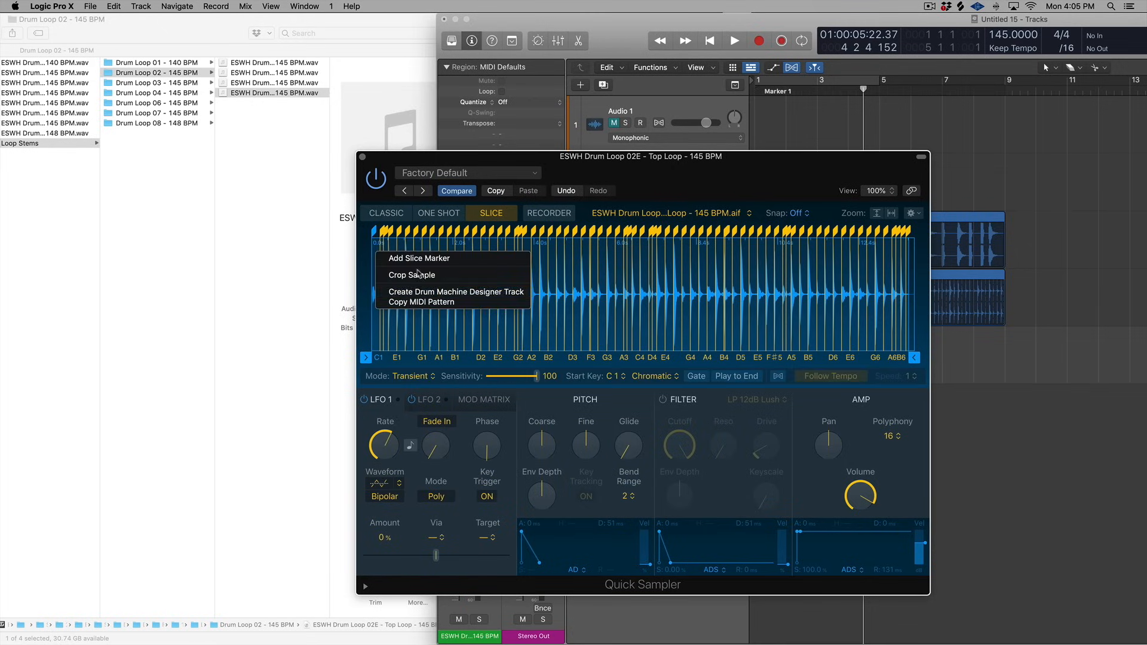
click(458, 302)
click(362, 157)
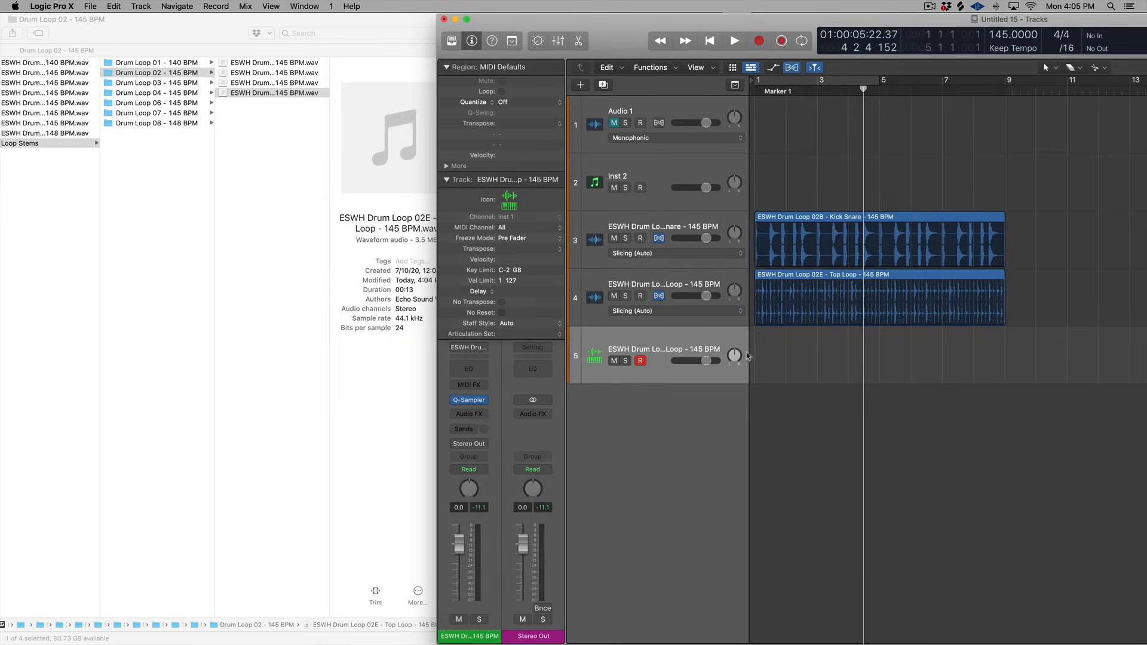
- Paste the copied MIDI pattern at bar 1 on the Quick Sampler track, track 5
key(Return)
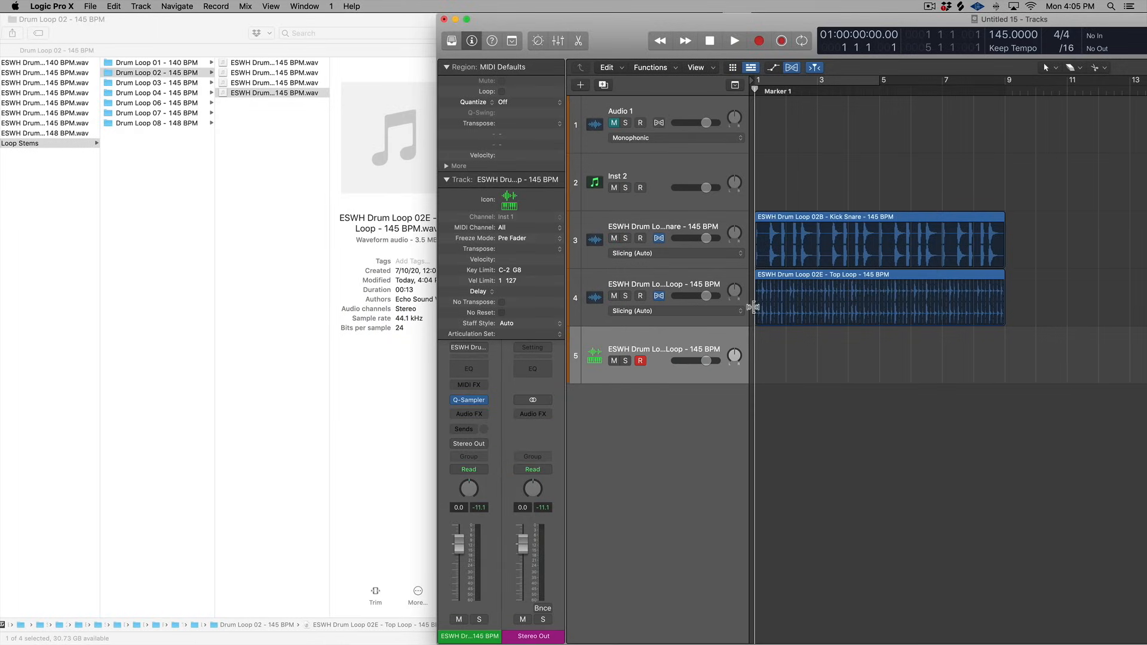
right_click(759, 338)
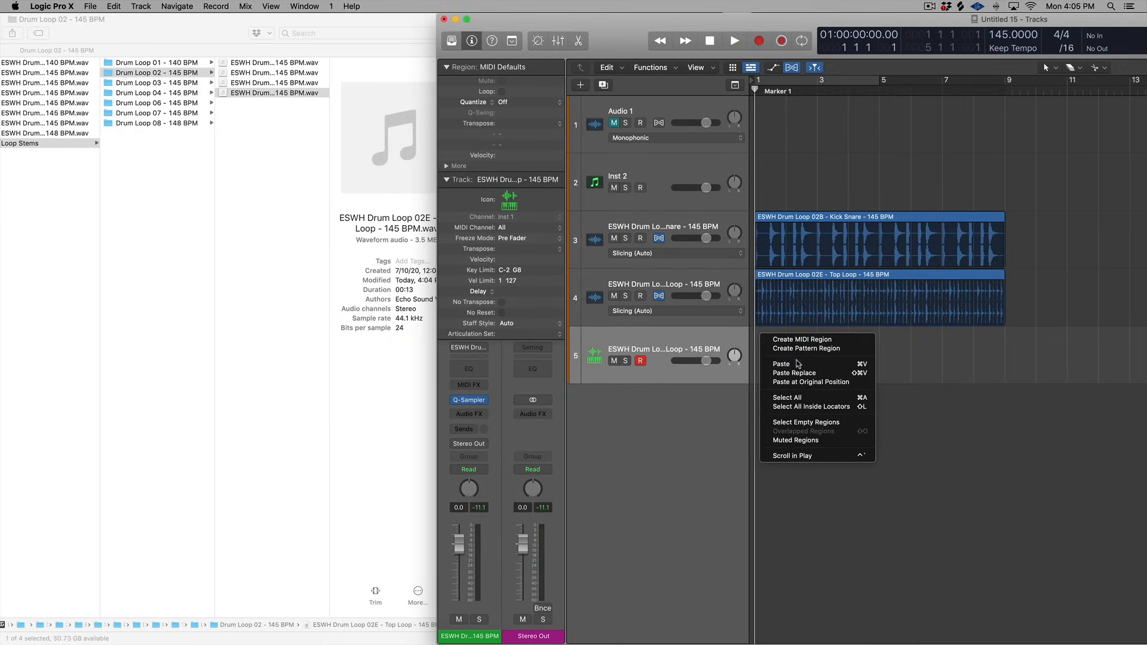
click(805, 340)
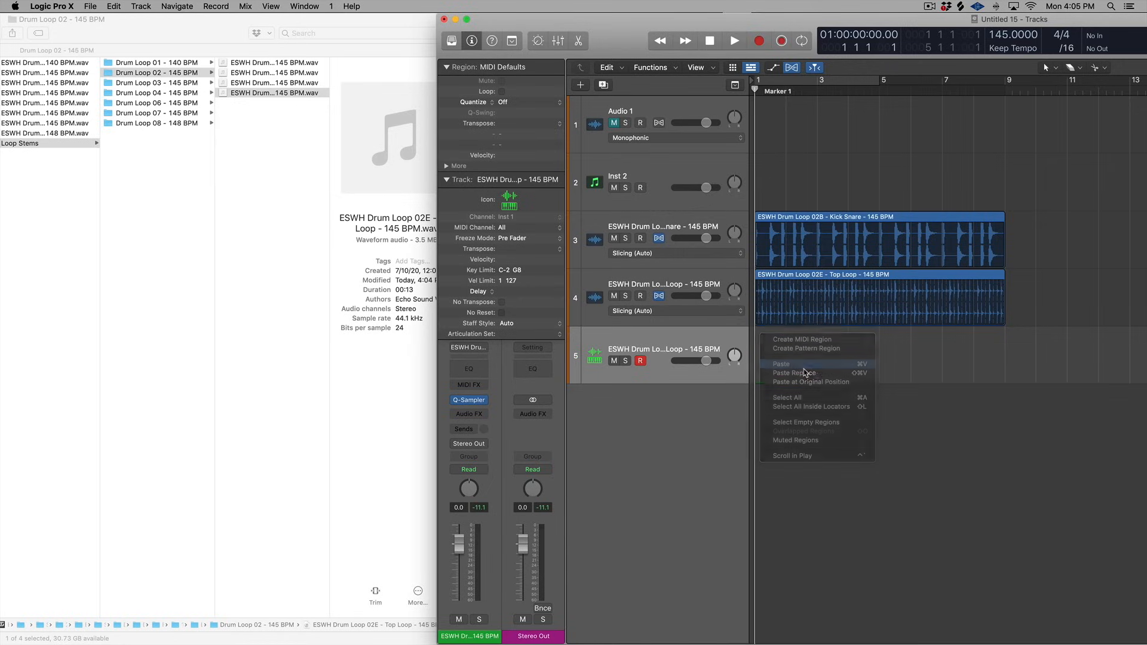
- Mute the Top Loop audio track and play the MIDI region together with the Kick Snare loop
click(615, 295)
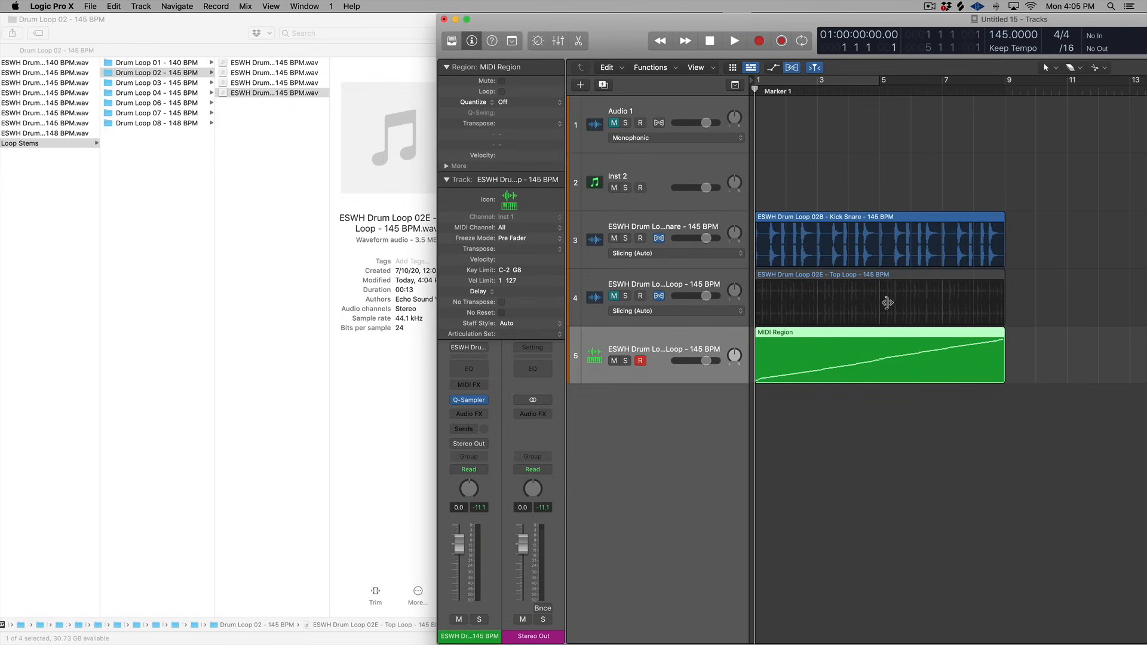
key(space)
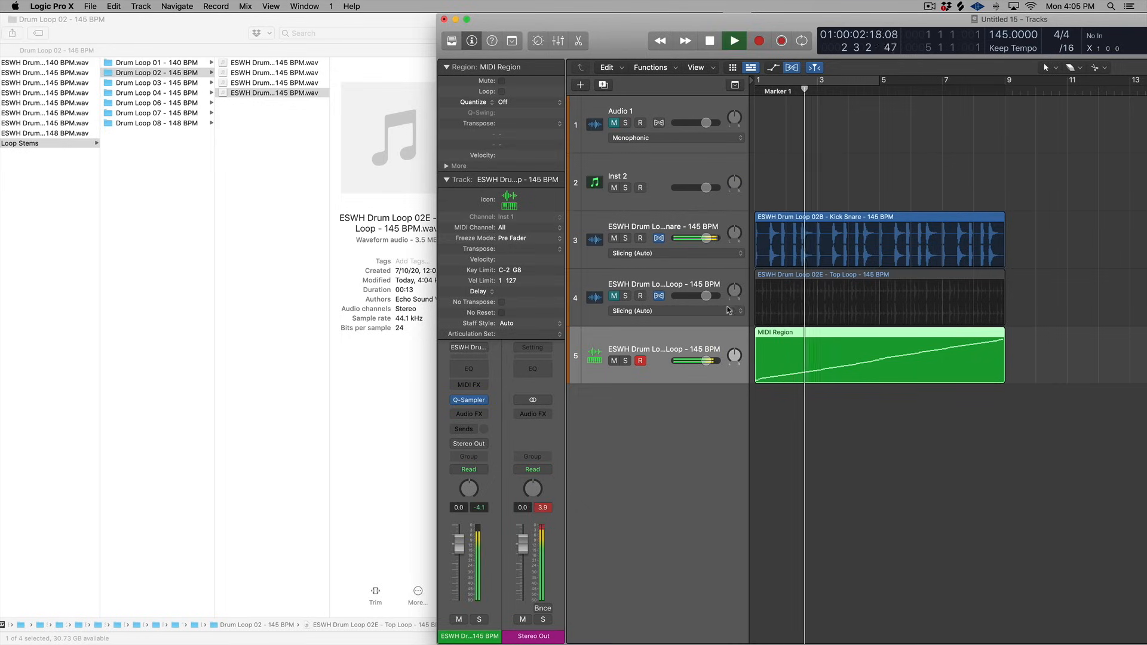
key(space)
- Open the MIDI region on track 5 in the Piano Roll and enlarge the project window to full width
click(779, 335)
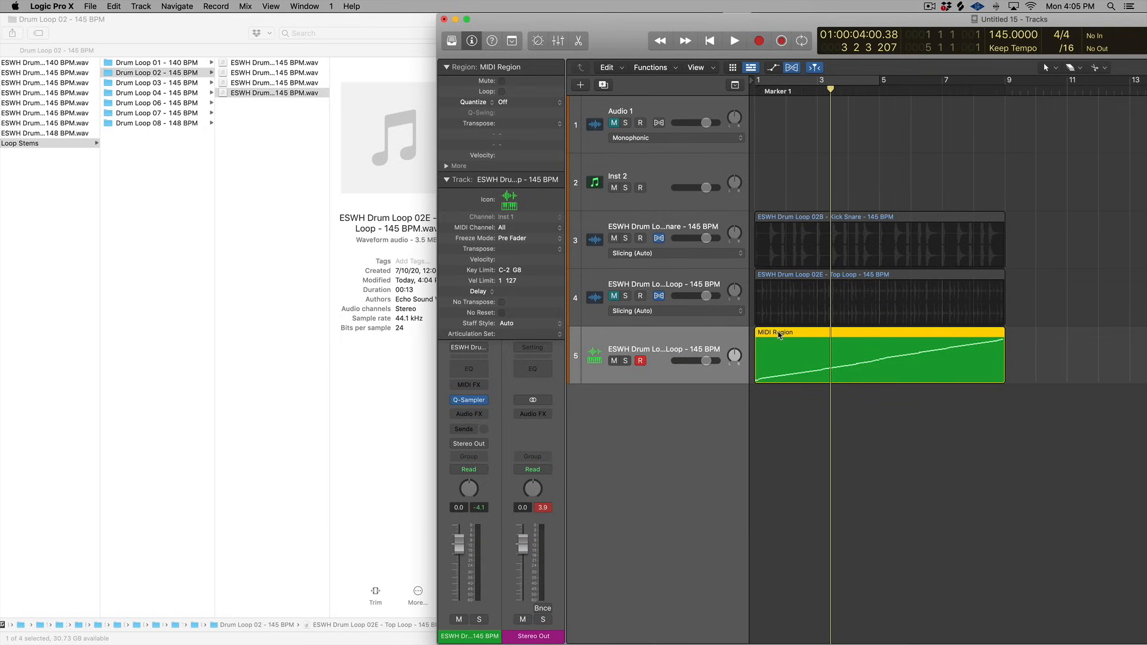
double_click(779, 335)
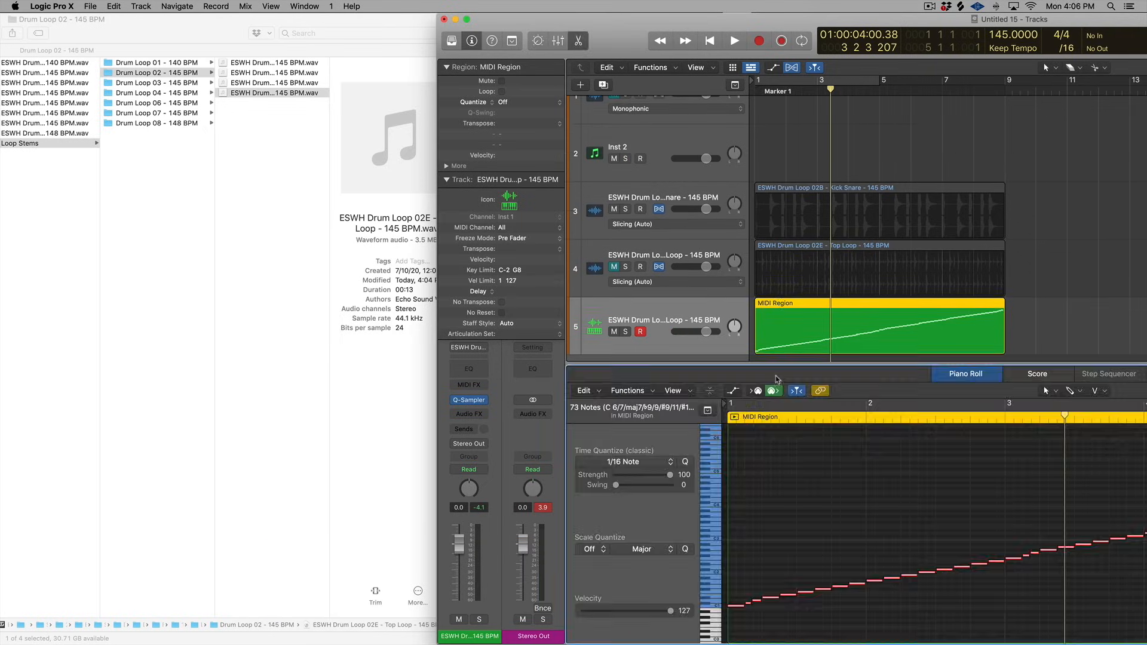
double_click(635, 22)
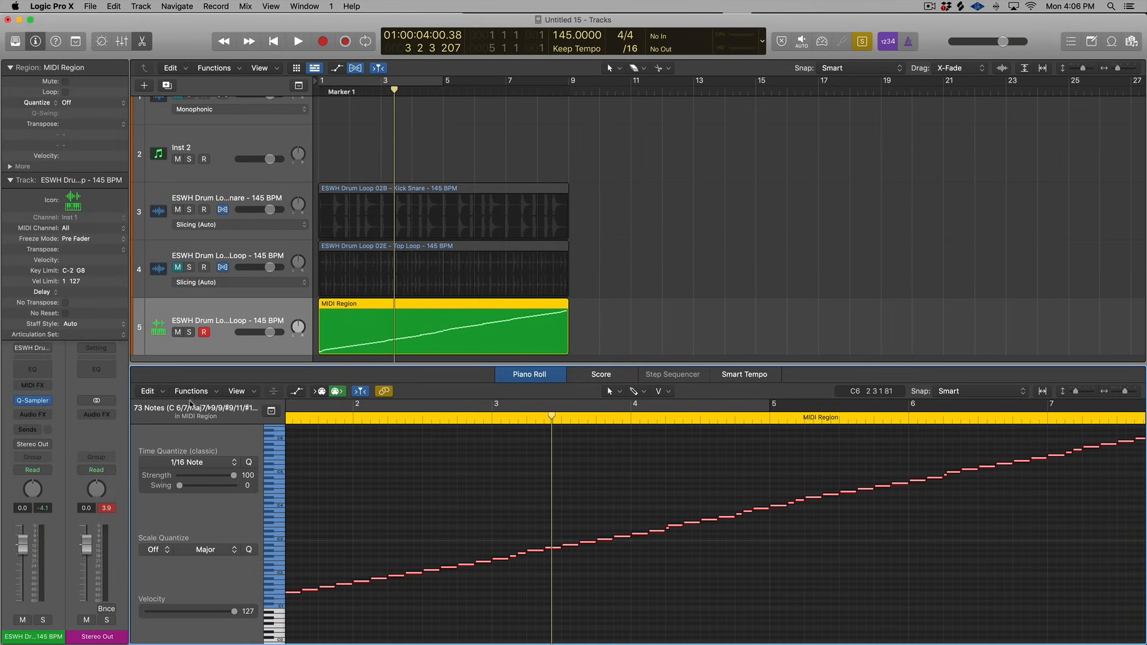
- Randomize the pitches of the track 5 MIDI region's notes between C1 and C7 with the Random Pitch MIDI Transform
click(190, 395)
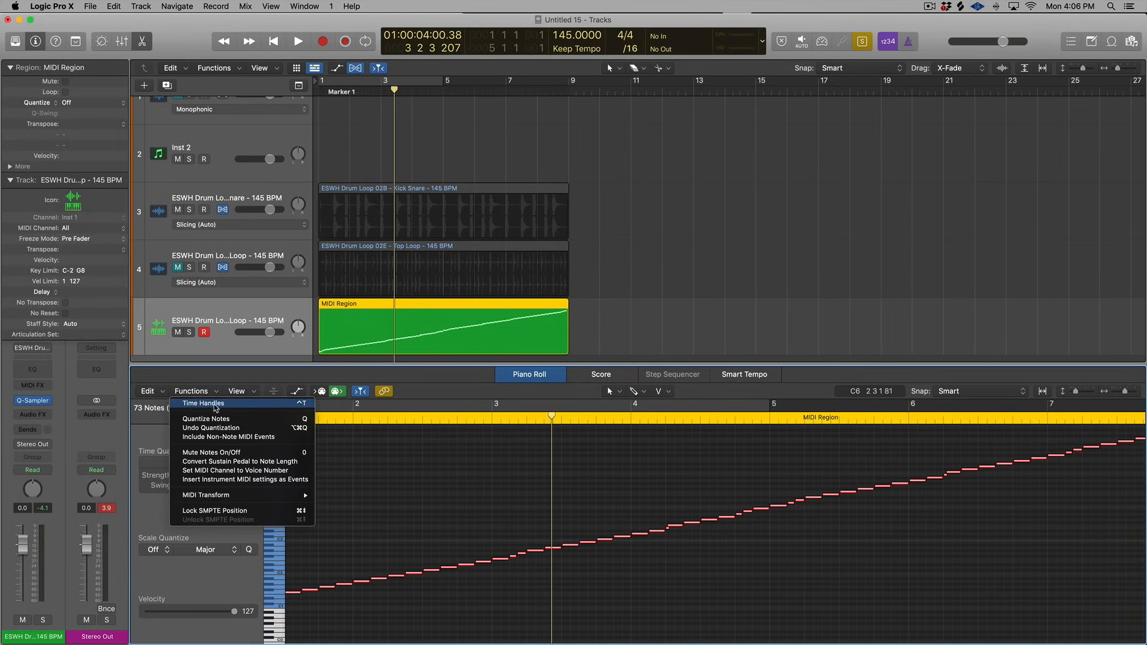
mouse_move(239, 496)
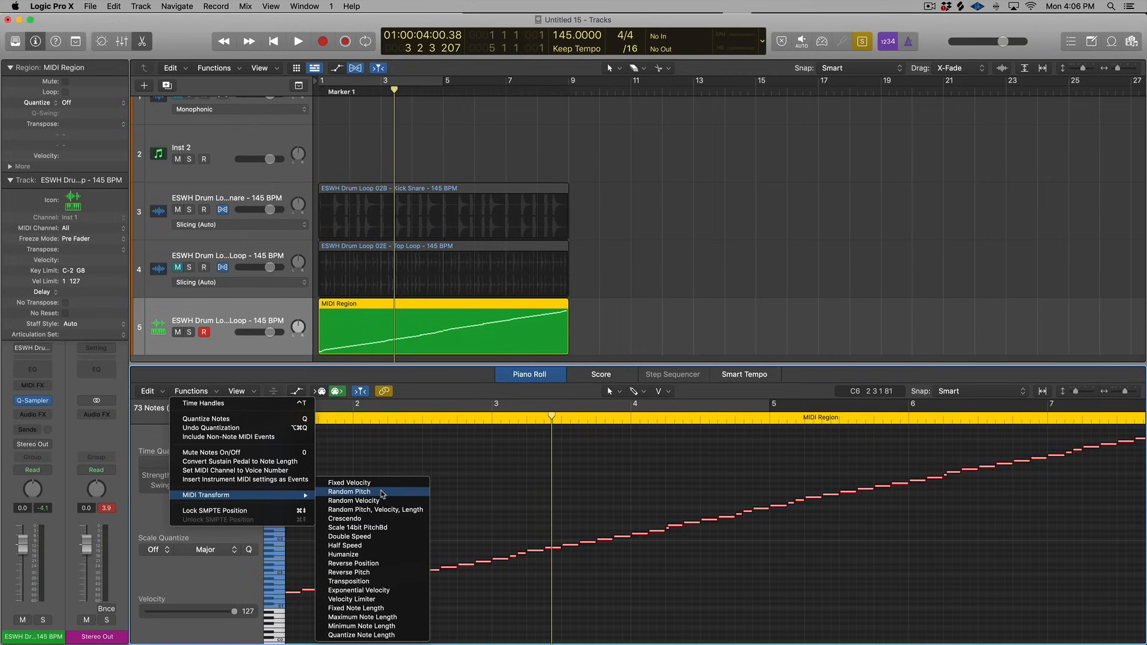
click(382, 494)
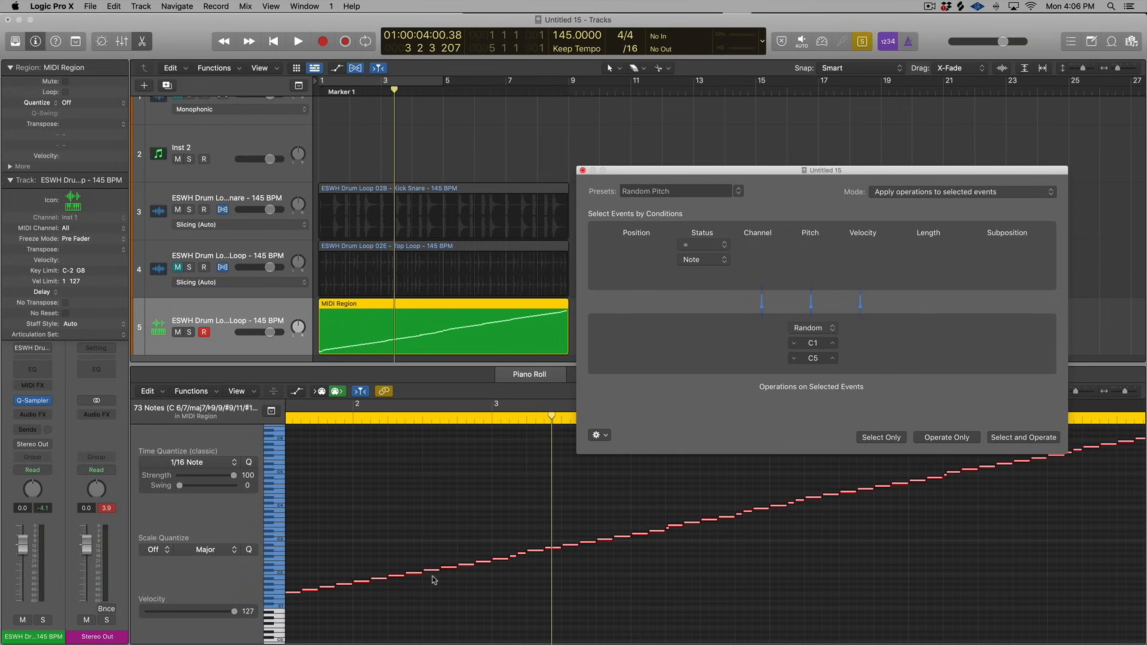
scroll(434, 581, up, 3)
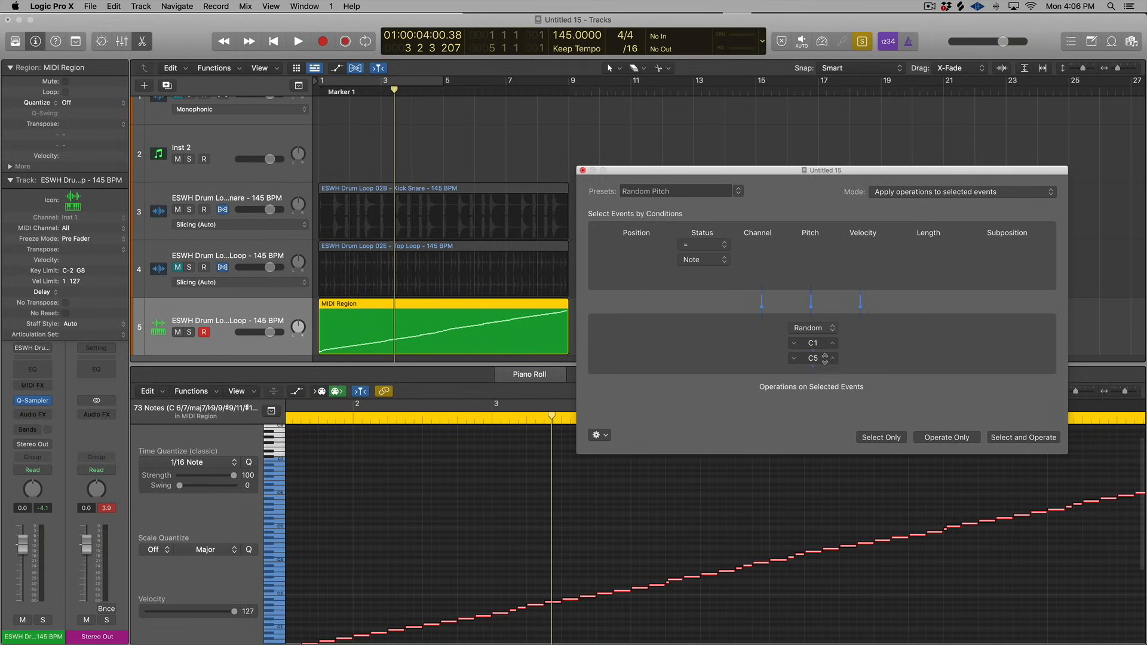
drag(834, 361, 798, 283)
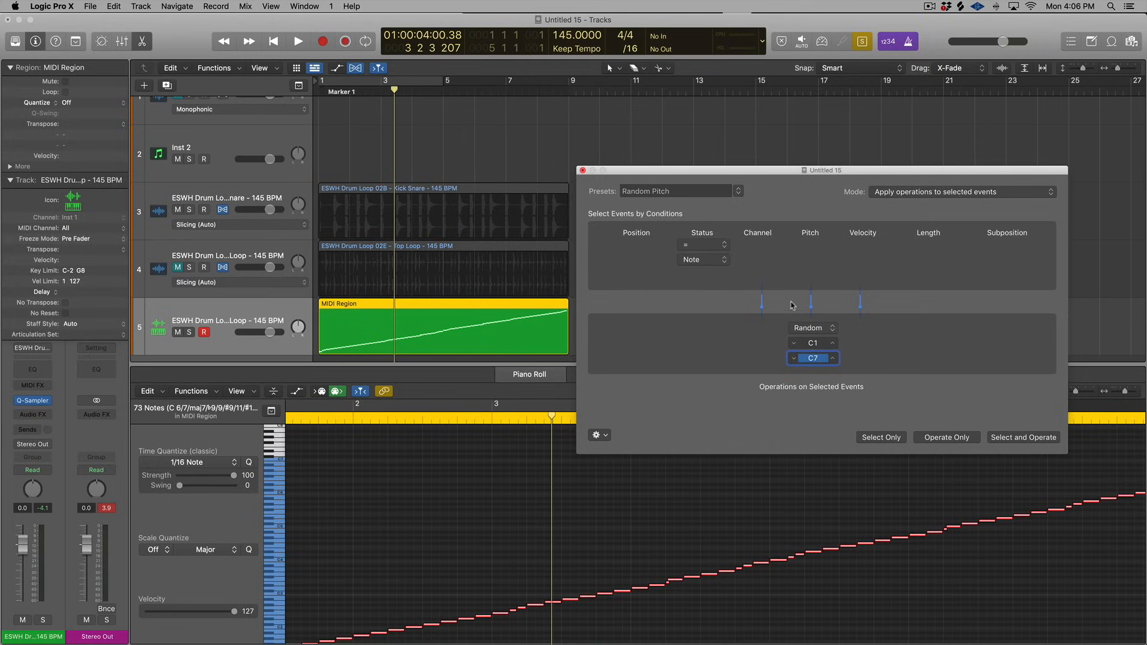
click(1015, 438)
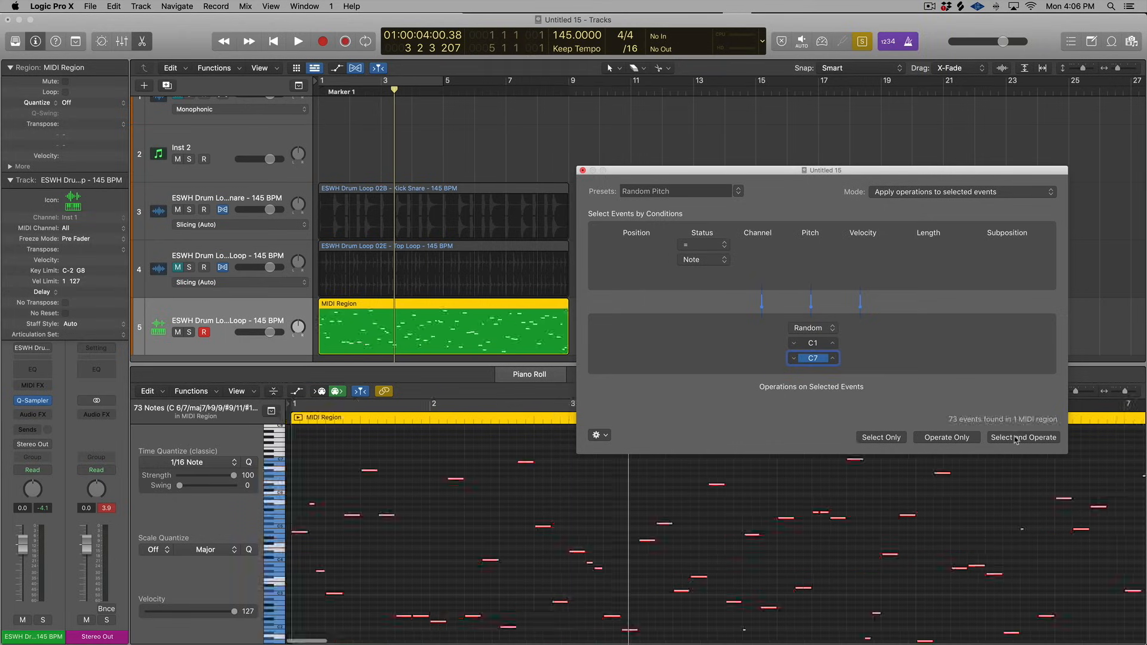
scroll(331, 550, down, 4)
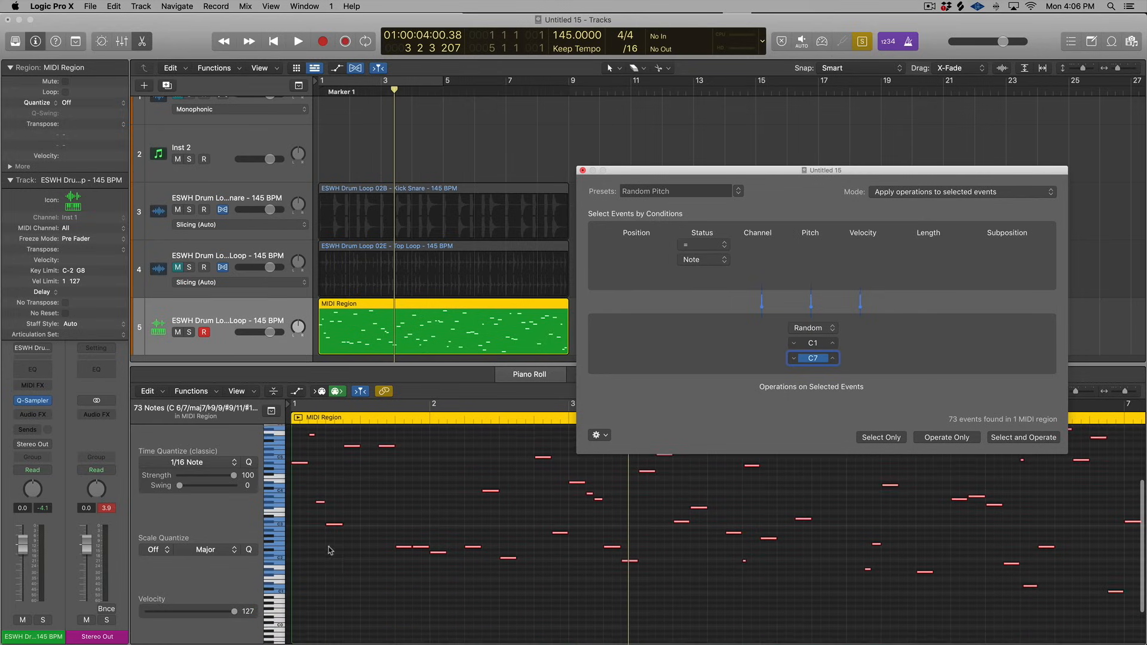
scroll(330, 551, up, 3)
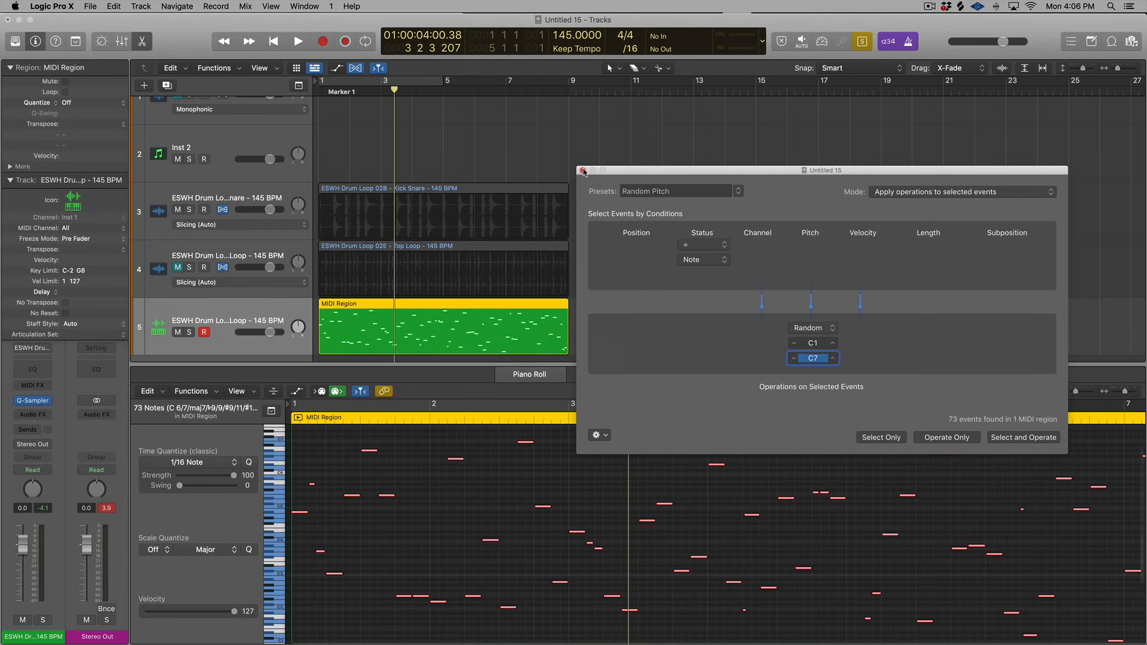
click(583, 171)
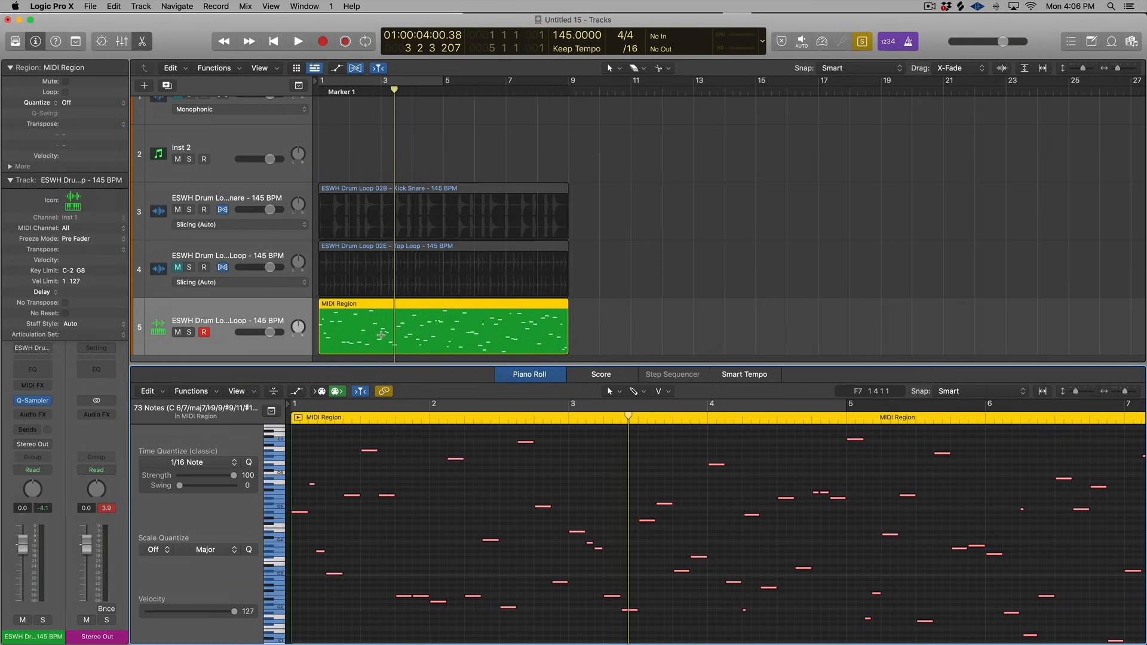
- Play the randomized MIDI region on its own and together with the Kick Snare loop
key(space)
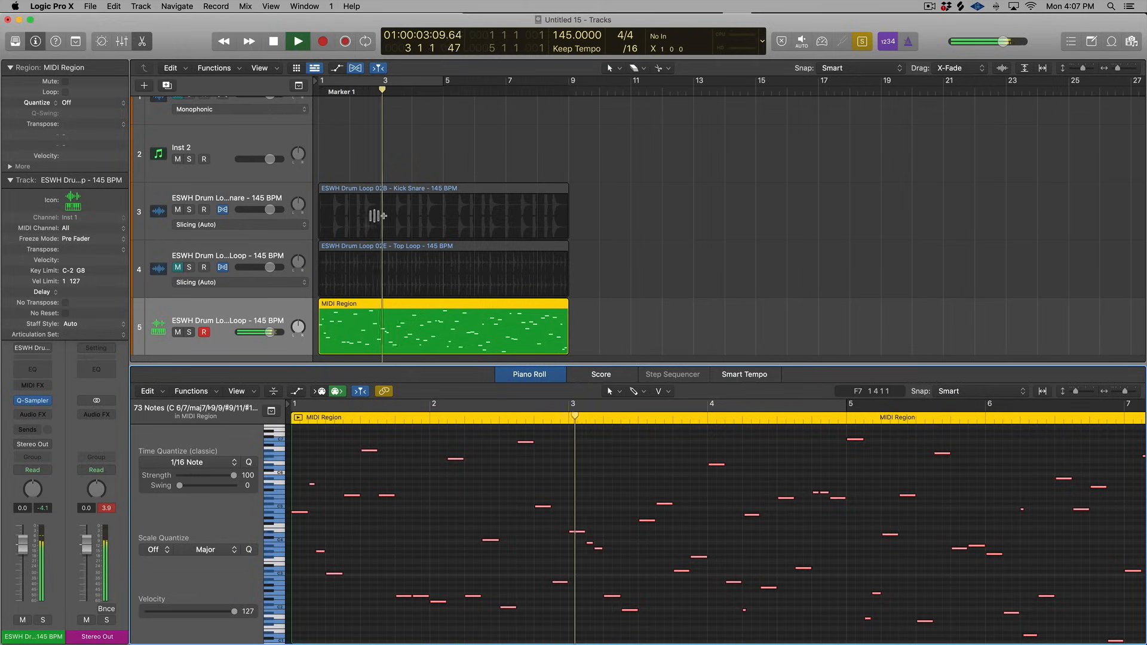
key(space)
shift+click(377, 194)
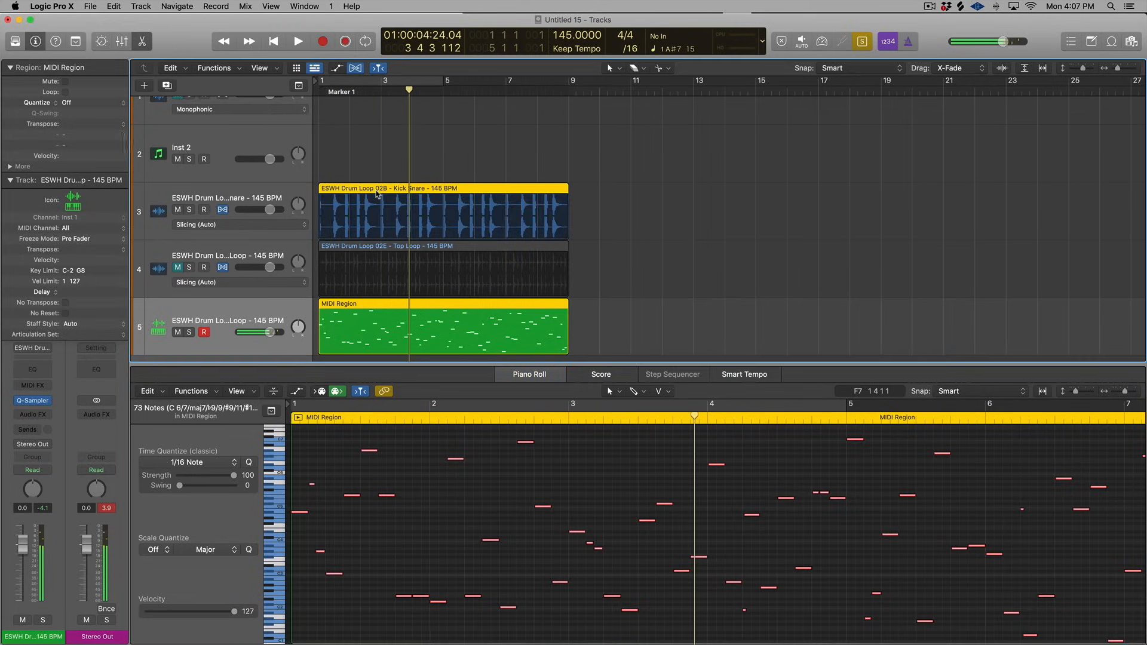
key(space)
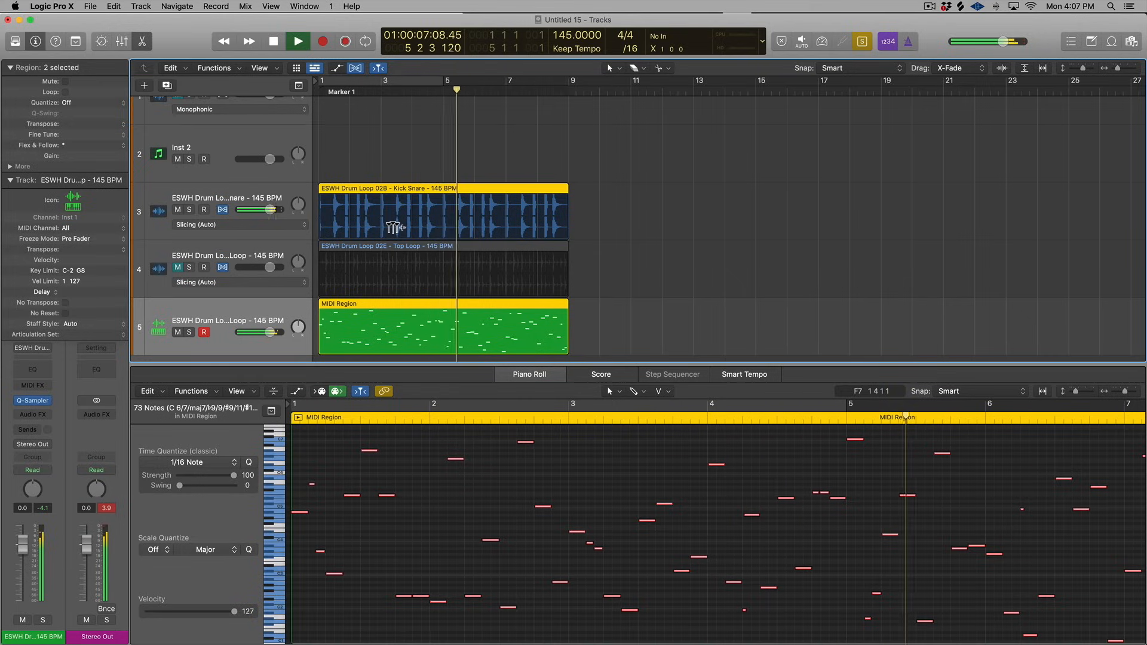
key(space)
- Deselect the notes, select the Top Loop audio track and unmute it
click(499, 515)
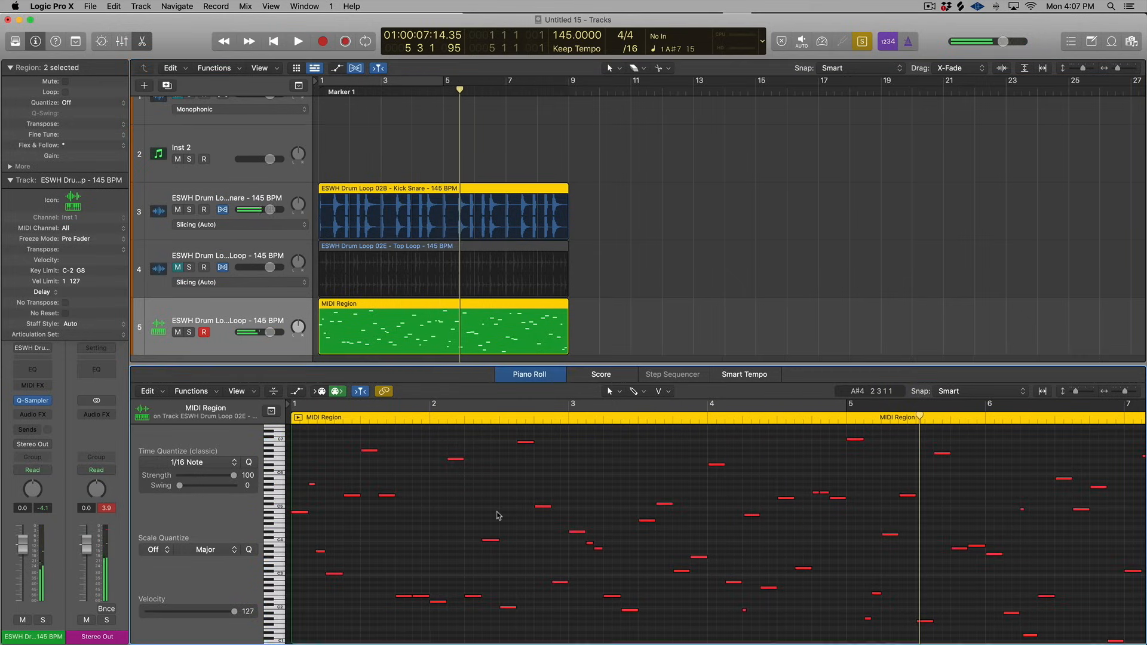
click(251, 261)
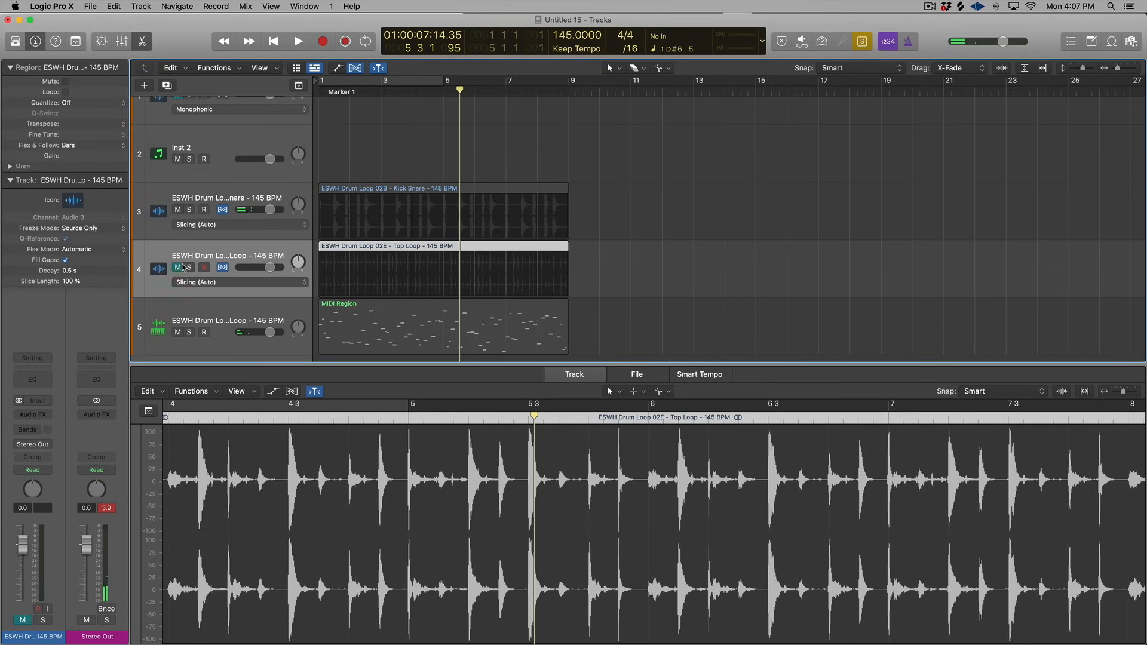
click(179, 267)
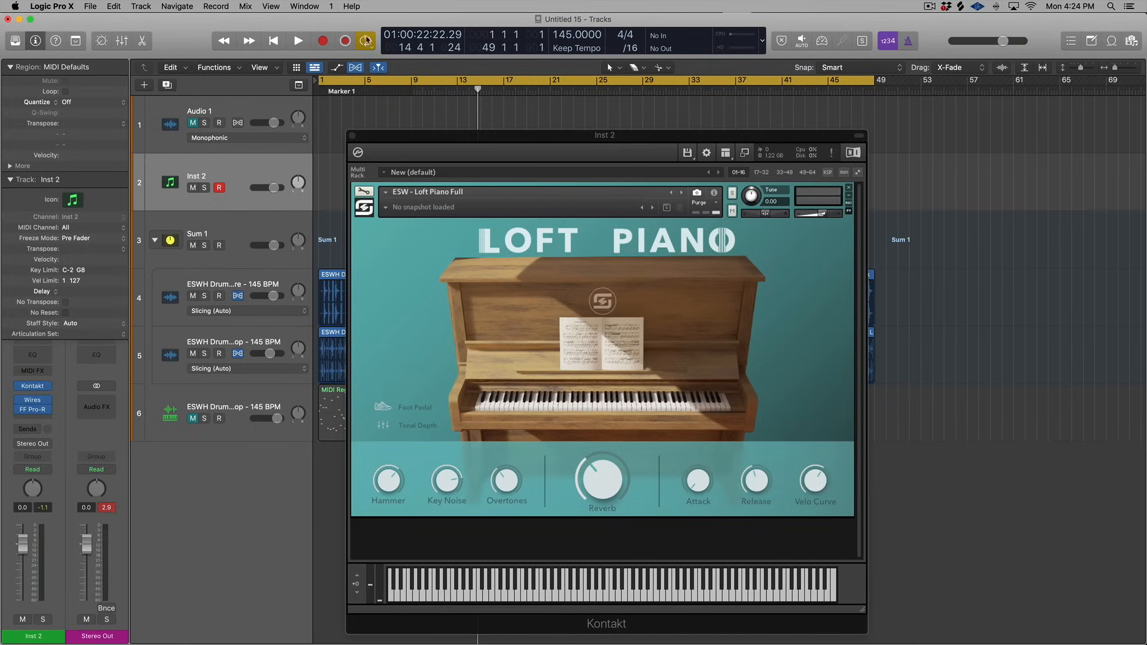
- Check in the control bar and display customization that Capture Recording is enabled for the transport, and accept the settings
click(763, 40)
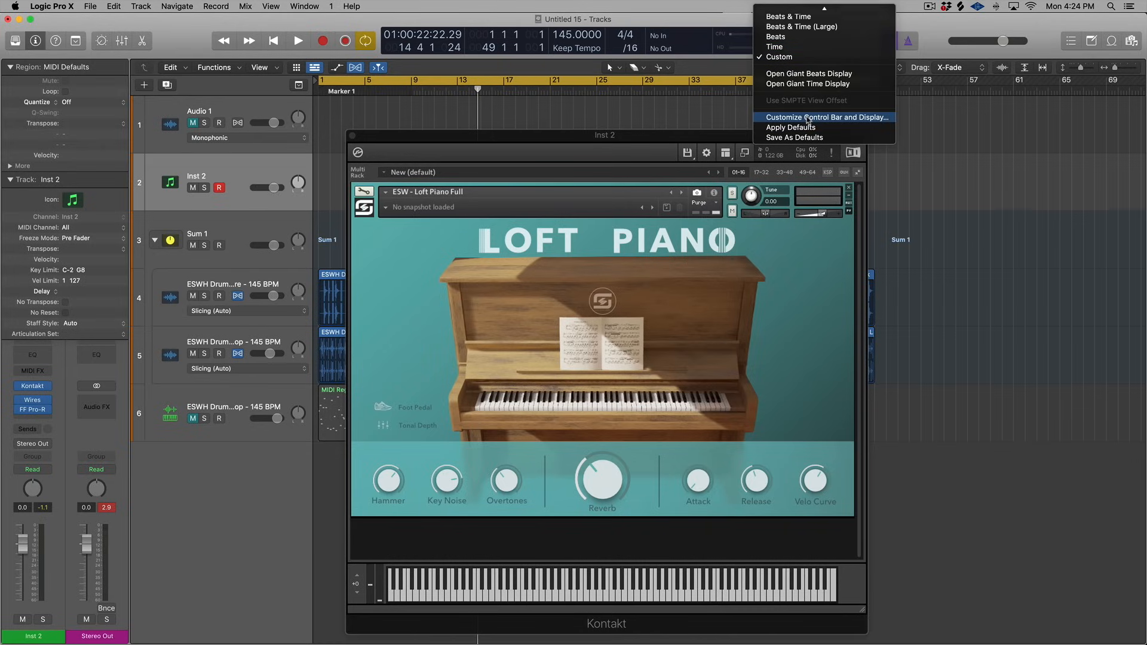
click(809, 118)
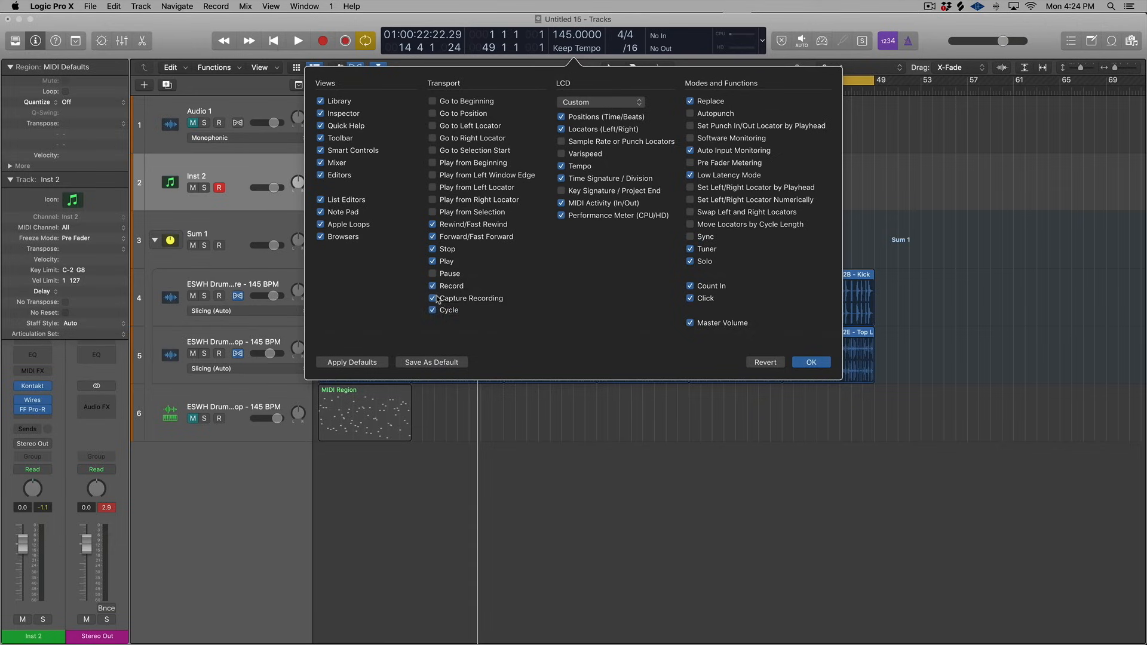
click(811, 363)
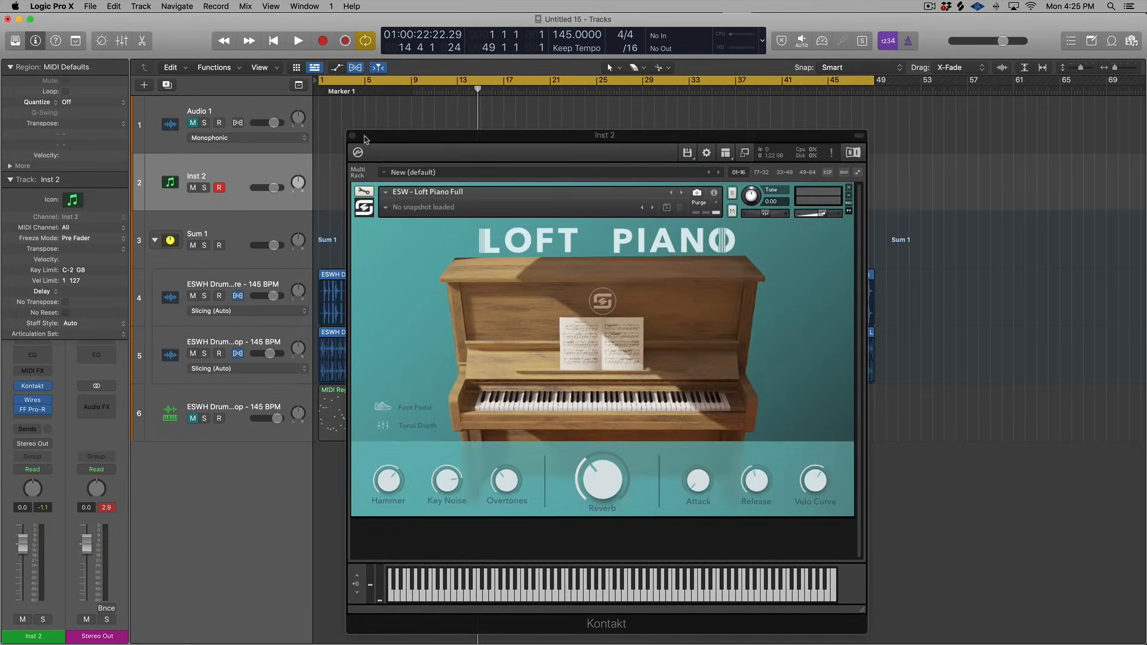
- Move the Kontakt window off the loops, perform piano on Inst 2 during playback, and capture the performance as a MIDI region
drag(356, 139, 555, 133)
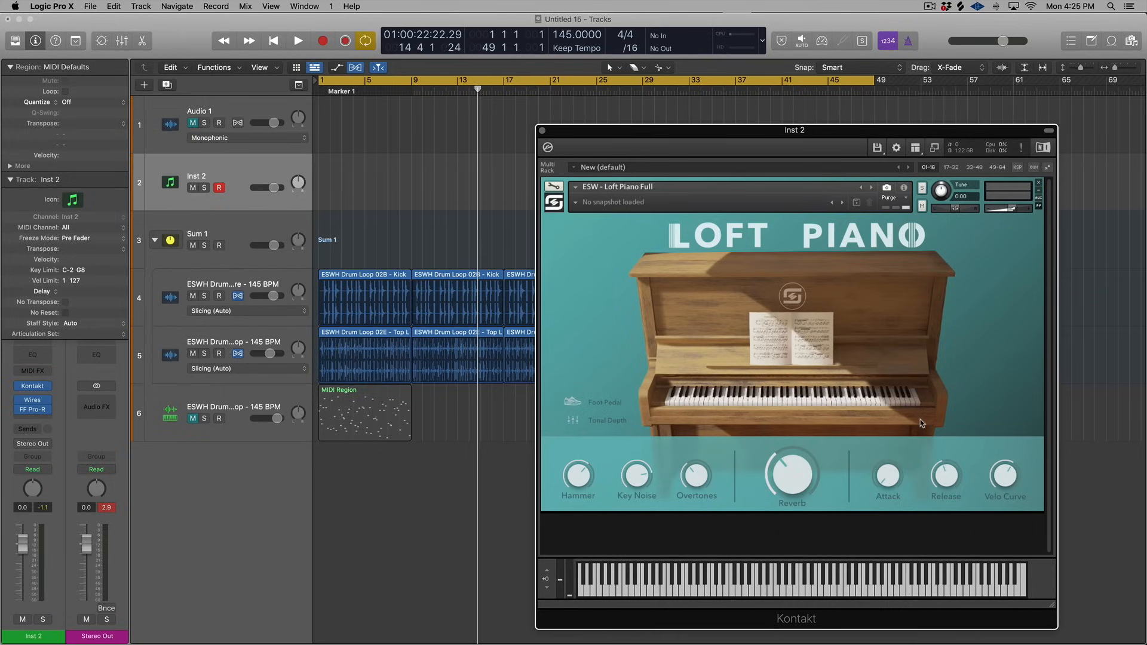
key(space)
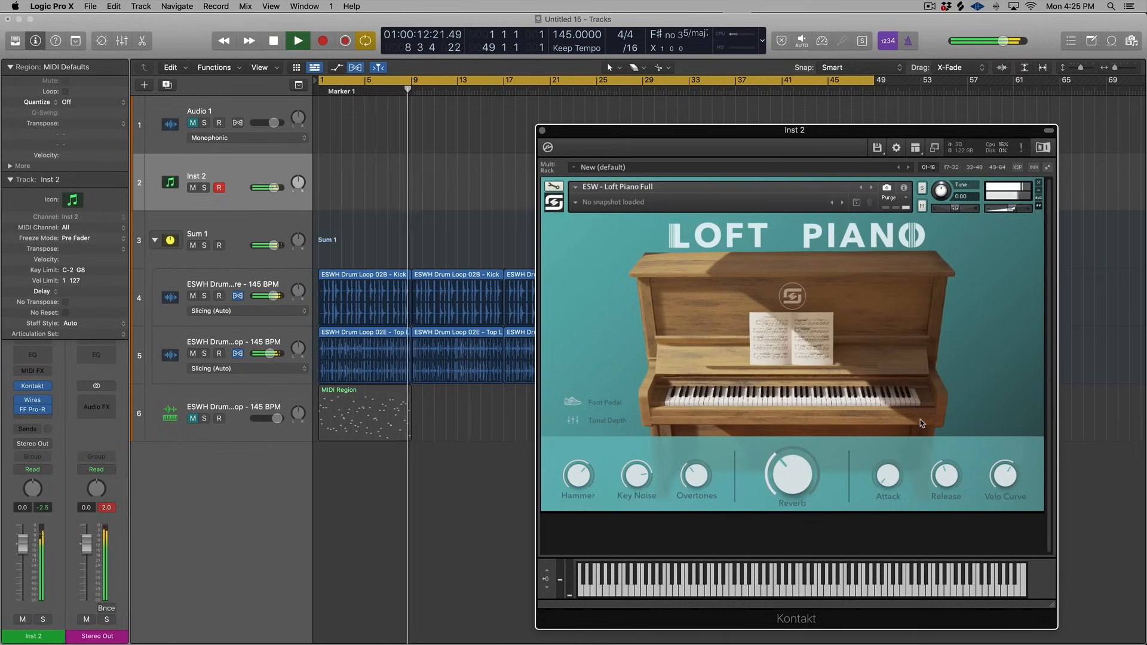
key(space)
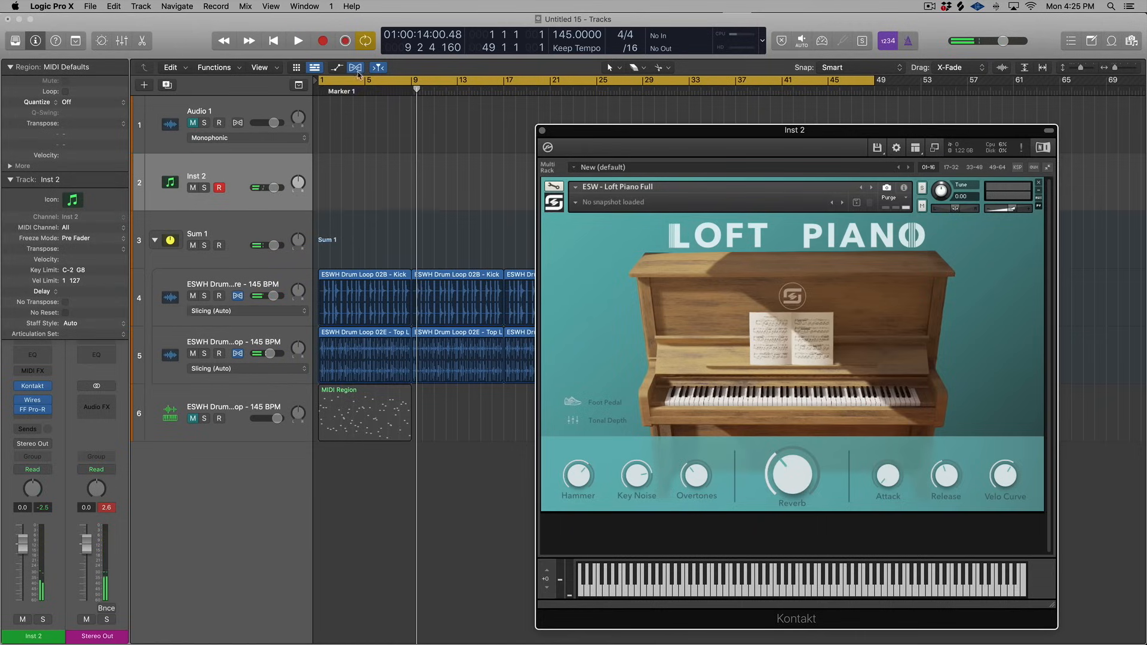
click(345, 43)
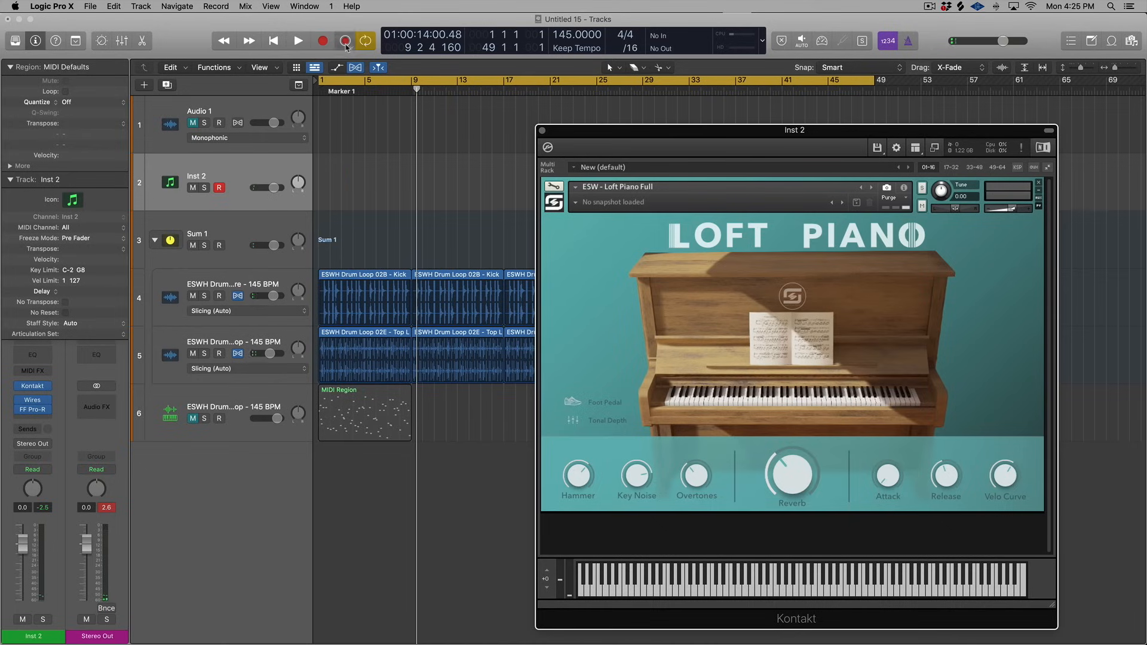
click(379, 164)
- Play back the captured Inst 2 region, hide the Kontakt window, open the region in the Piano Roll and select all its notes
key(space)
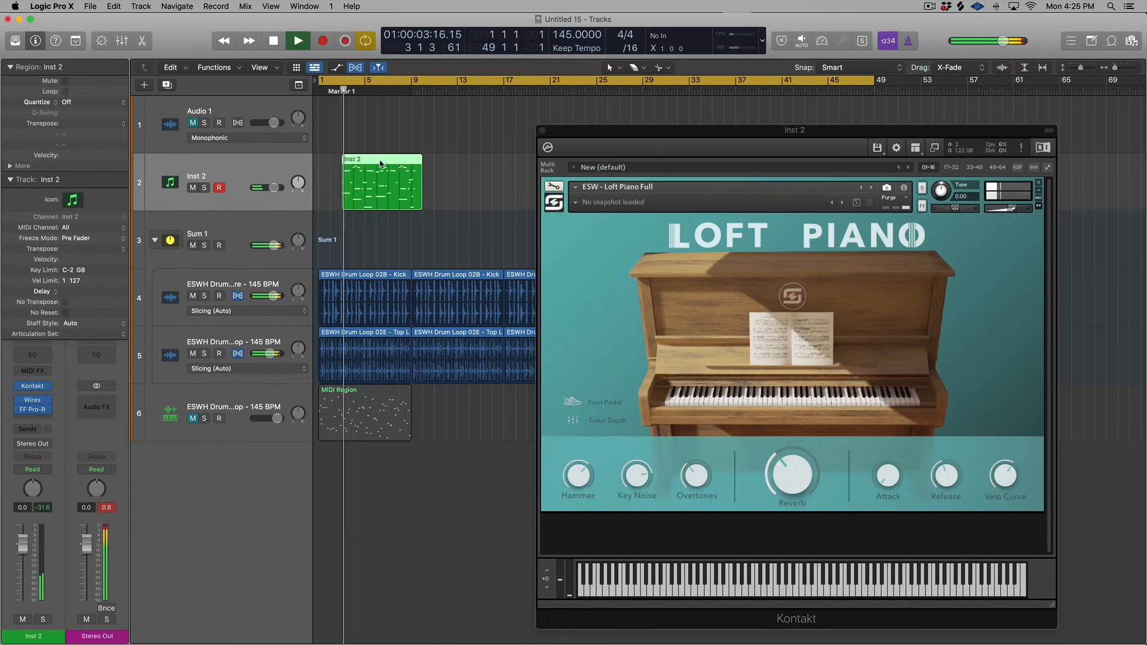
scroll(354, 192, up, 5)
scroll(354, 191, left, 3)
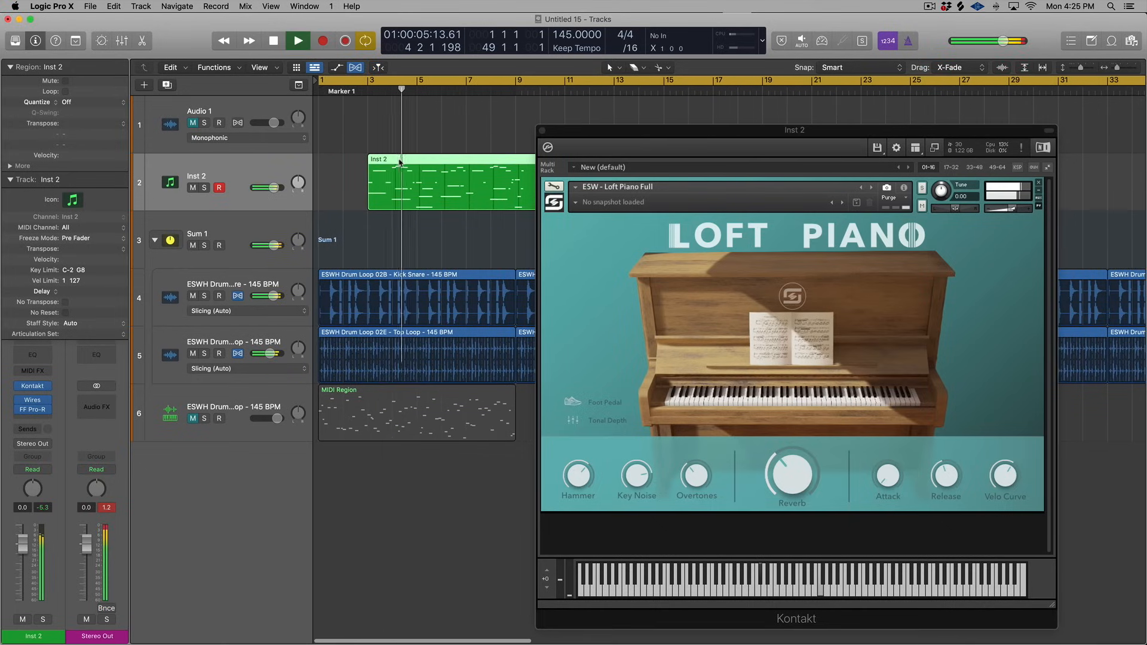
key(p)
key(v)
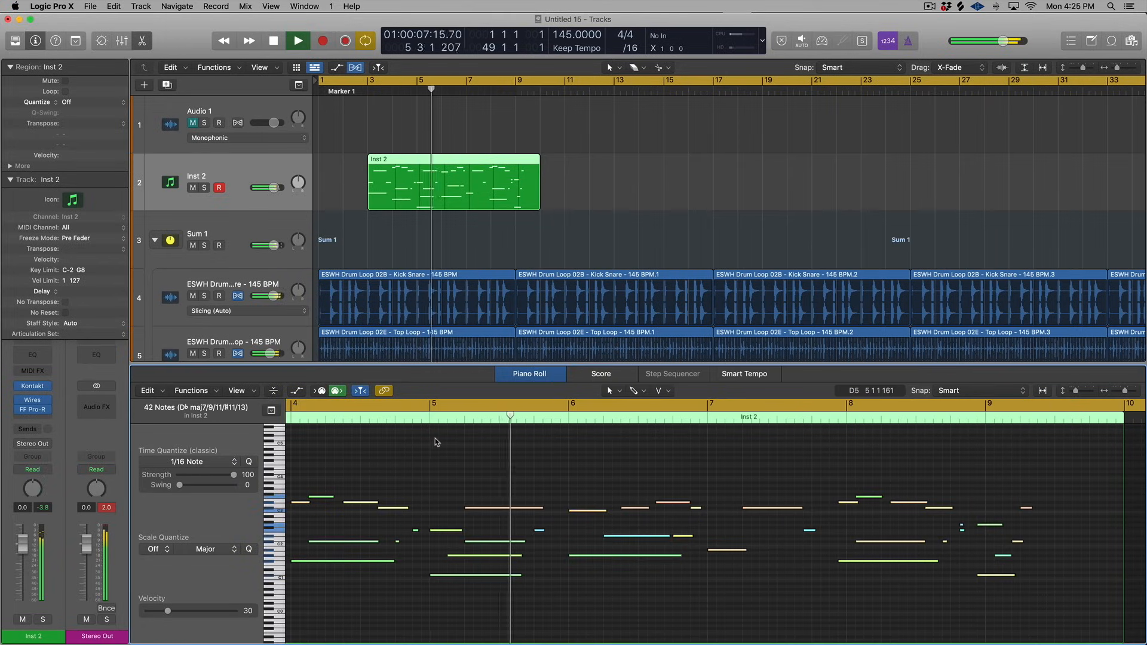
key(Return)
key(super+a)
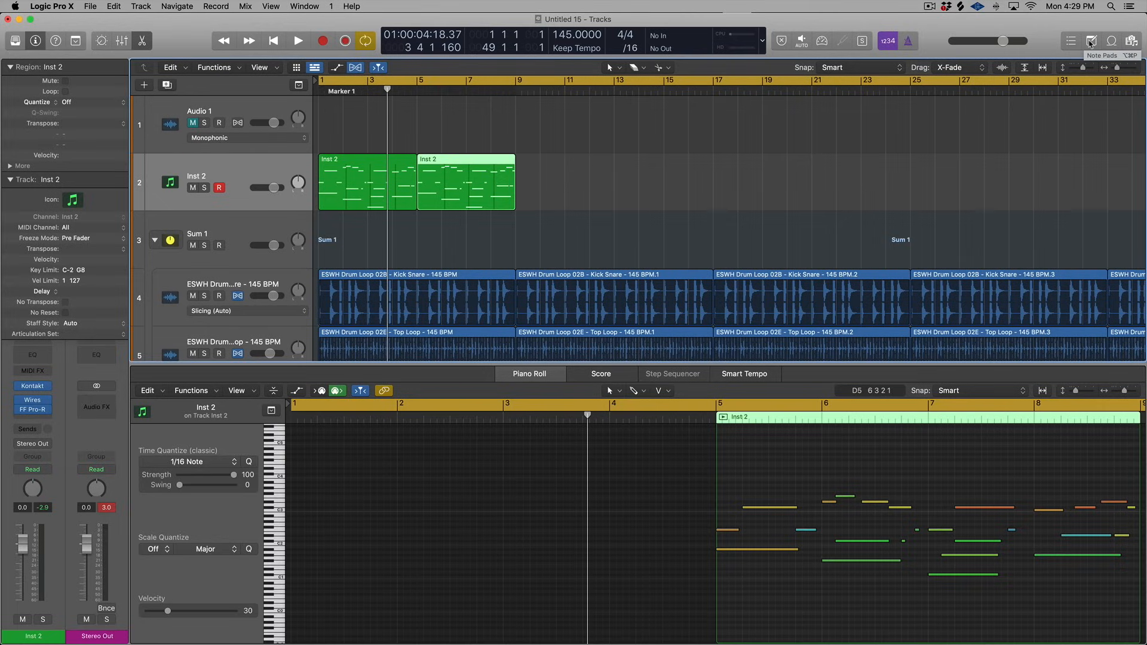
- Open the note pads and write "hello" in the track note for Inst 2
click(1091, 41)
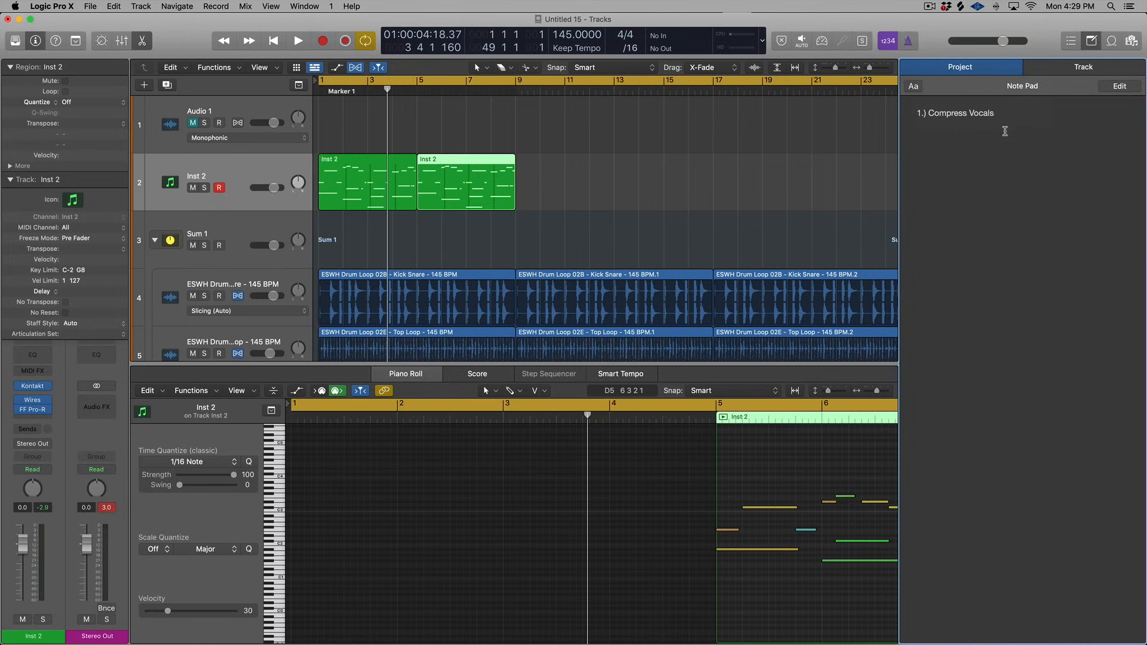
click(1063, 69)
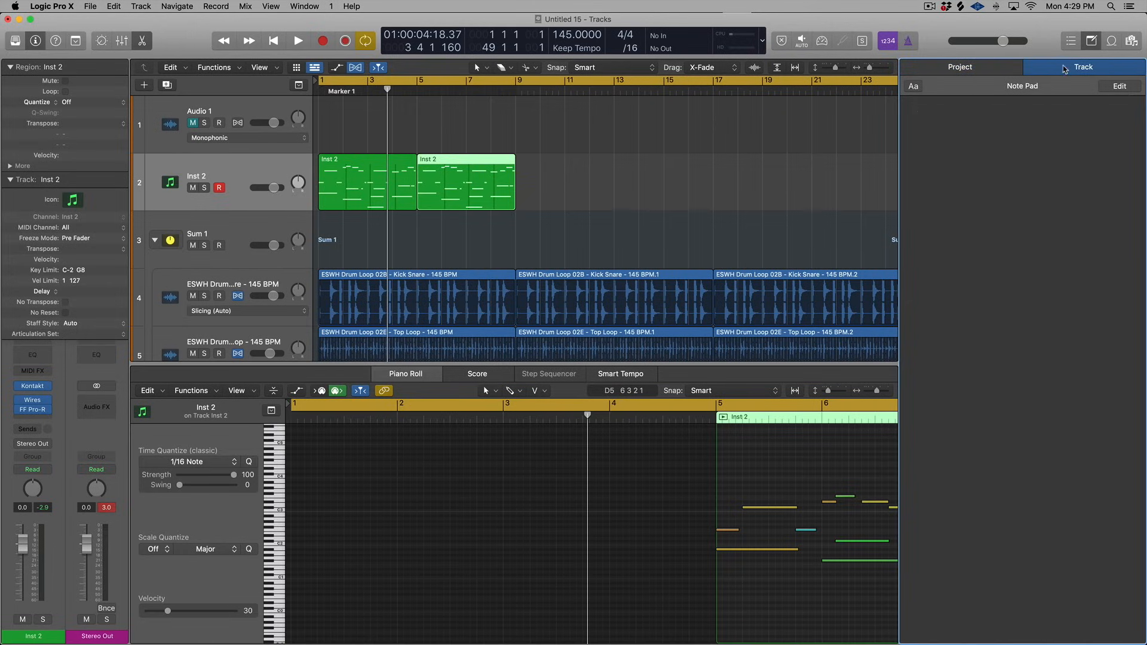
click(242, 184)
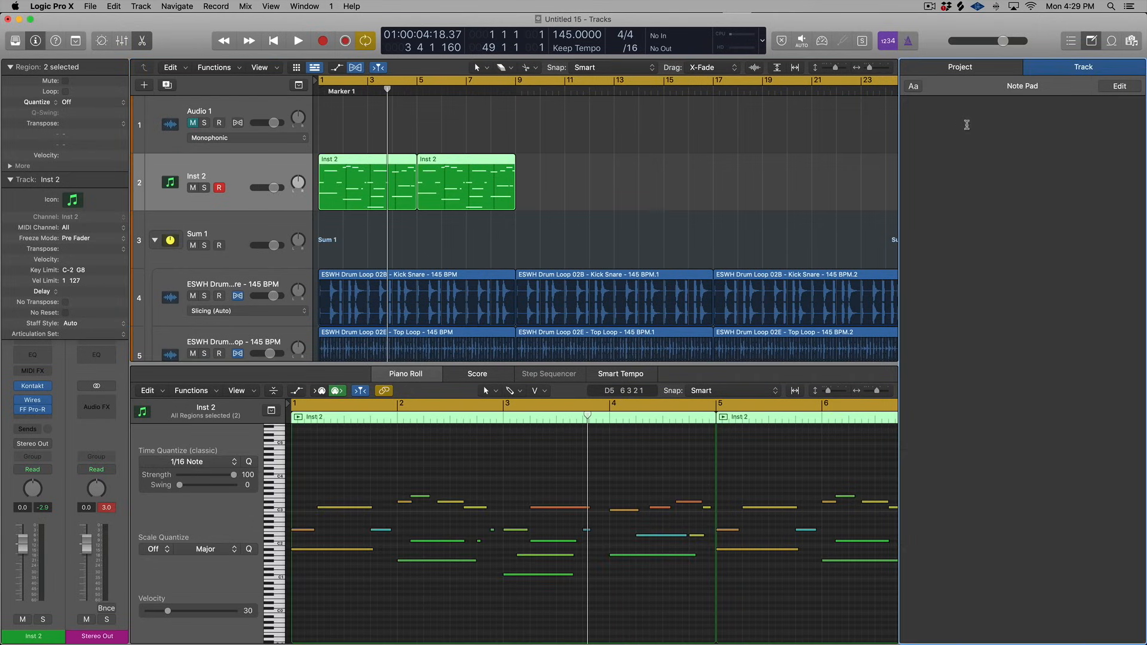
click(1105, 89)
text(hello)
- Insert the Serum screenshot from the desktop below the text in the Inst 2 track note and finish editing the note
drag(72, 17, 235, 16)
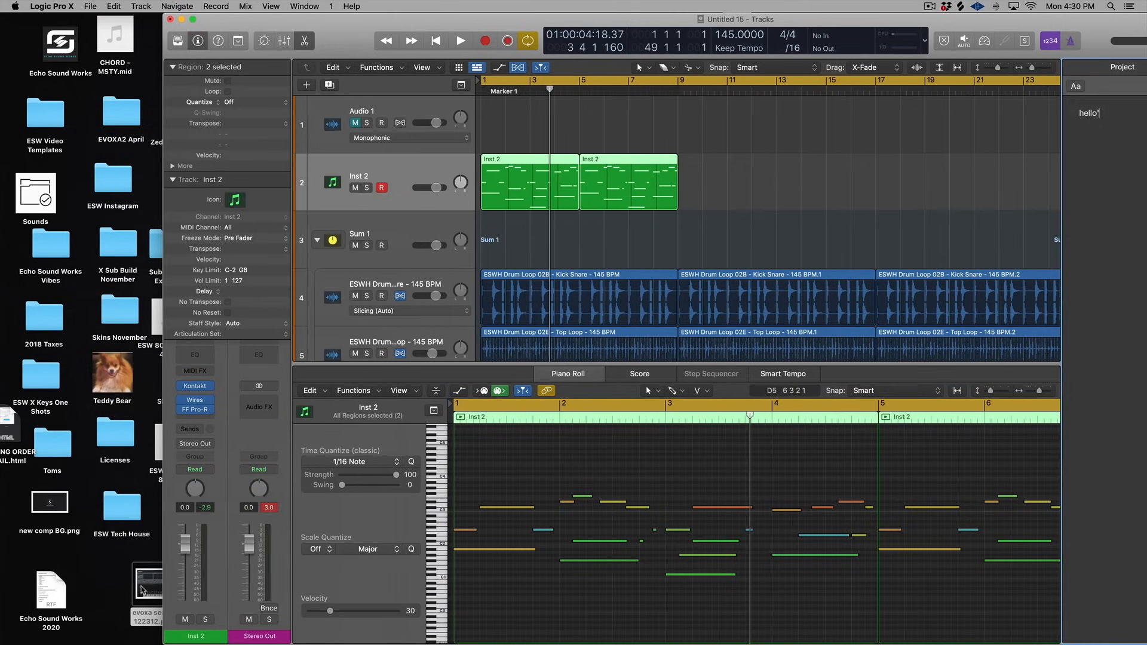
drag(143, 591, 1111, 179)
drag(970, 19, 809, 9)
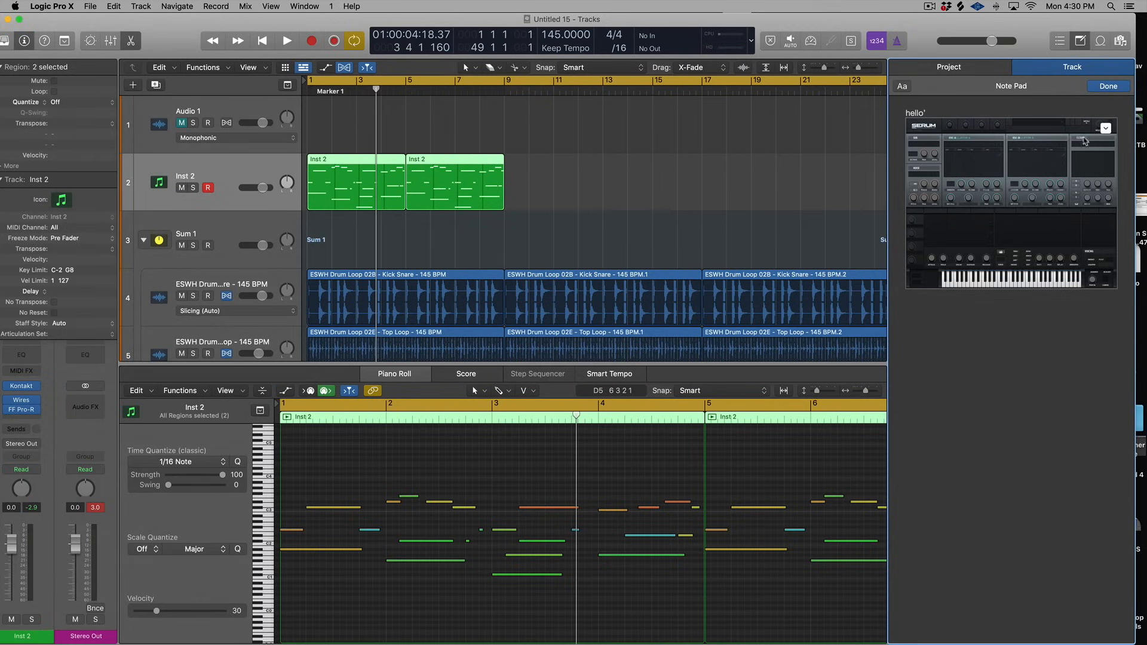
click(1107, 86)
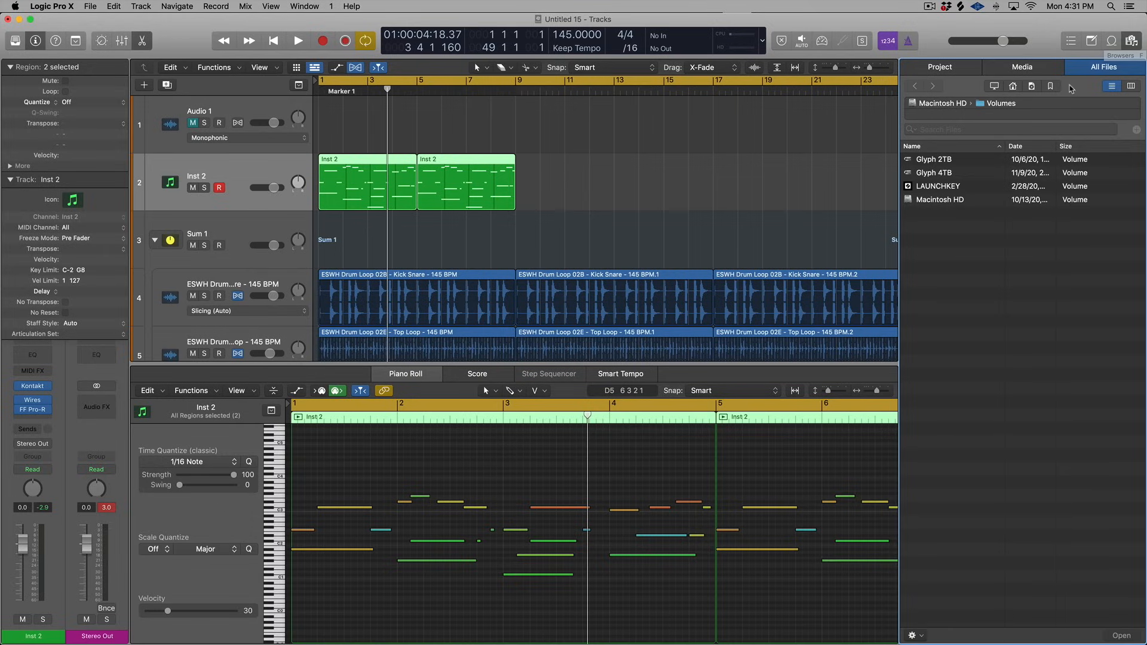
- Show the bookmarked folders in the All Files browser
click(1051, 87)
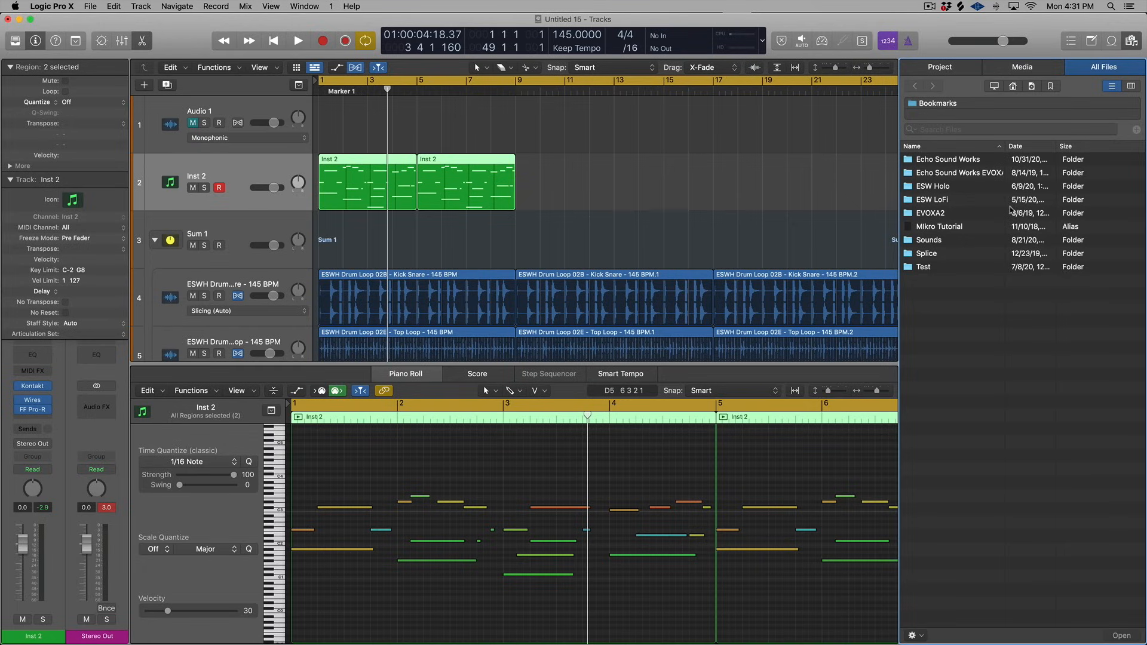
click(1131, 40)
click(1131, 41)
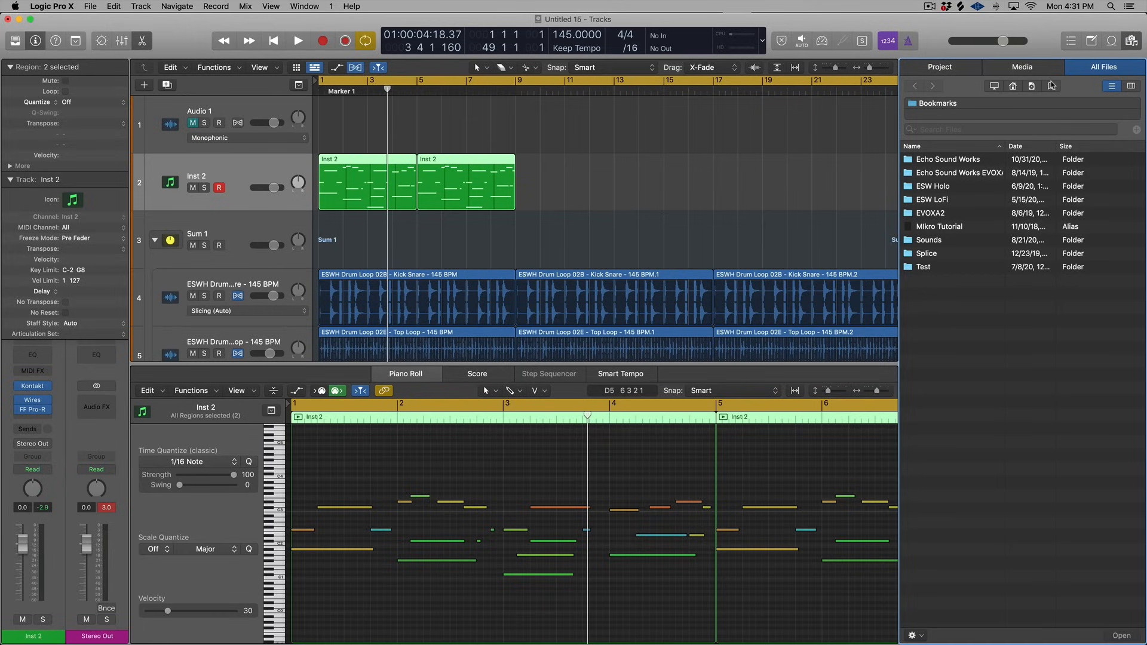